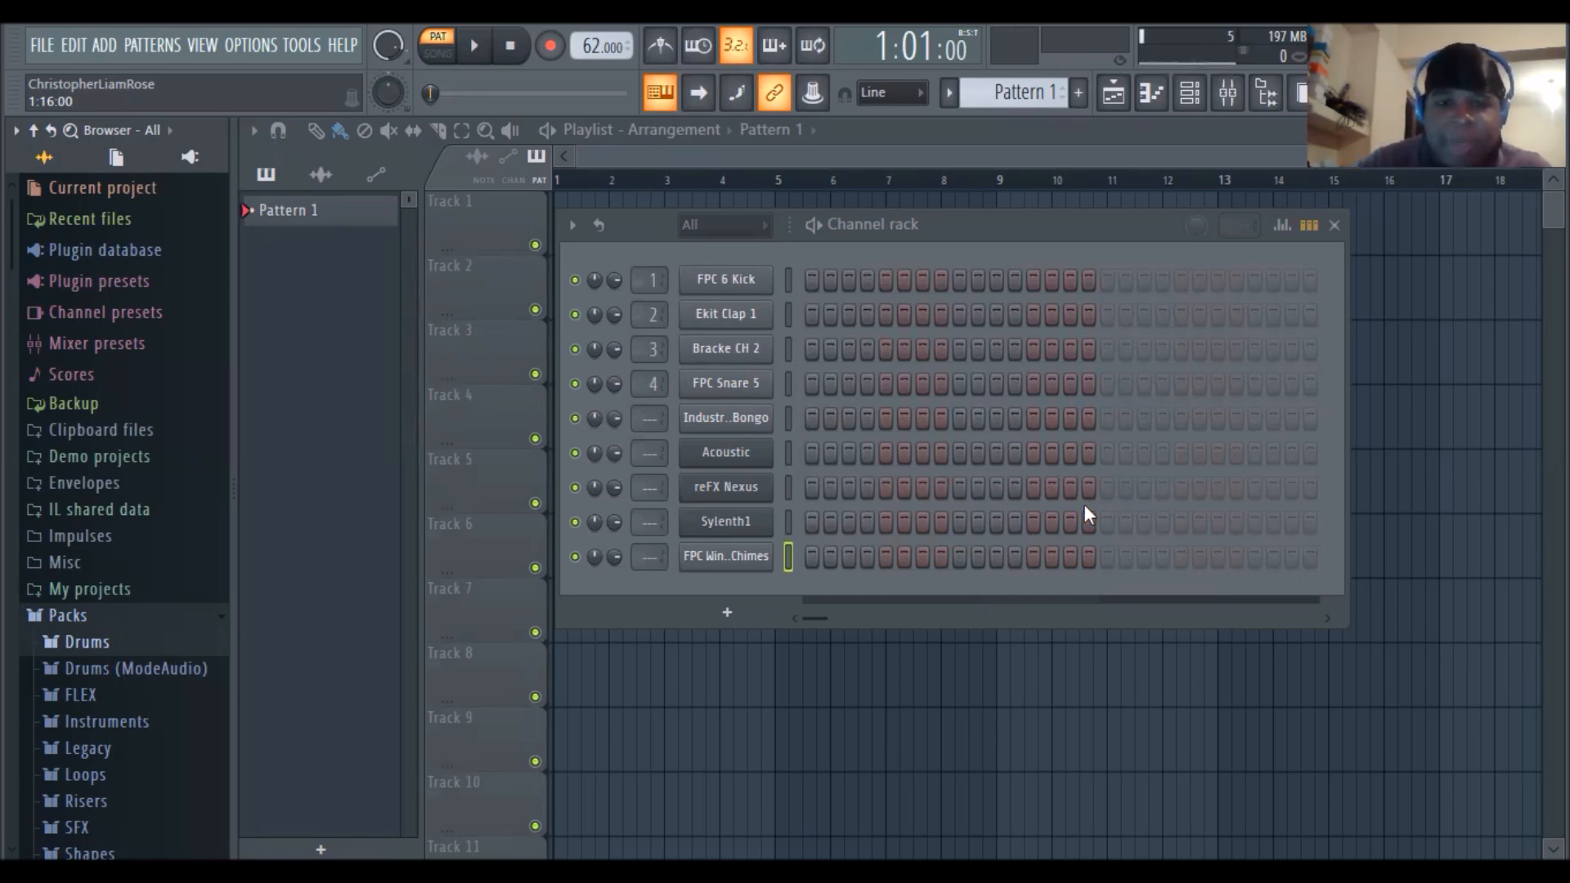
# Rename Pattern 1 to Intro and colour it dark red, #762928
pyautogui.rightClick(270, 217)
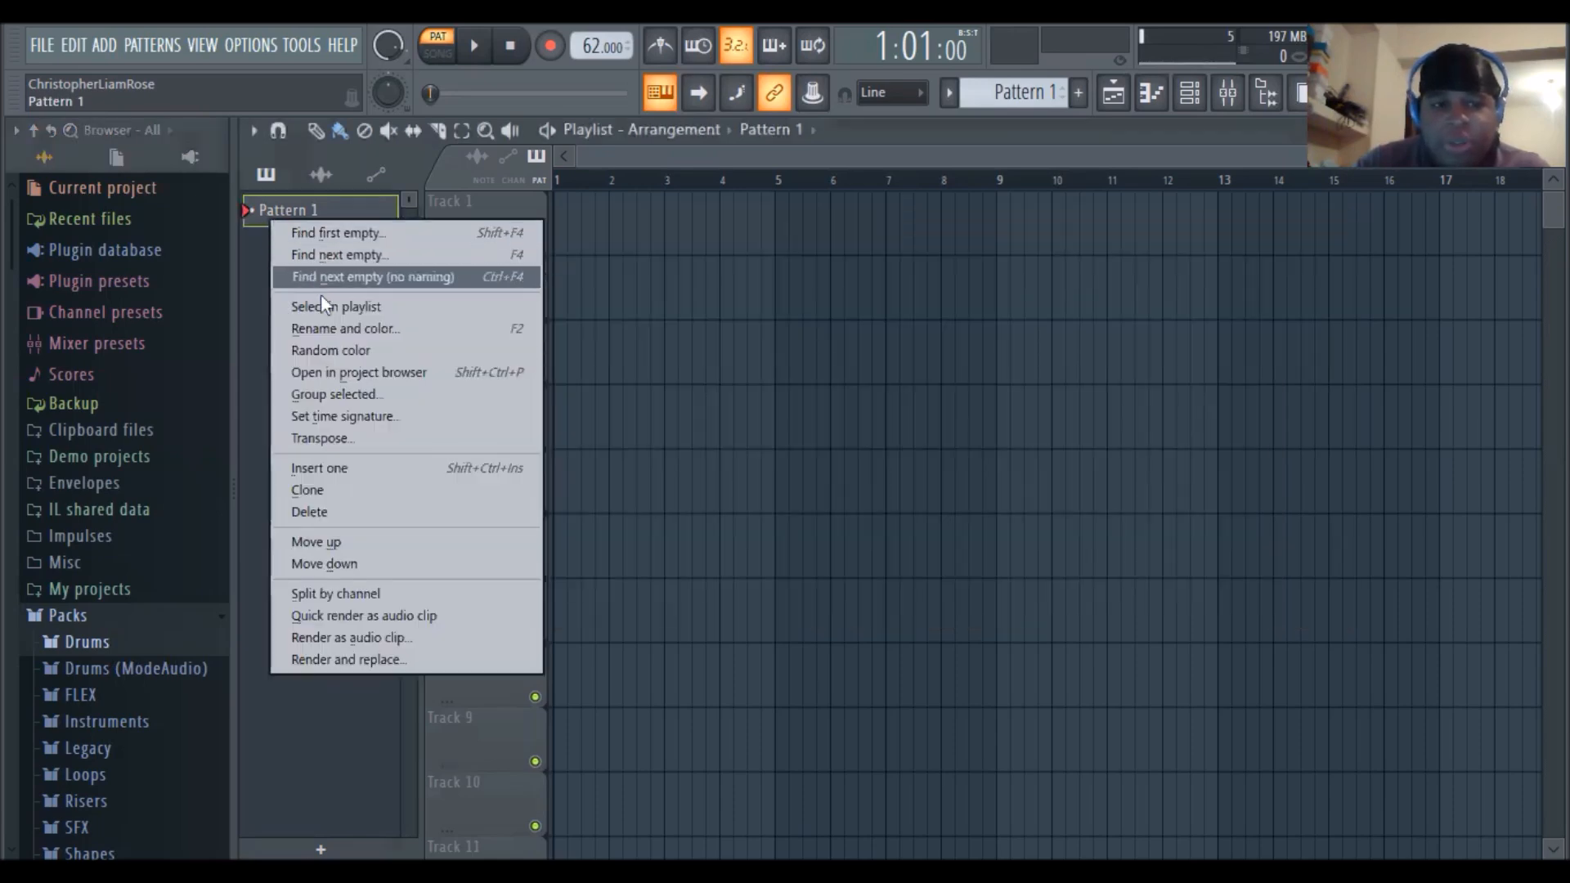
pyautogui.click(348, 329)
pyautogui.write('Intro')
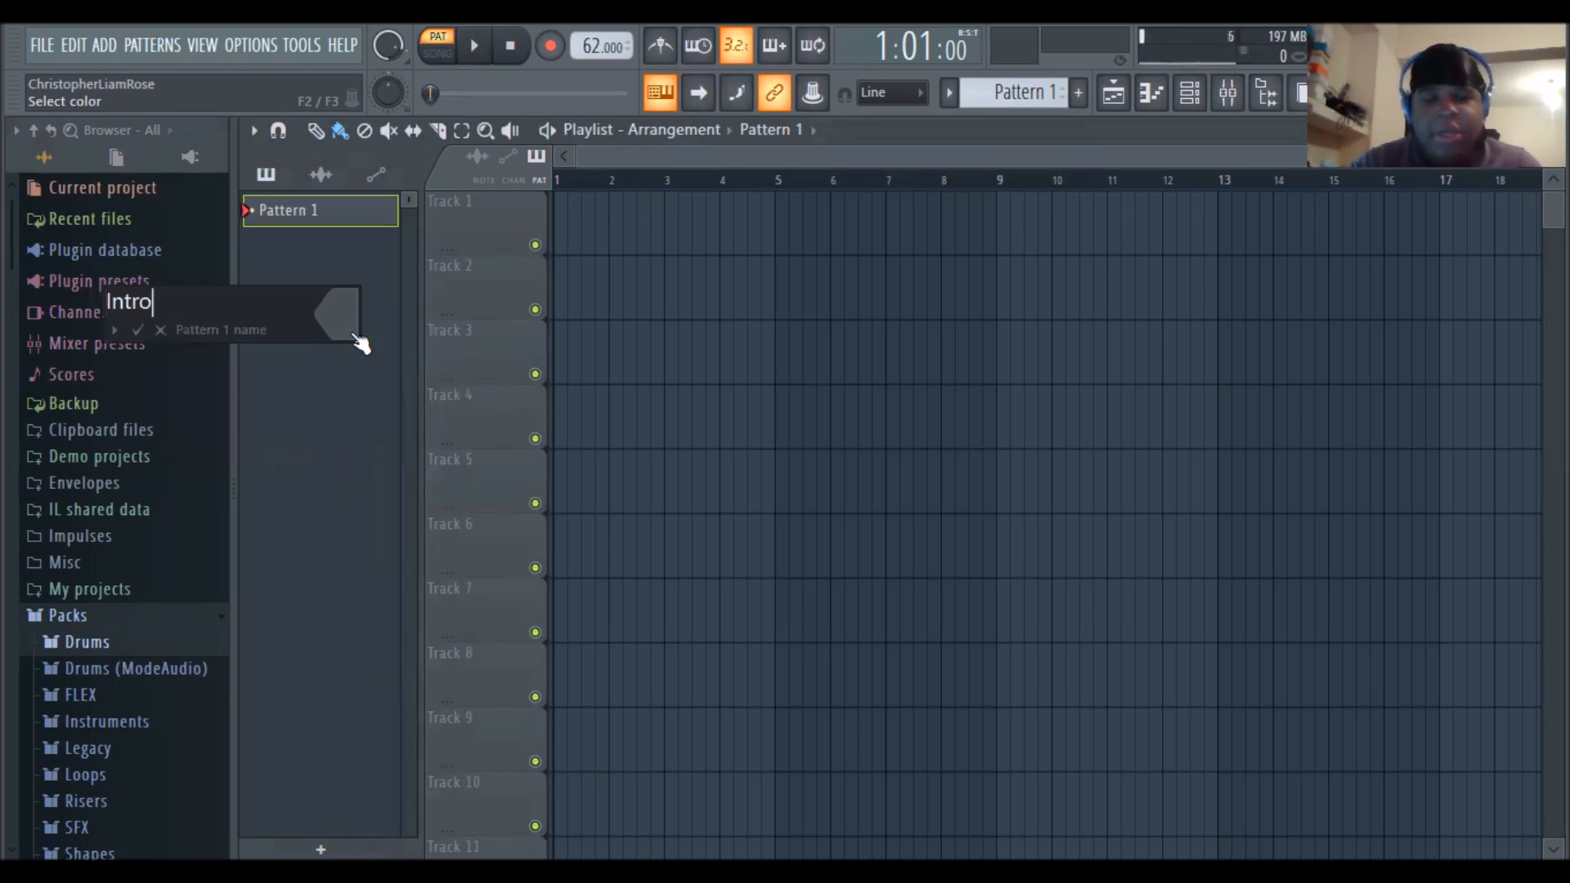
pyautogui.click(340, 315)
pyautogui.click(534, 382)
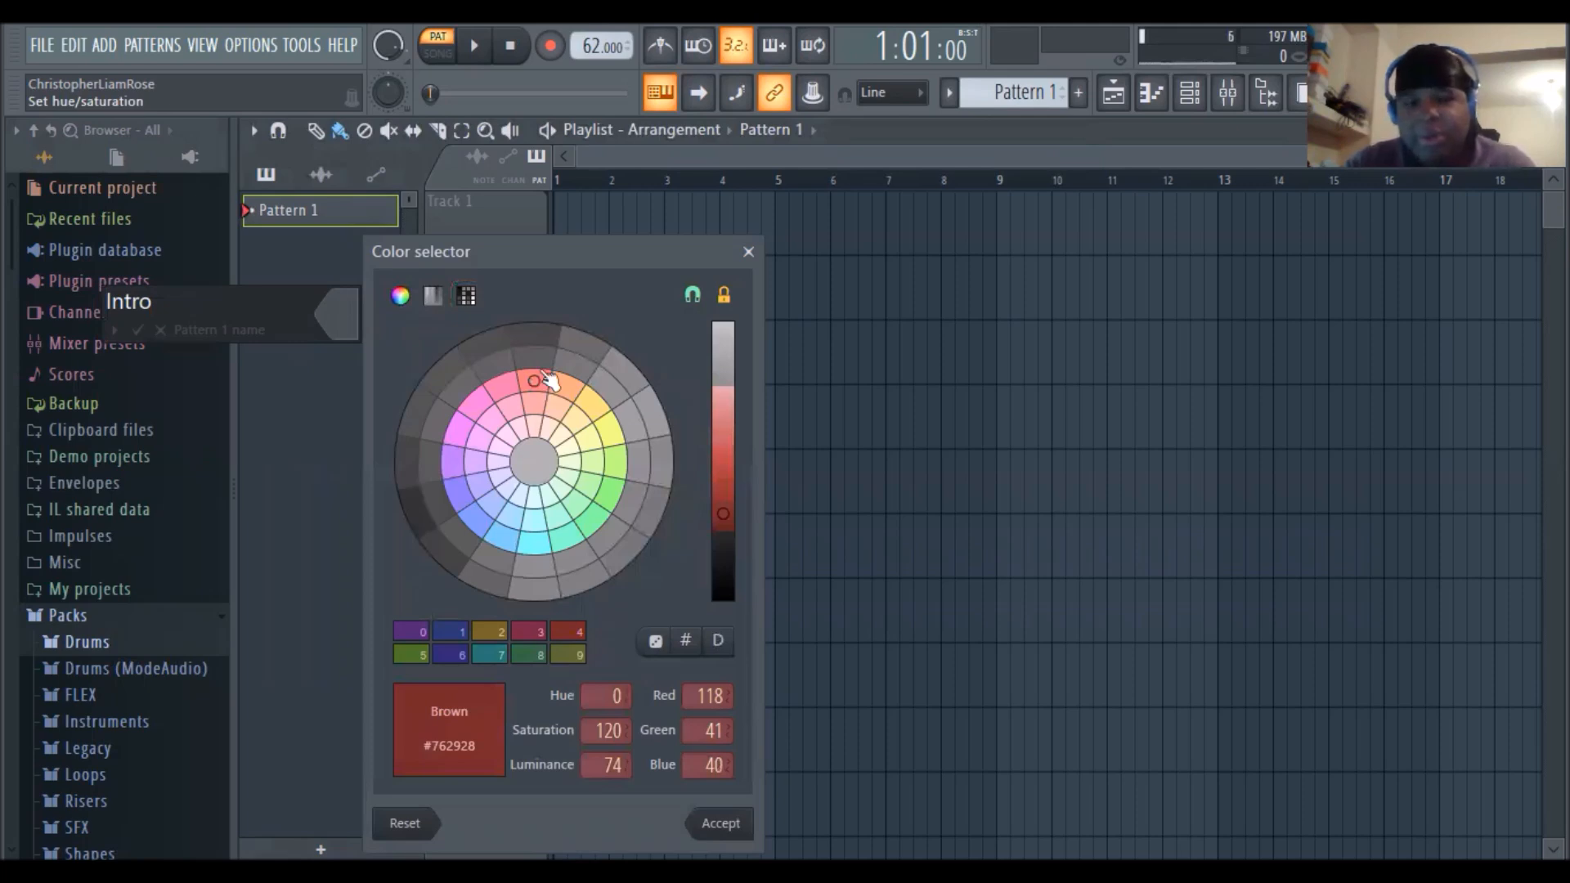
pyautogui.press('Return')
# Program the FPC 6 Kick on steps 1, 4, 7, 8, 13 and 15 of the Intro pattern while playing it back
pyautogui.click(1193, 97)
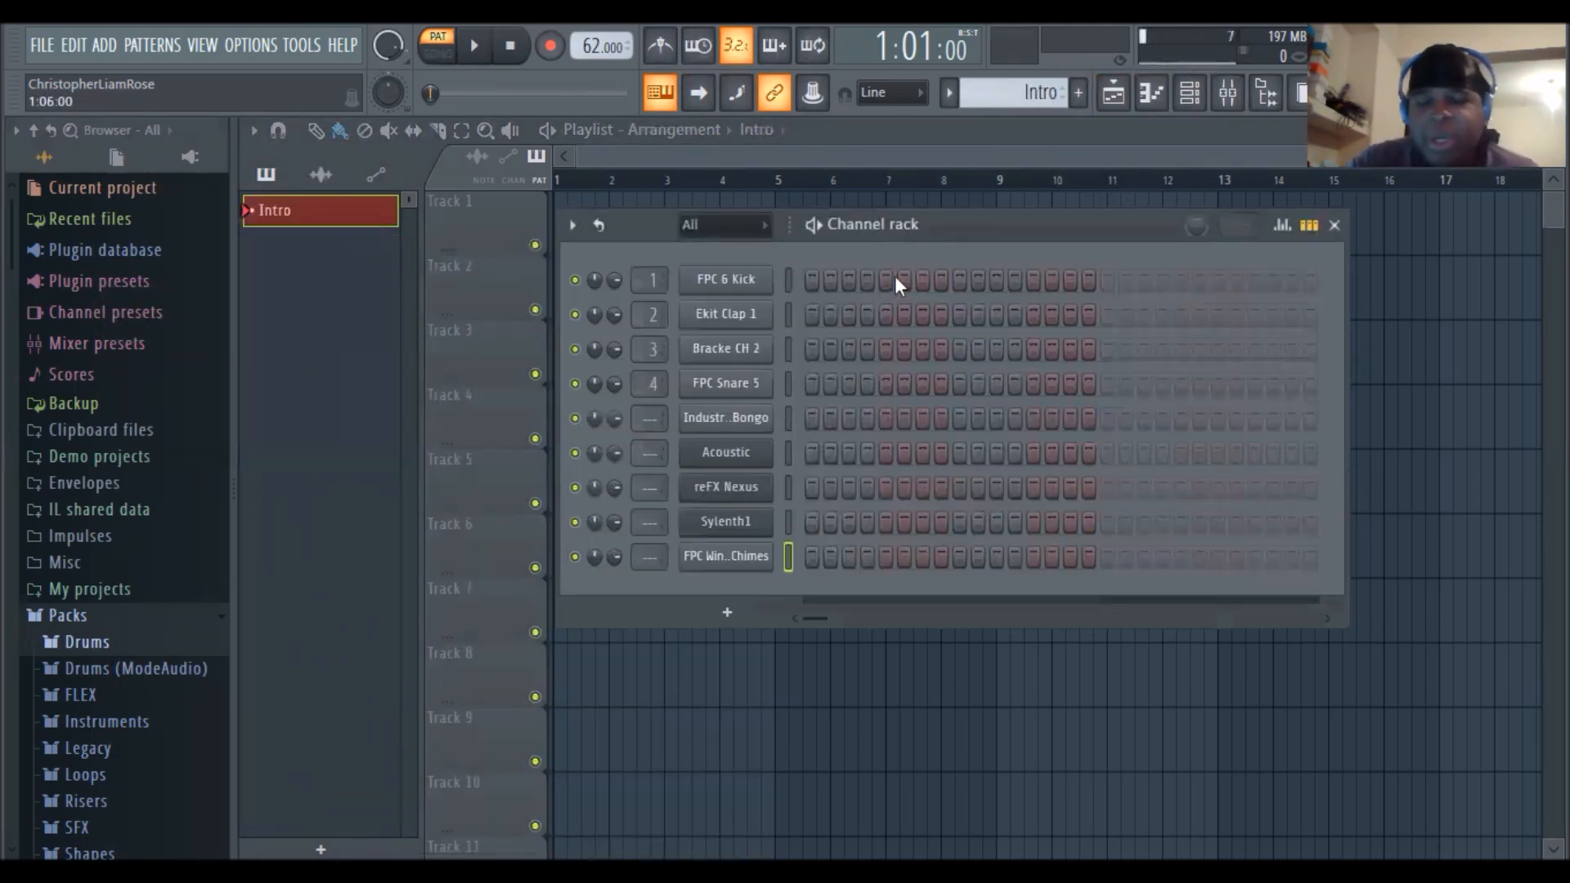
pyautogui.click(811, 281)
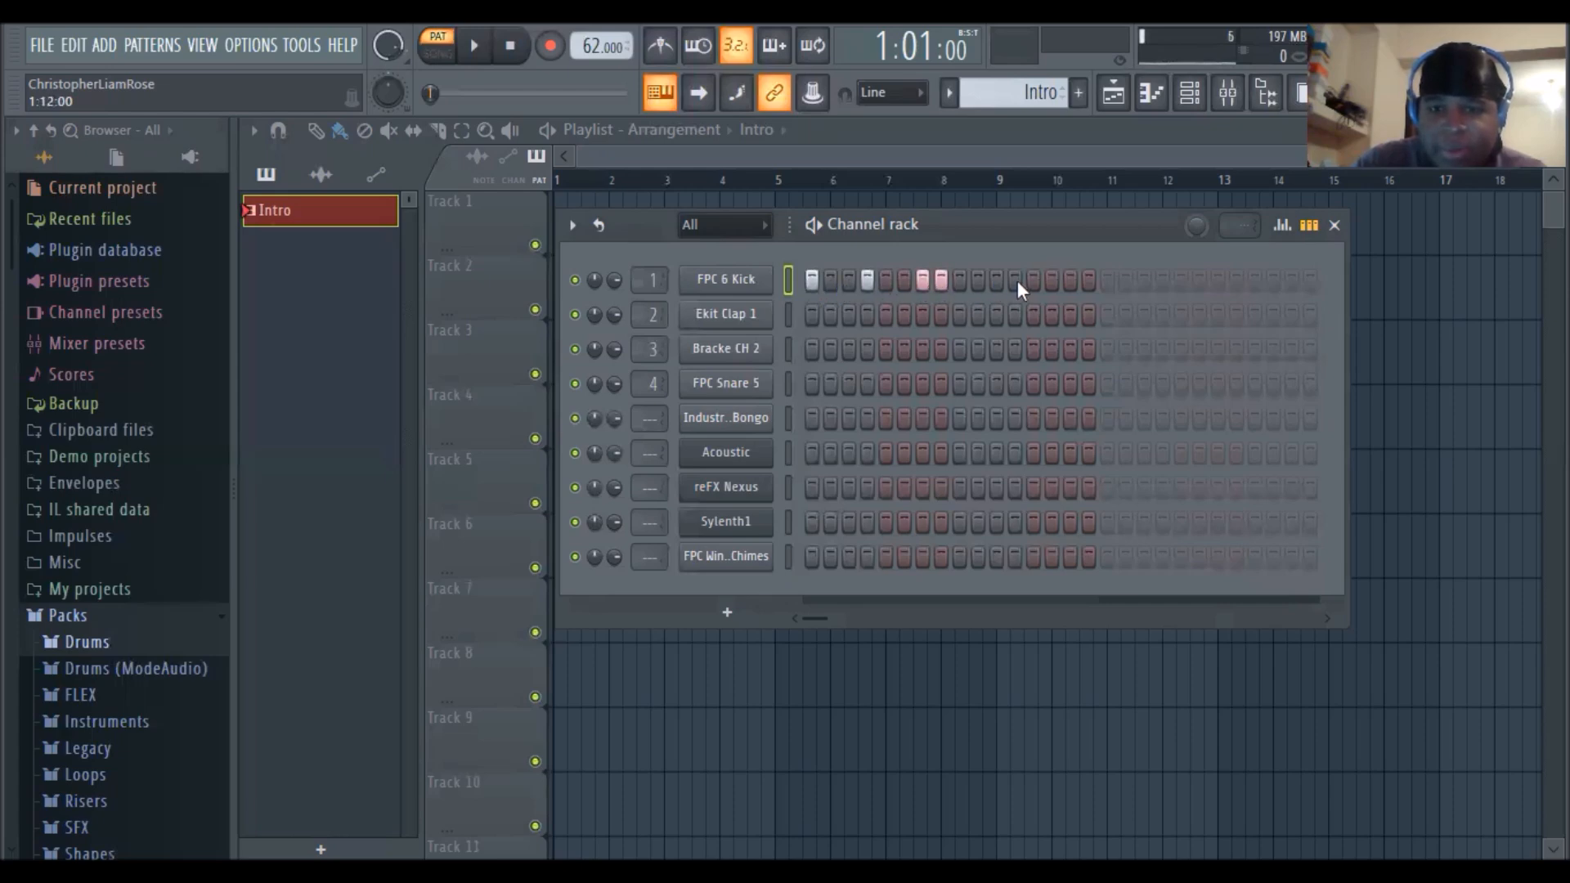
pyautogui.click(1087, 278)
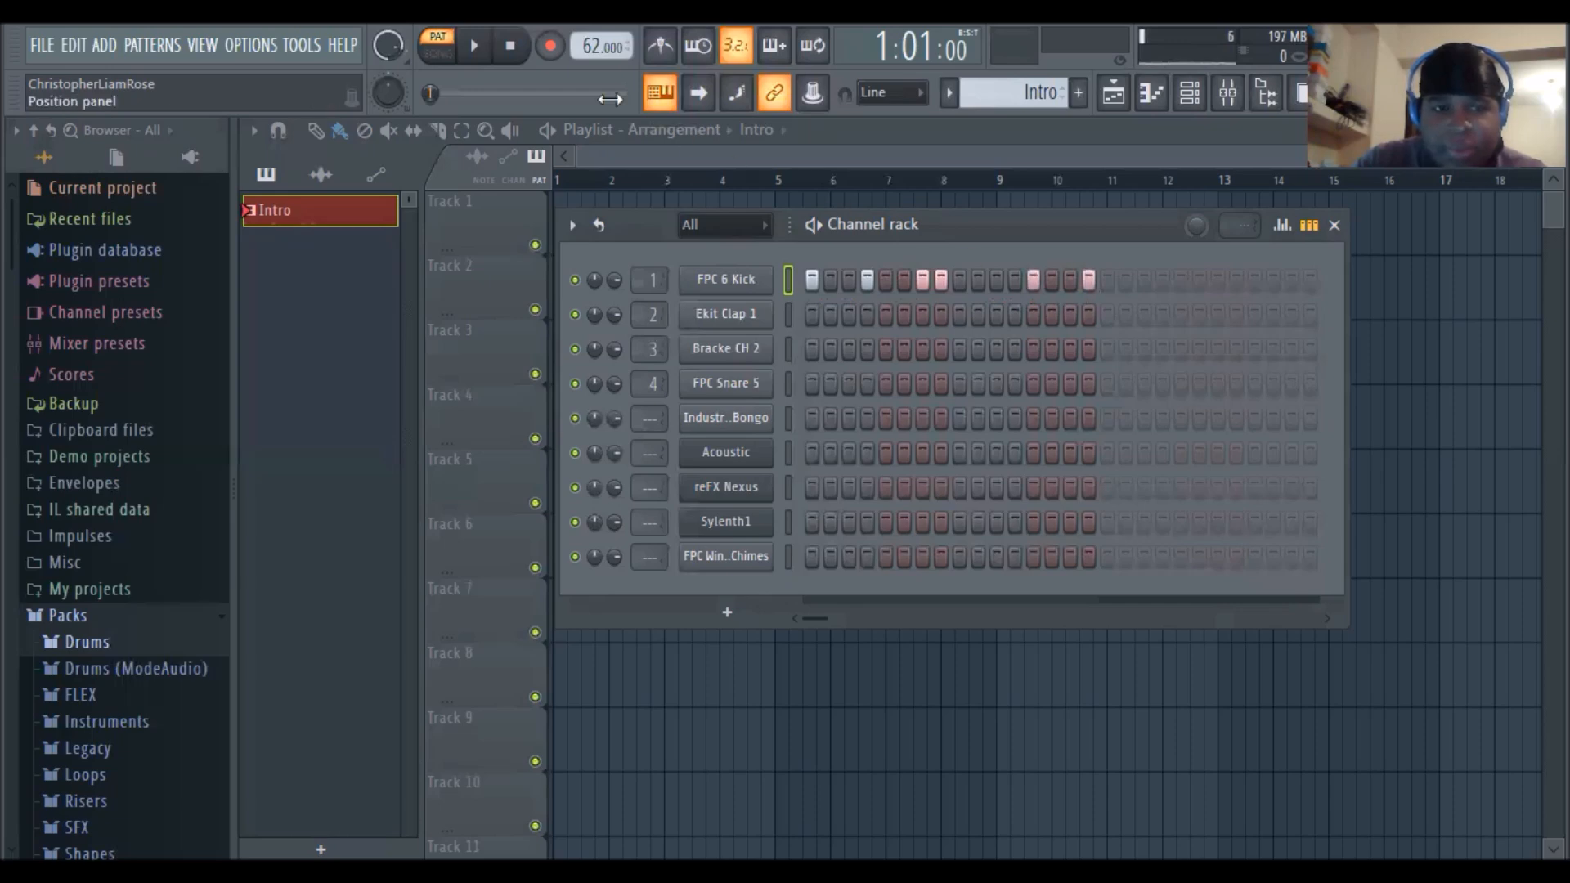
pyautogui.press('space')
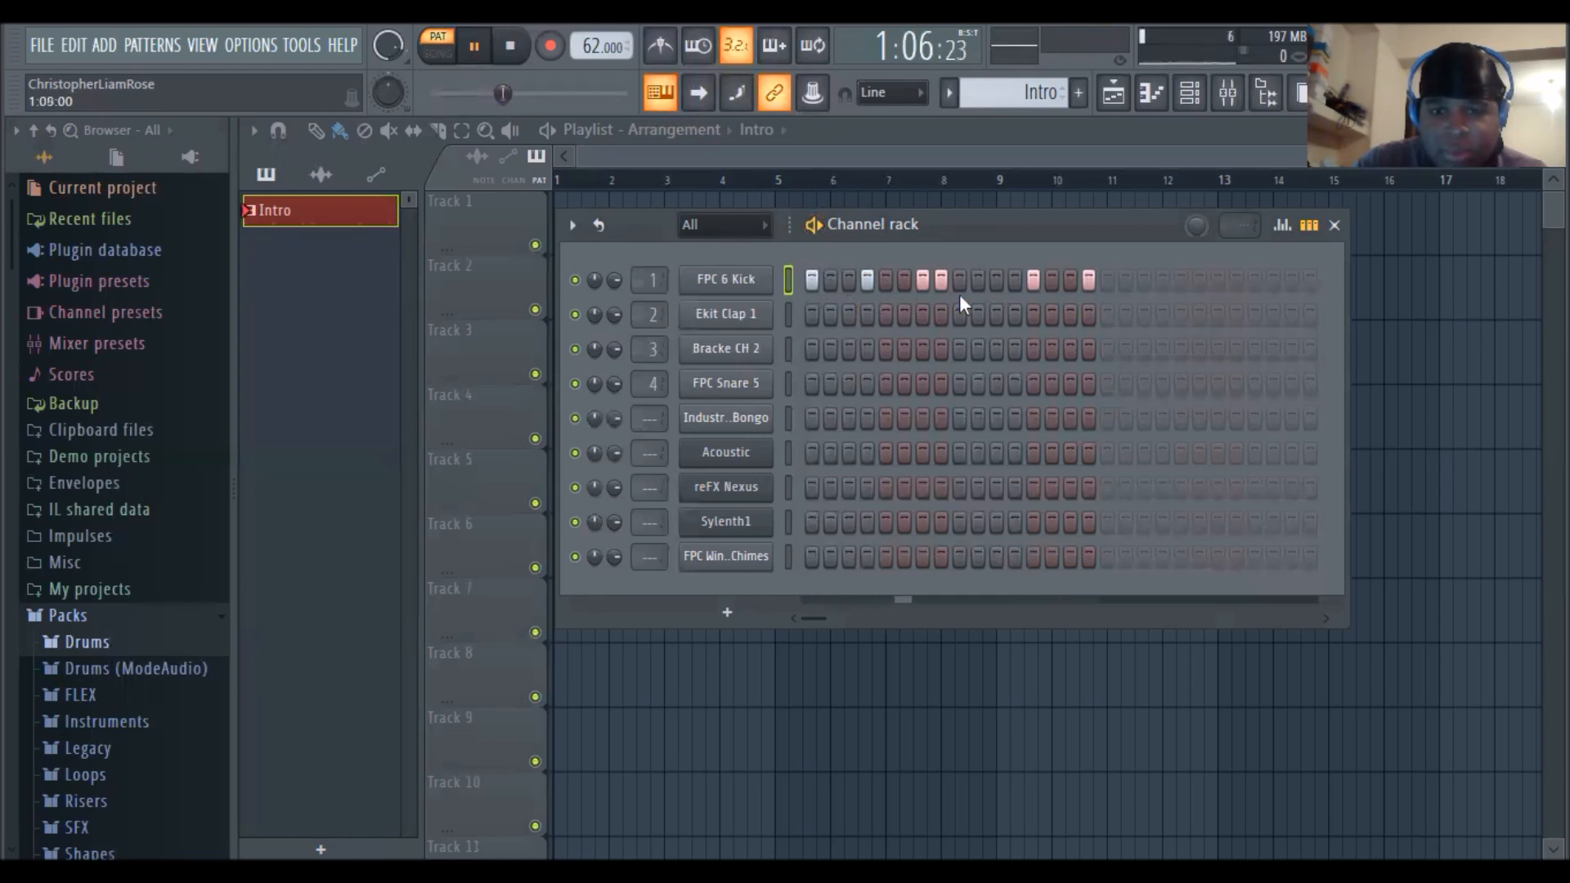
pyautogui.click(1087, 280)
pyautogui.click(1071, 281)
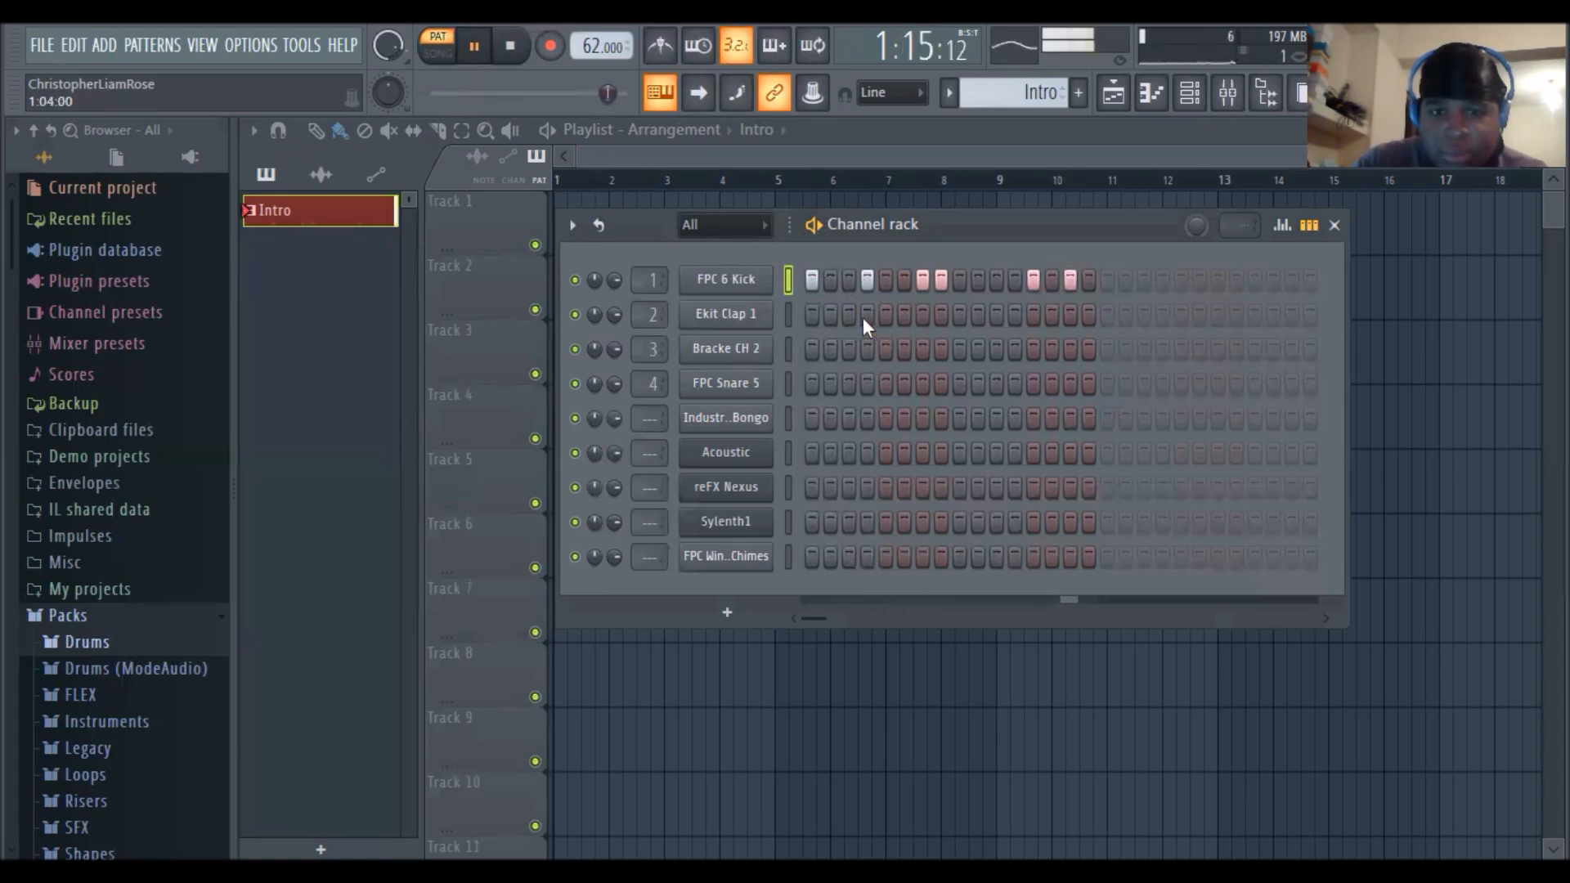
# Add Ekit Clap 1 hits on steps 2, 9 and 11 of the Intro pattern
pyautogui.click(830, 316)
pyautogui.click(959, 316)
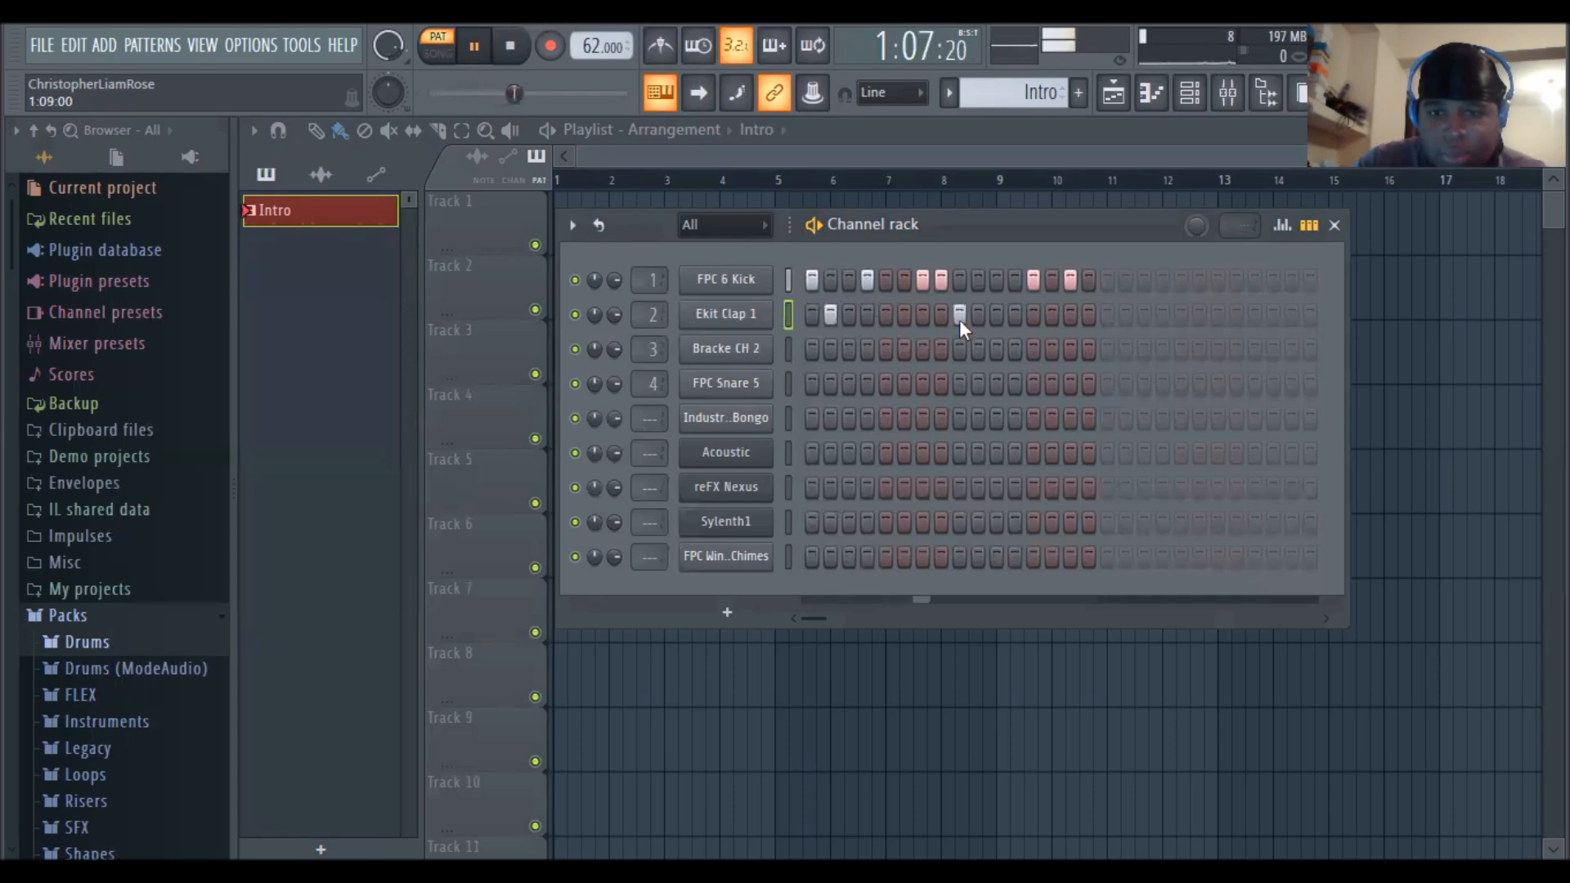
pyautogui.click(996, 316)
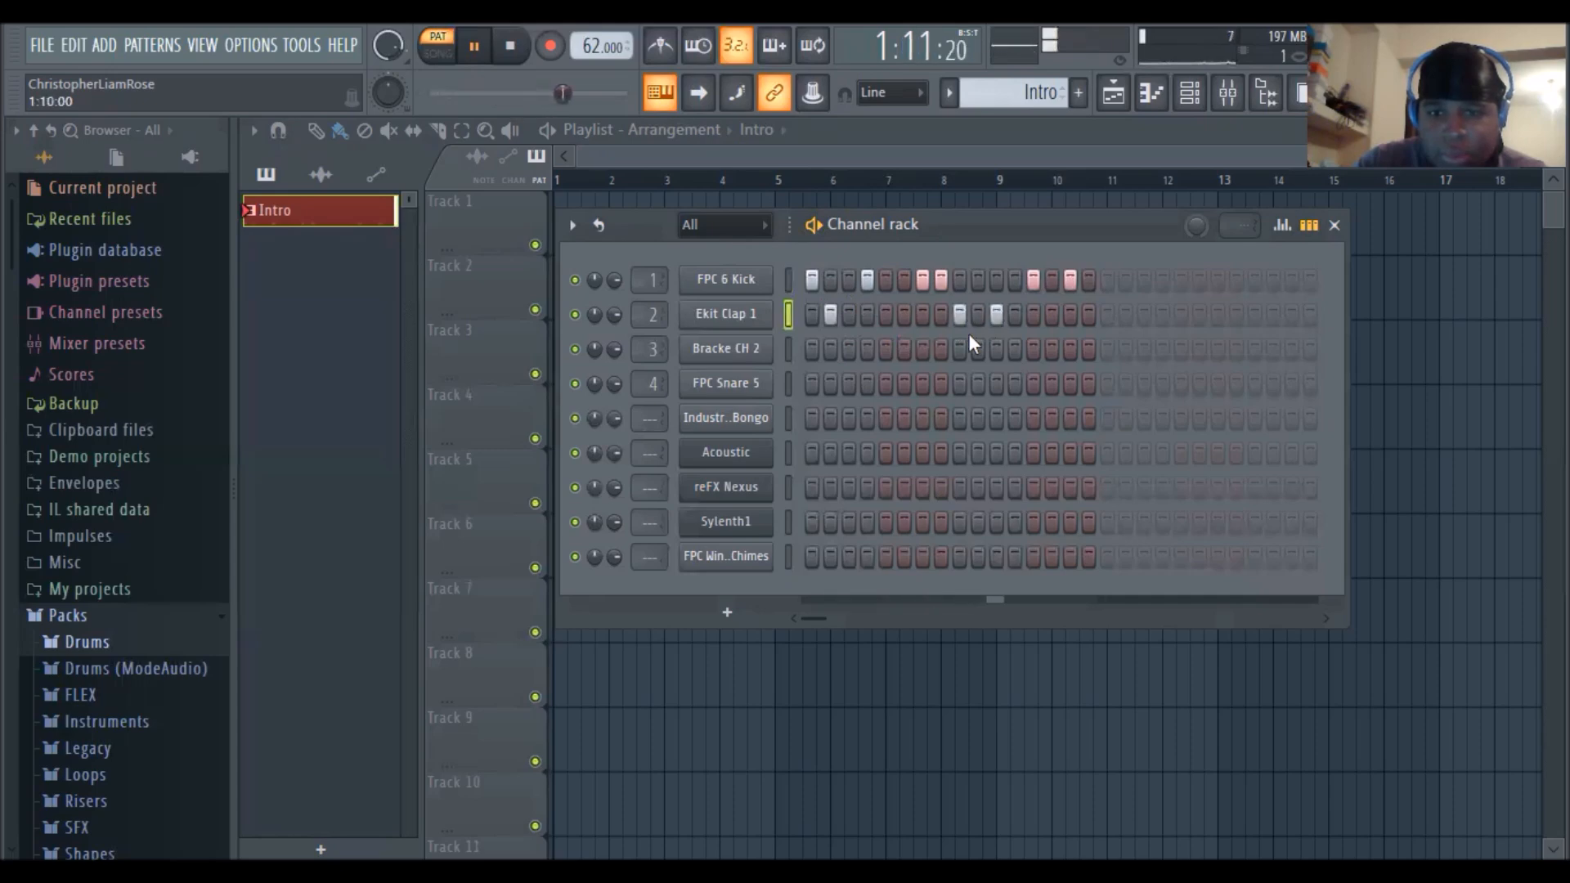
# Add Bracke CH 2 hi-hat hits on steps 4, 6, 8, 13 and 15 of the pattern
pyautogui.click(870, 355)
pyautogui.click(904, 349)
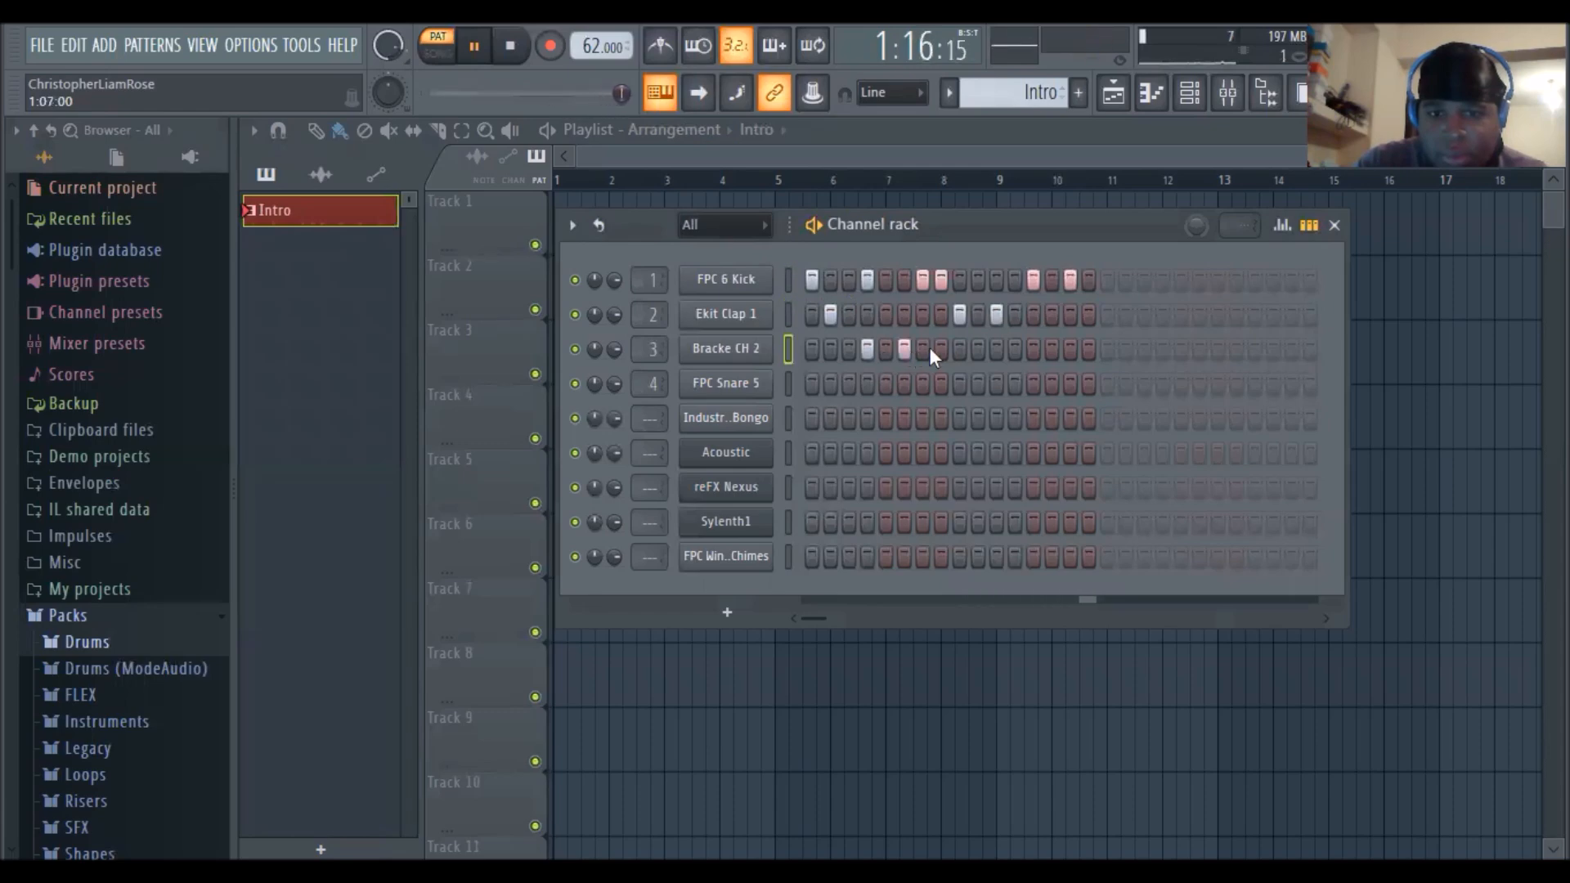
pyautogui.click(940, 349)
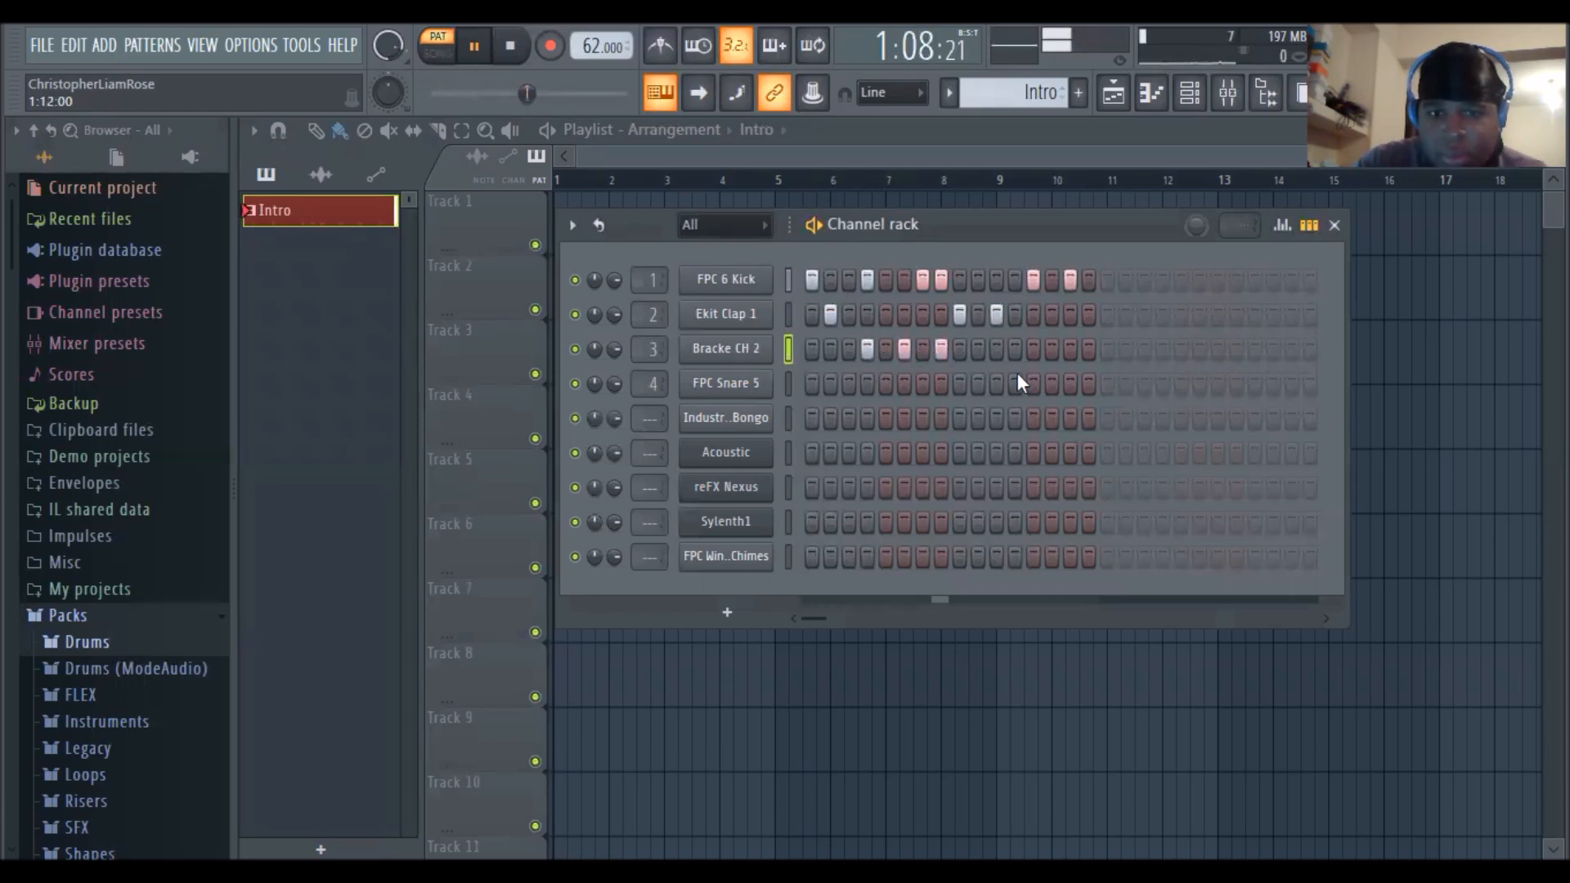
pyautogui.click(1033, 350)
pyautogui.click(1069, 350)
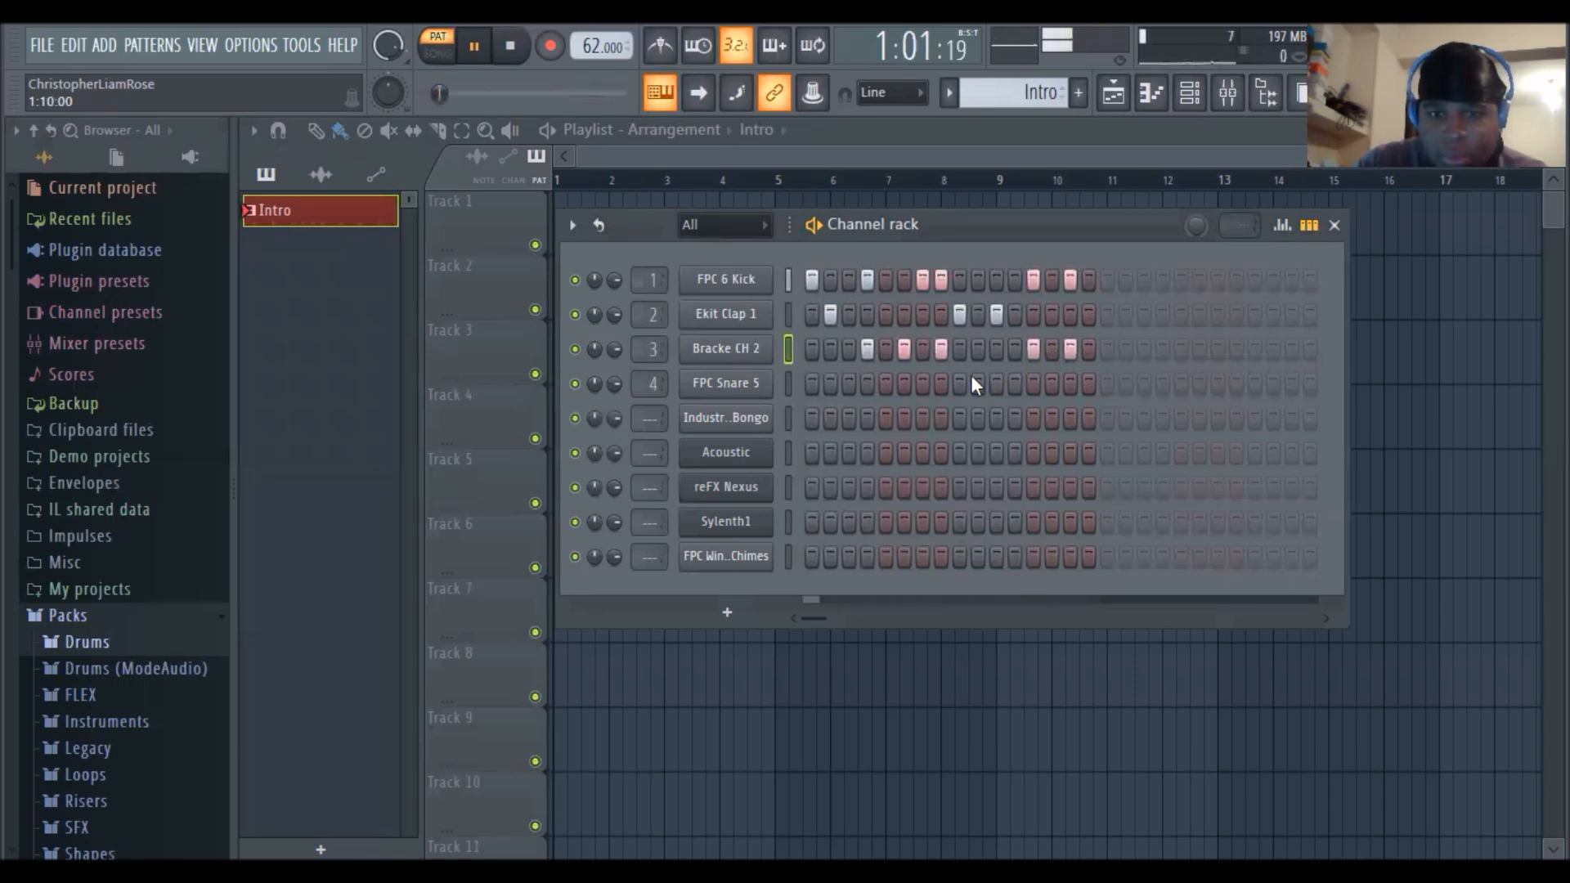
# Add FPC Snare 5 hits on steps 5, 6, 13 and 14 of the pattern
pyautogui.click(868, 386)
pyautogui.click(870, 384)
pyautogui.click(886, 384)
pyautogui.click(905, 385)
pyautogui.click(1034, 384)
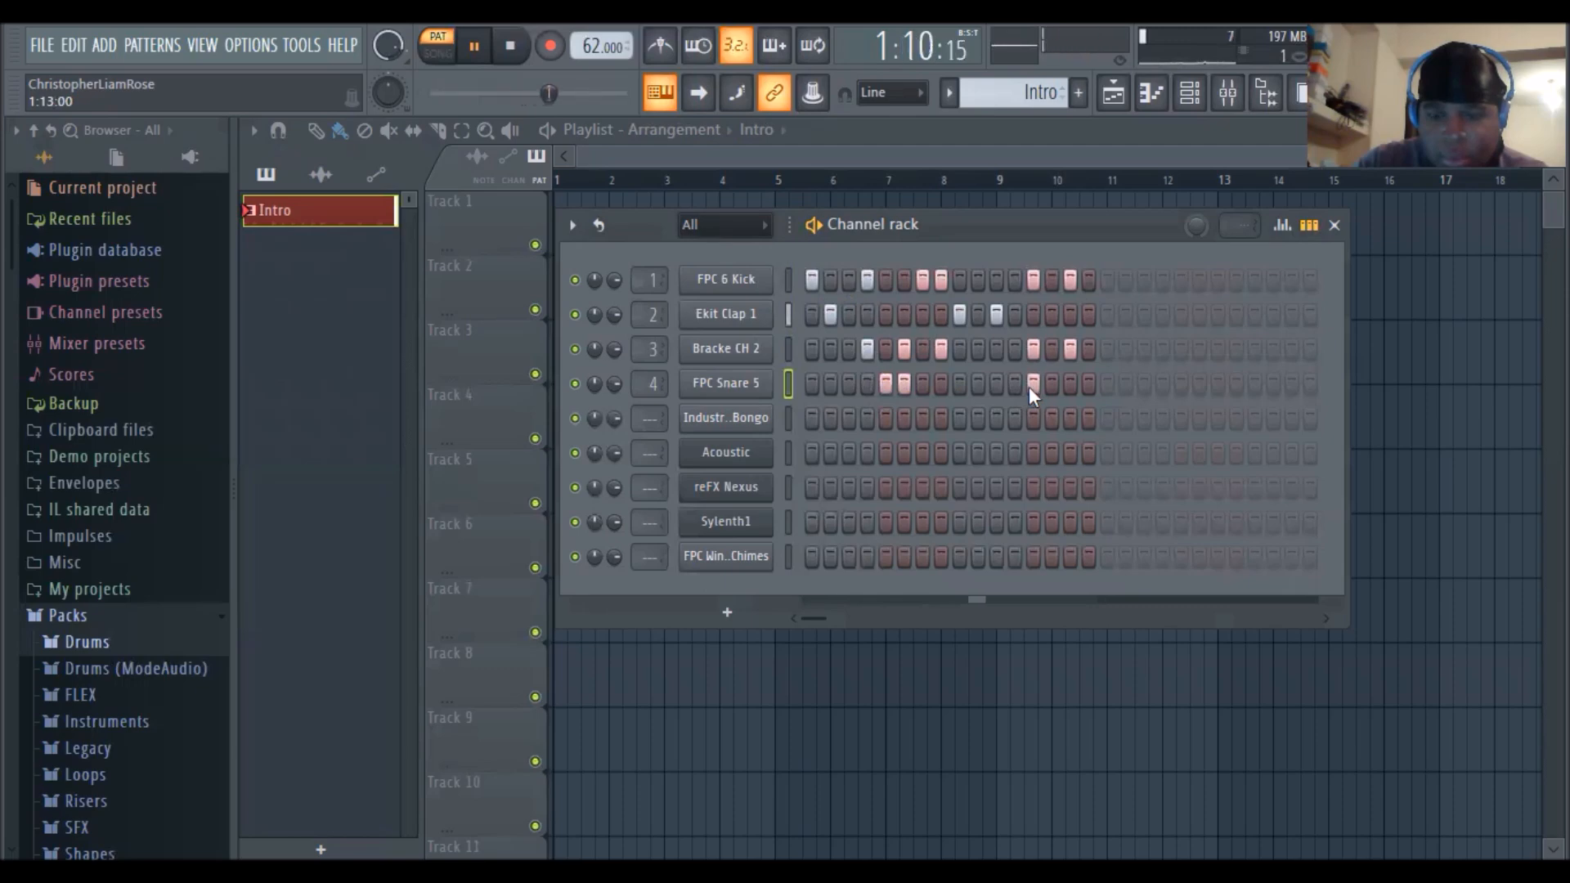
pyautogui.click(1052, 385)
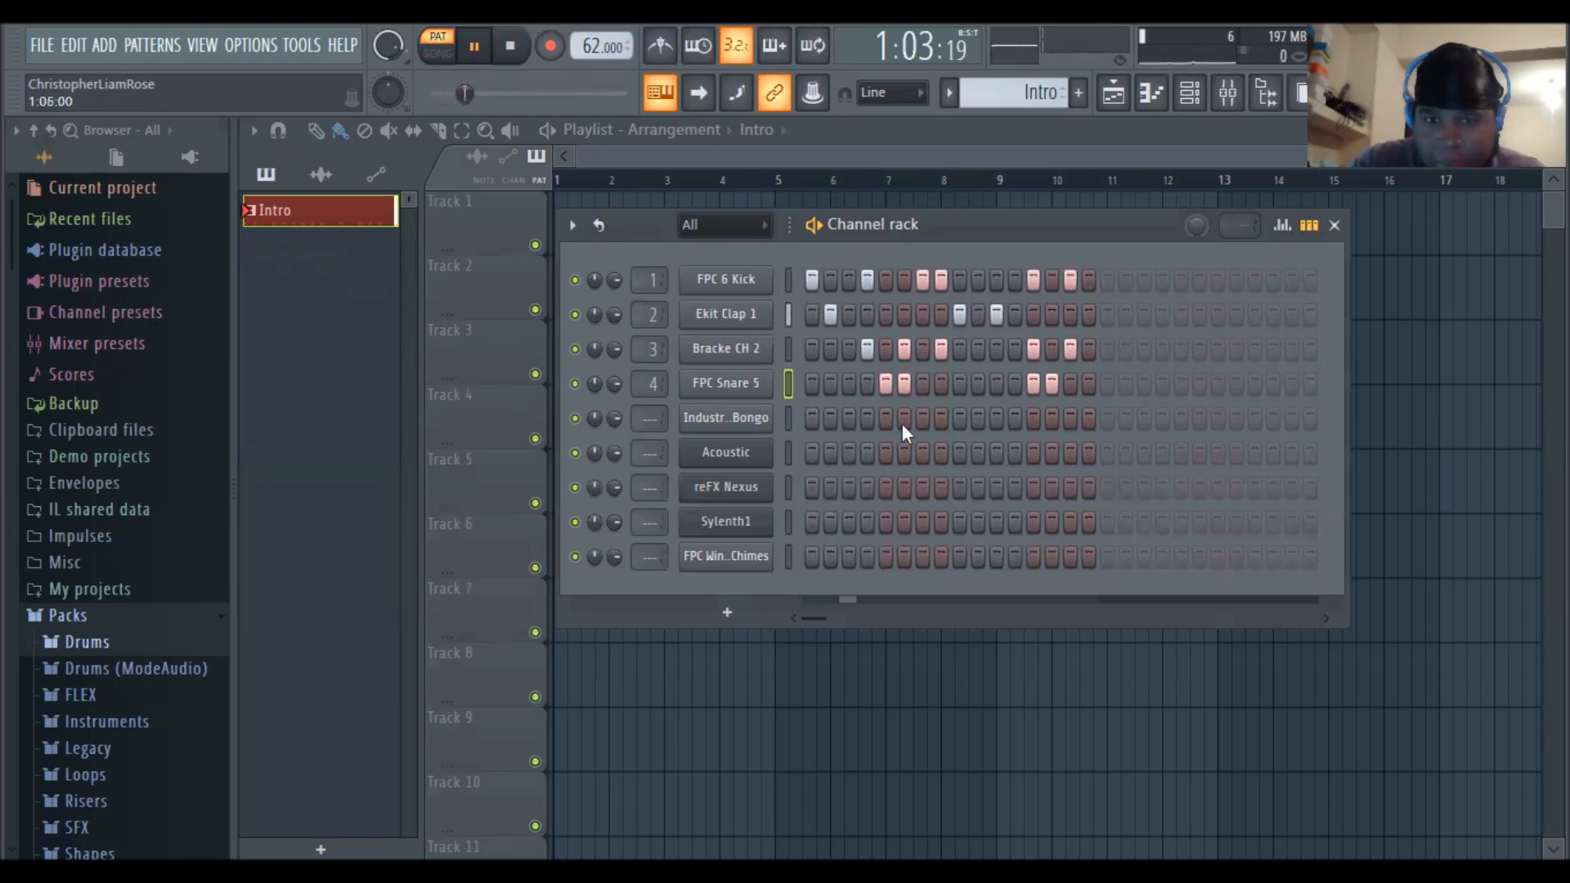
# Add Industrial Bongo hits on steps 9, 11, 14 and 16, and lower that channel's volume
pyautogui.click(956, 421)
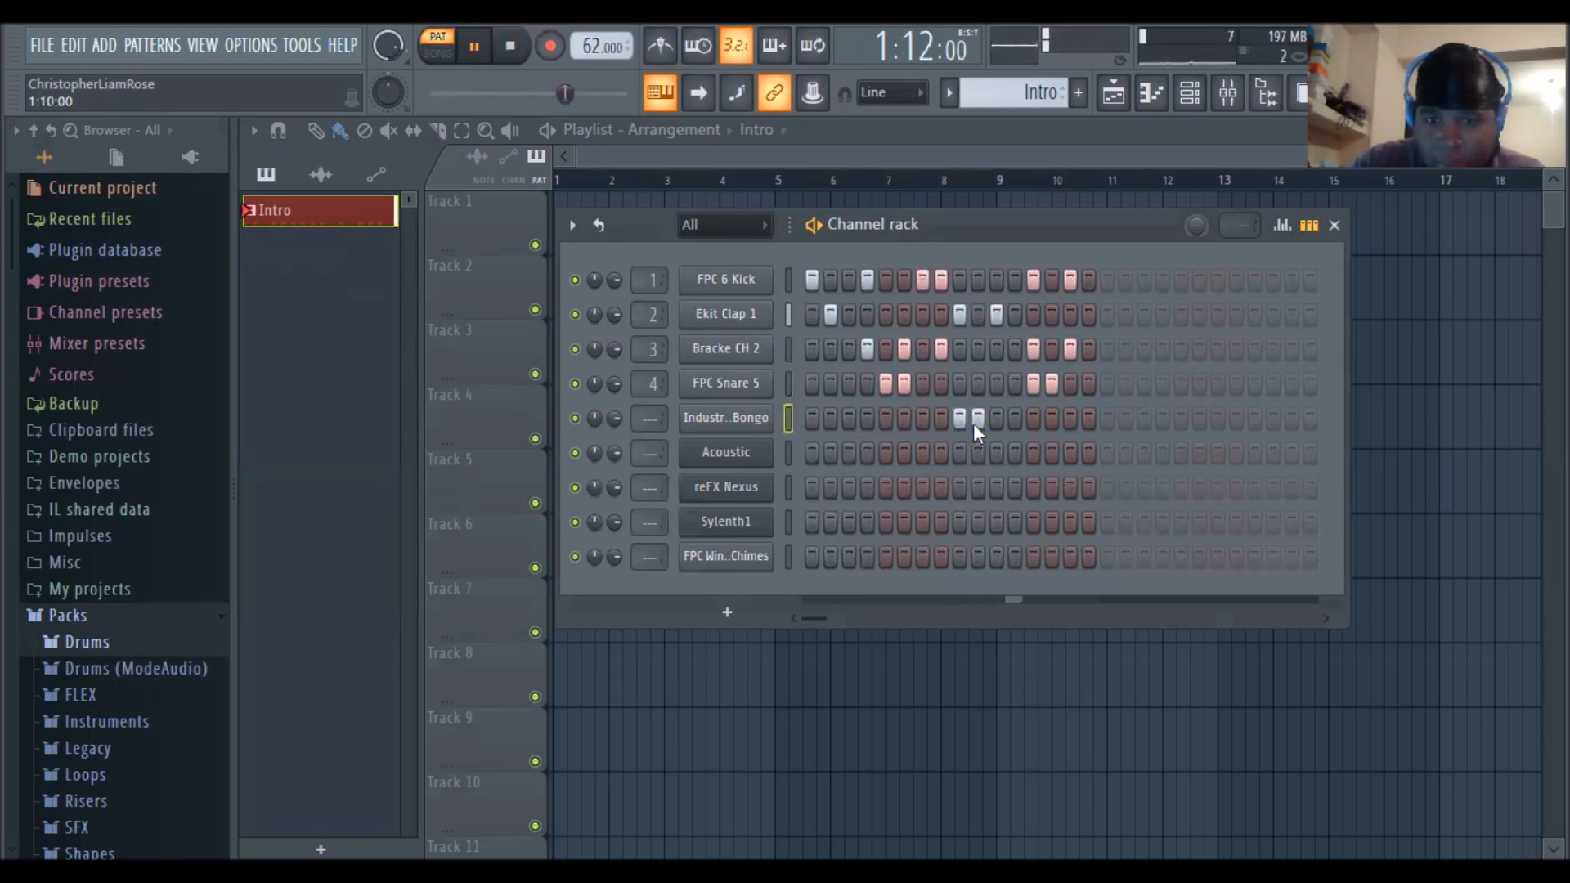
pyautogui.click(997, 419)
pyautogui.click(1052, 418)
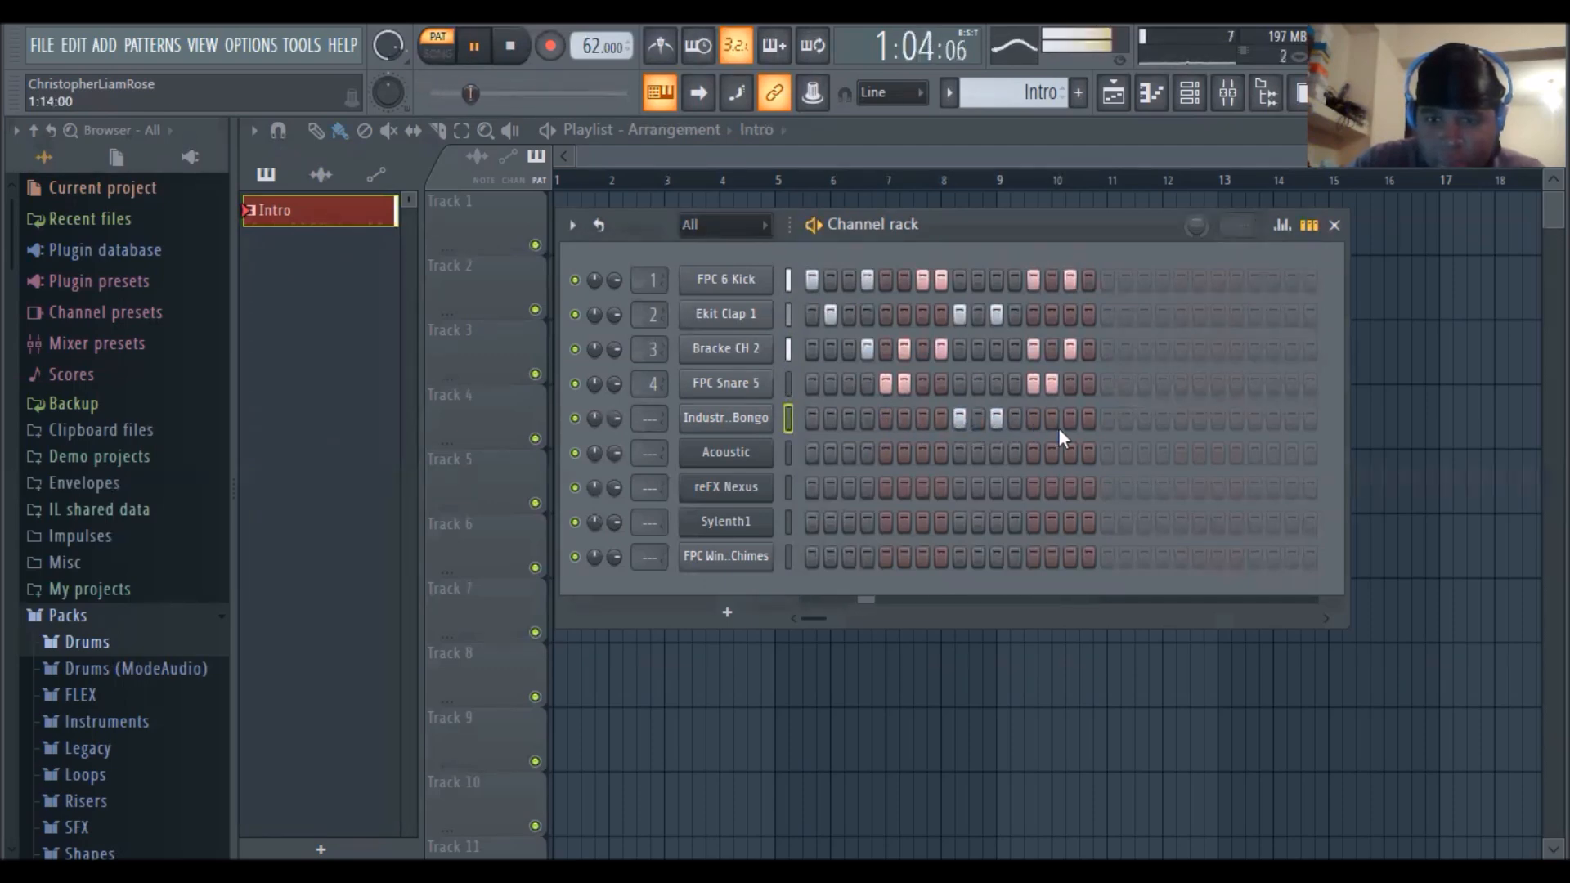
pyautogui.click(1107, 419)
pyautogui.click(1099, 420)
pyautogui.click(1087, 420)
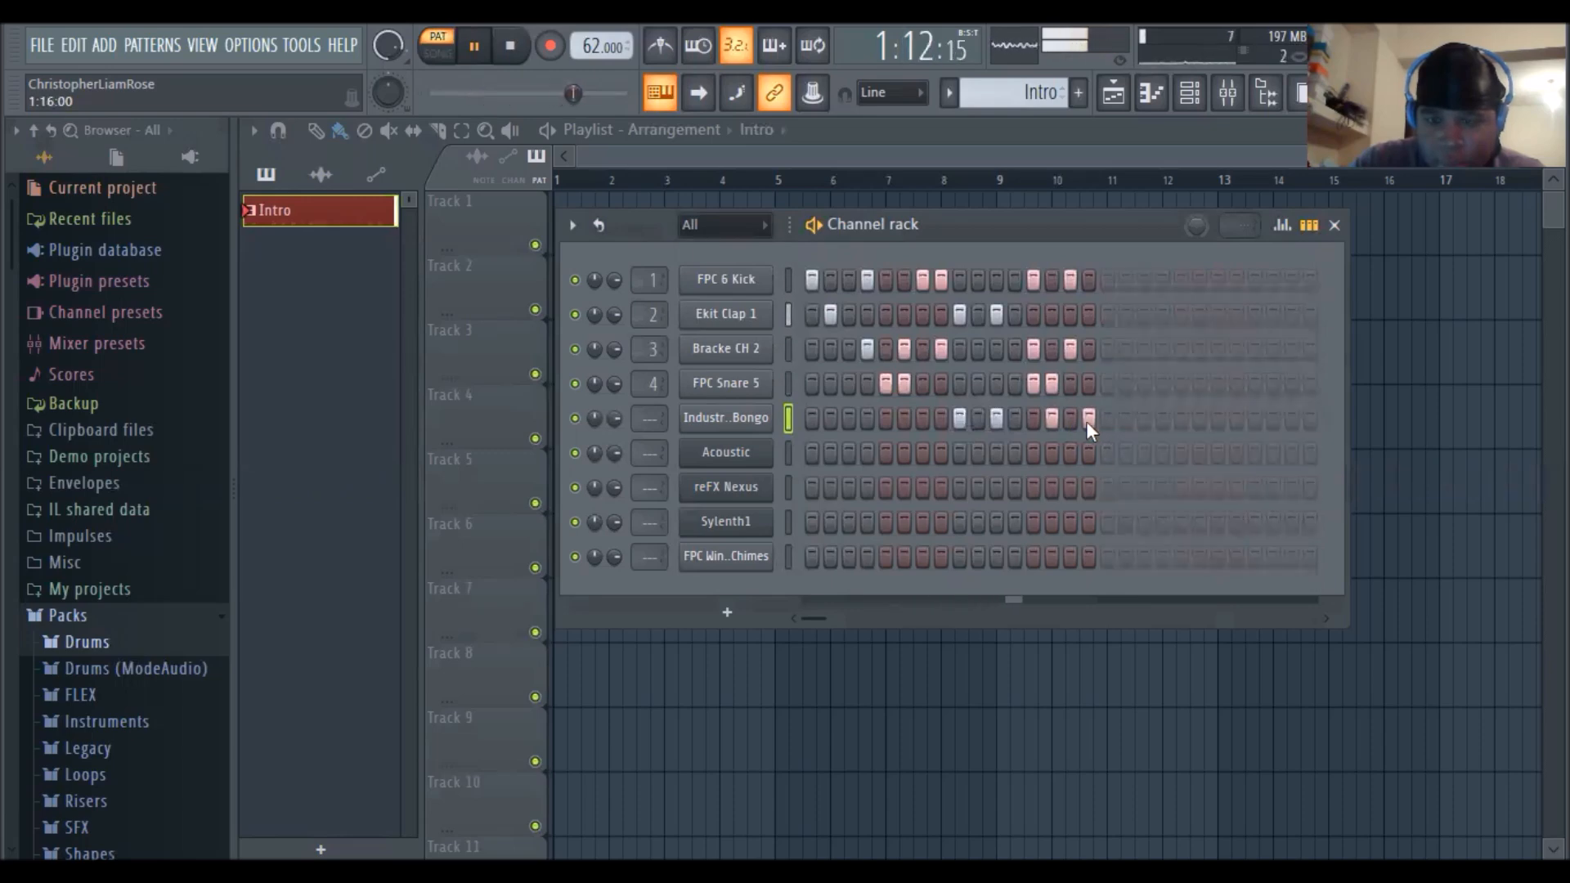
pyautogui.moveTo(622, 413); pyautogui.dragTo(621, 449)
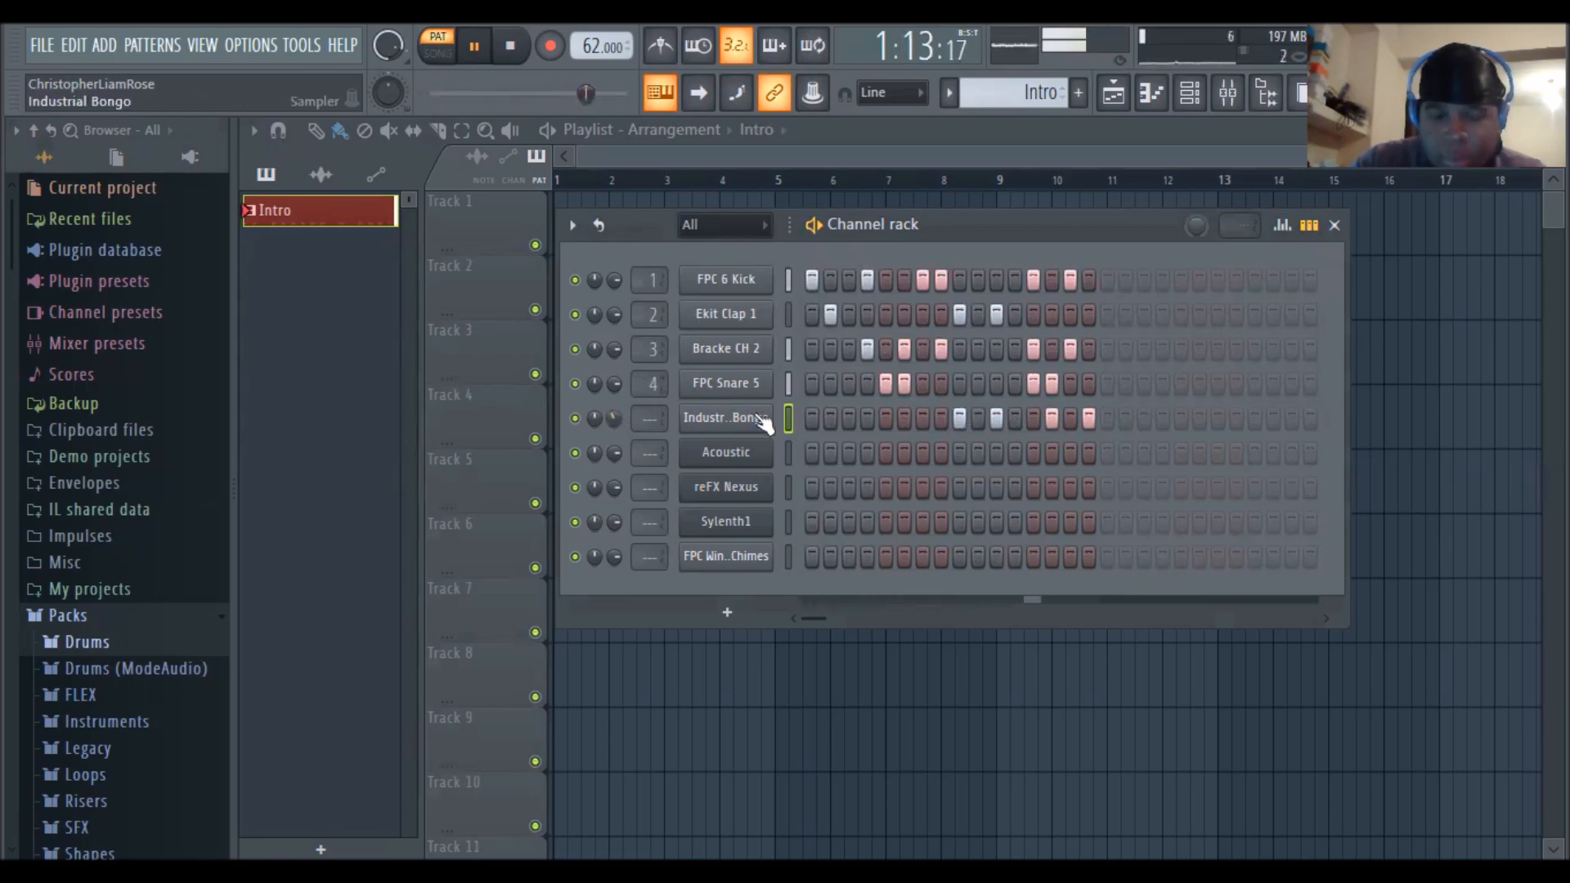
# Try a four-step C#5 note at the start of bar 1 in Sylenth1's piano roll
pyautogui.rightClick(736, 524)
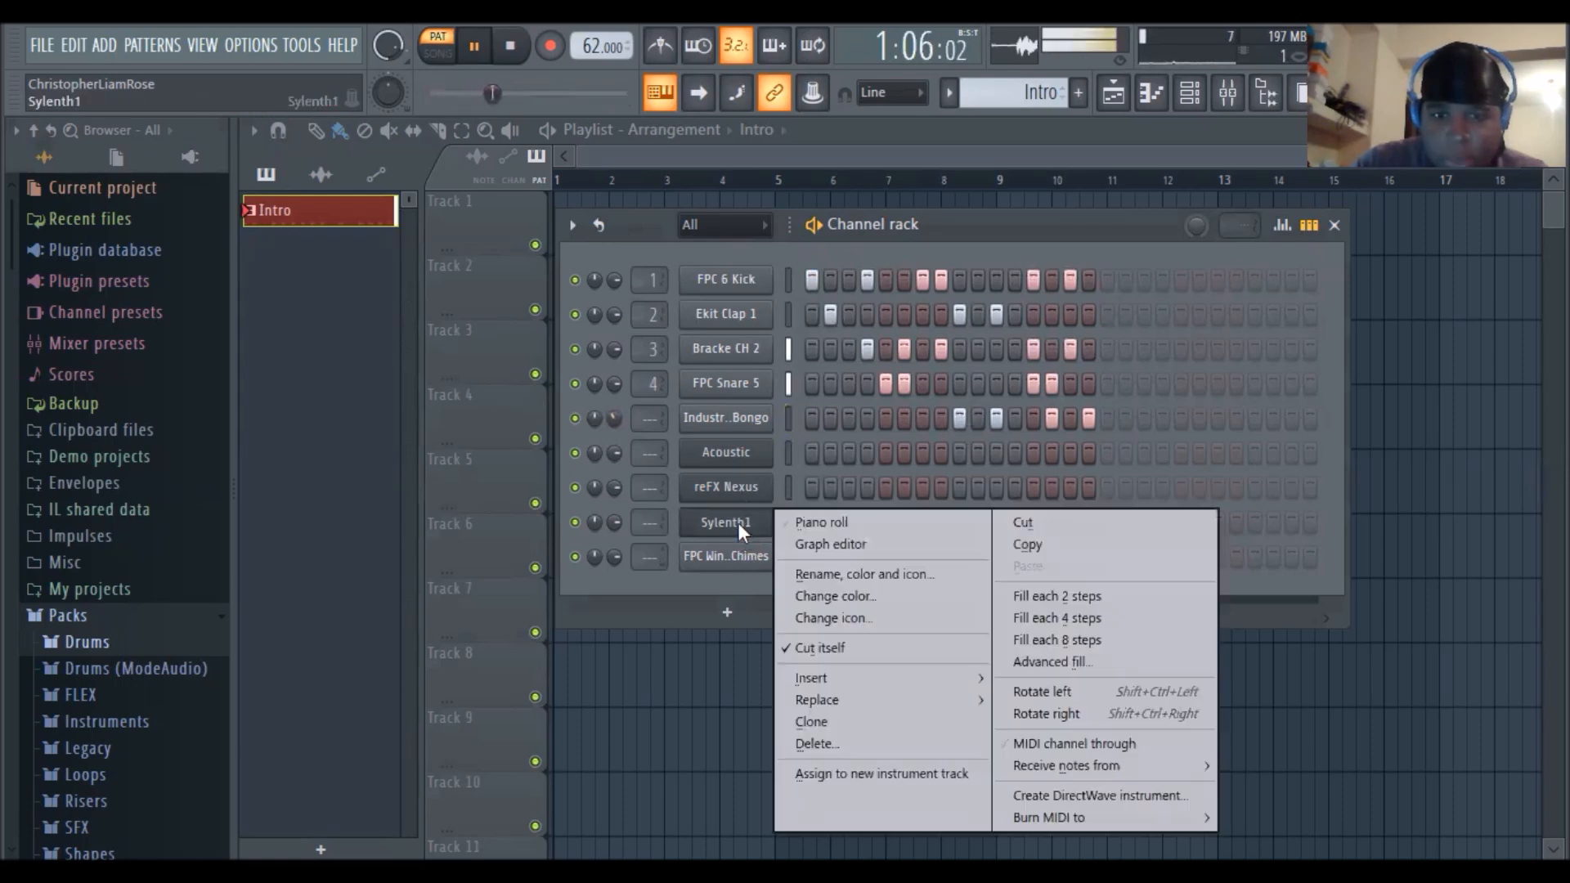
pyautogui.click(802, 522)
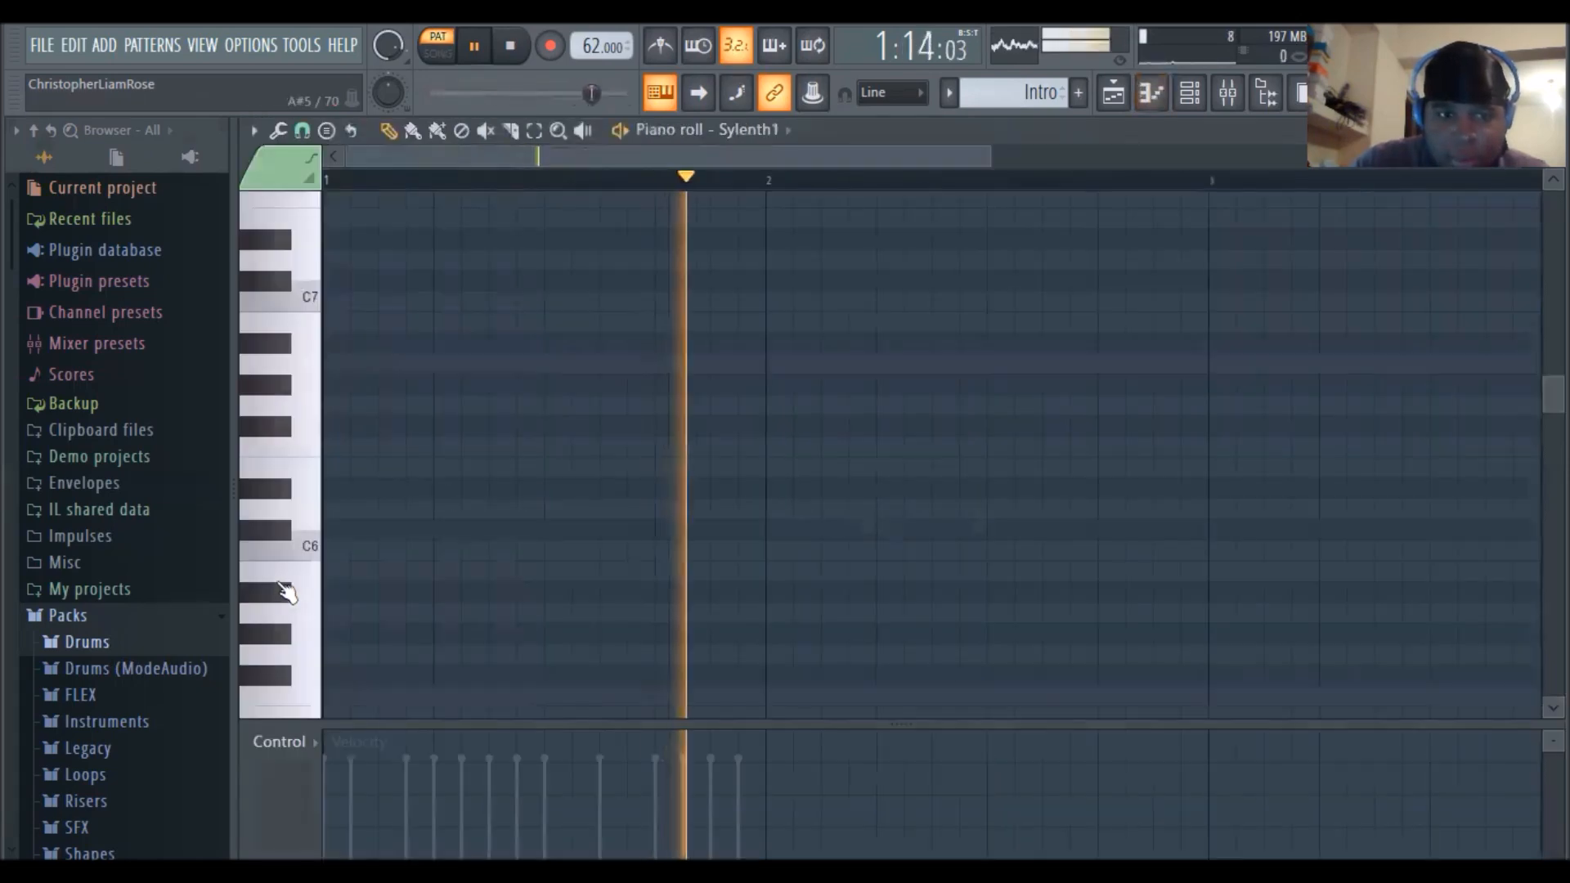
pyautogui.click(335, 552)
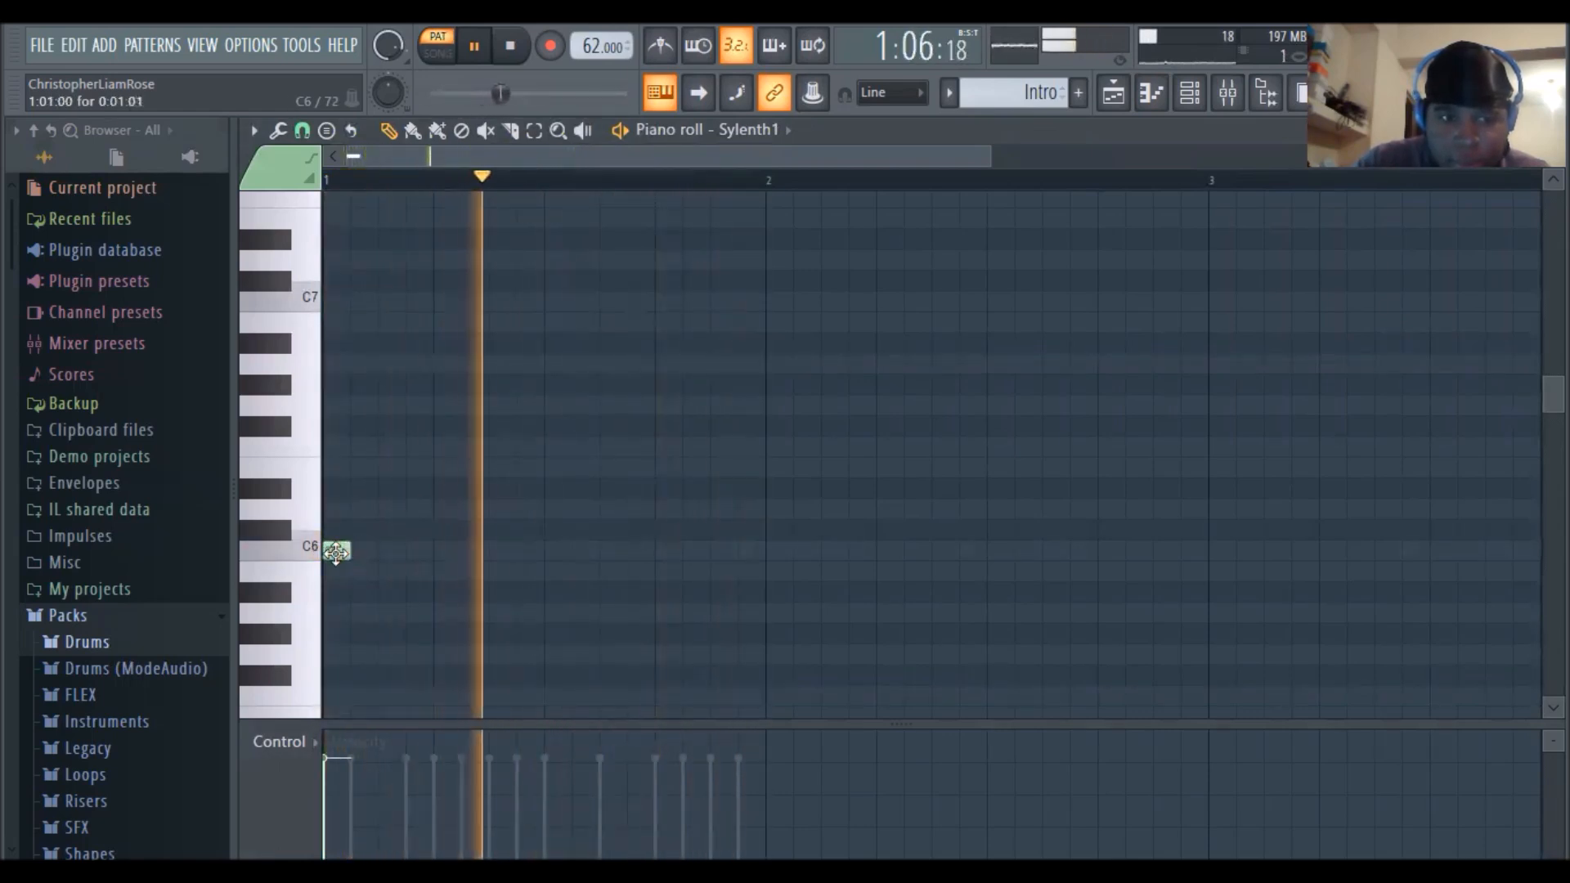
pyautogui.moveTo(335, 551); pyautogui.dragTo(309, 660)
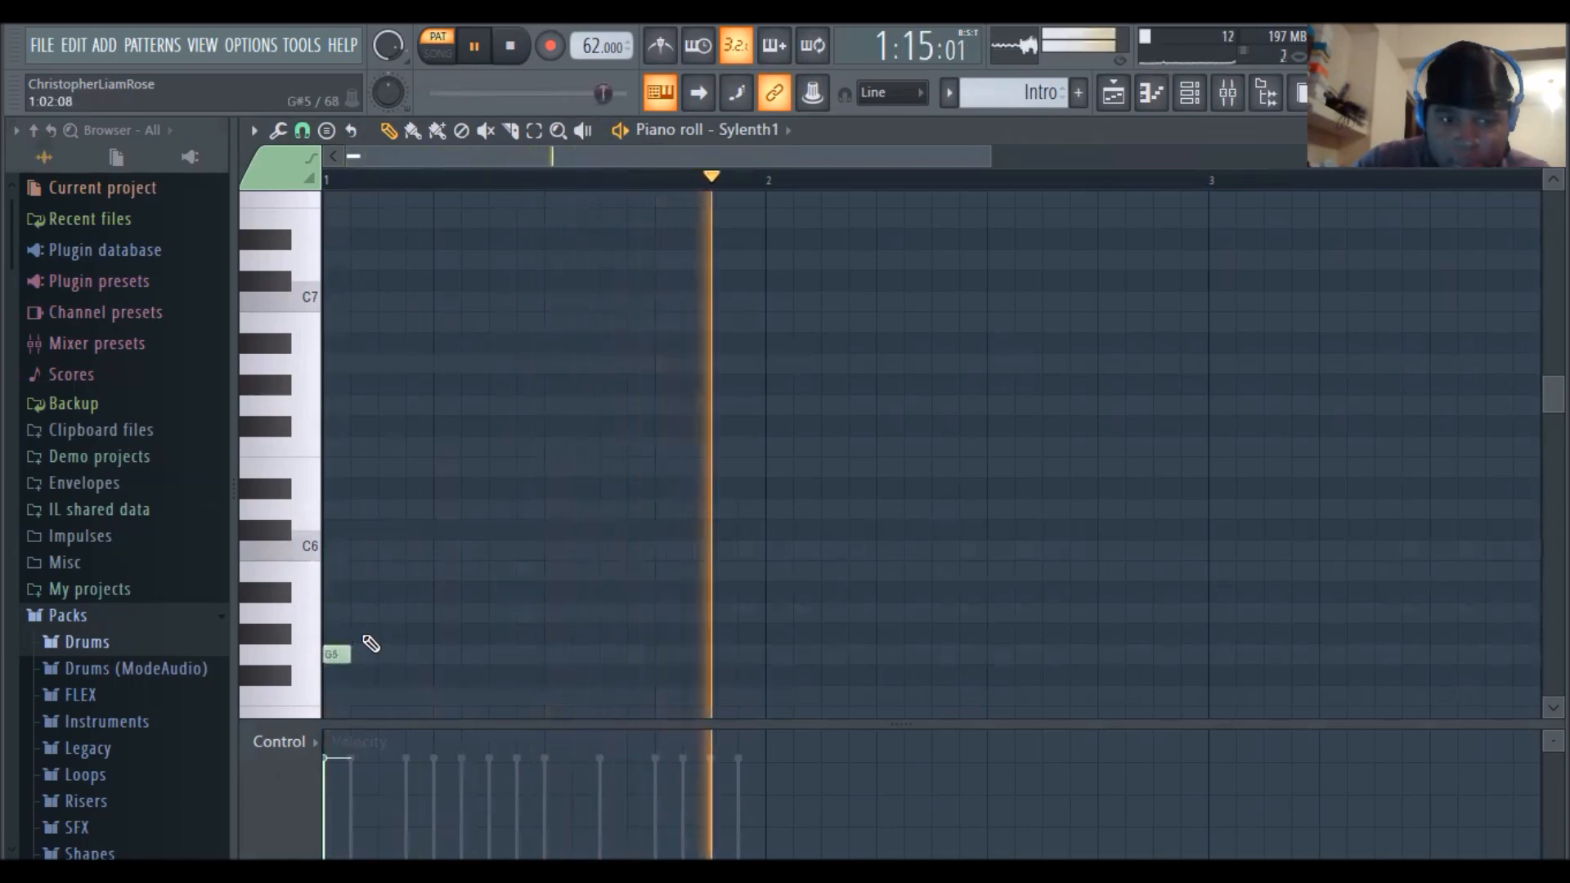
pyautogui.moveTo(333, 654); pyautogui.dragTo(422, 572)
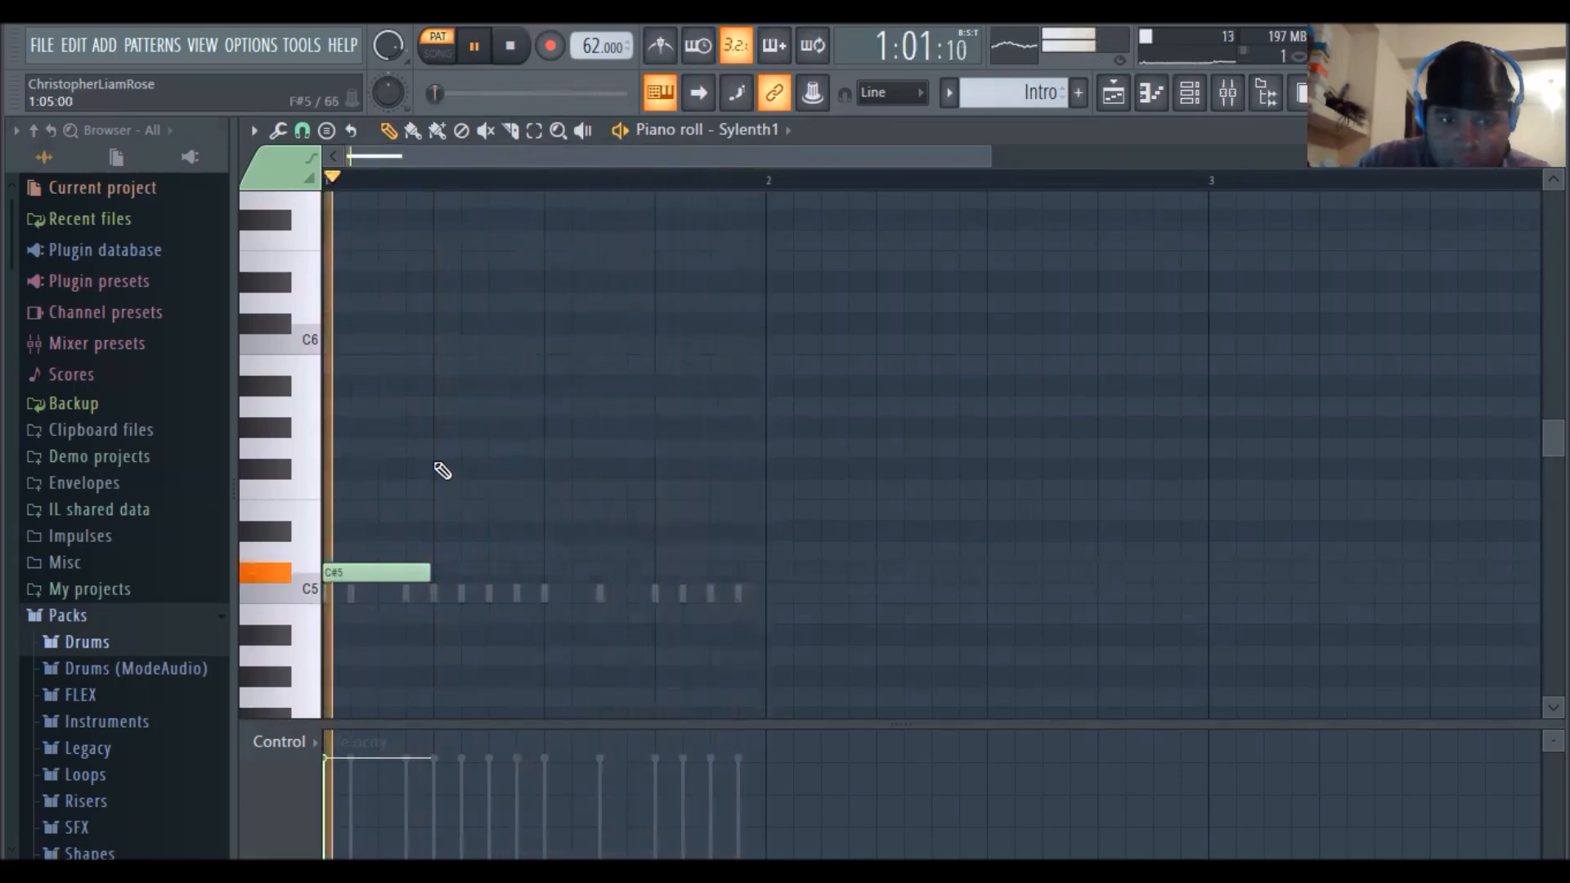
# Try a second four-step note at F#5 and E5 on beat 2 and at E5 on beat 3, deleting the trials
pyautogui.click(441, 469)
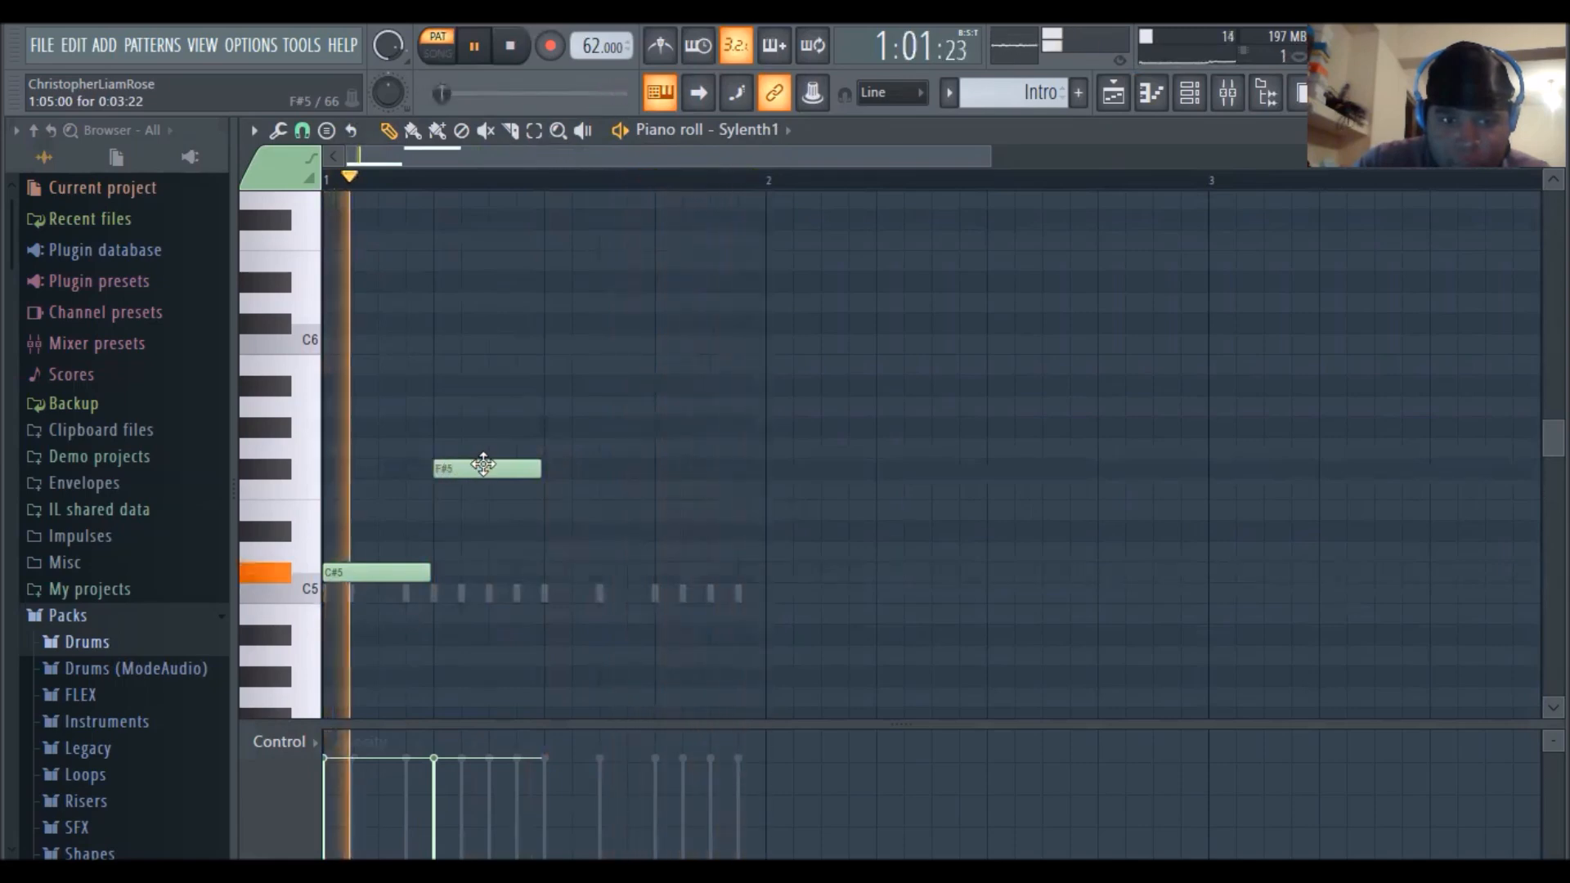
pyautogui.moveTo(490, 468); pyautogui.dragTo(490, 514)
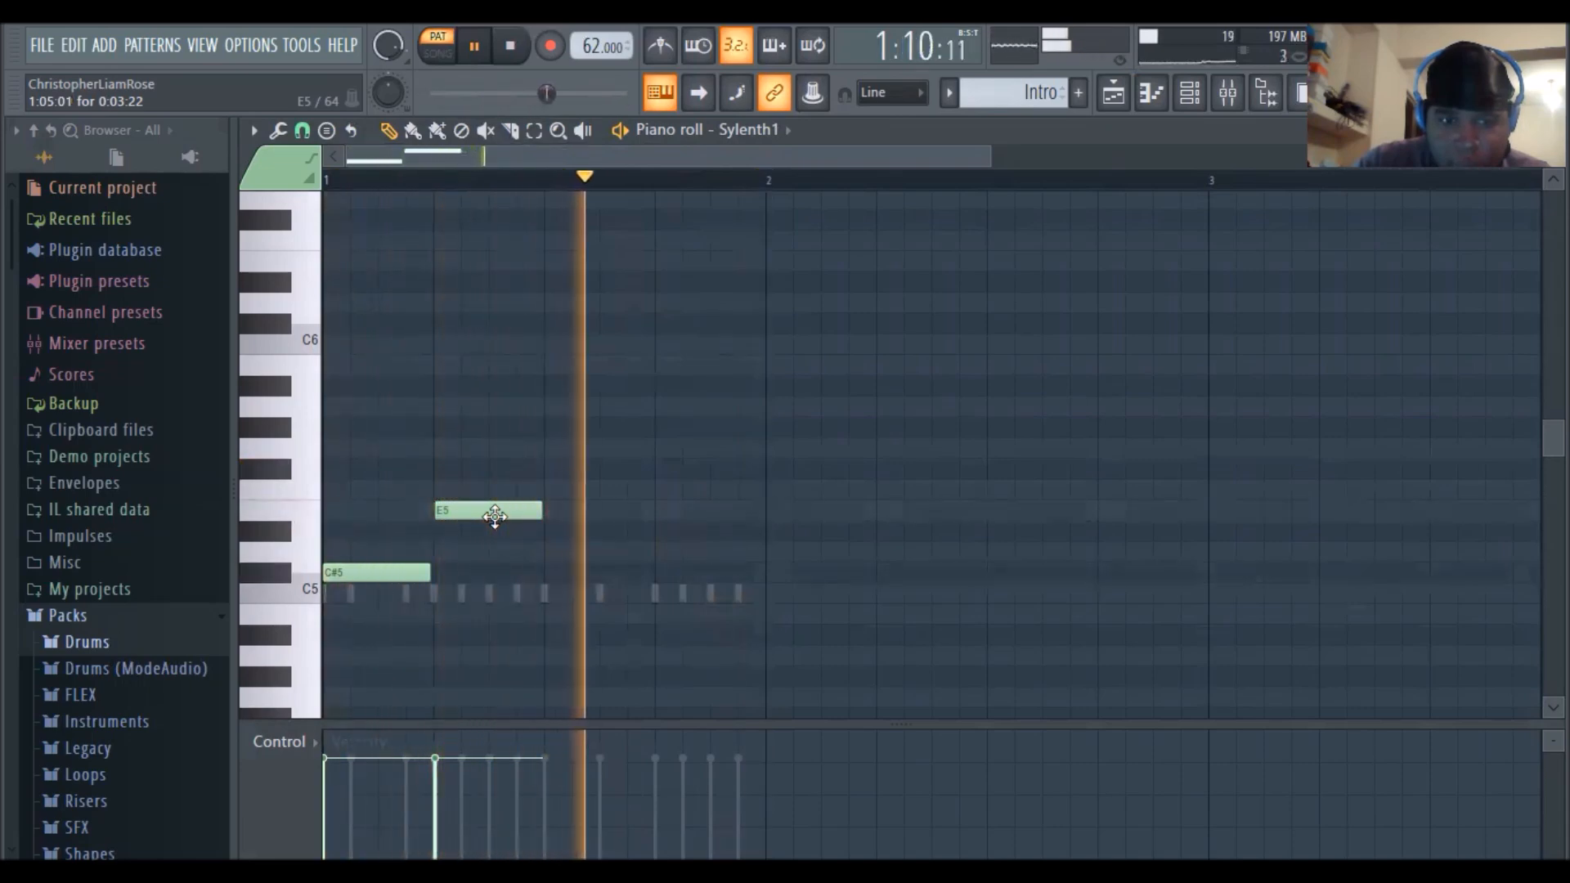
pyautogui.rightClick(494, 510)
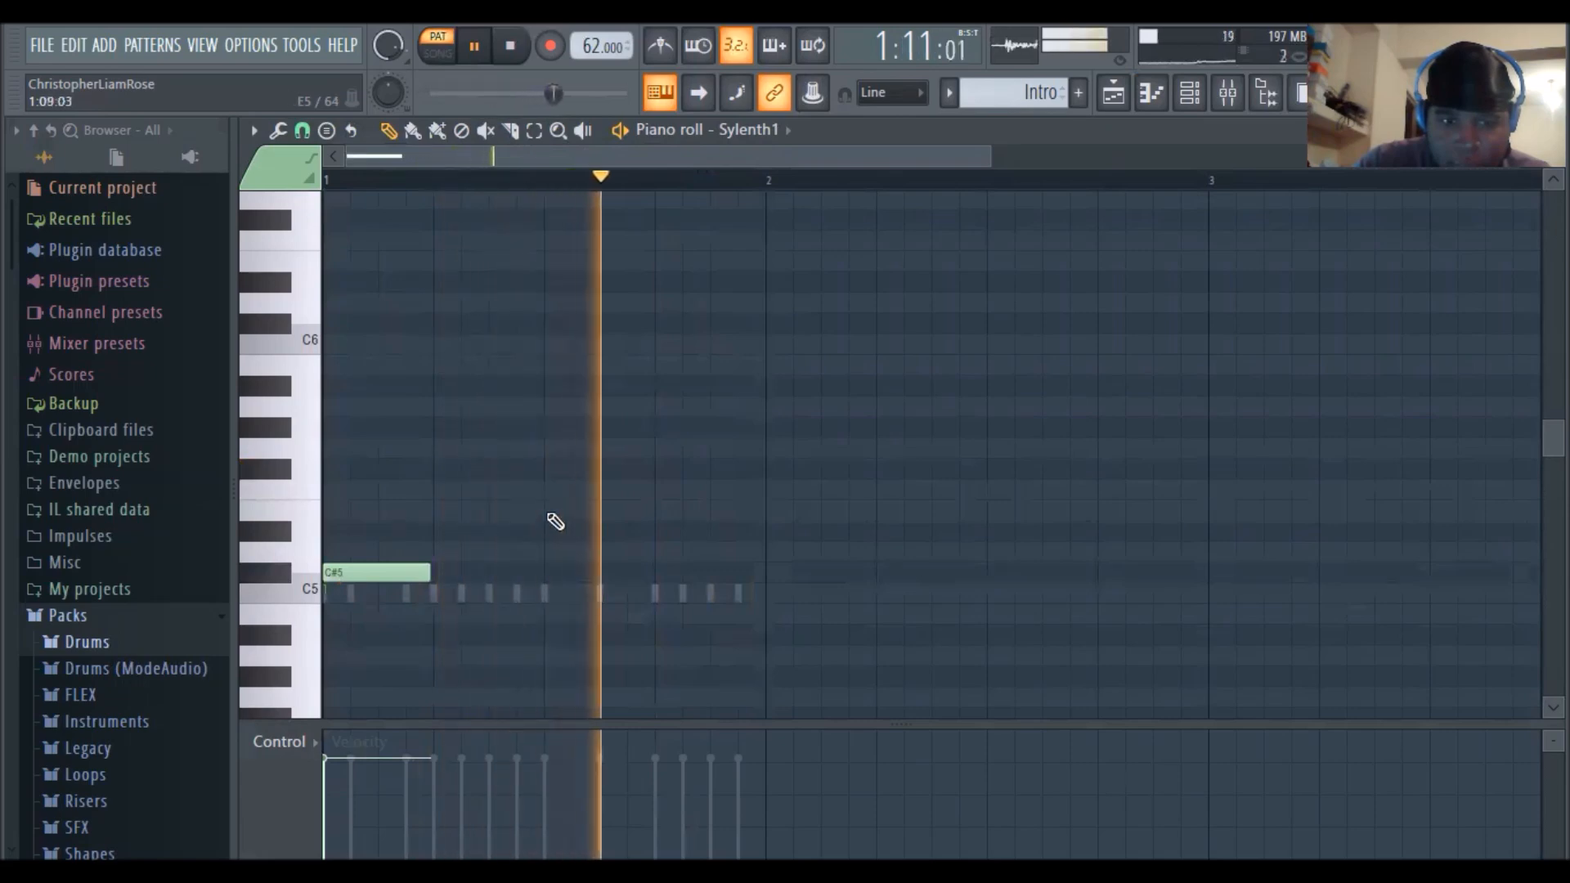
pyautogui.click(544, 507)
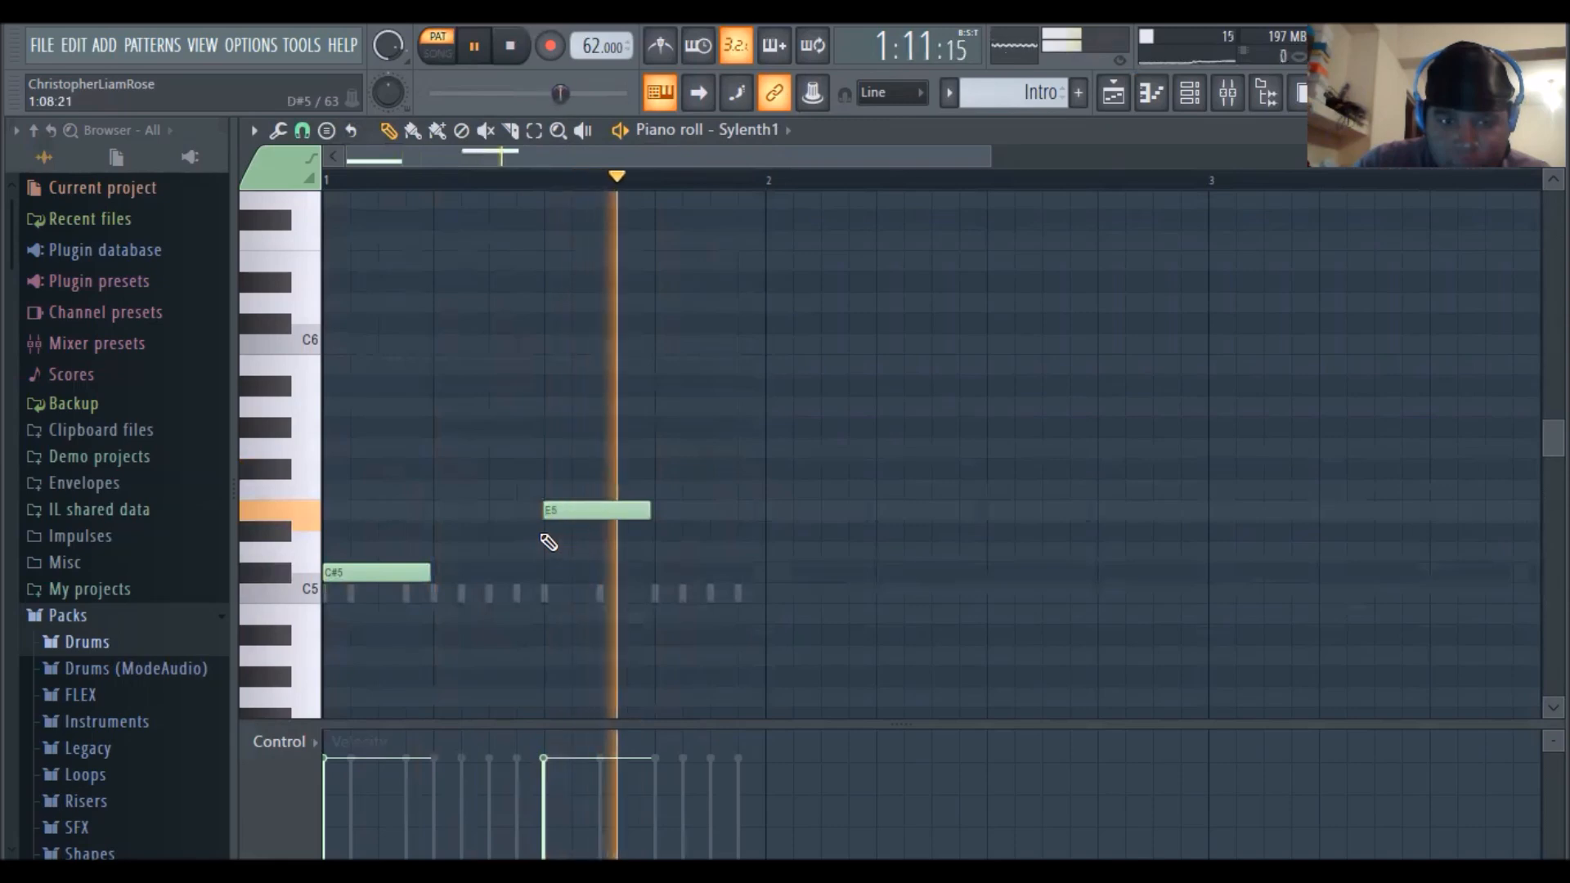
pyautogui.rightClick(564, 513)
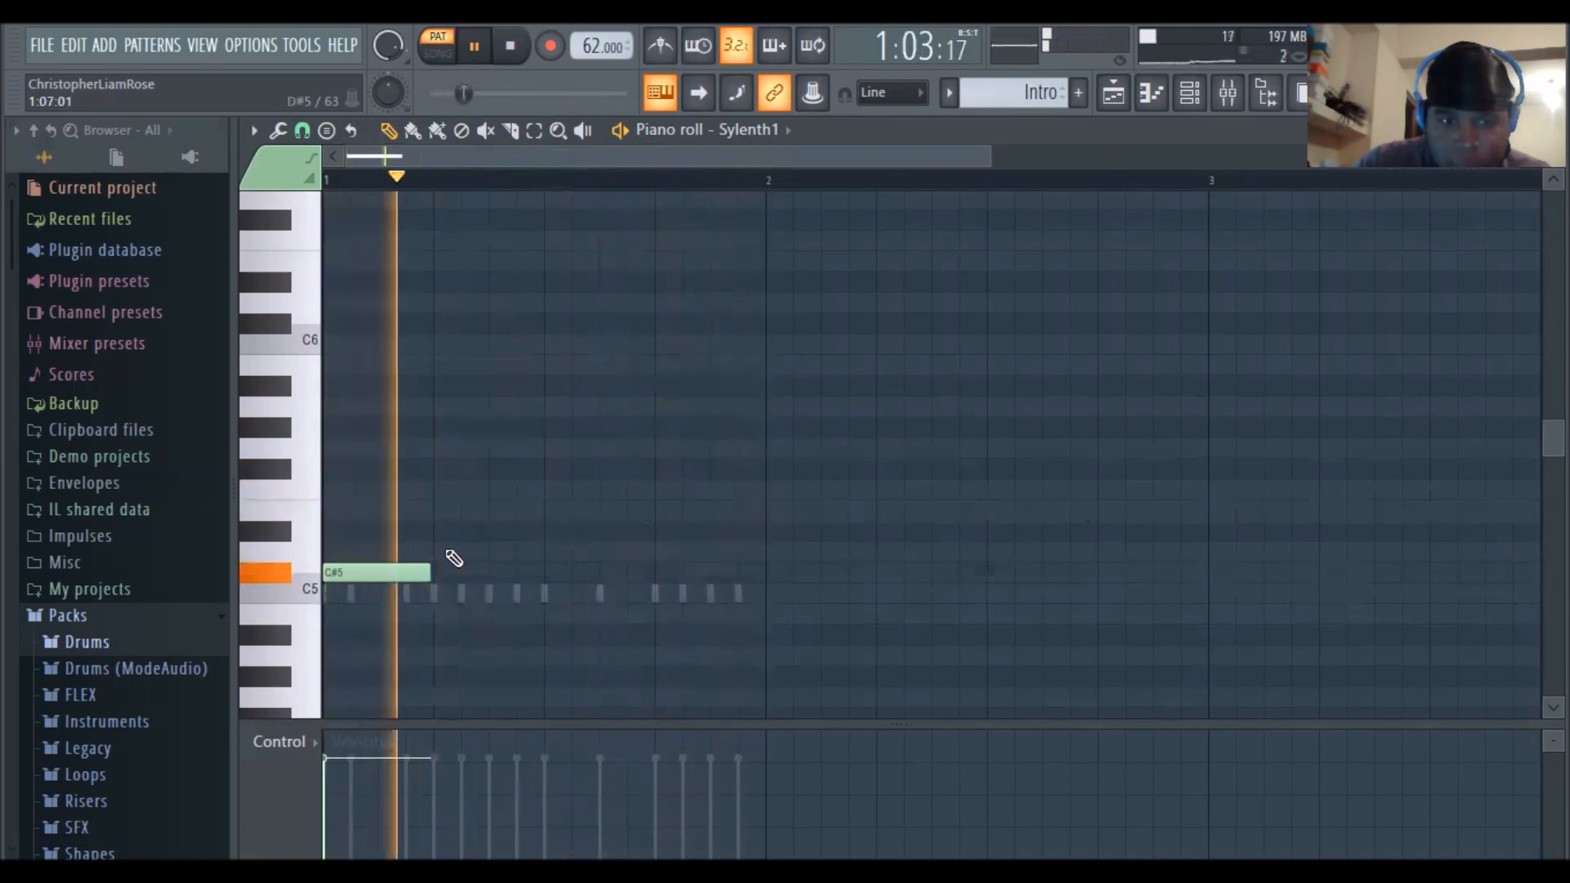
# Try two-step C#5 and D#5 notes on beats 1 and 2, then delete both and close the Sylenth1 piano roll
pyautogui.moveTo(430, 570); pyautogui.dragTo(373, 570)
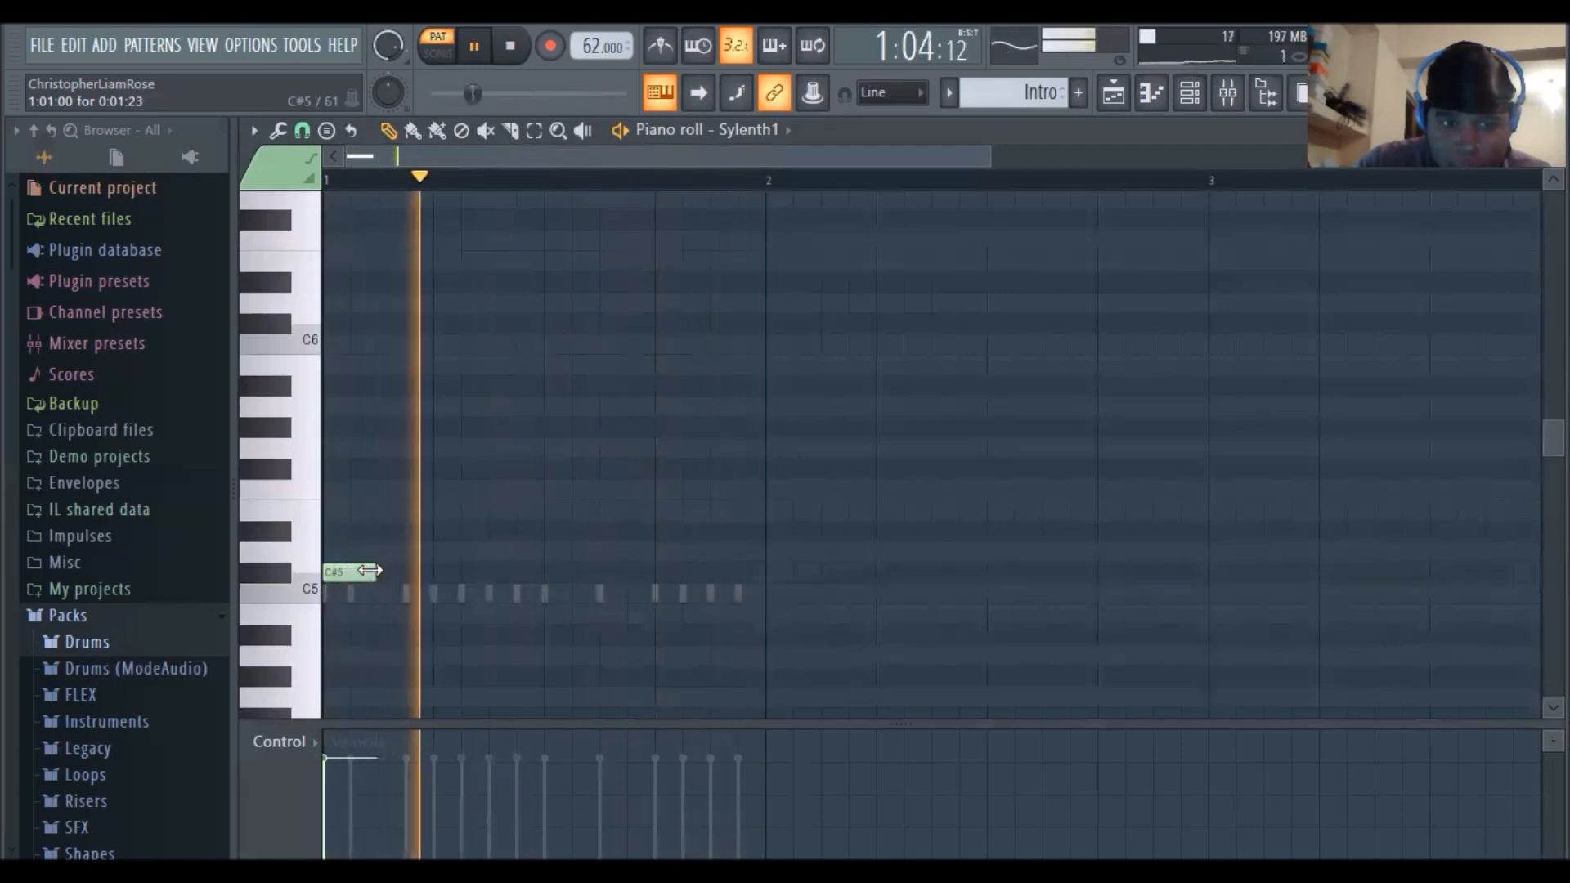
pyautogui.click(441, 530)
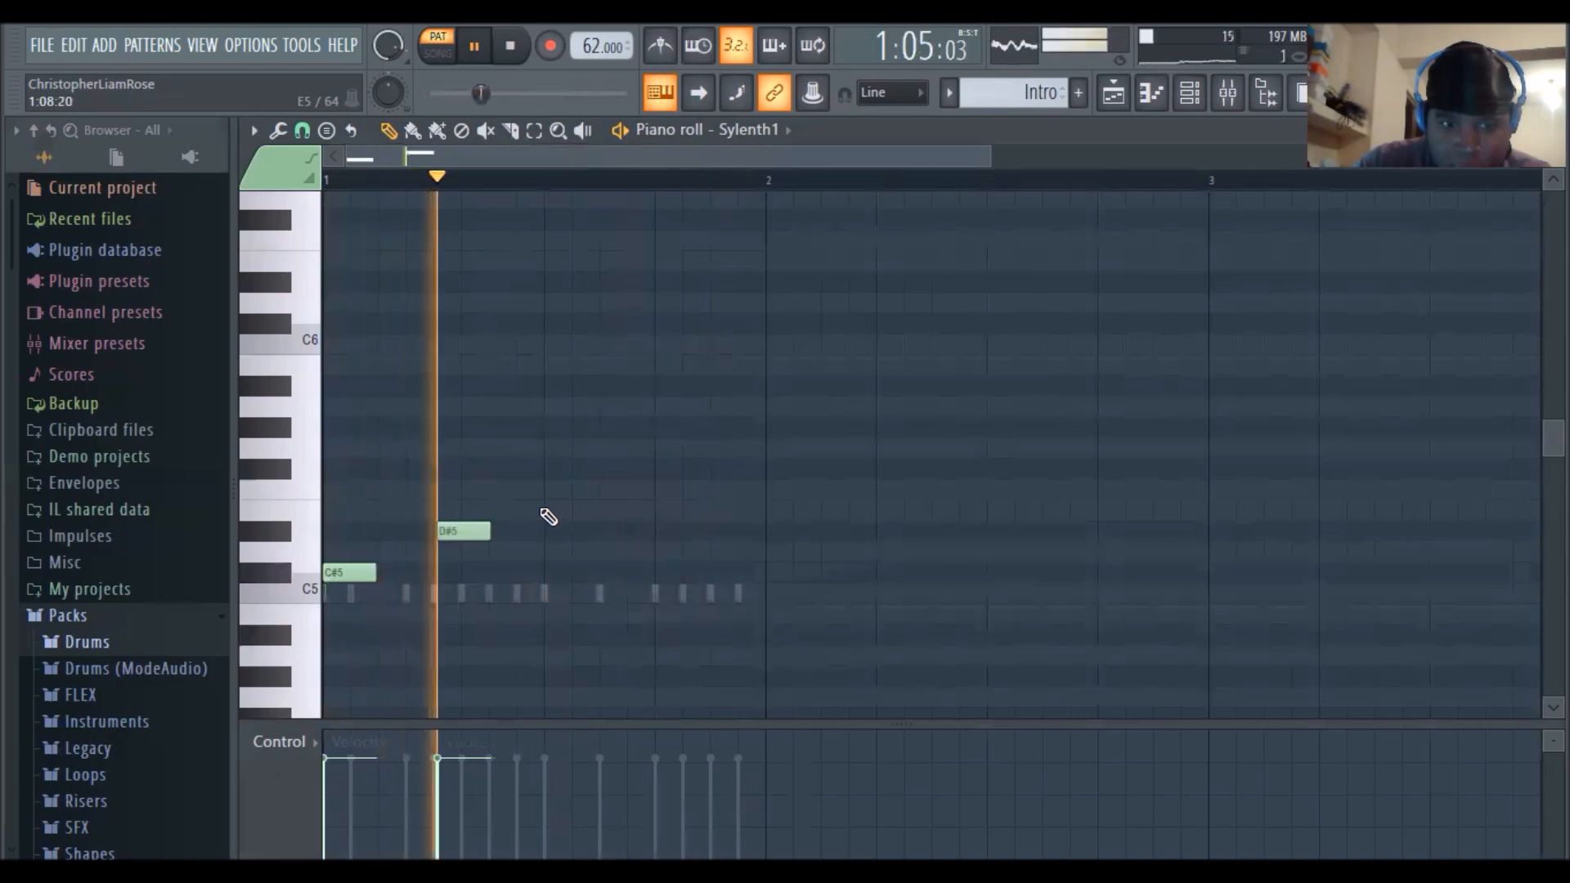
pyautogui.rightClick(465, 533)
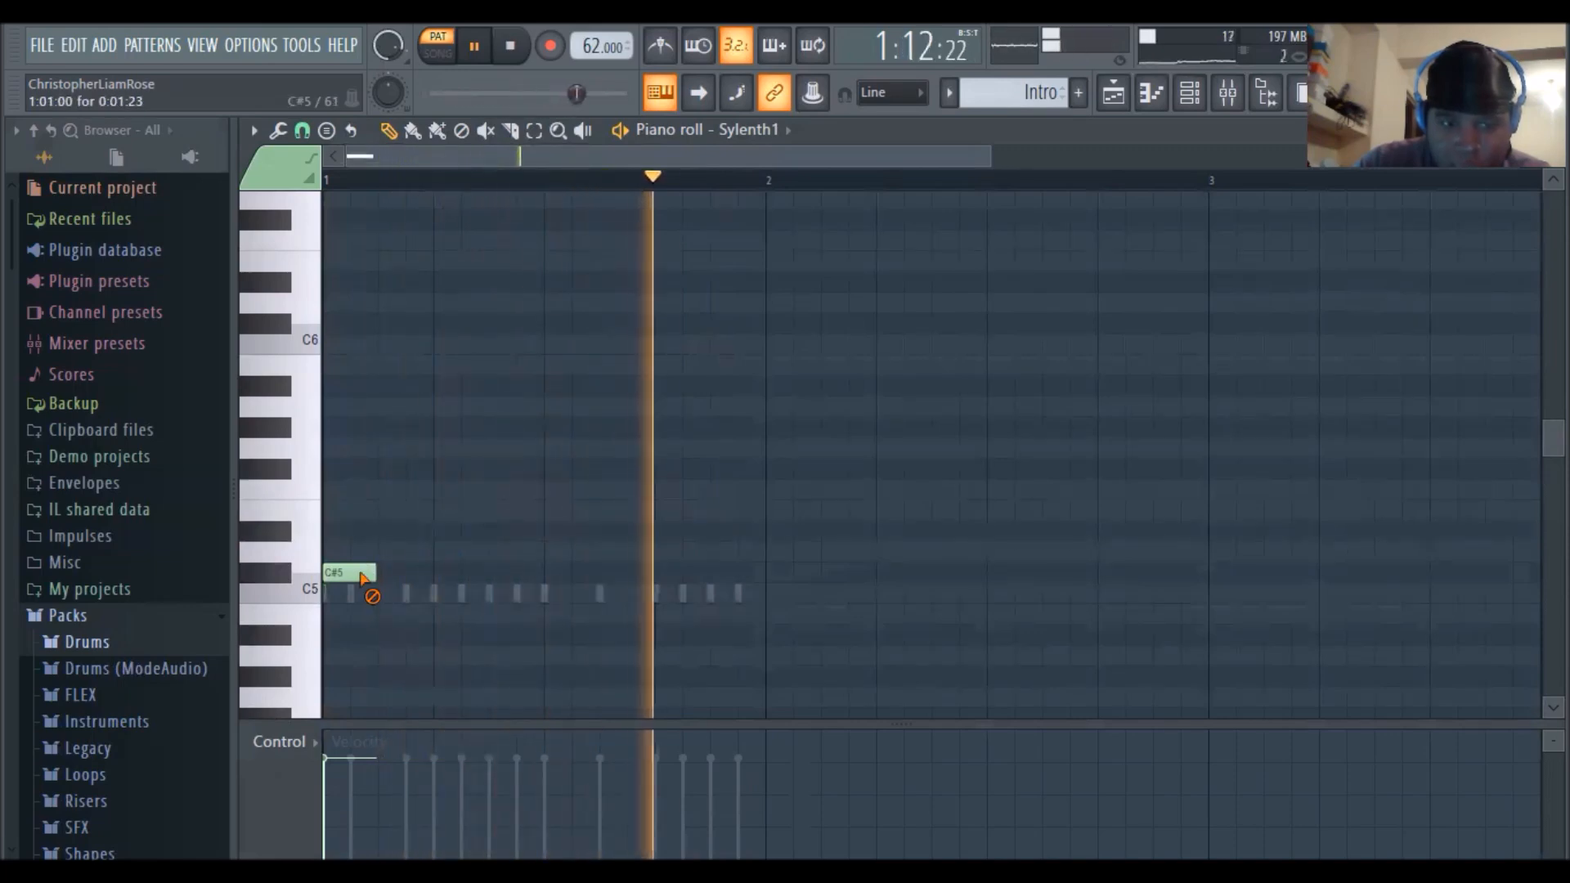
pyautogui.rightClick(354, 574)
pyautogui.click(1551, 131)
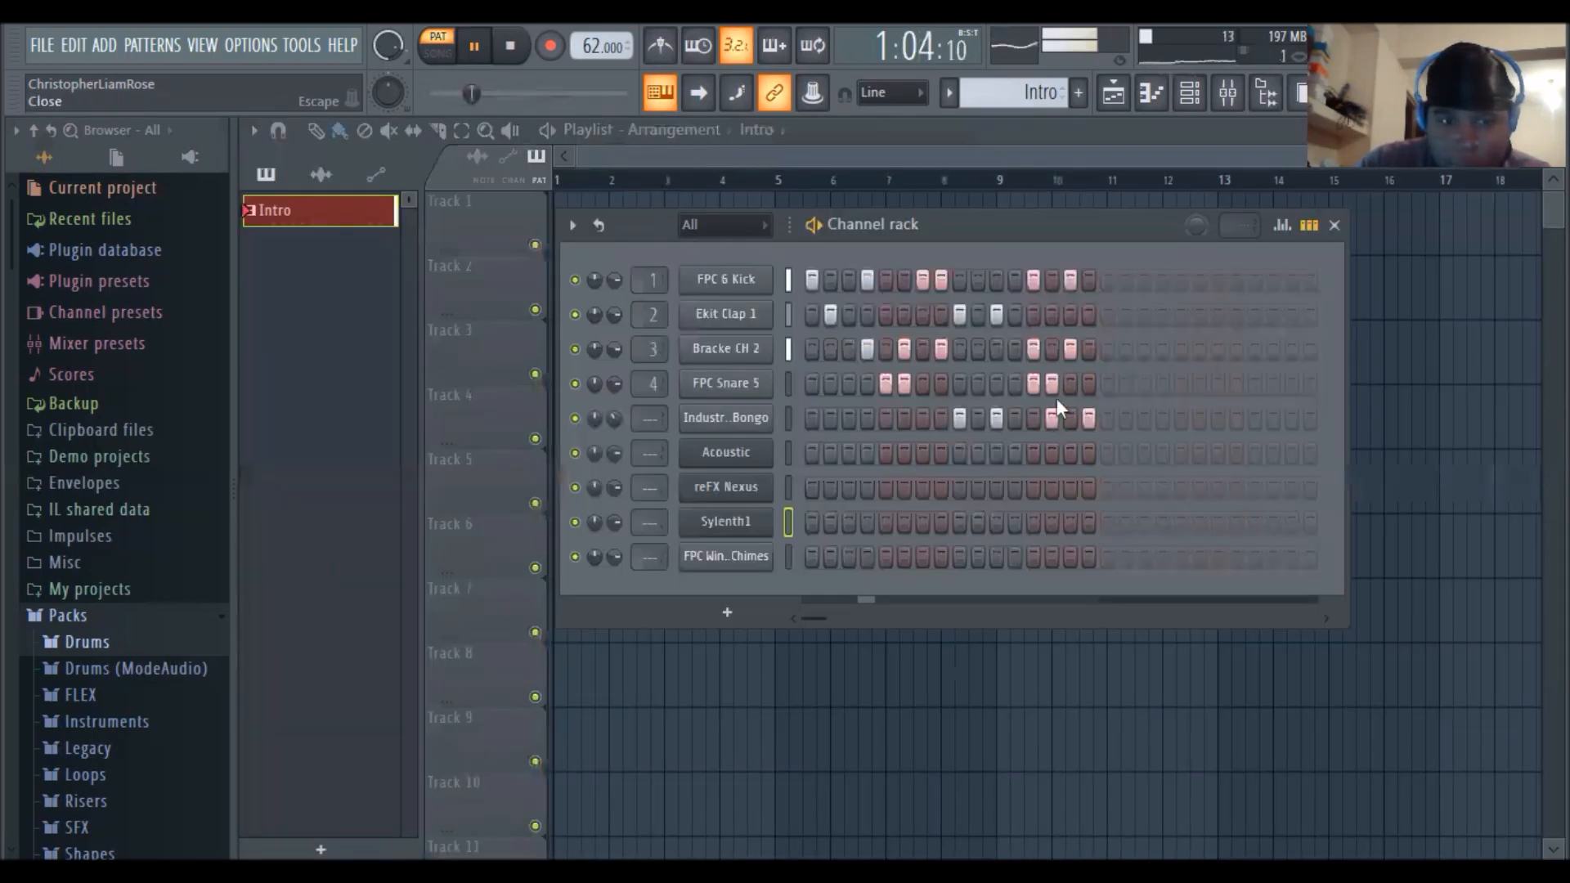
# Place a two-step D#5 note at the start of bar 1 in the reFX Nexus channel's piano roll
pyautogui.rightClick(767, 482)
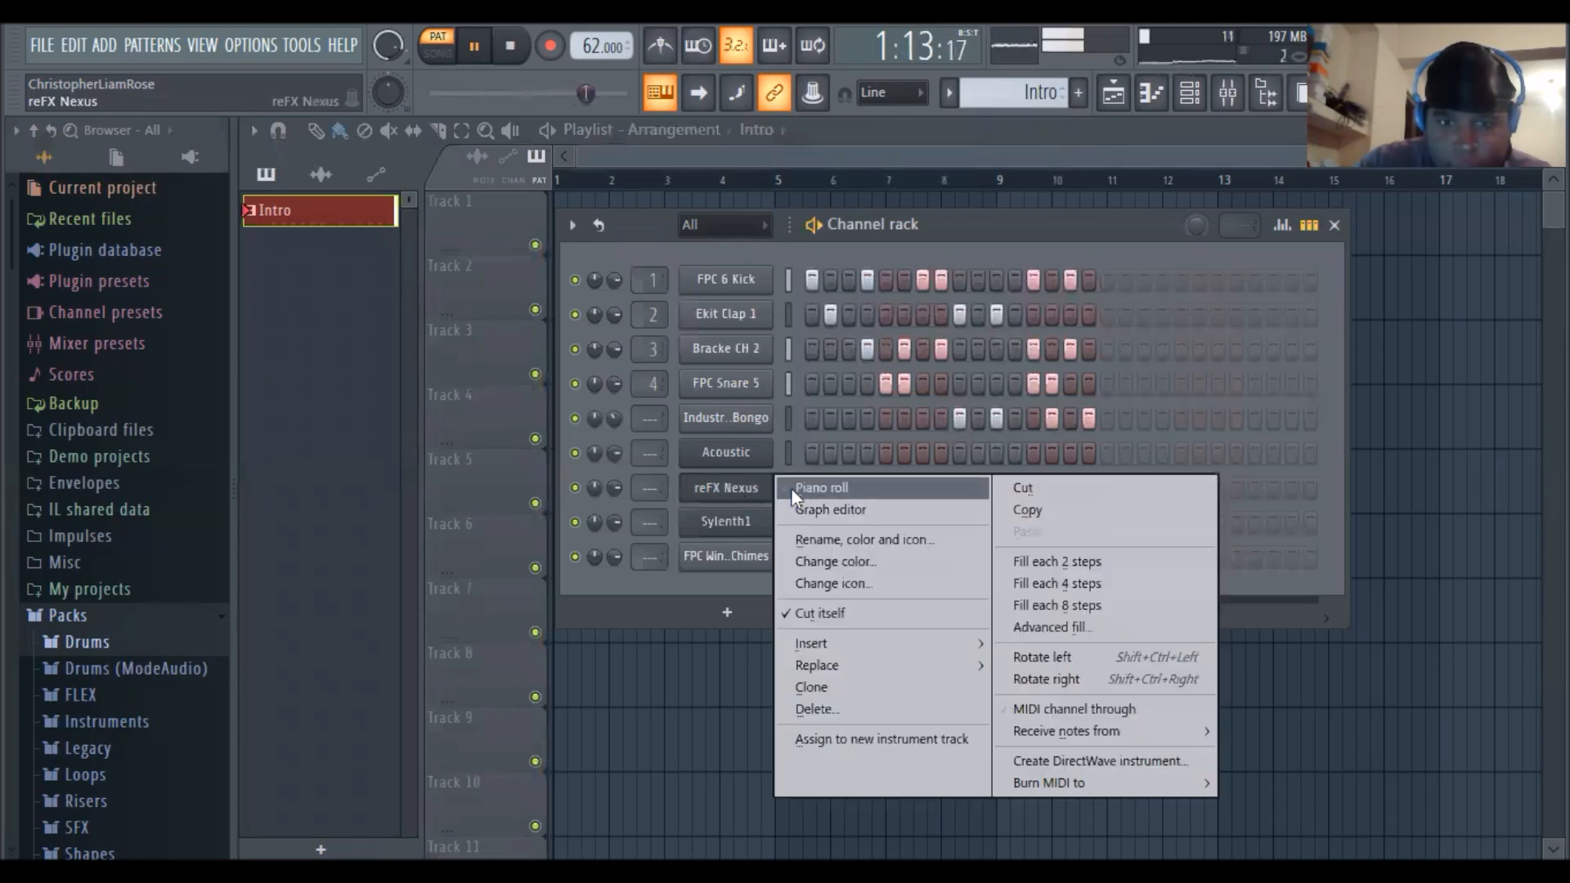
pyautogui.click(814, 484)
pyautogui.click(366, 530)
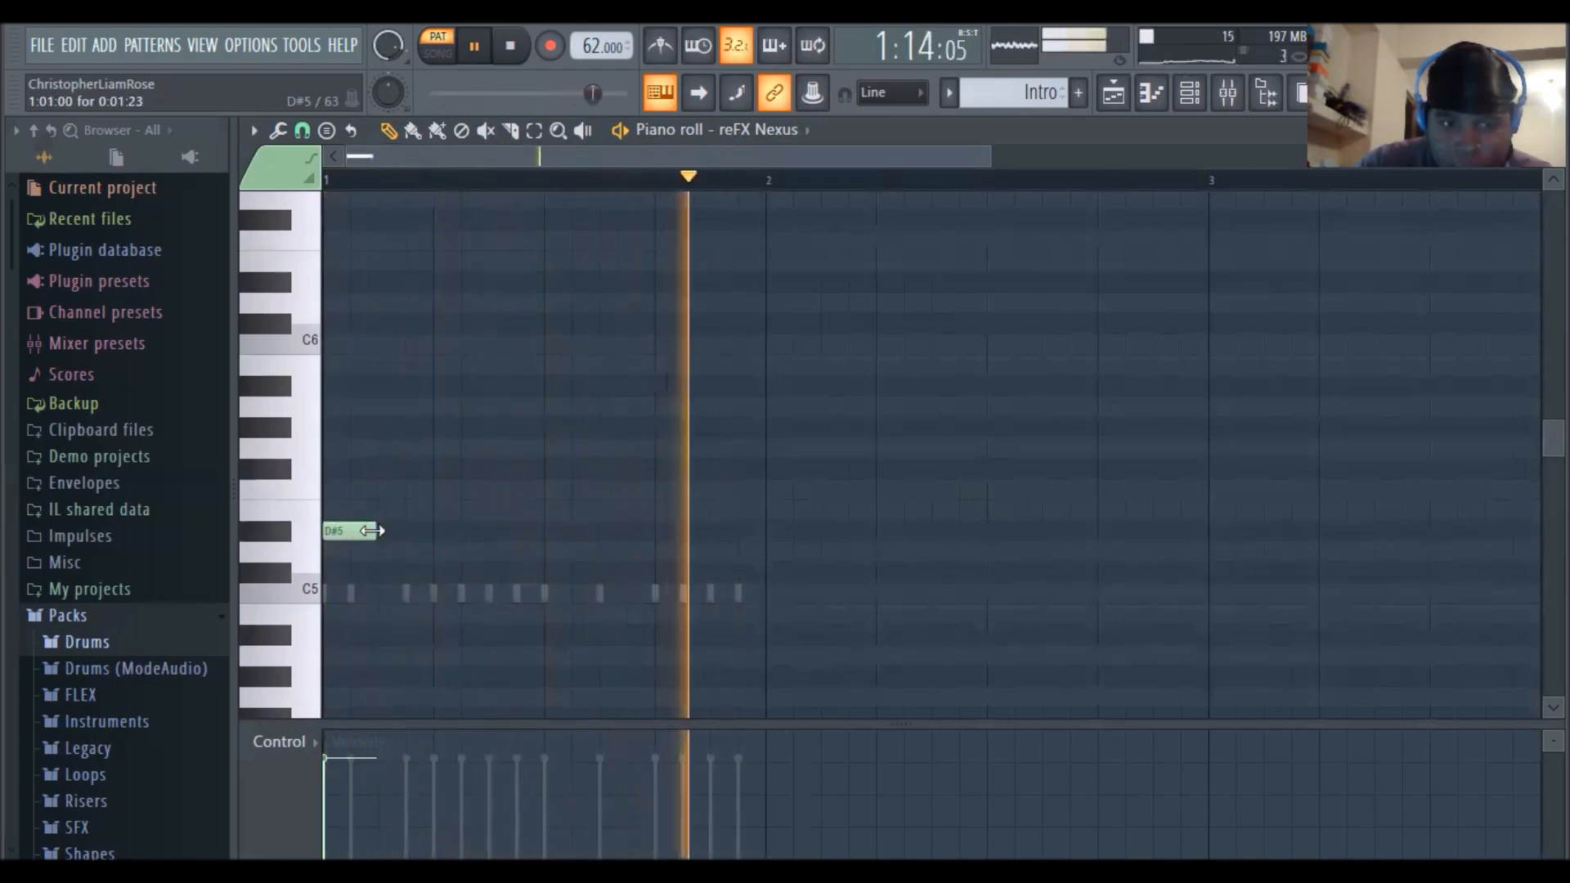
# Lengthen the D#5 note to four steps and stack a four-step F#5 note at the start of bar 1
pyautogui.moveTo(375, 530); pyautogui.dragTo(430, 527)
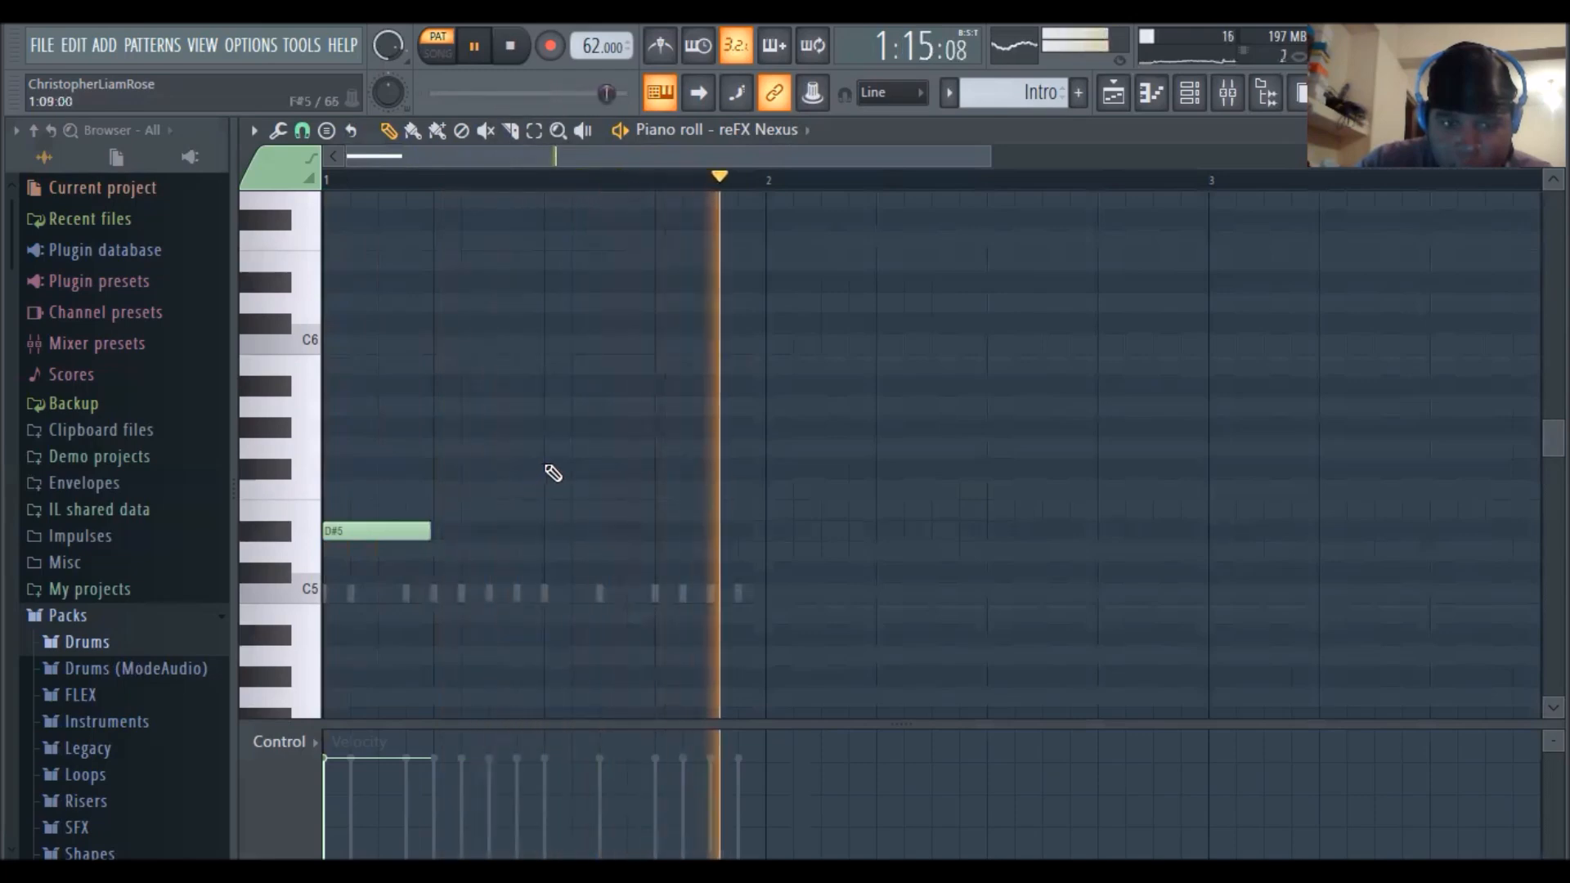
pyautogui.click(548, 469)
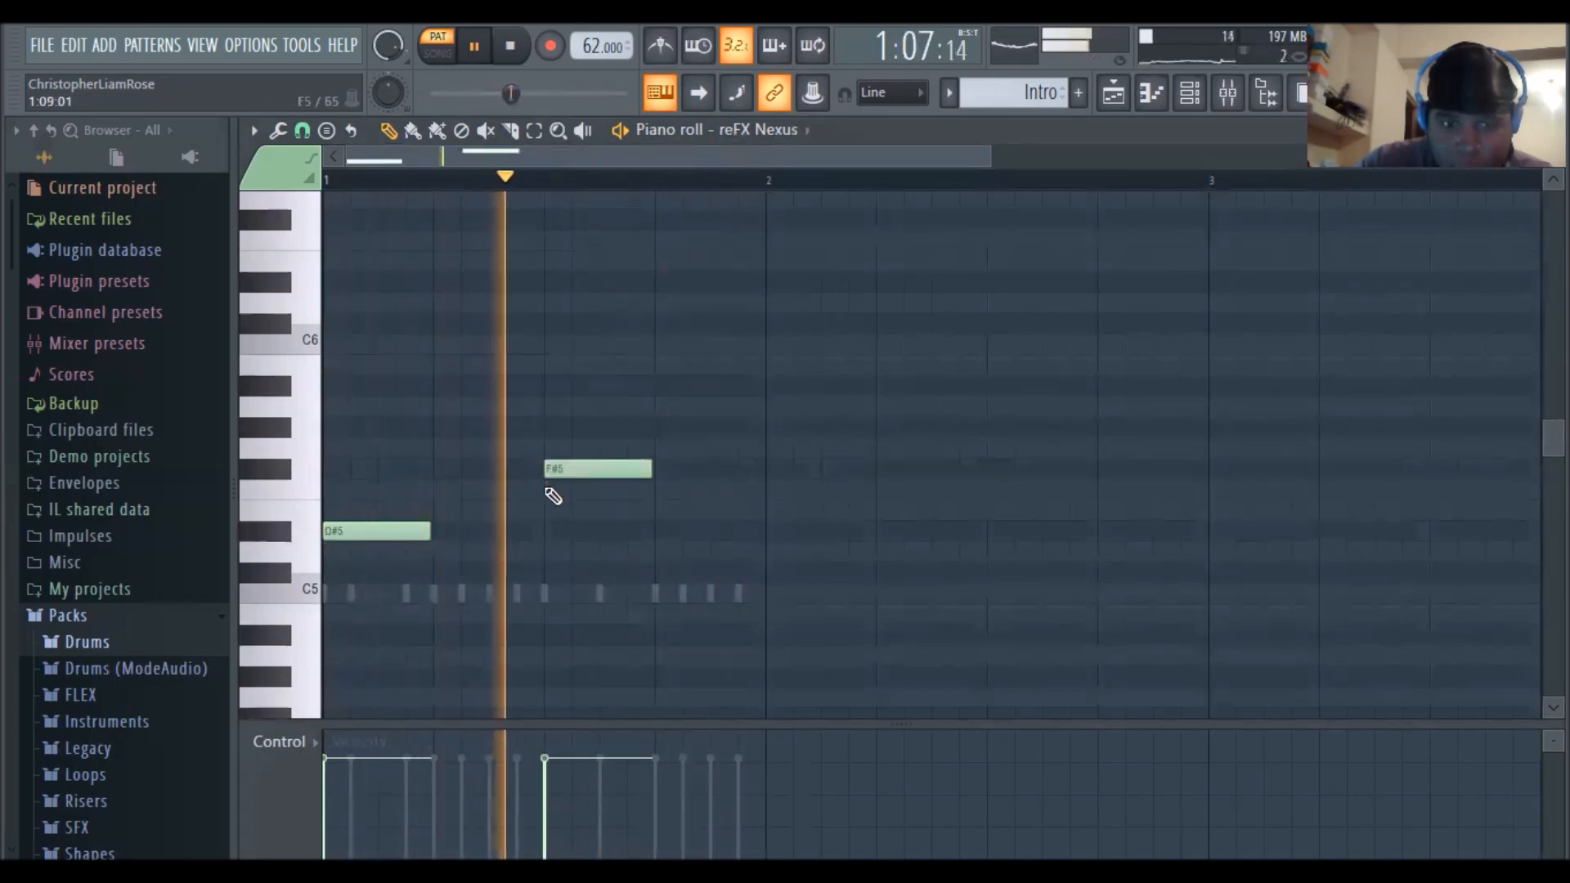
pyautogui.moveTo(561, 471); pyautogui.dragTo(338, 470)
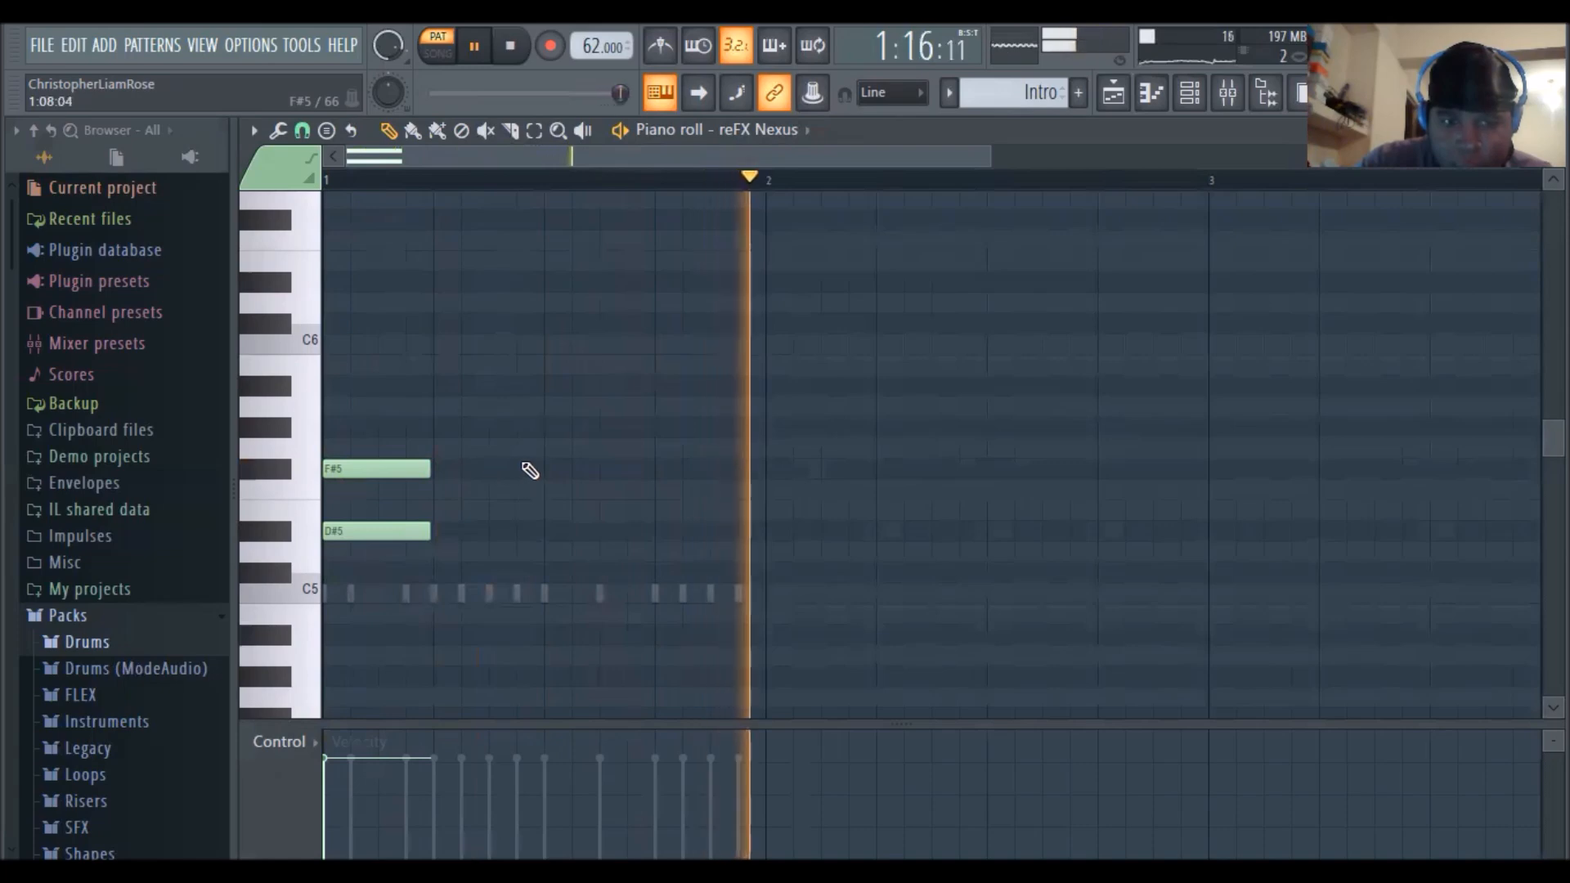
# Add a four-step G5 note on beat 3 plus one-step F5 and F#5 notes on steps 13 and 15, and stop playback
pyautogui.click(548, 447)
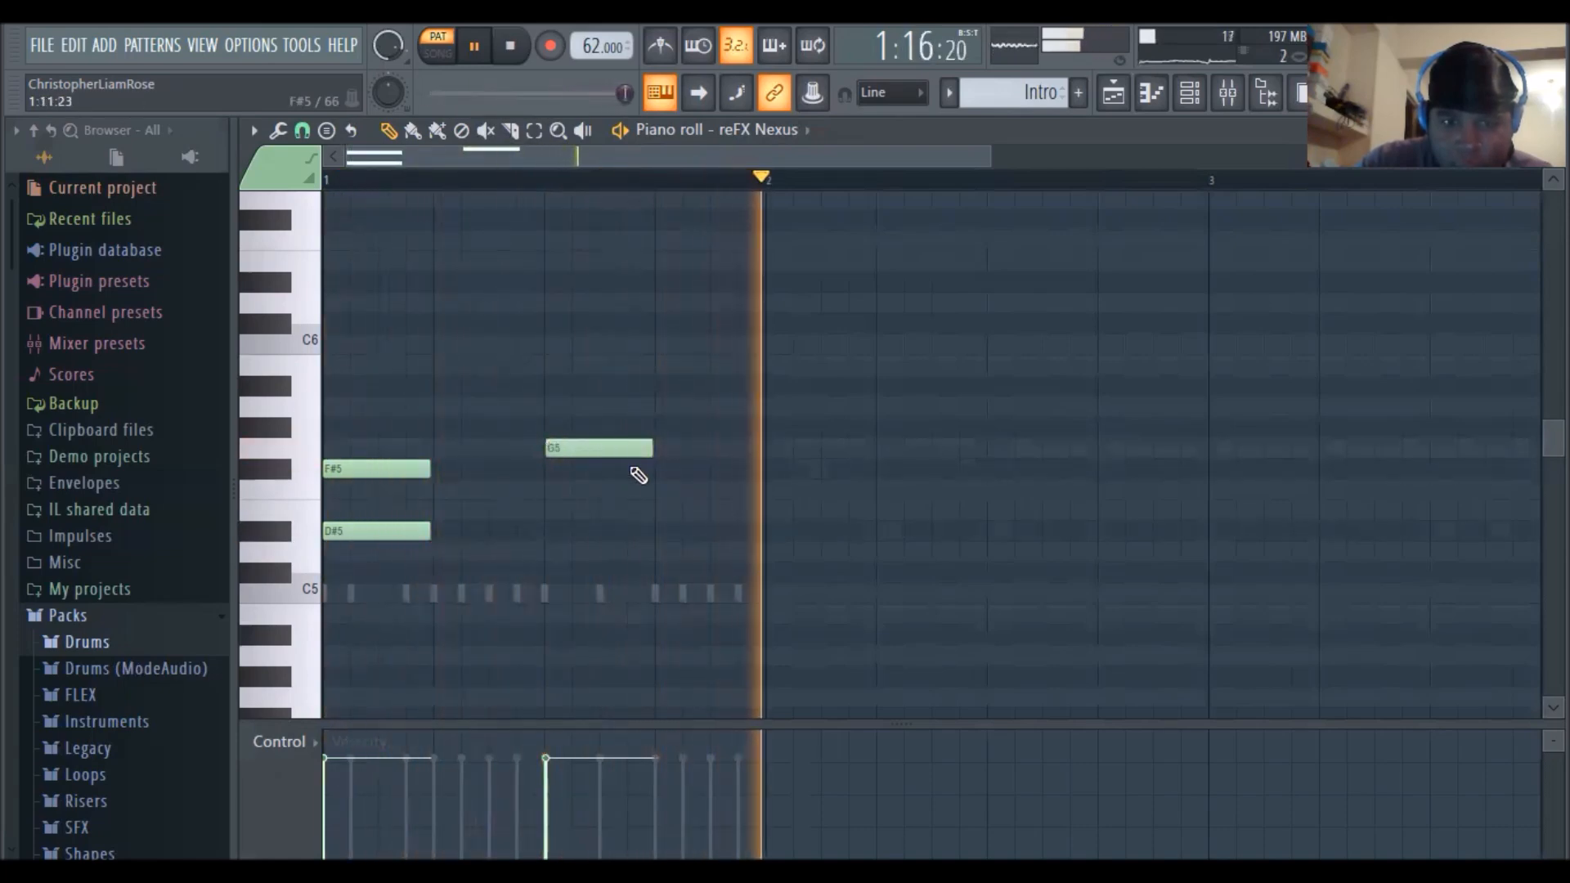
pyautogui.click(660, 490)
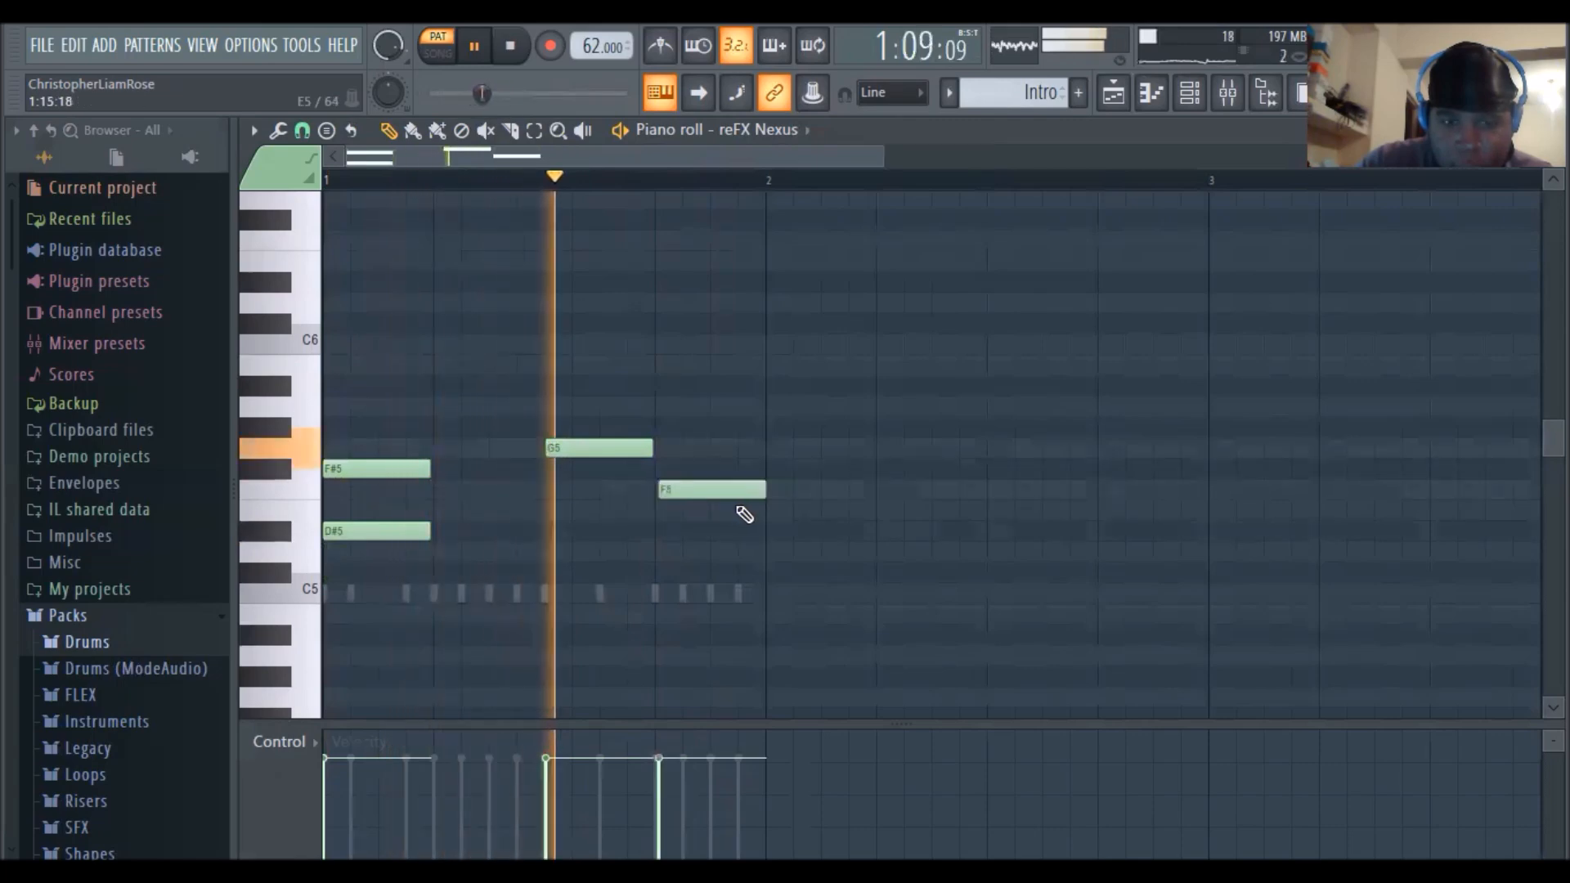
pyautogui.moveTo(756, 495); pyautogui.dragTo(667, 490)
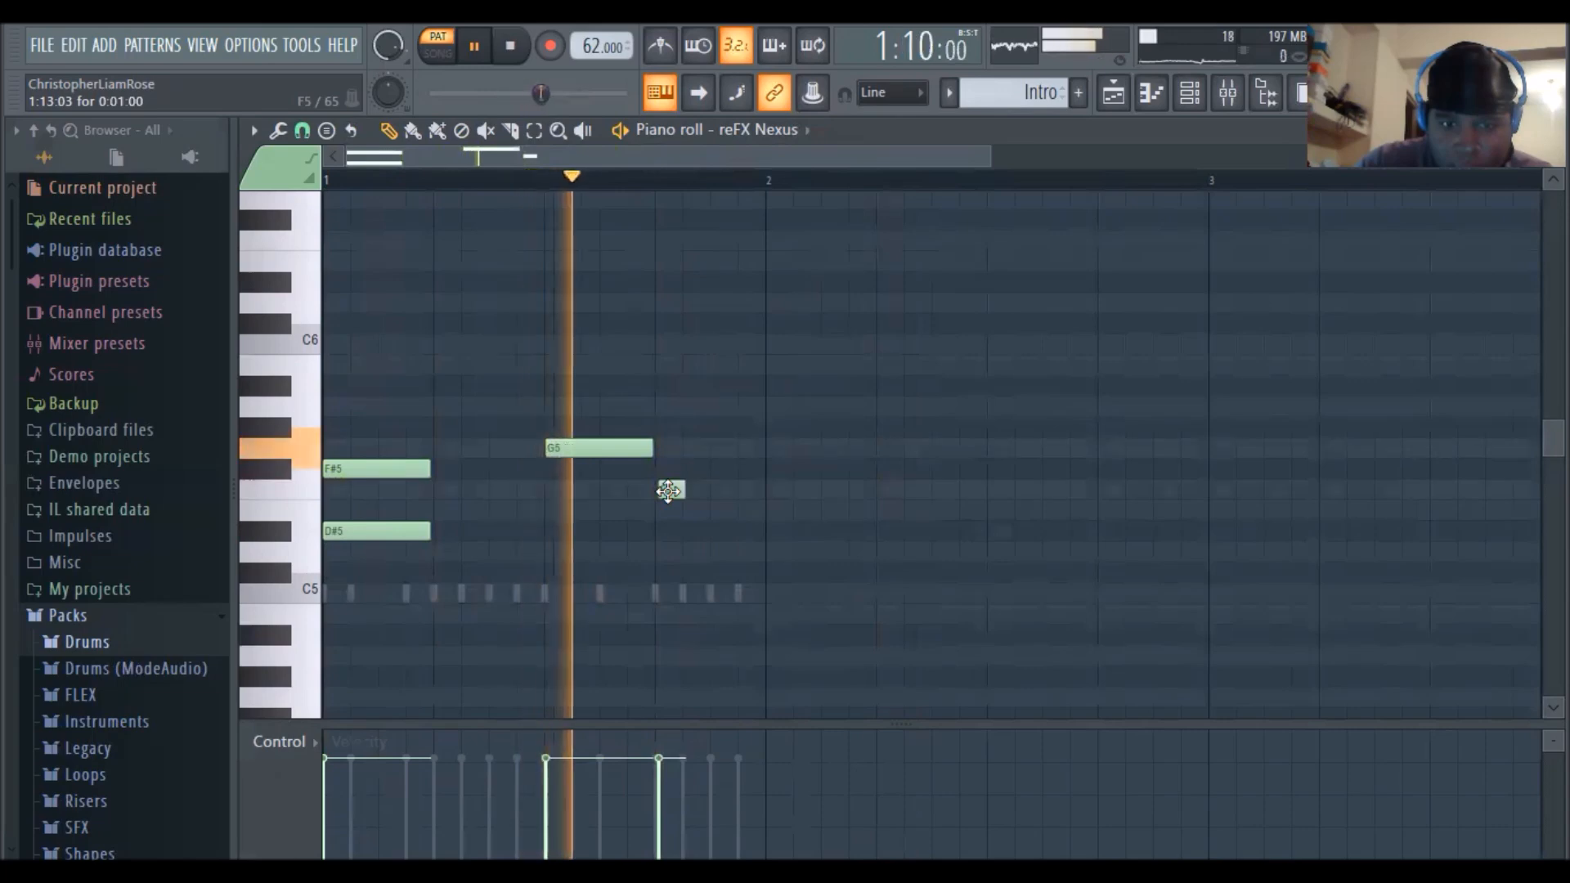
pyautogui.click(695, 491)
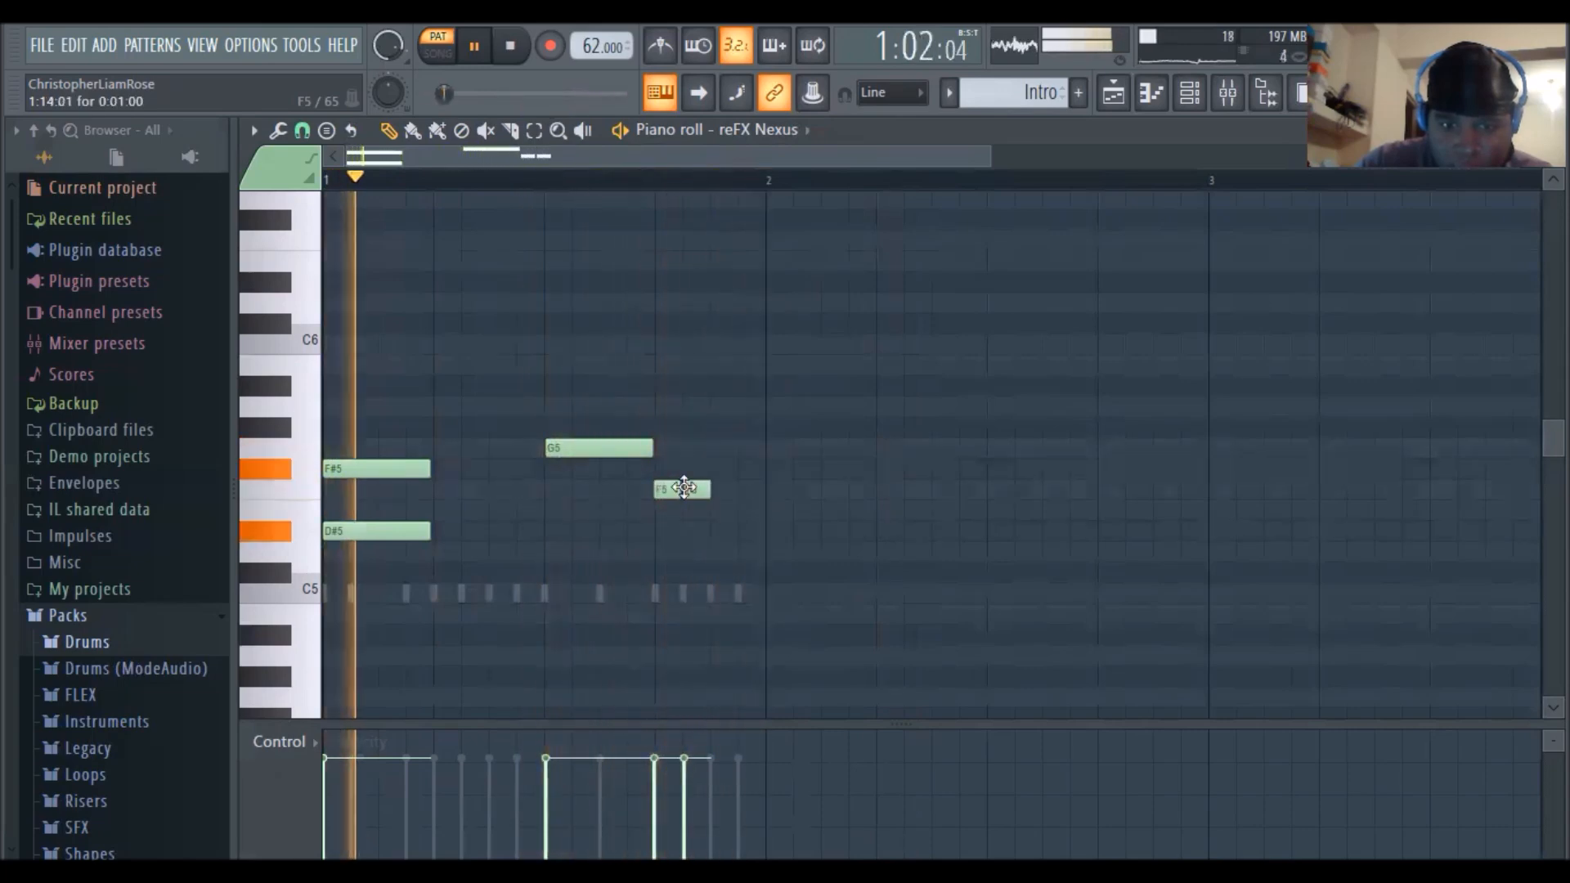
pyautogui.click(728, 490)
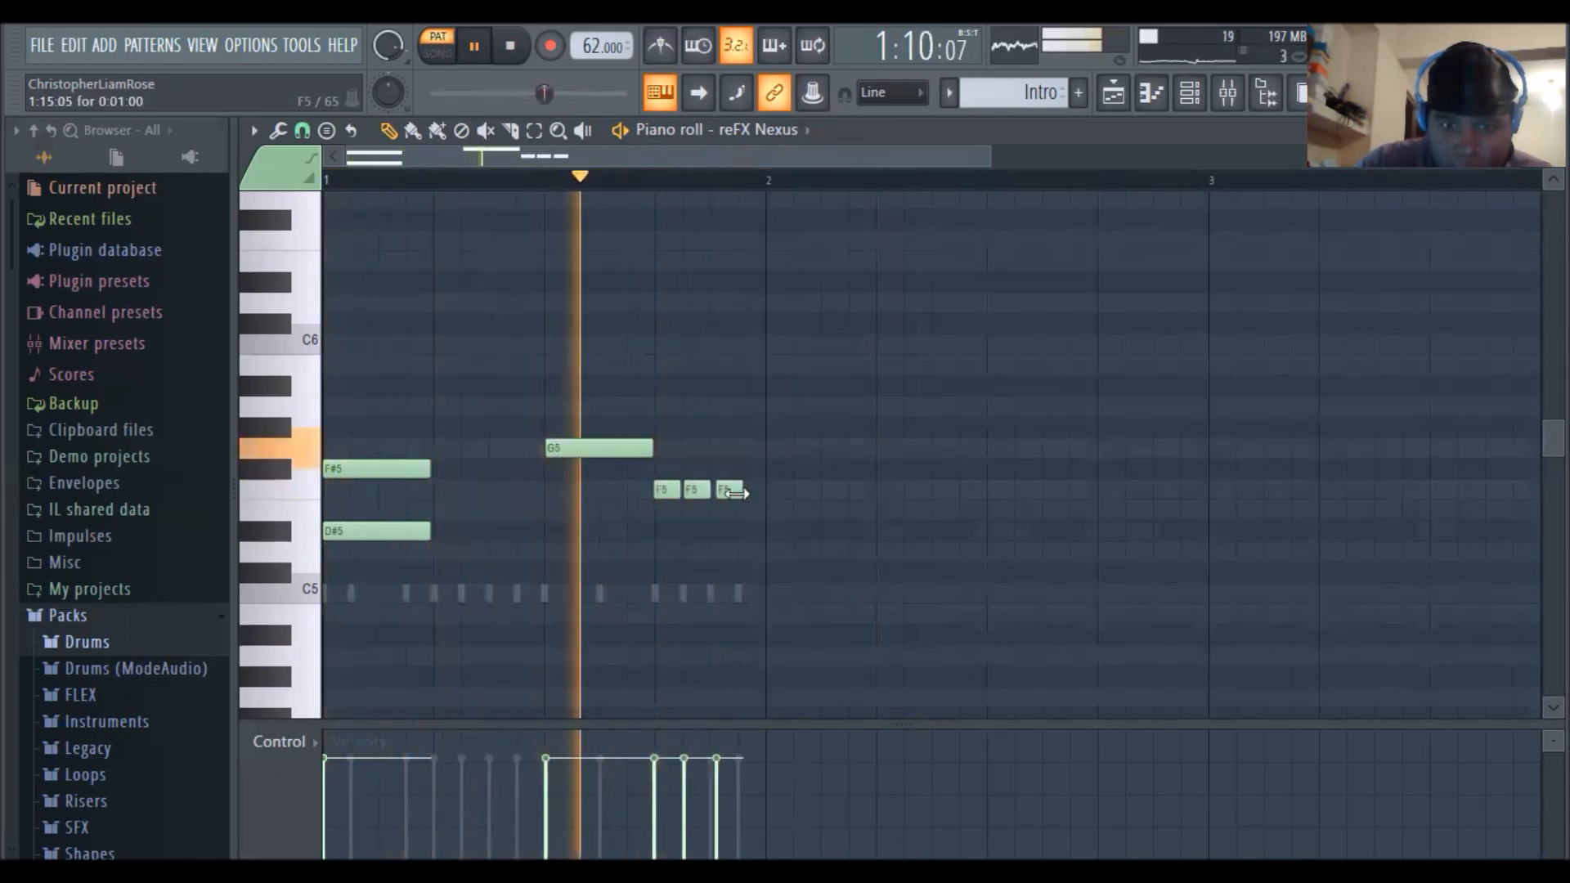
pyautogui.rightClick(736, 492)
pyautogui.moveTo(696, 491); pyautogui.dragTo(728, 467)
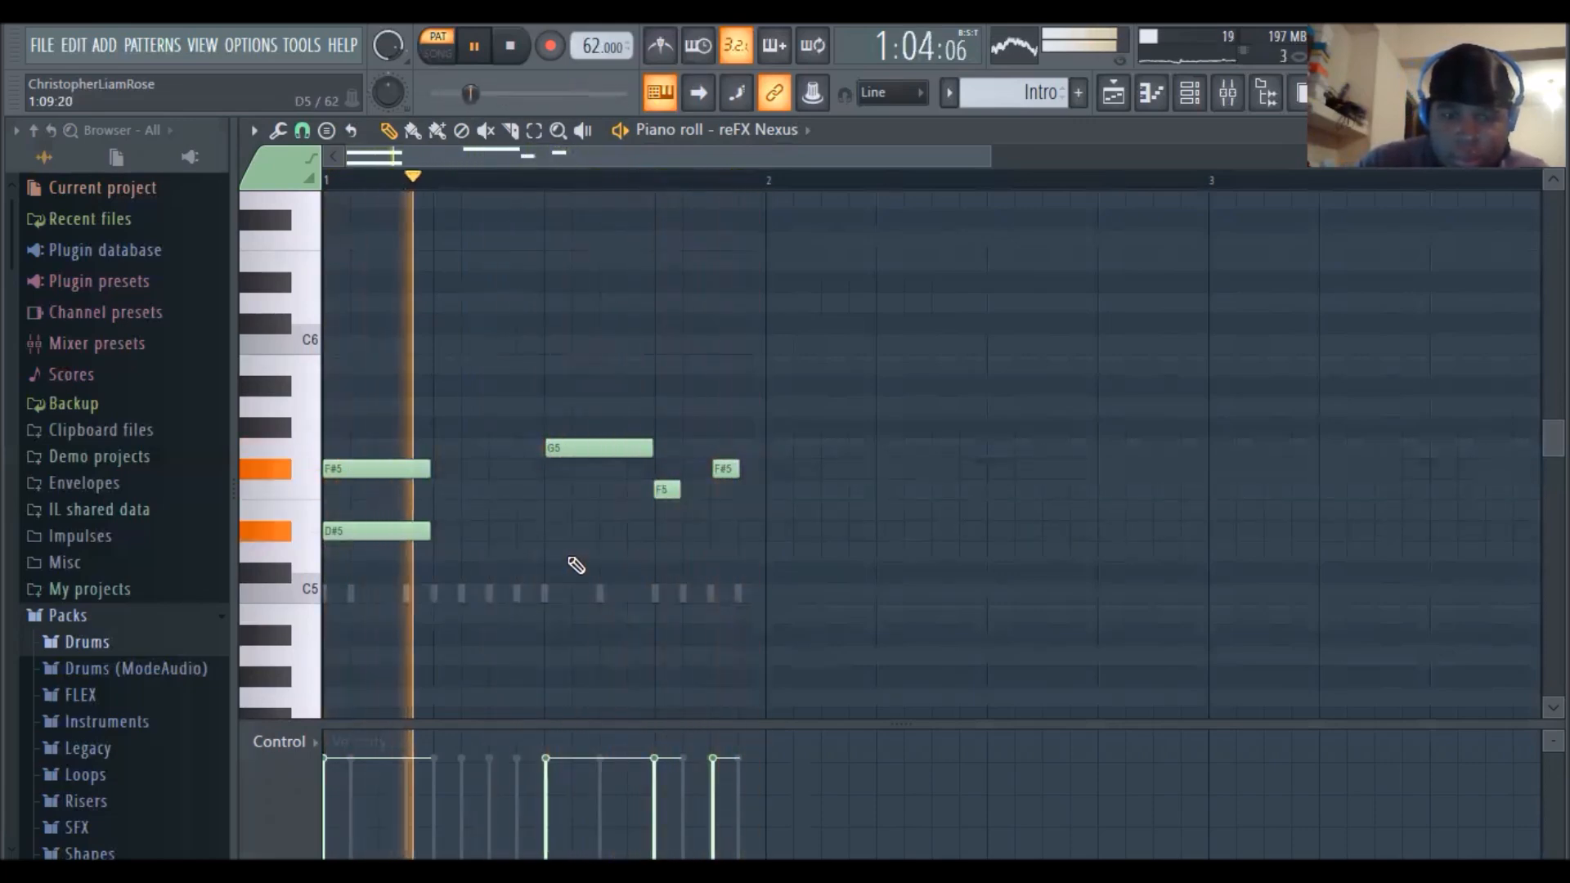
pyautogui.click(513, 69)
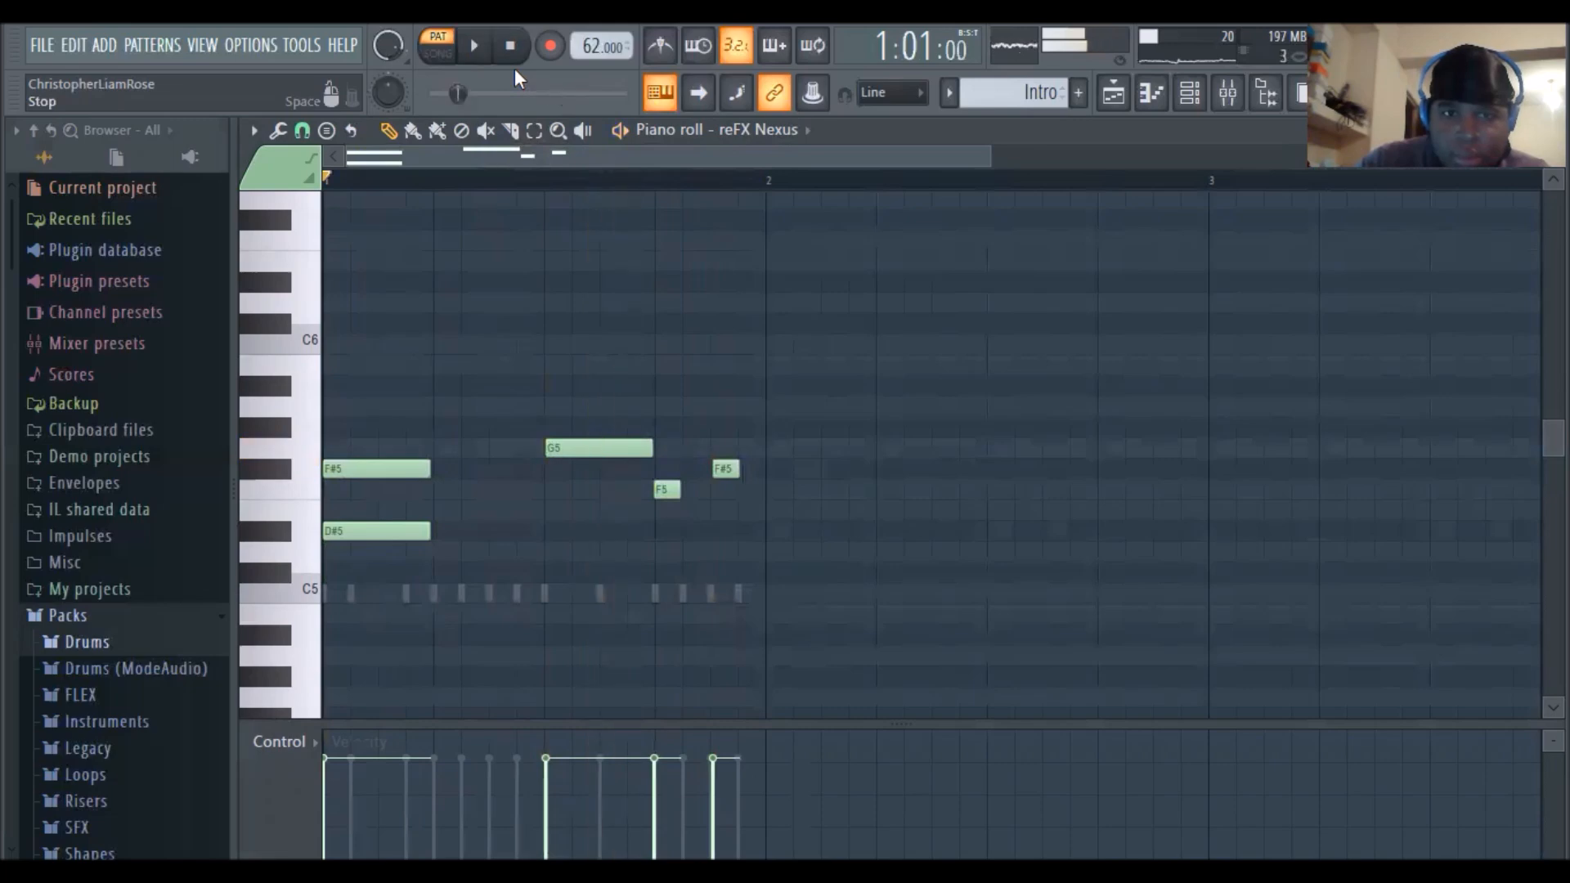
# Place the Intro pattern at bar 1 of Track 1 in the playlist and repeat it through bar 9
pyautogui.click(1189, 92)
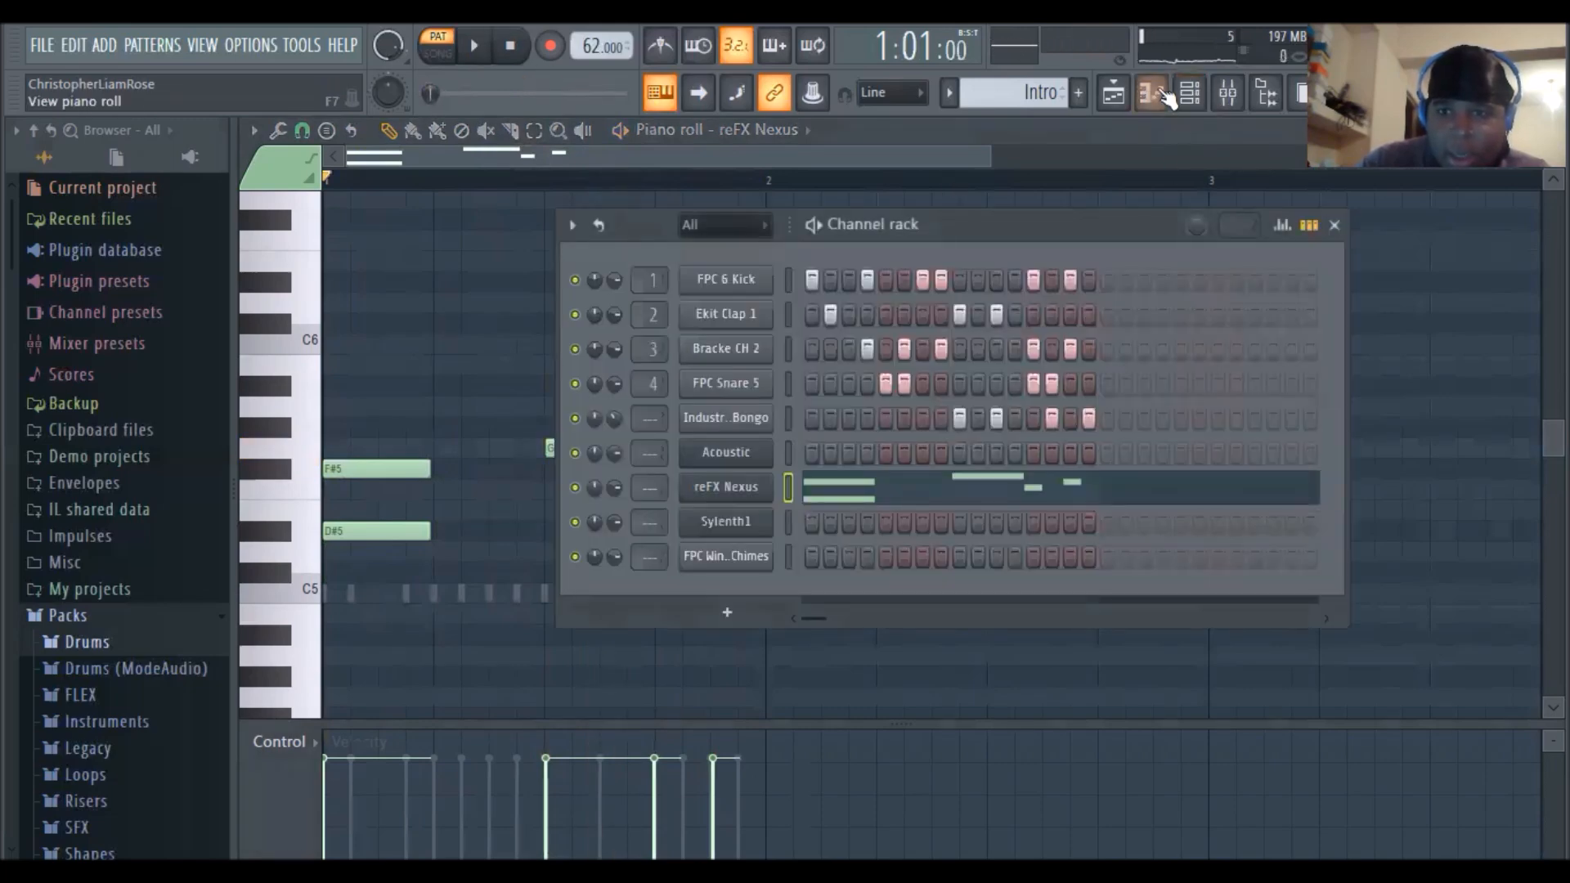
pyautogui.click(1114, 92)
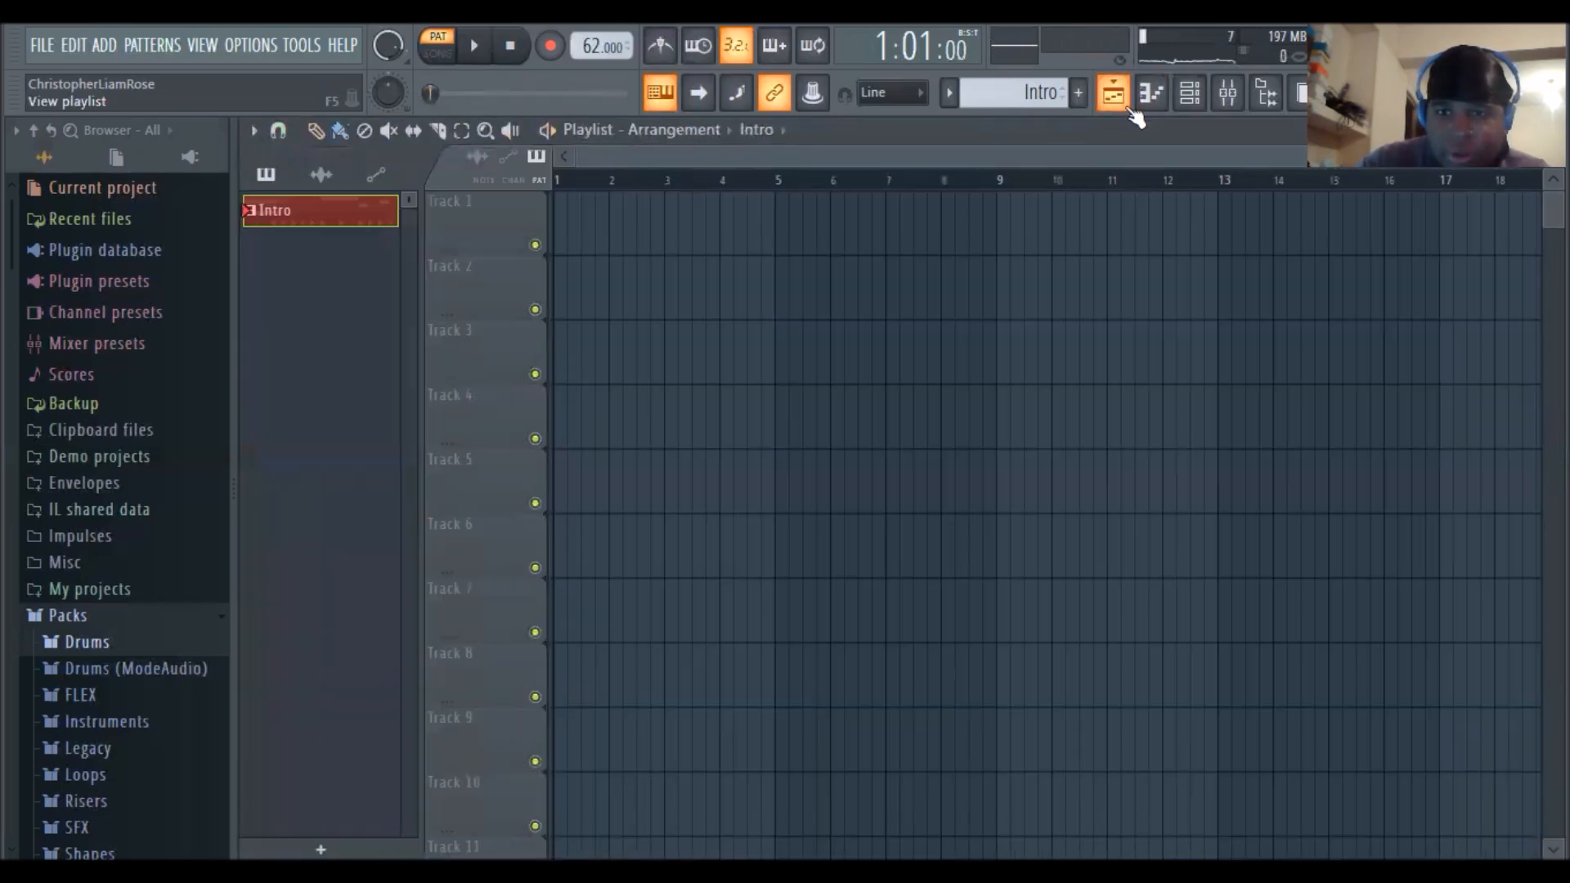
pyautogui.click(564, 224)
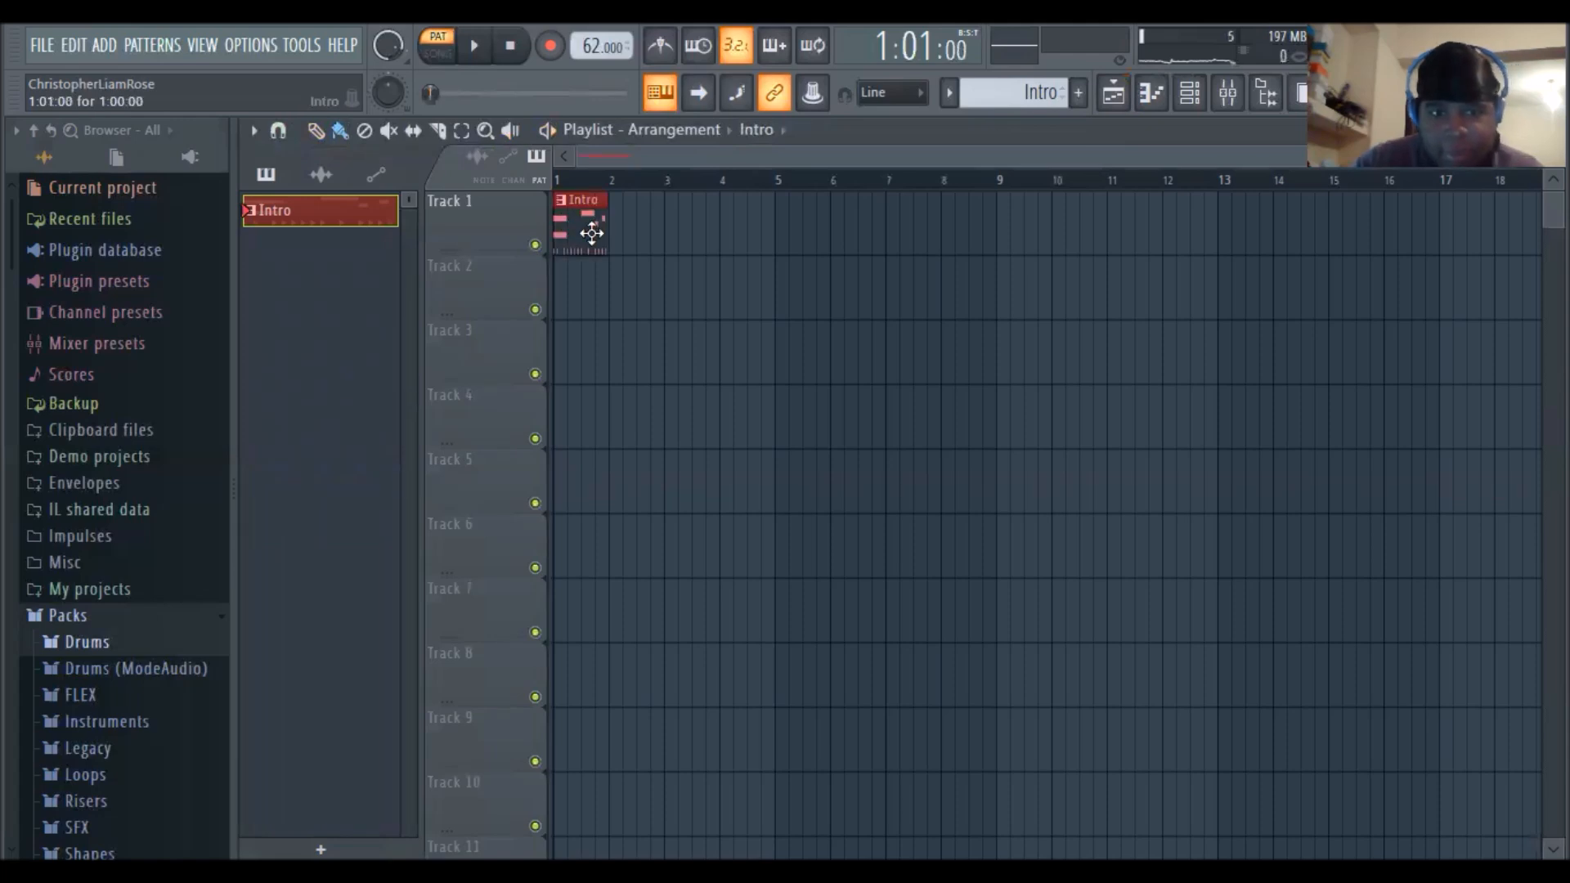
pyautogui.hotkey('ctrl', 'b')
pyautogui.hotkey('ctrl', 'b')
pyautogui.hotkey('ctrl', 'b')
pyautogui.hotkey('ctrl', 'b')
pyautogui.hotkey('ctrl', 'b')
pyautogui.hotkey('ctrl', 'b')
pyautogui.hotkey('ctrl', 'b')
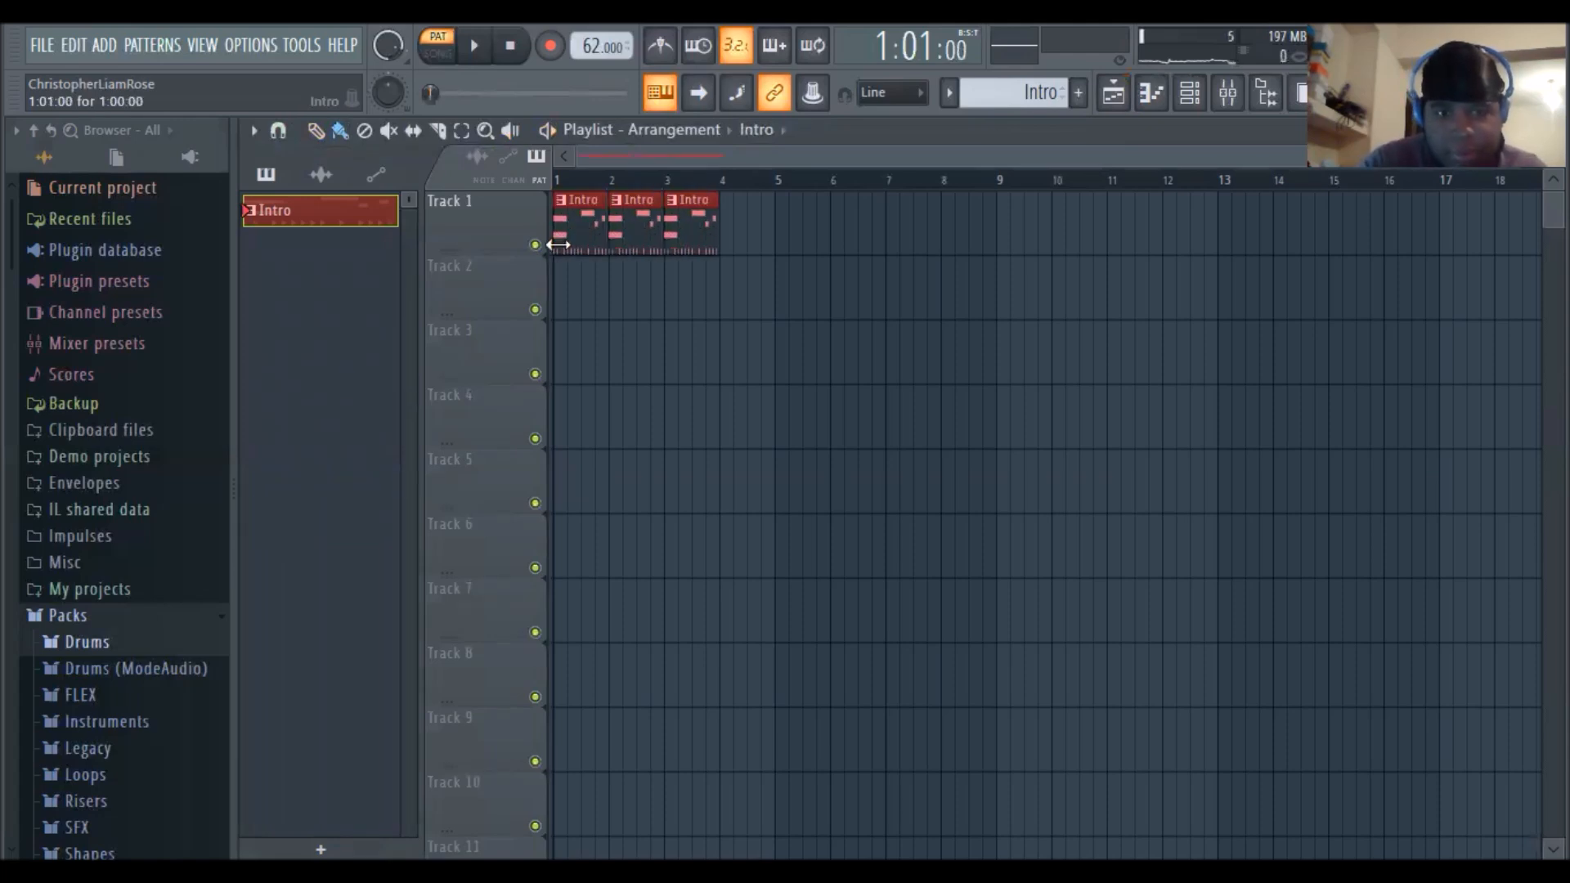
pyautogui.hotkey('ctrl', 'b')
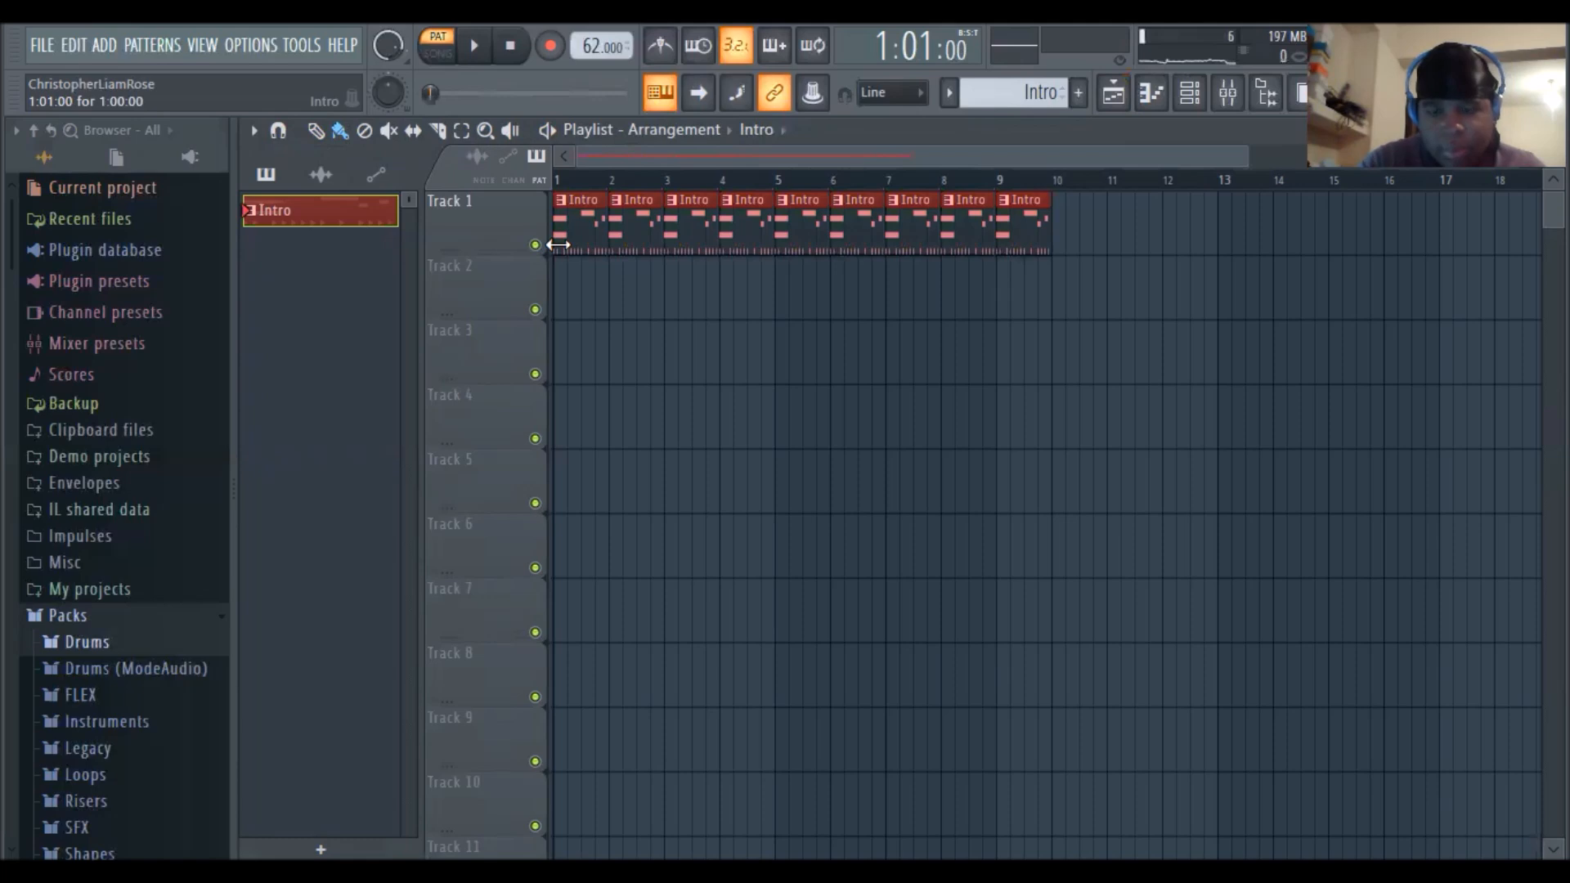
# Create a new pattern named "V - Drums" with the brown colour #762928
pyautogui.click(1081, 94)
pyautogui.write('V ')
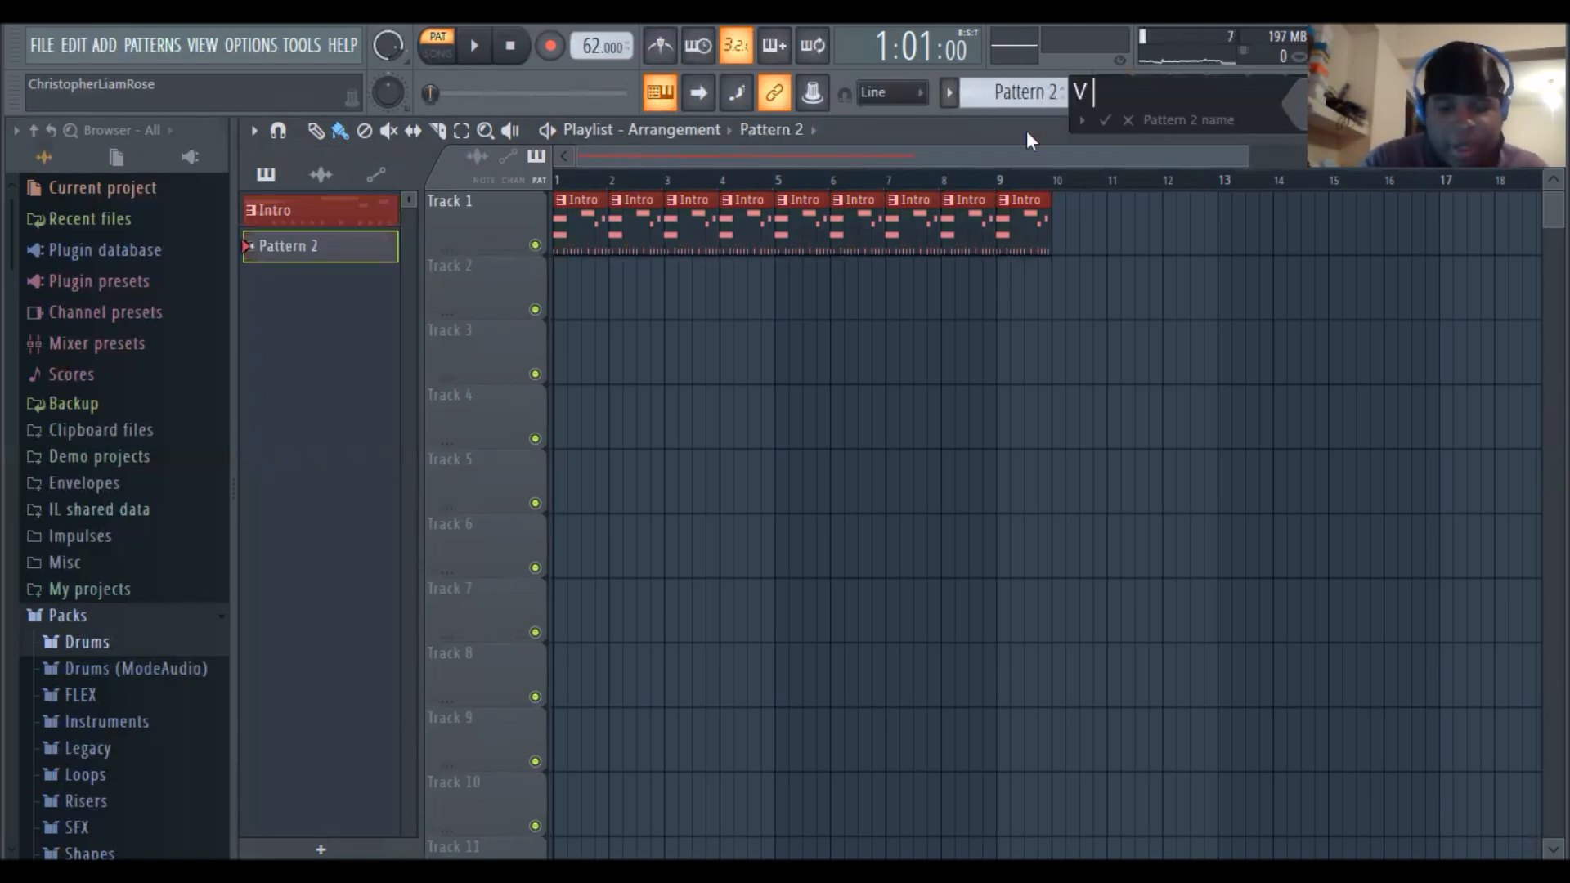
pyautogui.write('- Drums')
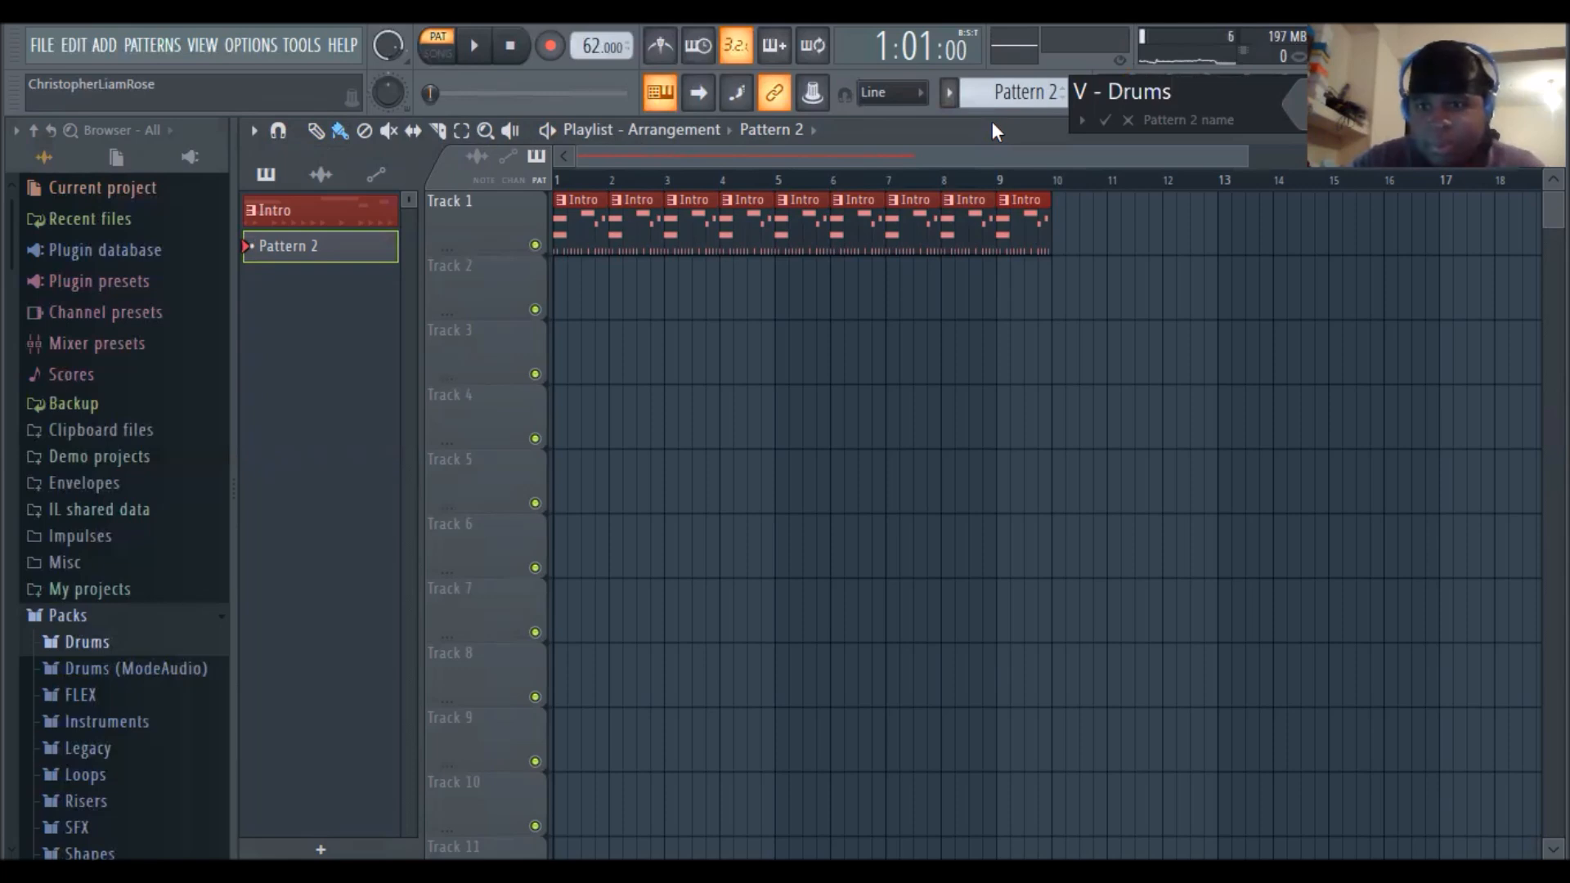
pyautogui.click(1310, 107)
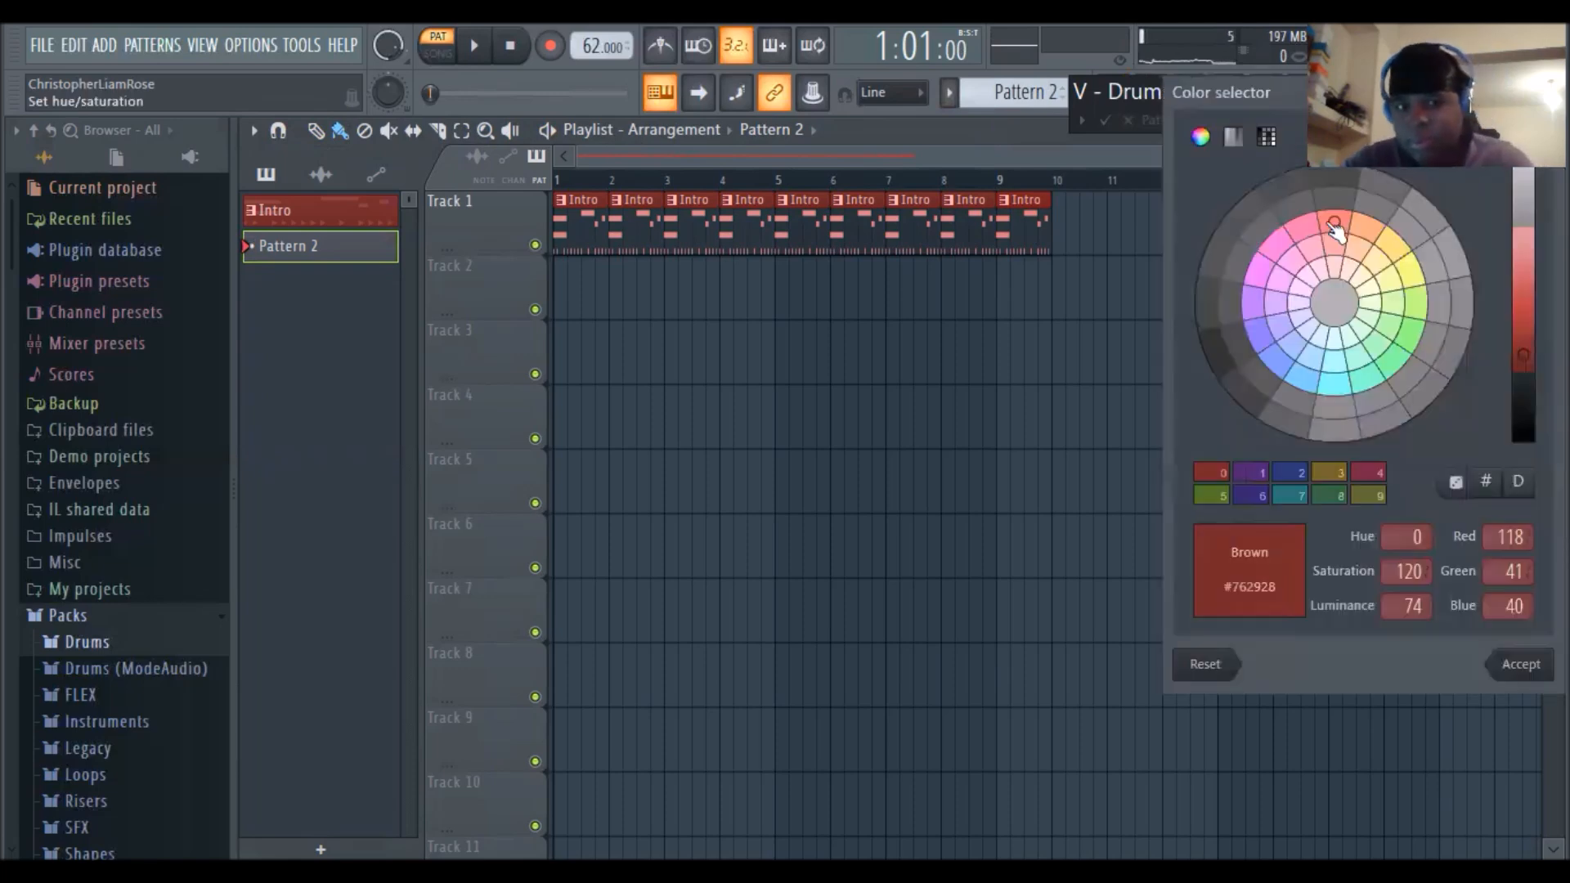
pyautogui.press('Return')
# Program FPC 6 Kick hits on steps 1, 5, 9, 13, 17, 19, 21, 23, 25, 27 and 28, and play the pattern
pyautogui.press('F6')
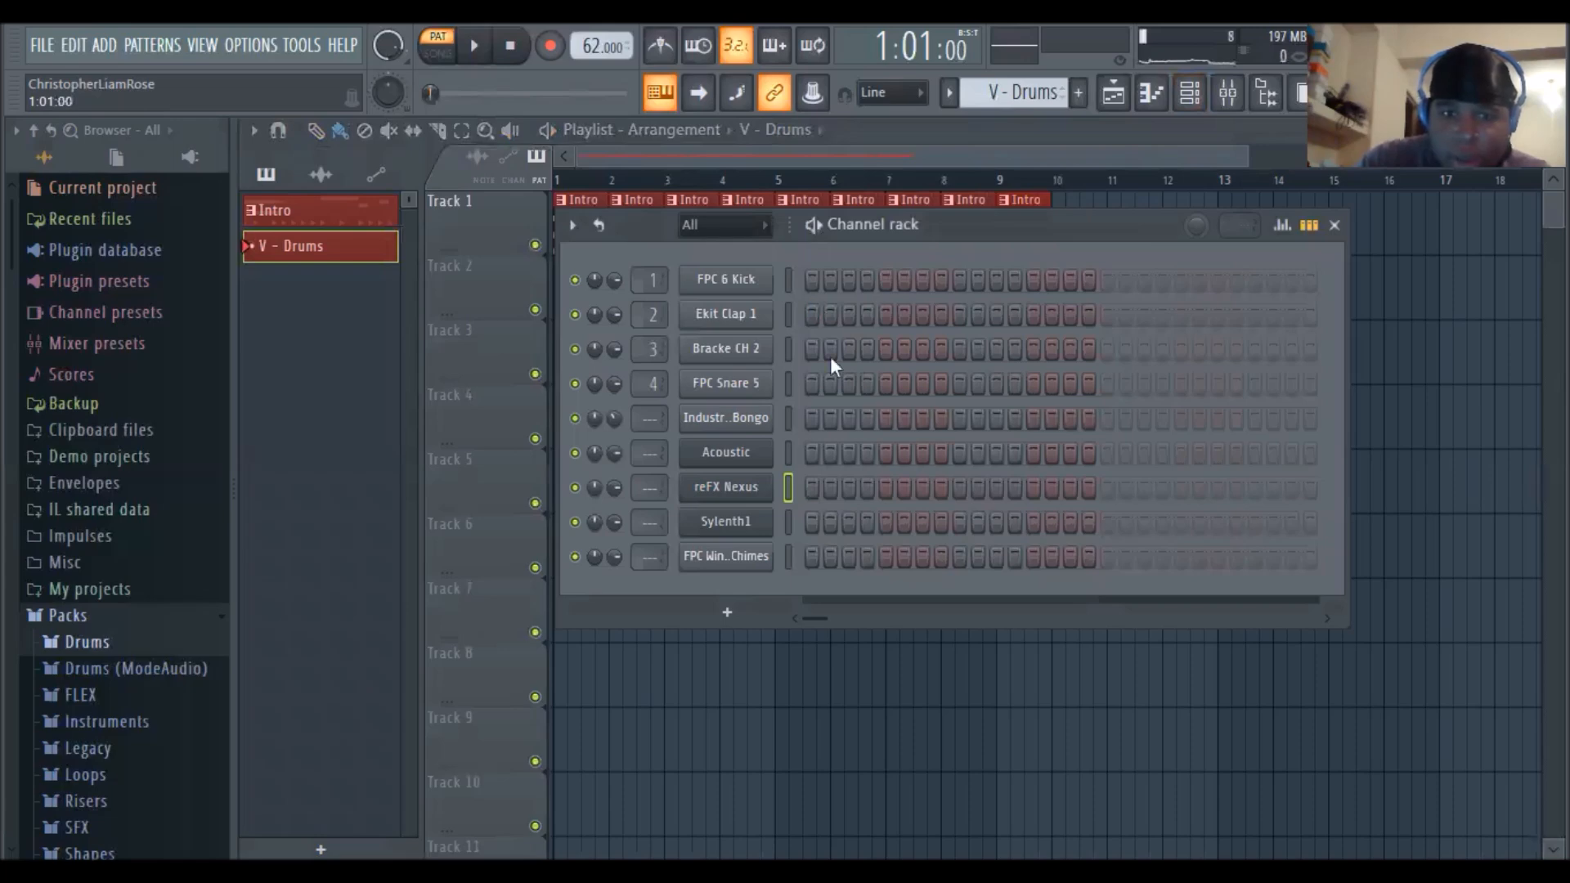
pyautogui.click(788, 482)
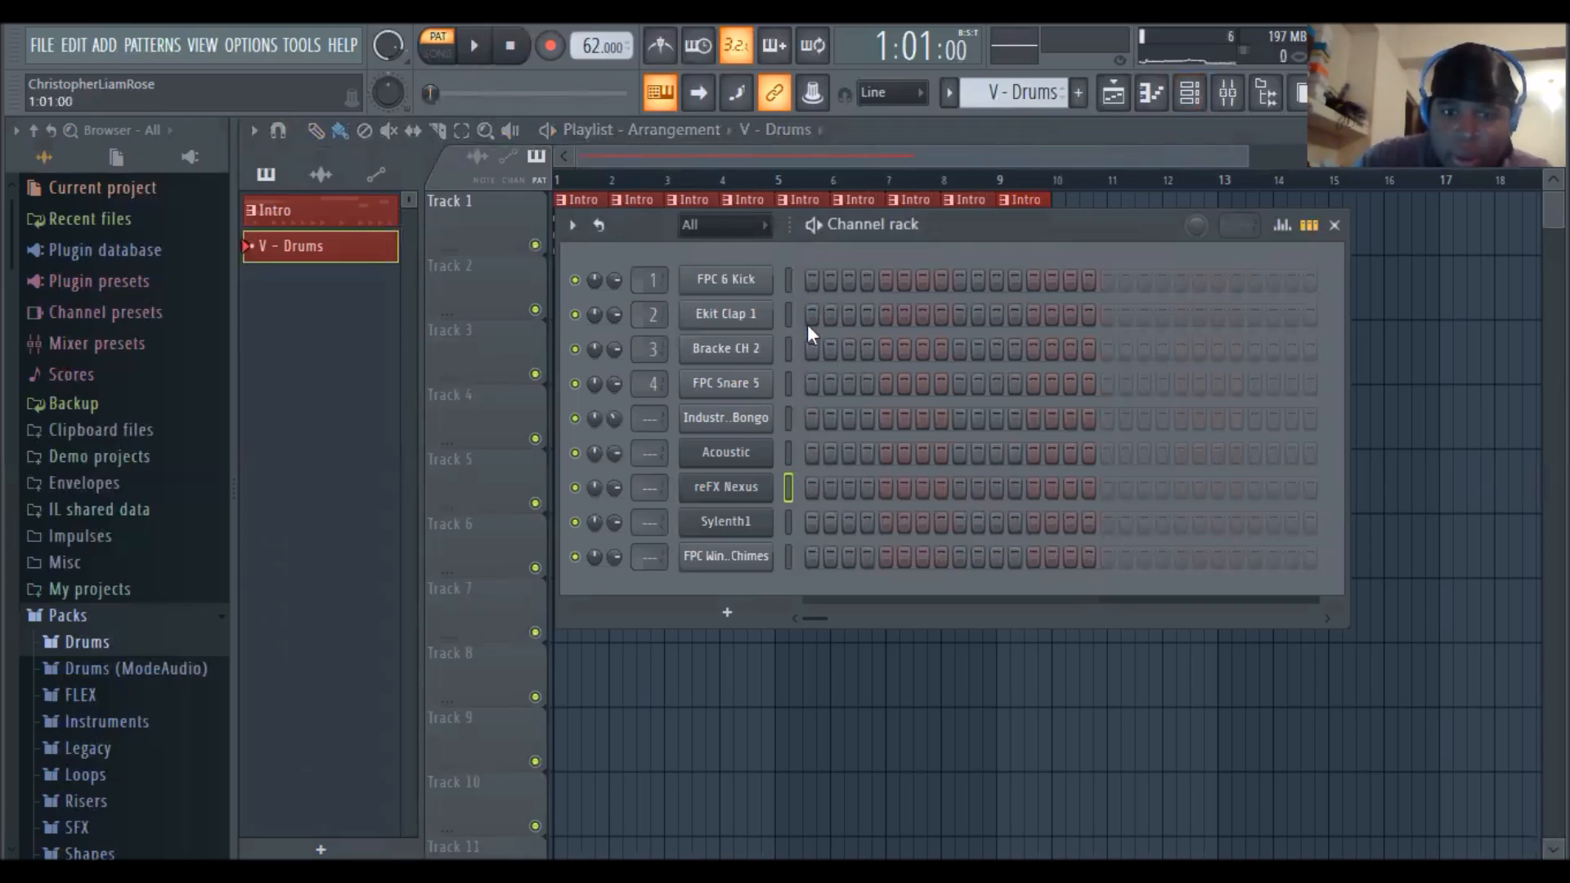
pyautogui.click(816, 282)
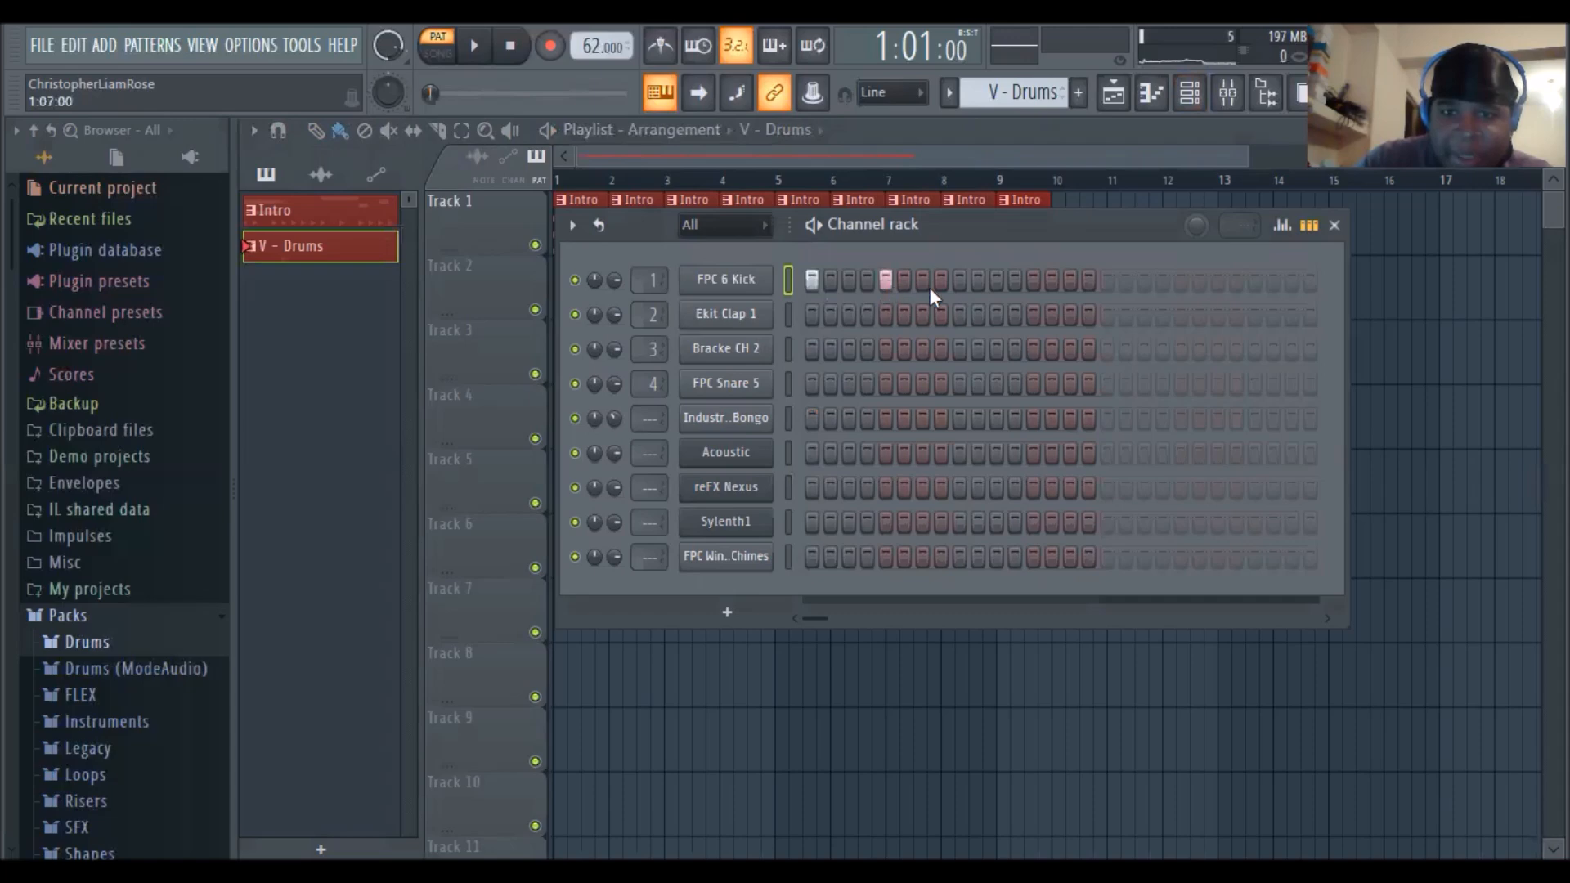
pyautogui.click(1033, 280)
pyautogui.click(1107, 280)
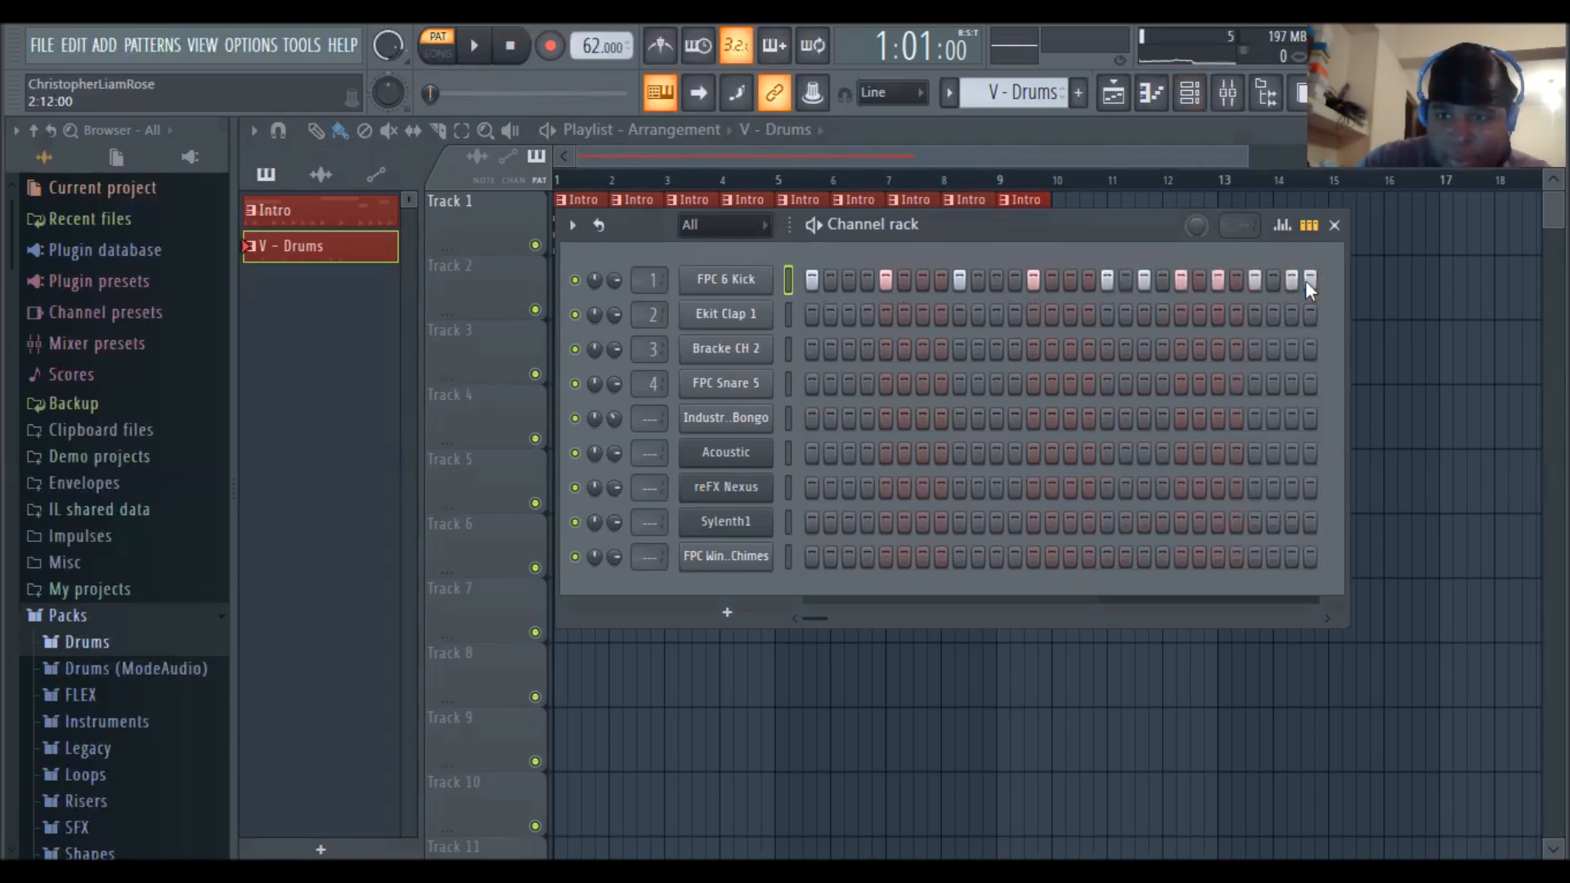
pyautogui.press('space')
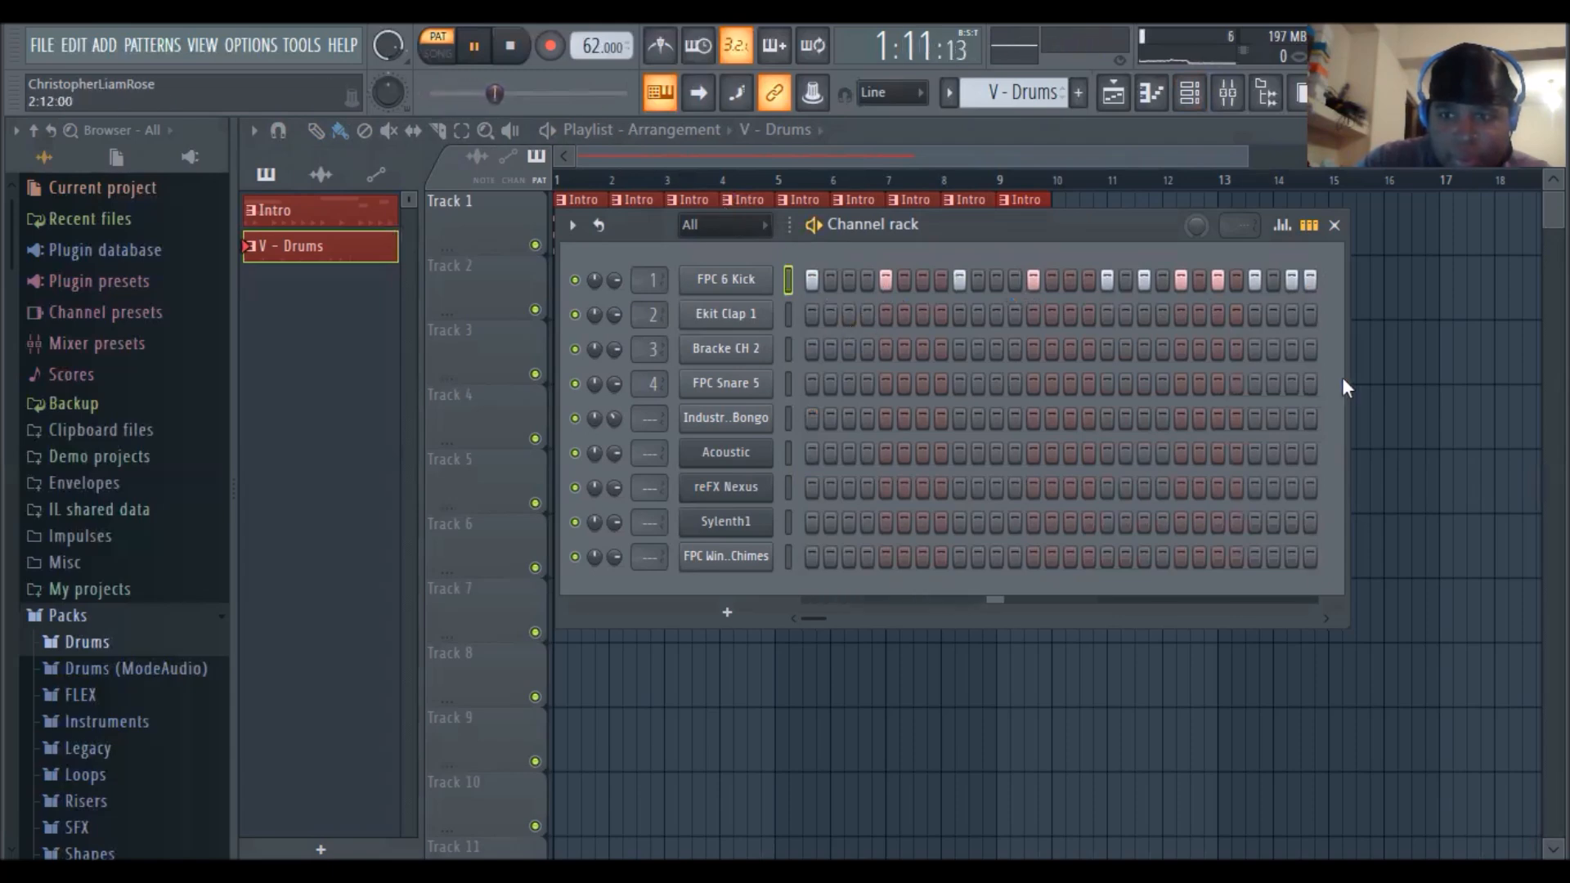
# Widen the channel rack to show all 32 steps and add FPC 6 Kick hits on steps 30, 31 and 32
pyautogui.moveTo(1348, 365); pyautogui.dragTo(1495, 354)
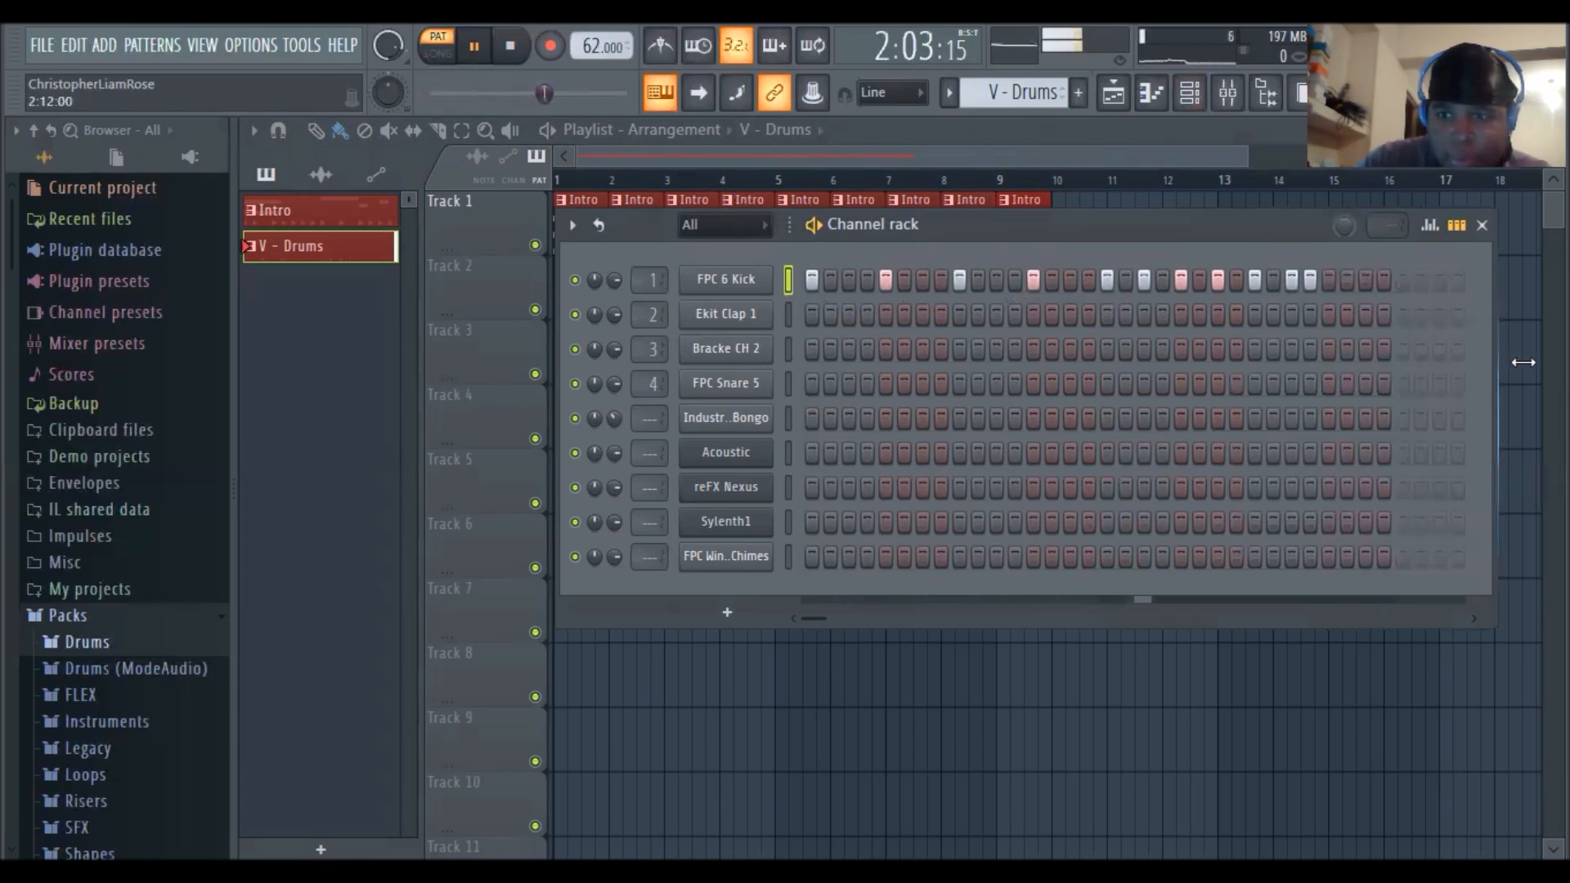
pyautogui.click(1363, 282)
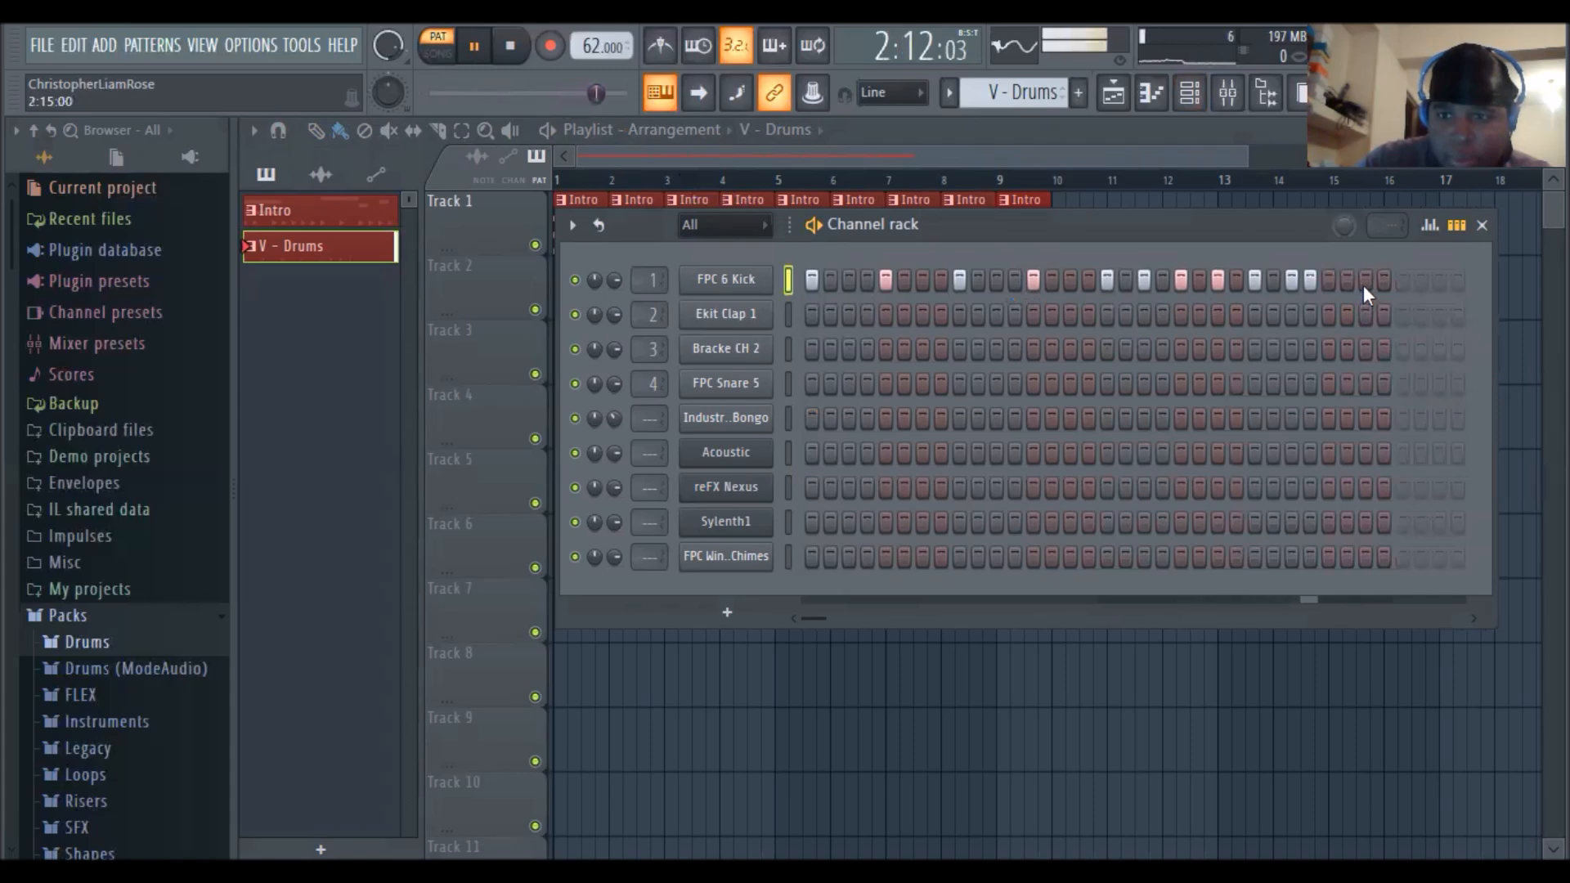
pyautogui.click(1354, 284)
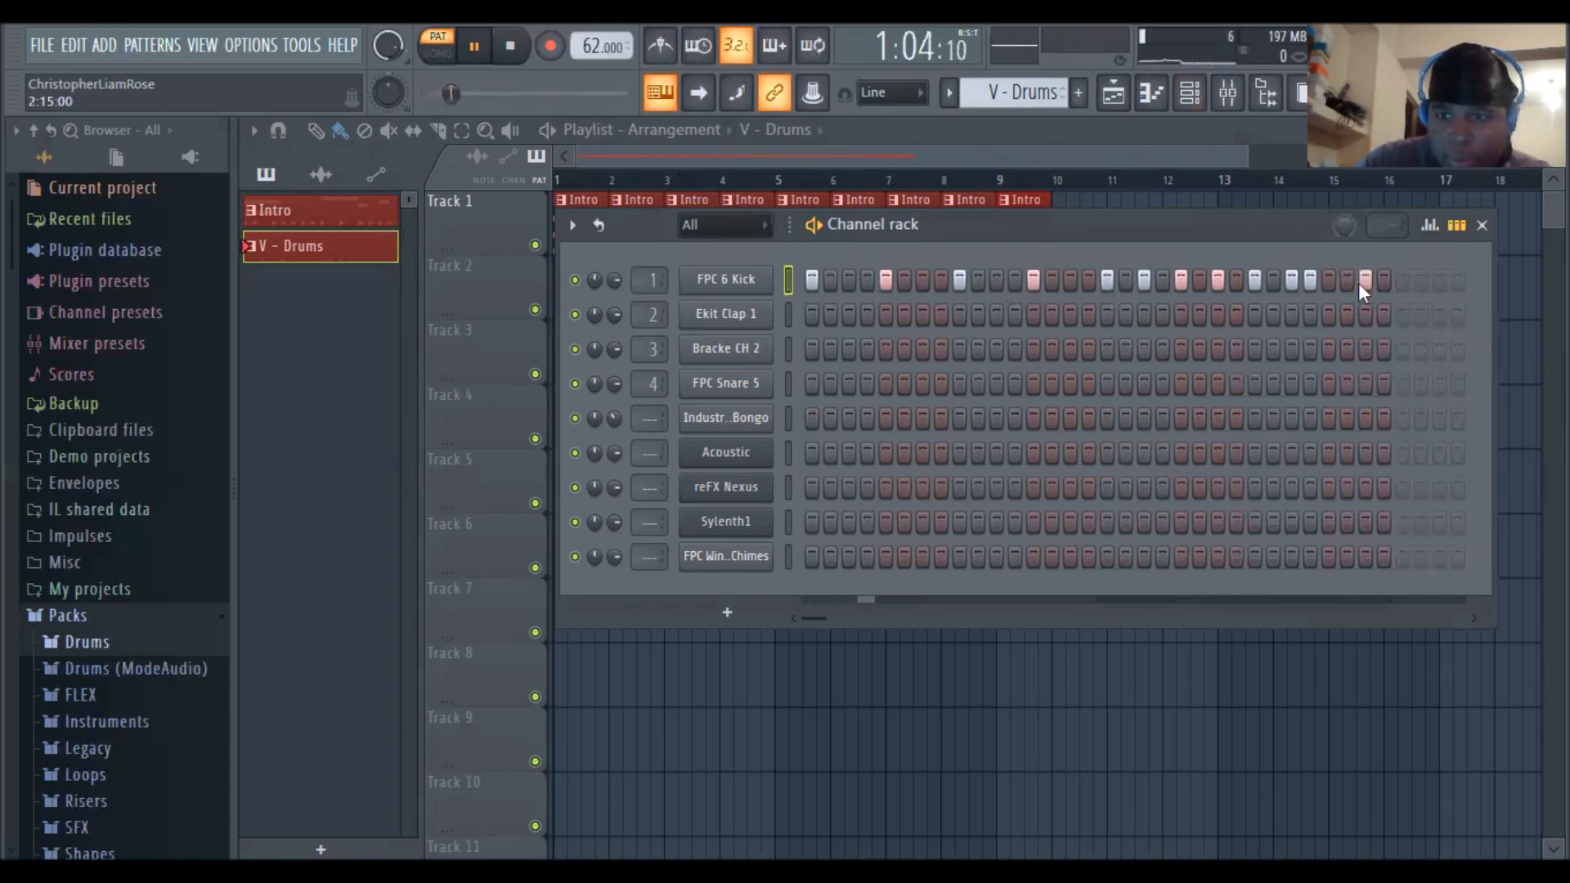
pyautogui.click(1382, 281)
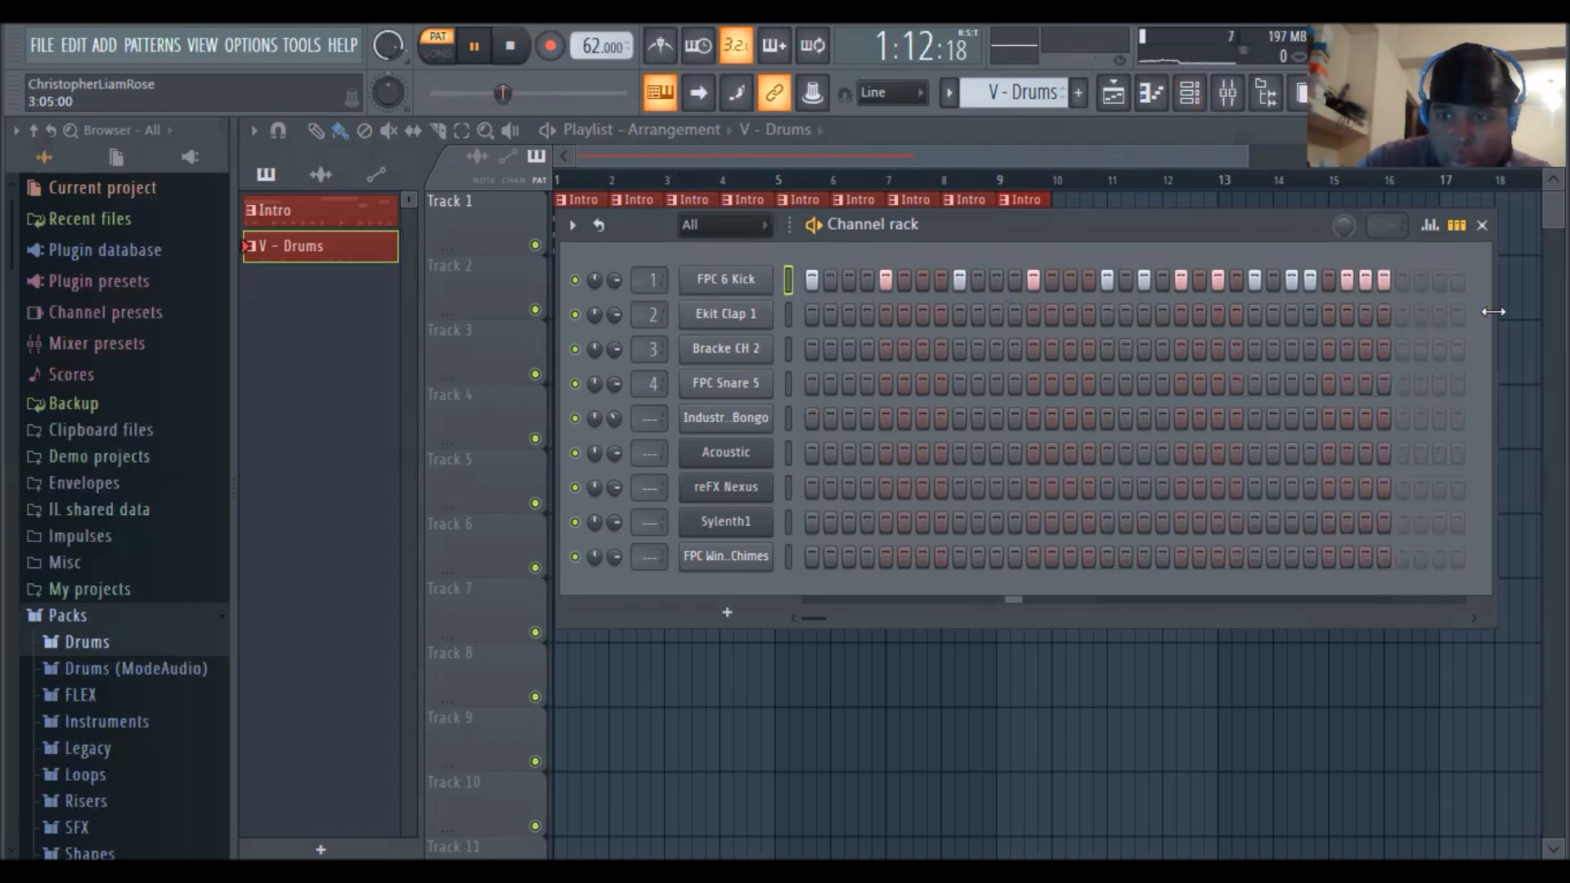
pyautogui.moveTo(1488, 313); pyautogui.dragTo(1443, 316)
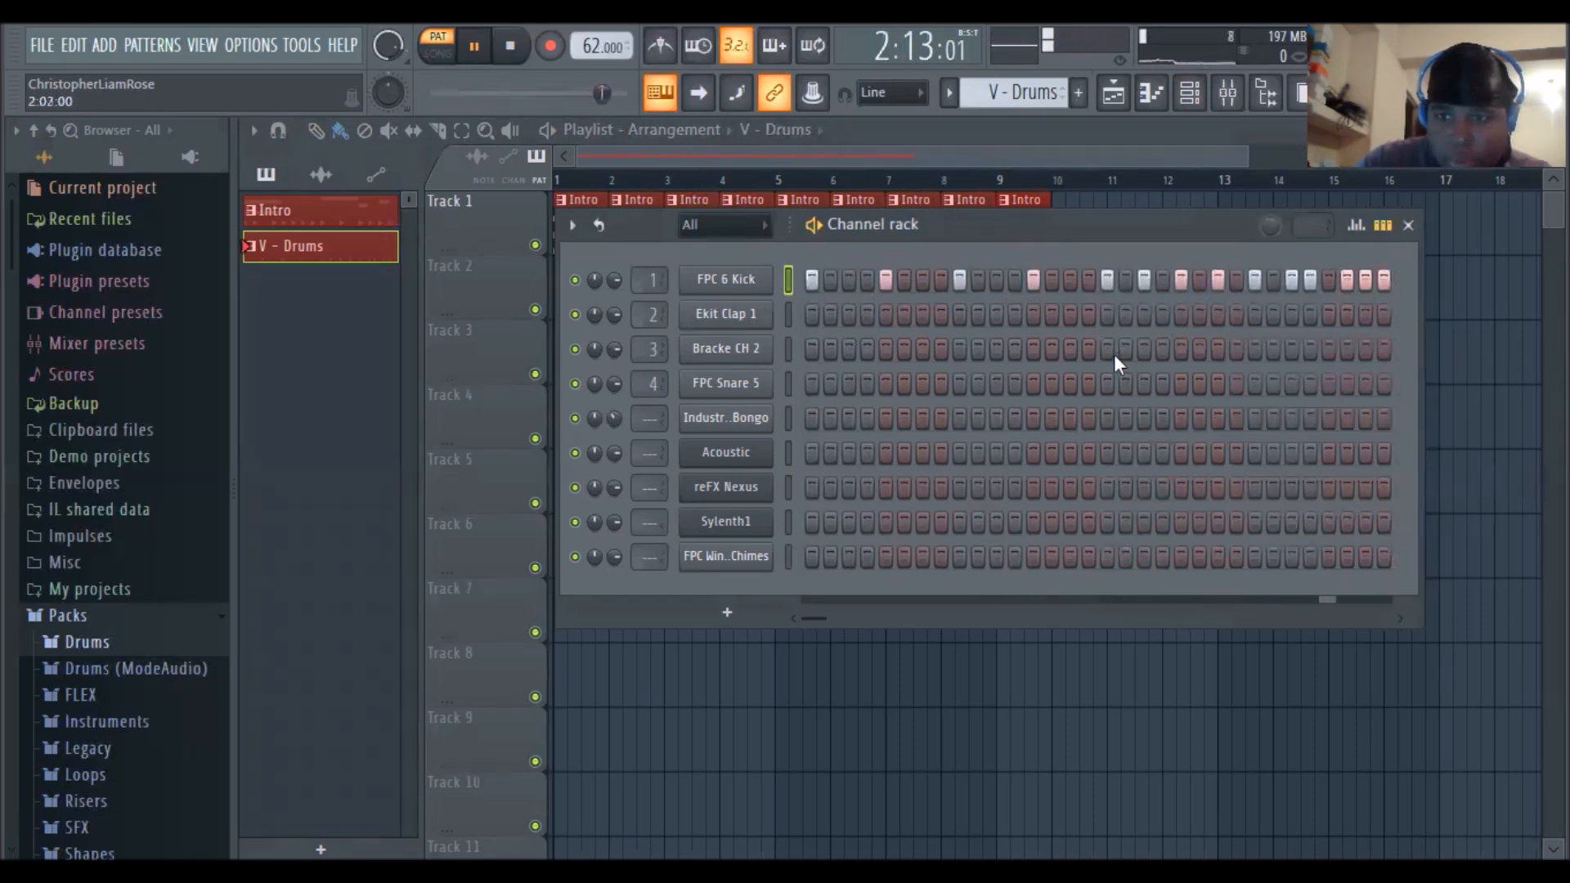
# Program Ekit Clap 1 hits on steps 2, 10, 18, 20, 26 and 29 of the V - Drums pattern
pyautogui.click(831, 315)
pyautogui.click(978, 316)
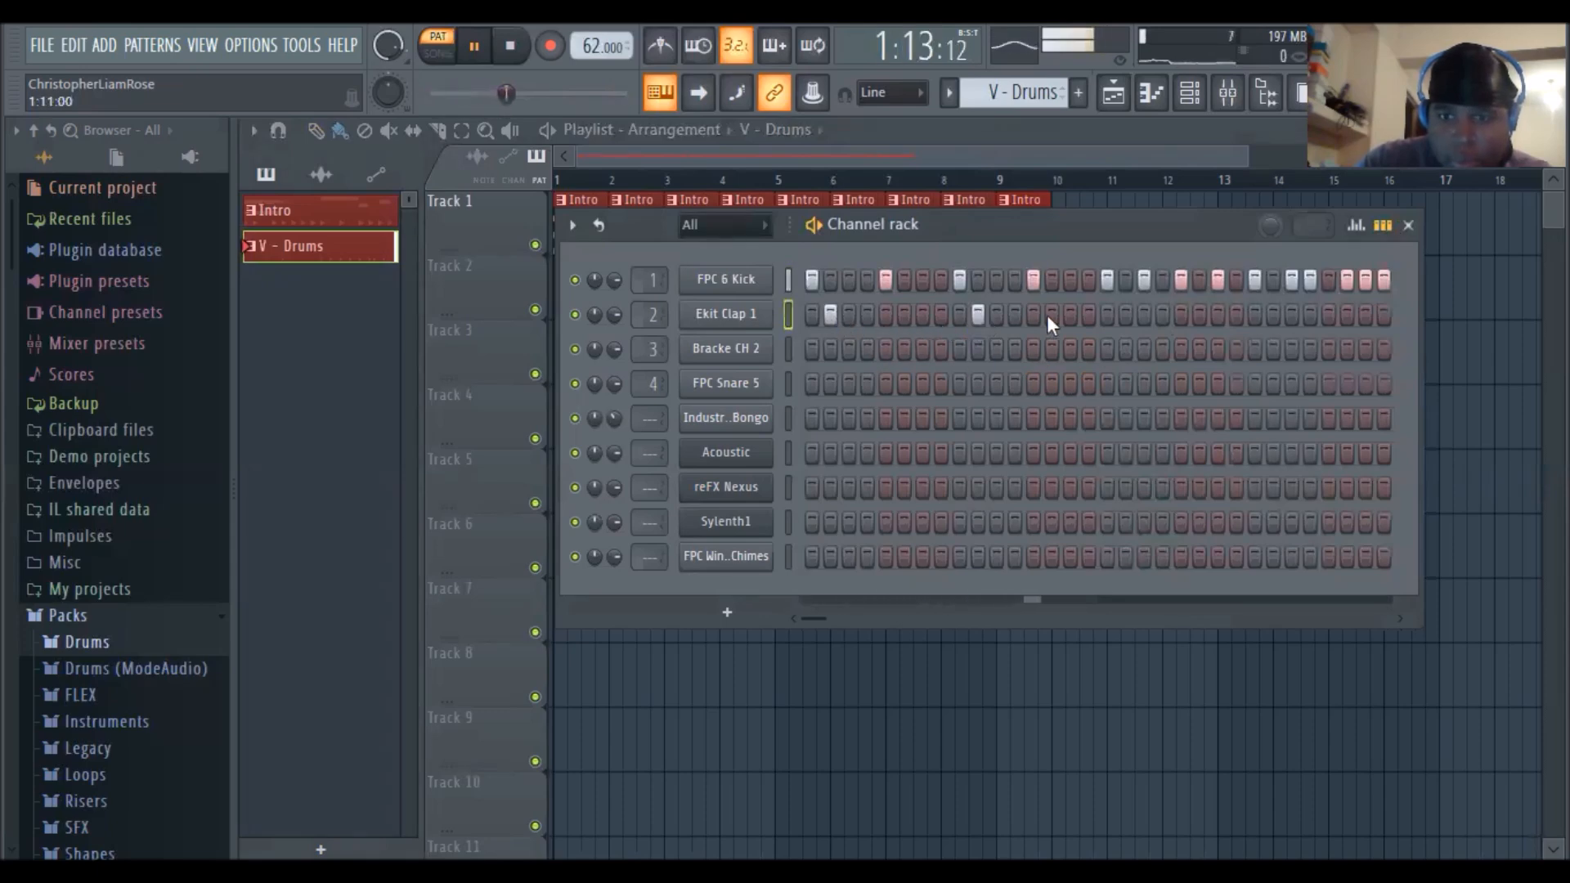
pyautogui.click(1126, 315)
pyautogui.click(1163, 315)
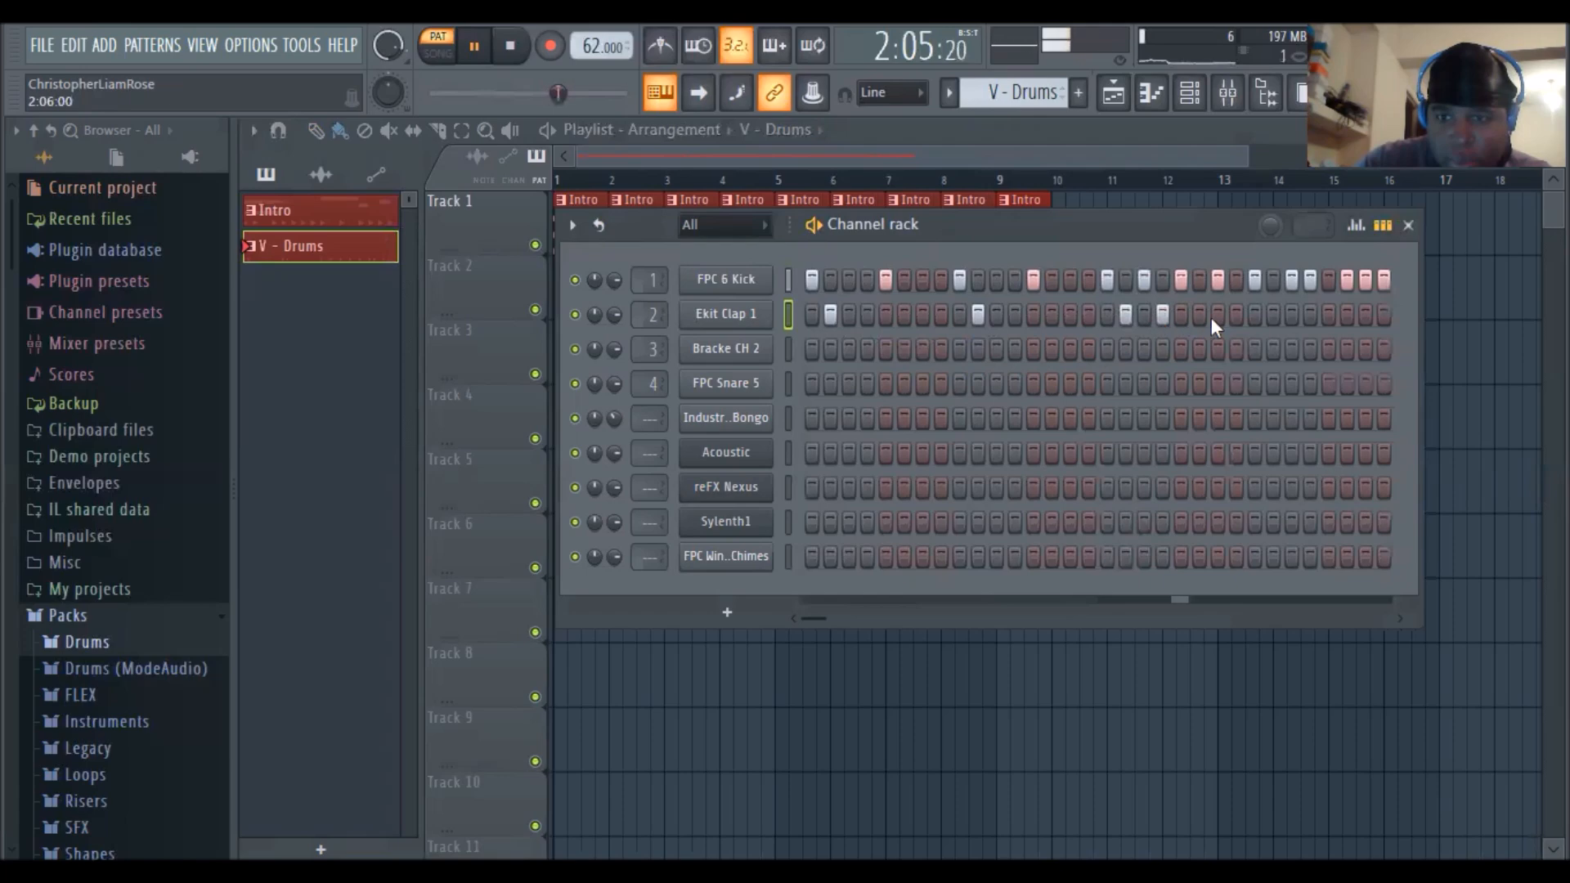
pyautogui.click(1273, 315)
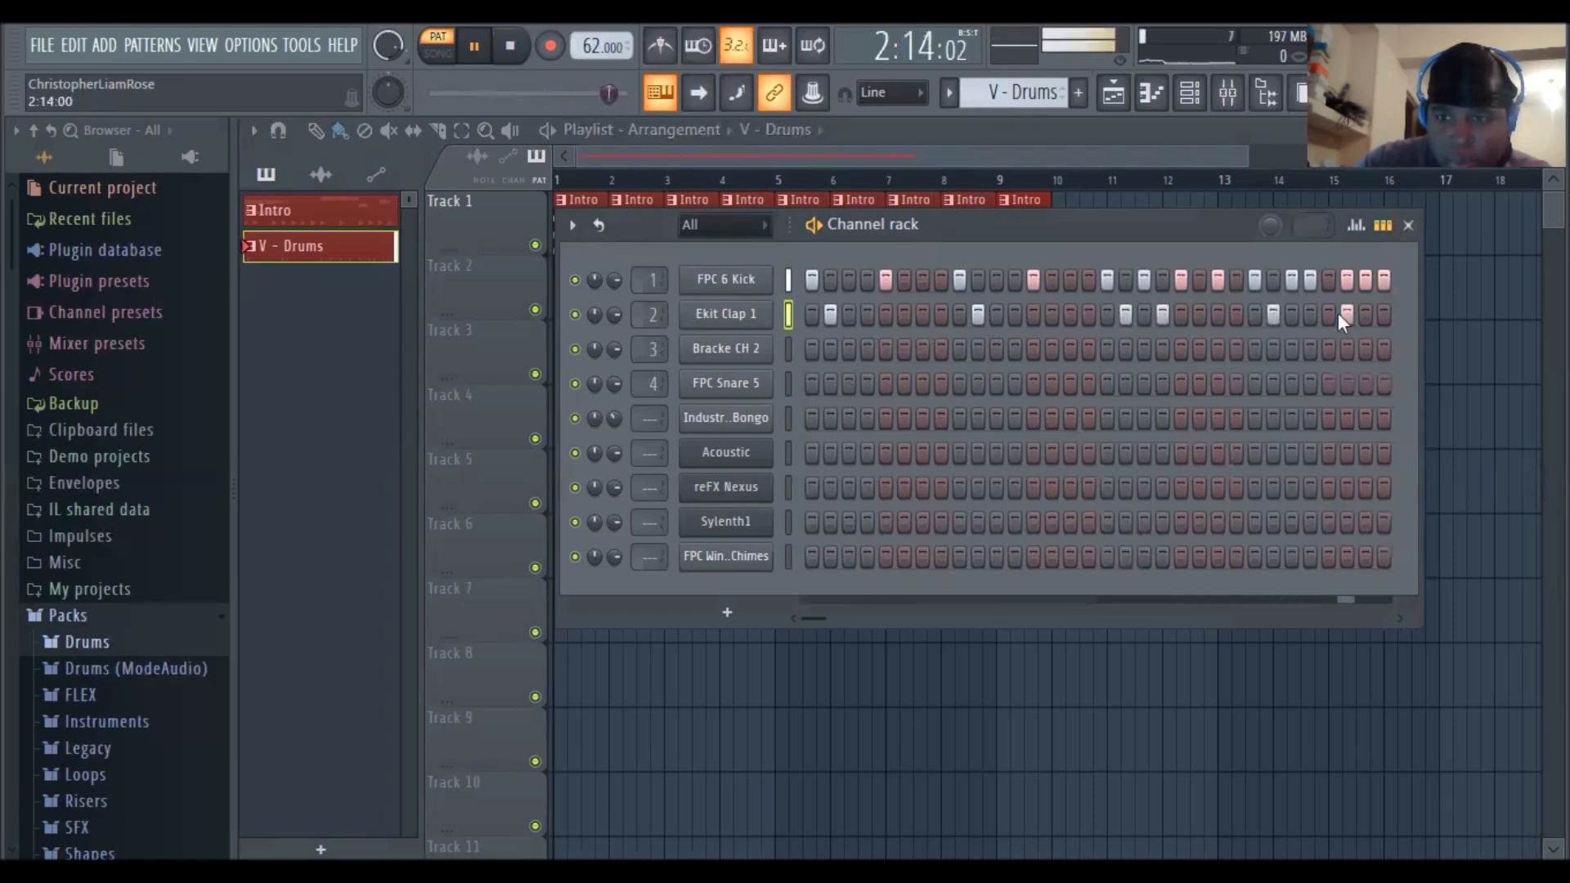
pyautogui.click(1329, 316)
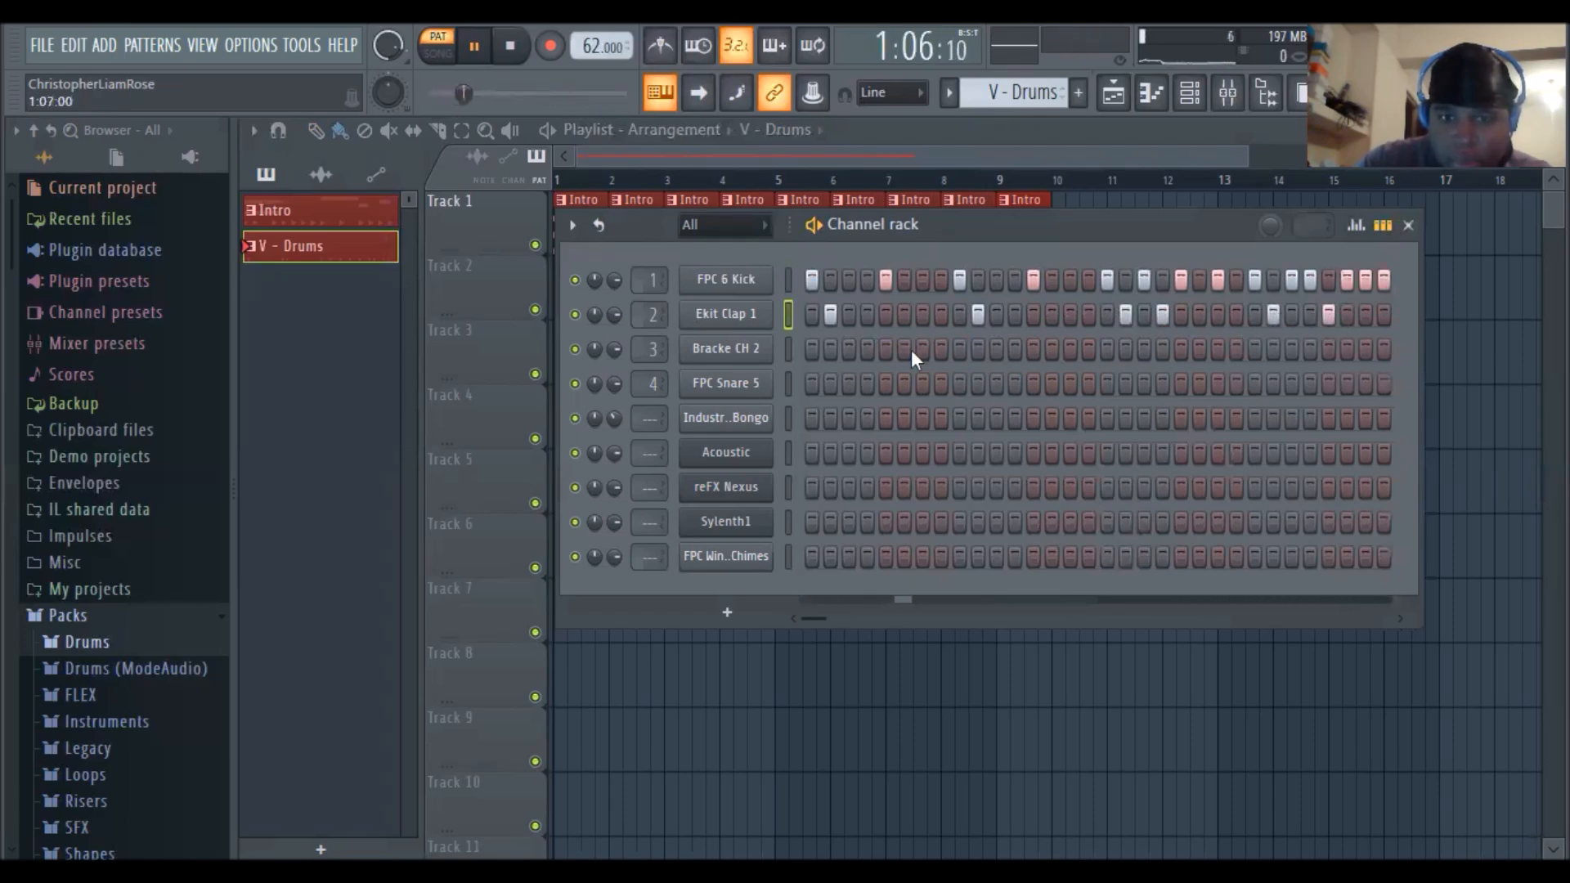
# Program Bracke CH 2 hits on steps 4, 5, 11, 14, 17, 23, 24, 28, 30 and 32
pyautogui.click(865, 354)
pyautogui.click(886, 350)
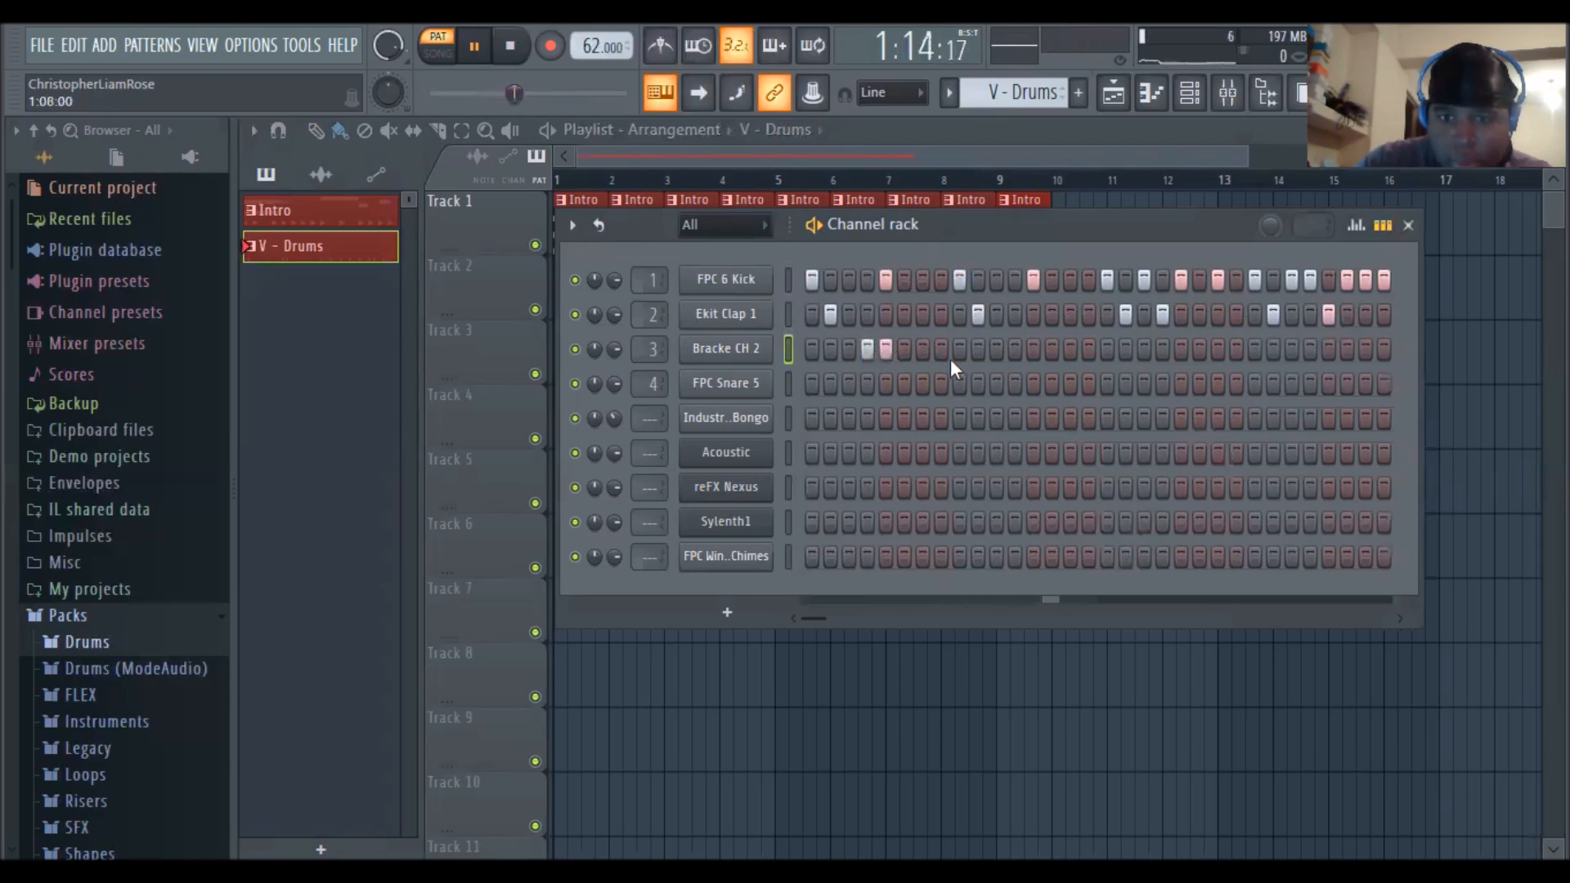
pyautogui.click(1001, 351)
pyautogui.click(1053, 350)
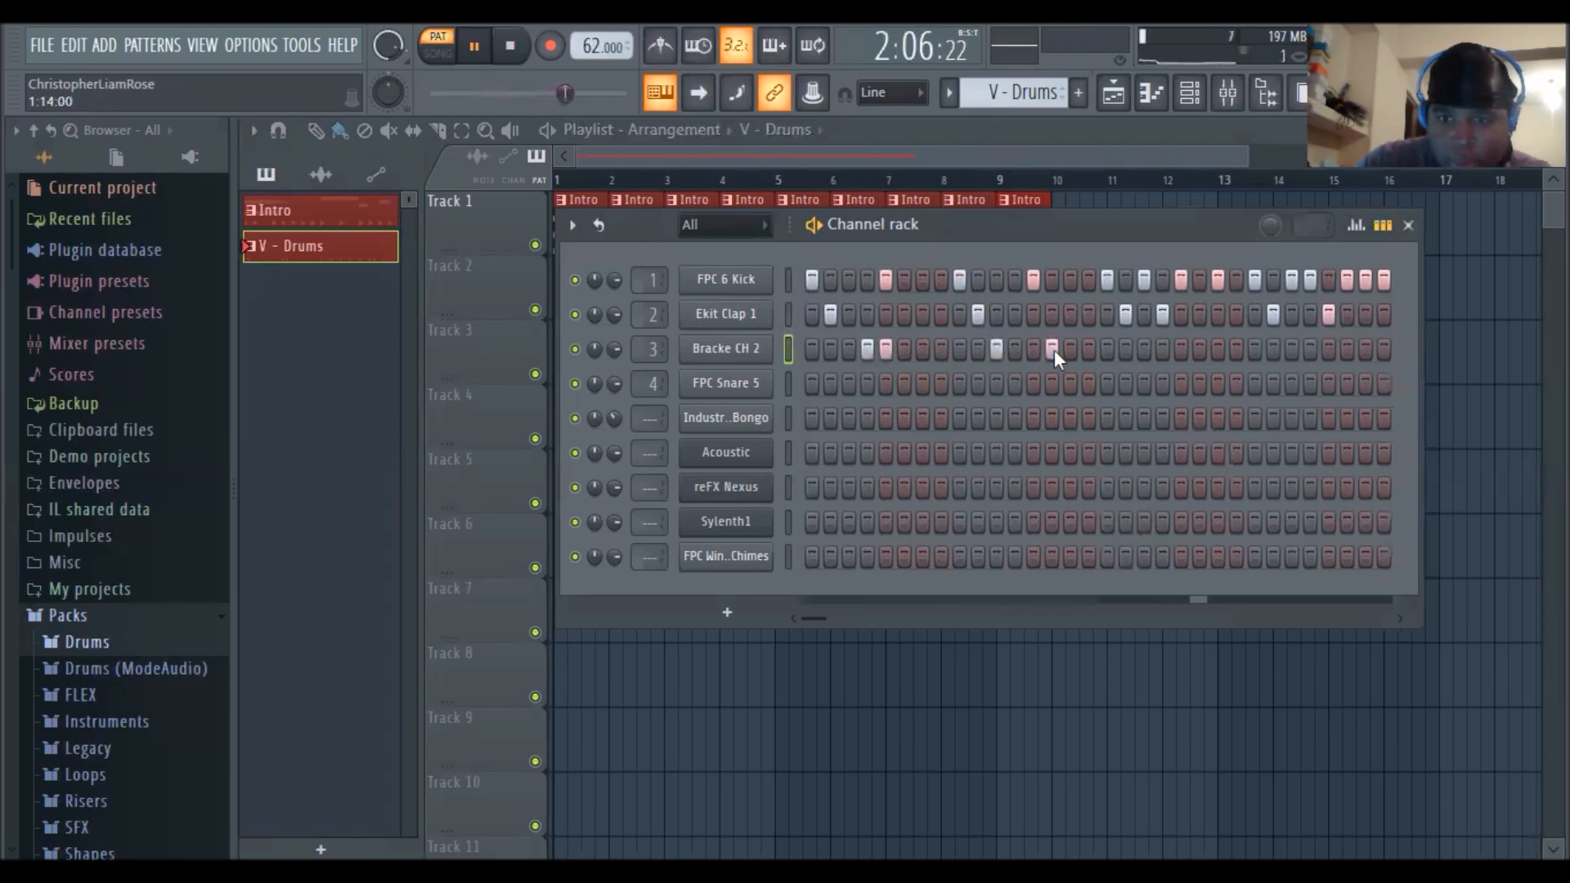
pyautogui.click(1108, 351)
pyautogui.click(1217, 350)
pyautogui.click(1237, 350)
pyautogui.click(1310, 350)
pyautogui.click(1349, 351)
pyautogui.click(1380, 352)
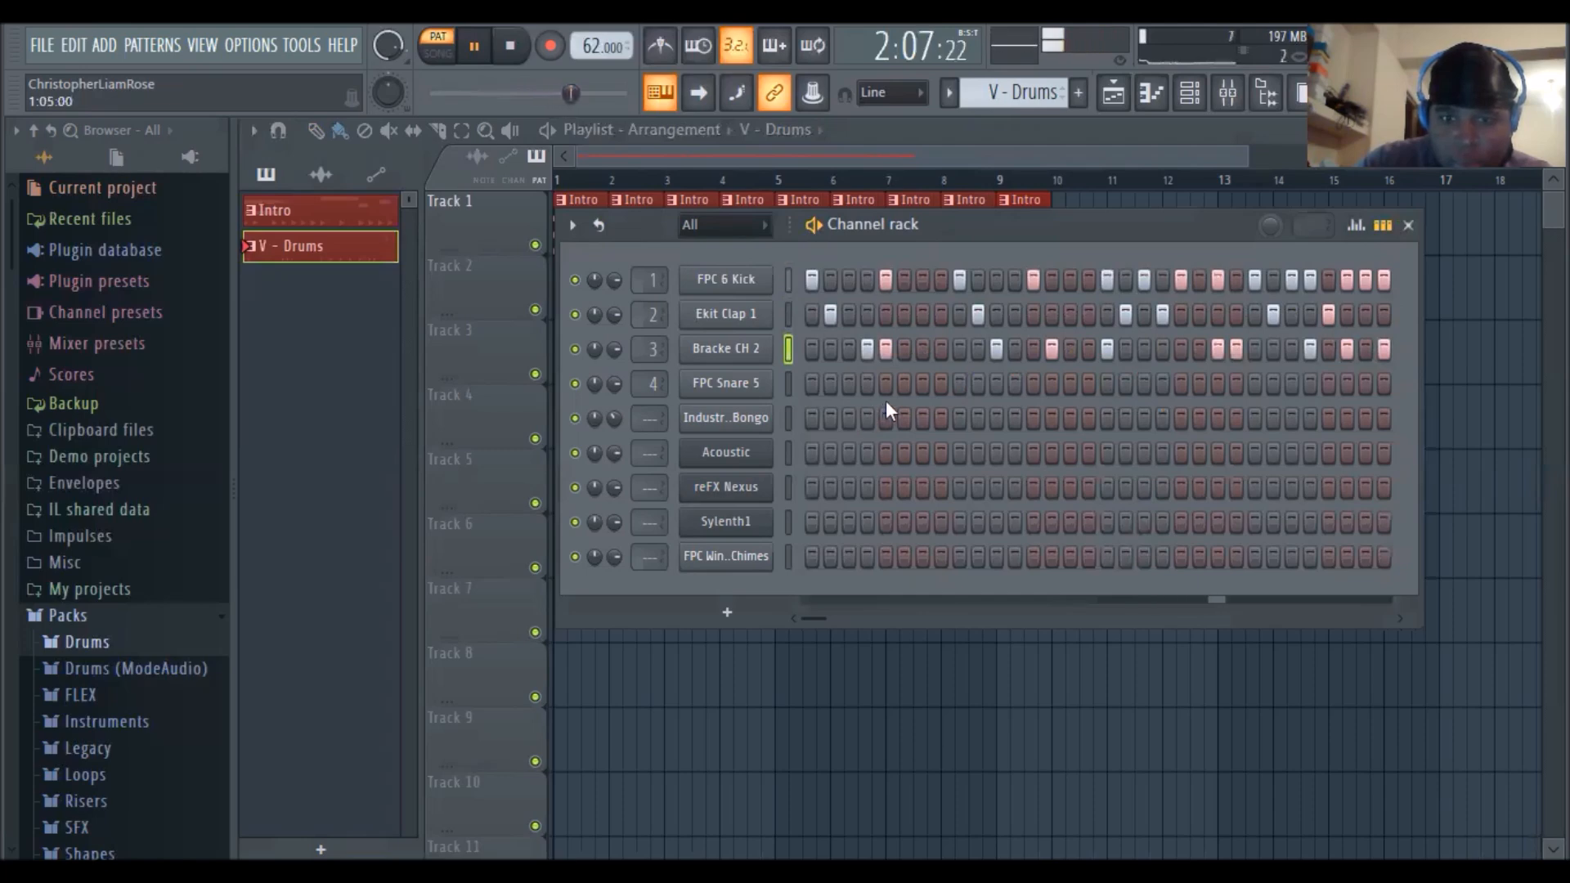
# Program FPC Snare 5 hits on steps 3, 4, 7, 8, 11, 13, 19, 20, 25 and 27 of the V - Drums pattern
pyautogui.click(849, 385)
pyautogui.click(868, 384)
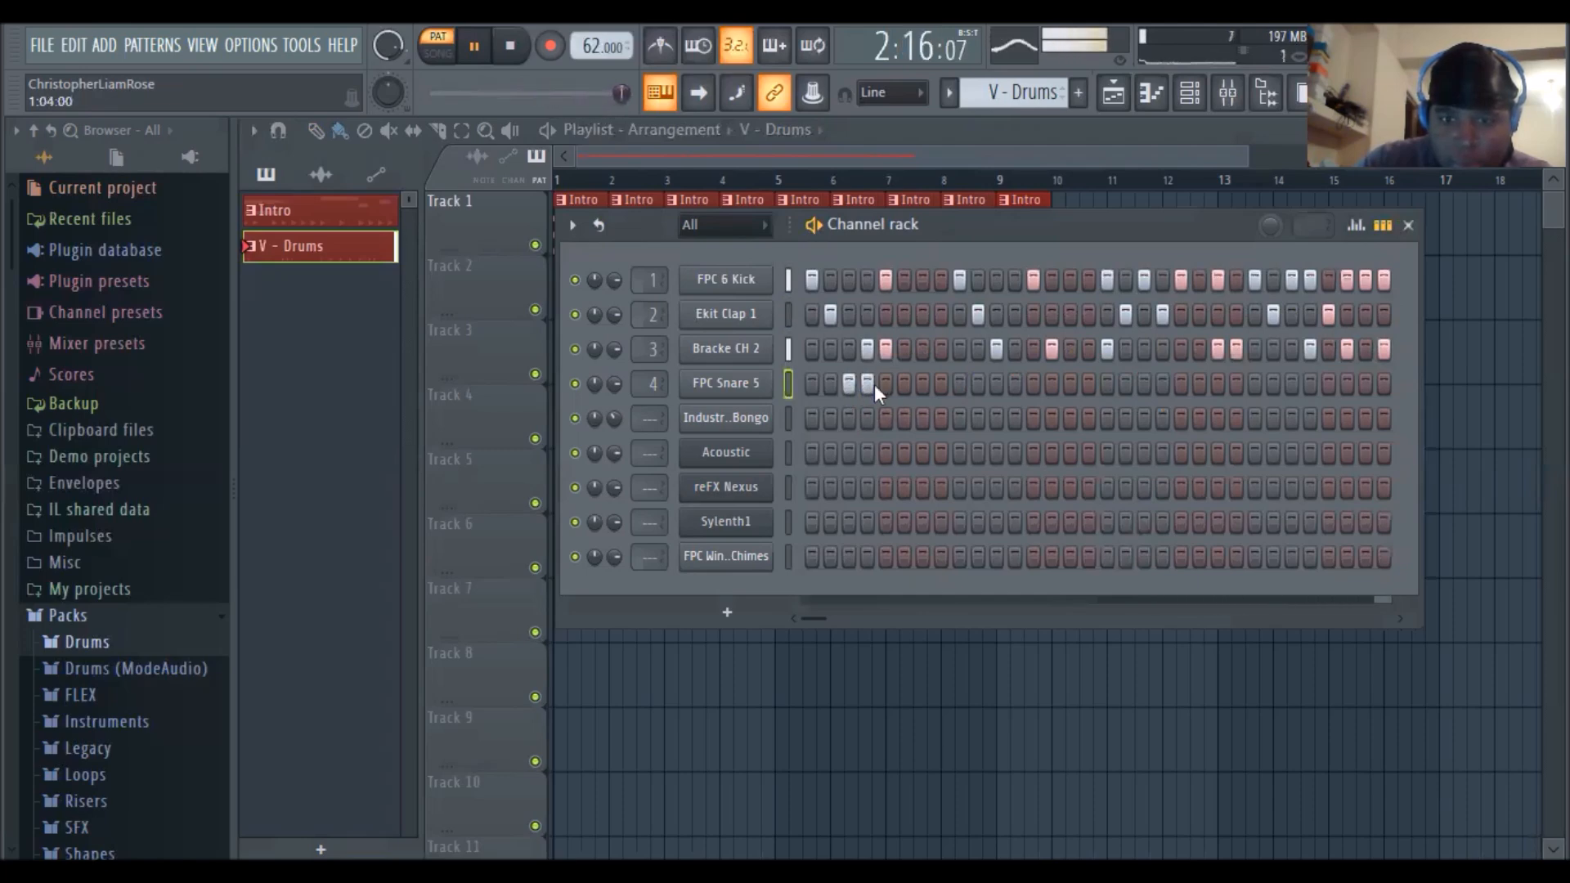
pyautogui.click(922, 384)
pyautogui.click(942, 386)
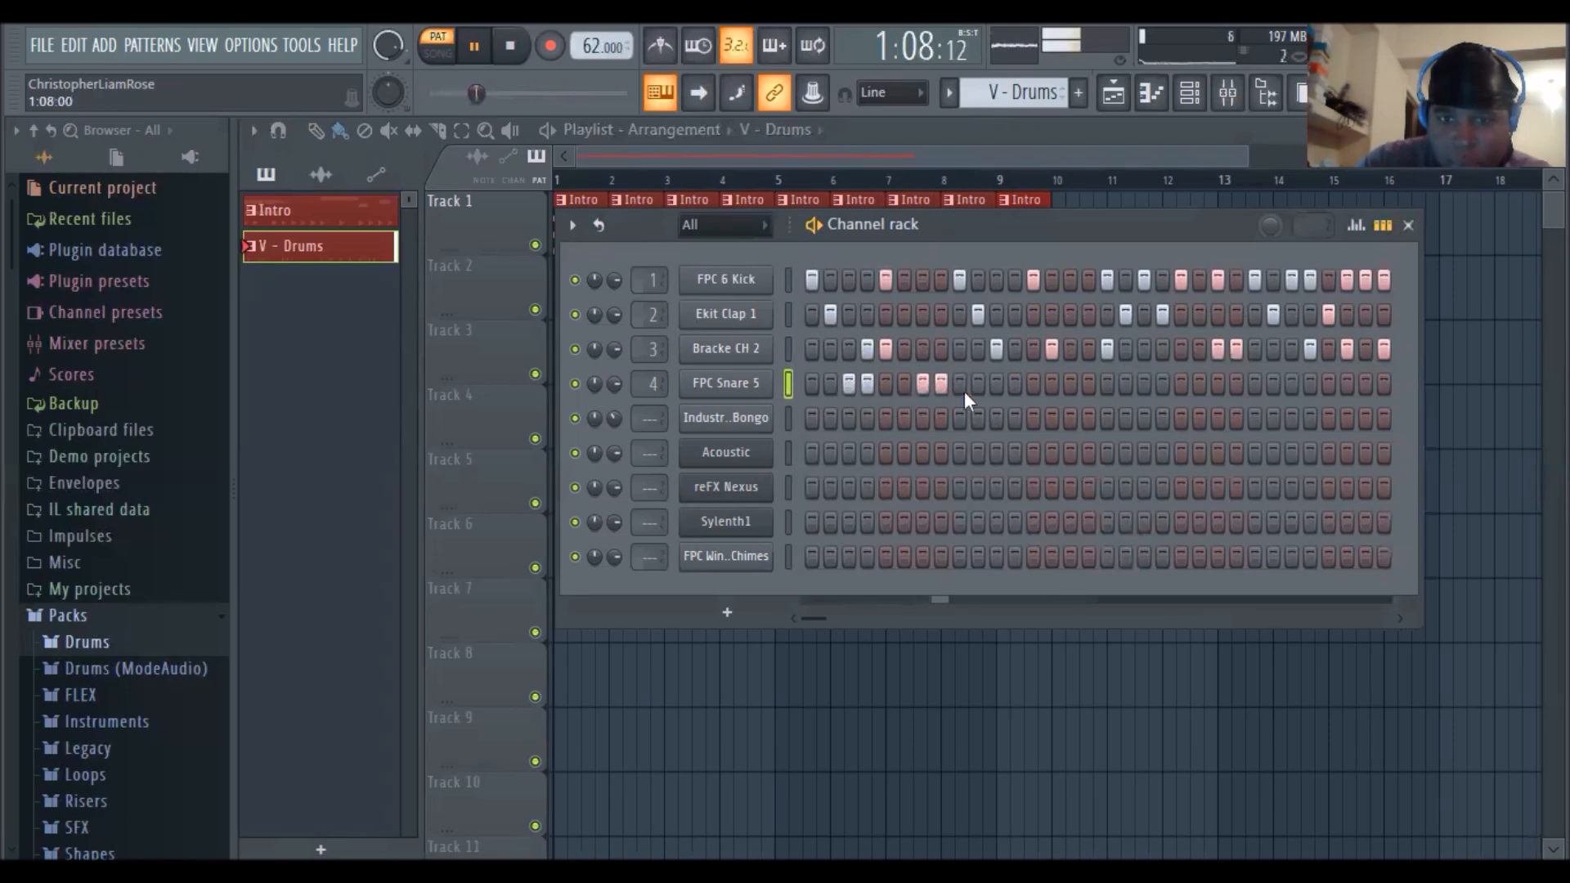
pyautogui.click(995, 385)
pyautogui.click(1034, 385)
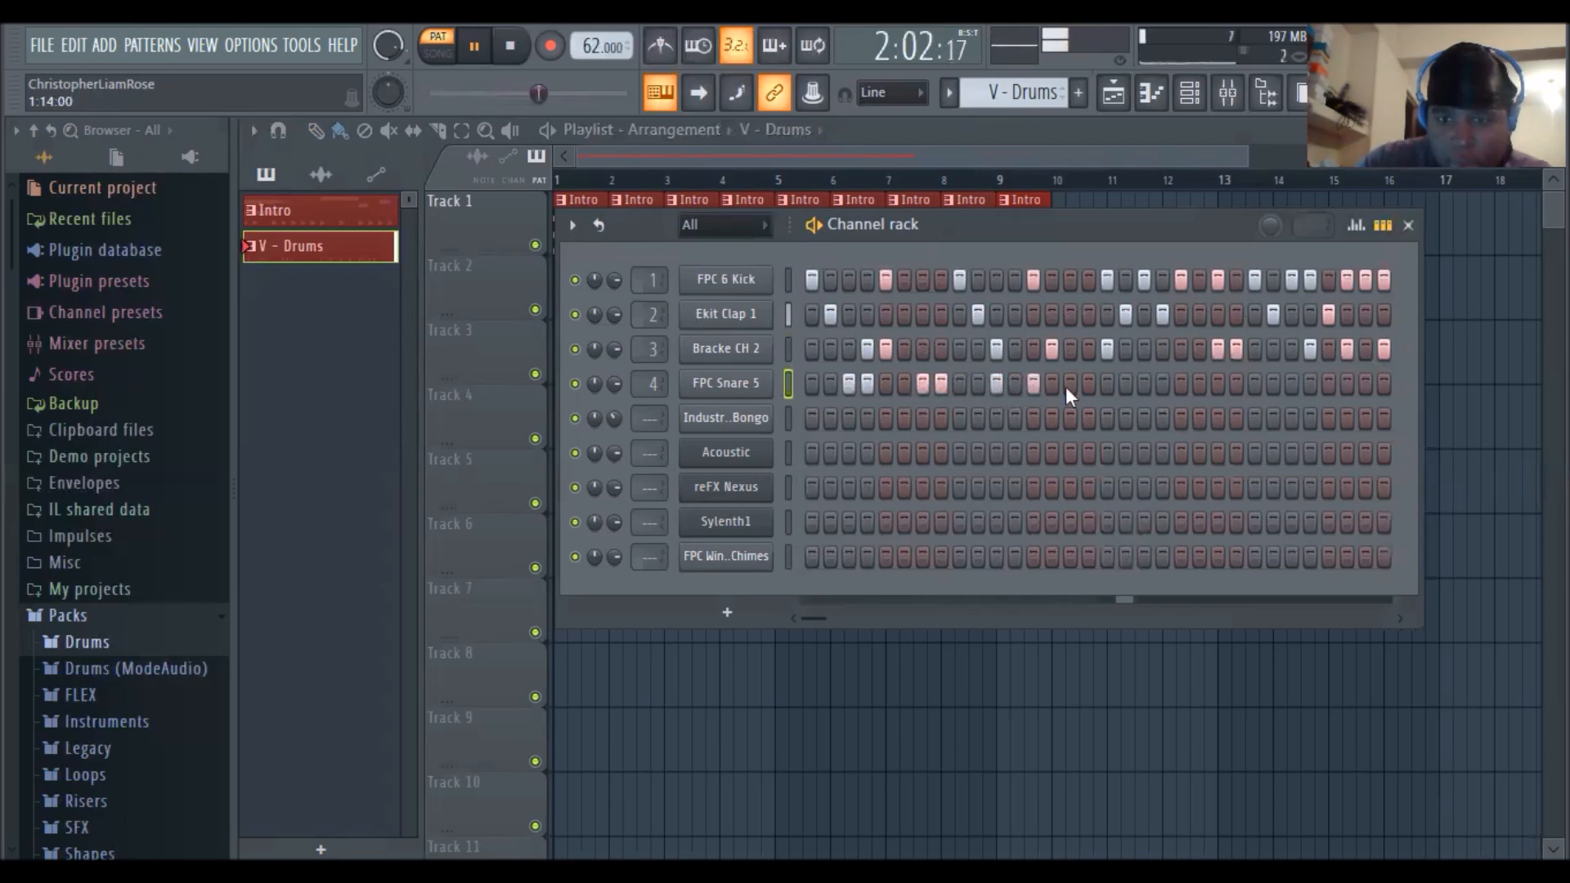
pyautogui.click(1144, 385)
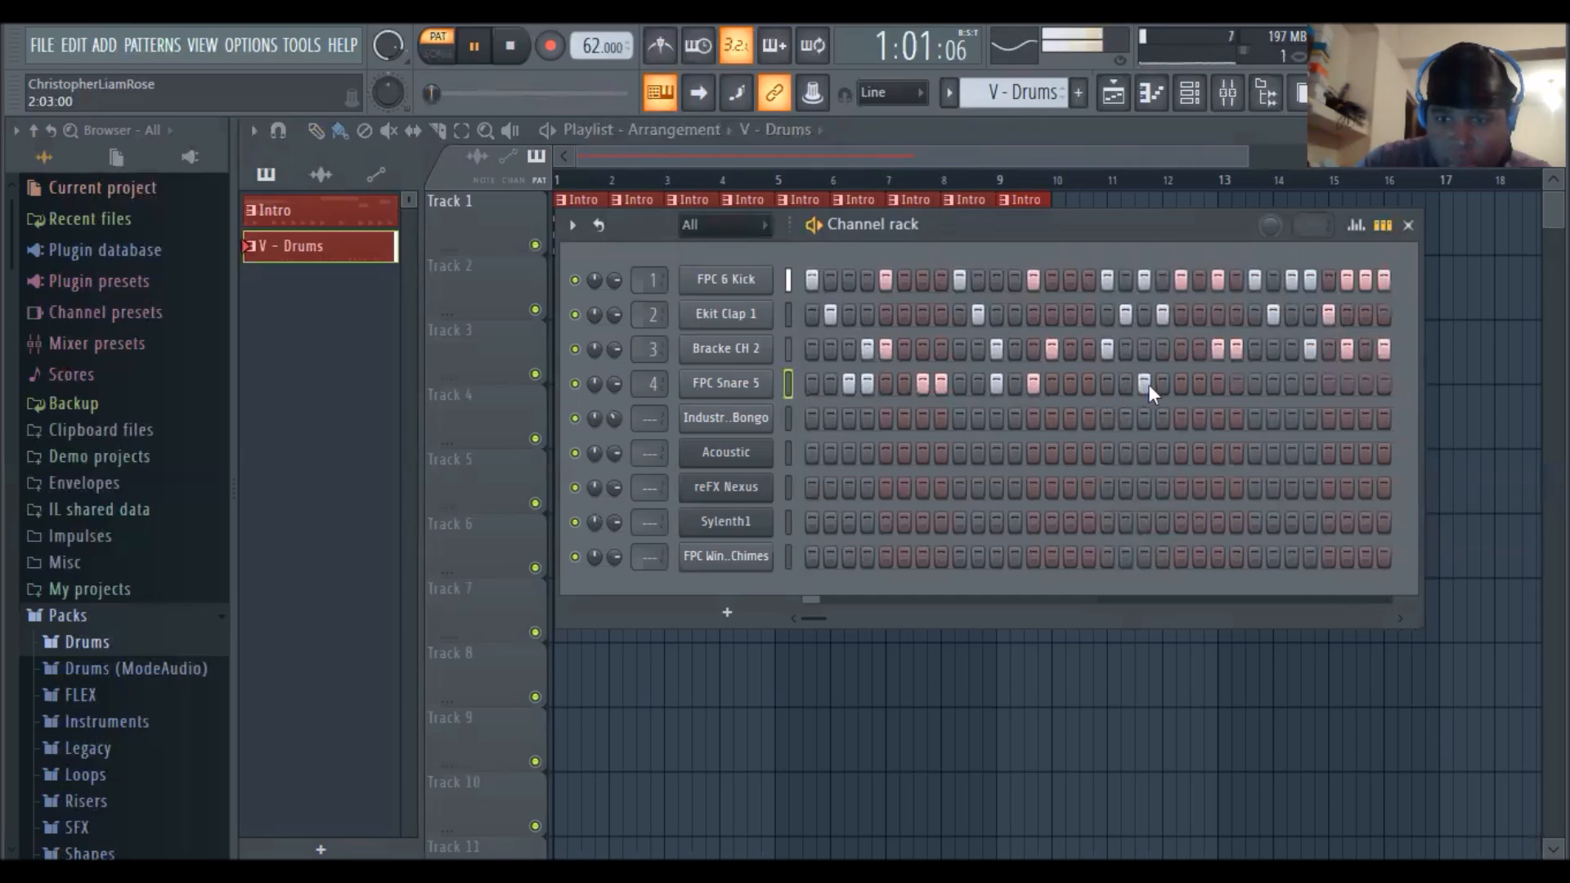
pyautogui.click(1163, 384)
pyautogui.click(1255, 384)
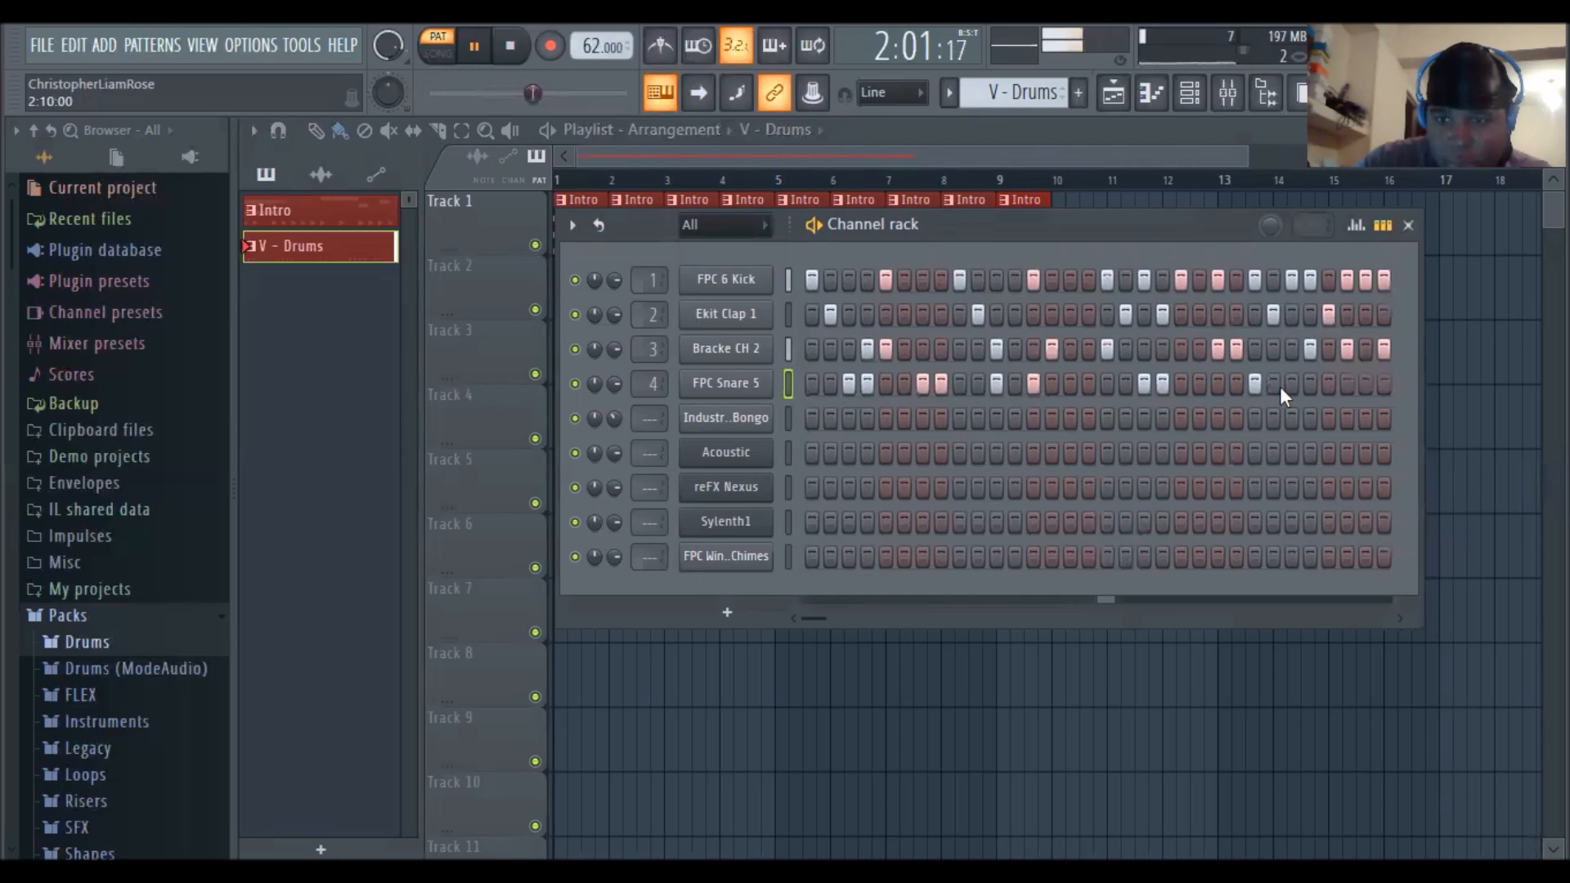
pyautogui.click(1292, 384)
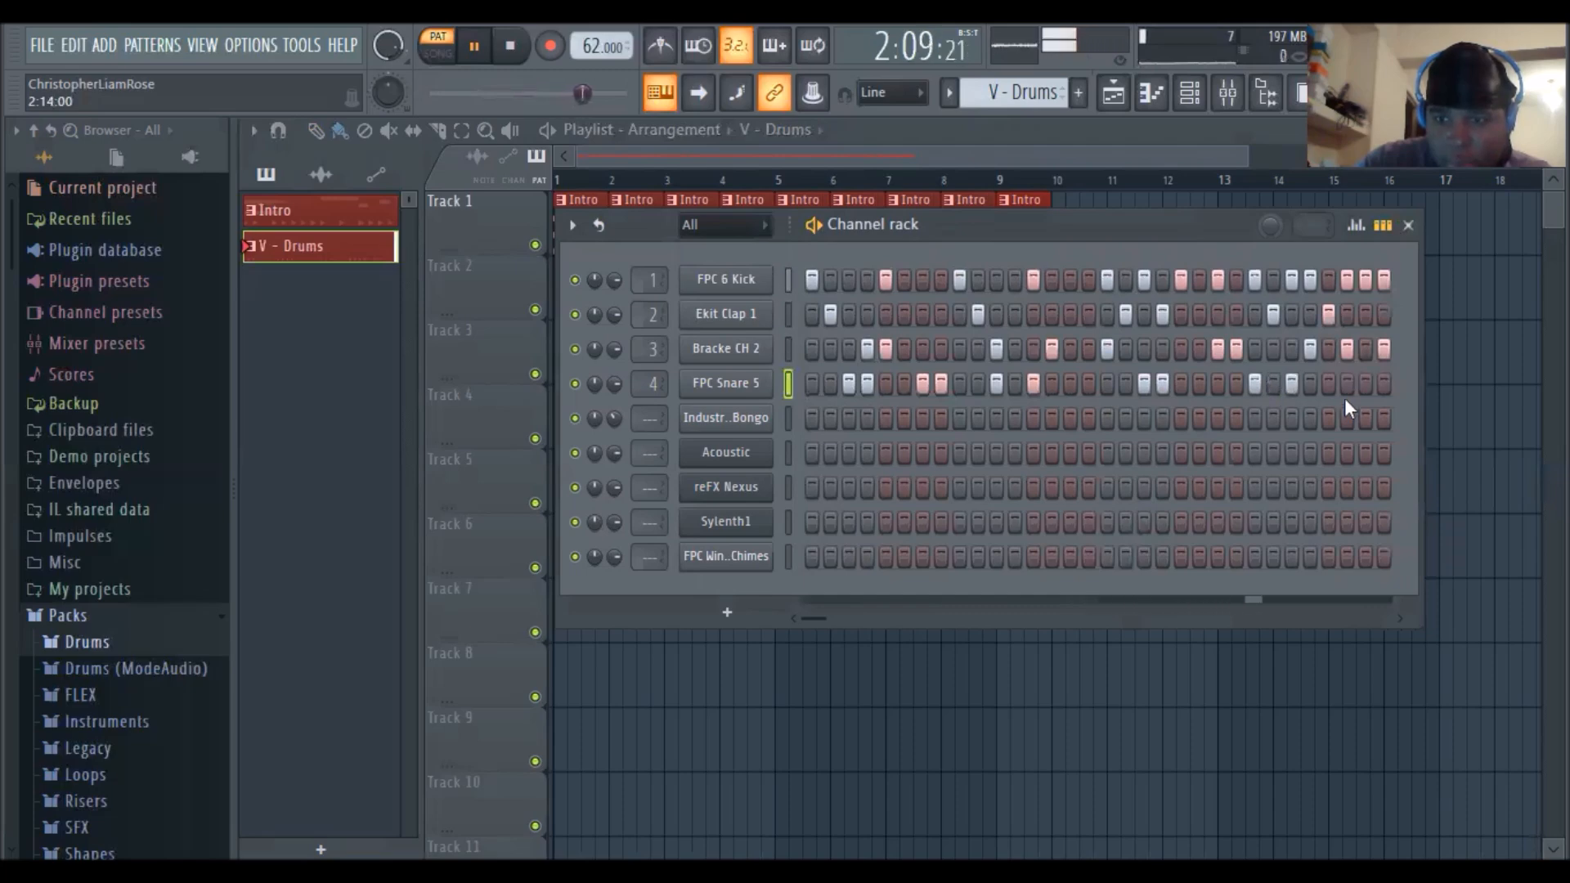
# Add FPC Snare 5 hits on steps 22, 24, 28 and 31, and remove the one on step 25
pyautogui.click(1199, 383)
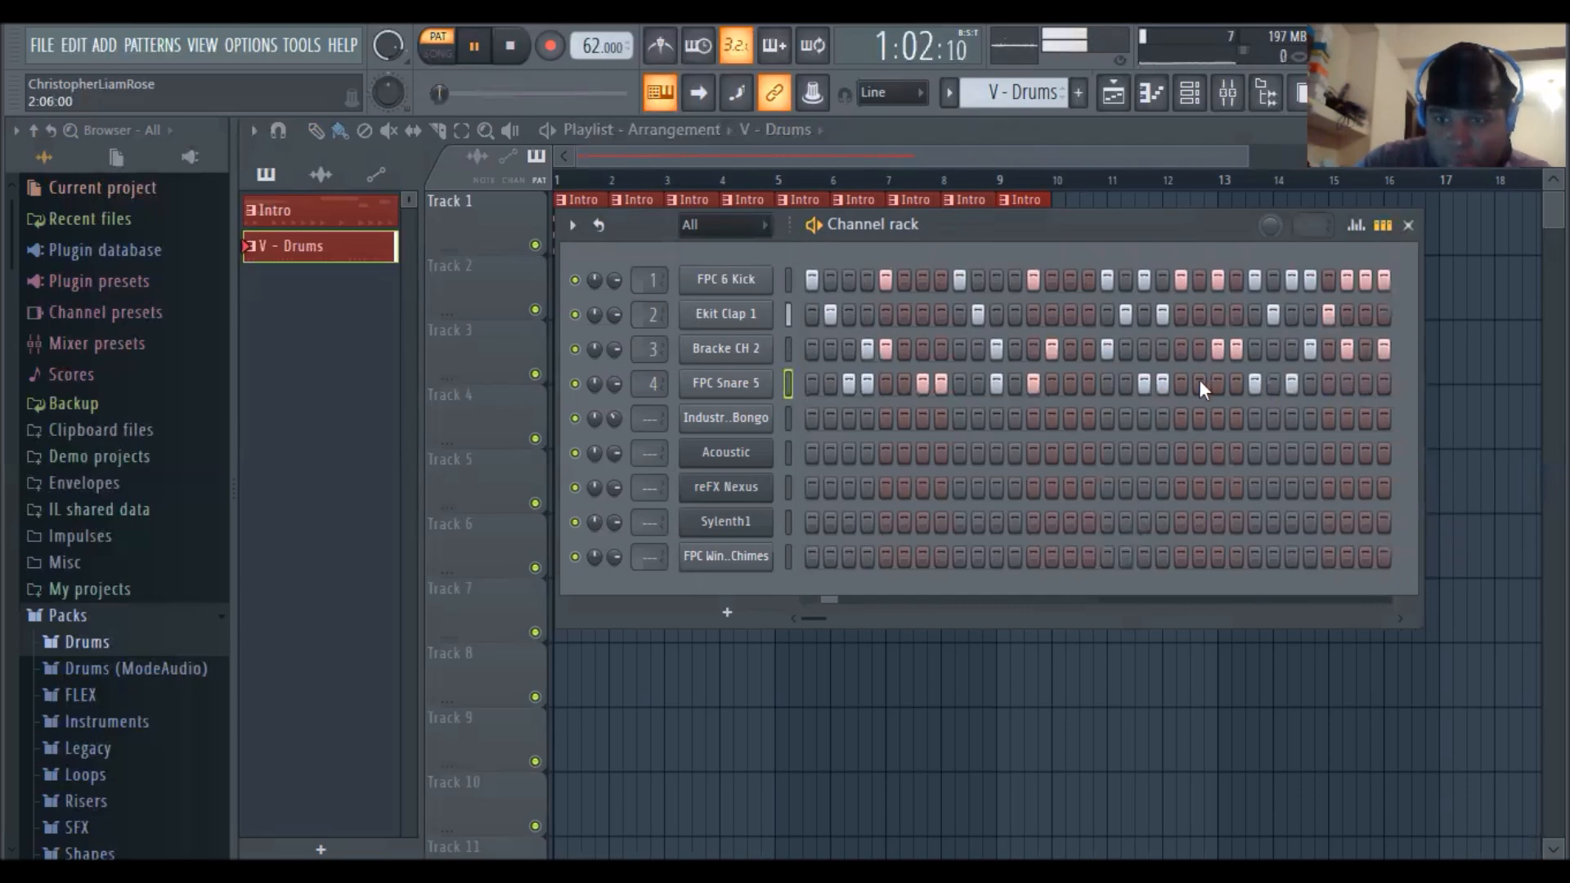
pyautogui.click(1233, 384)
pyautogui.click(1254, 384)
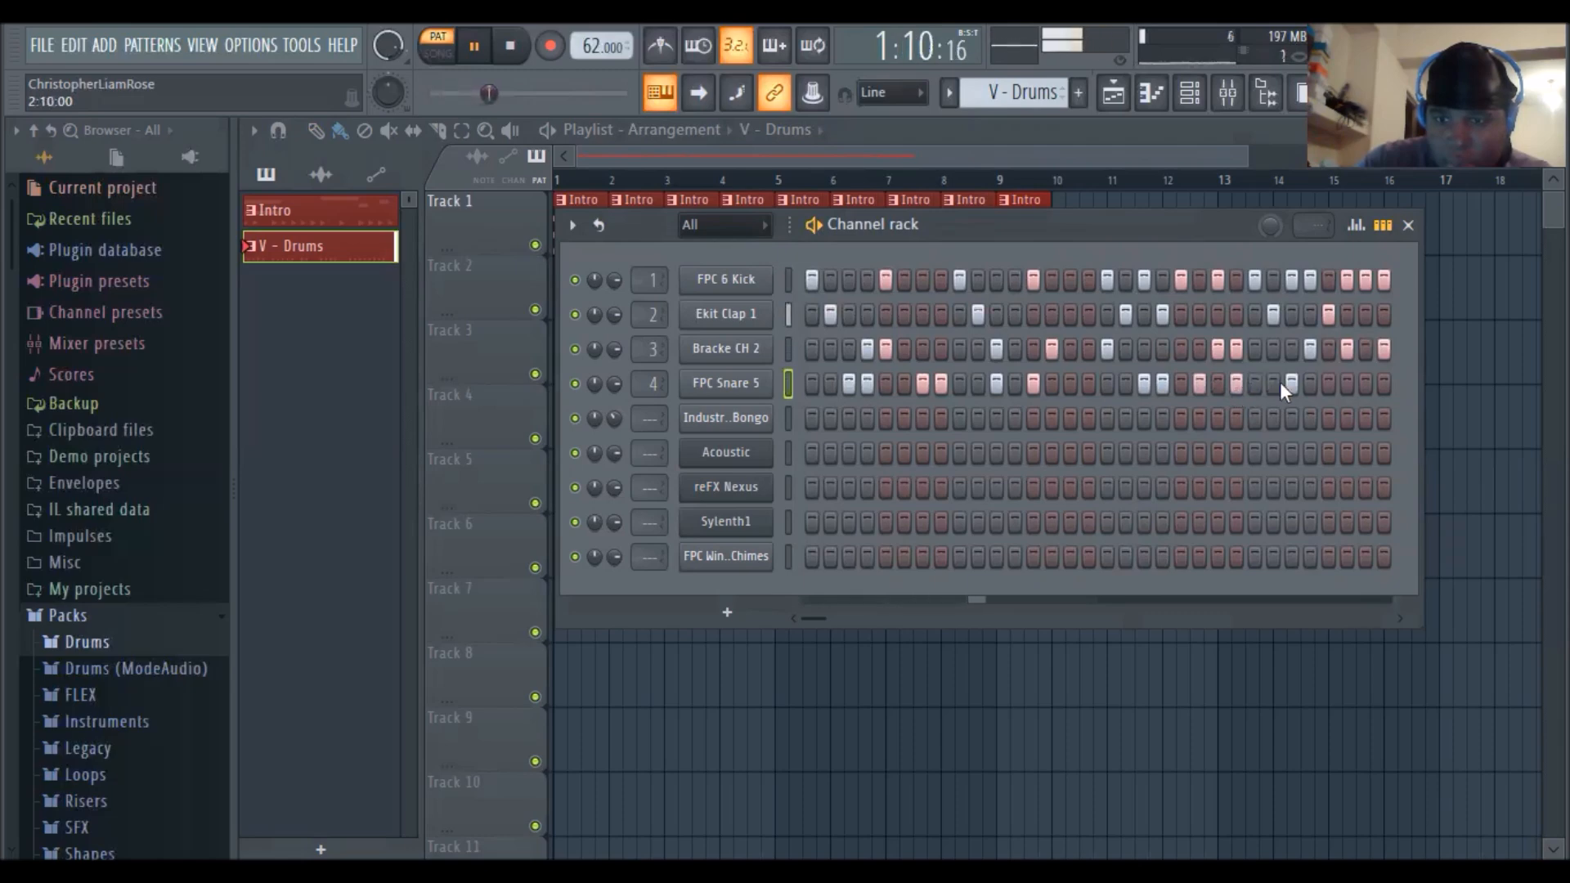
pyautogui.click(1308, 383)
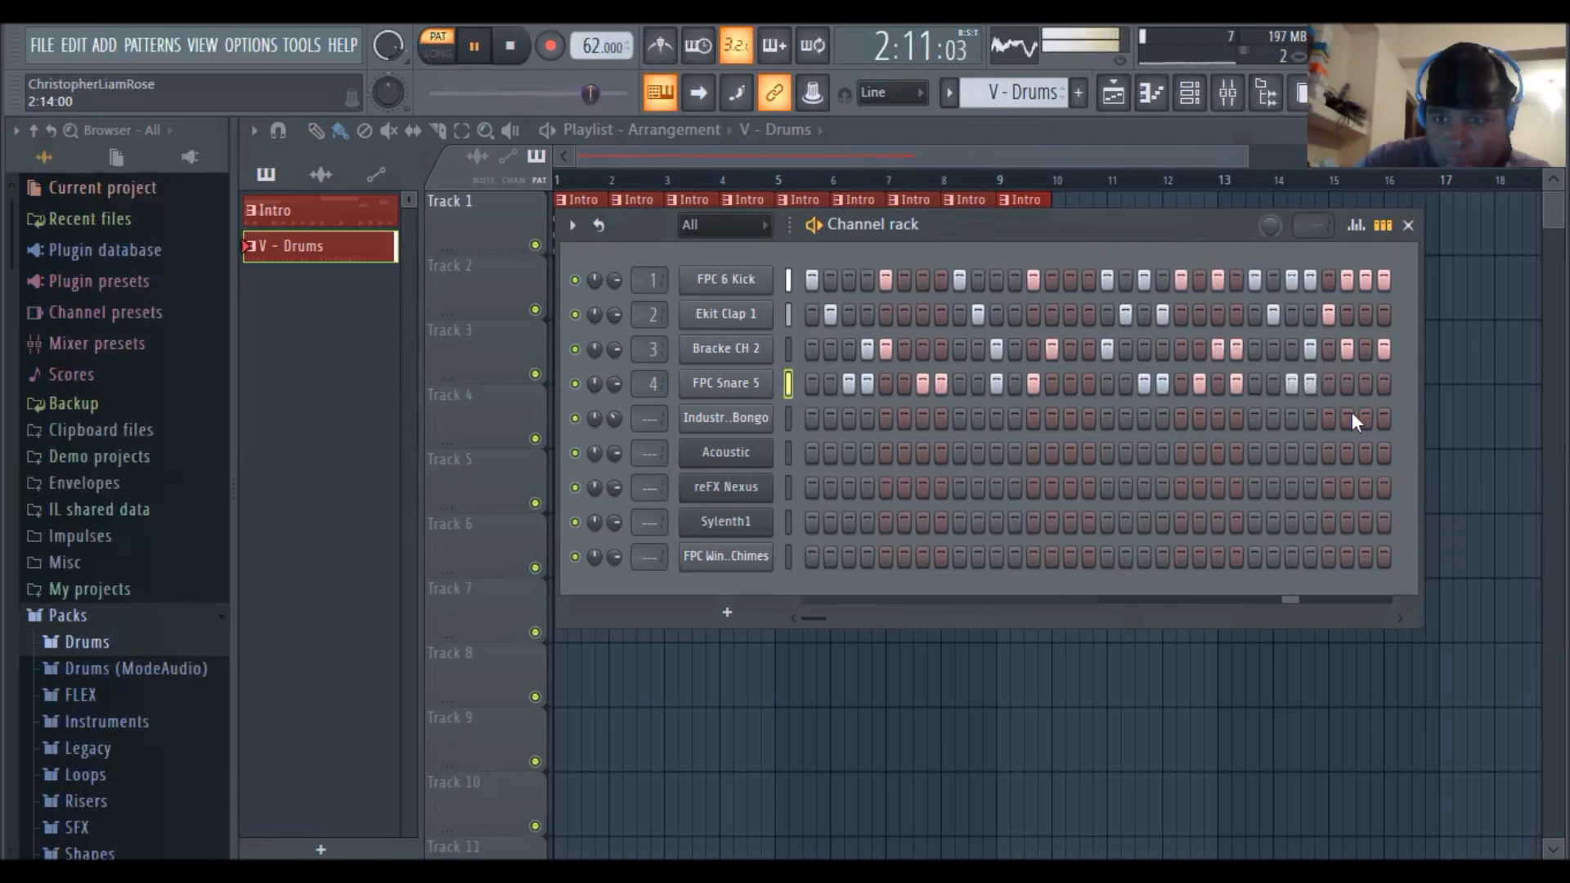
pyautogui.click(1365, 383)
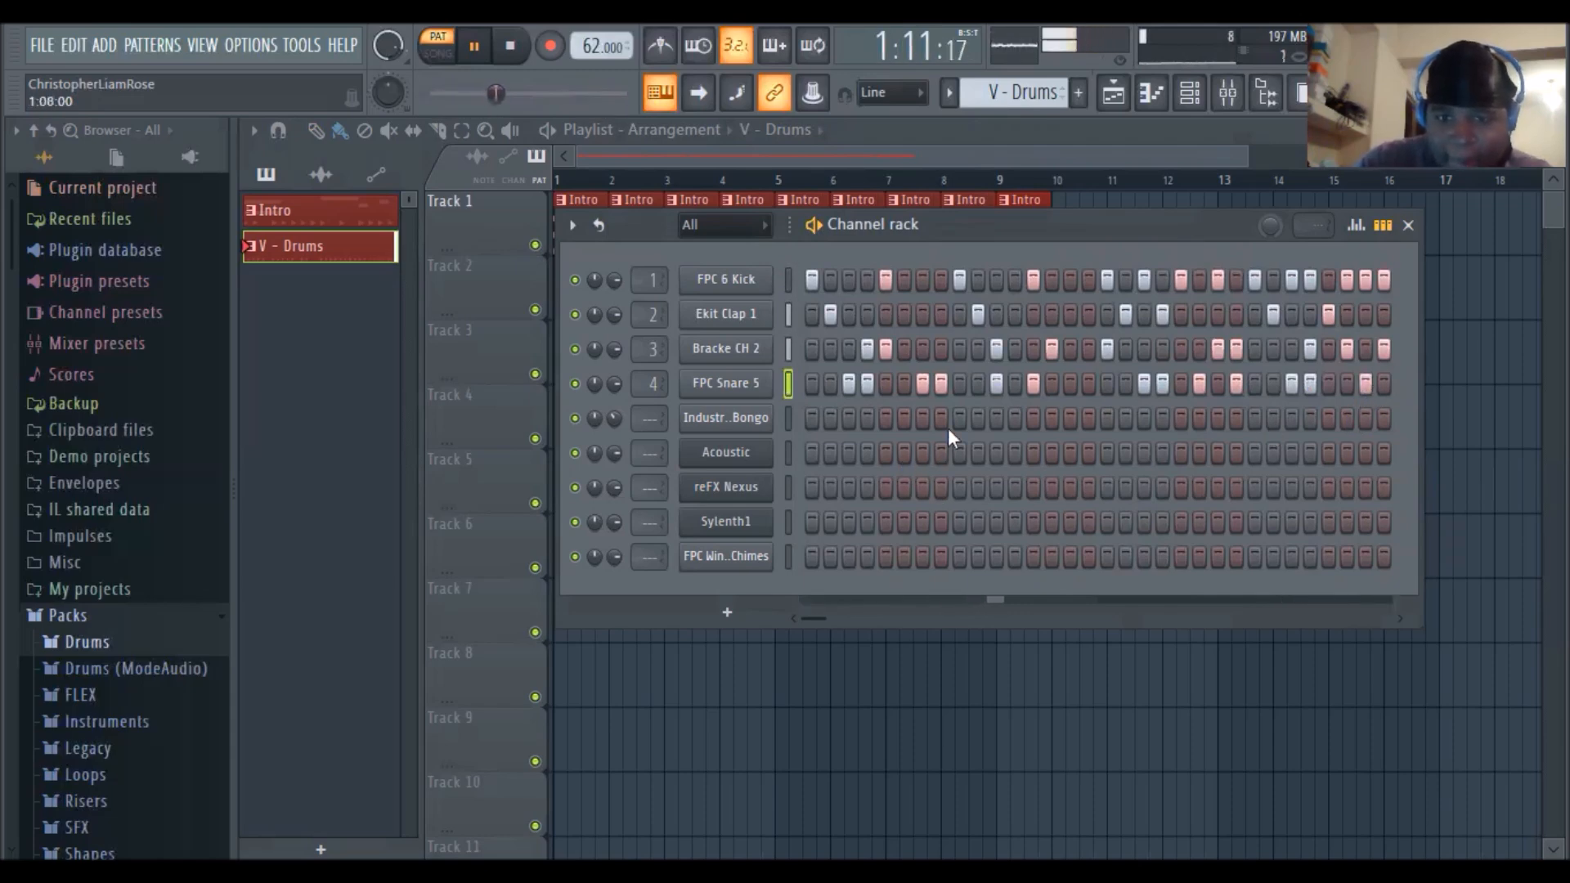
# Program Industr..Bongo hits on steps 7, 10, 13, 16, 20, 23 and 26, and stop playback
pyautogui.click(923, 418)
pyautogui.click(978, 418)
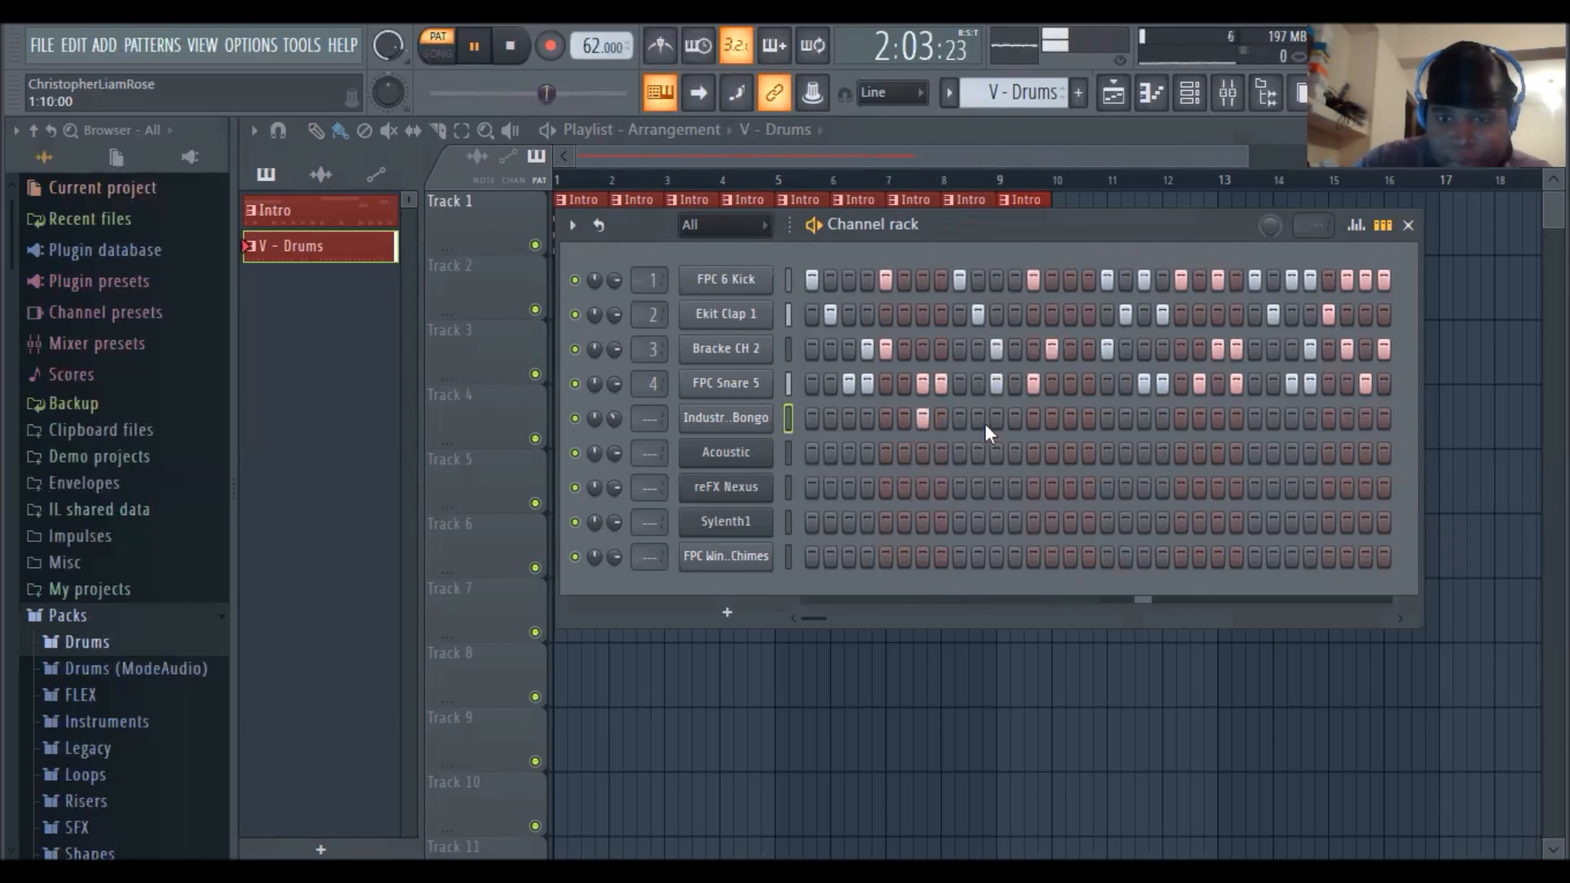
pyautogui.click(1032, 418)
pyautogui.click(1088, 418)
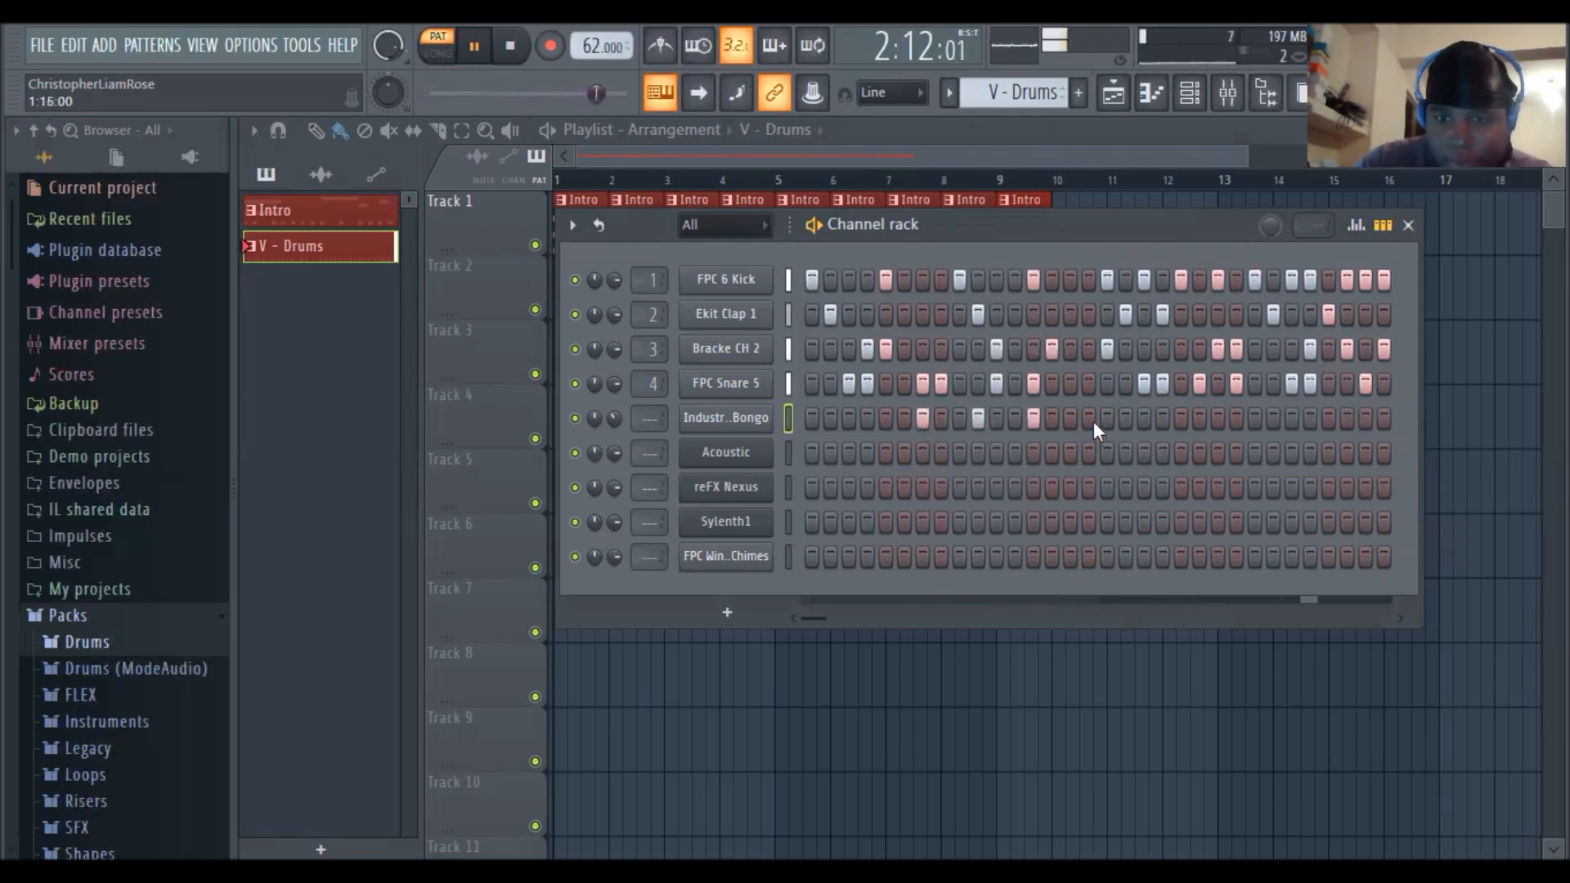
pyautogui.click(1161, 419)
pyautogui.click(1218, 419)
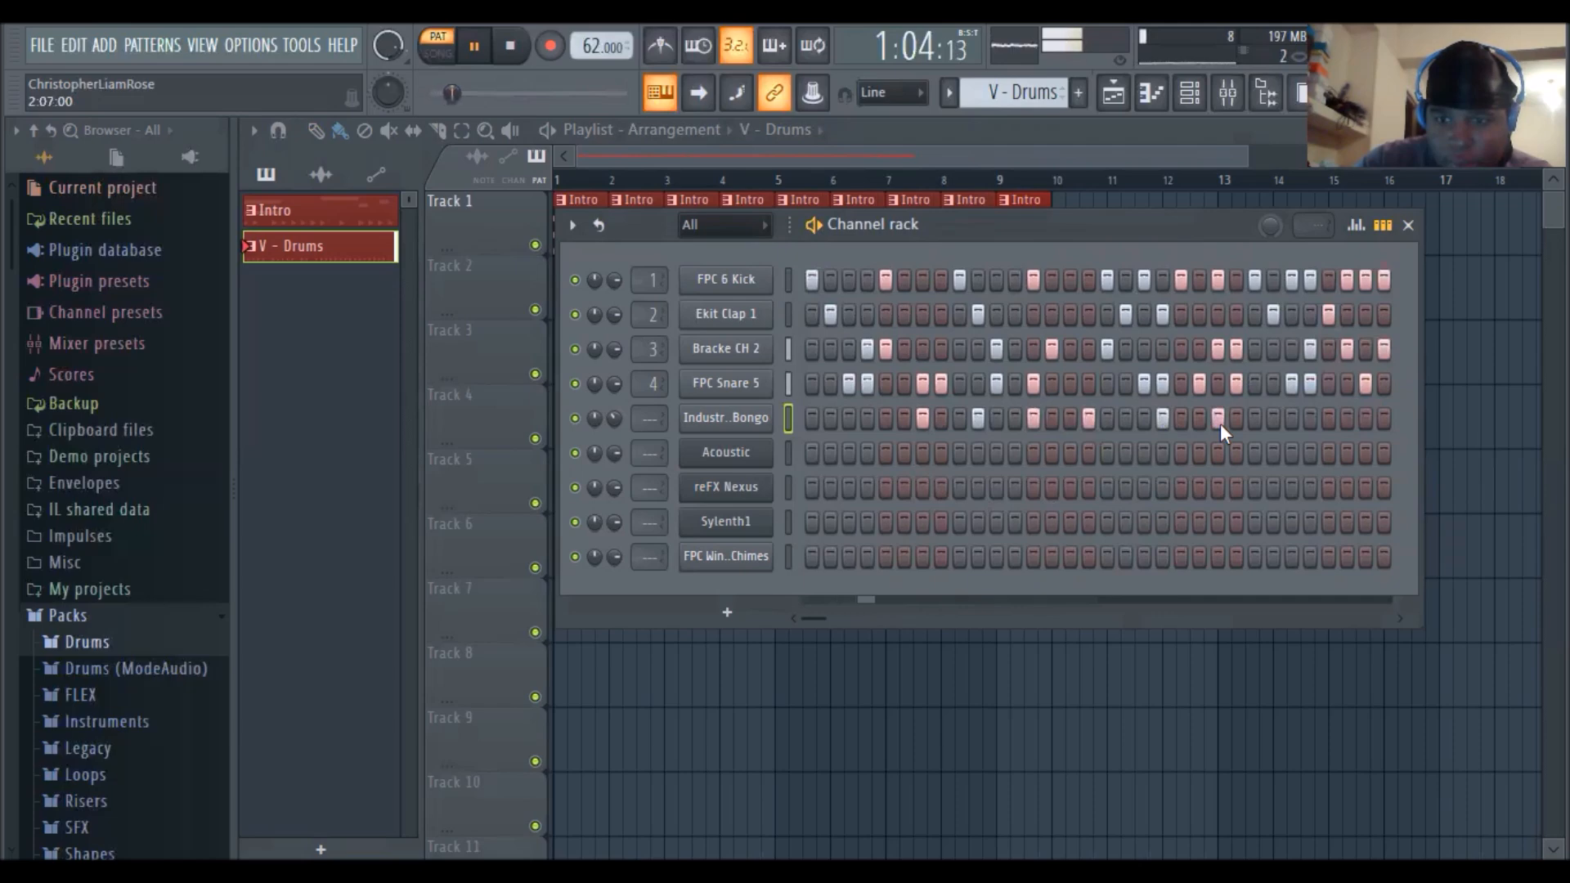
pyautogui.click(1274, 419)
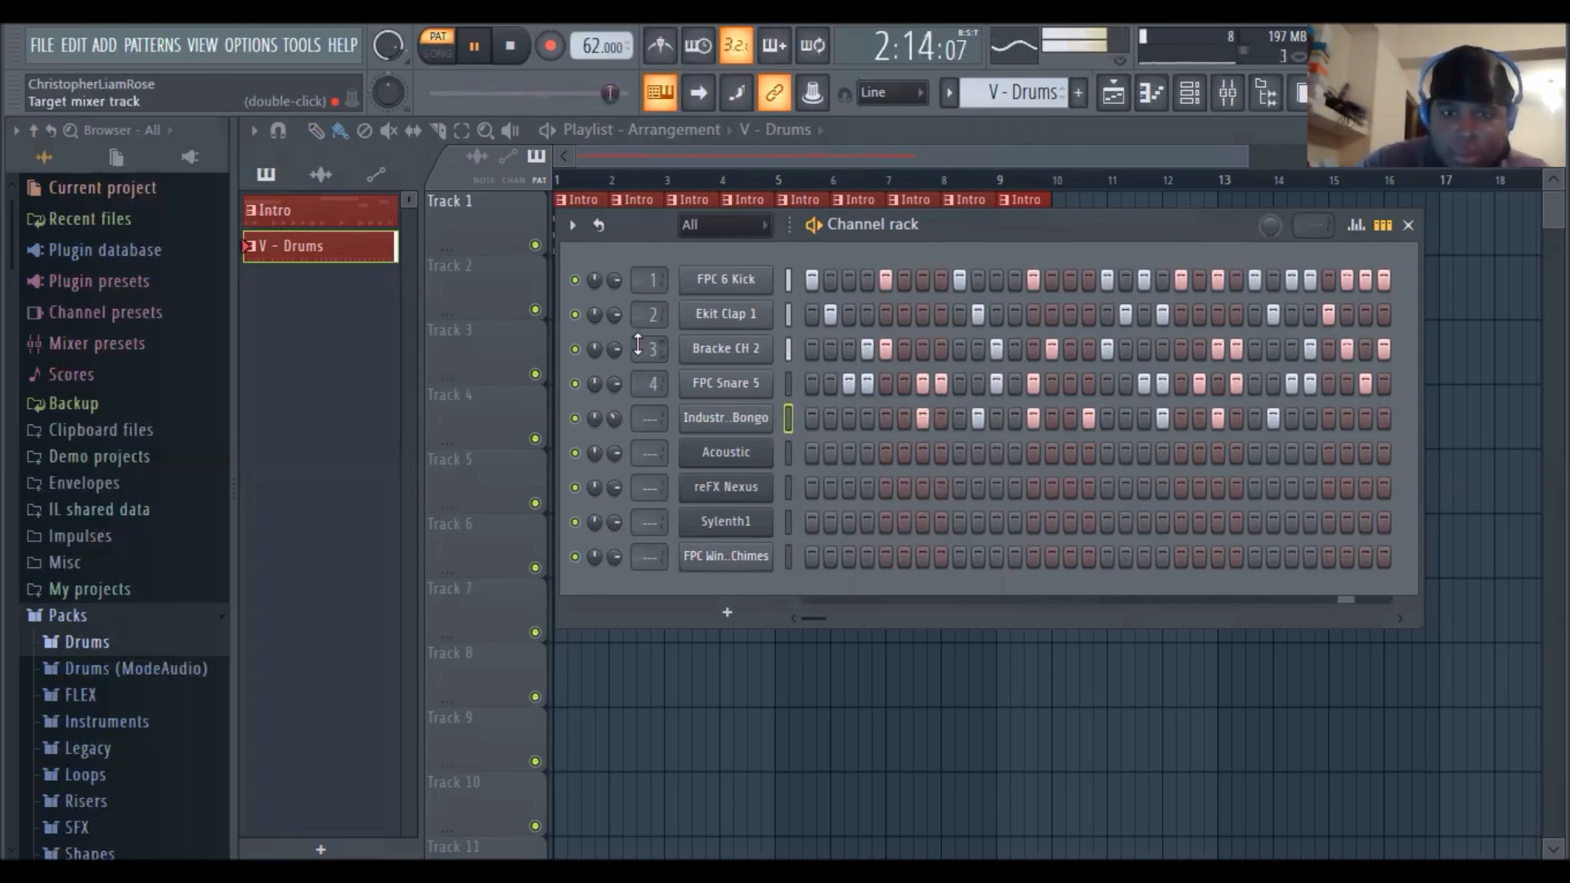
pyautogui.click(513, 56)
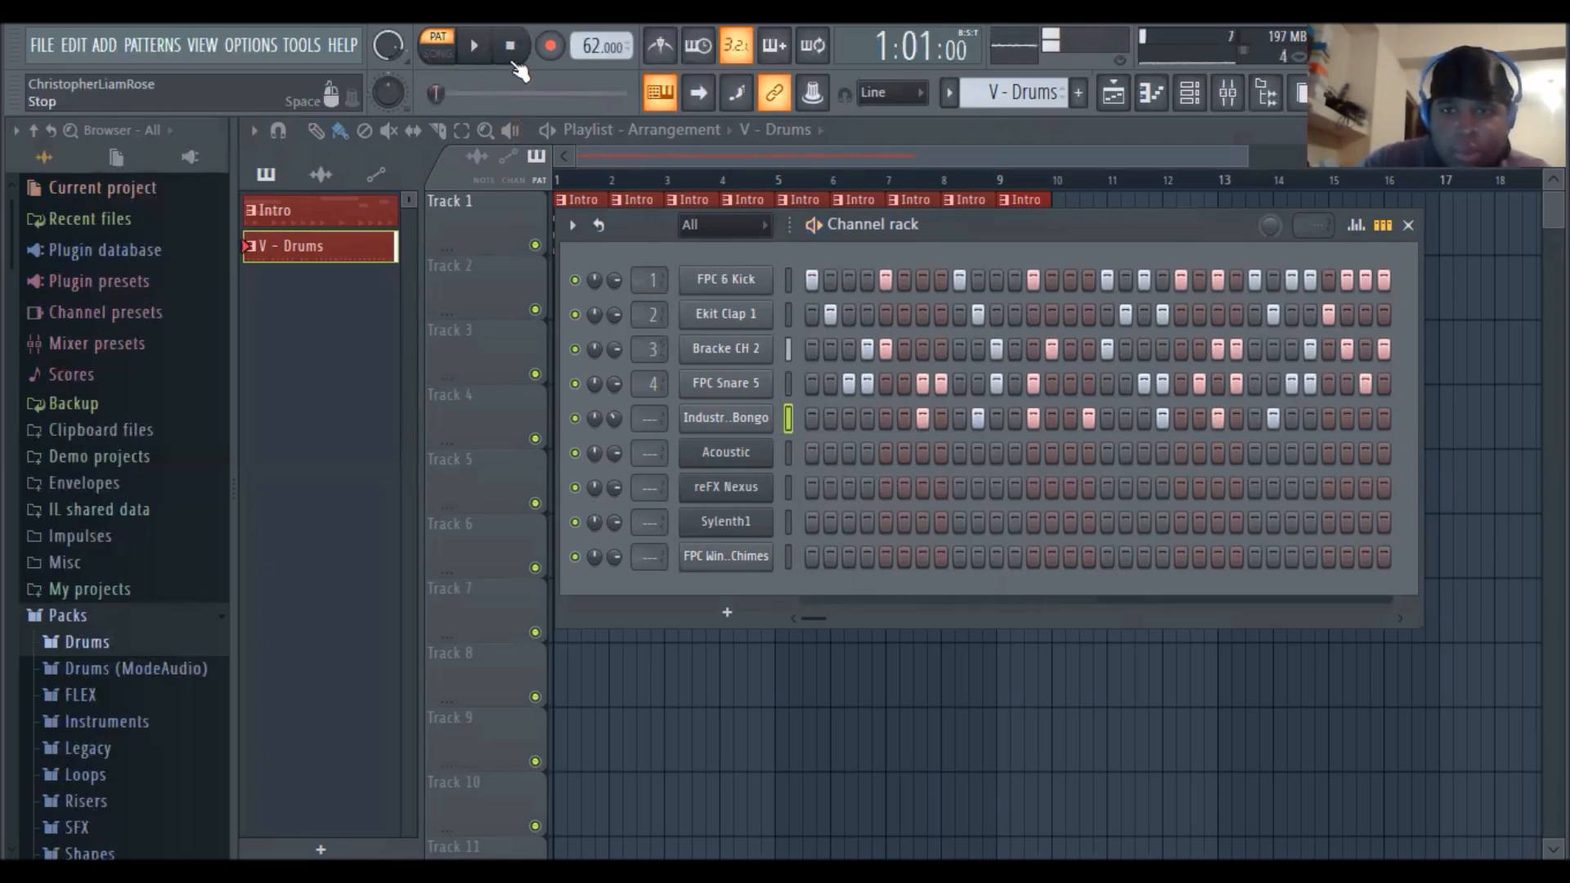
# Place the V - Drums pattern at bar 10 on Track 2 of the playlist and duplicate it into eight back-to-back clips
pyautogui.click(1190, 93)
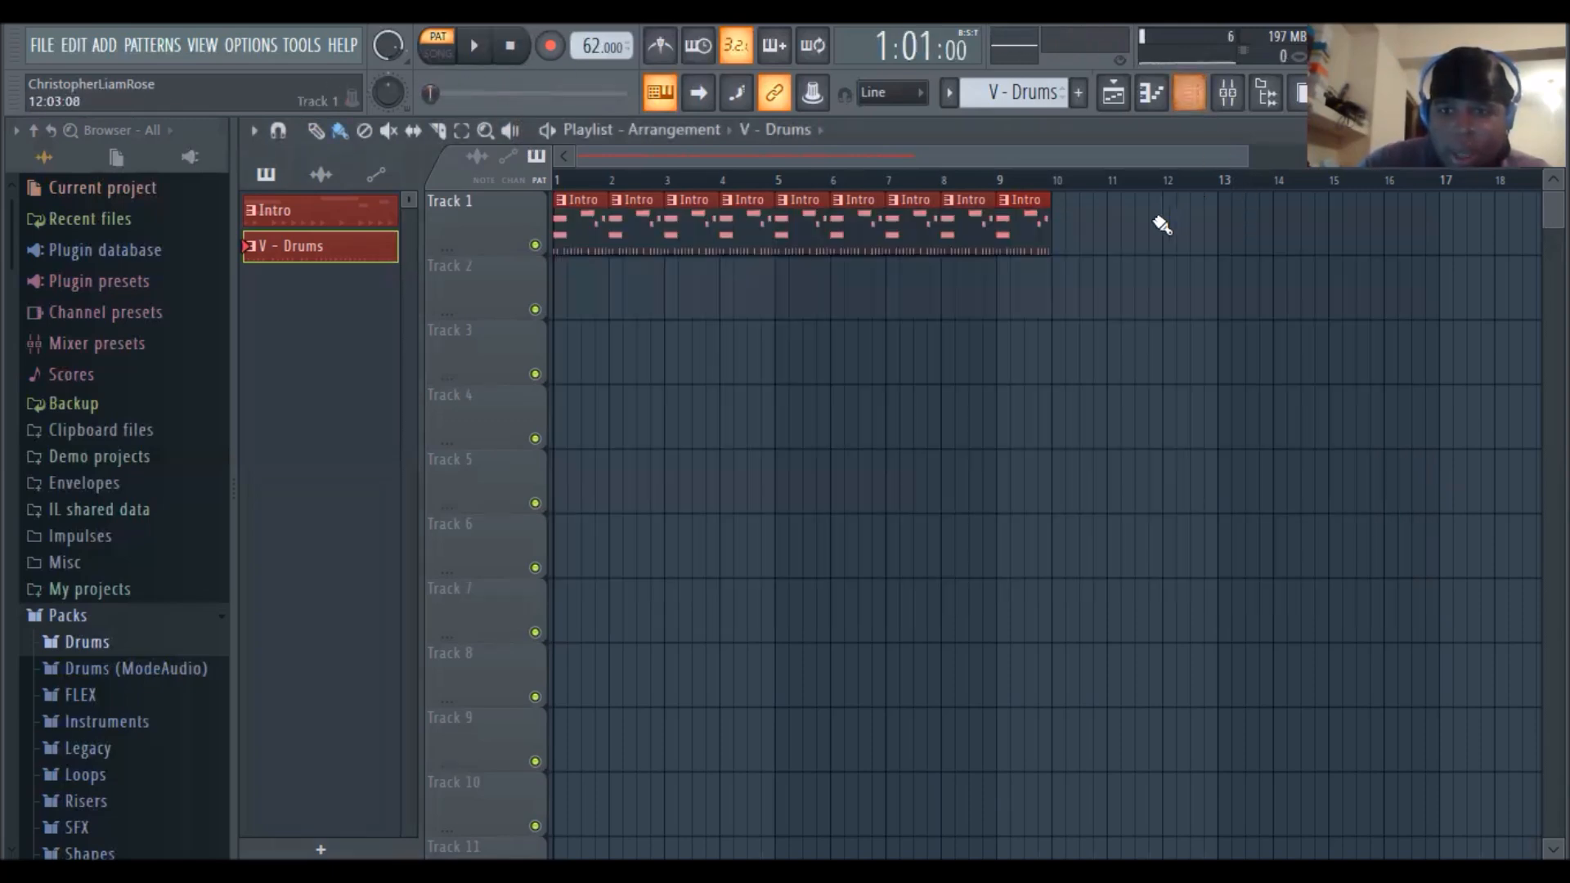
pyautogui.click(1066, 290)
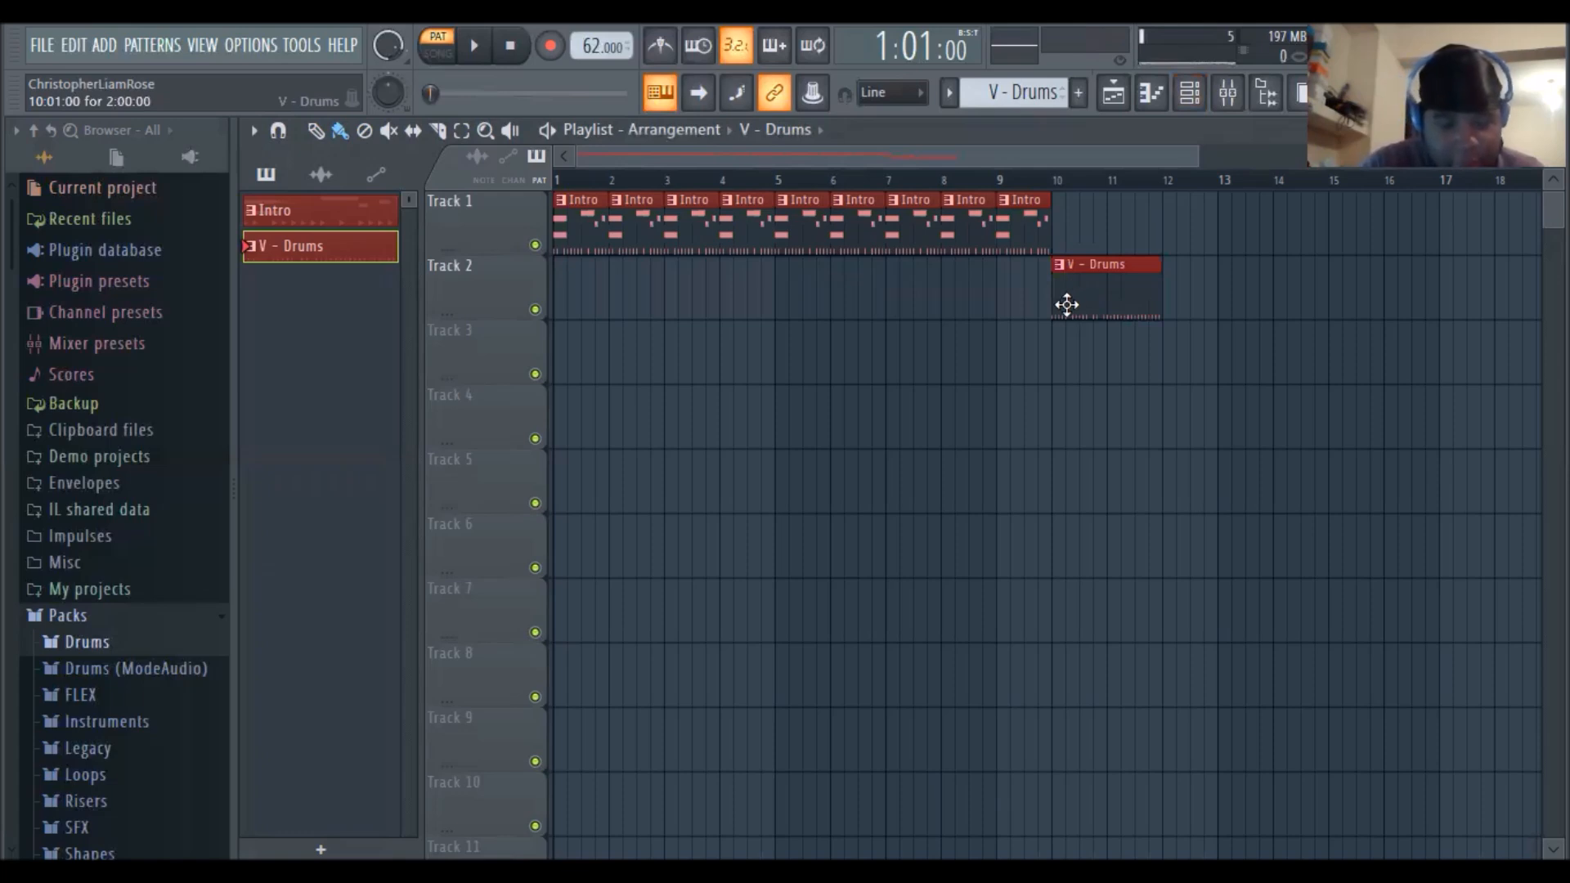
pyautogui.hotkey('ctrl', 'b')
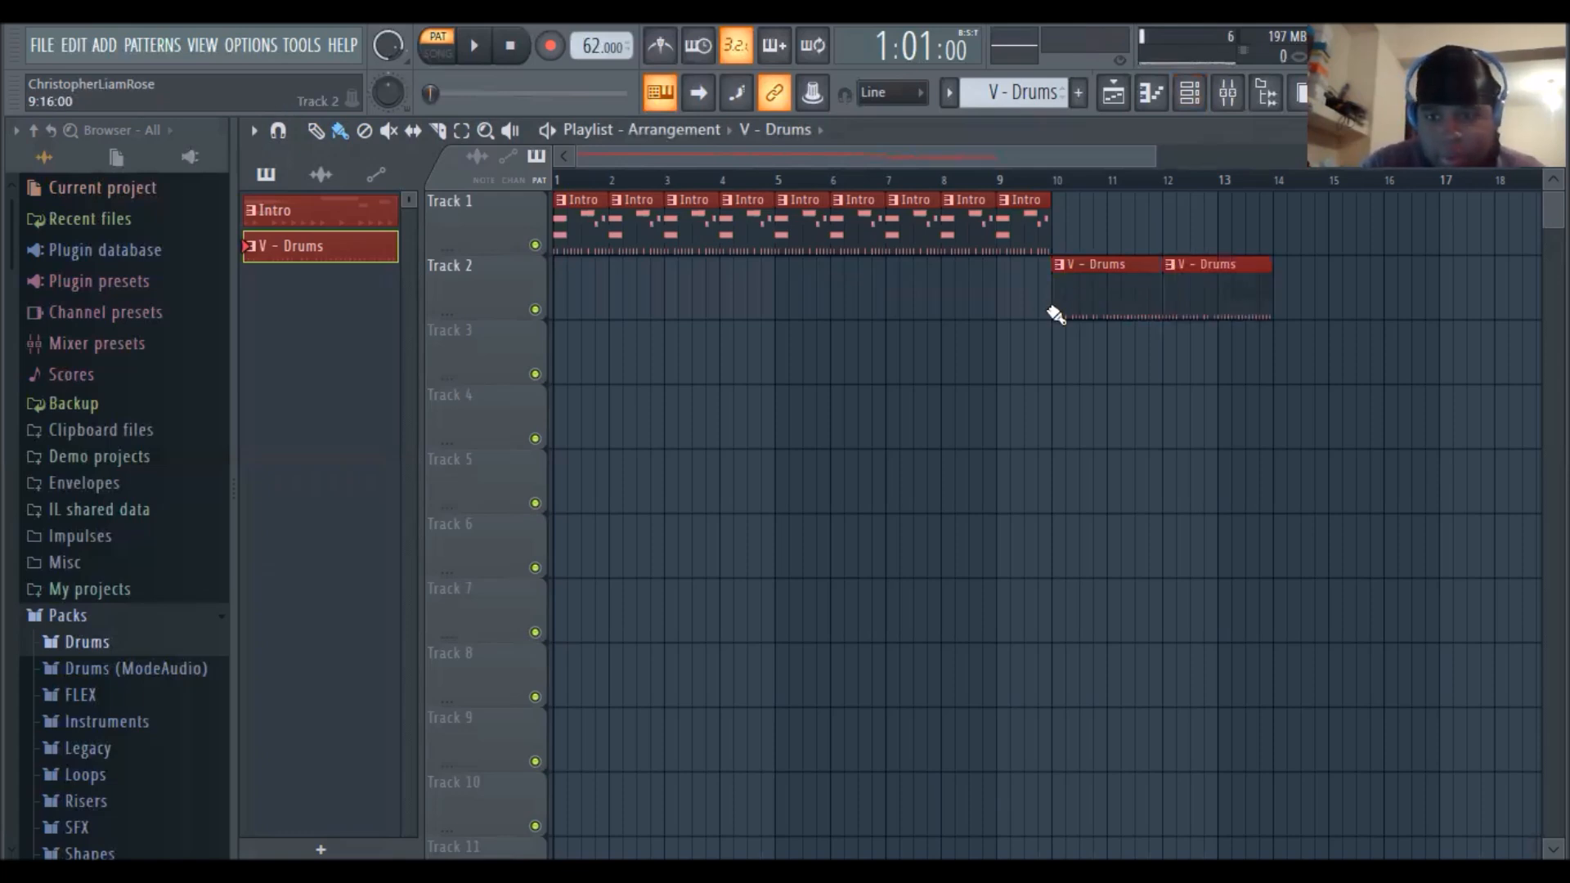
pyautogui.hotkey('ctrl', 'b')
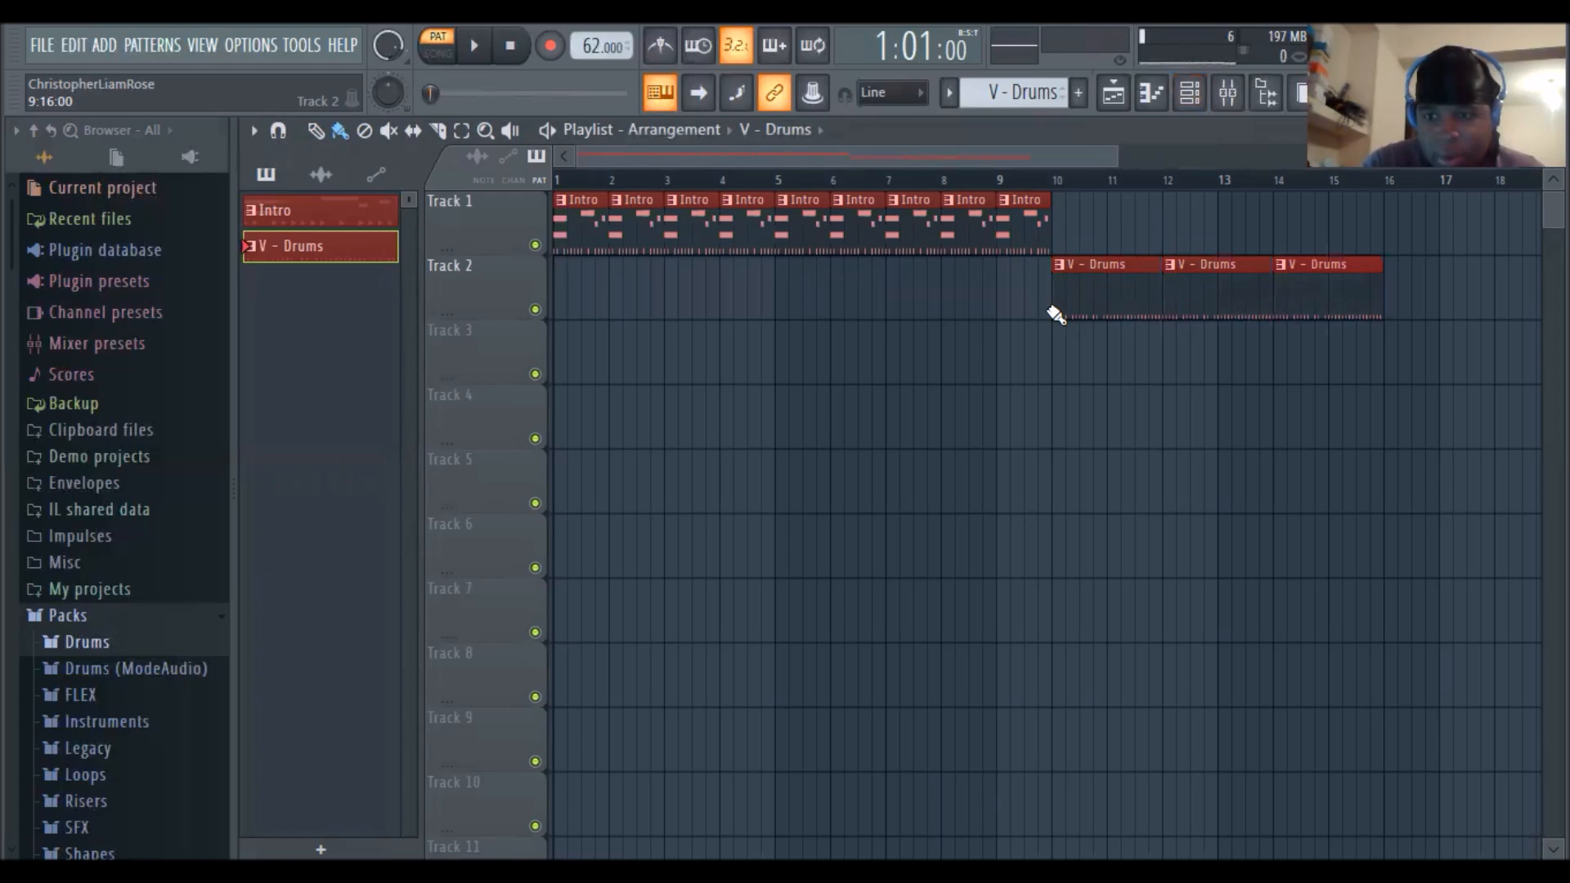
pyautogui.hotkey('ctrl', 'b')
pyautogui.hotkey('ctrl', 'b')
pyautogui.hotkey('ctrl', 'b')
pyautogui.hotkey('ctrl', 'b')
pyautogui.hotkey('ctrl', 'b')
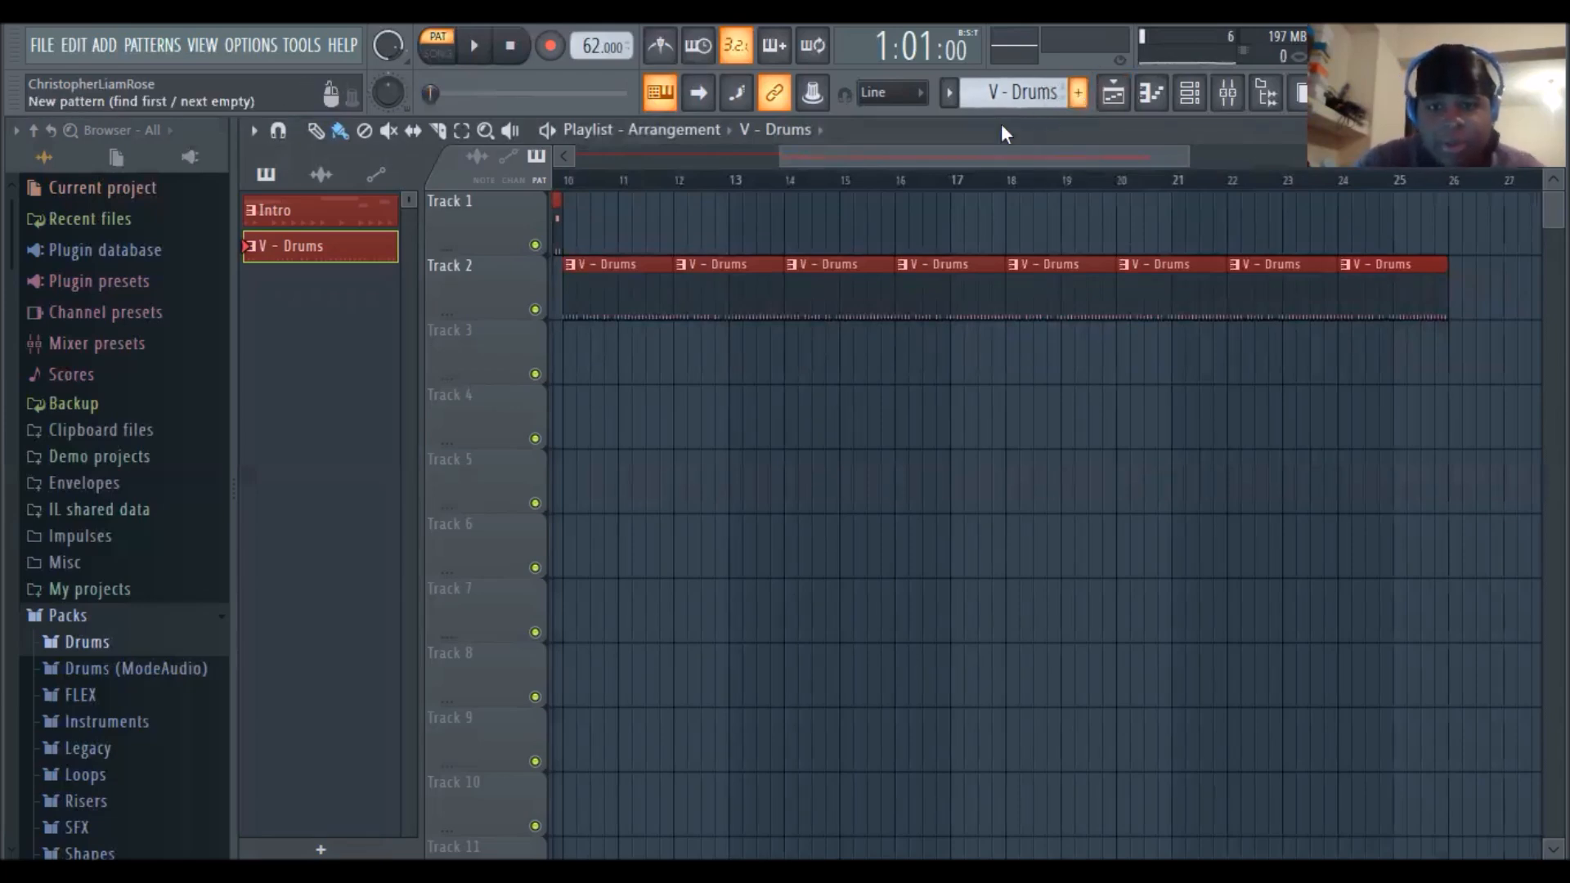
# Create a new pattern named V - Melody with the Dark Slate Blue color #332876
pyautogui.press('F4')
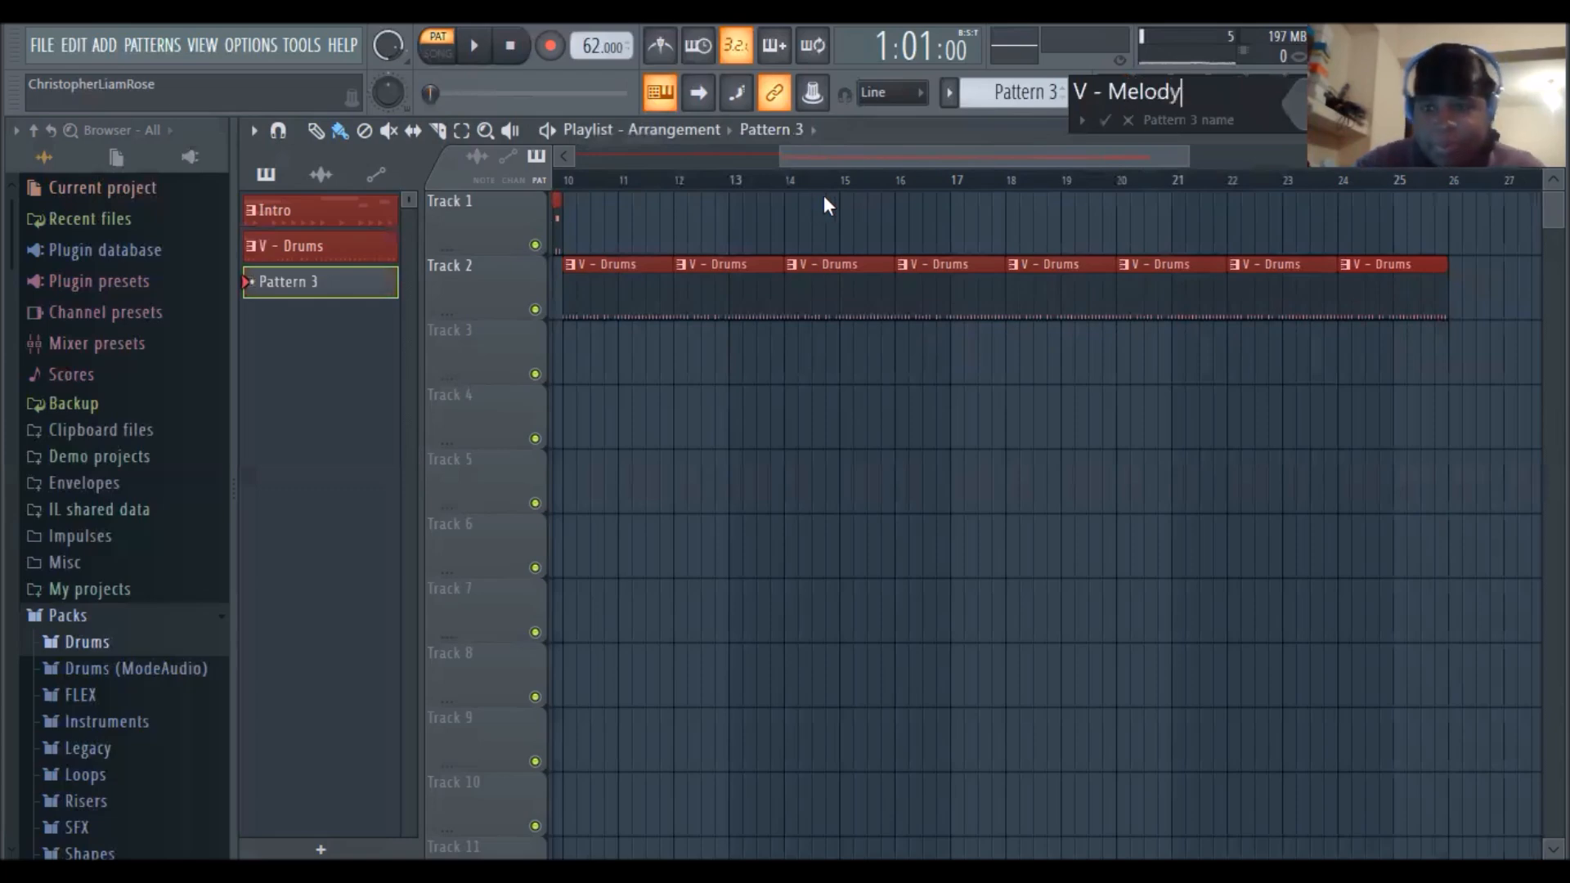
pyautogui.click(1294, 106)
pyautogui.click(1259, 334)
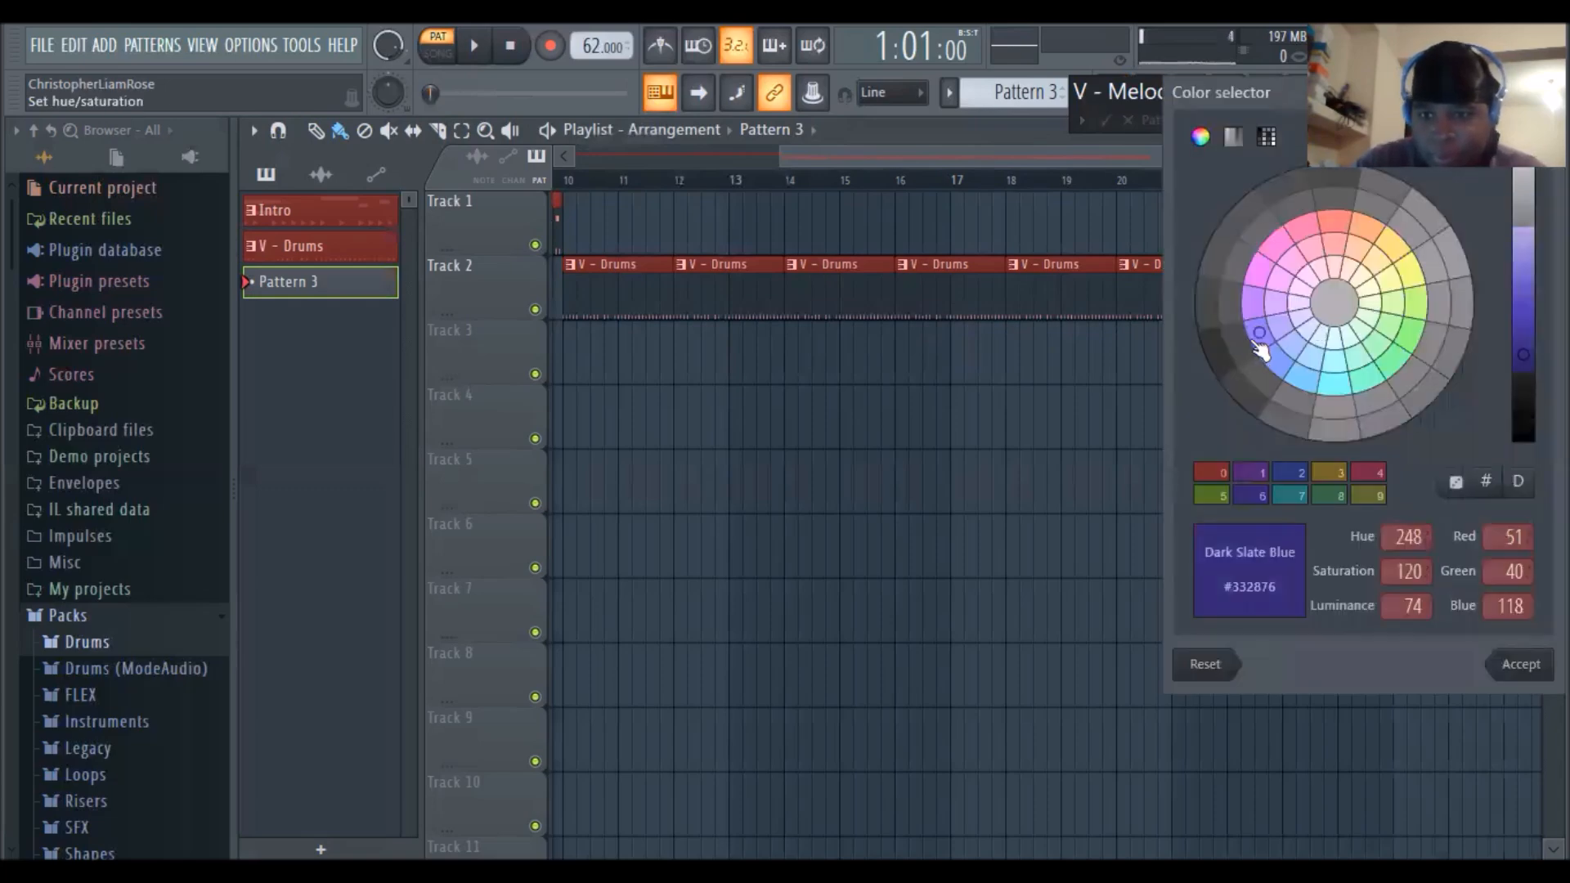
pyautogui.press('Return')
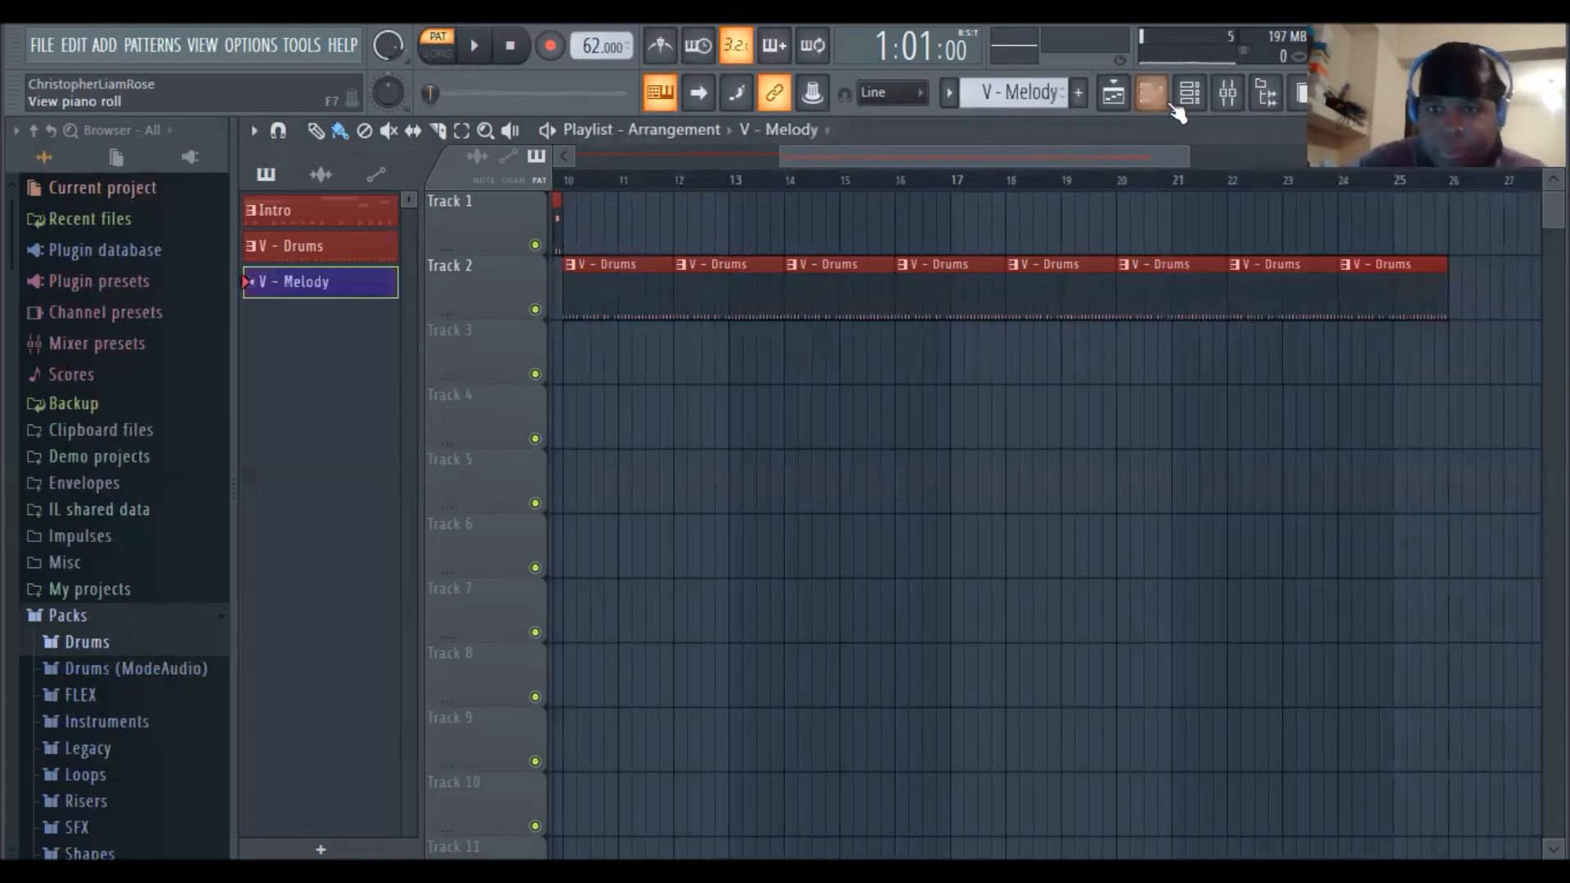
# In the reFX Nexus piano roll, draw one-beat A5 and G5 notes on beats 1 and 2 of bar 1, and play the pattern
pyautogui.click(1189, 92)
pyautogui.rightClick(736, 493)
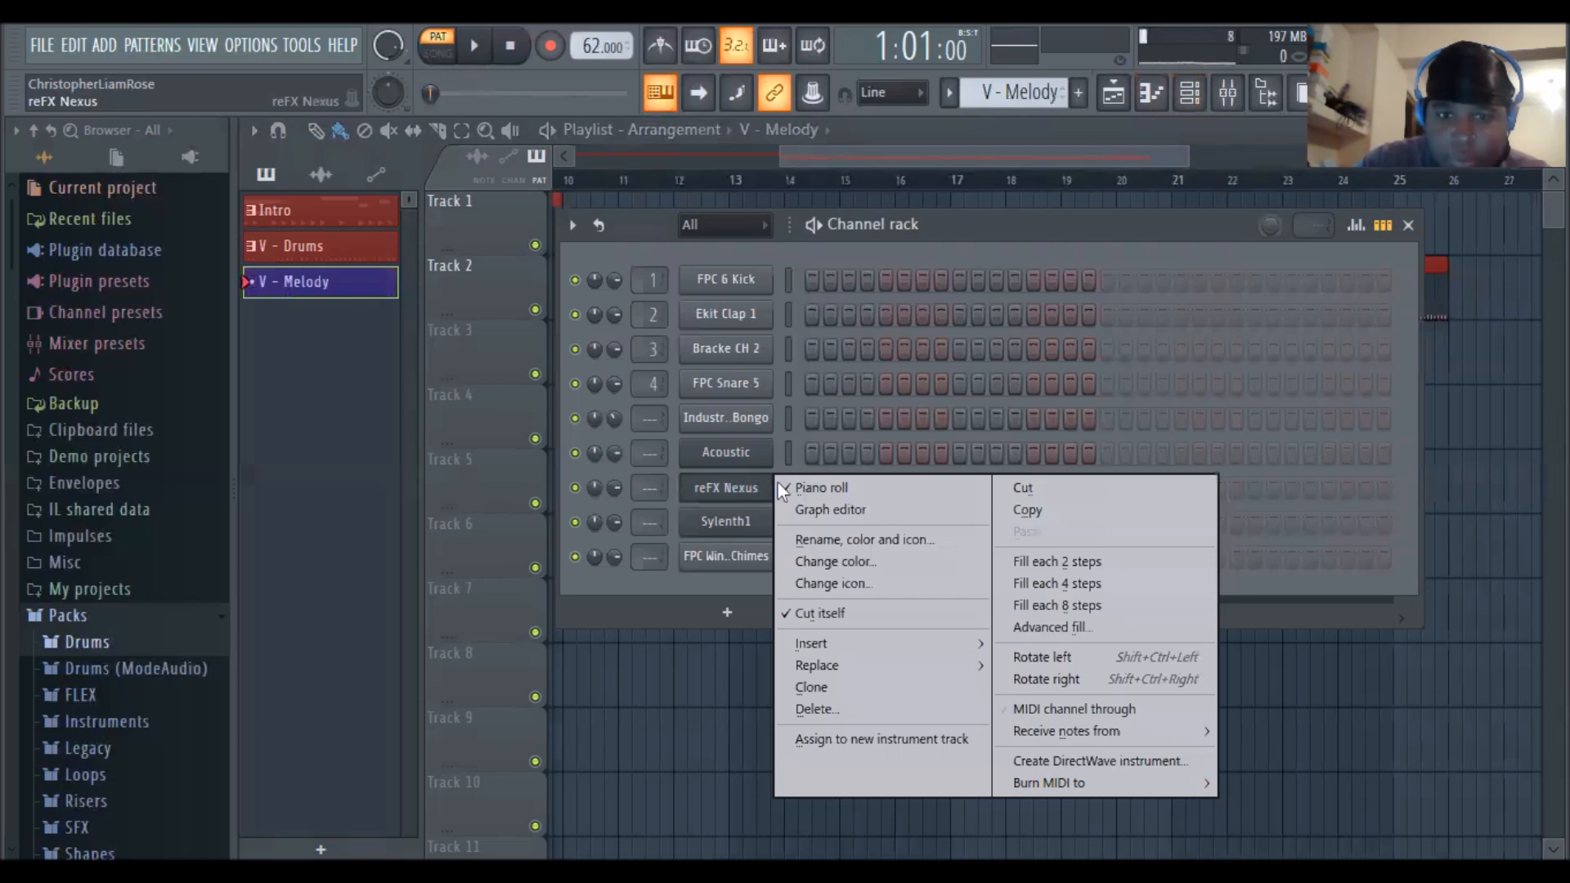
pyautogui.click(804, 487)
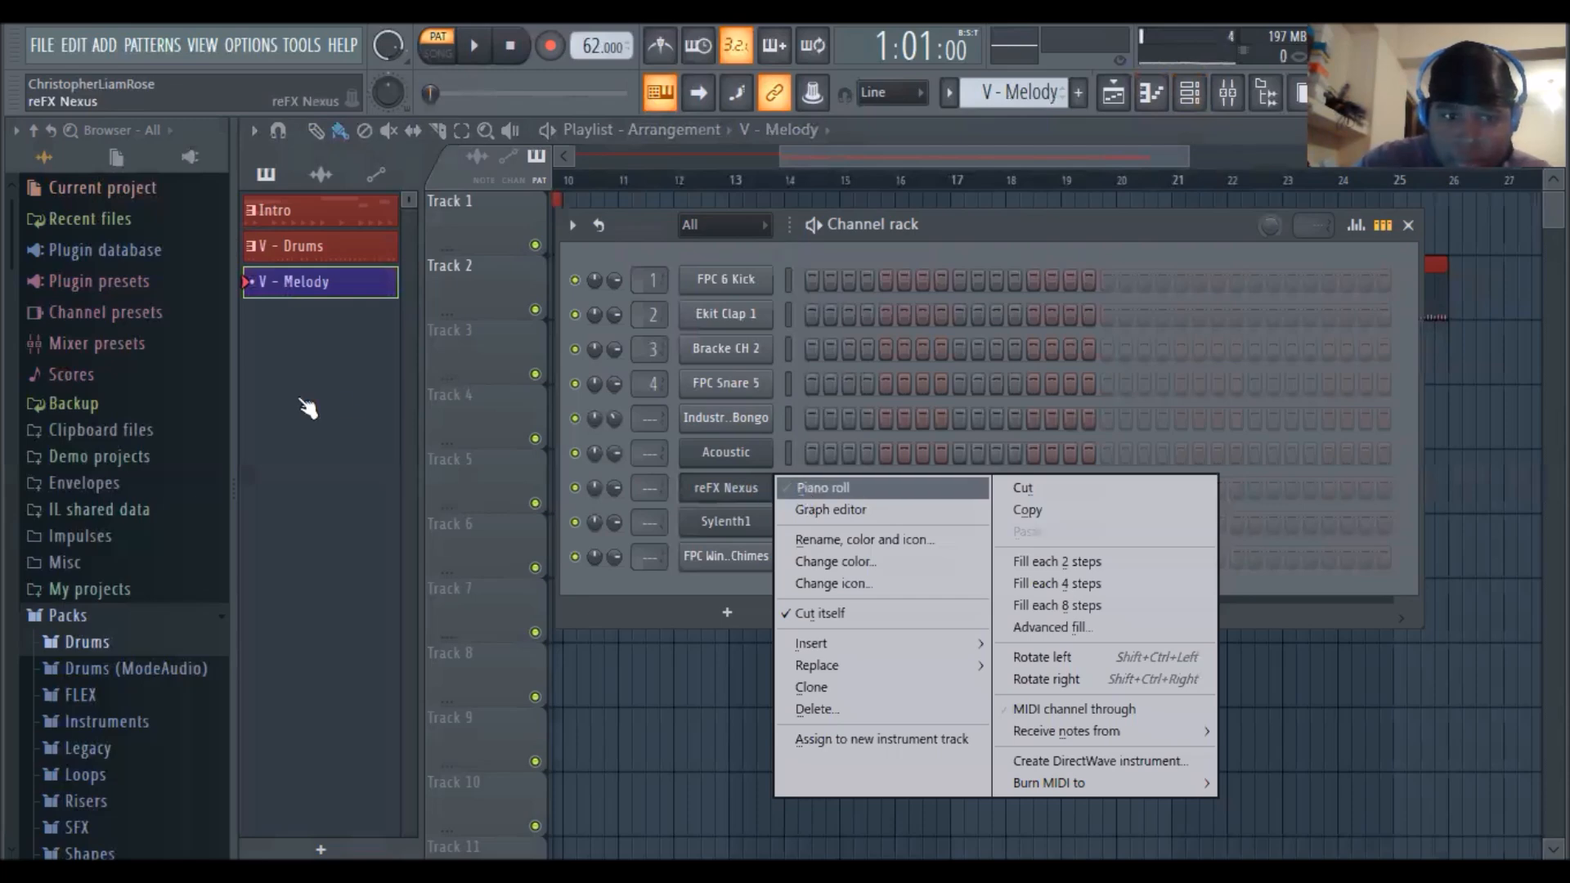
pyautogui.moveTo(336, 424)
pyautogui.mouseDown()
pyautogui.moveTo(301, 414)
pyautogui.moveTo(273, 653)
pyautogui.moveTo(284, 265)
pyautogui.moveTo(422, 281)
pyautogui.mouseUp()
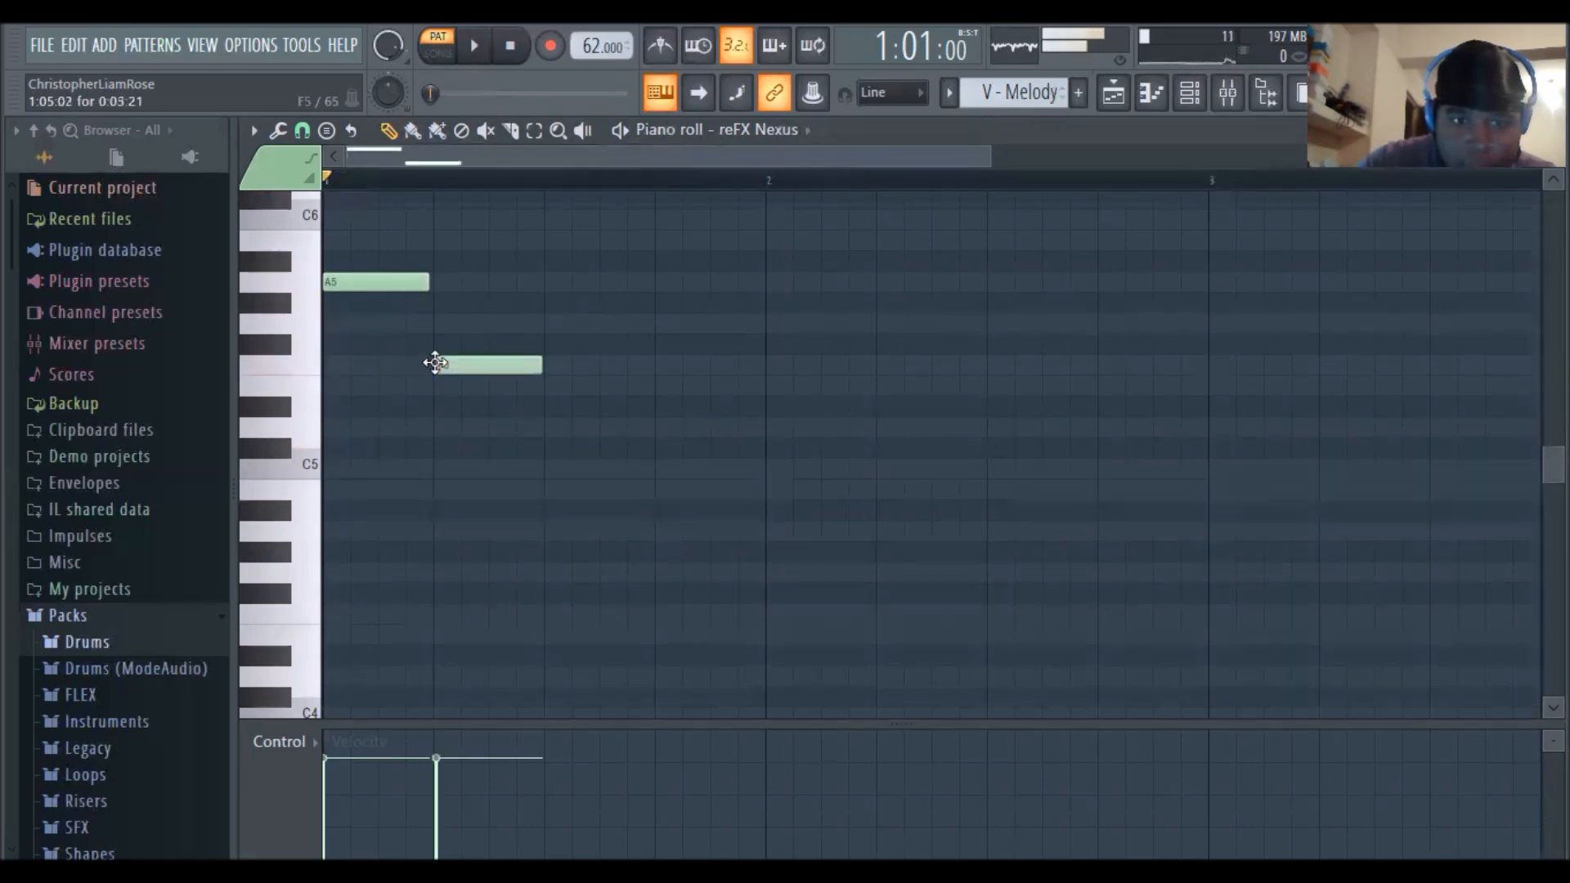
pyautogui.click(489, 62)
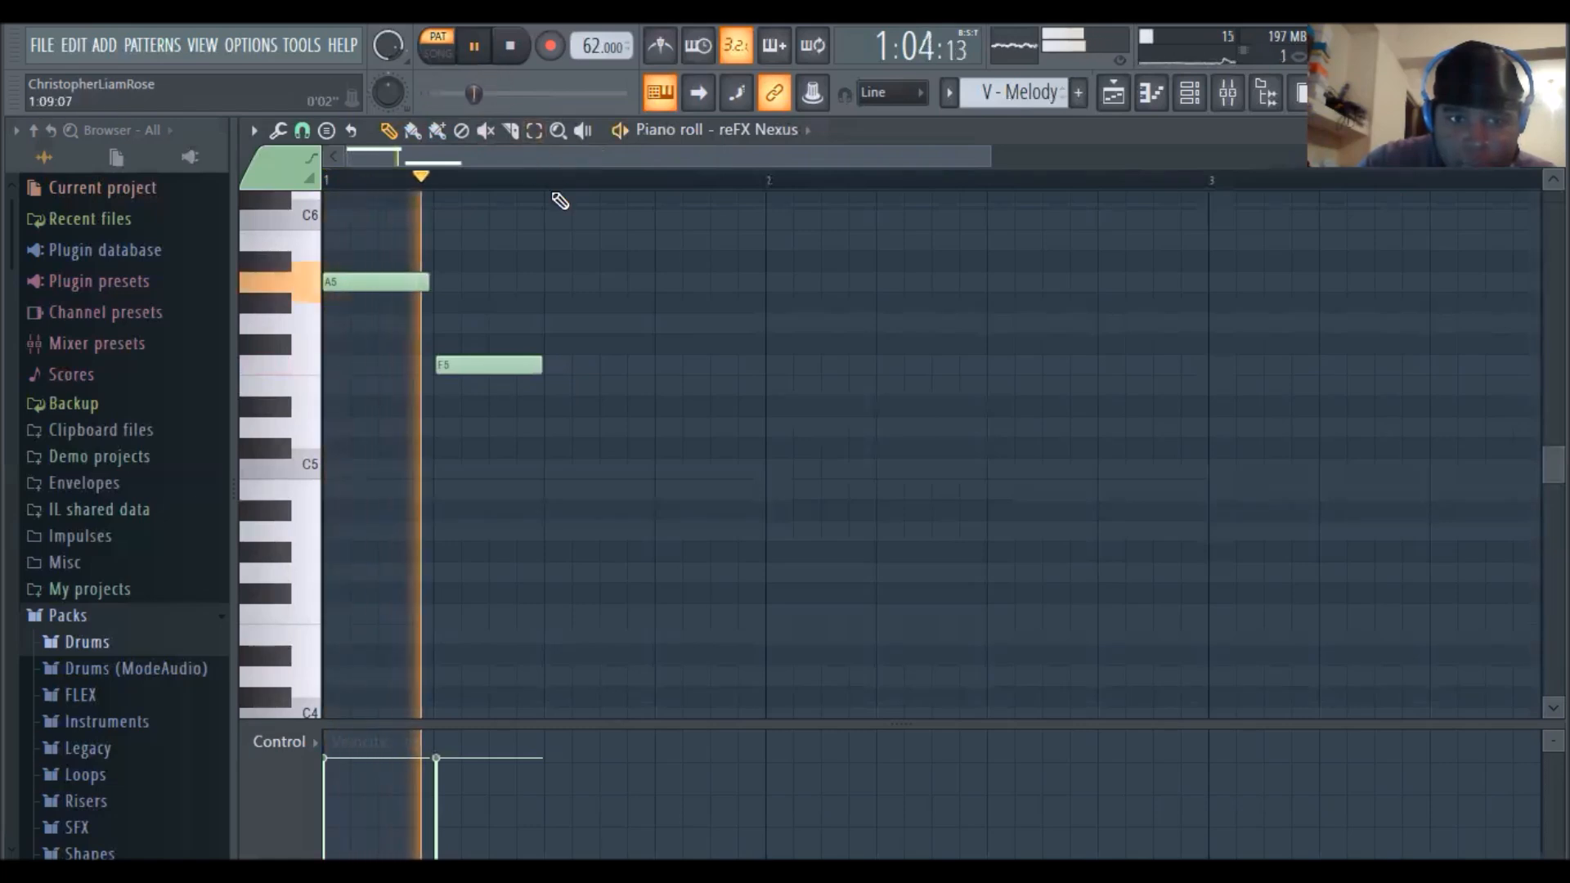
pyautogui.moveTo(474, 365); pyautogui.dragTo(475, 324)
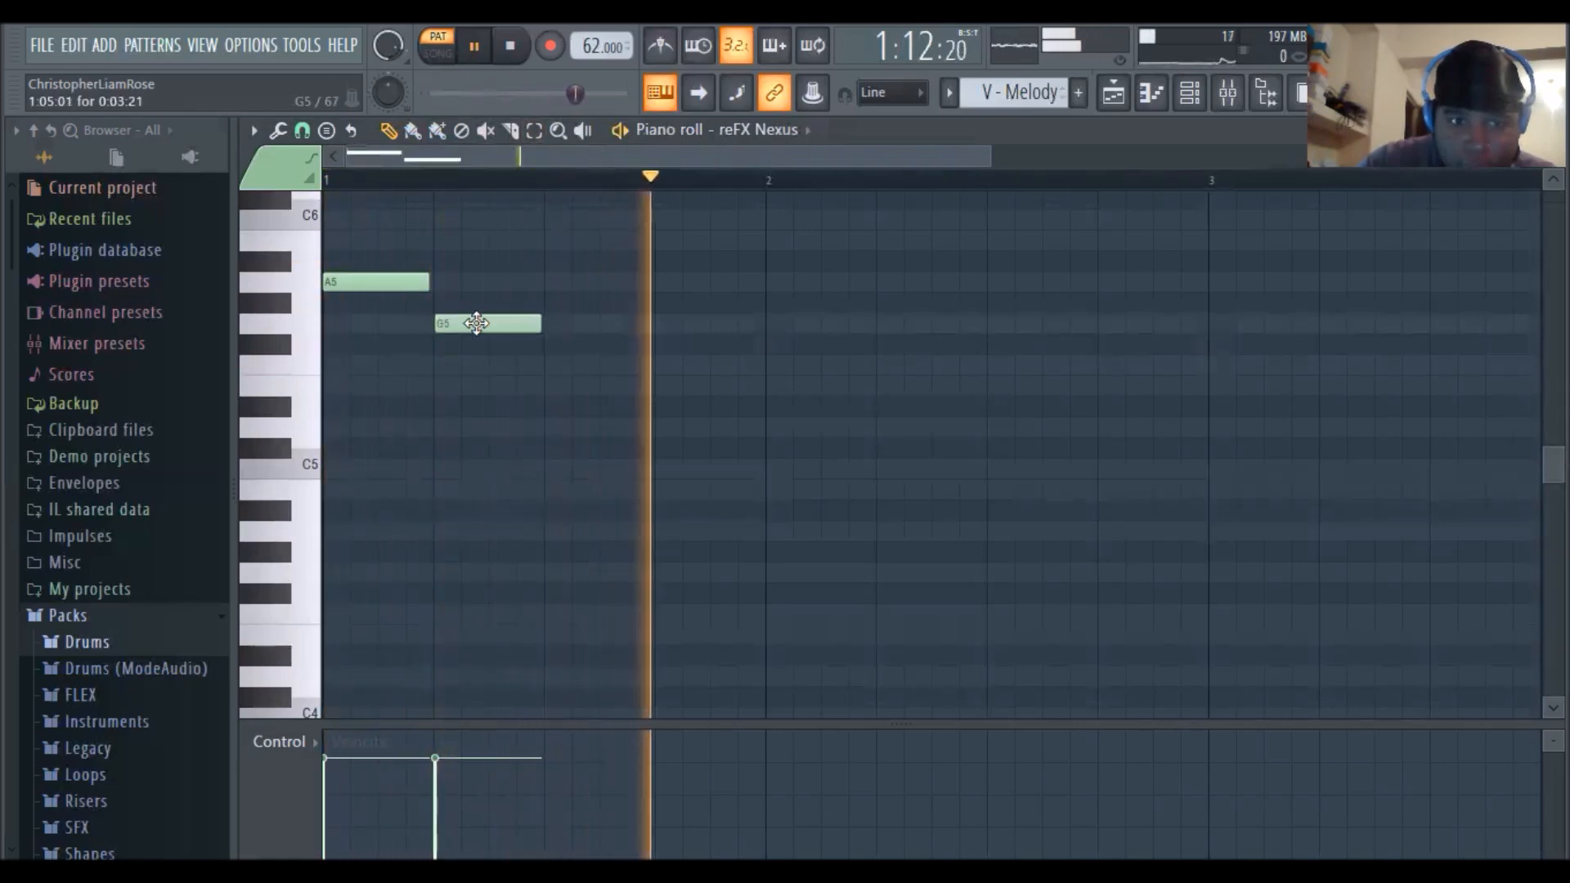
# Add two one-step F5 notes on steps 9 and 11 of bar 1
pyautogui.click(551, 365)
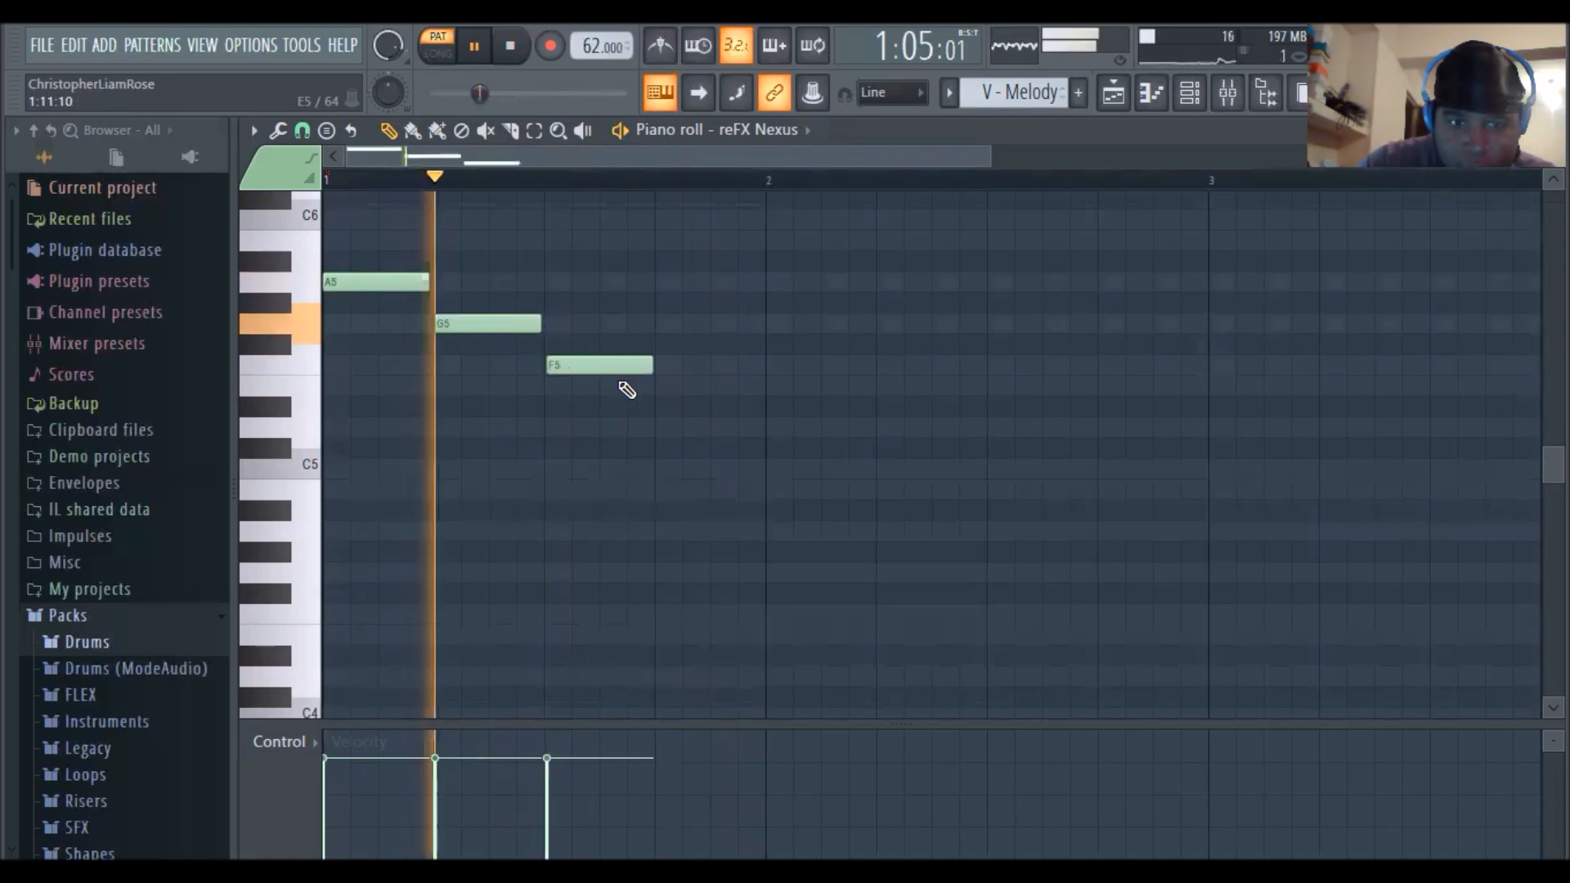
pyautogui.moveTo(643, 362); pyautogui.dragTo(564, 360)
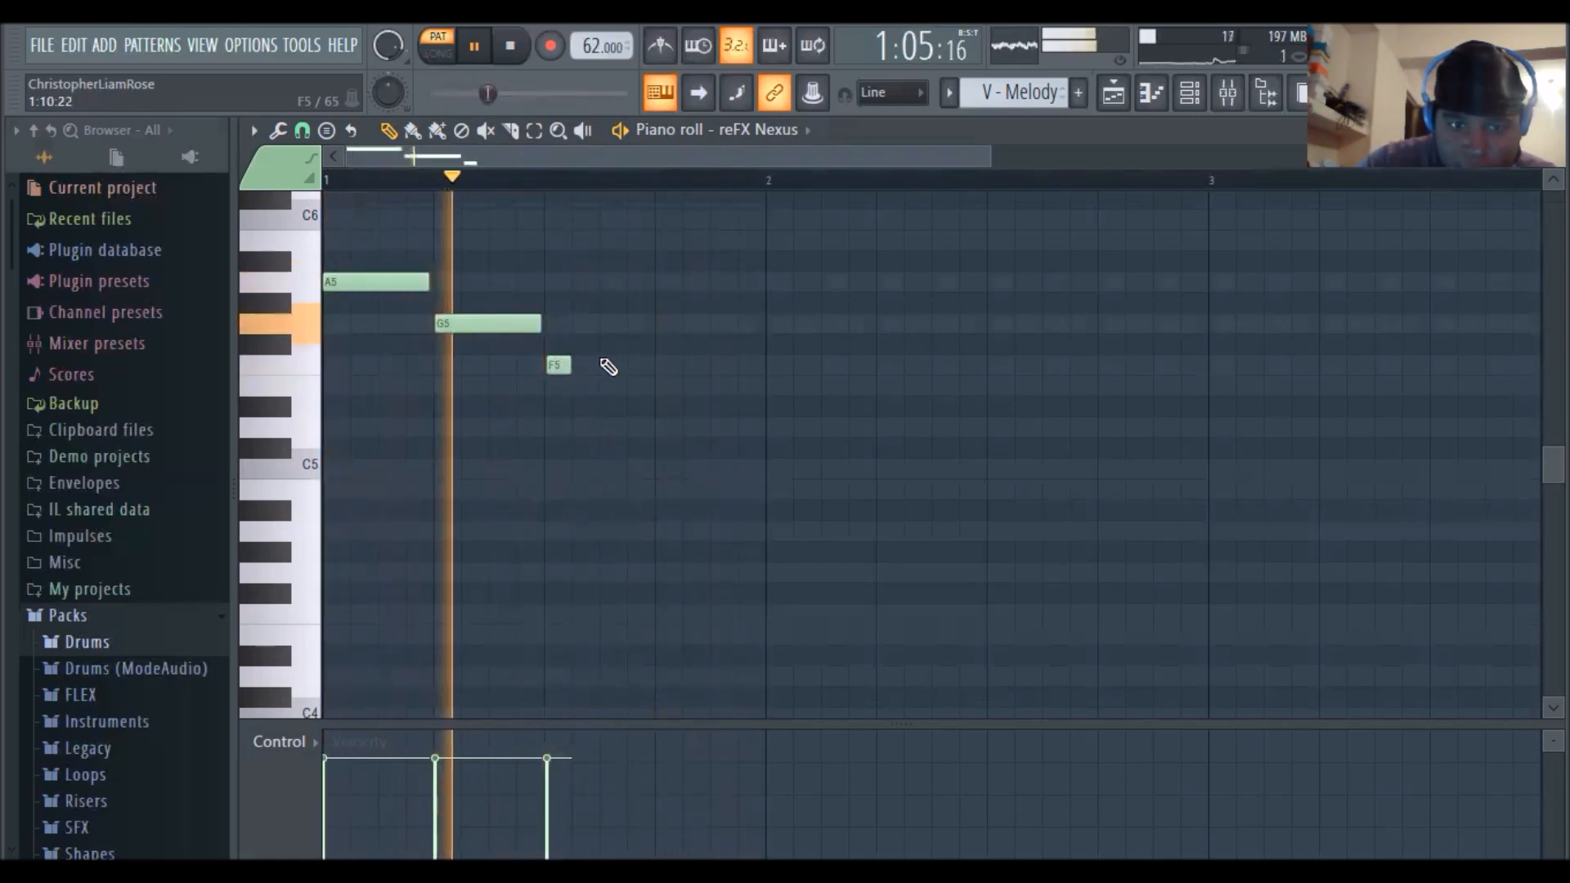
pyautogui.click(604, 365)
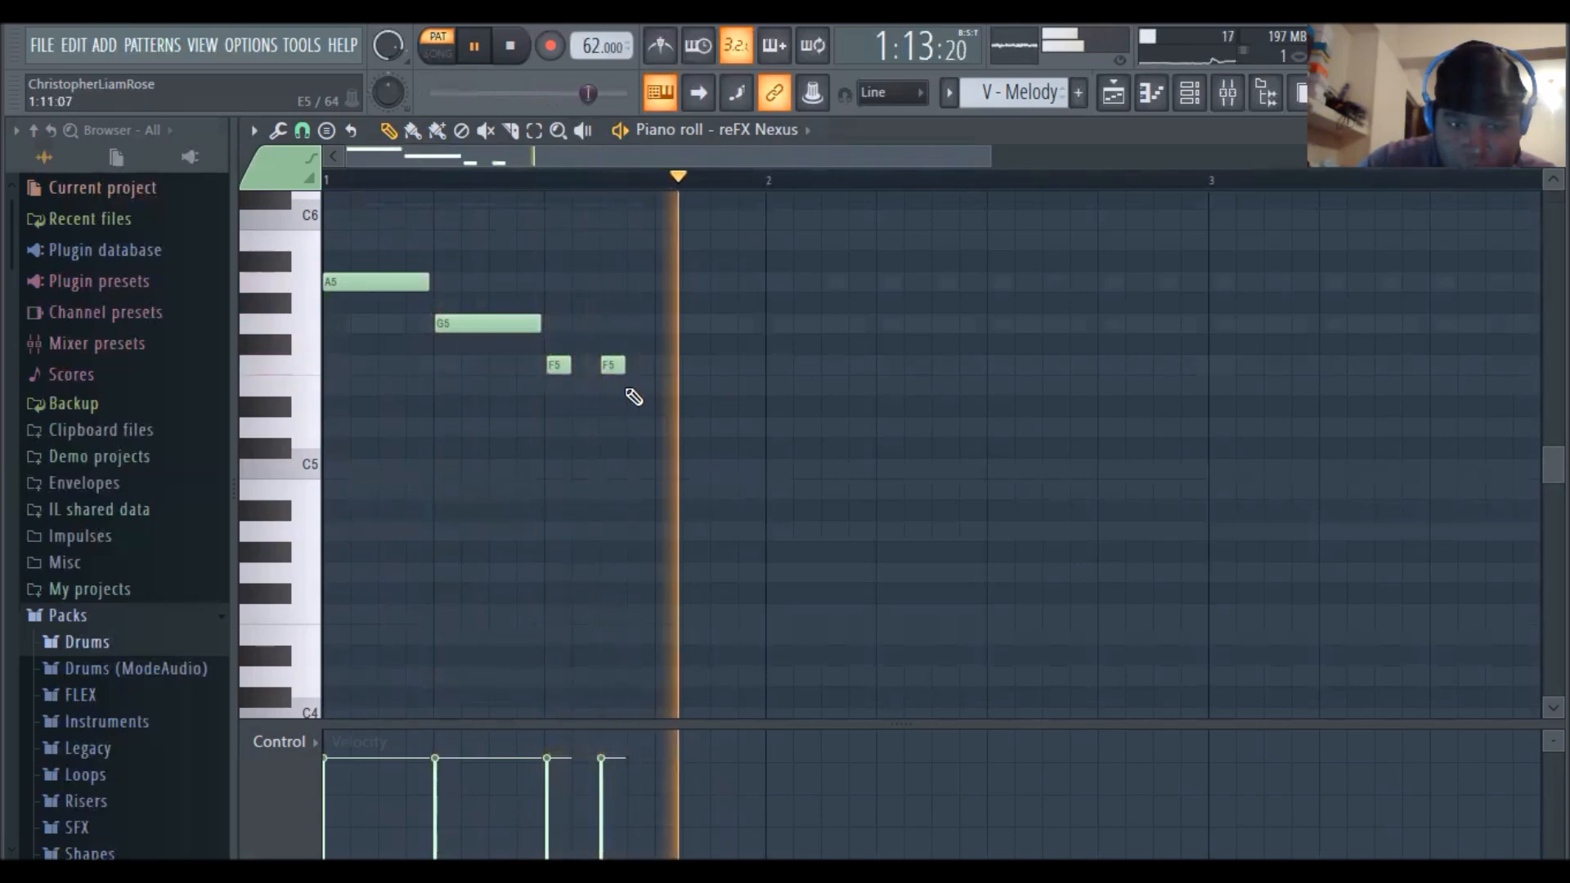
# Add a one-step D#5 on step 13, a three-step D5 on step 14, and a one-beat C5 on step 9
pyautogui.click(659, 406)
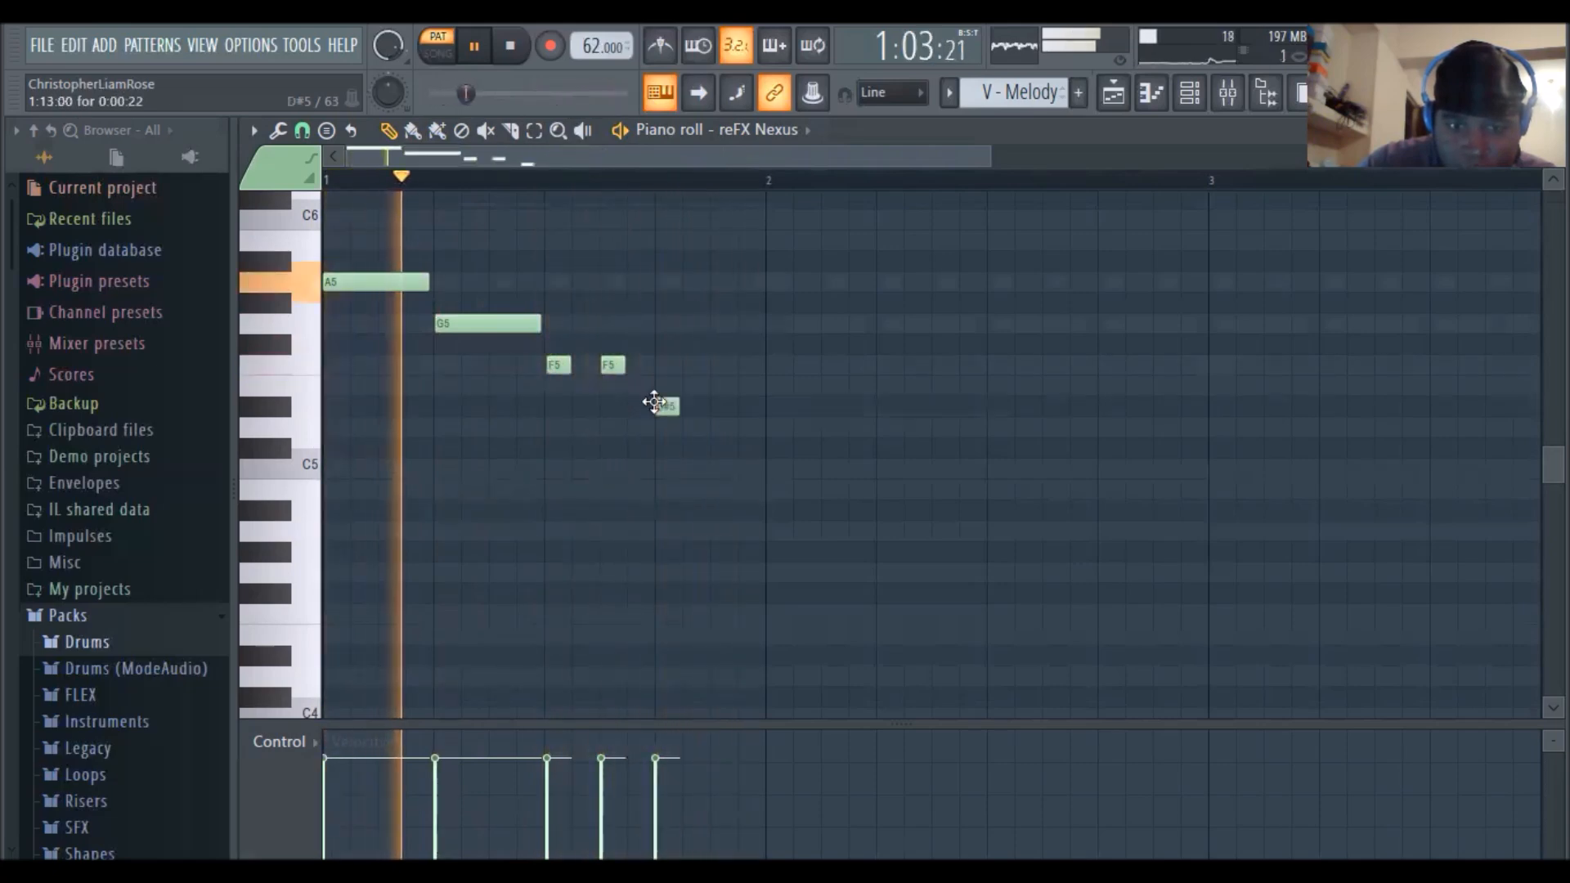
pyautogui.click(691, 448)
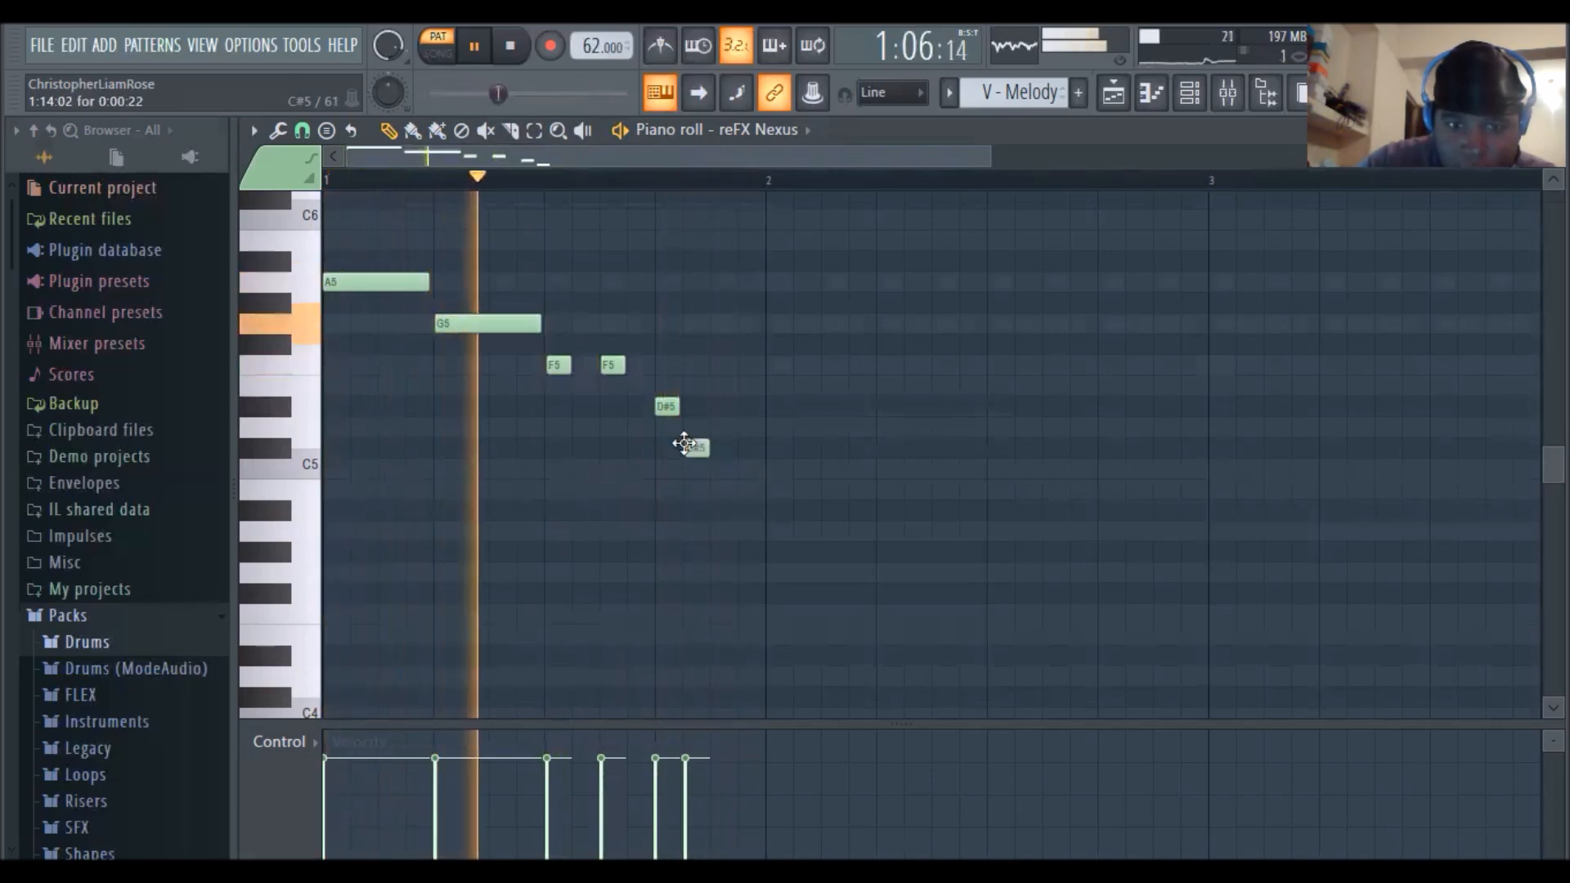
pyautogui.moveTo(700, 445); pyautogui.dragTo(735, 425)
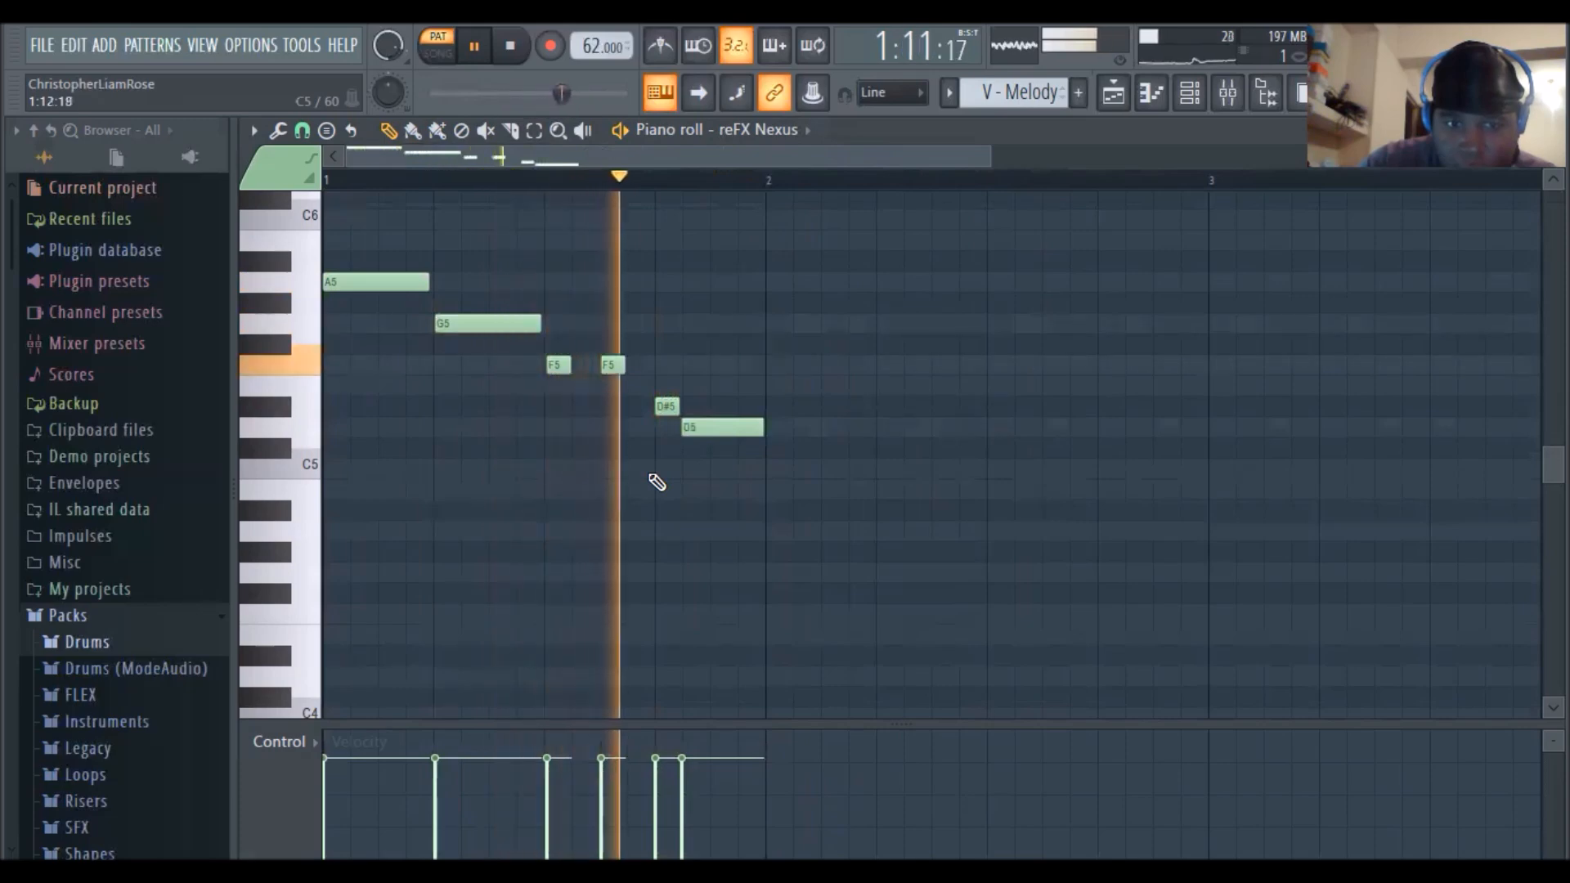
pyautogui.click(557, 468)
pyautogui.moveTo(628, 467); pyautogui.dragTo(648, 466)
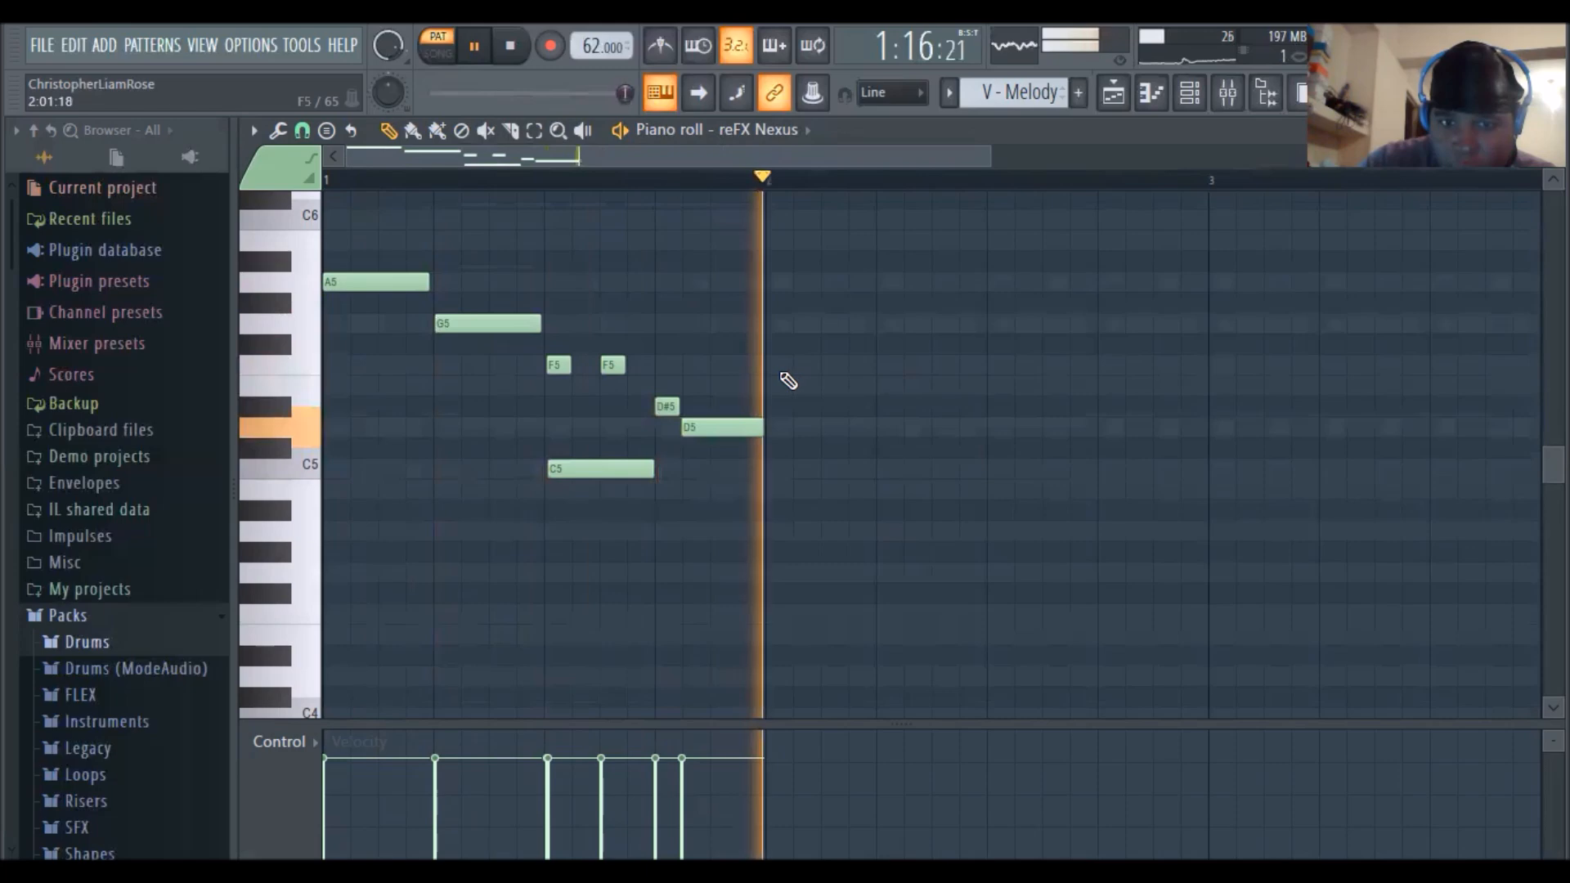
# In bar 2, add one-beat F#5 and G#5 notes on beats 1 and 2, and F#5 with D#5 on beat 3
pyautogui.click(766, 343)
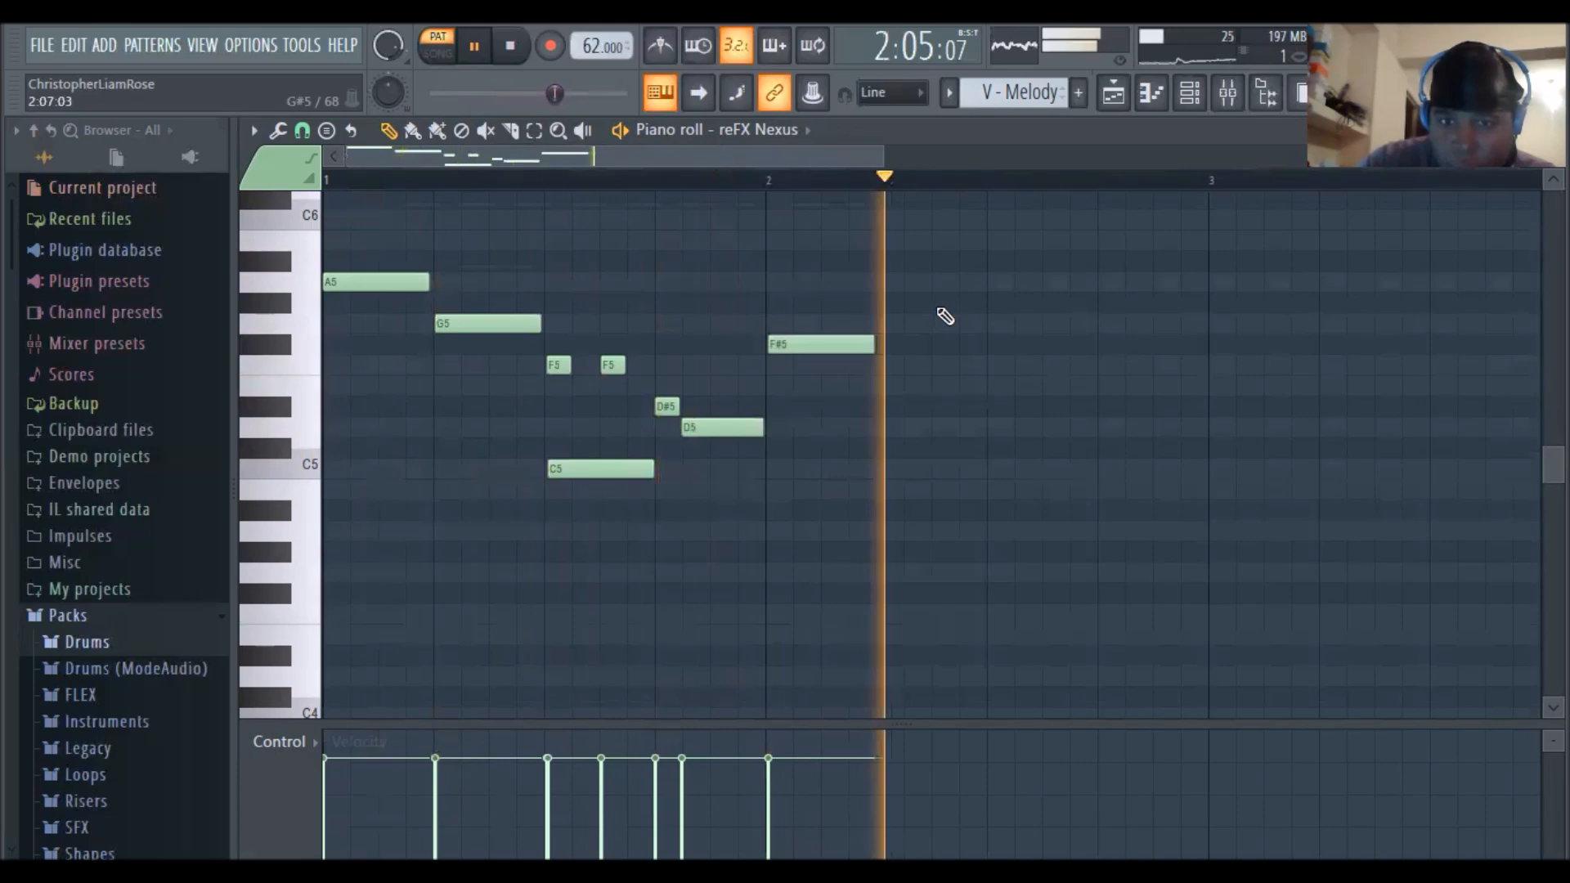
pyautogui.click(882, 303)
pyautogui.click(992, 343)
pyautogui.click(991, 407)
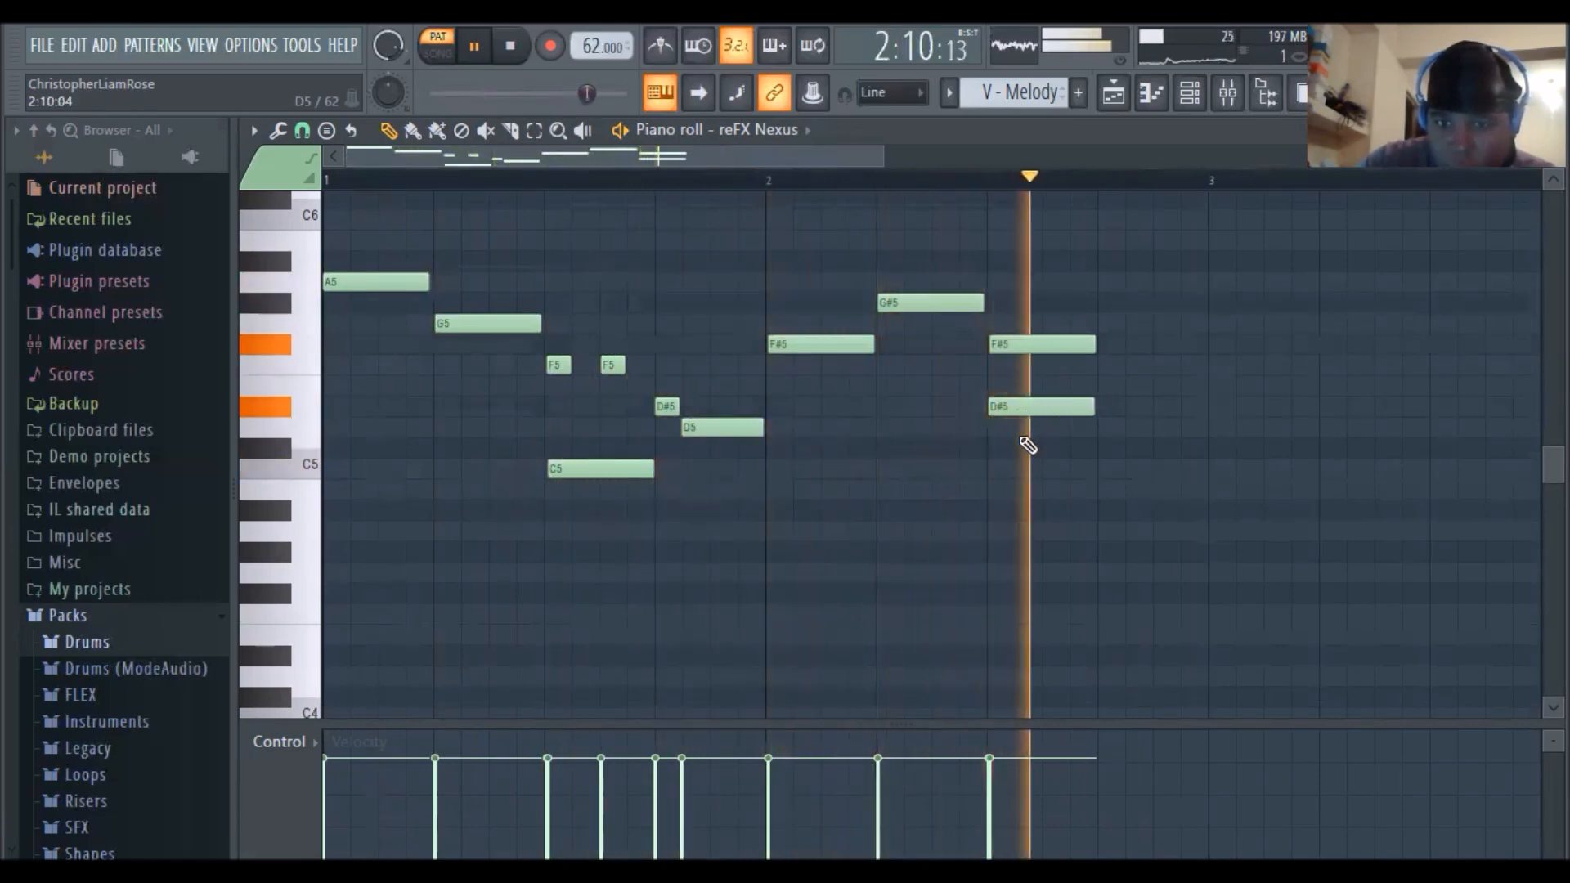
# In bar 3, add one-beat notes: G5 on beat 1, F5 on beats 2 and 4, and G#5, D5 and B4 together on beat 3
pyautogui.moveTo(838, 155); pyautogui.dragTo(1018, 186)
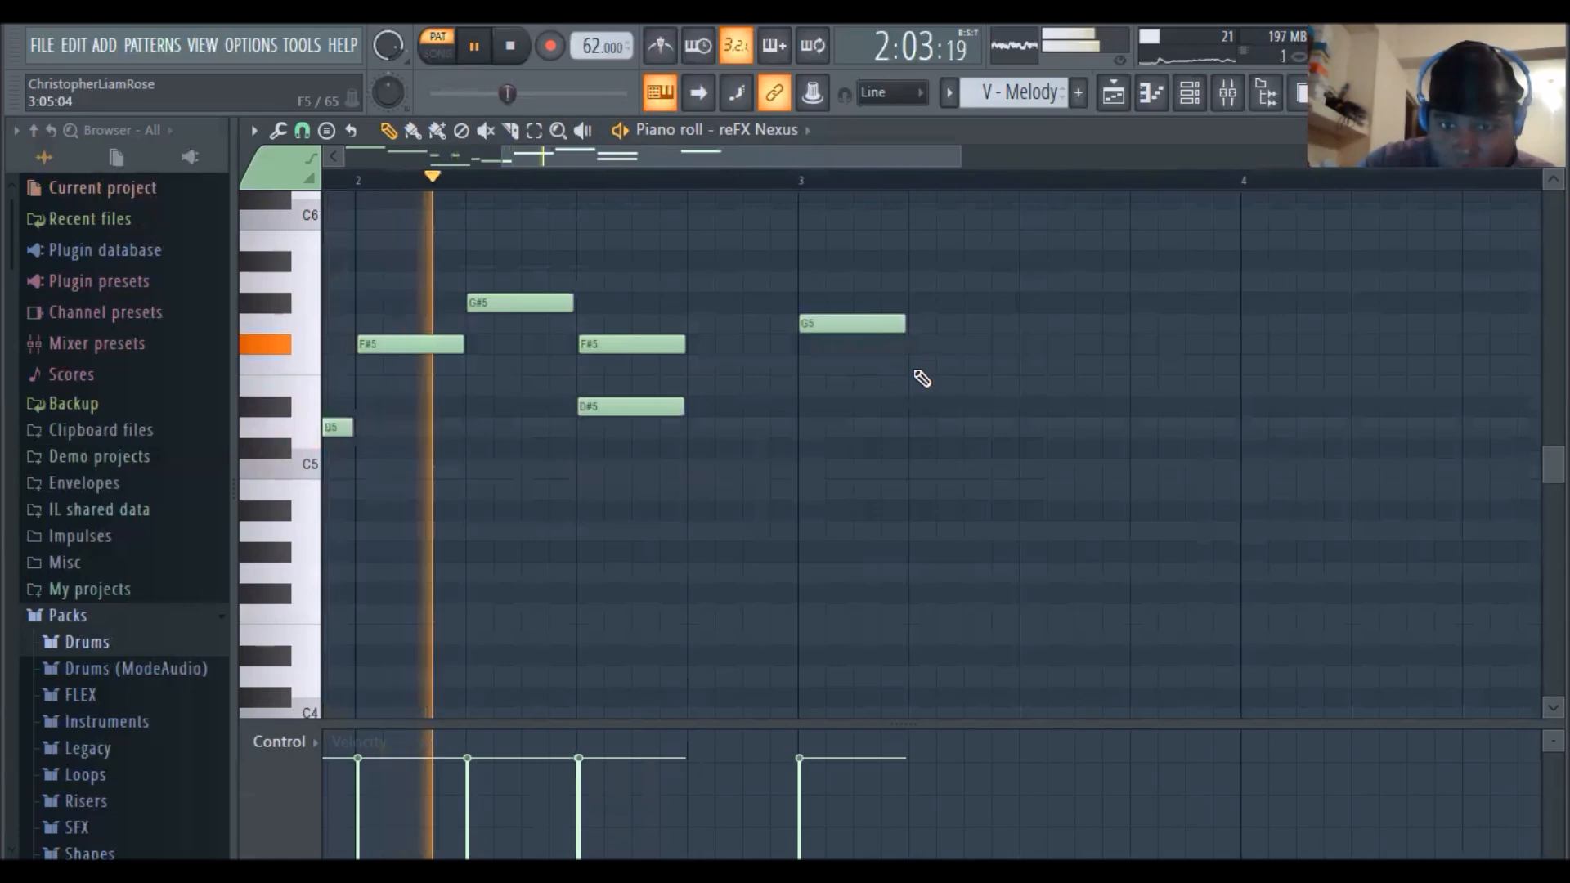
pyautogui.click(918, 368)
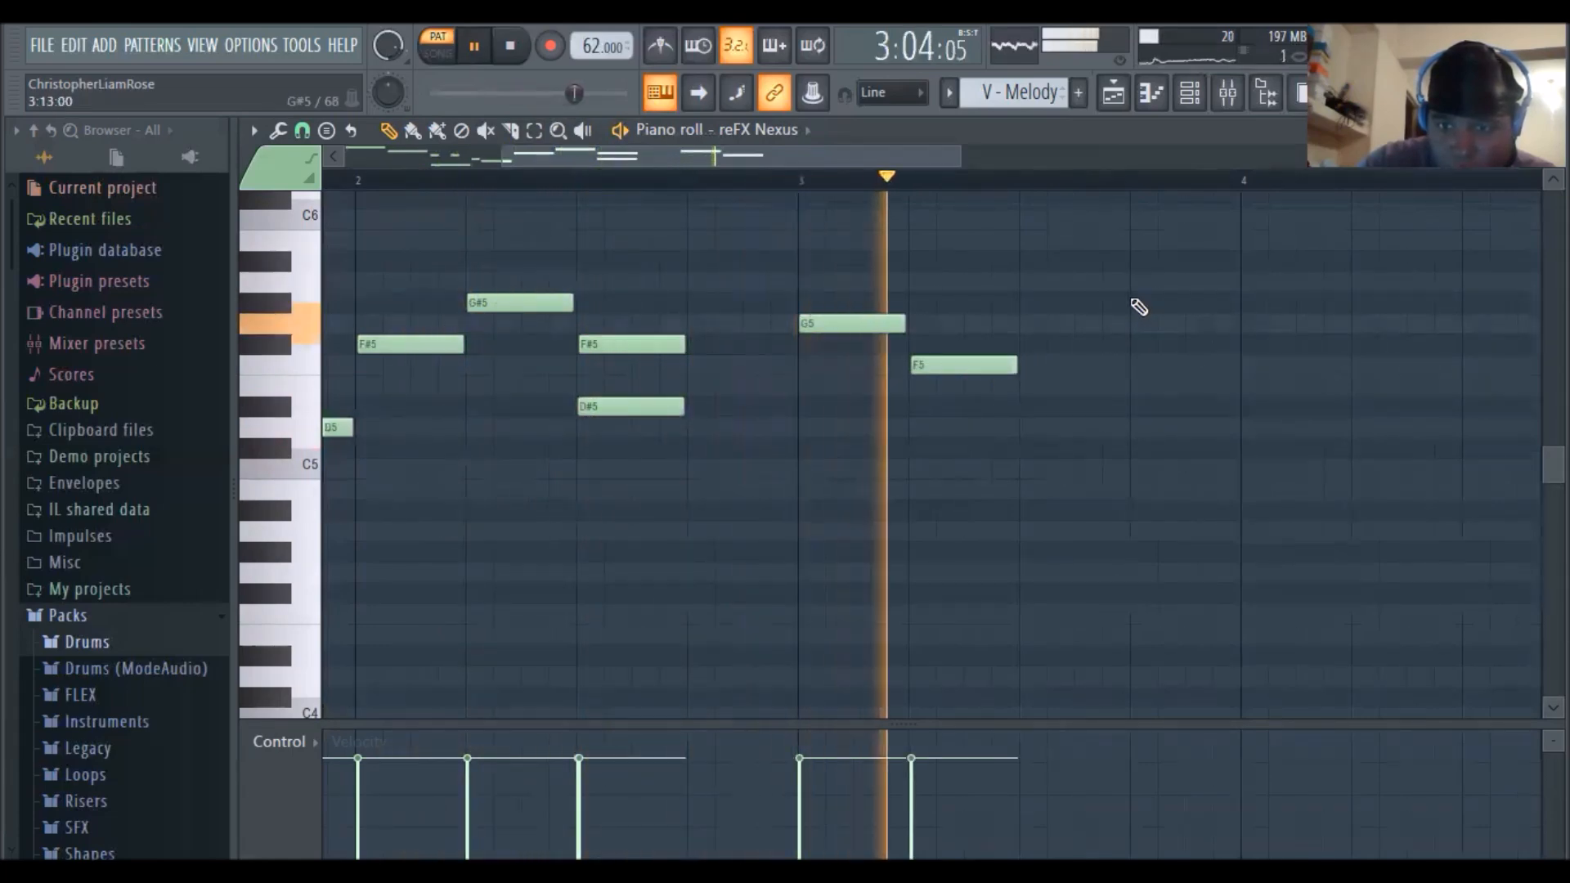
pyautogui.click(1129, 308)
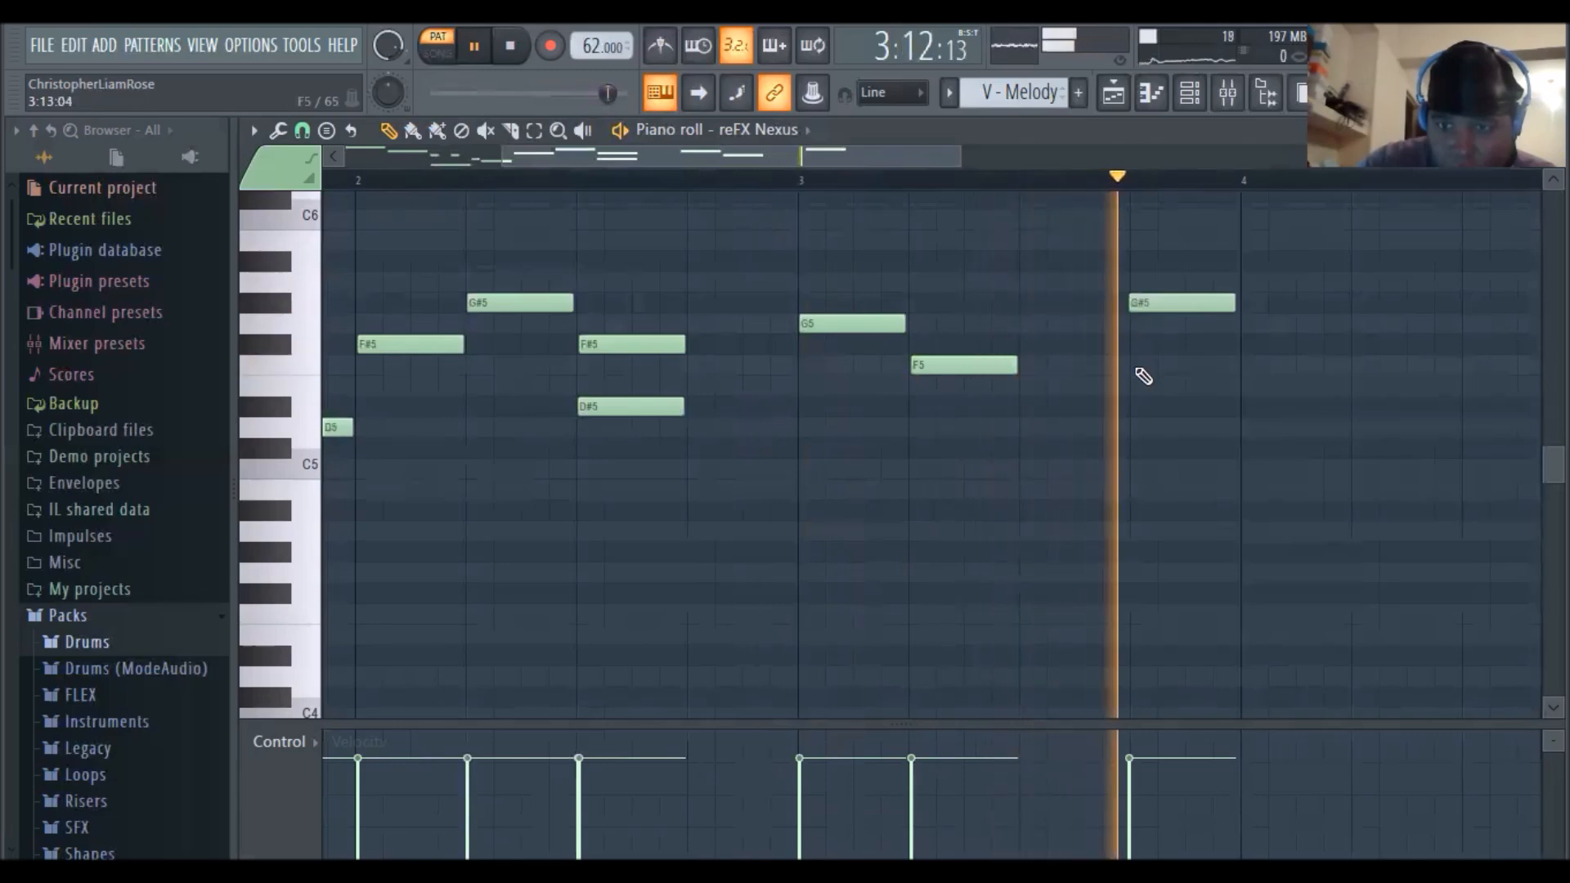
pyautogui.moveTo(1159, 303); pyautogui.dragTo(1087, 294)
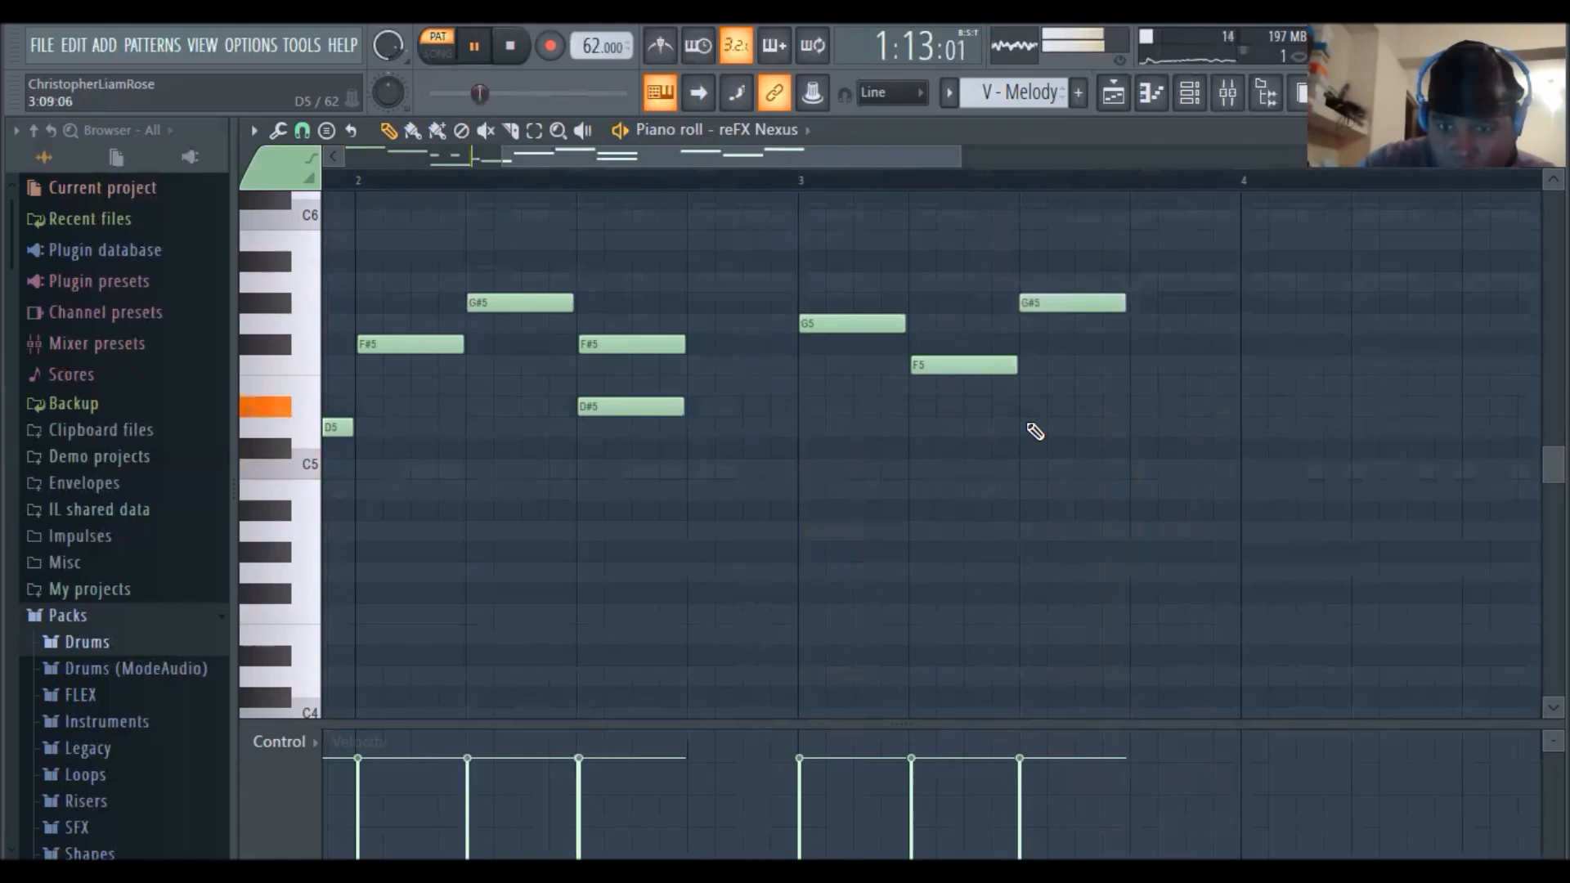
pyautogui.click(1024, 427)
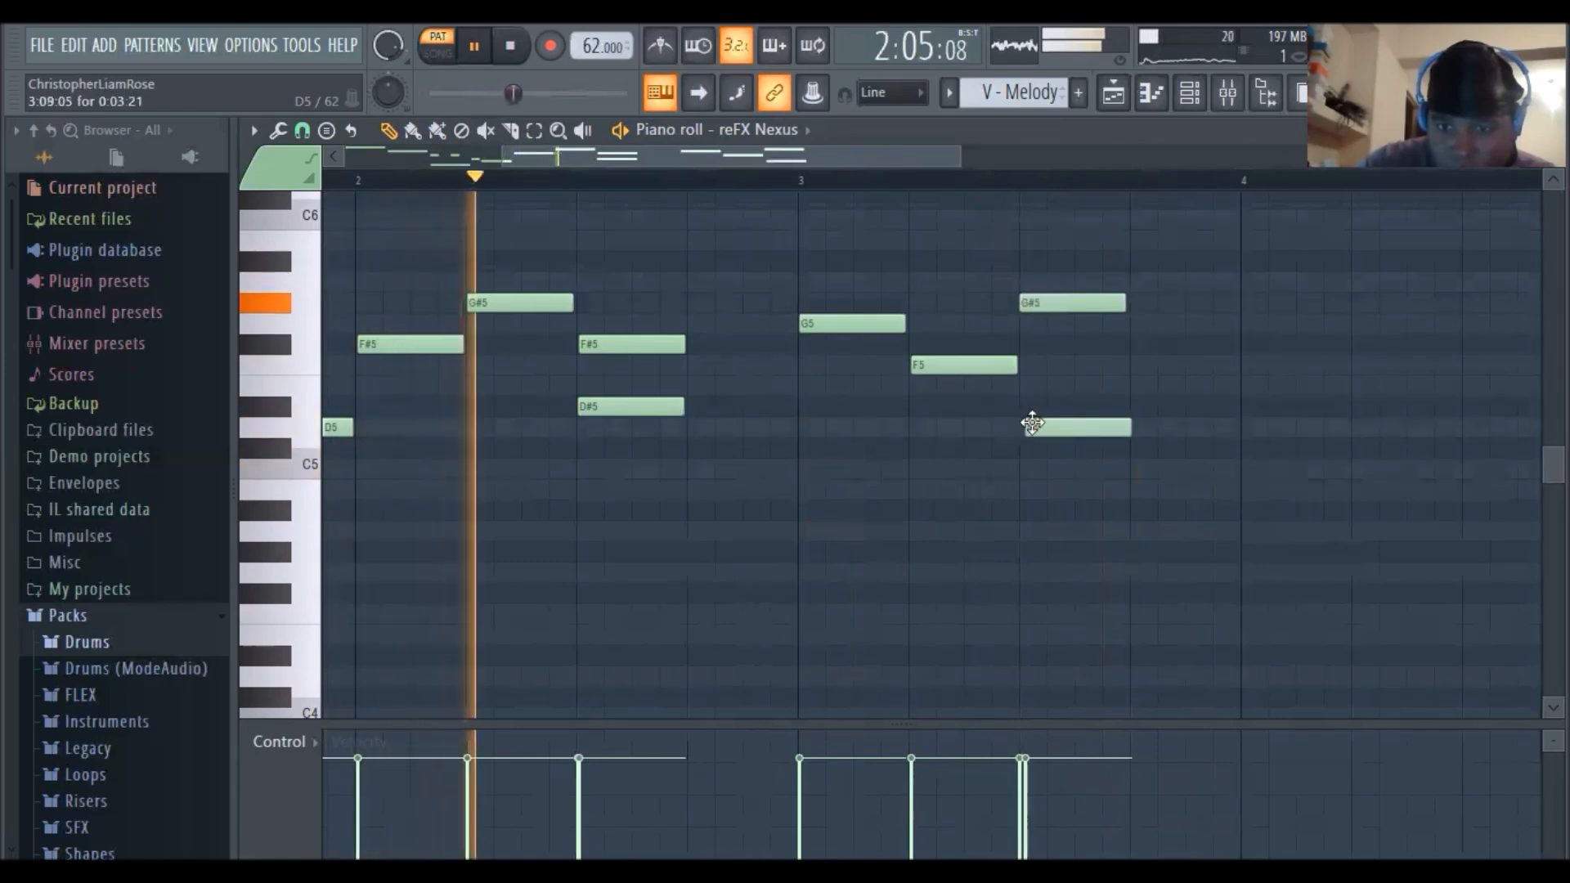
pyautogui.click(1026, 489)
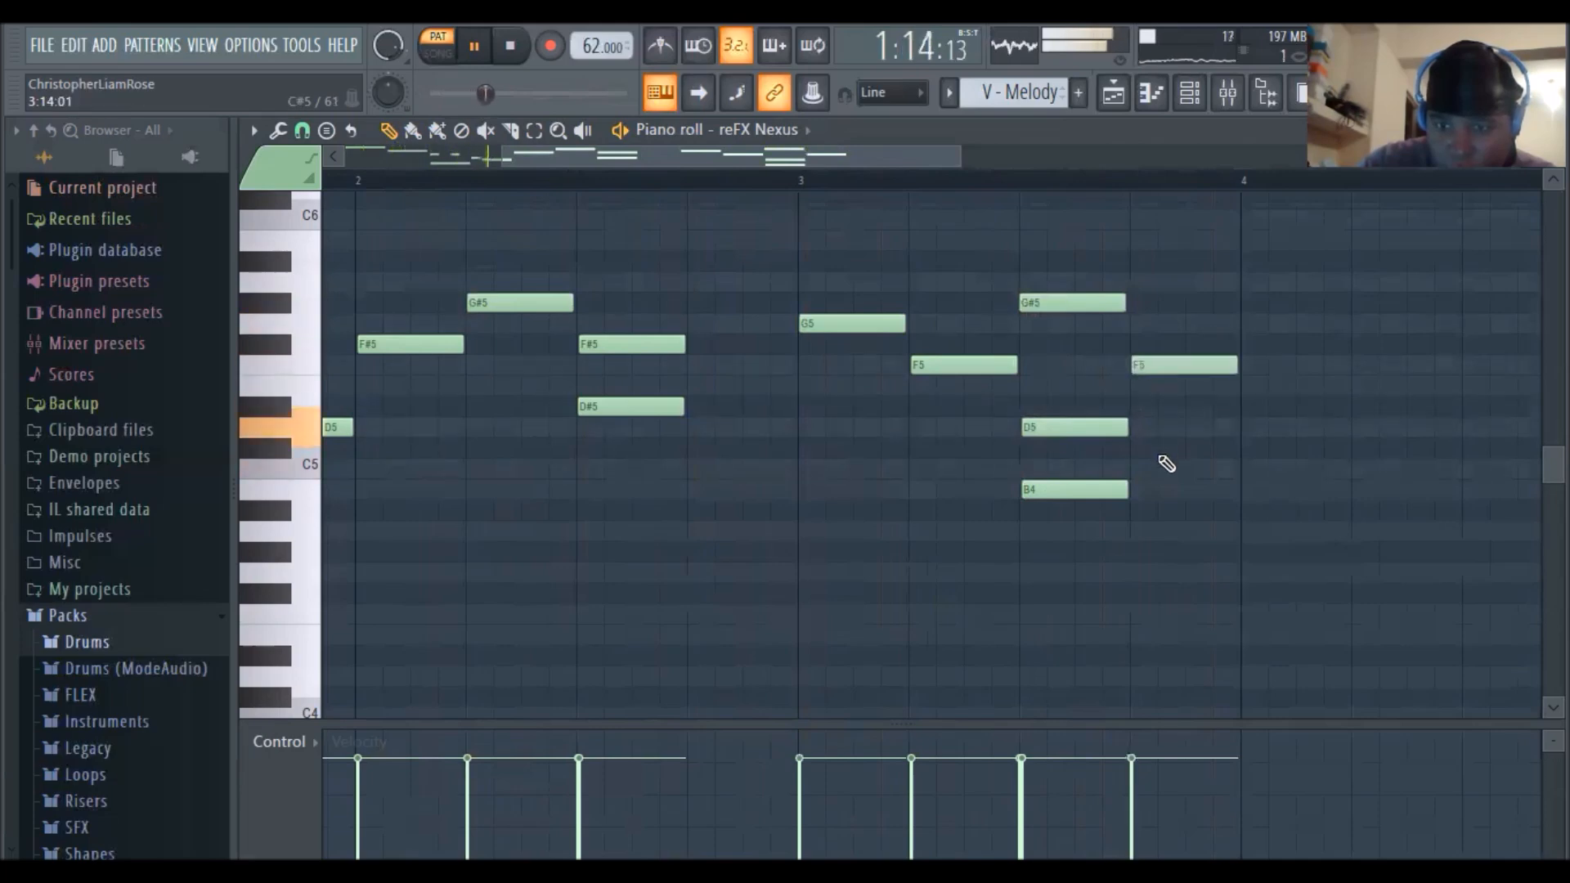
# In bar 4, add one-beat G5 and D5 notes on beat 2 and F5 on beat 4, and stop playback
pyautogui.moveTo(917, 162); pyautogui.dragTo(1065, 187)
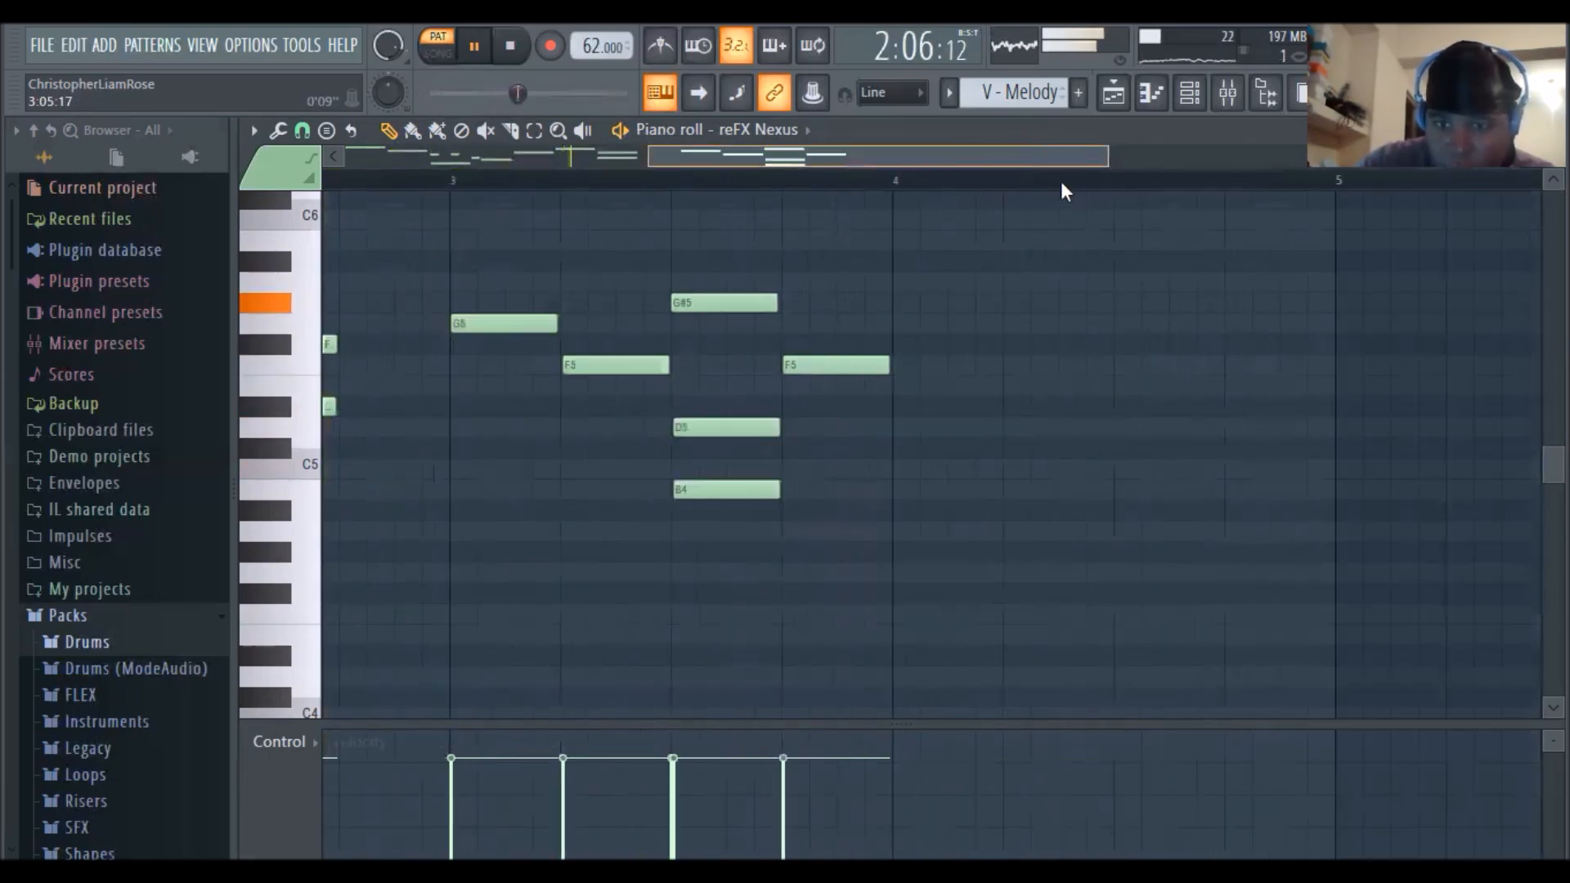
pyautogui.click(961, 323)
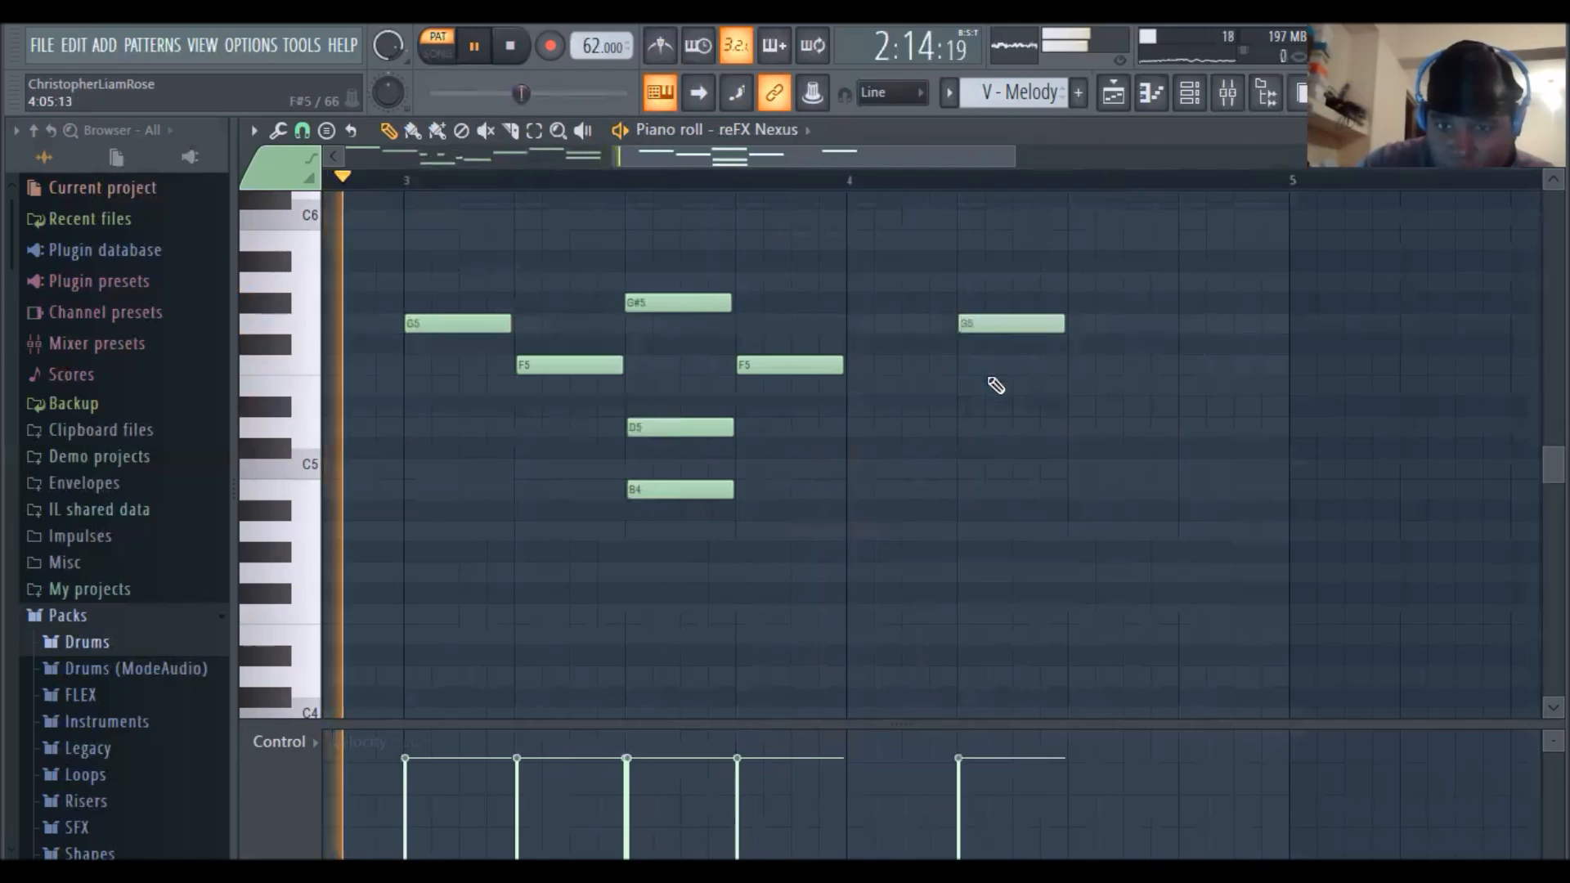
pyautogui.click(991, 430)
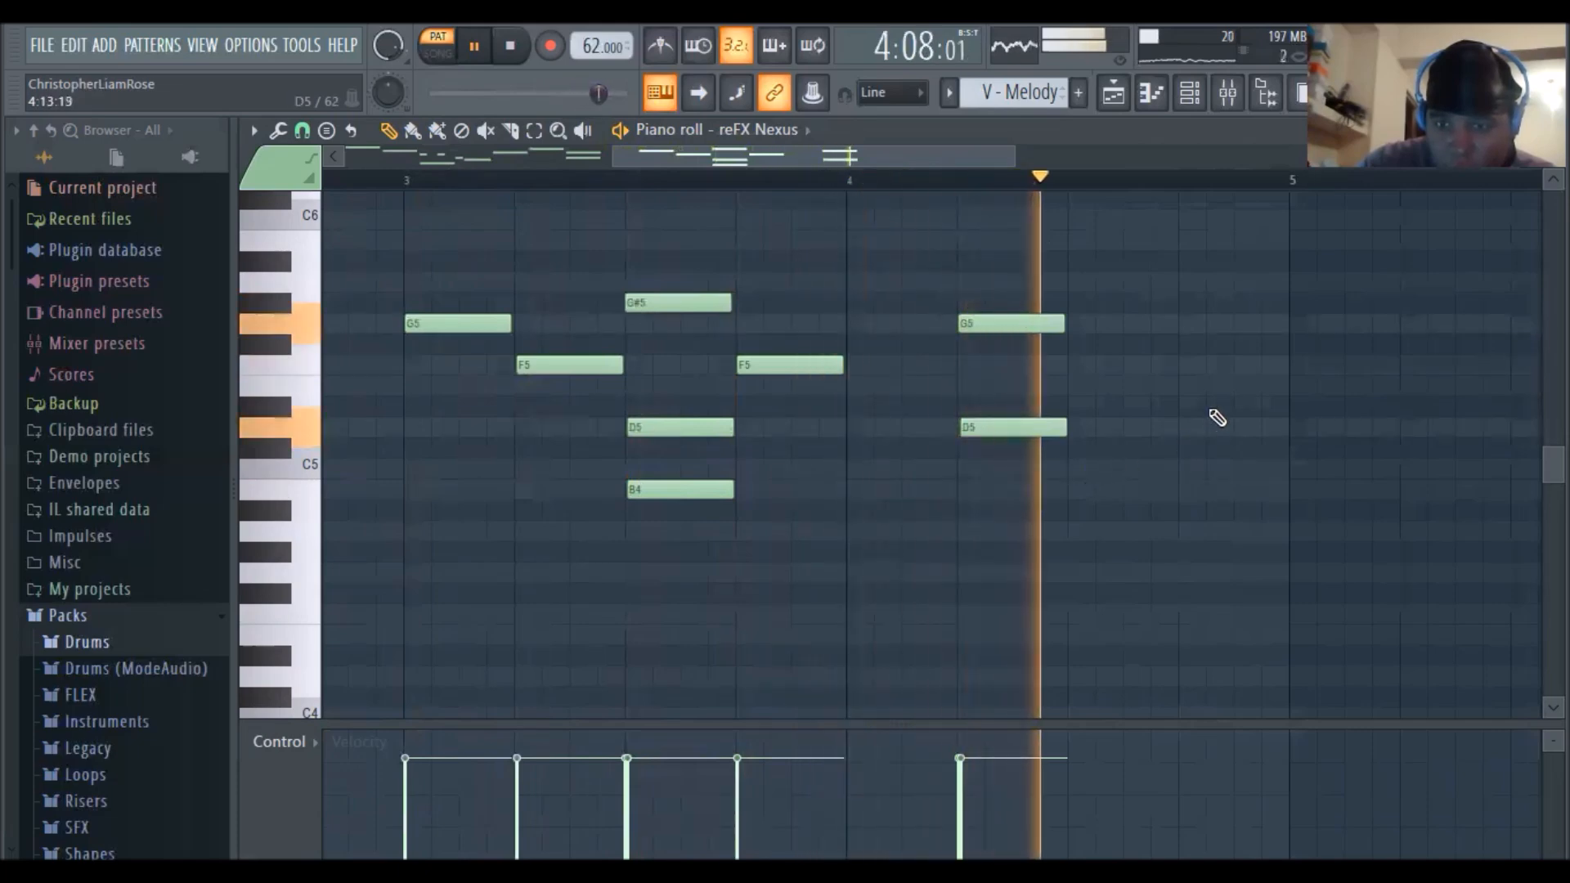
pyautogui.click(1183, 364)
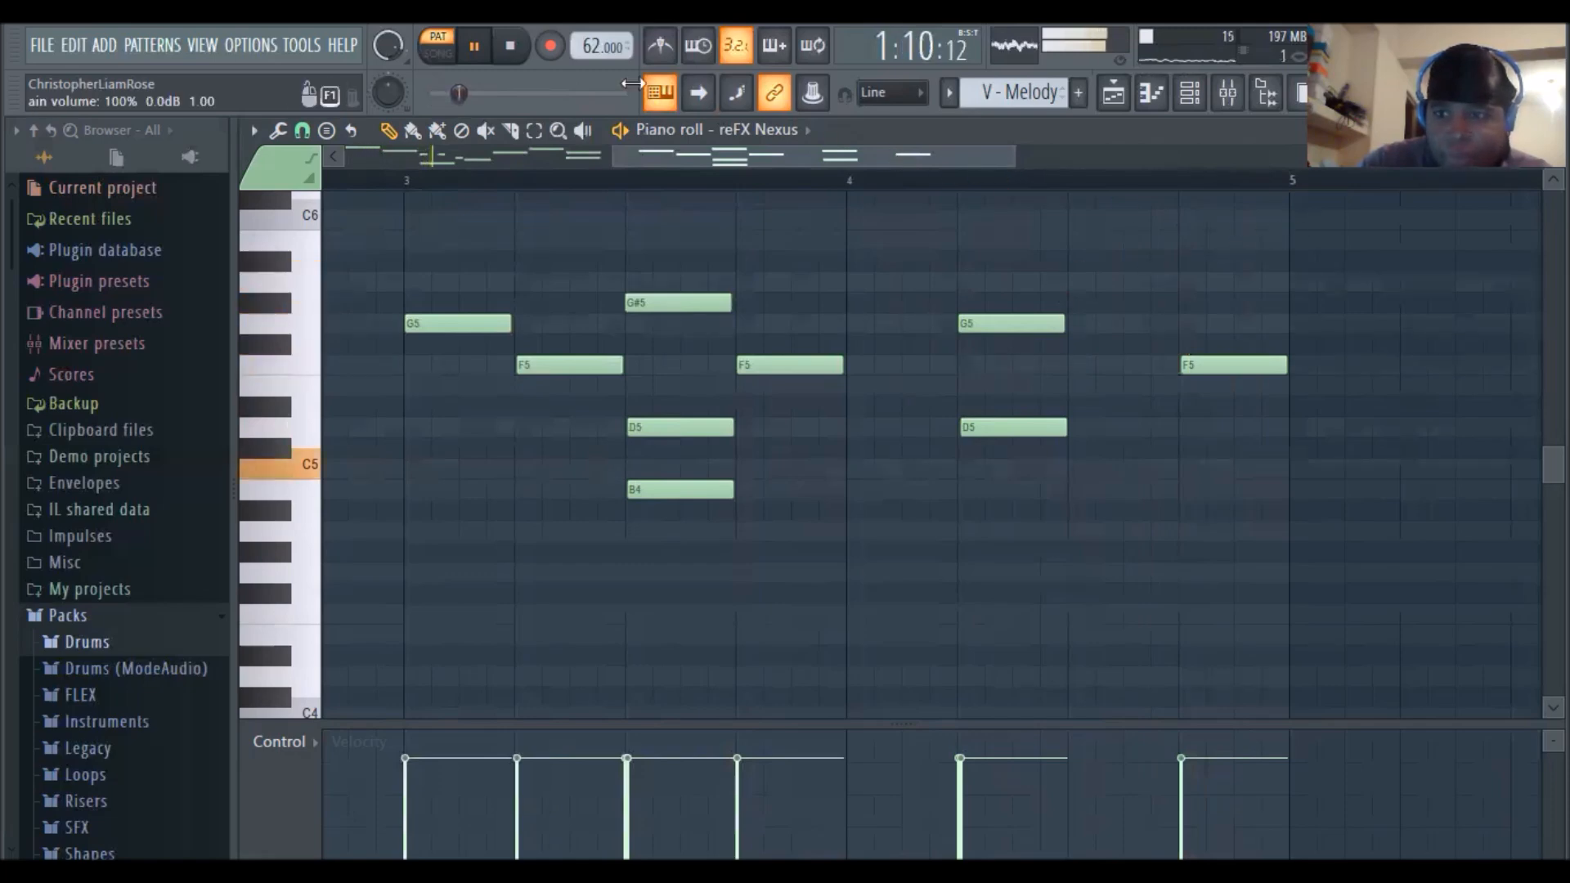
pyautogui.press('space')
# Place four consecutive V - Melody clips on Track 3 of the playlist, starting at bar 10 beneath the V - Drums clips
pyautogui.click(1190, 93)
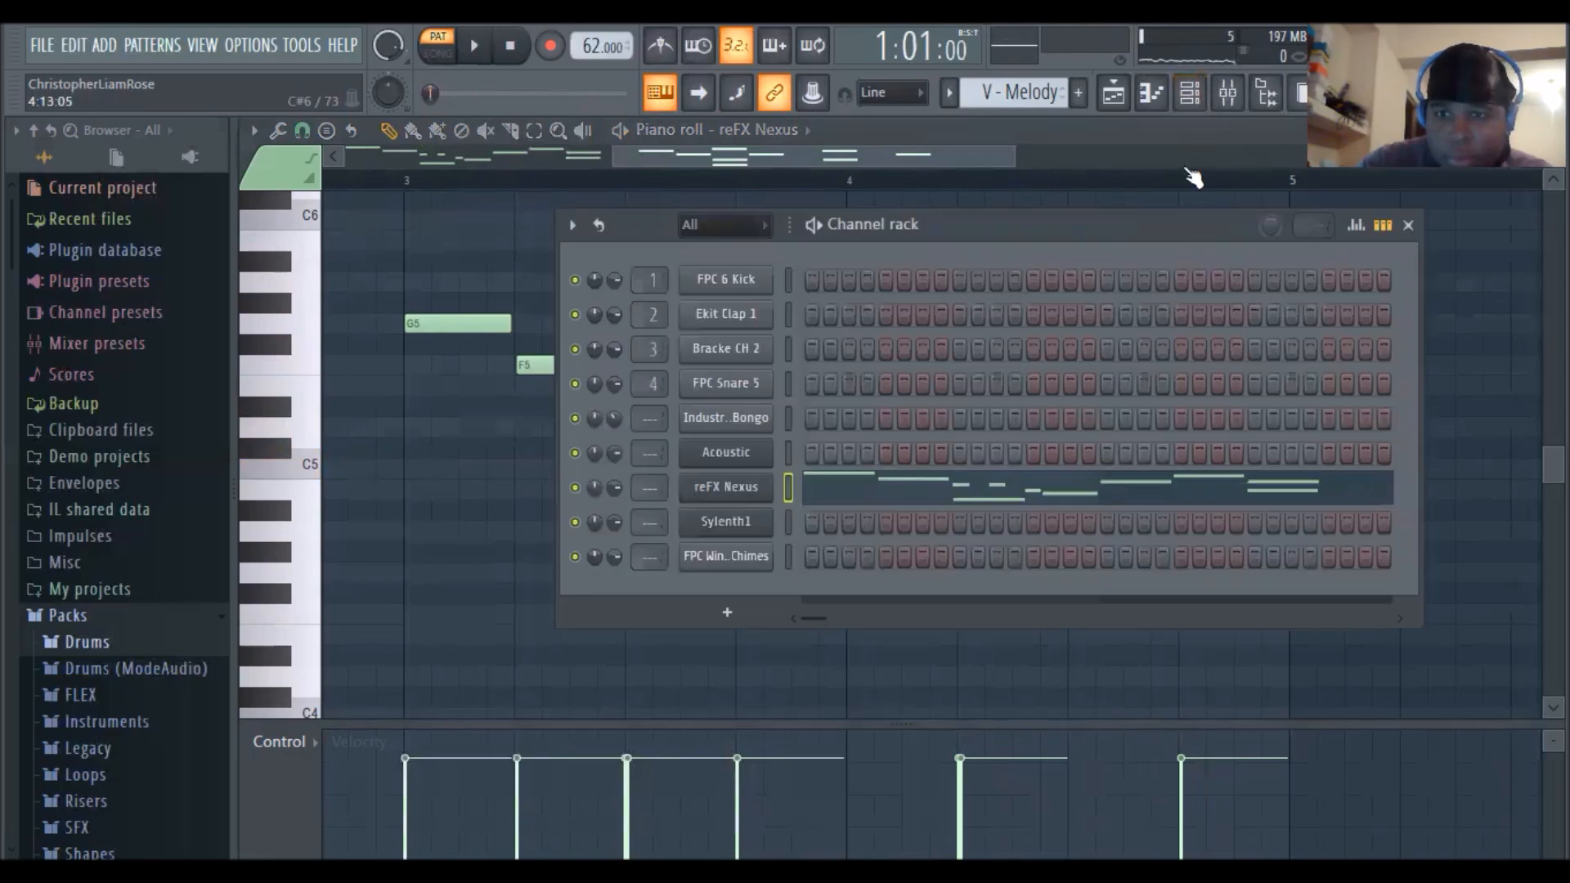
pyautogui.click(1127, 98)
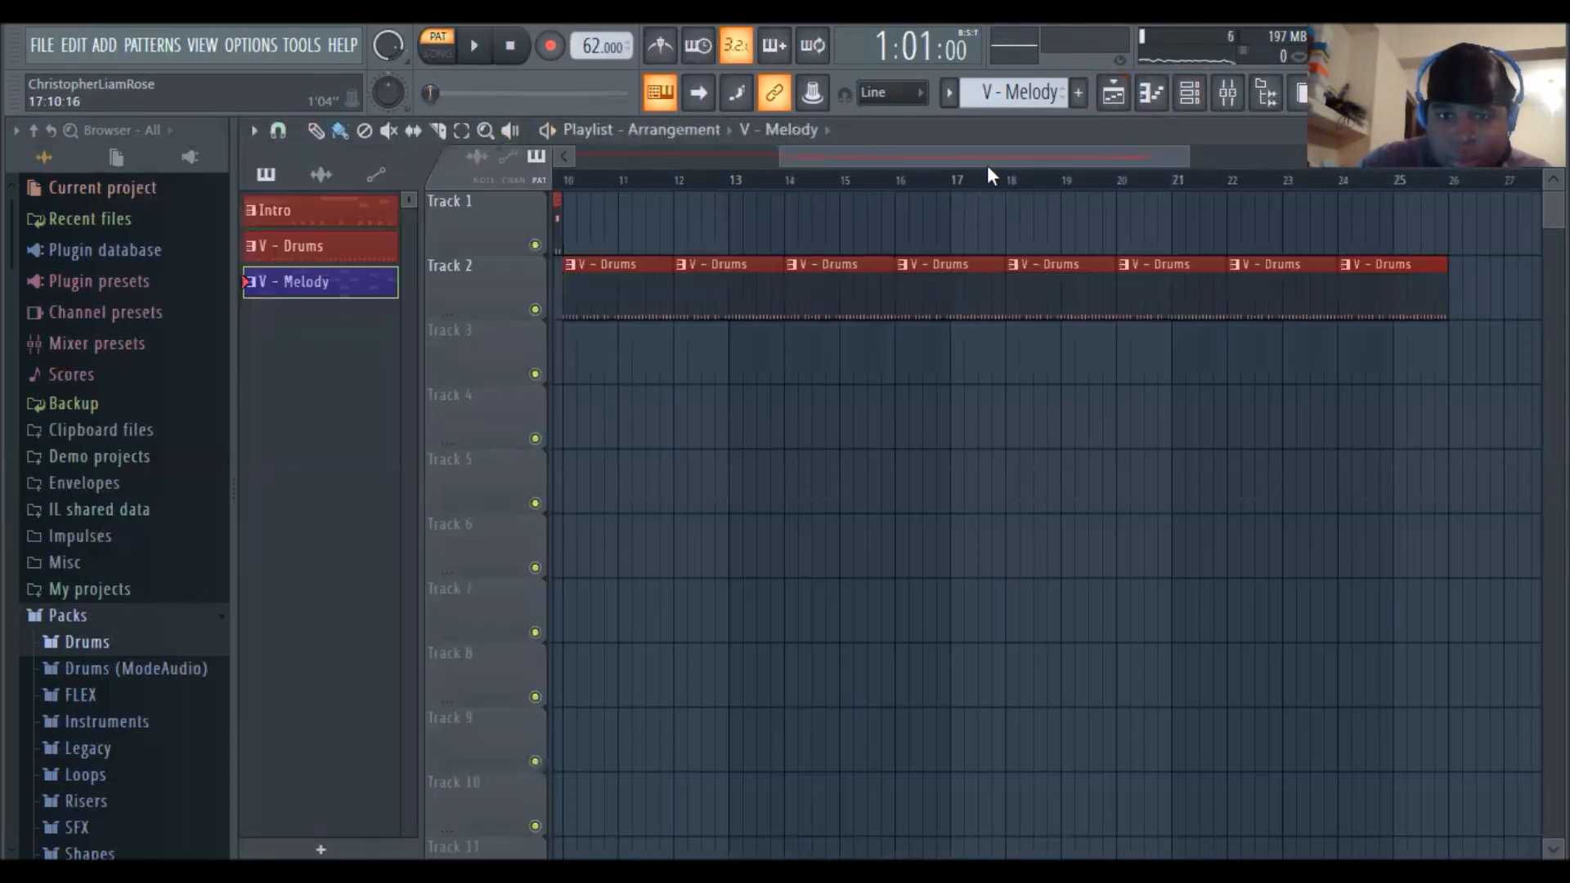
pyautogui.moveTo(988, 166); pyautogui.dragTo(896, 155)
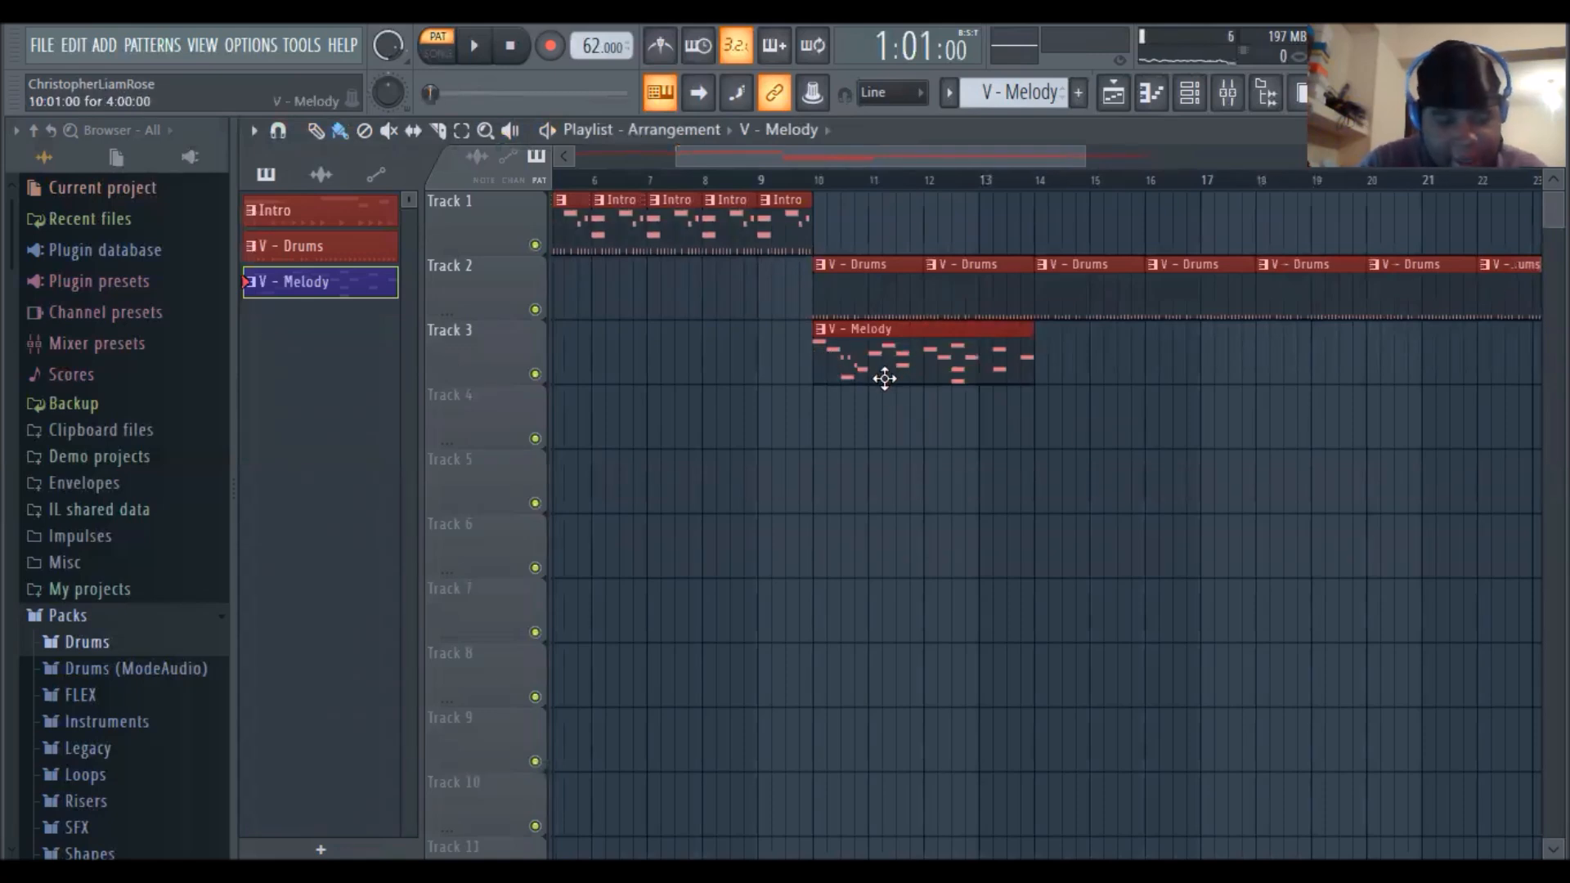
pyautogui.hscroll(4, 884, 378)
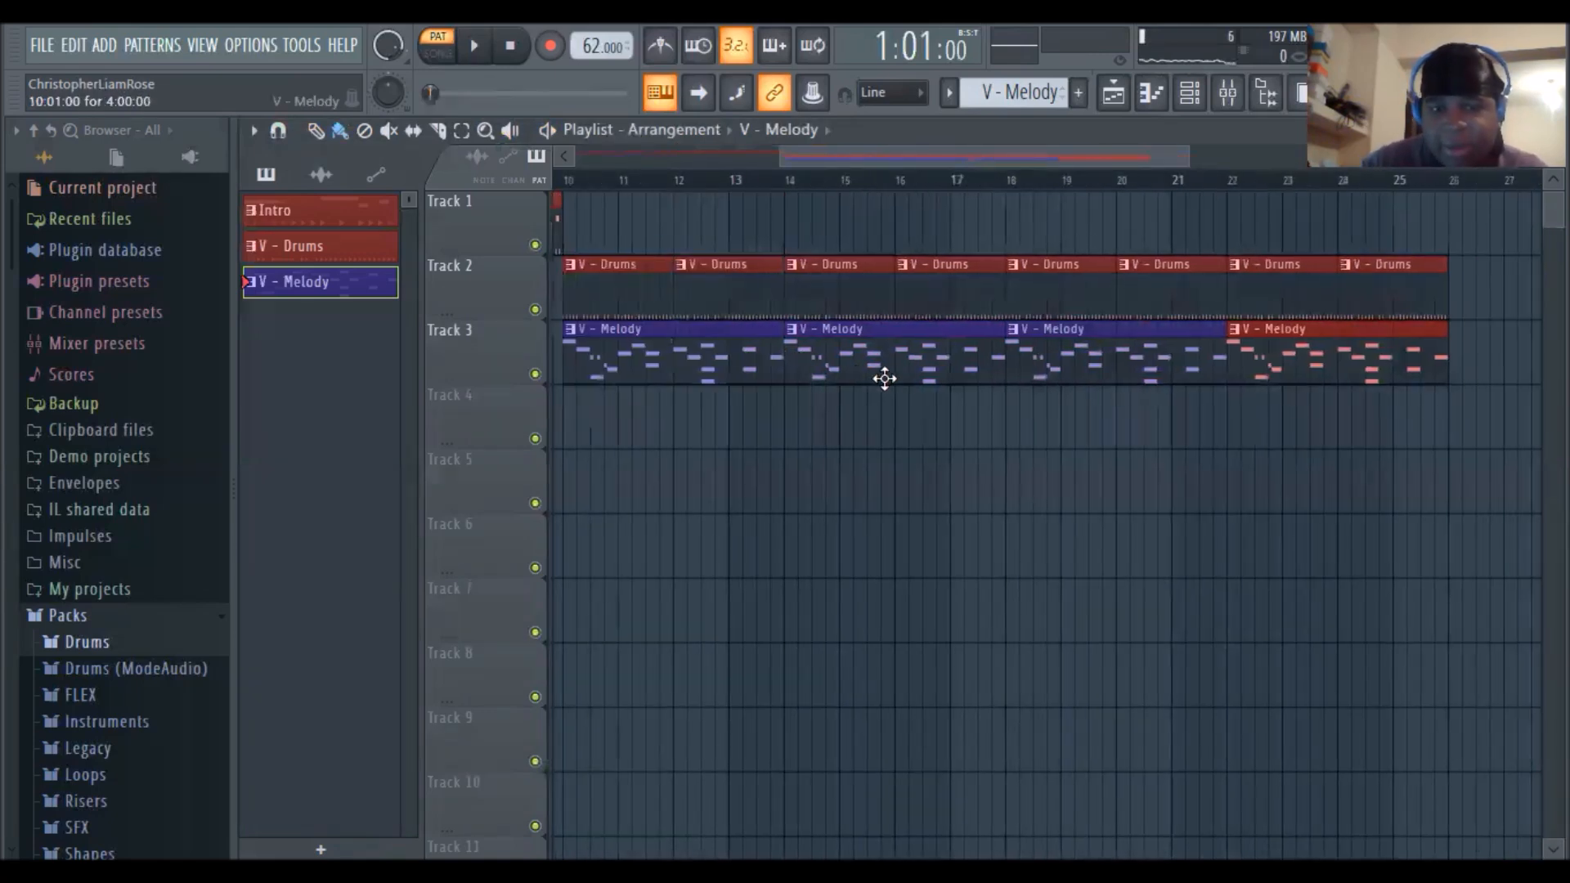
# Play the arrangement in song mode from bar 10, and stop it
pyautogui.moveTo(900, 163); pyautogui.dragTo(814, 178)
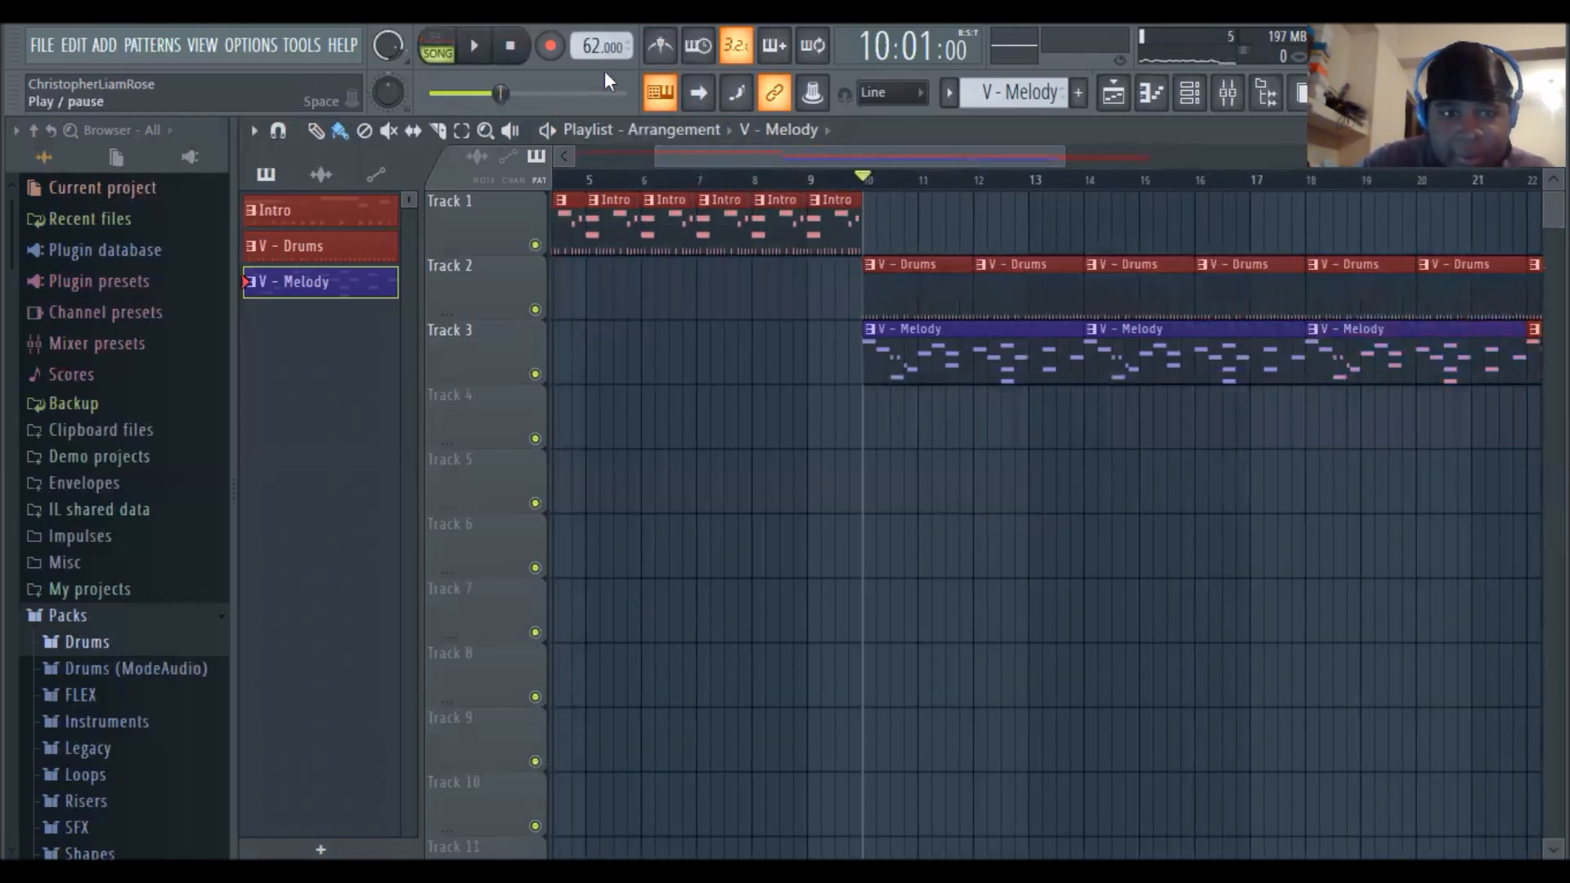
pyautogui.press('space')
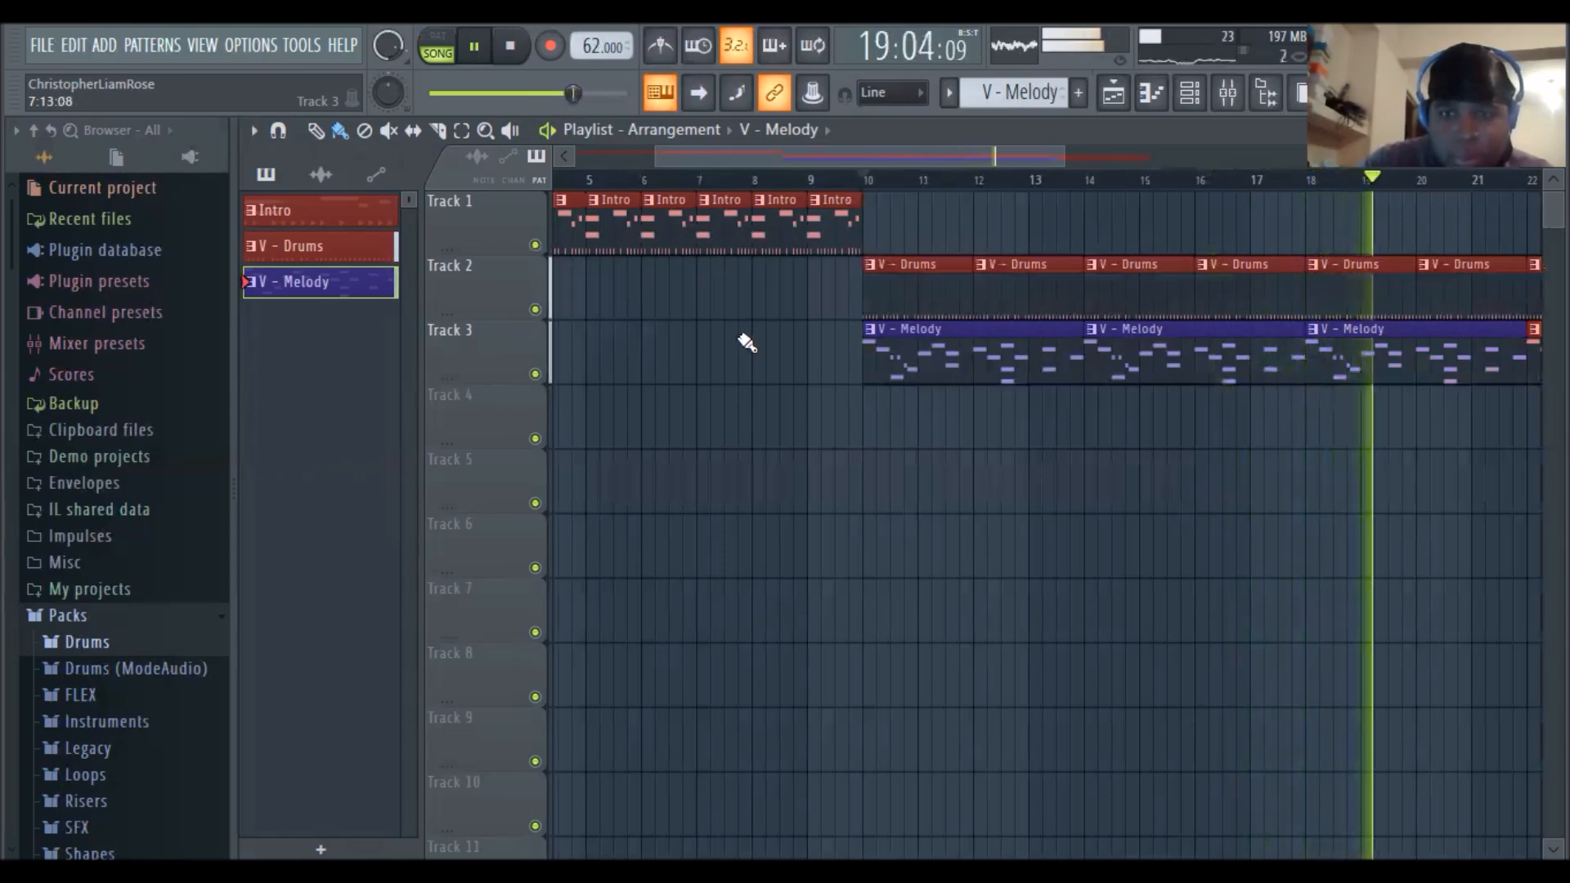
pyautogui.press('space')
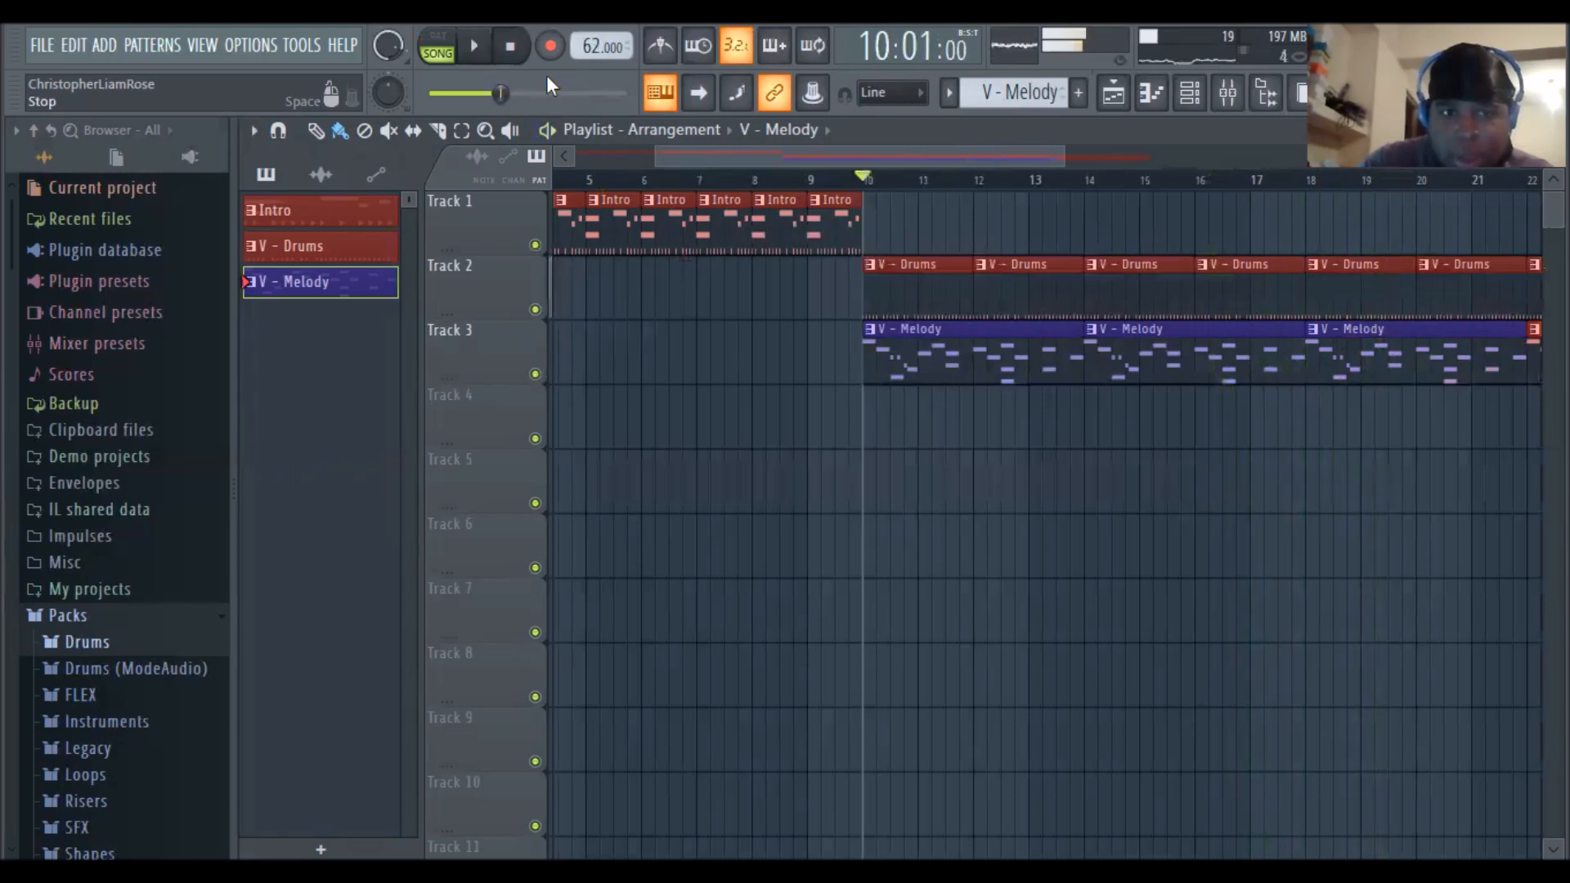
pyautogui.click(517, 50)
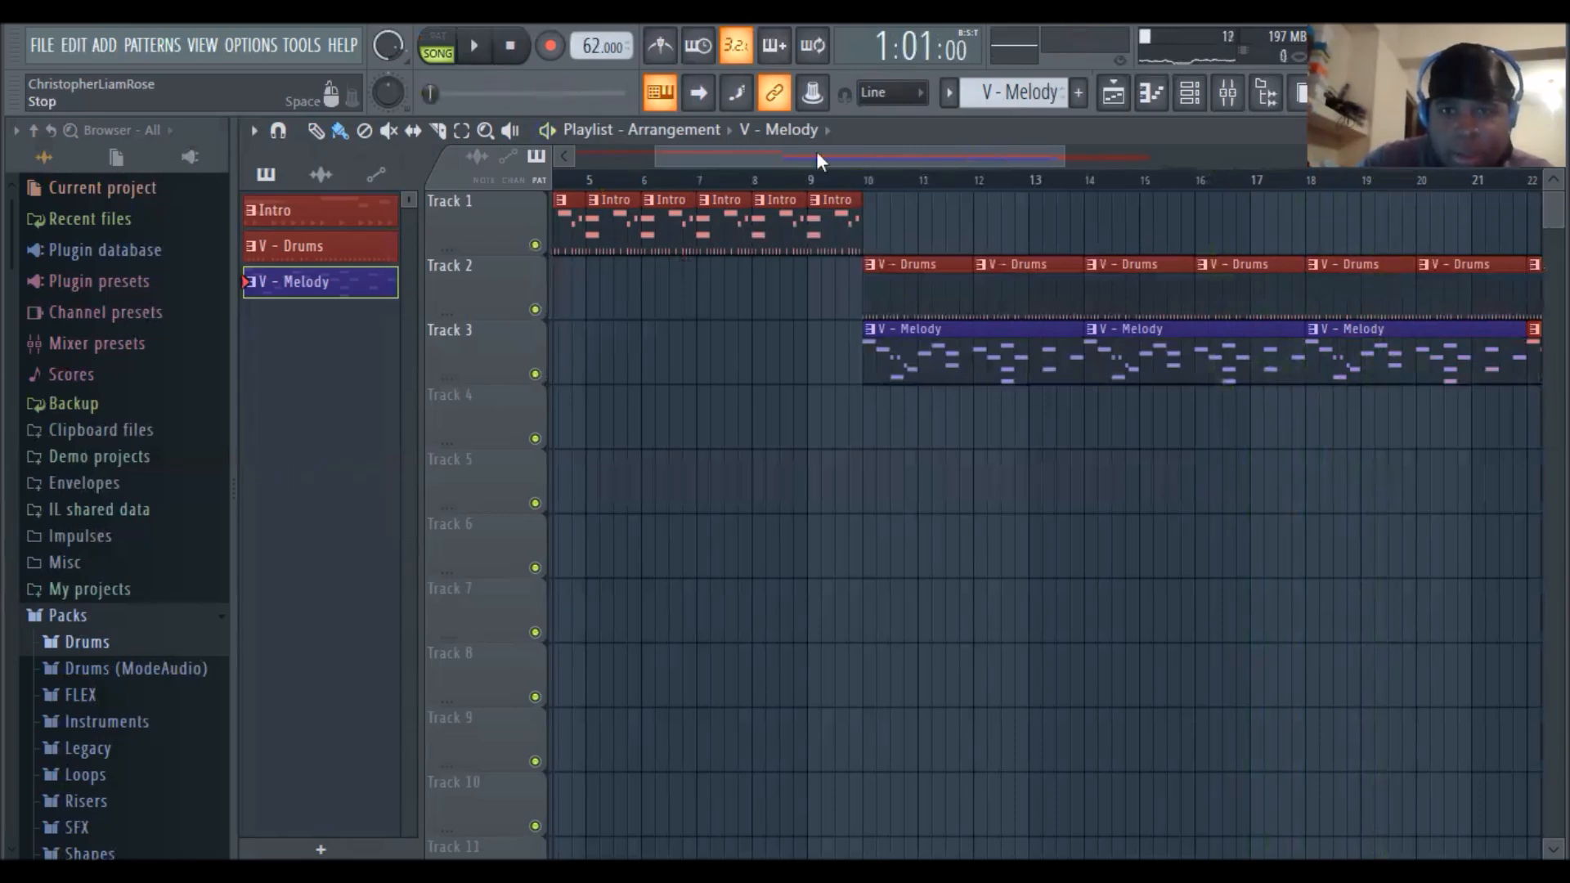
# Create a new pattern named V - Bass with the Dark Olive Green color #6B7628
pyautogui.click(1073, 97)
pyautogui.write('V - Bass')
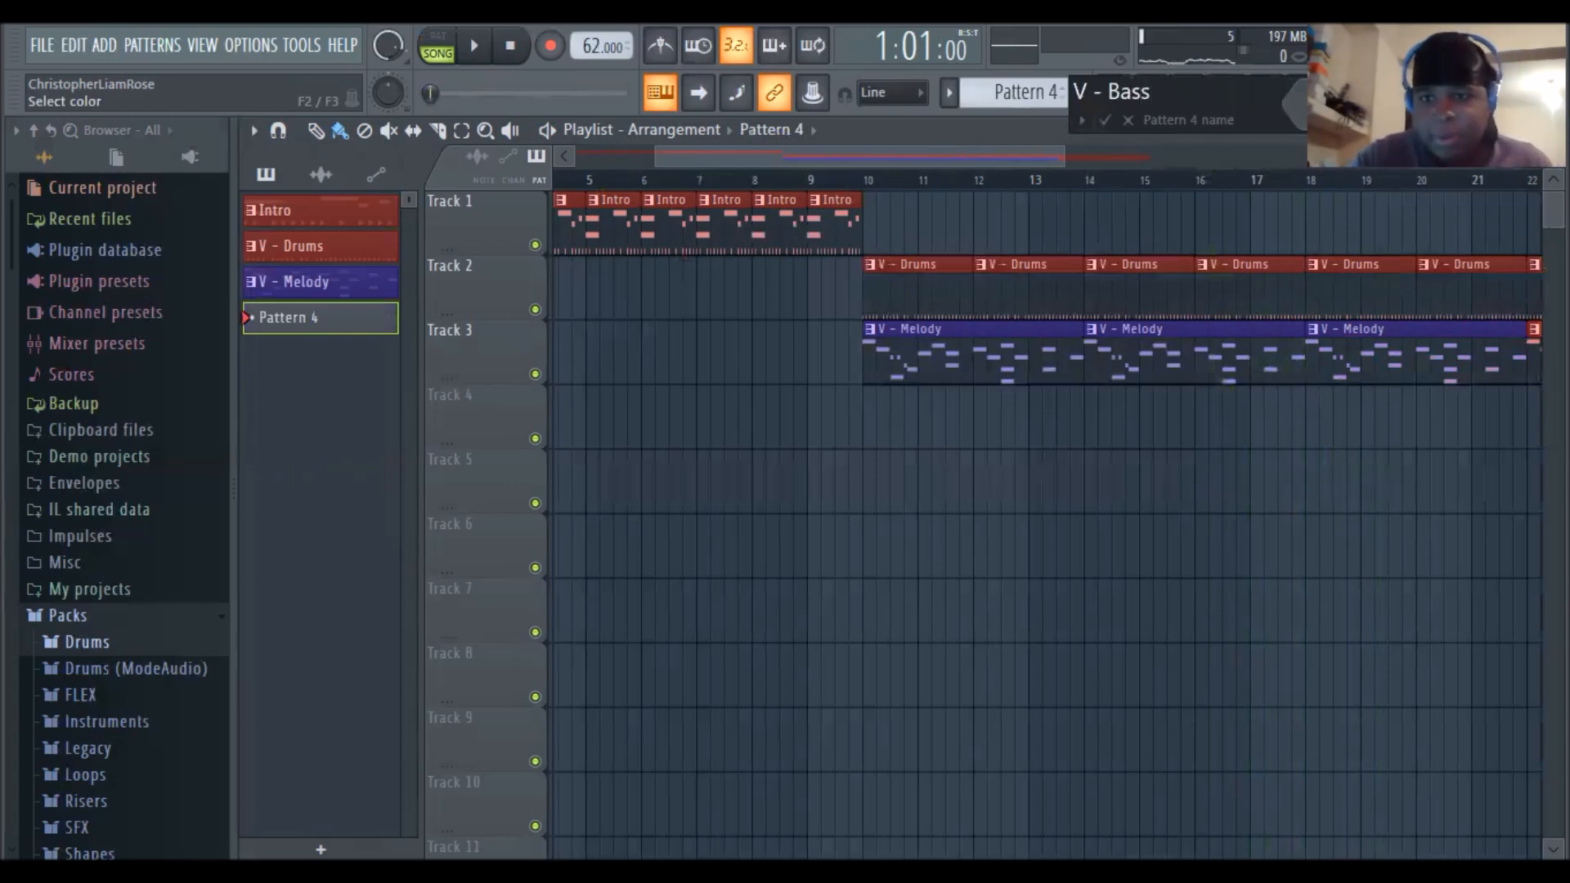
pyautogui.click(1296, 102)
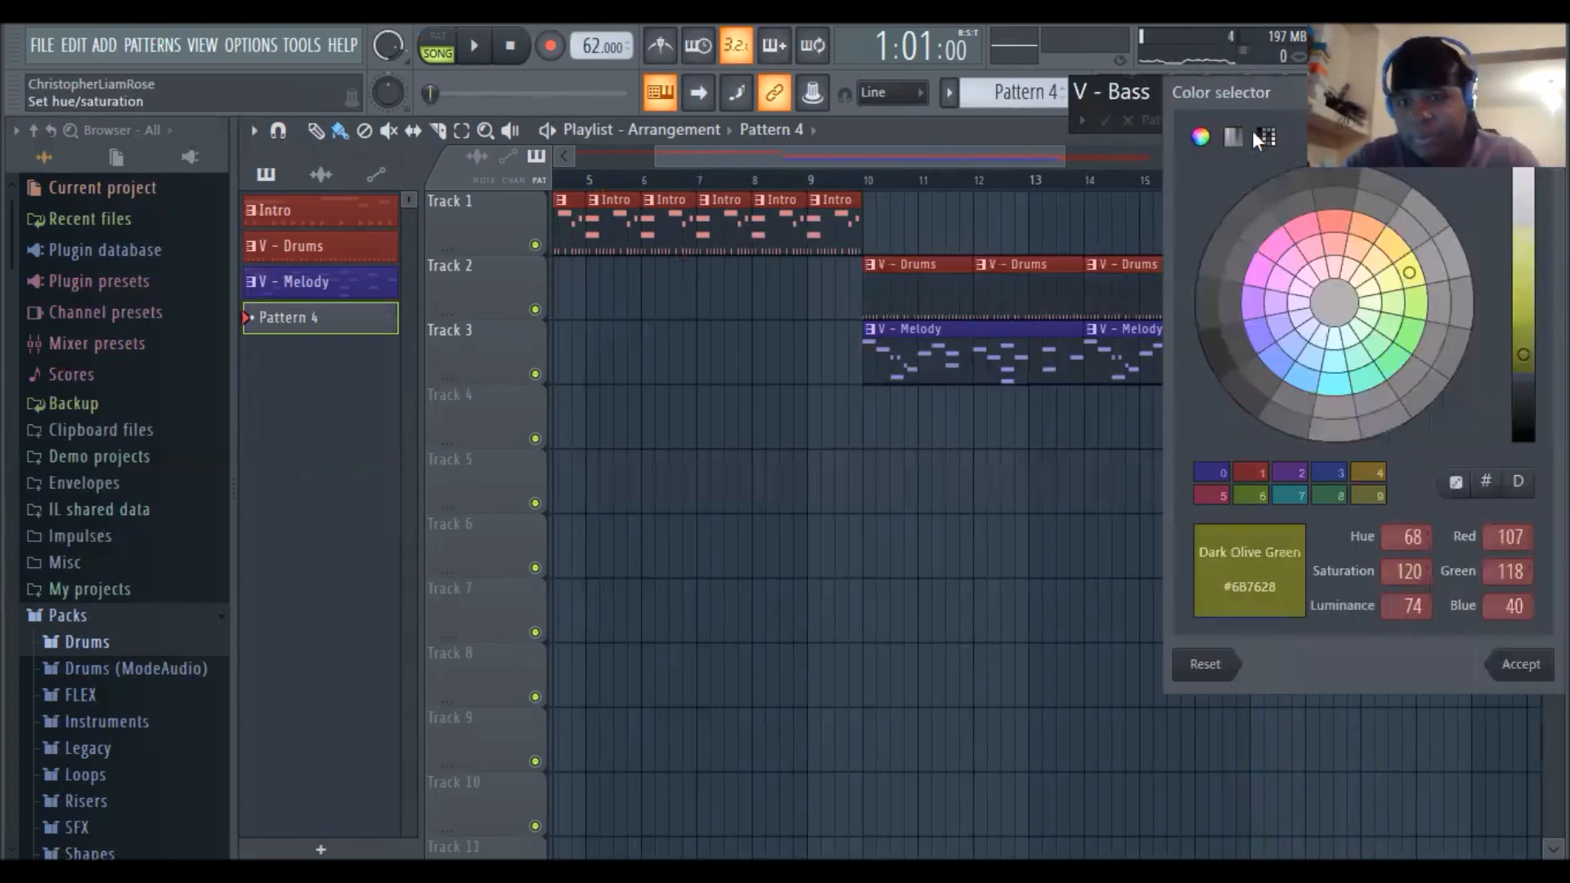
pyautogui.press('Return')
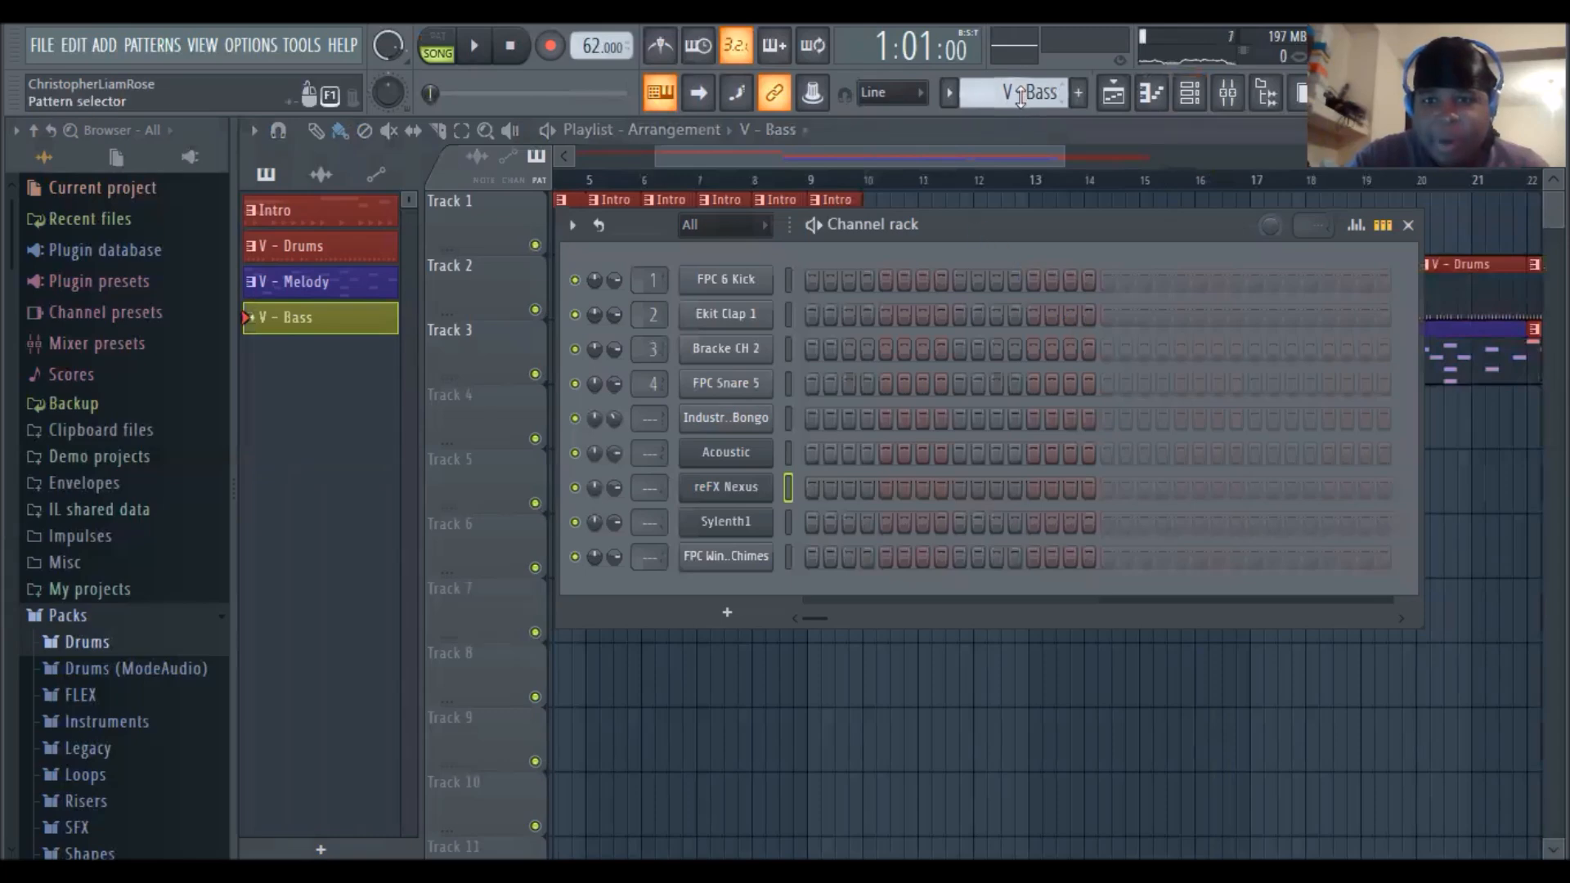
# In V - Melody's Acoustic piano roll, draw one-beat C5 notes on beat 1 and B4 notes on beat 3 of bars 1 and 2
pyautogui.click(295, 281)
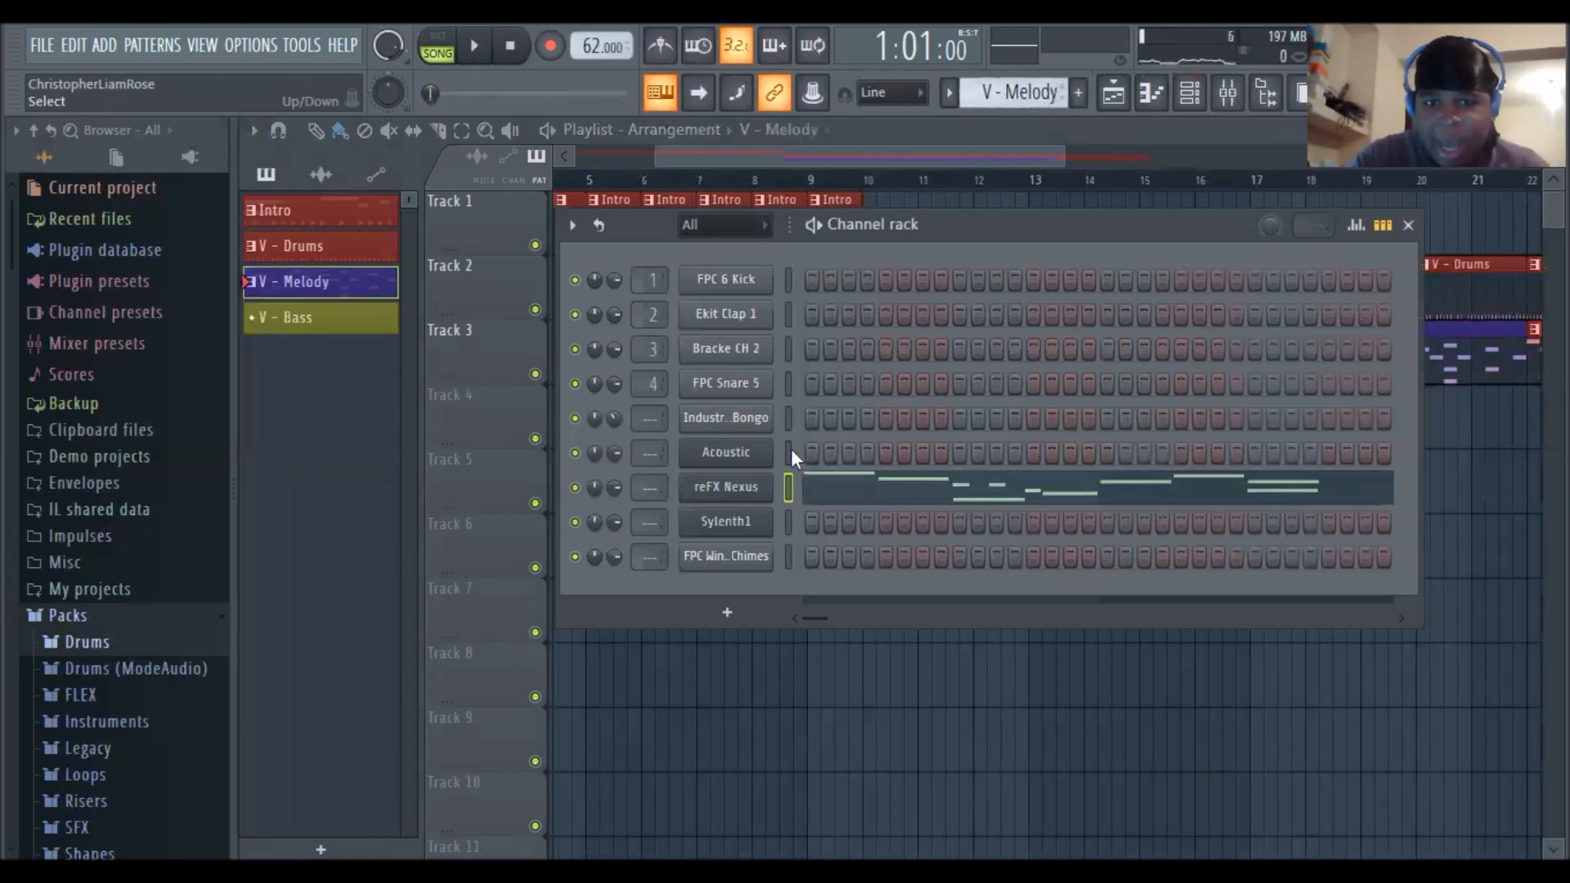
pyautogui.rightClick(741, 461)
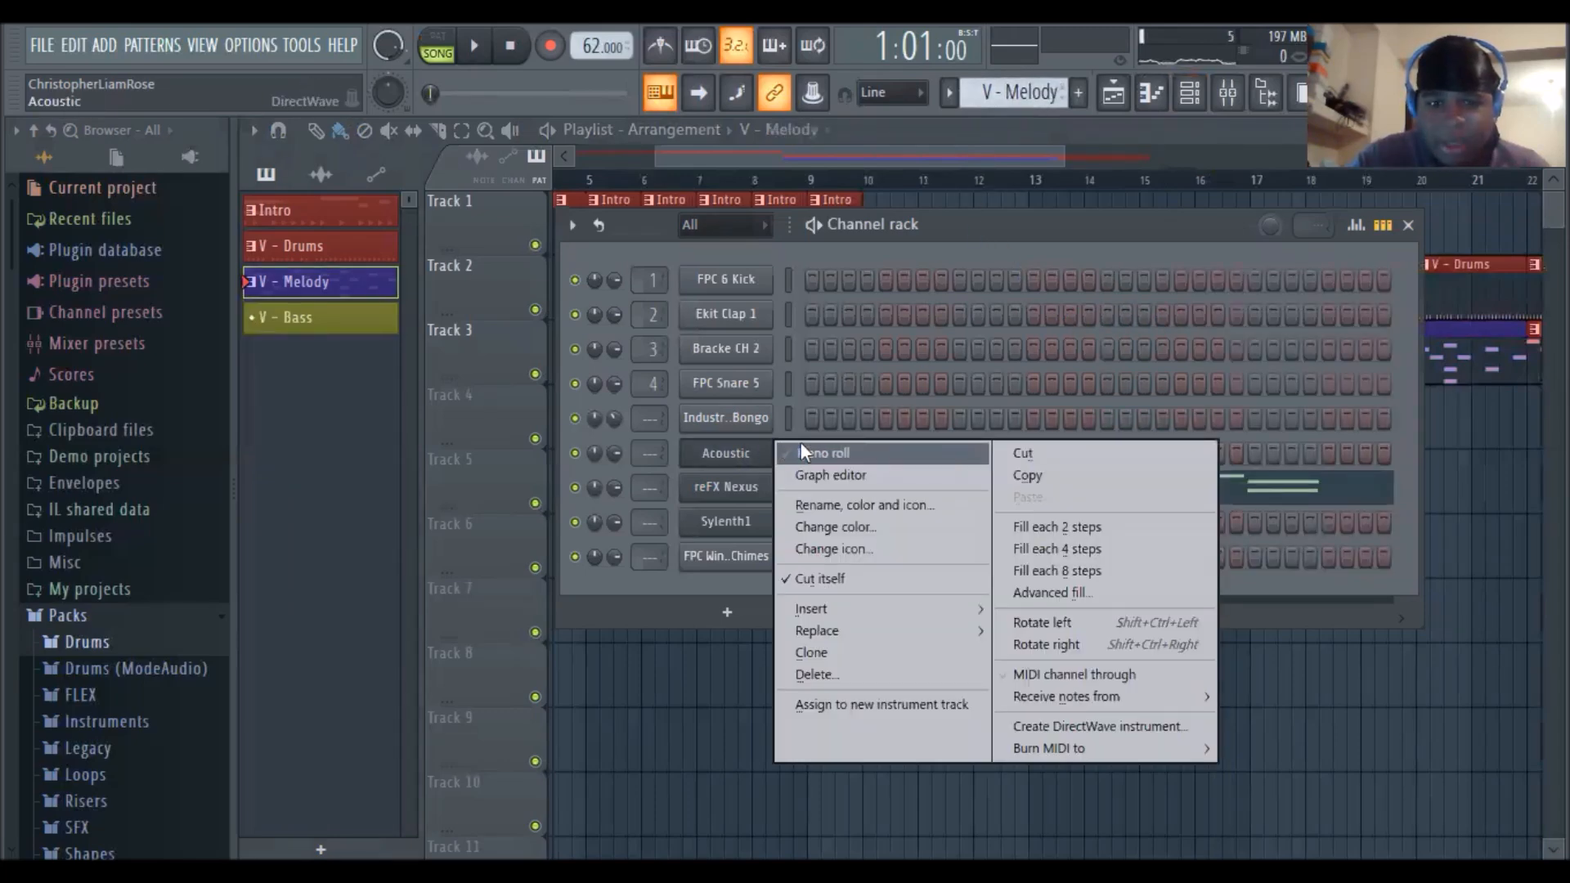
pyautogui.click(802, 449)
pyautogui.moveTo(401, 129); pyautogui.dragTo(378, 138)
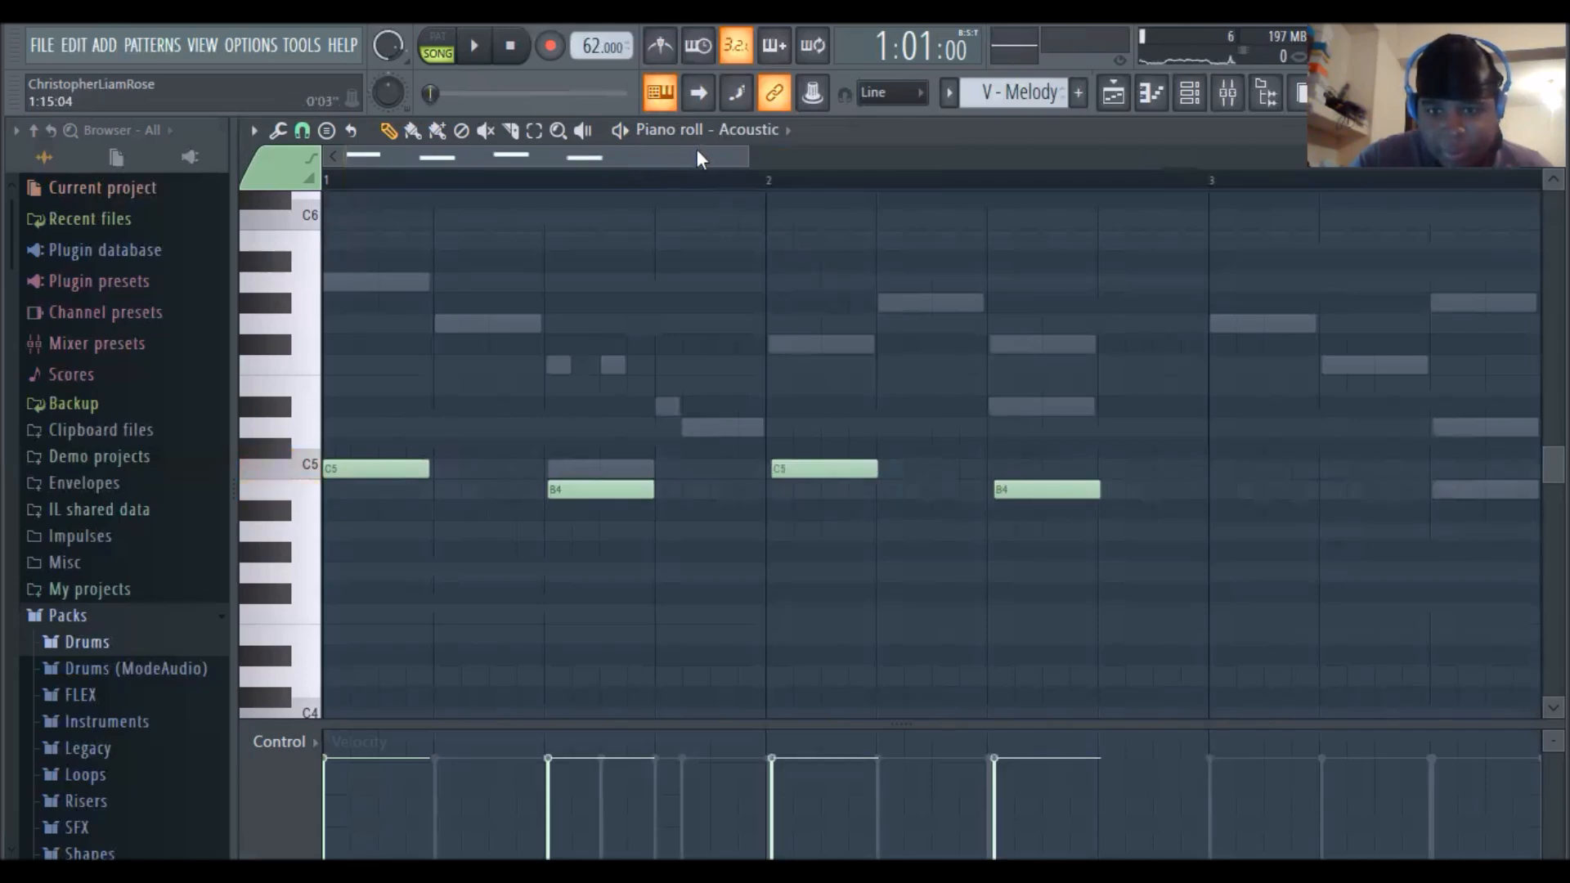
# Add one-beat C5 and A#4 notes on beats 1 and 3 of bar 3, and B4 and C5 on beats 1 and 3 of bar 4
pyautogui.moveTo(697, 149); pyautogui.dragTo(870, 198)
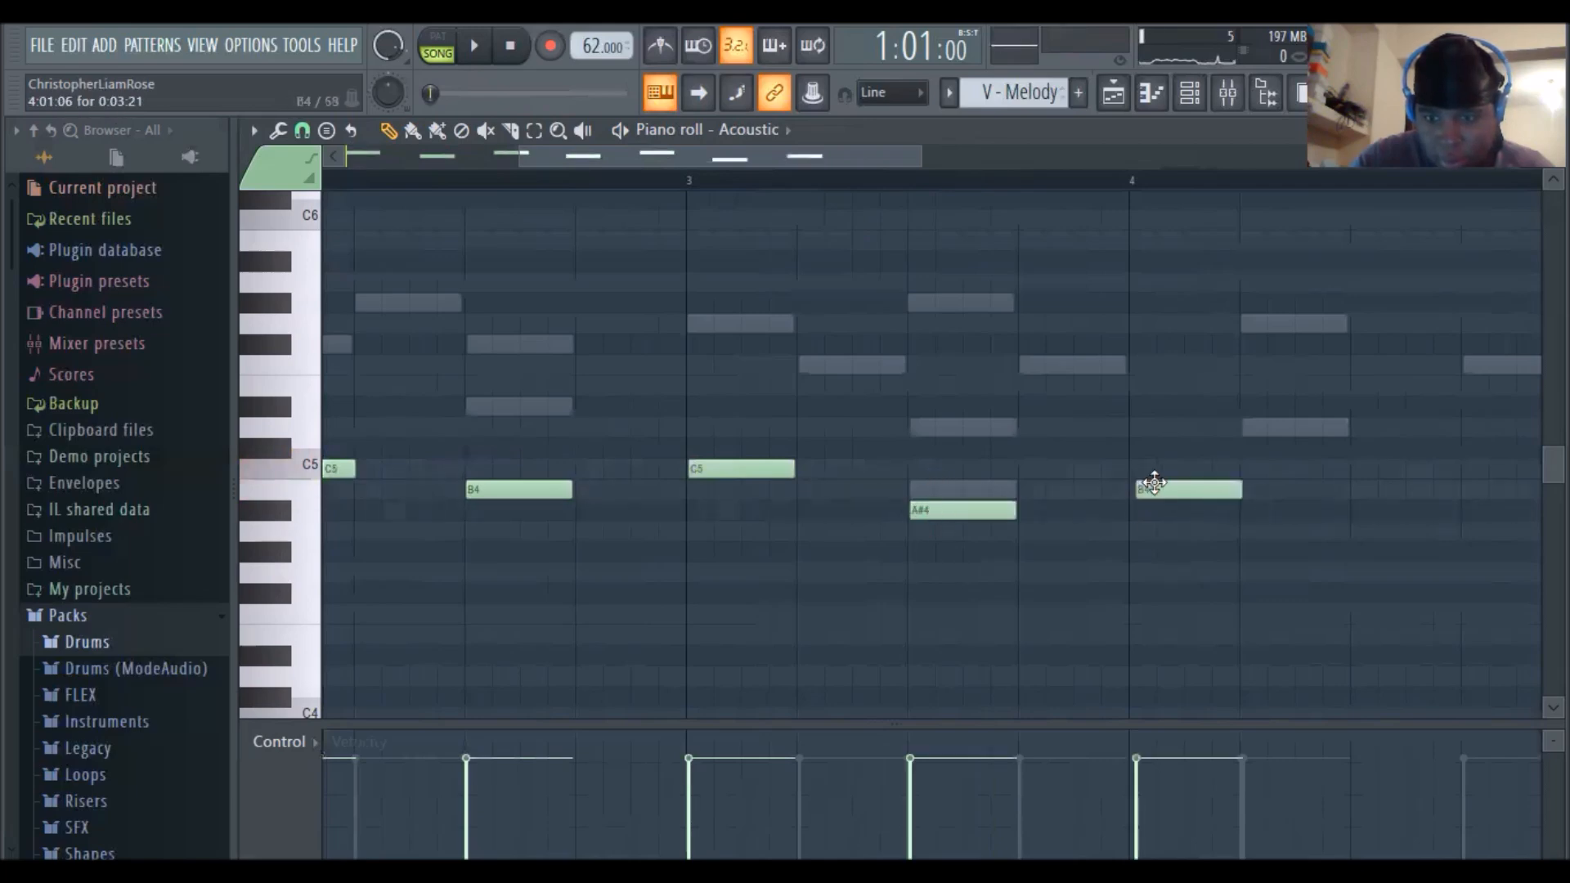
pyautogui.click(1154, 484)
pyautogui.moveTo(1154, 484); pyautogui.dragTo(1149, 483)
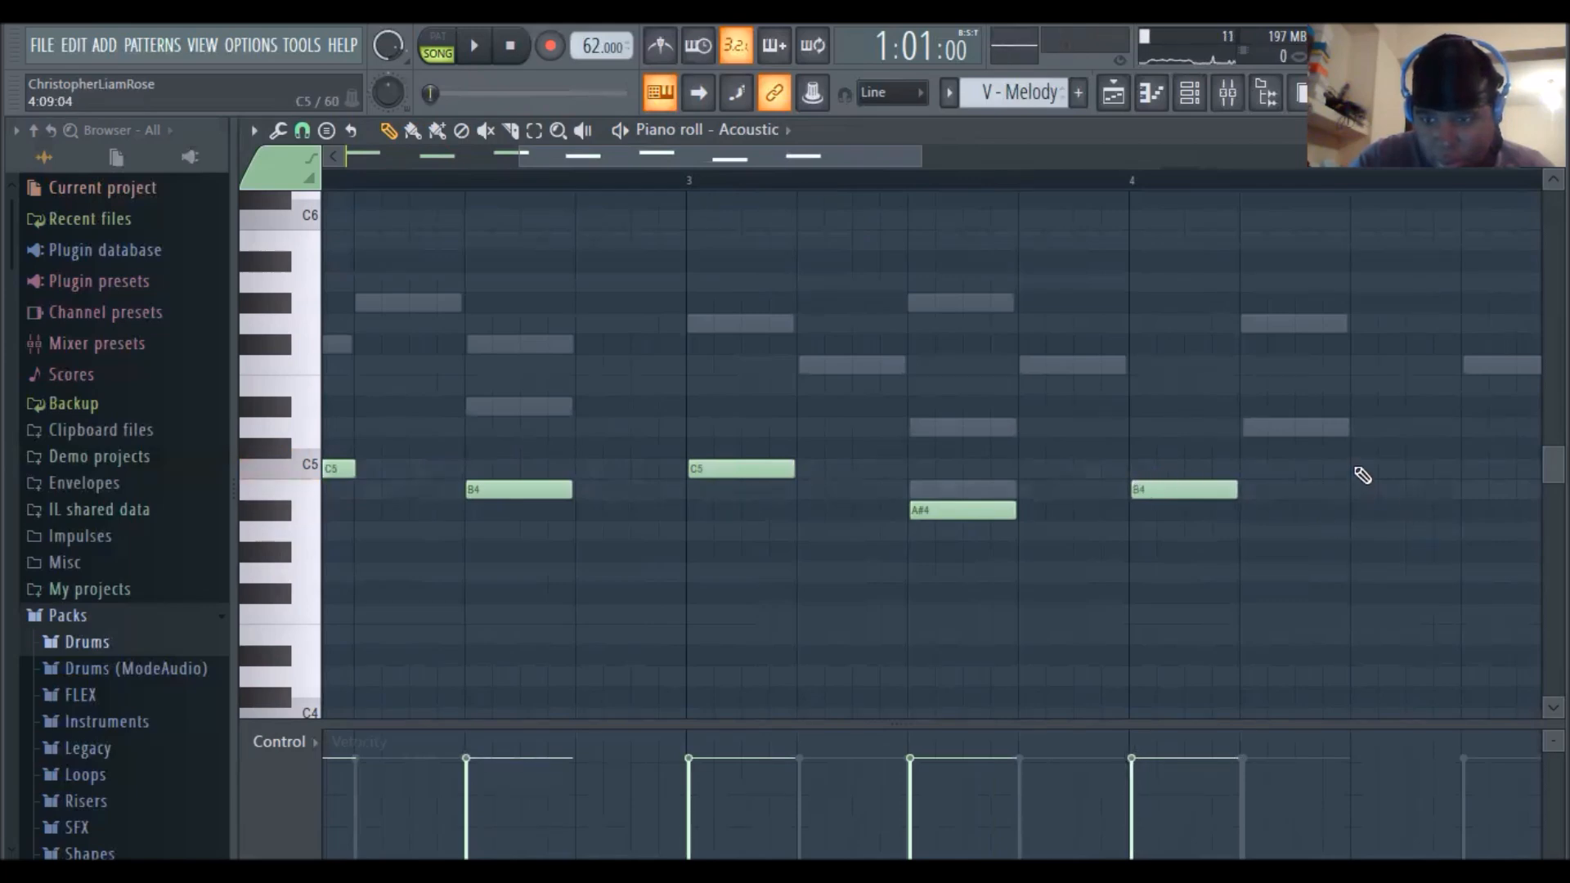
pyautogui.click(1356, 468)
pyautogui.click(1394, 469)
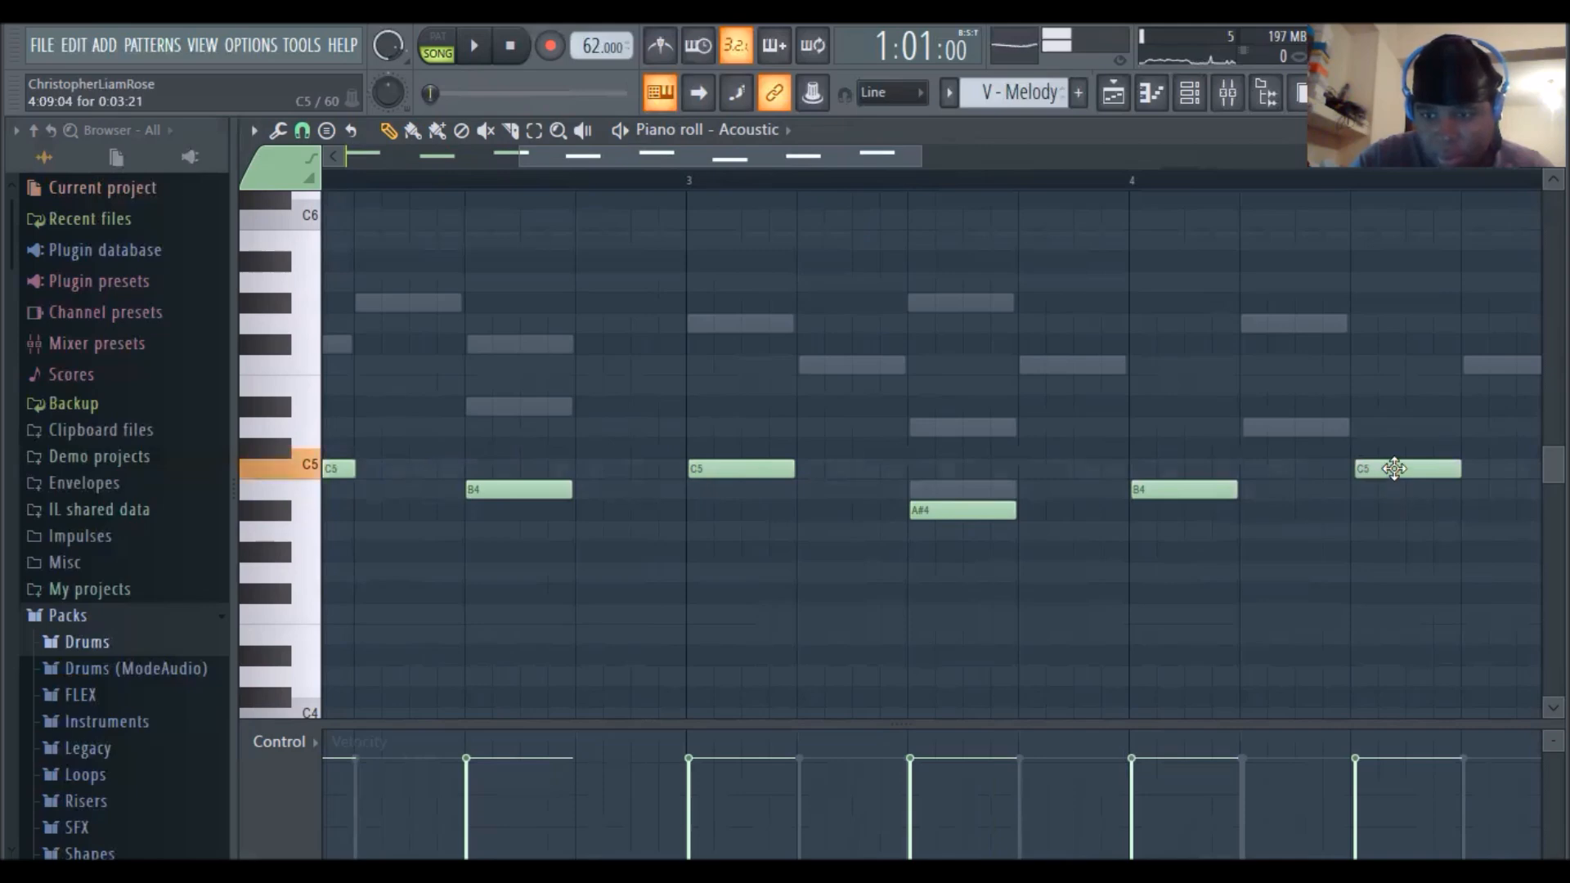
# Select all the Acoustic notes across the four bars and cut them from the V - Melody pattern
pyautogui.moveTo(770, 157); pyautogui.dragTo(377, 217)
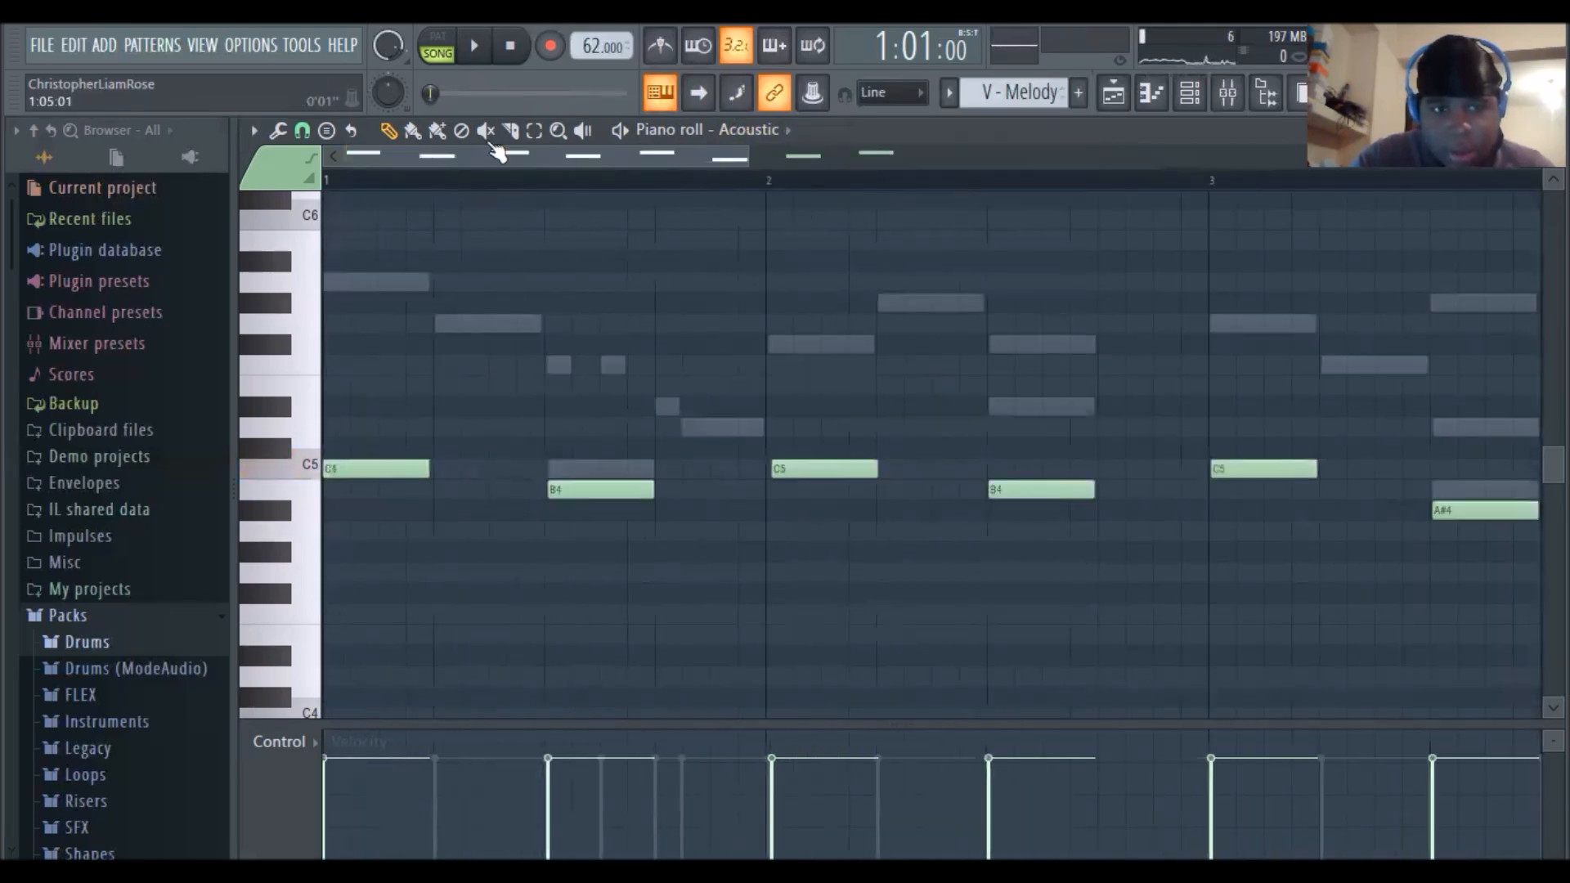
pyautogui.moveTo(366, 252); pyautogui.dragTo(1547, 579)
pyautogui.scroll(3, 1178, 519)
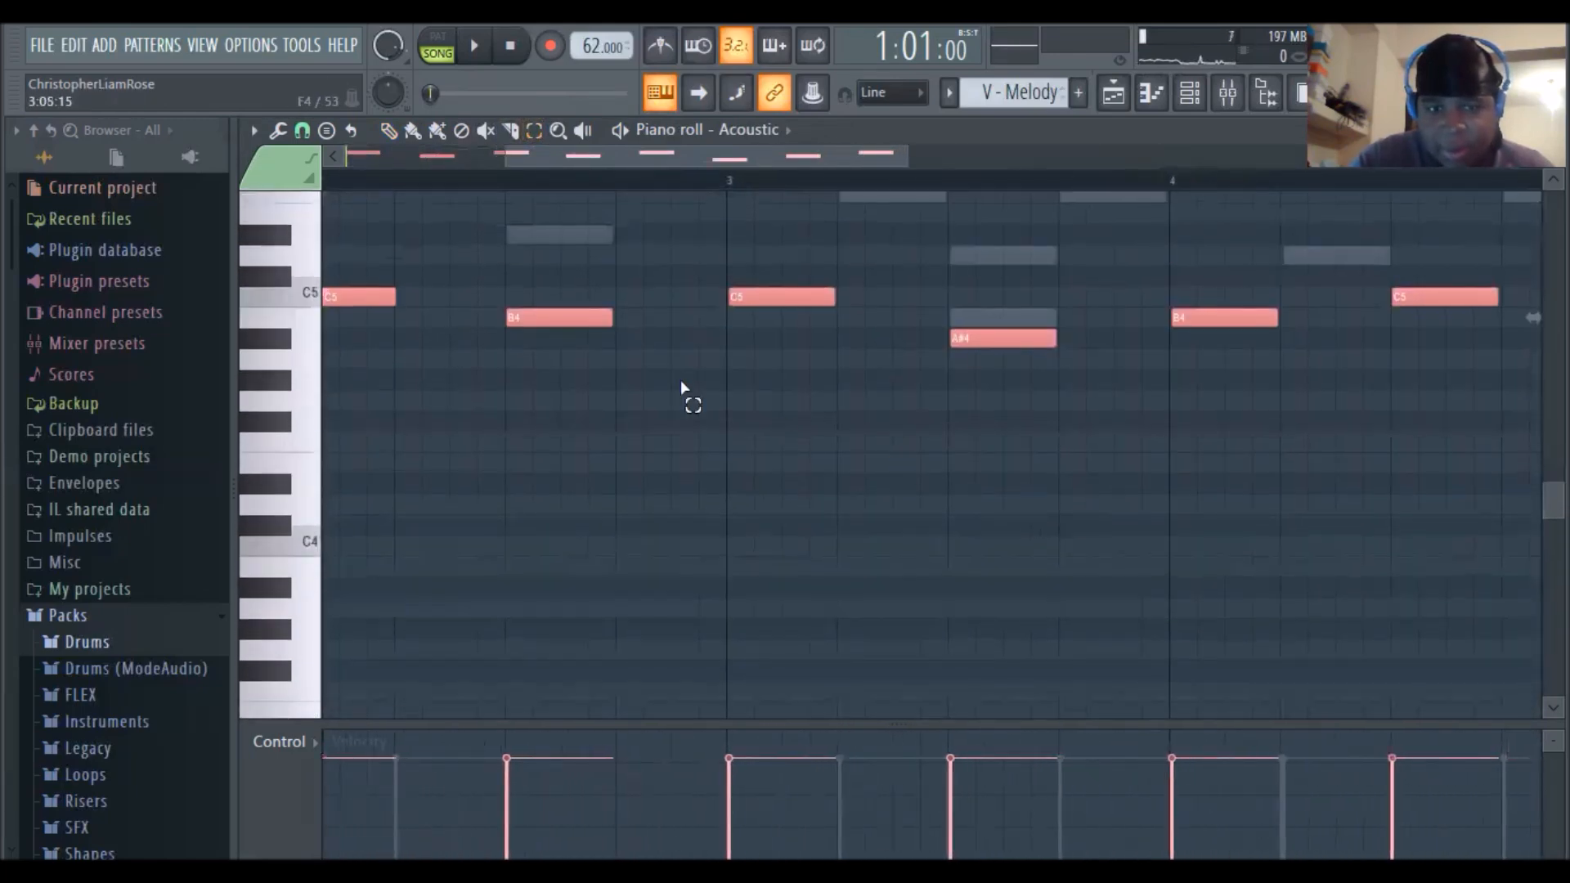
pyautogui.click(74, 37)
pyautogui.click(87, 107)
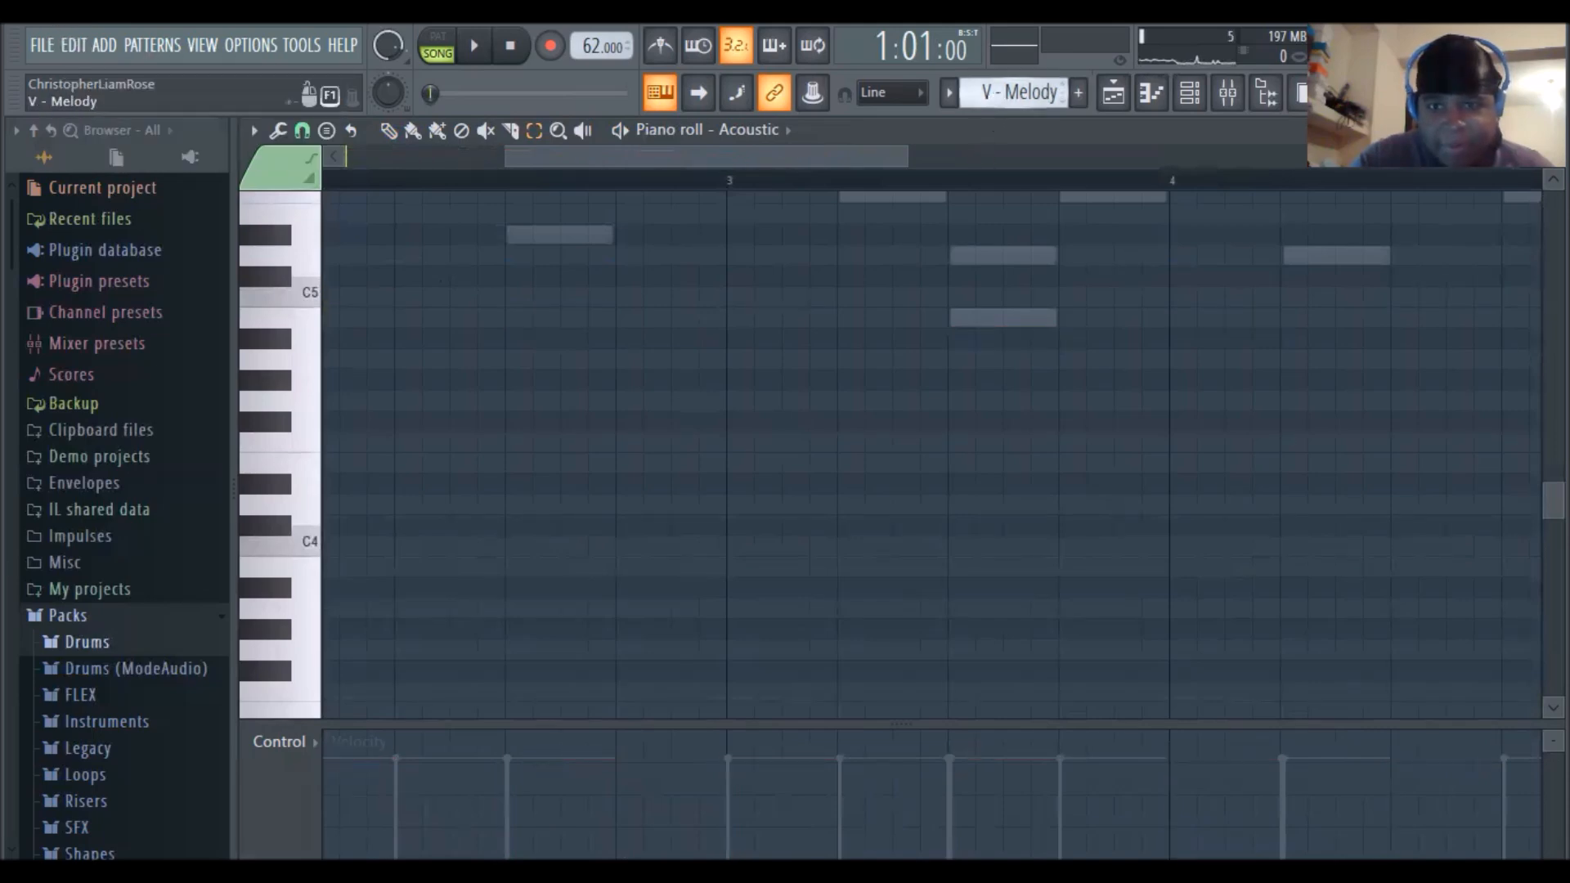
# Switch to the V - Bass pattern, paste the cut Acoustic notes from bar 1 and return to the playlist
pyautogui.scroll(-1, 990, 93)
pyautogui.moveTo(870, 164); pyautogui.dragTo(572, 187)
pyautogui.scroll(2, 463, 227)
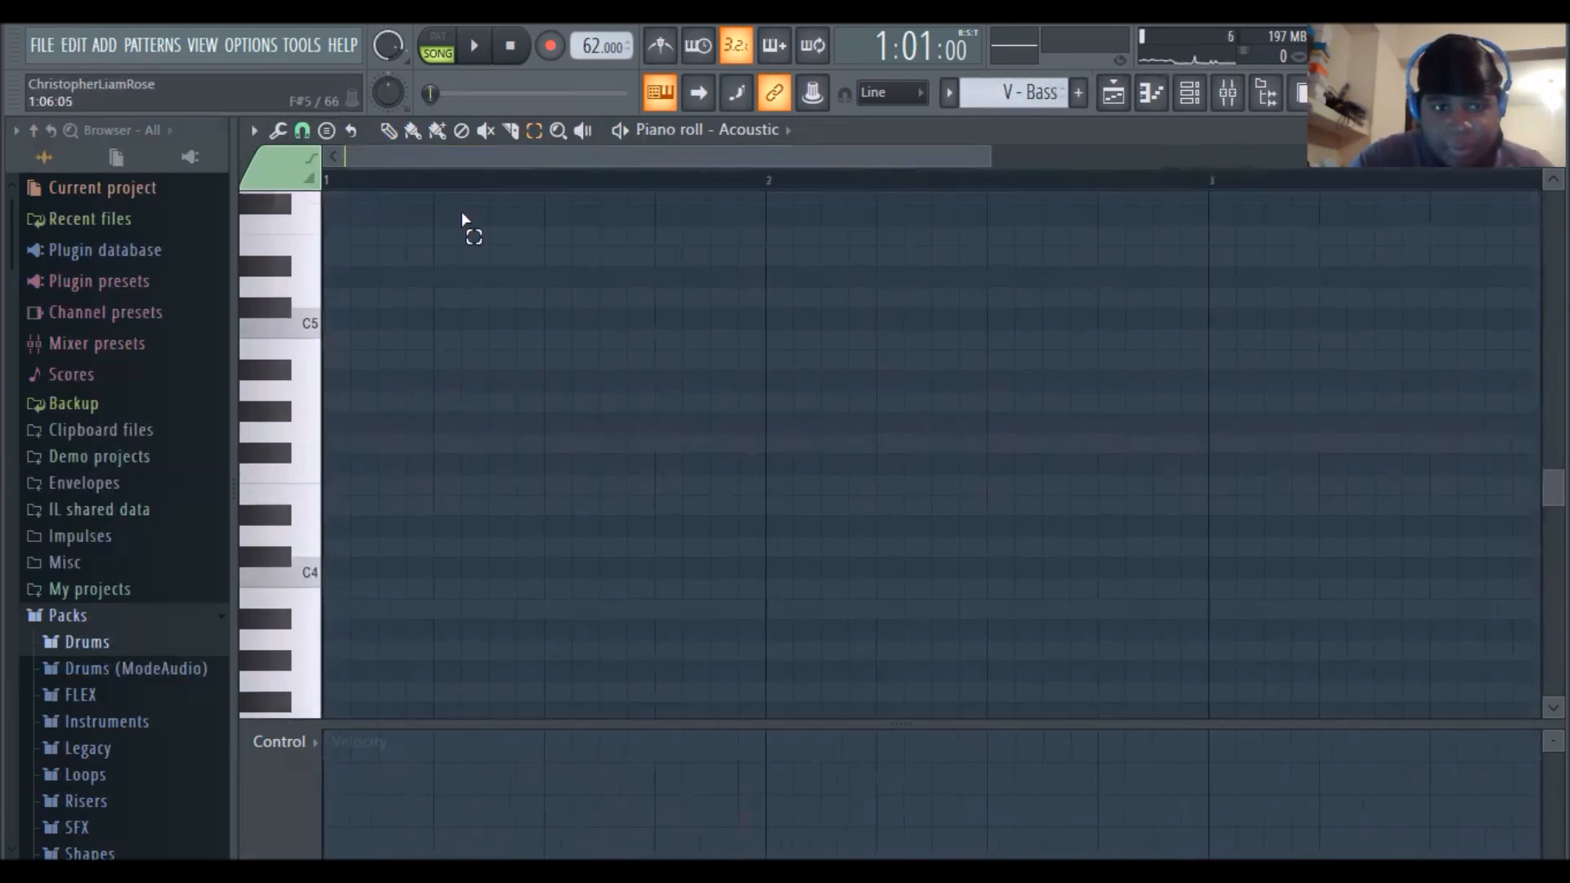
pyautogui.scroll(-1, 242, 165)
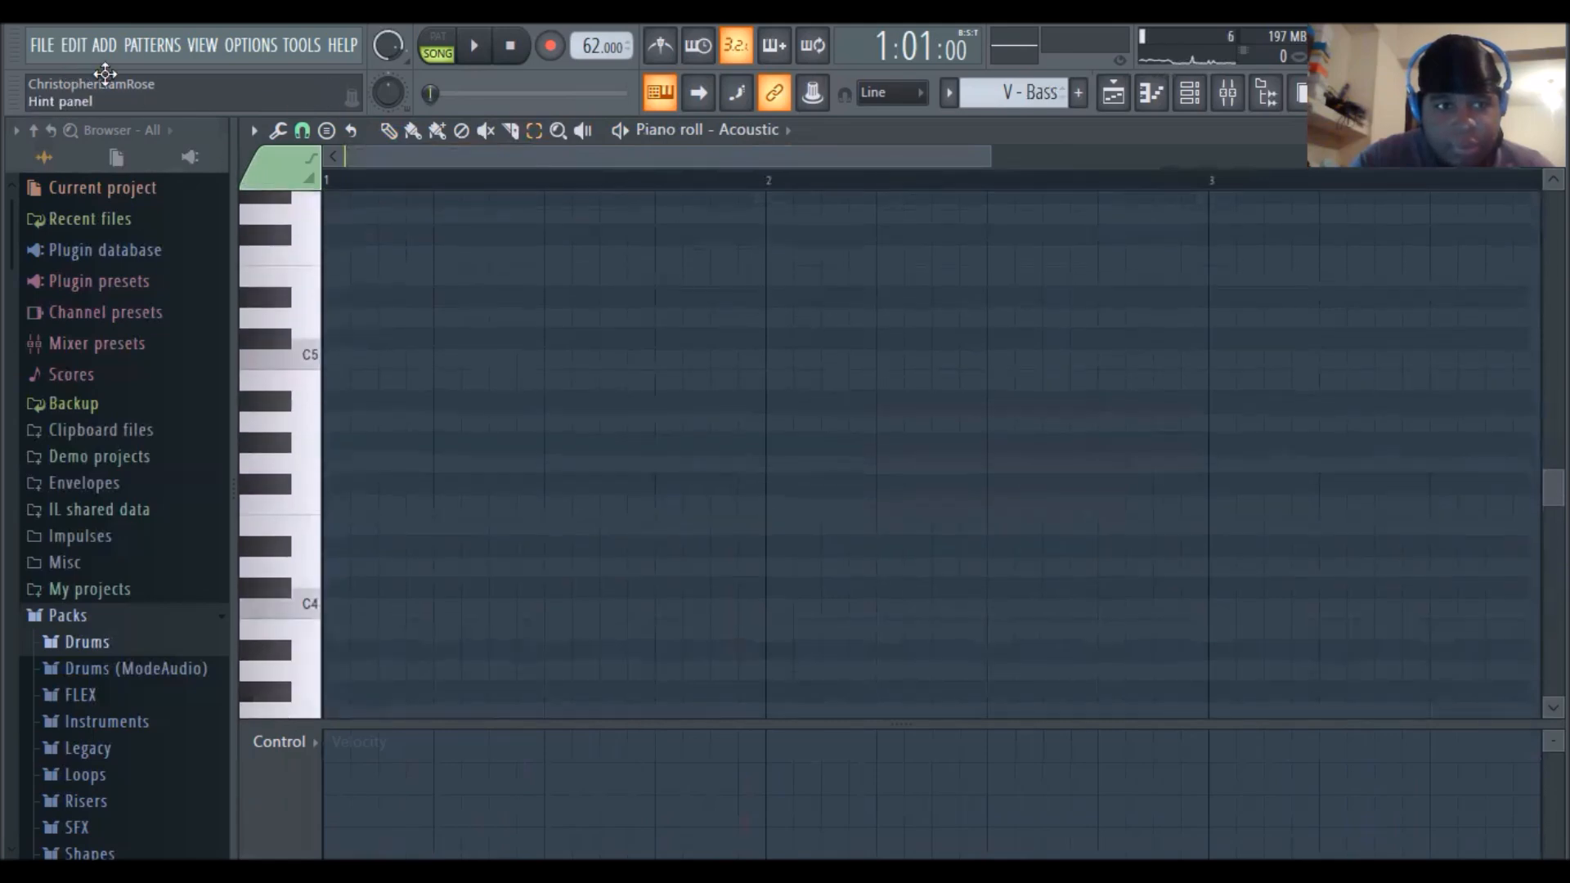
pyautogui.scroll(1, 425, 255)
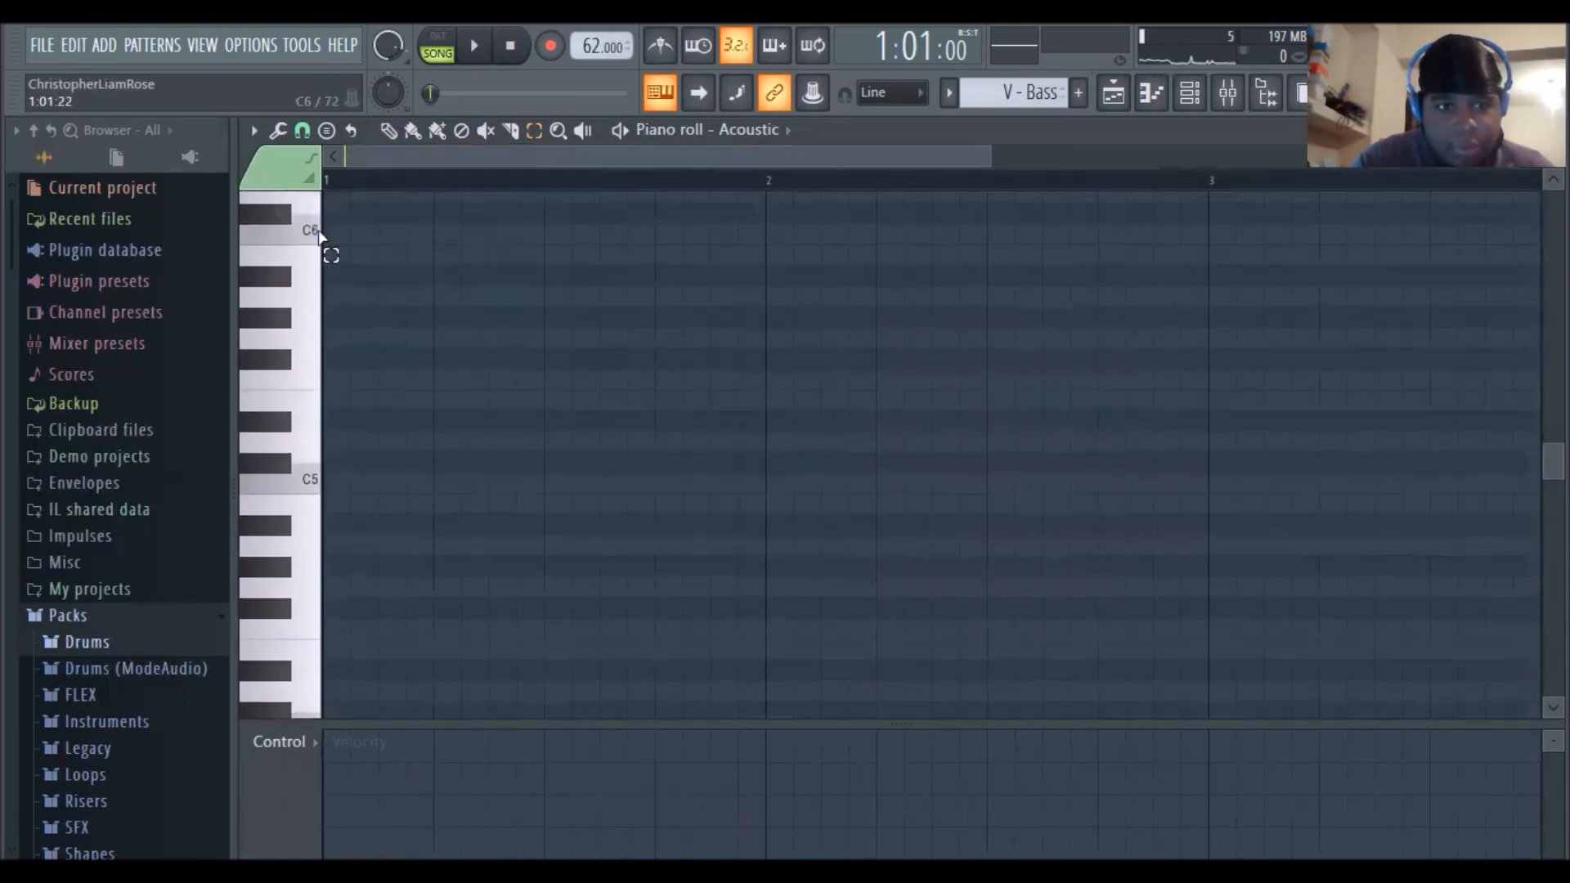
pyautogui.click(74, 45)
pyautogui.click(130, 152)
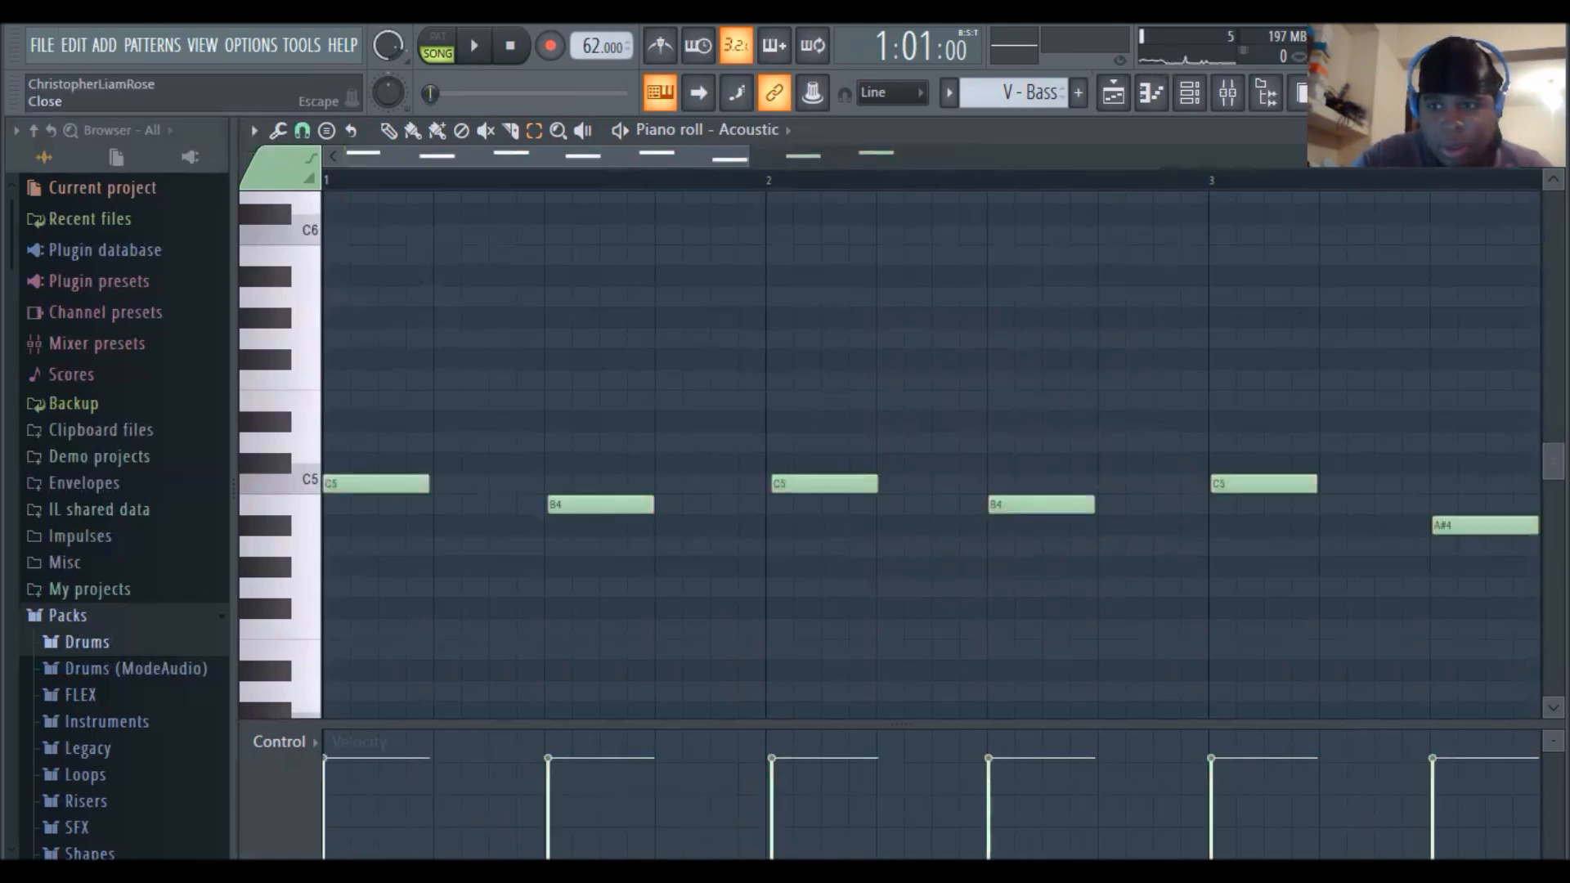
pyautogui.click(1552, 130)
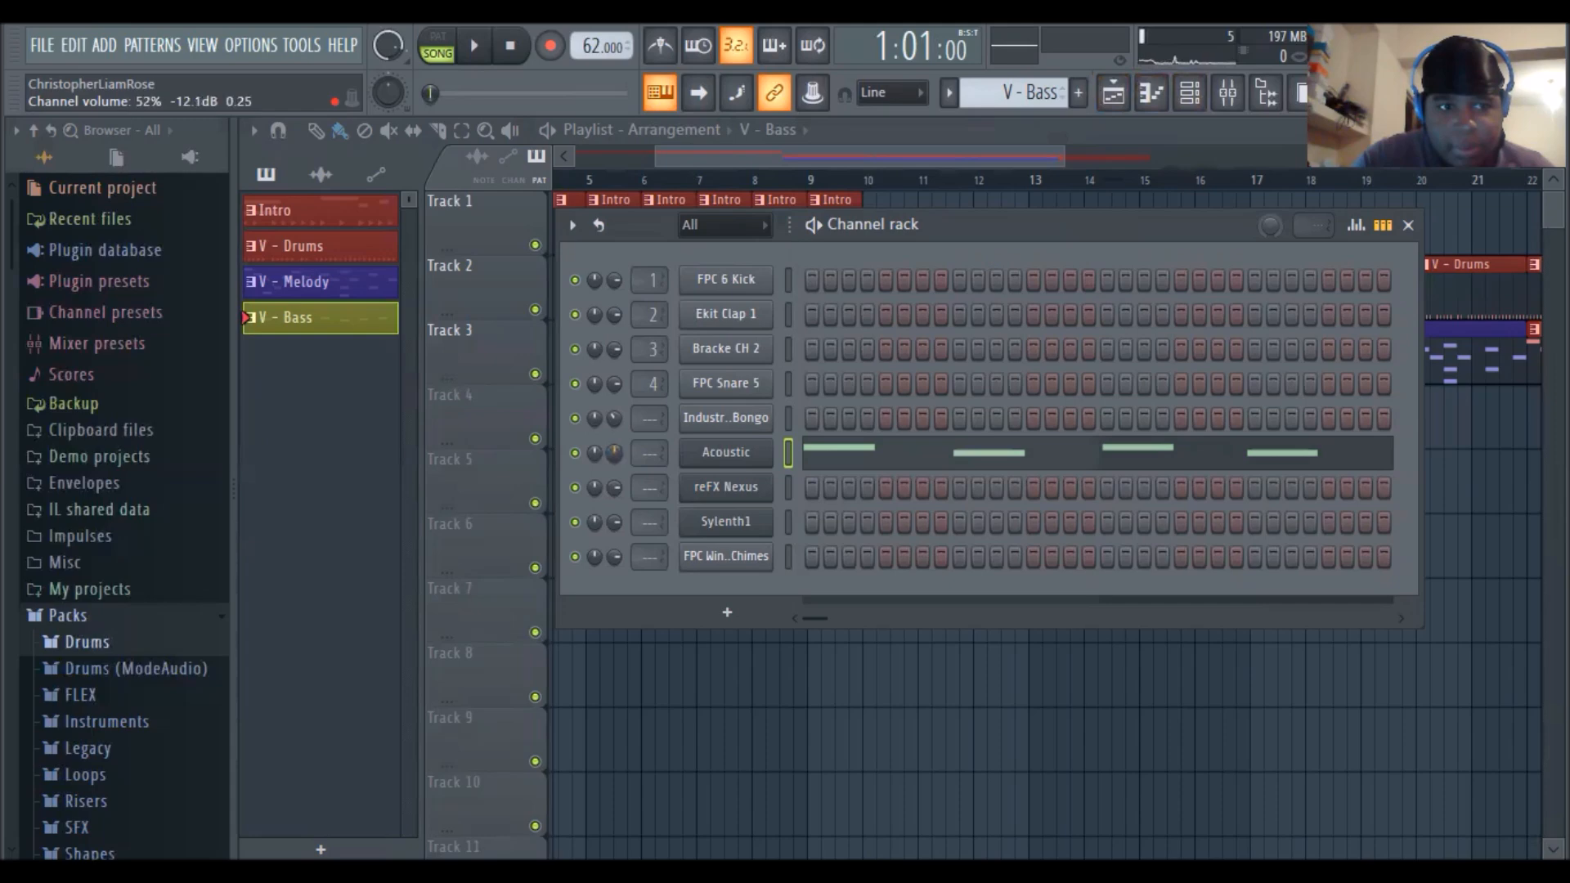
pyautogui.click(1190, 93)
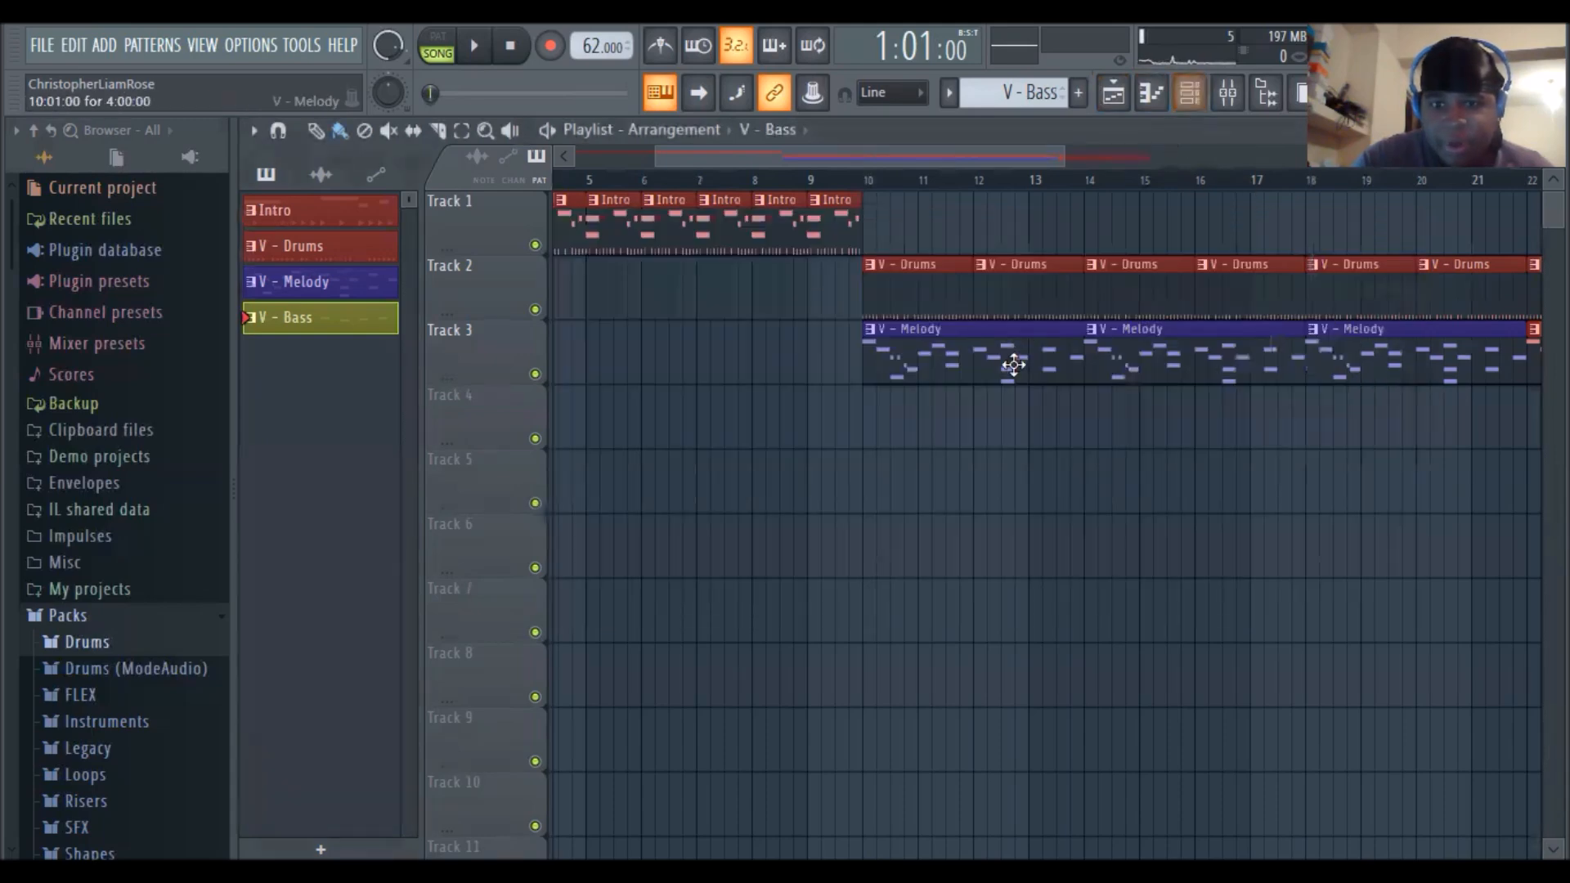
# Place V - Bass on Track 4 at bar 10, duplicate it to bars 14, 18 and 22, and save the project
pyautogui.click(873, 430)
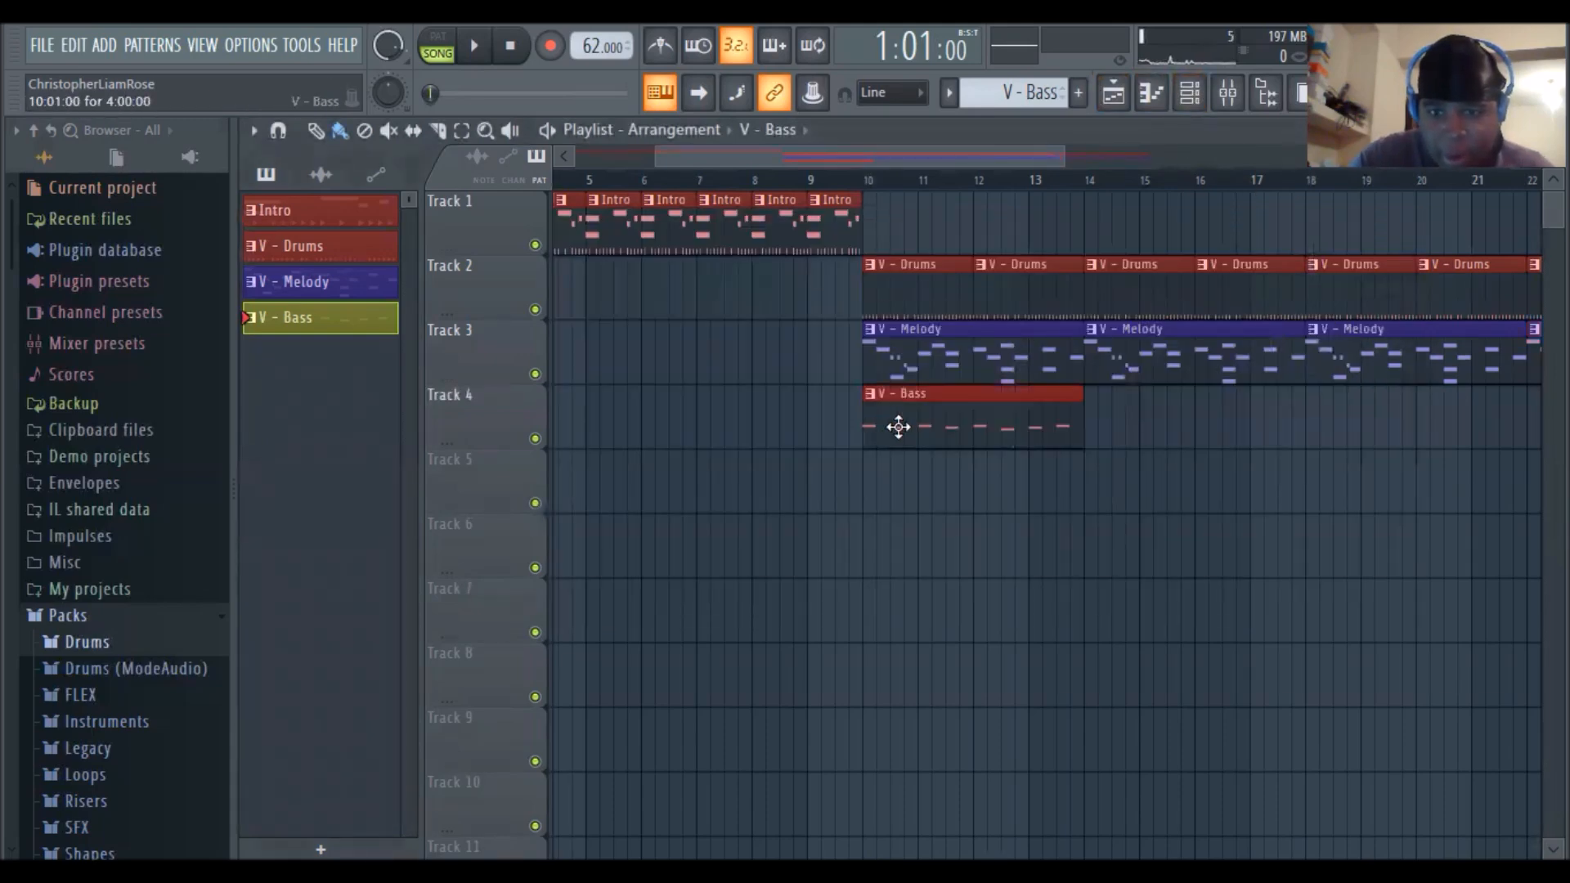
pyautogui.hotkey('ctrl', 'b')
pyautogui.hotkey('ctrl', 'b')
pyautogui.hotkey('ctrl', 'b')
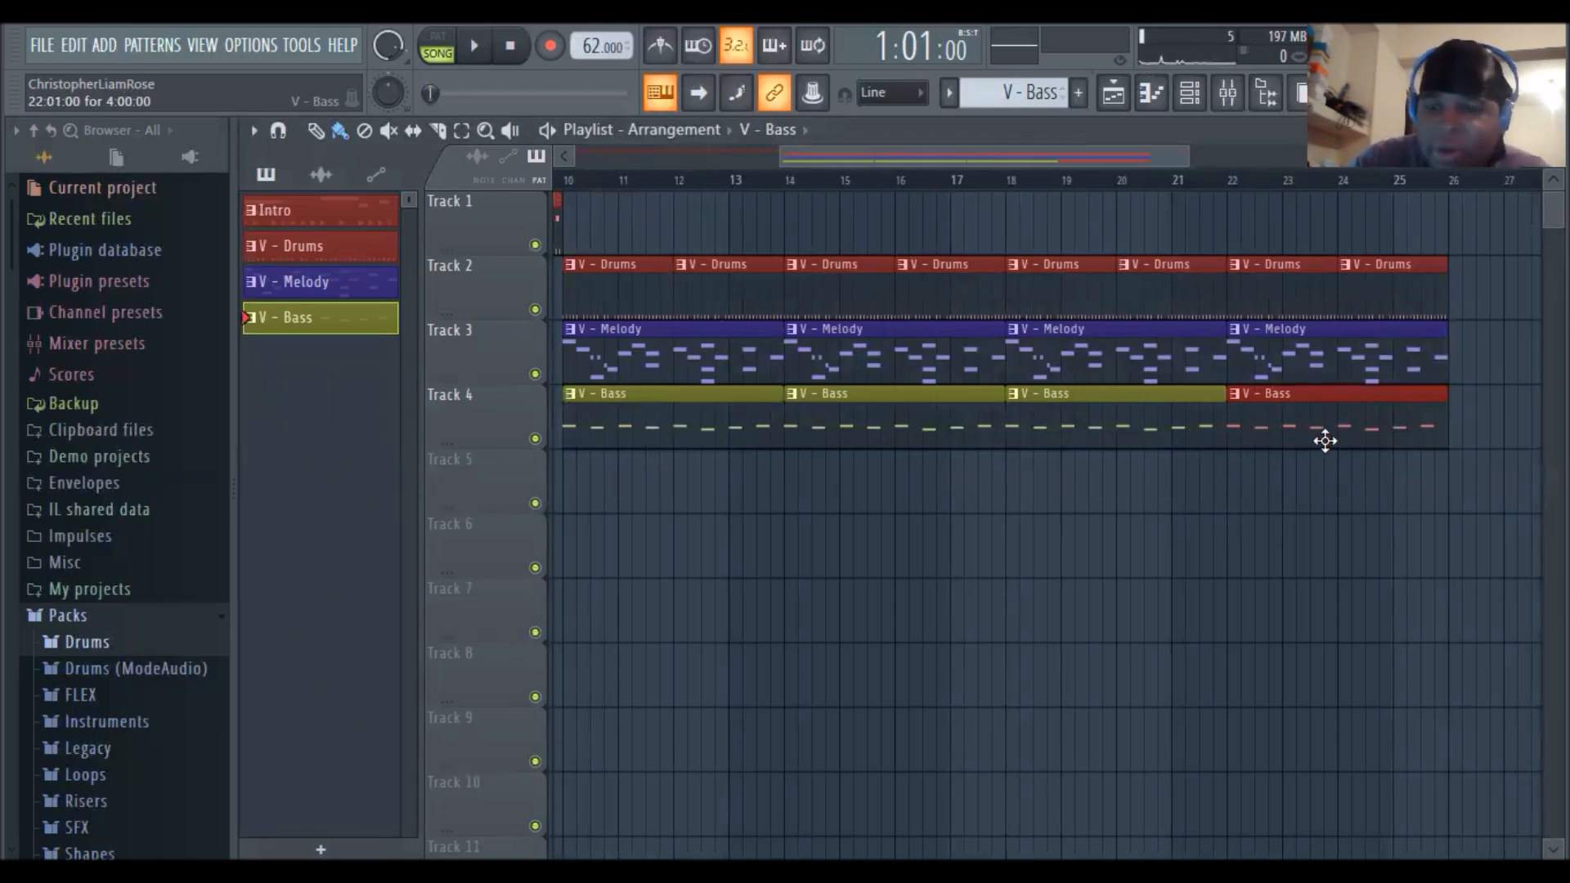
pyautogui.hotkey('ctrl', 's')
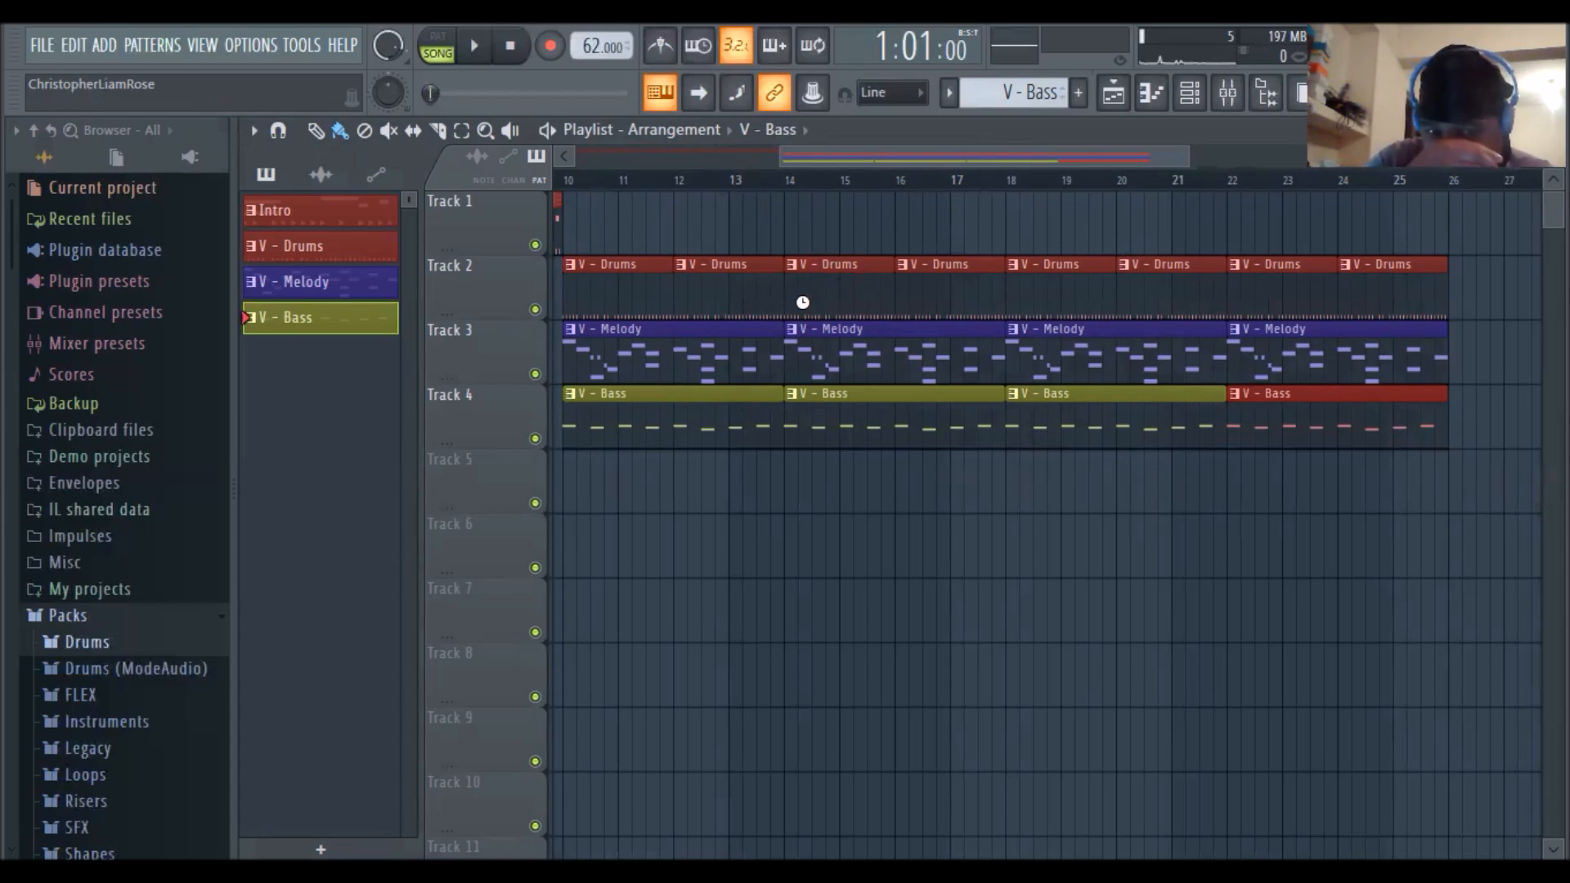
# Remove the V - Bass clip at bar 18 and play the arrangement from bar 10
pyautogui.hotkey('ctrl', 'z')
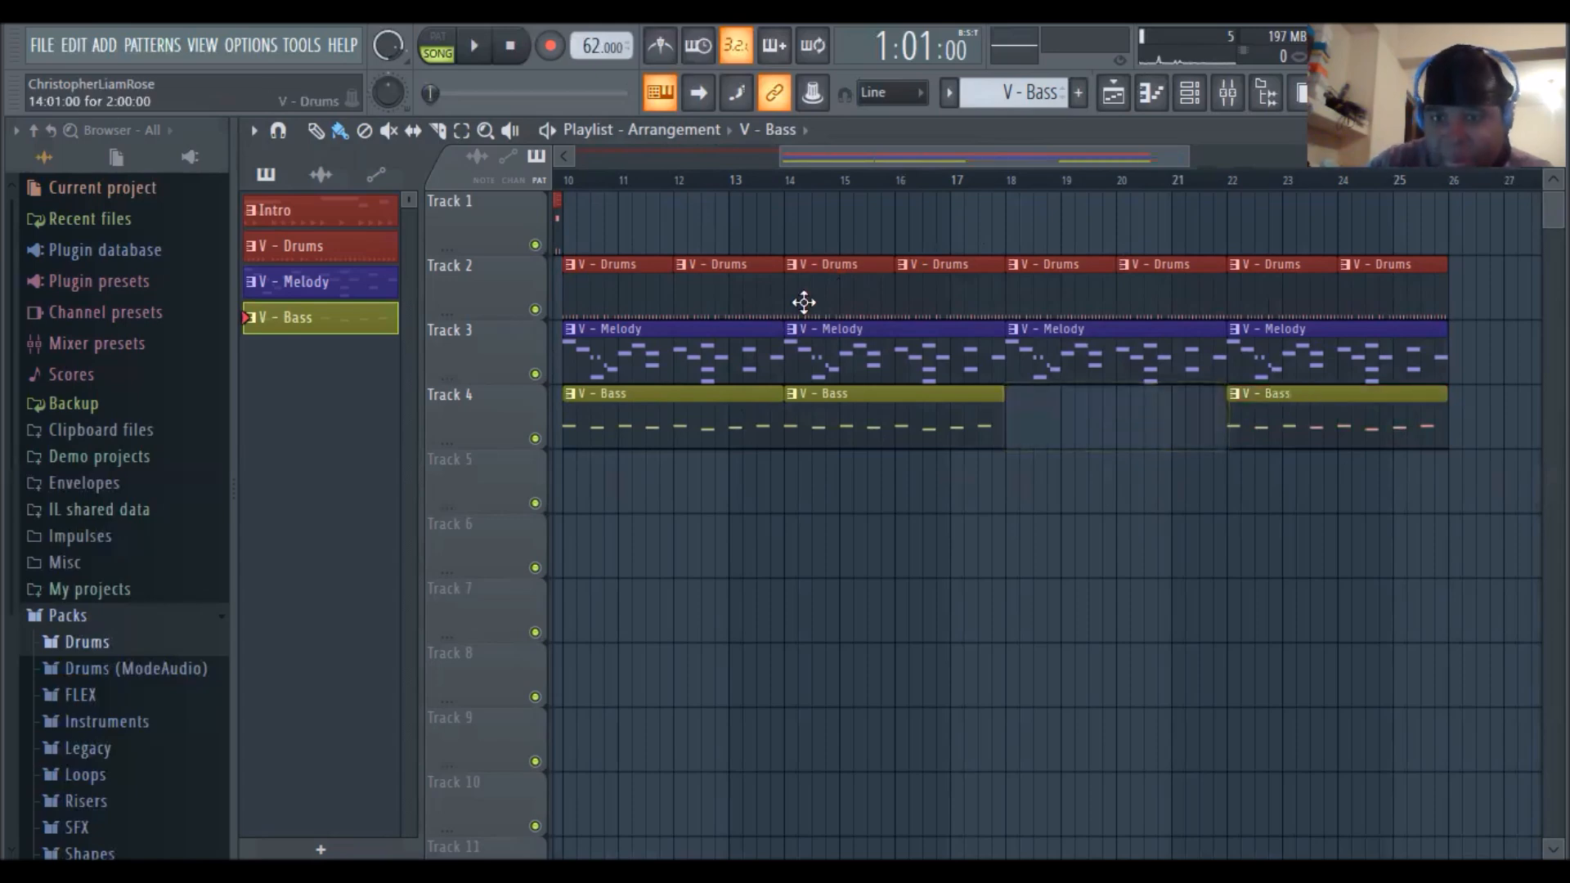
pyautogui.moveTo(978, 156); pyautogui.dragTo(942, 177)
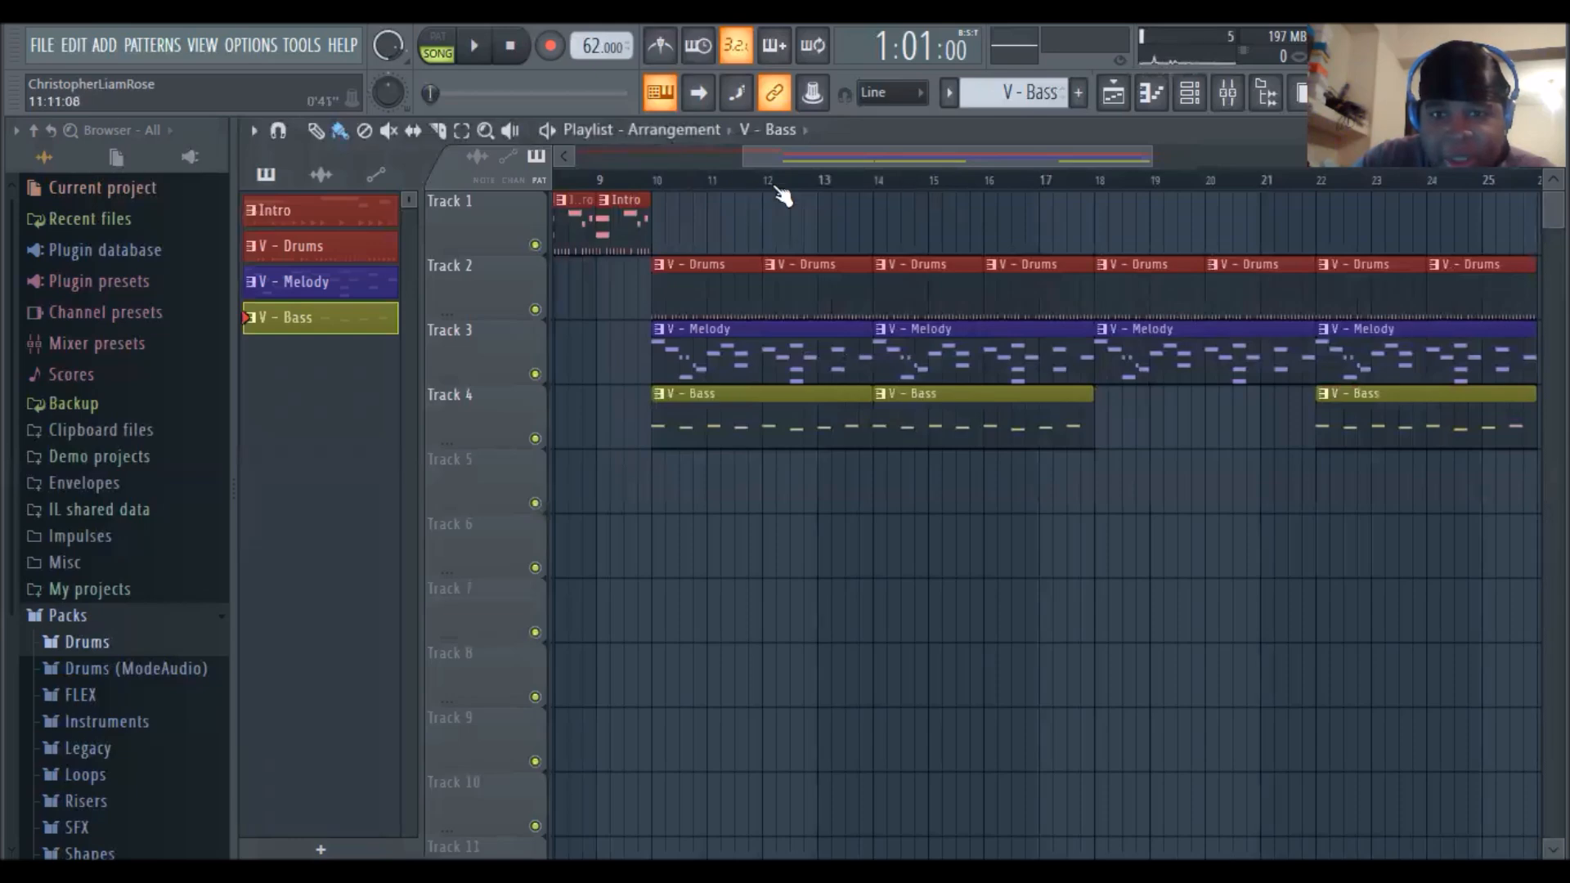
pyautogui.moveTo(430, 92); pyautogui.dragTo(507, 93)
pyautogui.press('space')
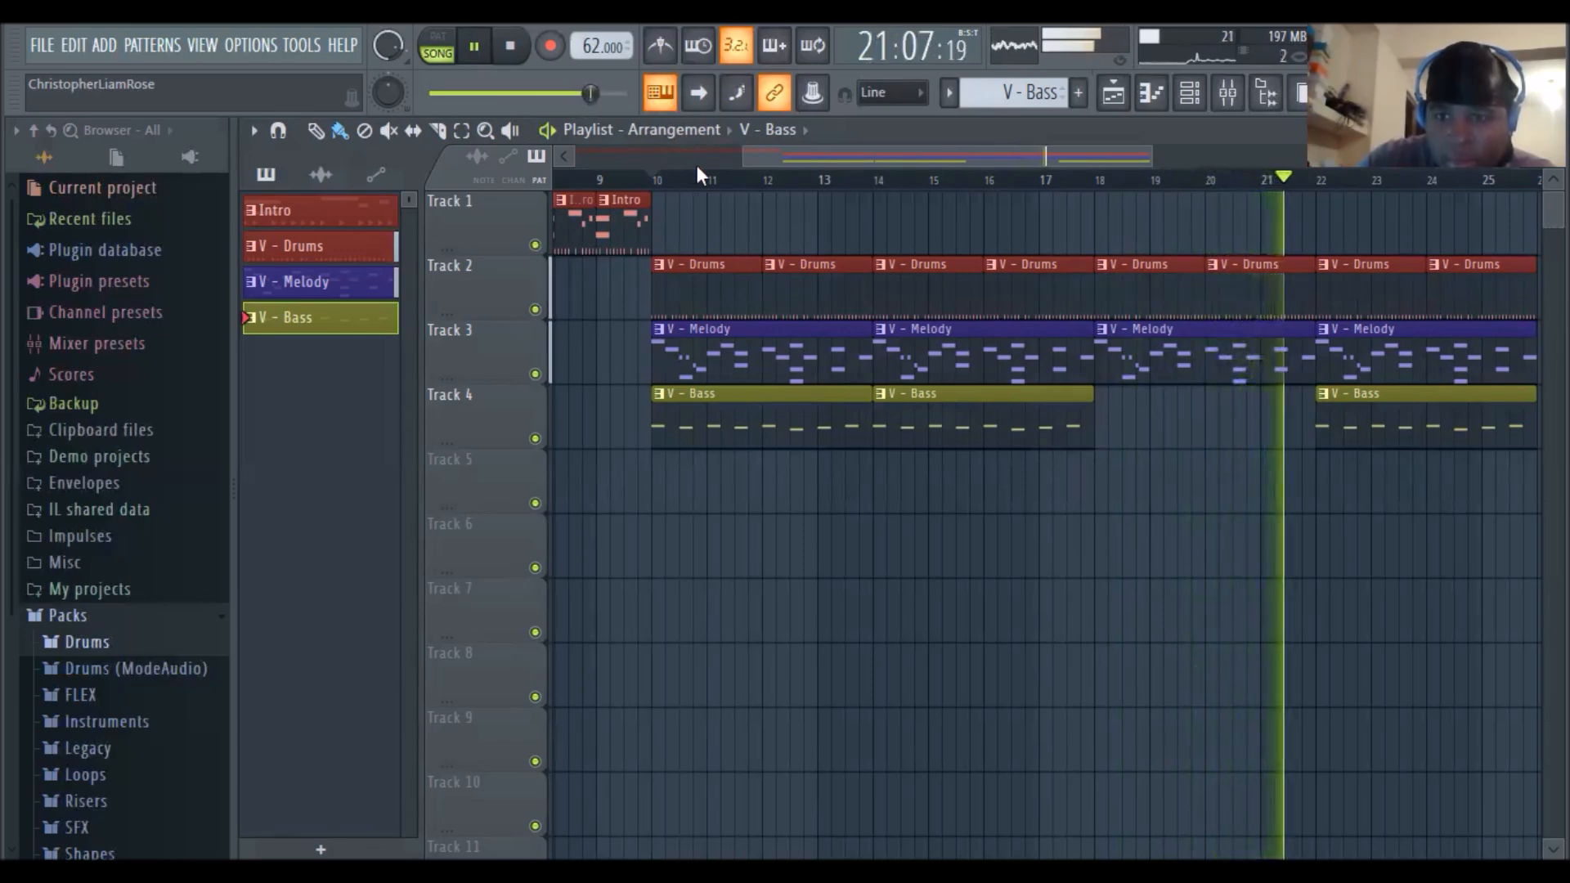
pyautogui.press('space')
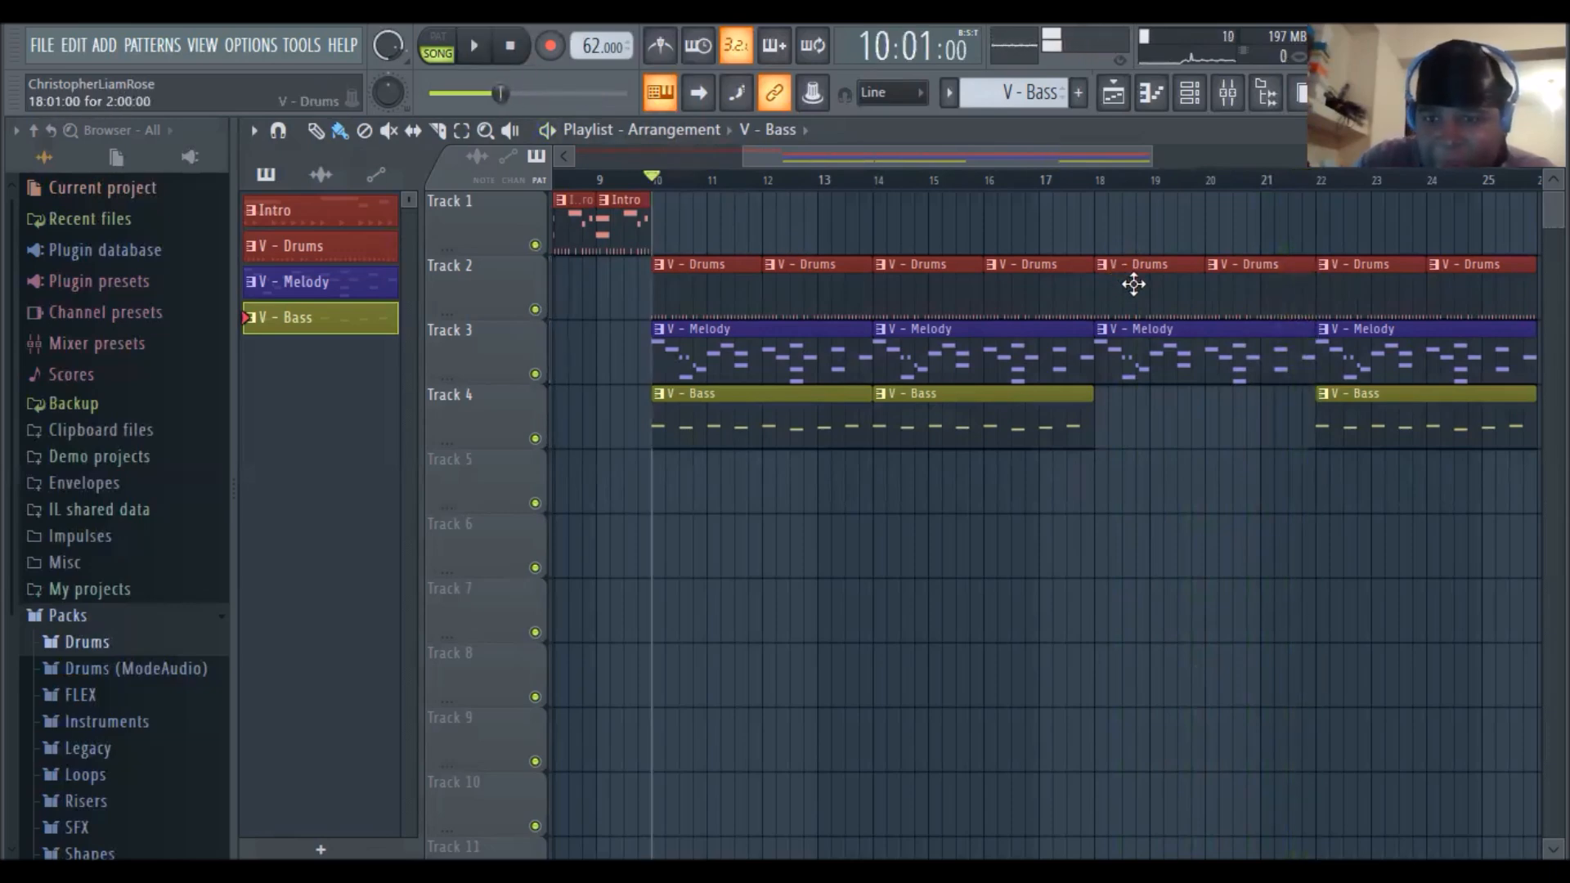
# Delete the V - Drums clips at bars 18 and 20 on Track 2 and play the song from bar 18
pyautogui.rightClick(1133, 282)
pyautogui.rightClick(1247, 278)
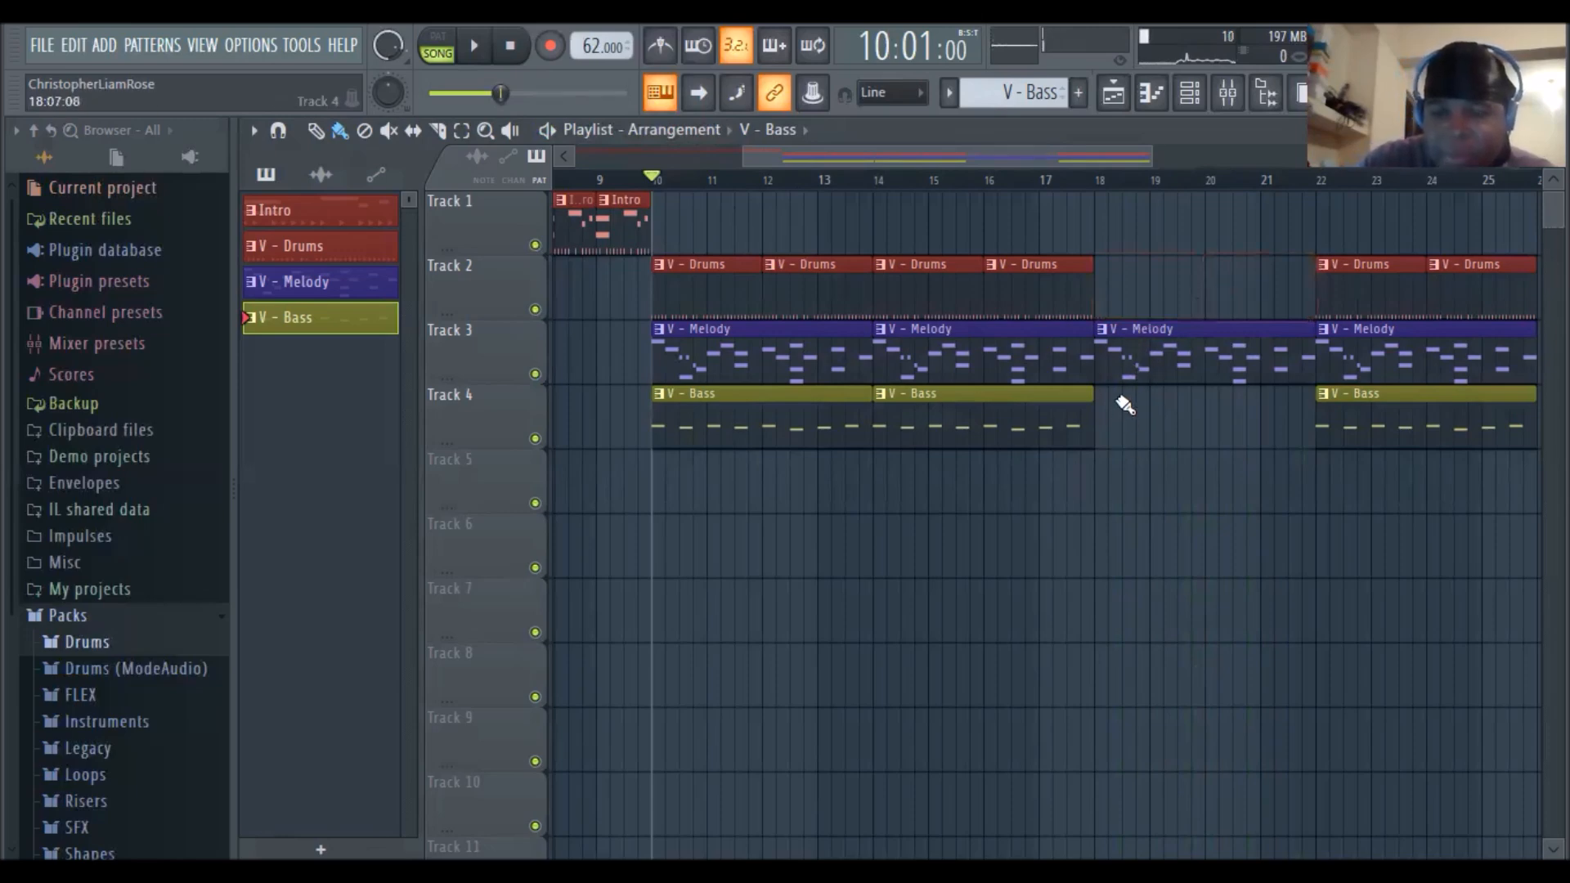
pyautogui.click(1092, 189)
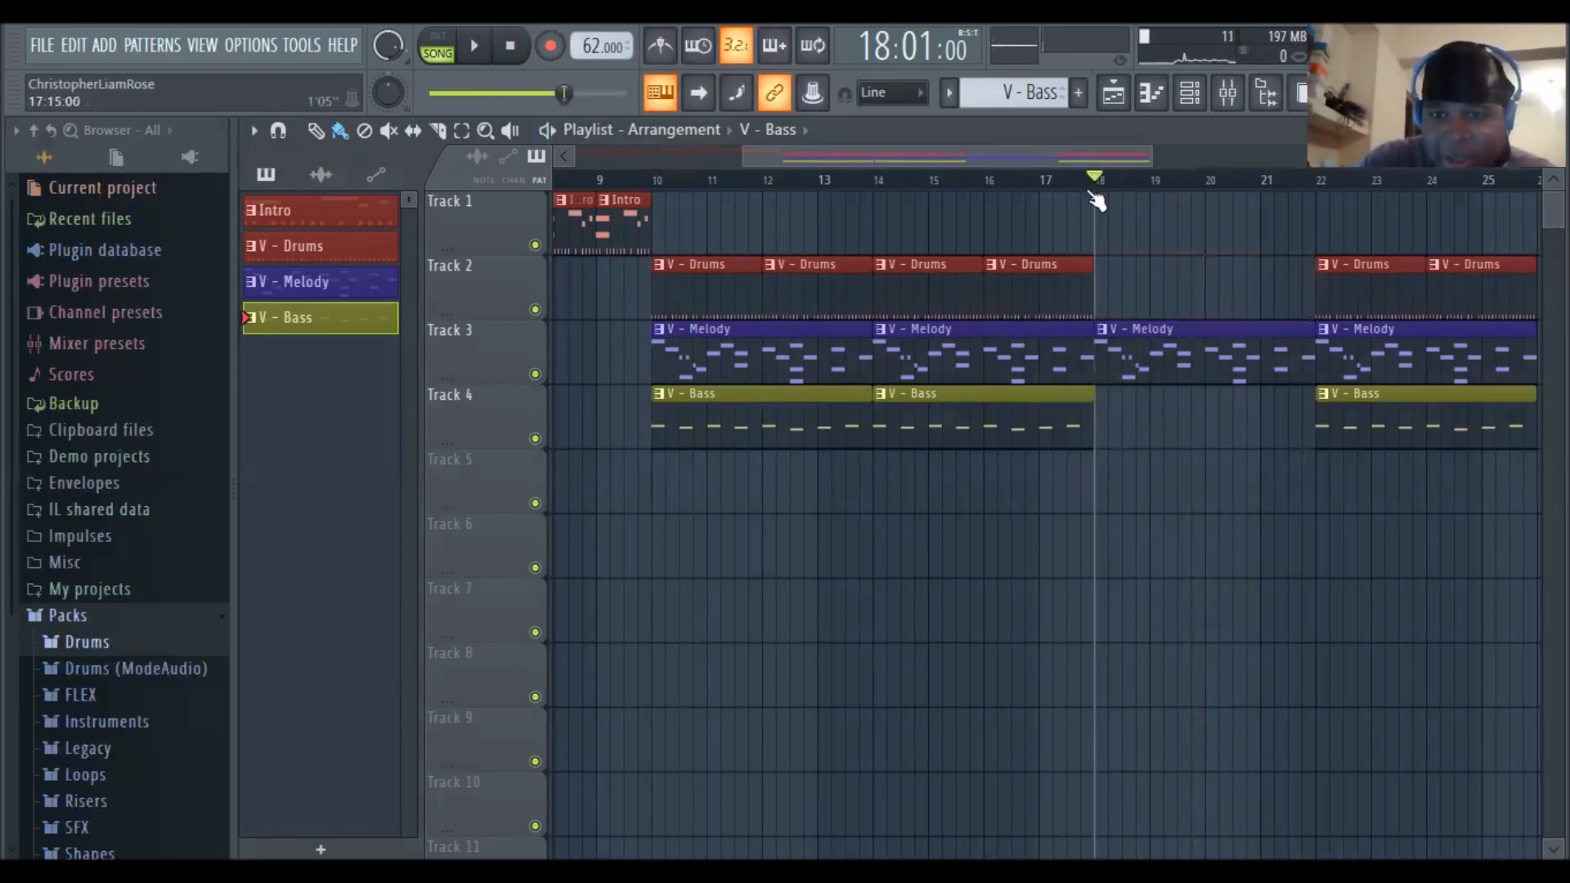
pyautogui.click(473, 46)
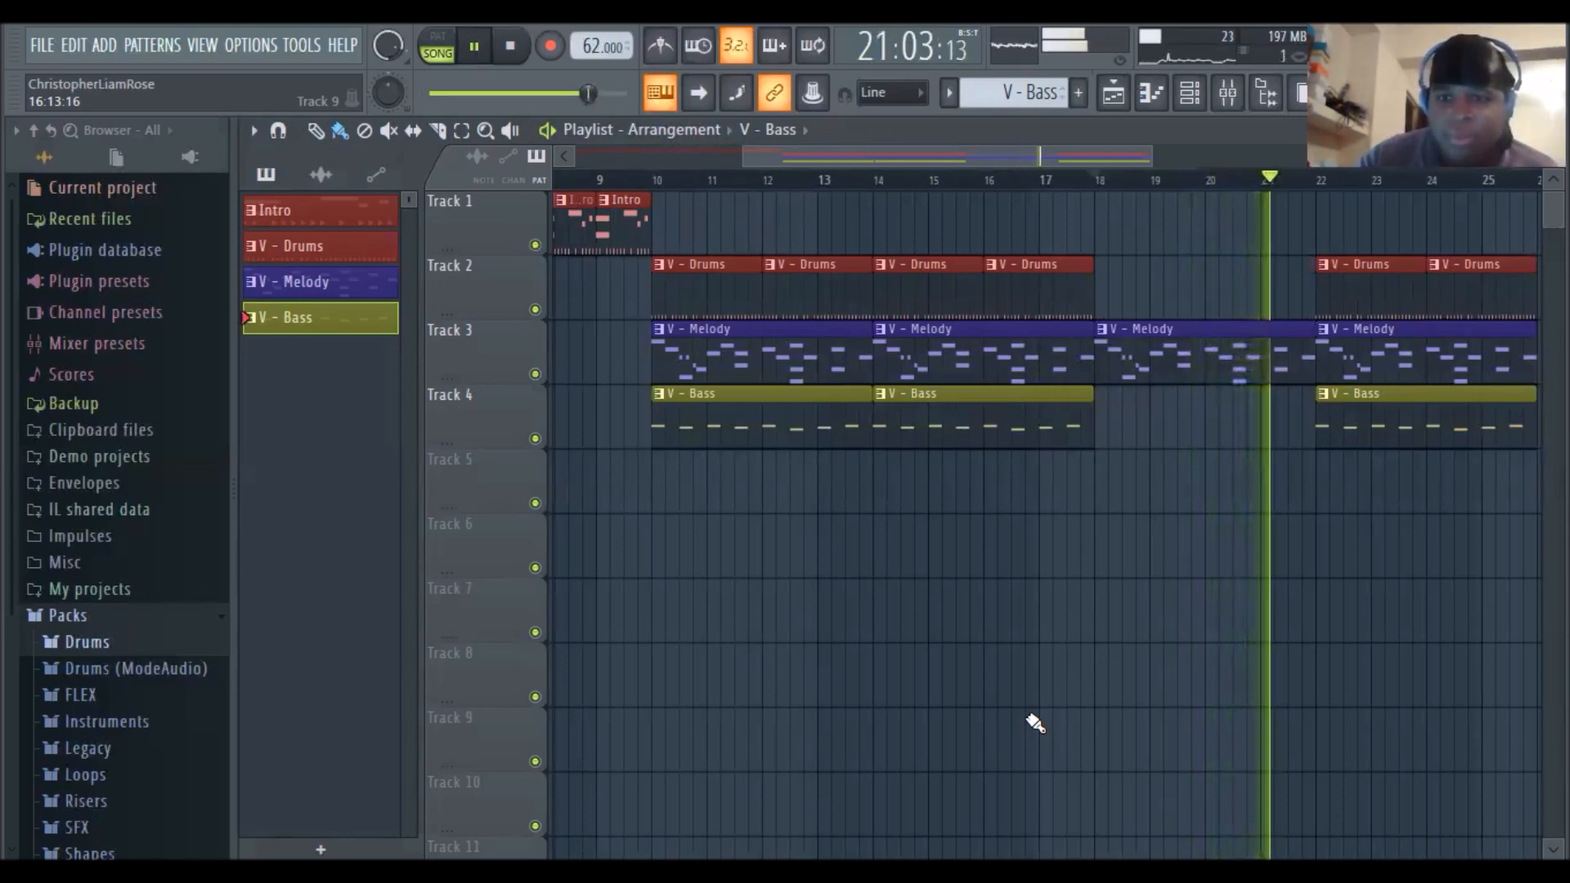
pyautogui.moveTo(953, 151); pyautogui.dragTo(990, 160)
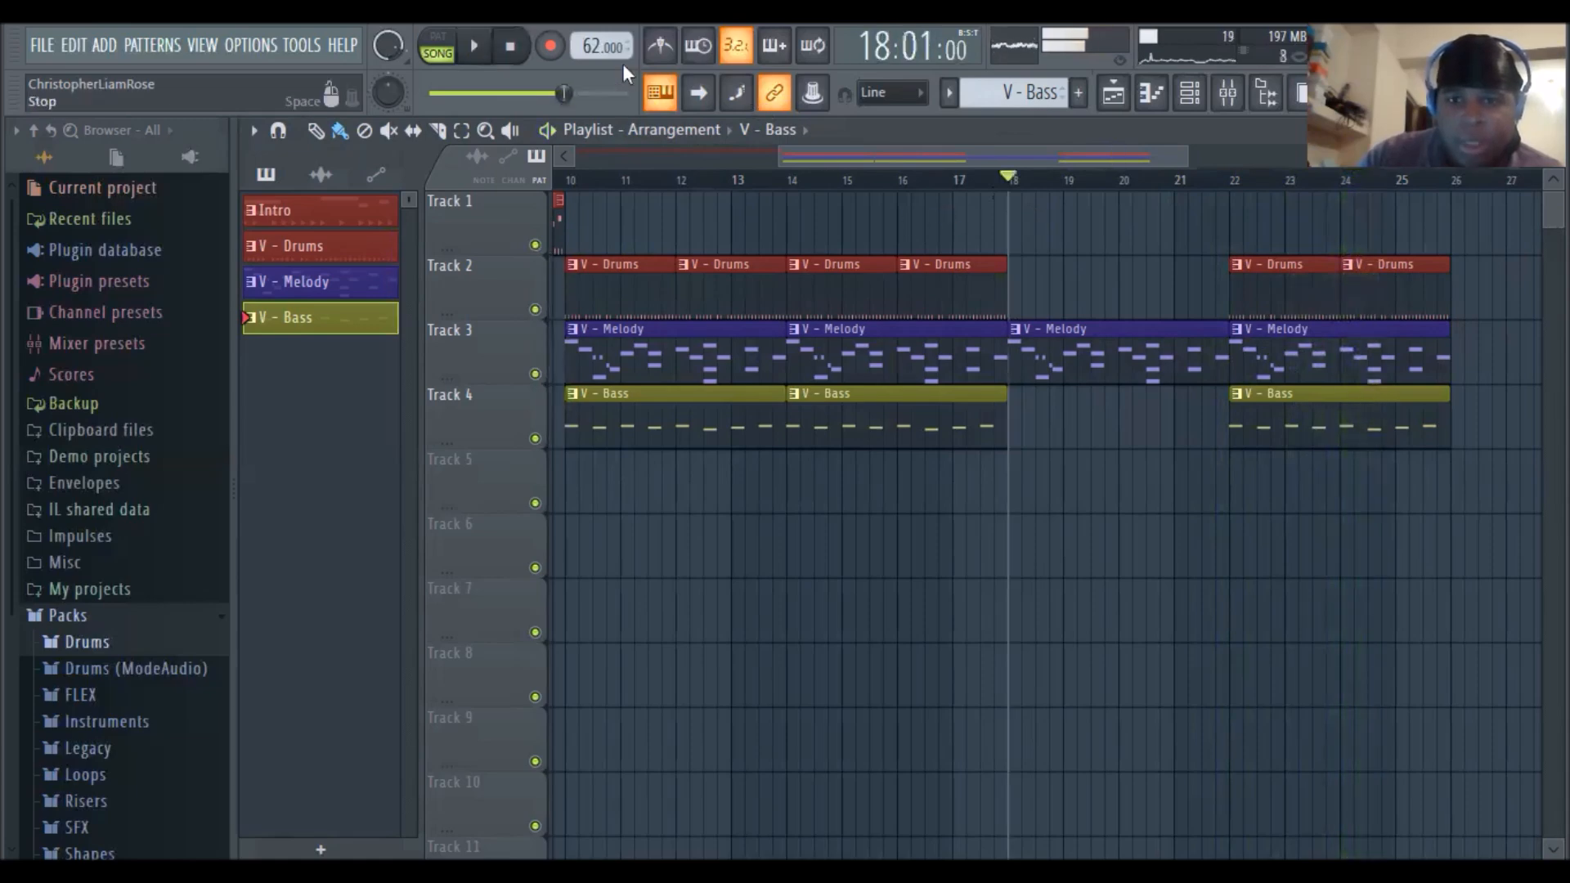
pyautogui.press('space')
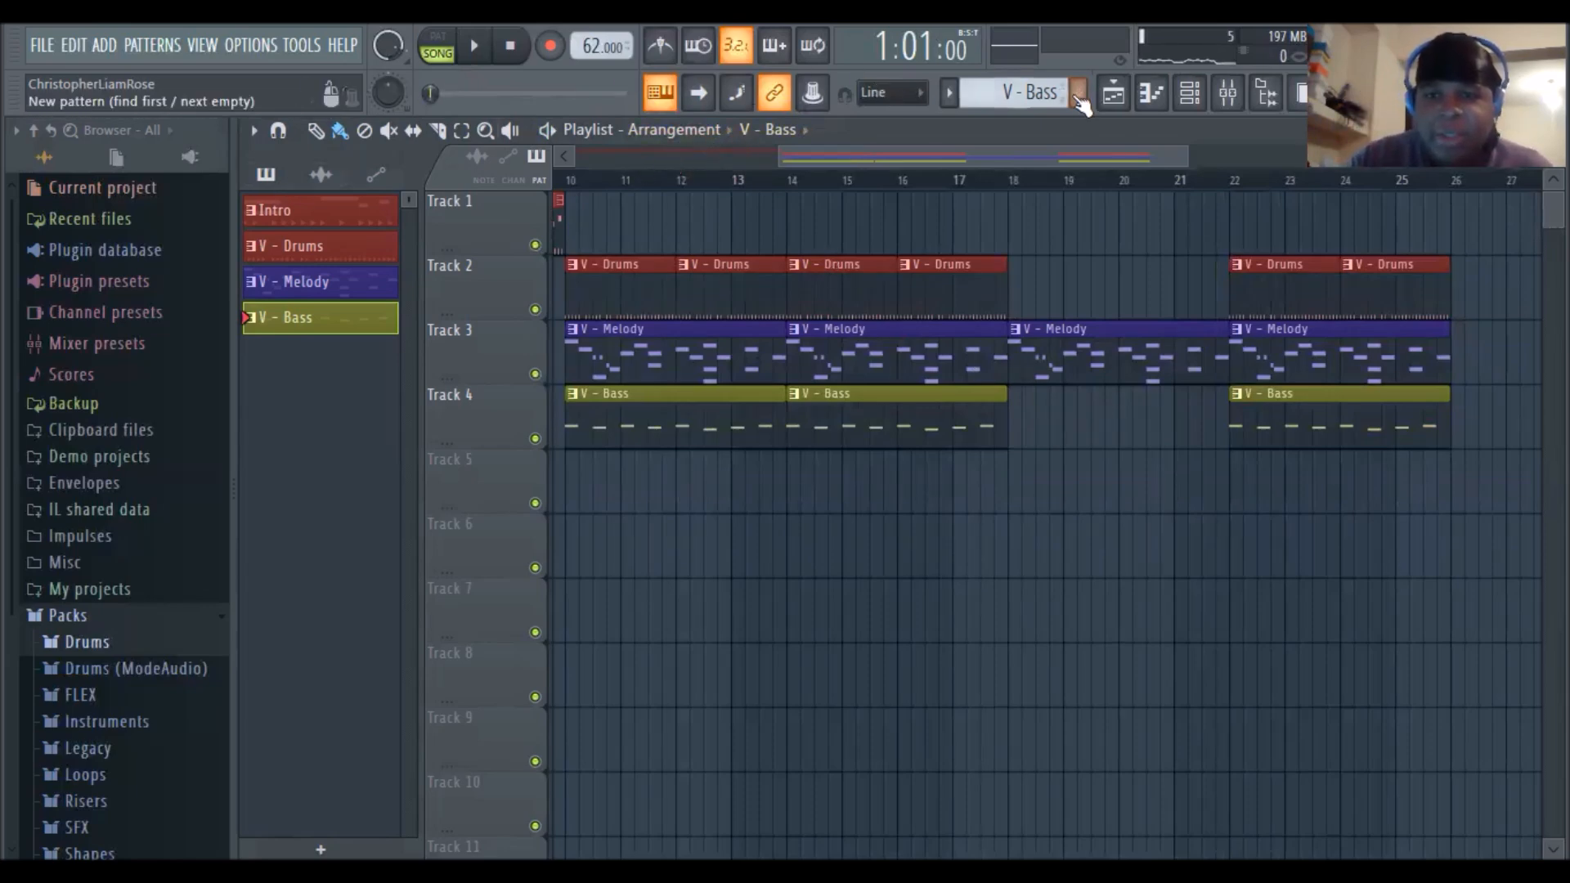
# Create a new pattern named Extra Sounds with a magenta-pink color
pyautogui.press('F4')
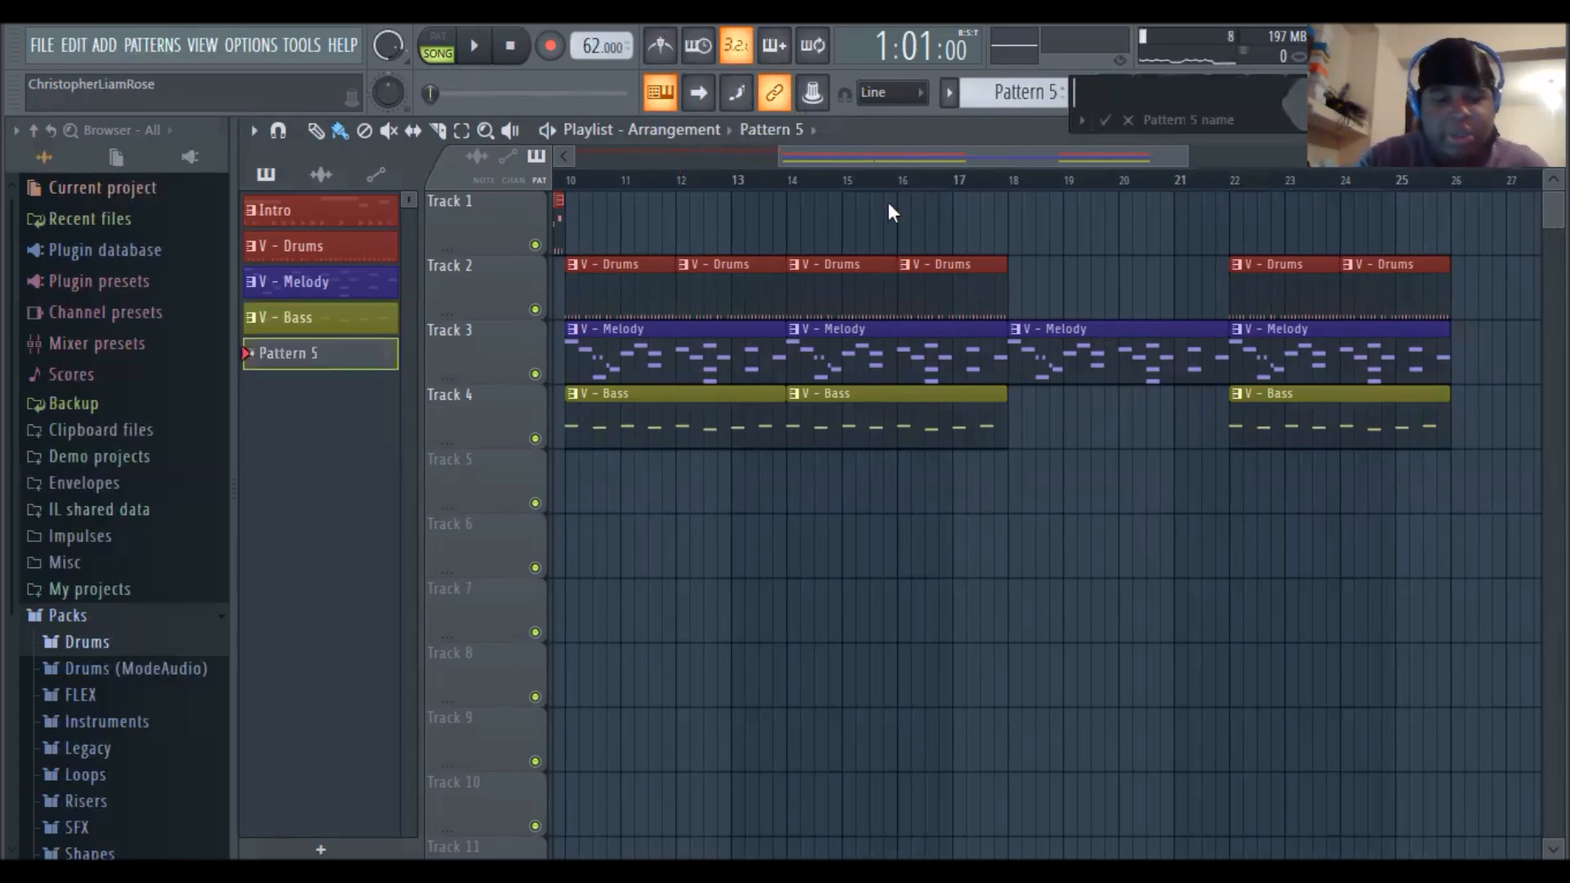
pyautogui.write('Add')
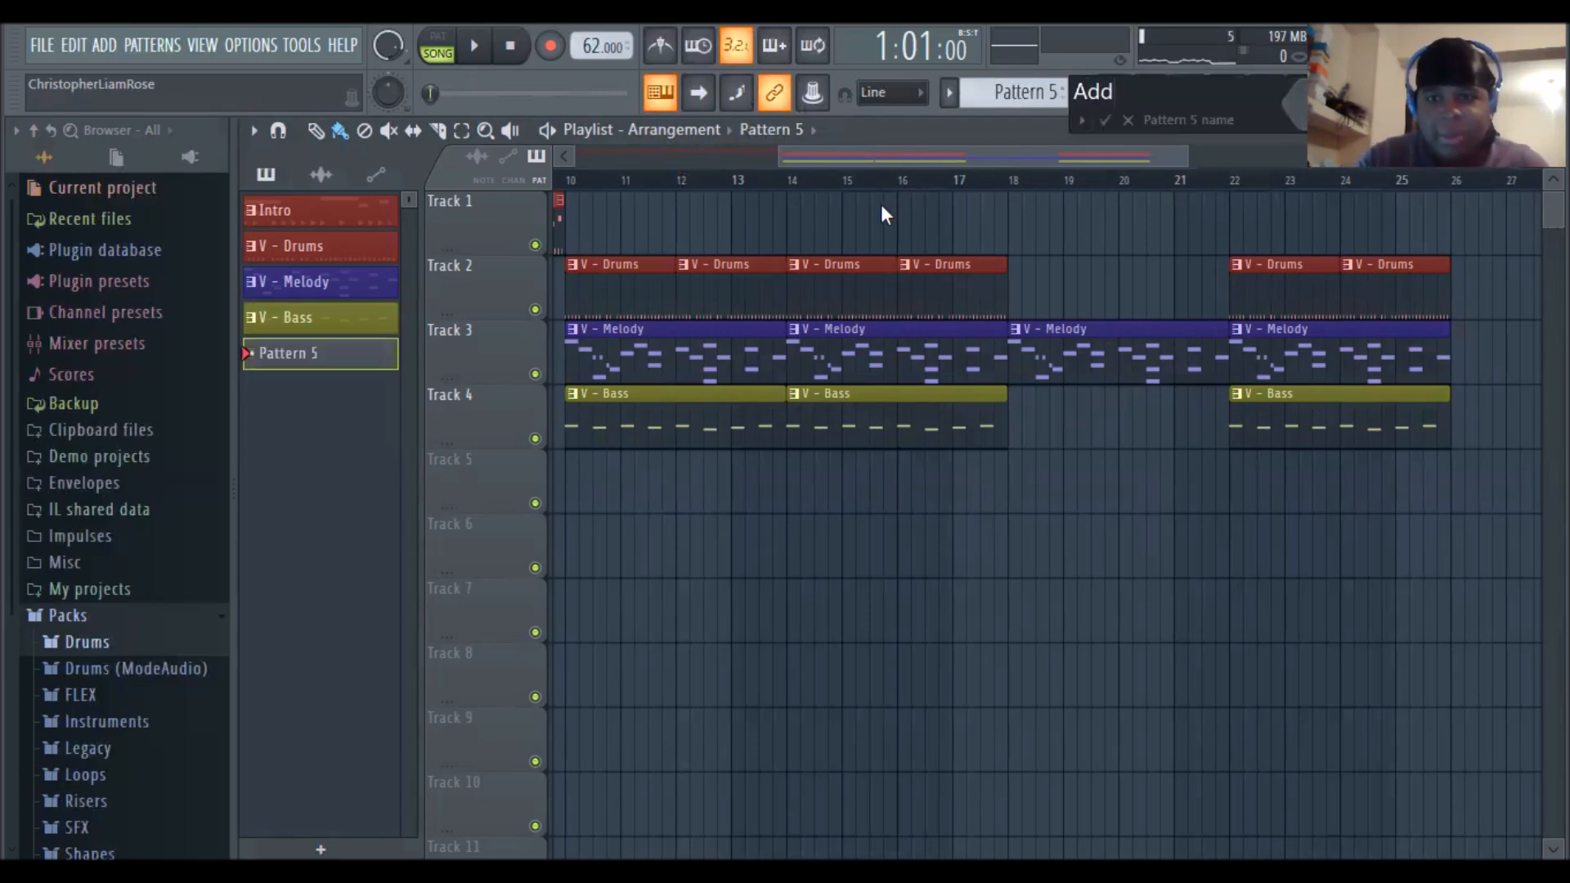
pyautogui.write('s')
pyautogui.press('BackSpace')
pyautogui.press('BackSpace')
pyautogui.press('BackSpace')
pyautogui.press('BackSpace')
pyautogui.write('Extra Sounds')
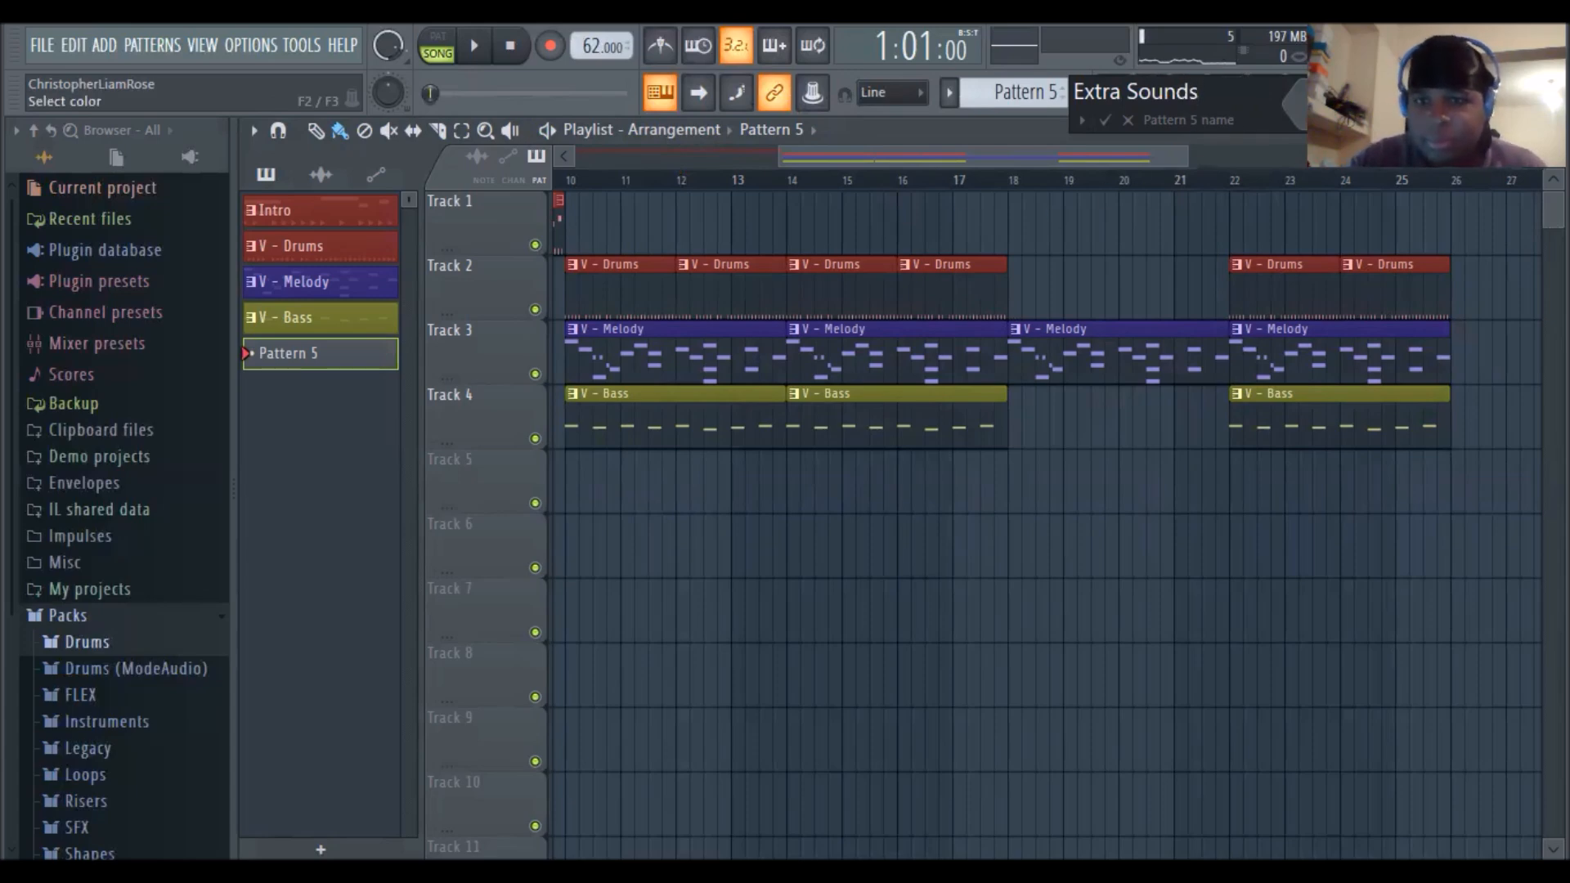
pyautogui.click(1294, 102)
pyautogui.click(1338, 223)
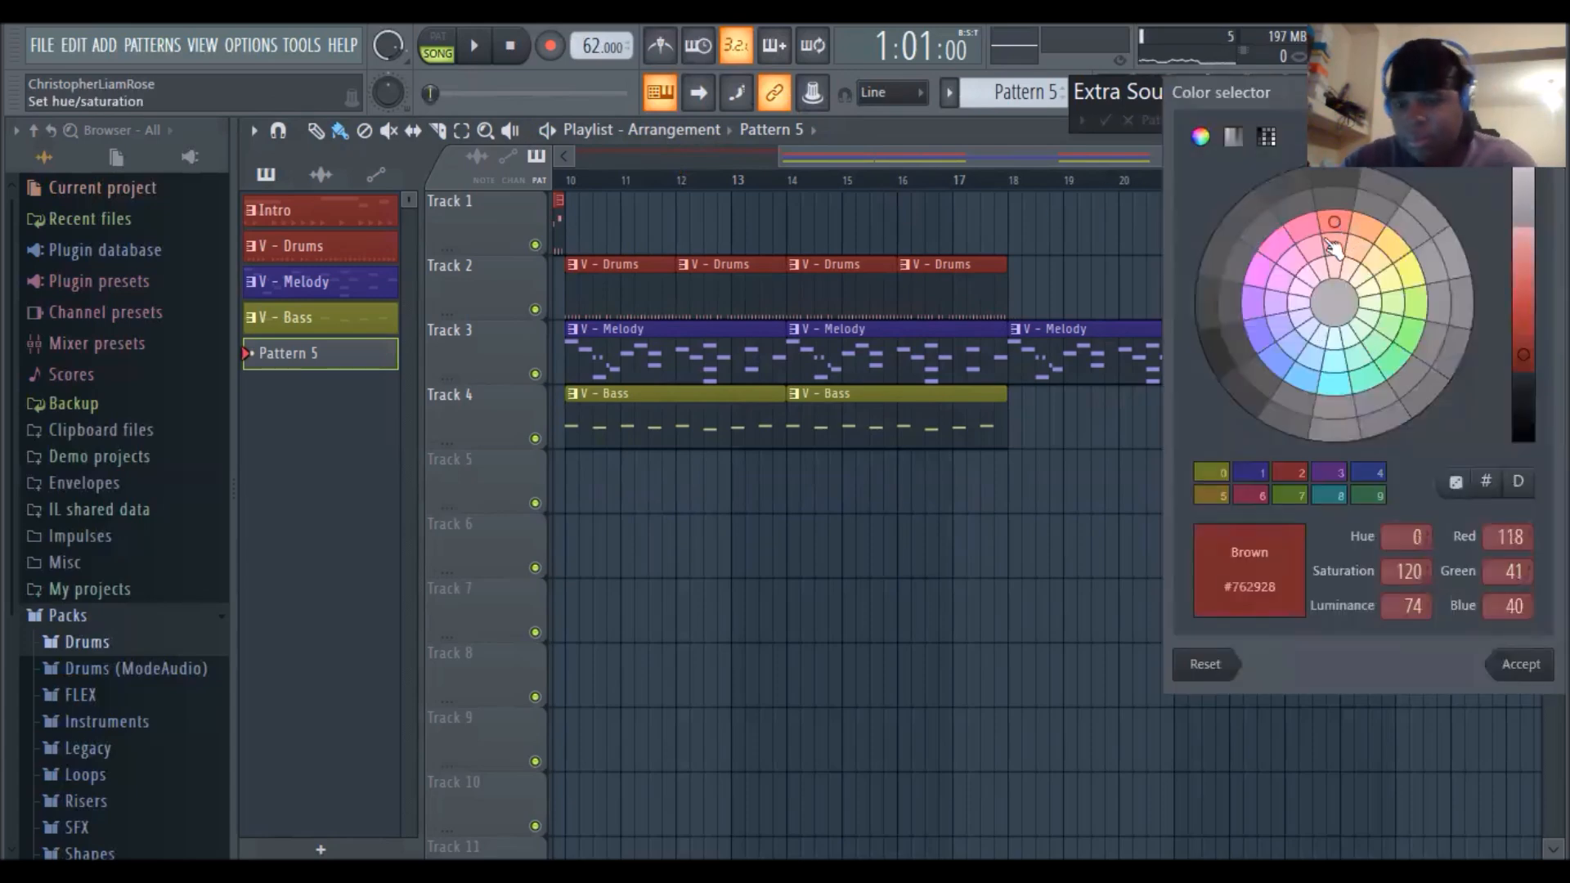
pyautogui.click(1281, 244)
pyautogui.press('Return')
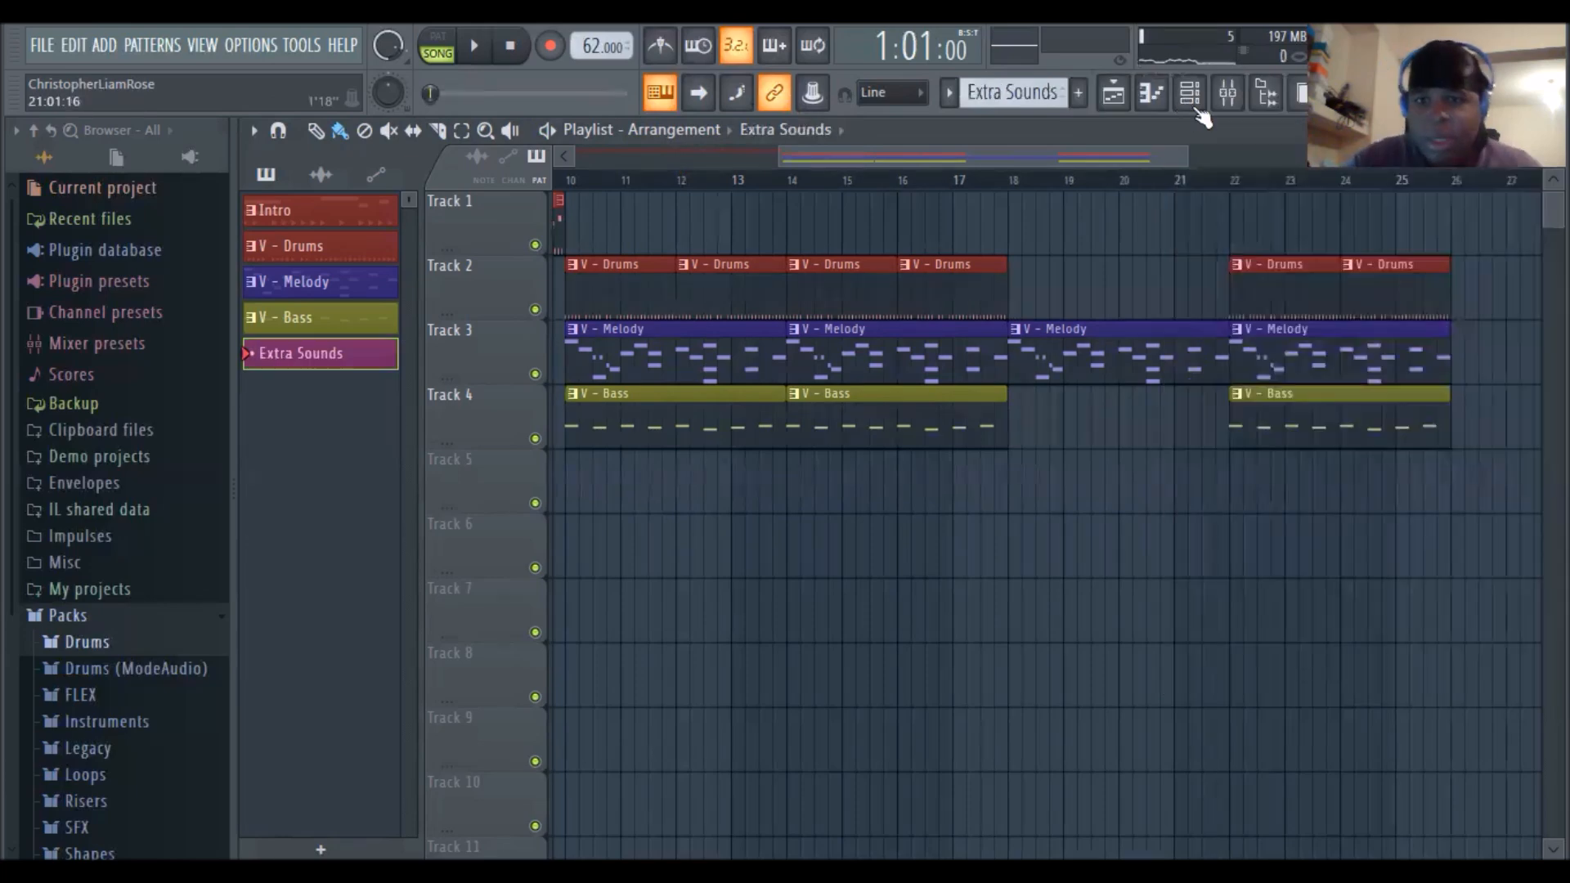
# In the V - Melody pattern, open the FPC Wind Chimes piano roll and add a one-step A4 note on beat 4 of bar 1
pyautogui.click(1190, 92)
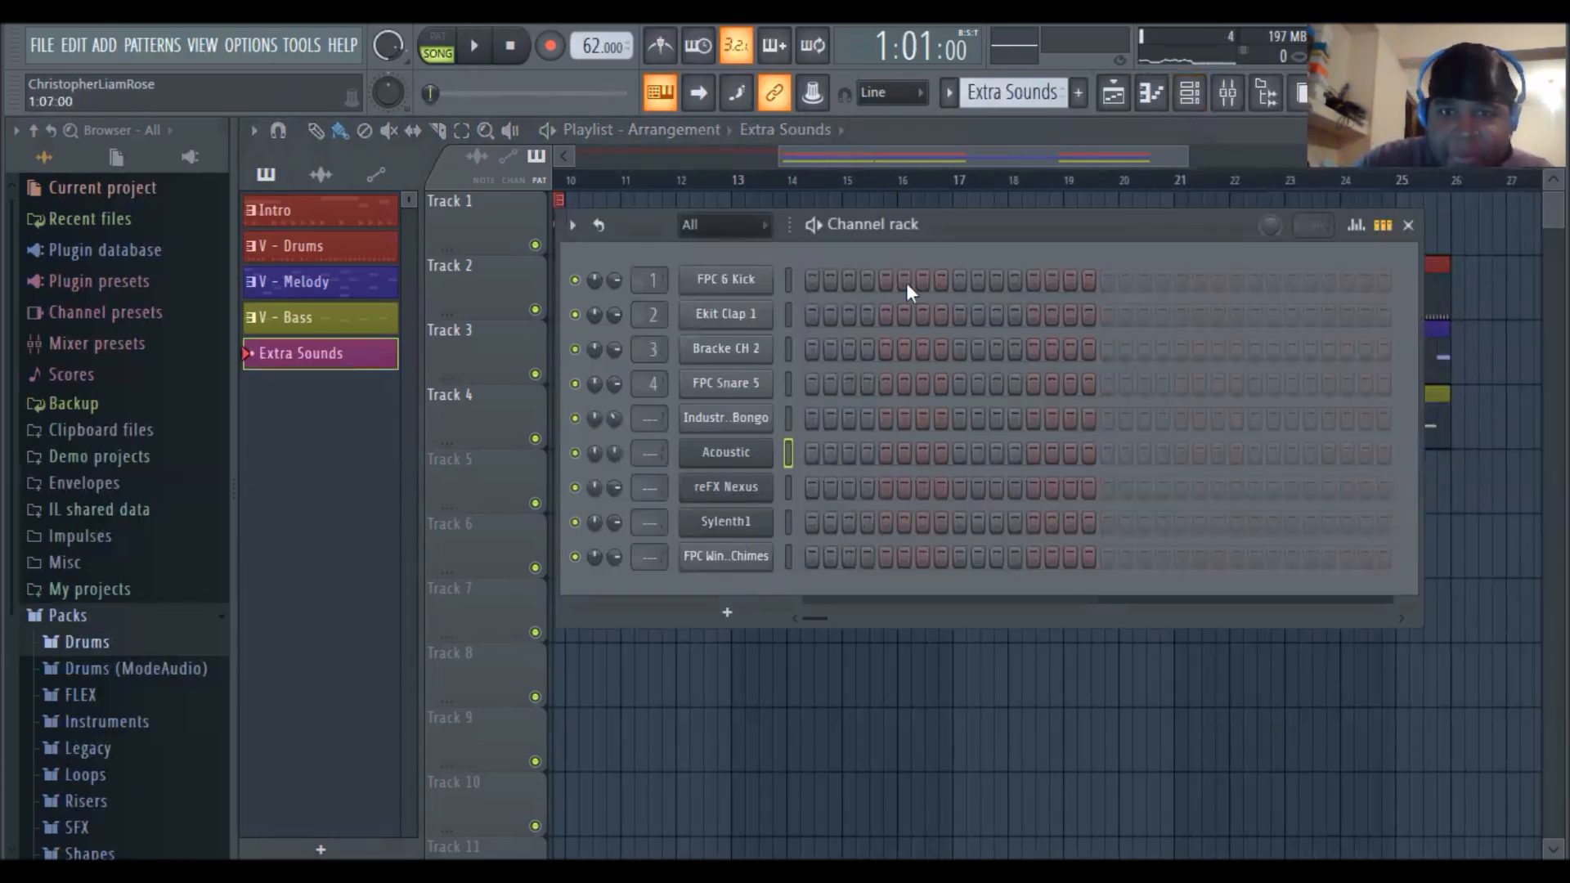
pyautogui.scroll(3, 1014, 93)
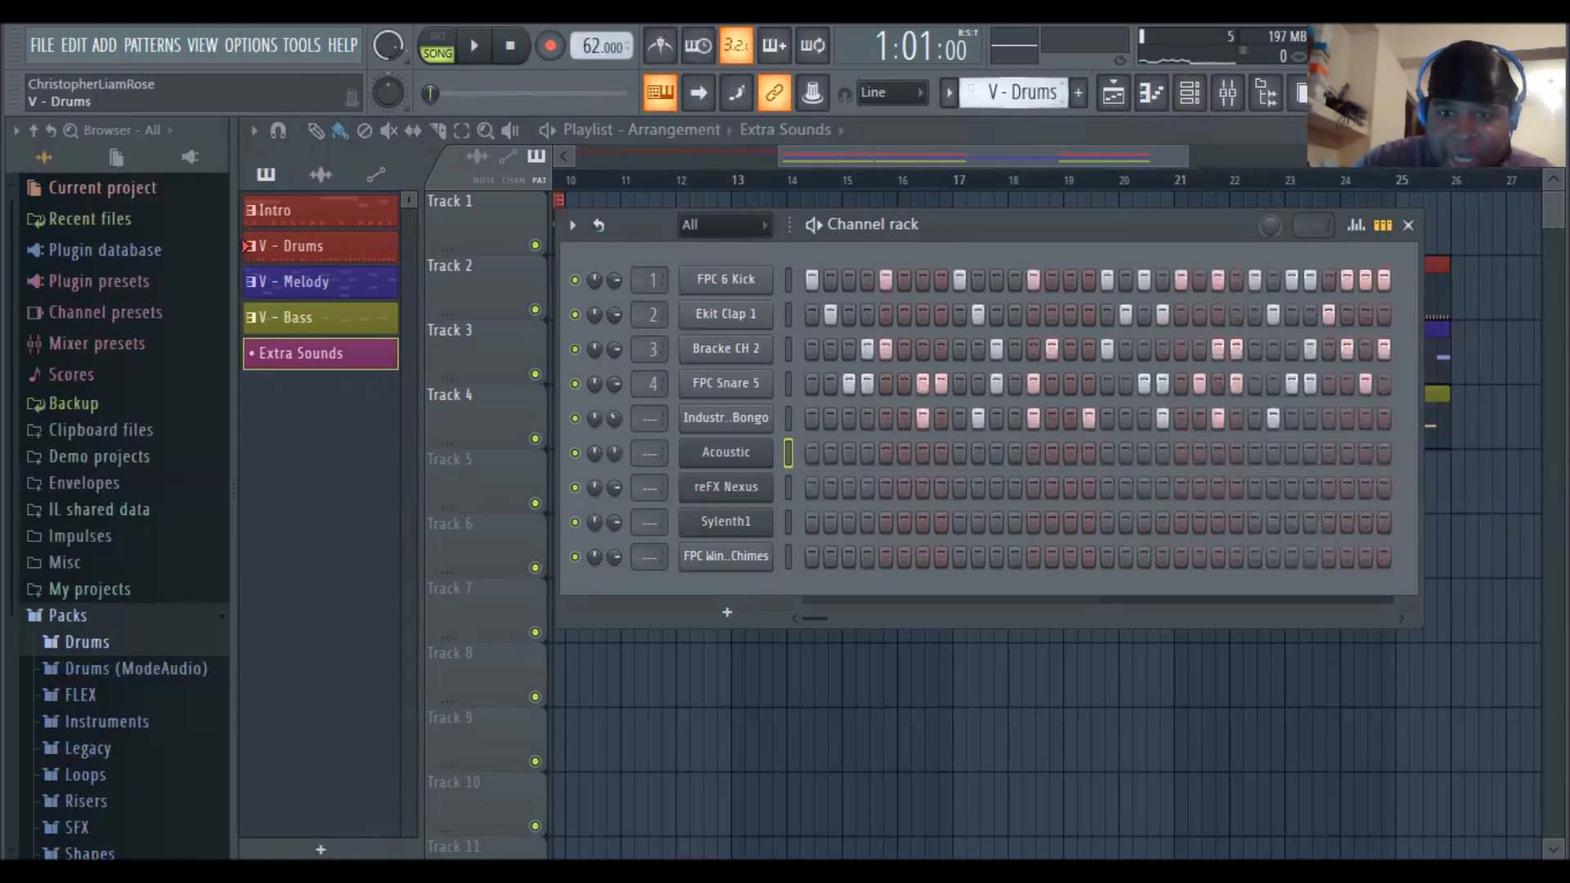
pyautogui.scroll(-1, 1023, 92)
pyautogui.scroll(1, 1022, 93)
pyautogui.scroll(-1, 1022, 93)
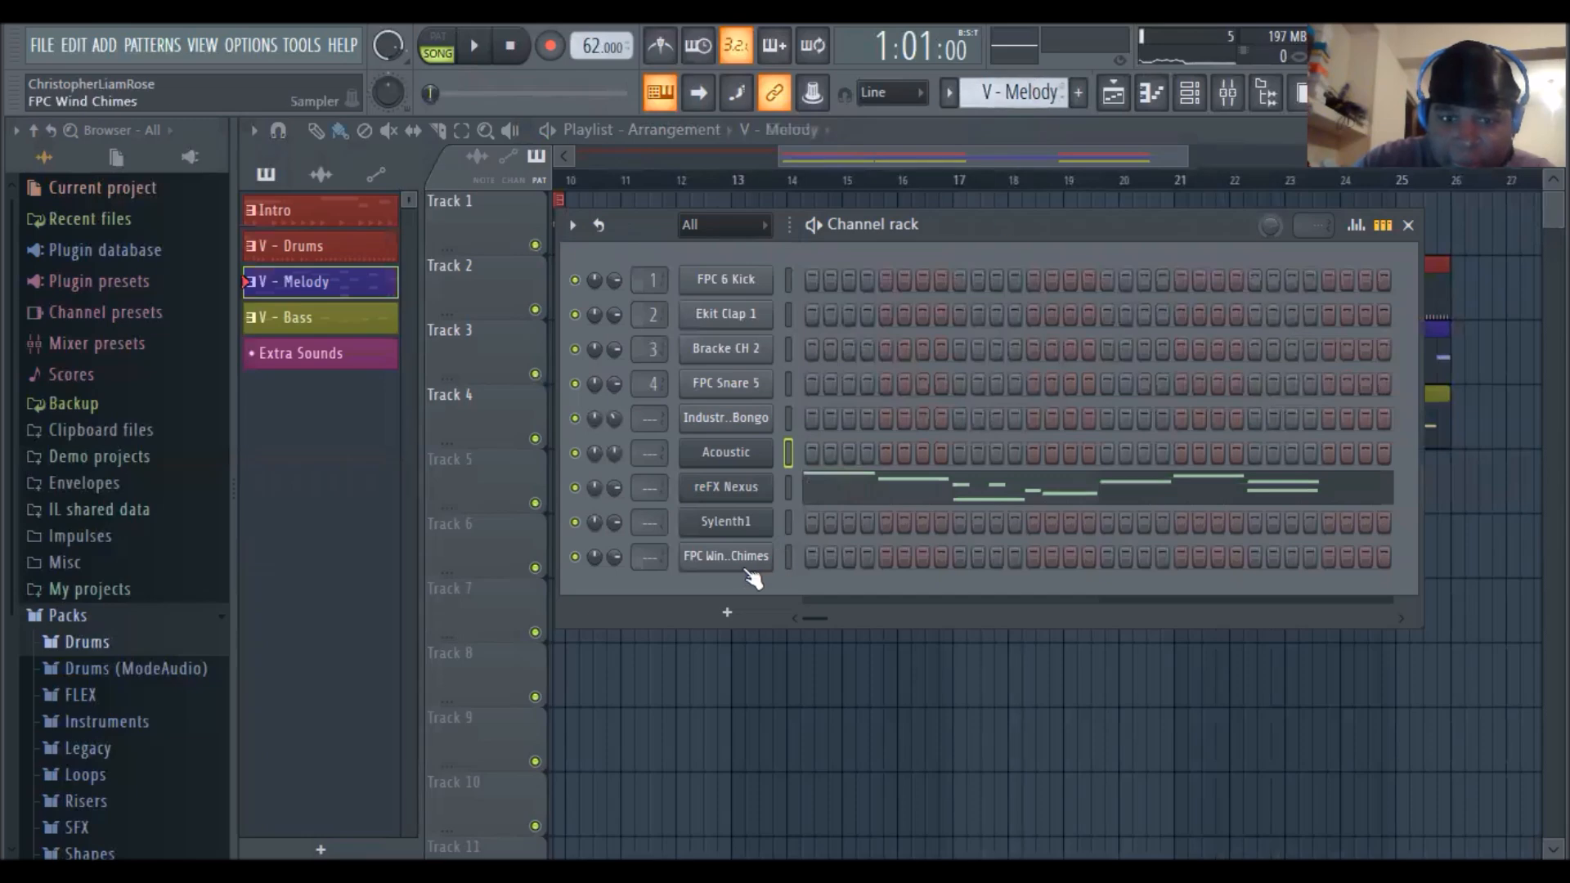
pyautogui.rightClick(740, 561)
pyautogui.click(826, 532)
pyautogui.moveTo(482, 585); pyautogui.dragTo(680, 563)
pyautogui.moveTo(751, 544); pyautogui.dragTo(684, 553)
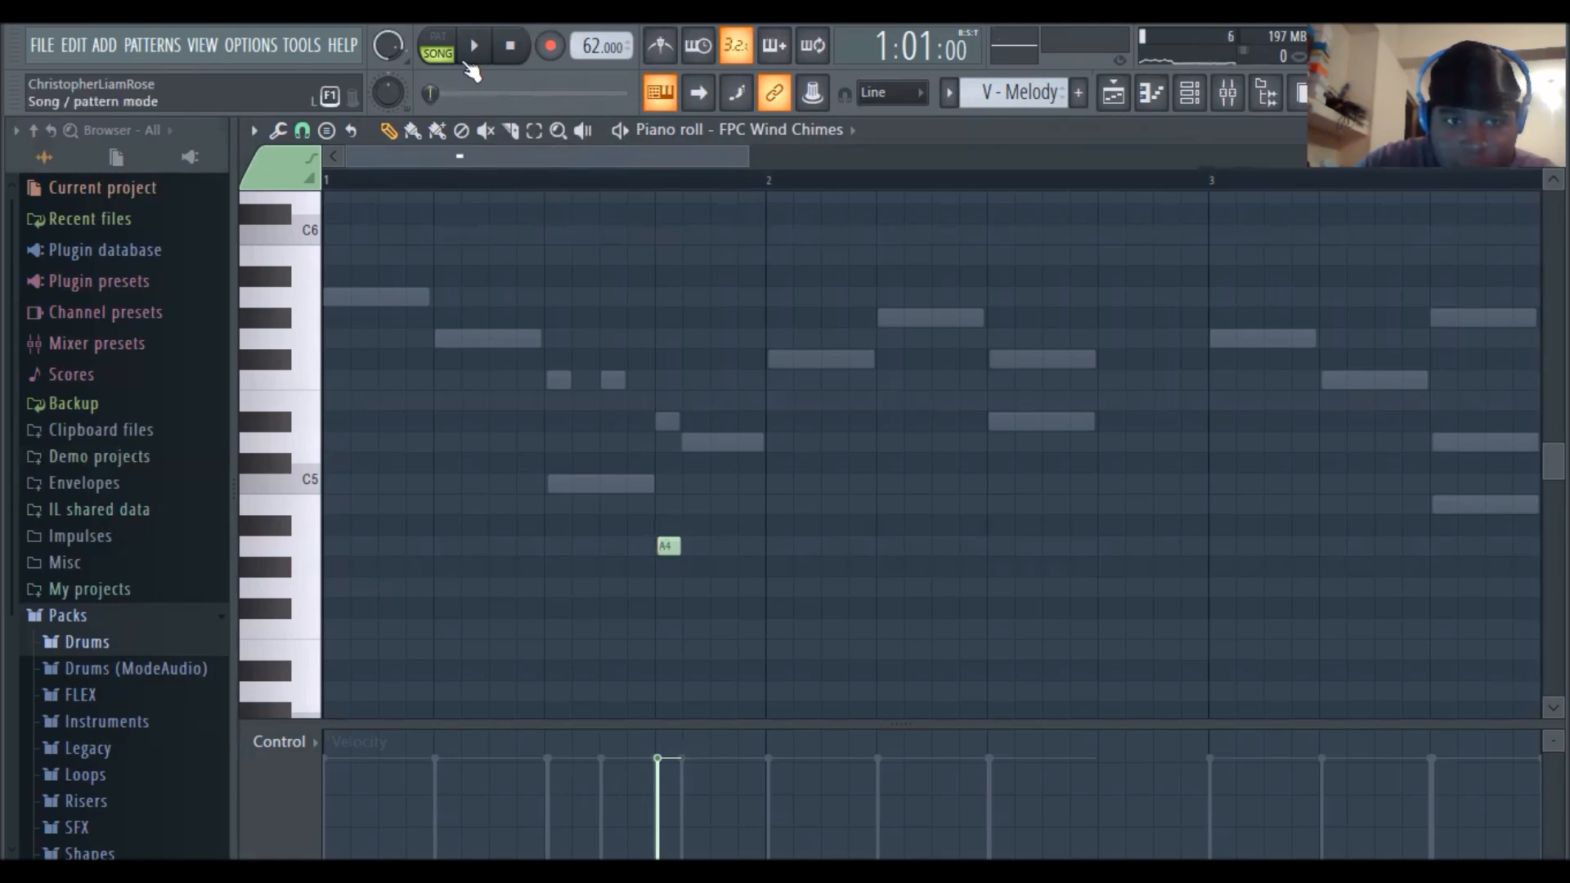
# Play in pattern mode and add a one-step B4 wind chime note on beat 4 of bar 2
pyautogui.click(437, 45)
pyautogui.click(472, 56)
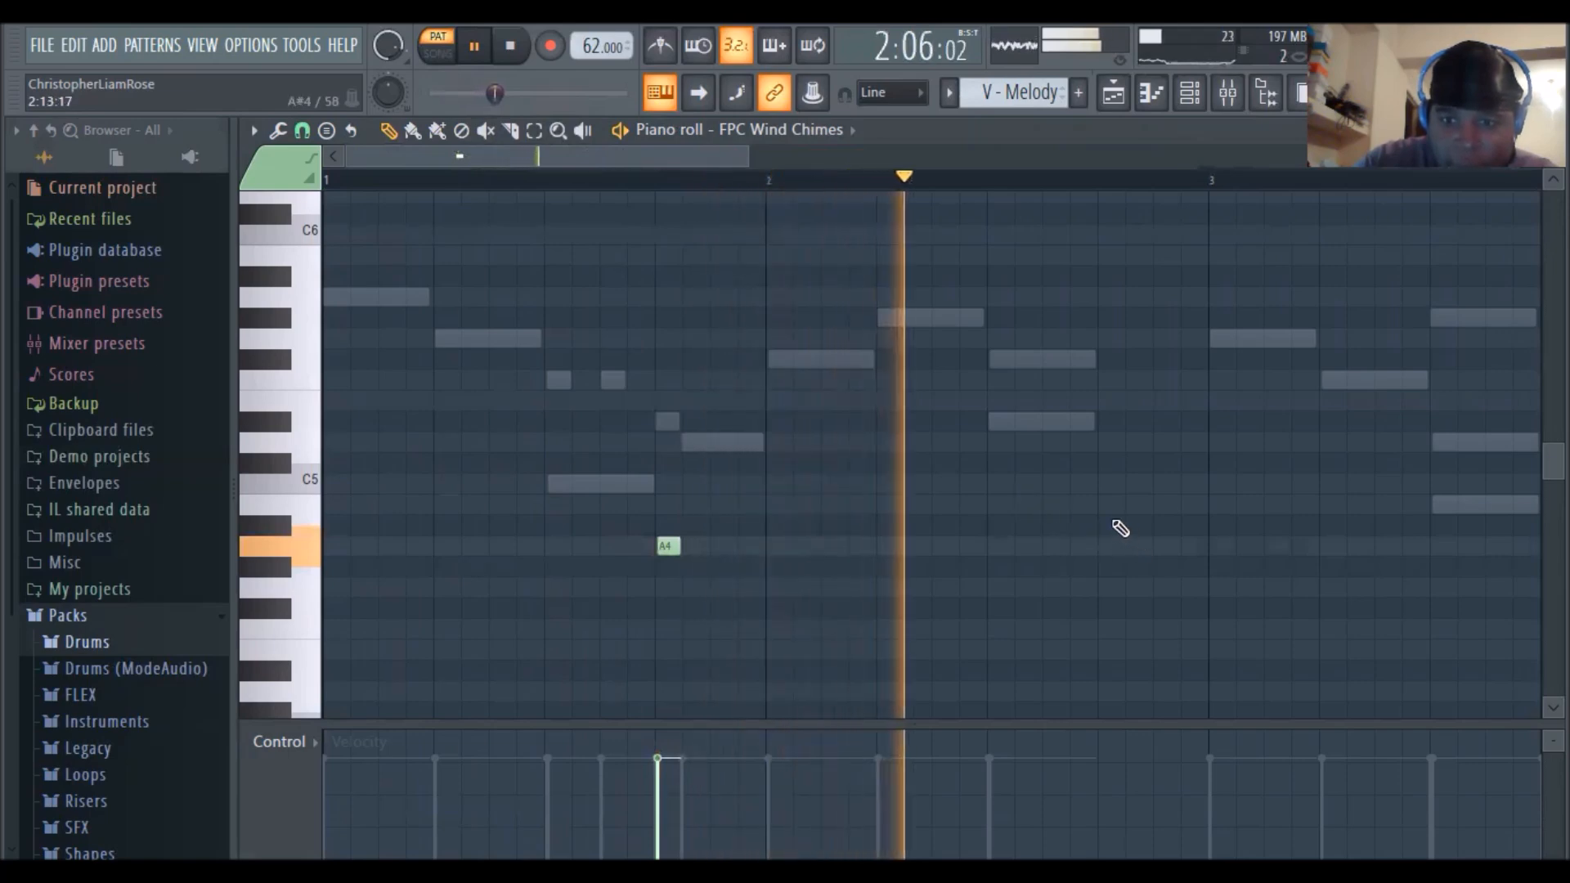
pyautogui.click(1112, 505)
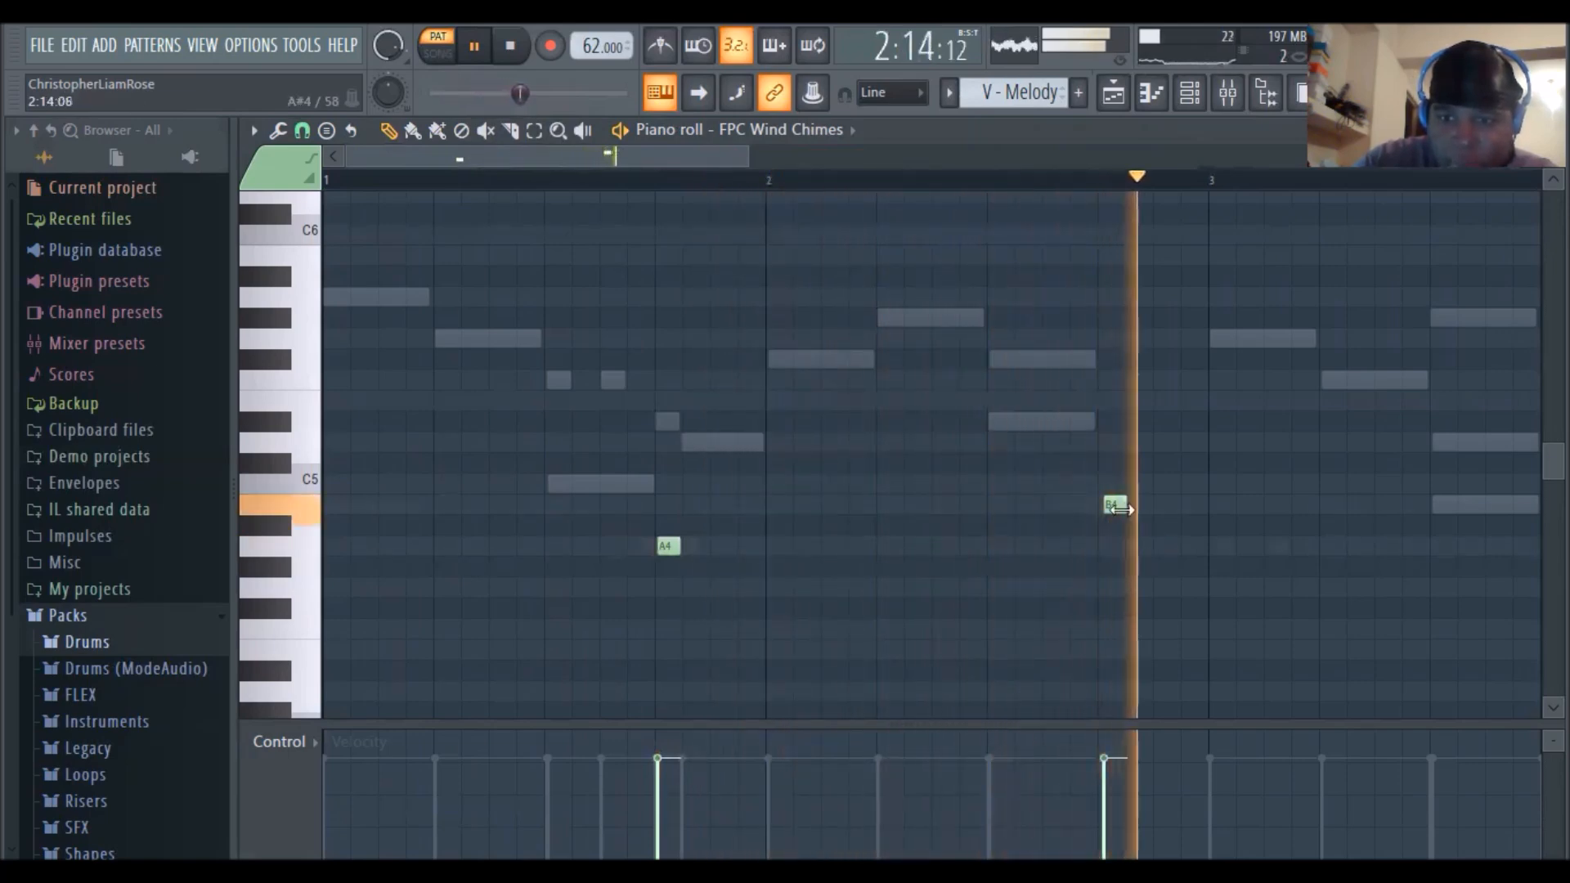
pyautogui.moveTo(1115, 505); pyautogui.dragTo(1112, 504)
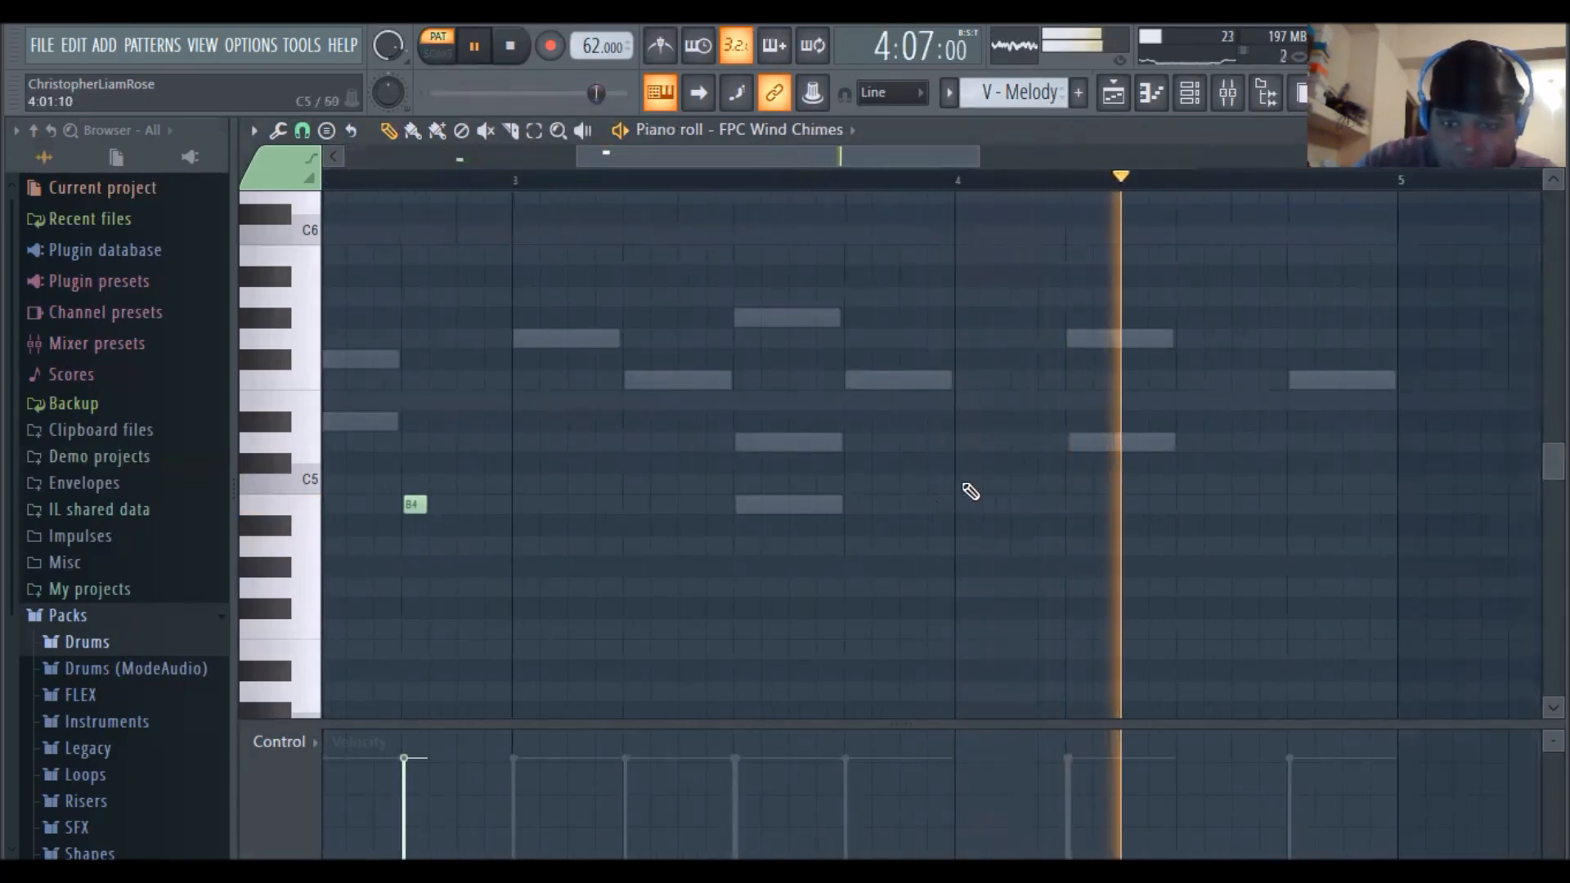
# Add one-step wind chime notes in bar 4, C5 on beat 1 and D5 on step 11, and stop playback
pyautogui.click(962, 482)
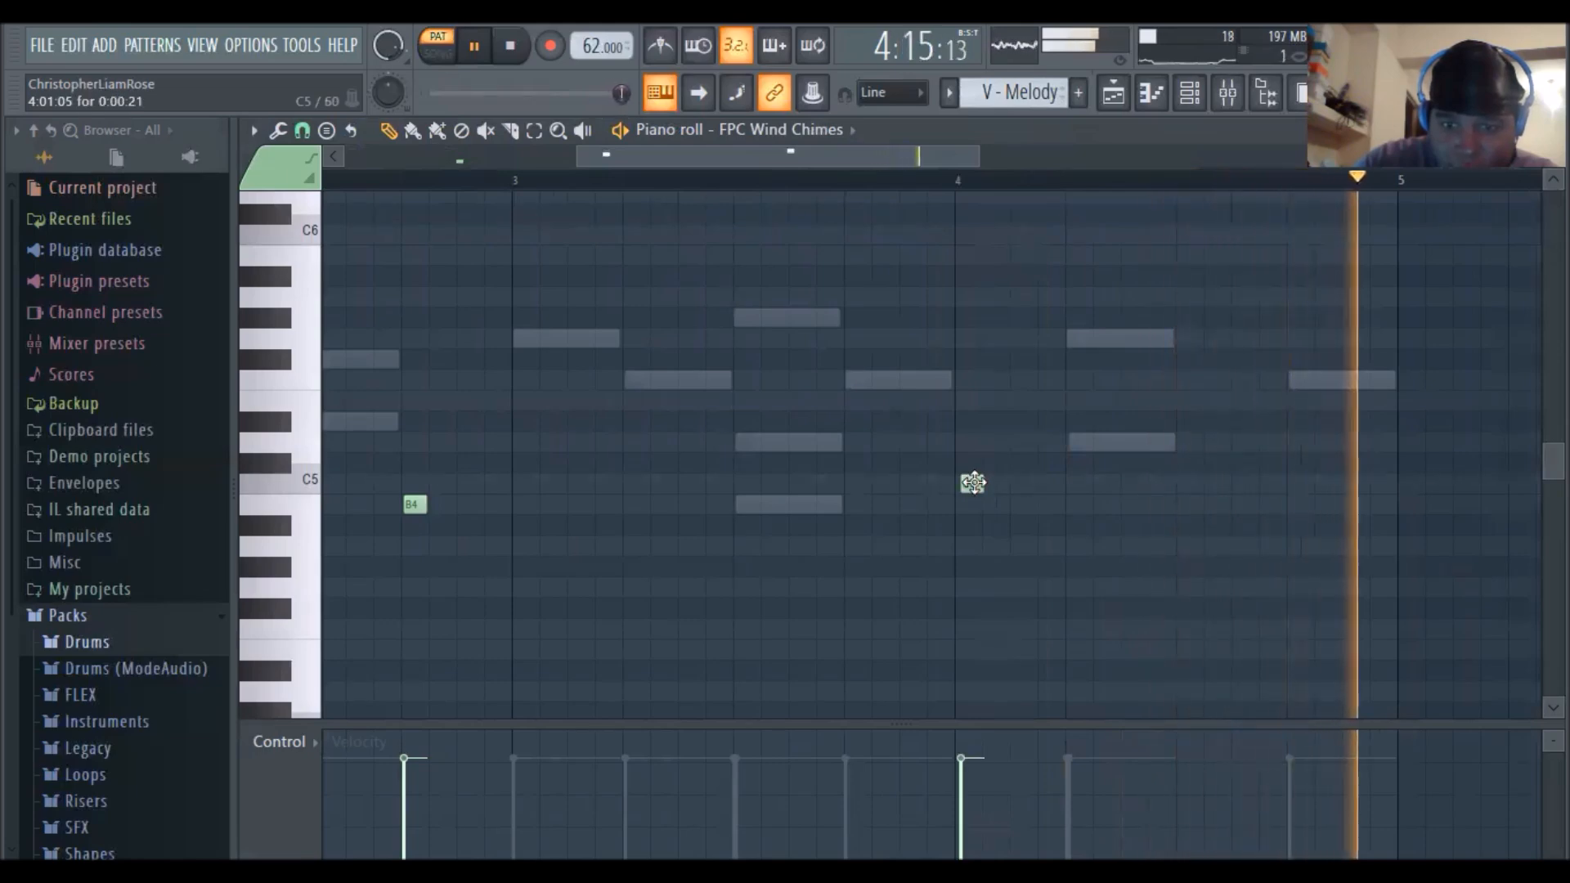
pyautogui.moveTo(972, 483); pyautogui.dragTo(969, 482)
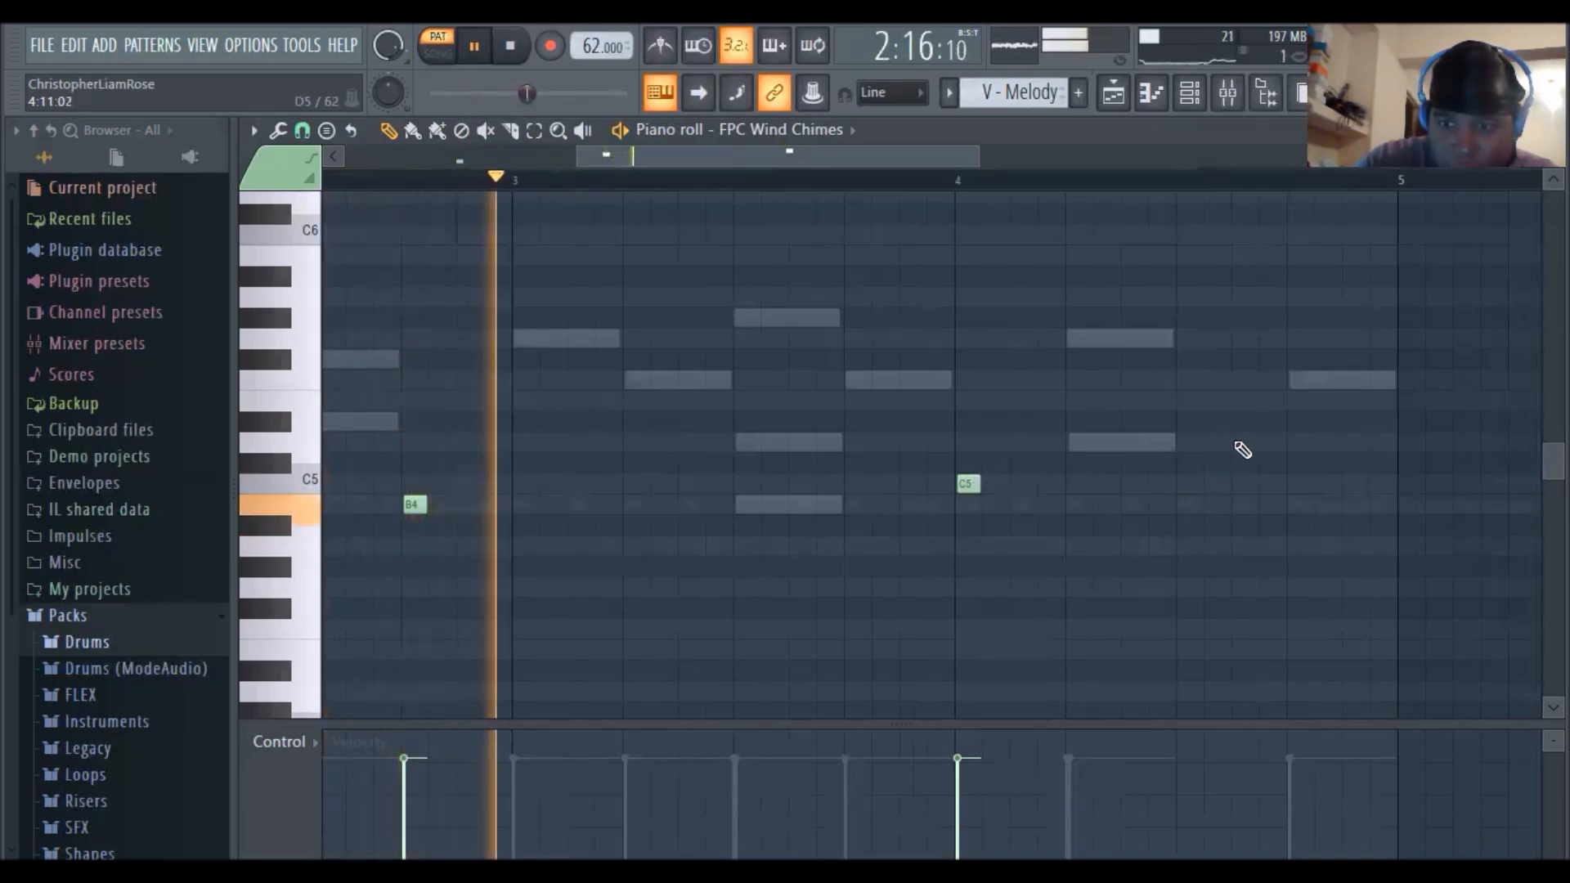
pyautogui.click(1236, 440)
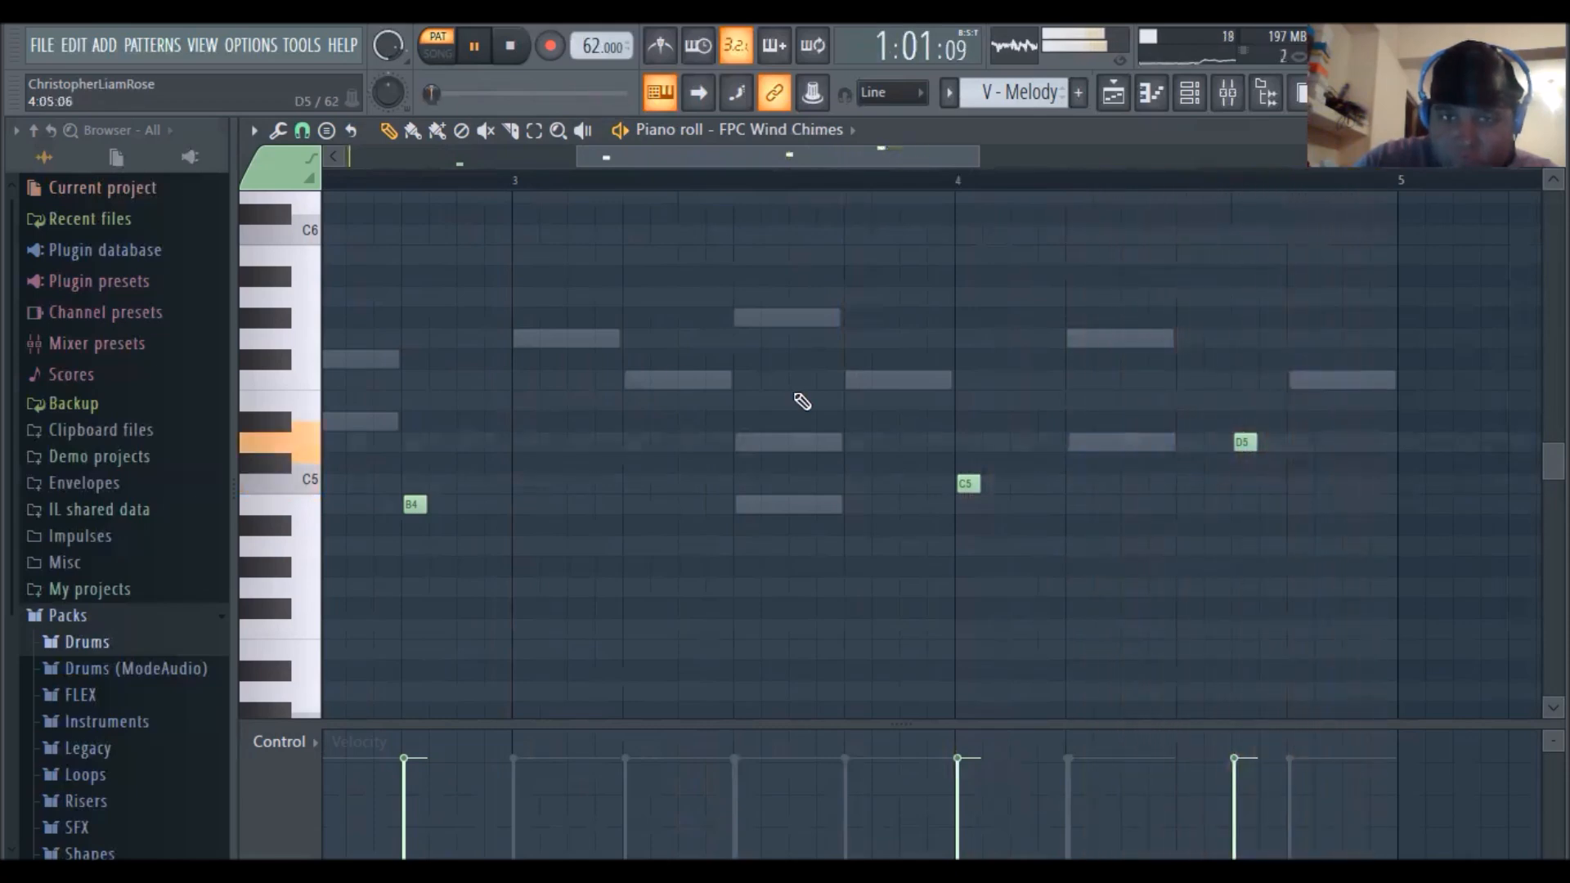
pyautogui.click(510, 46)
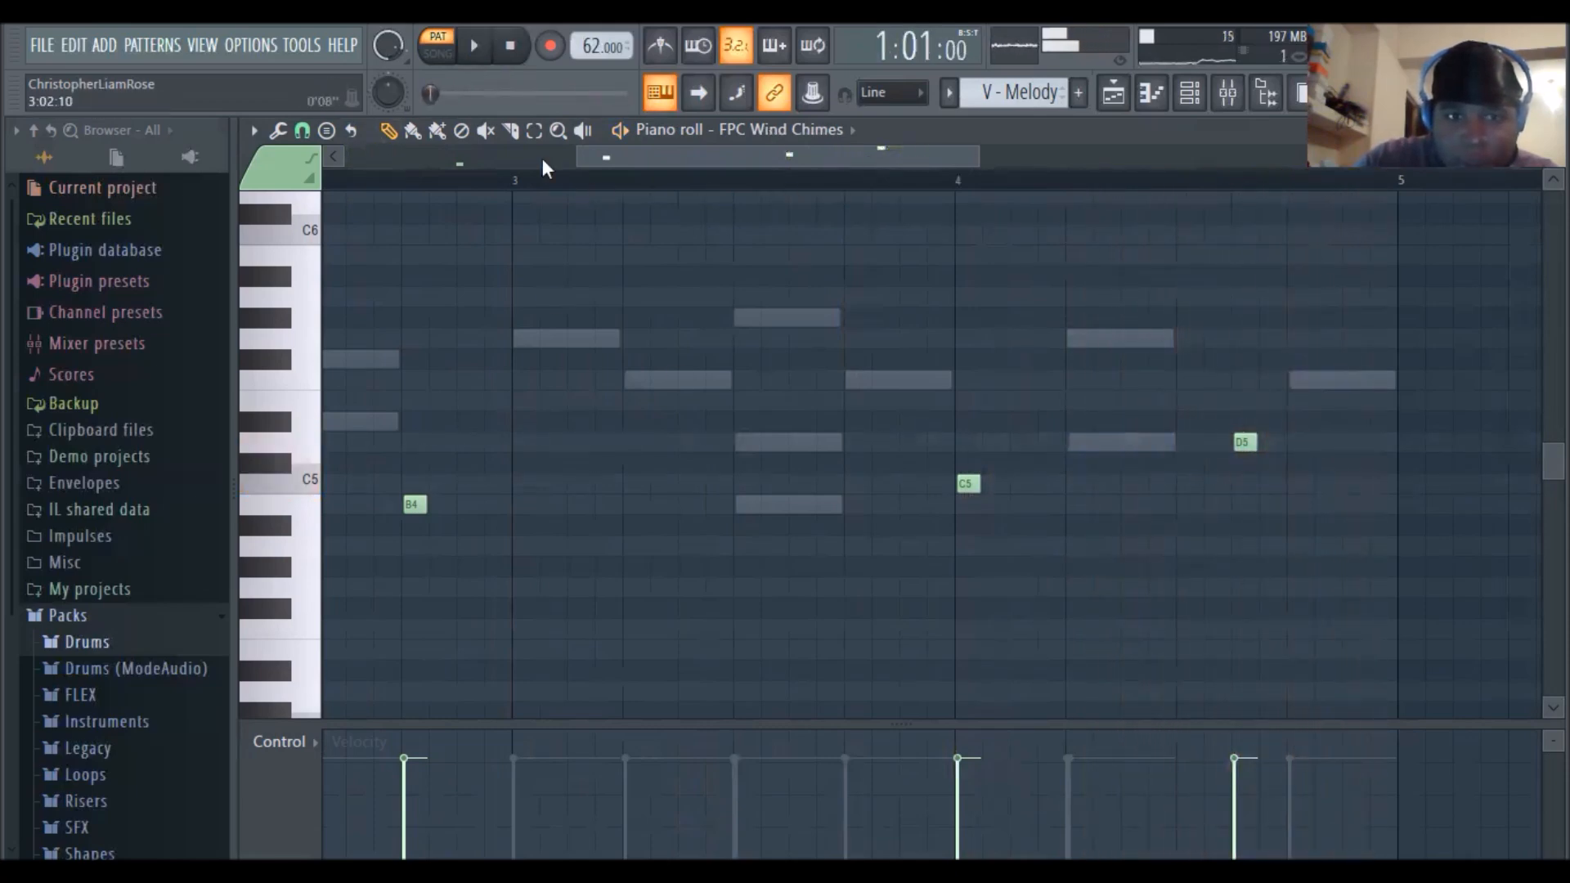
pyautogui.moveTo(792, 164); pyautogui.dragTo(313, 196)
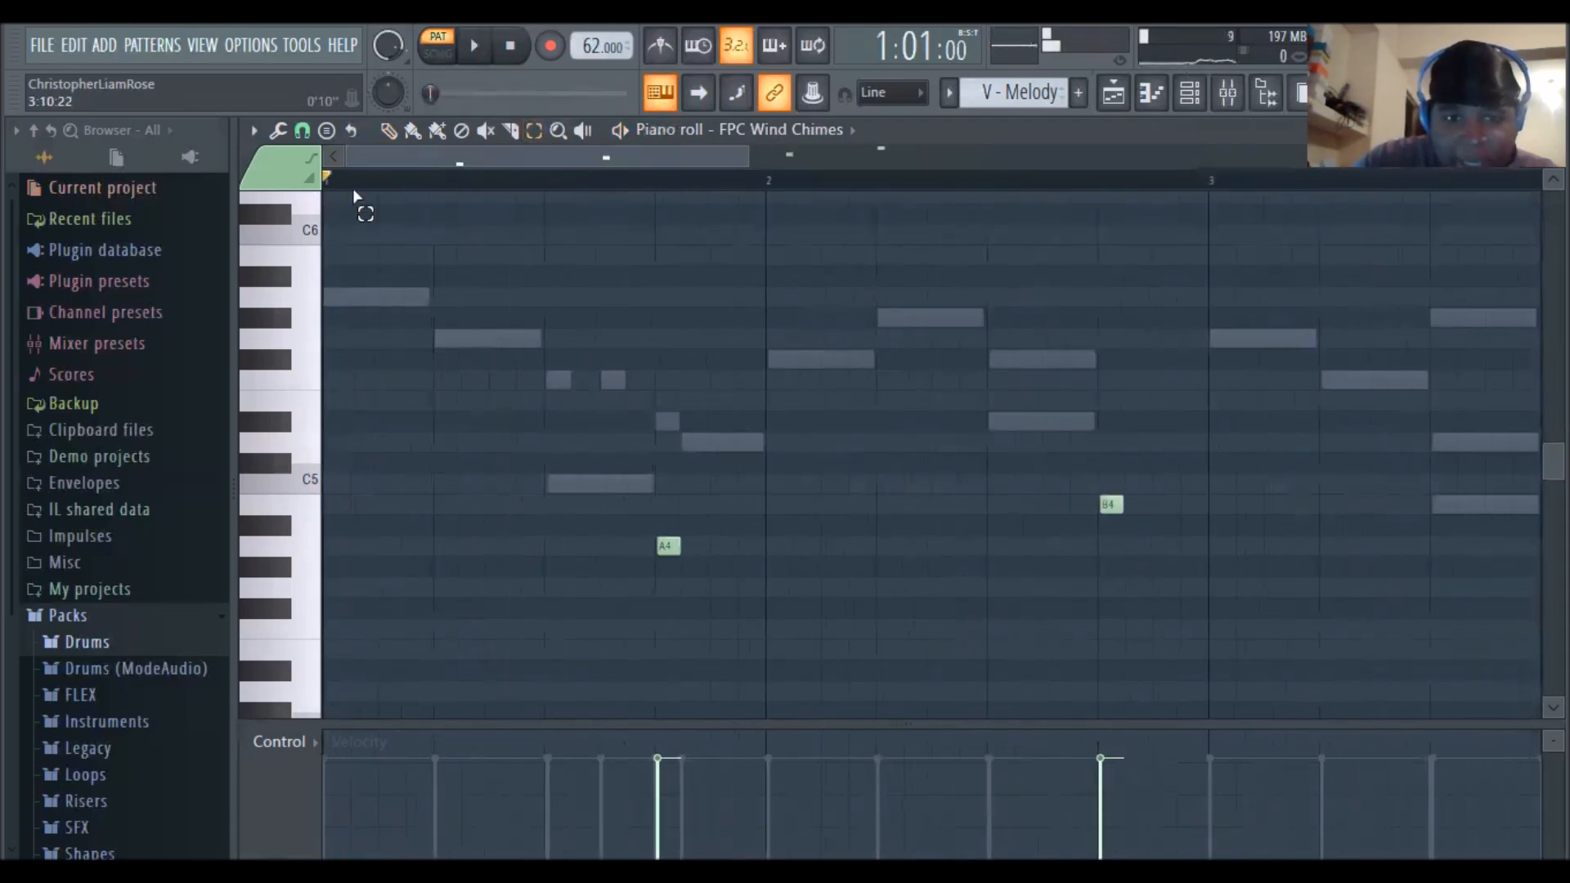
# Select all the wind chime notes in the V - Melody pattern and cut them
pyautogui.moveTo(397, 264); pyautogui.dragTo(1545, 652)
pyautogui.scroll(3, 1177, 652)
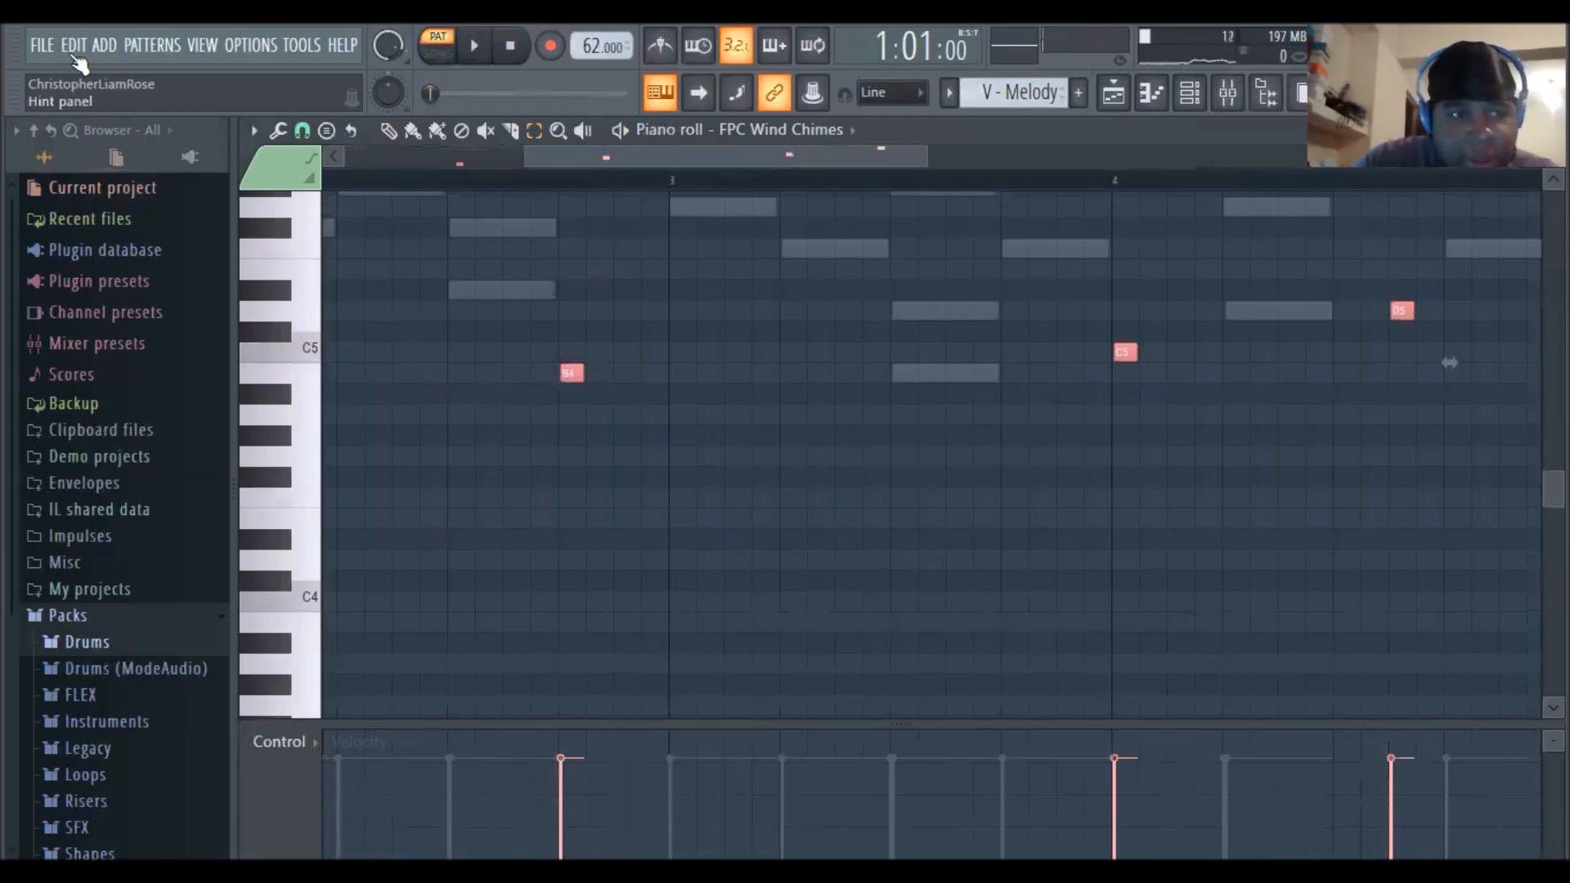
pyautogui.click(43, 45)
pyautogui.moveTo(74, 45)
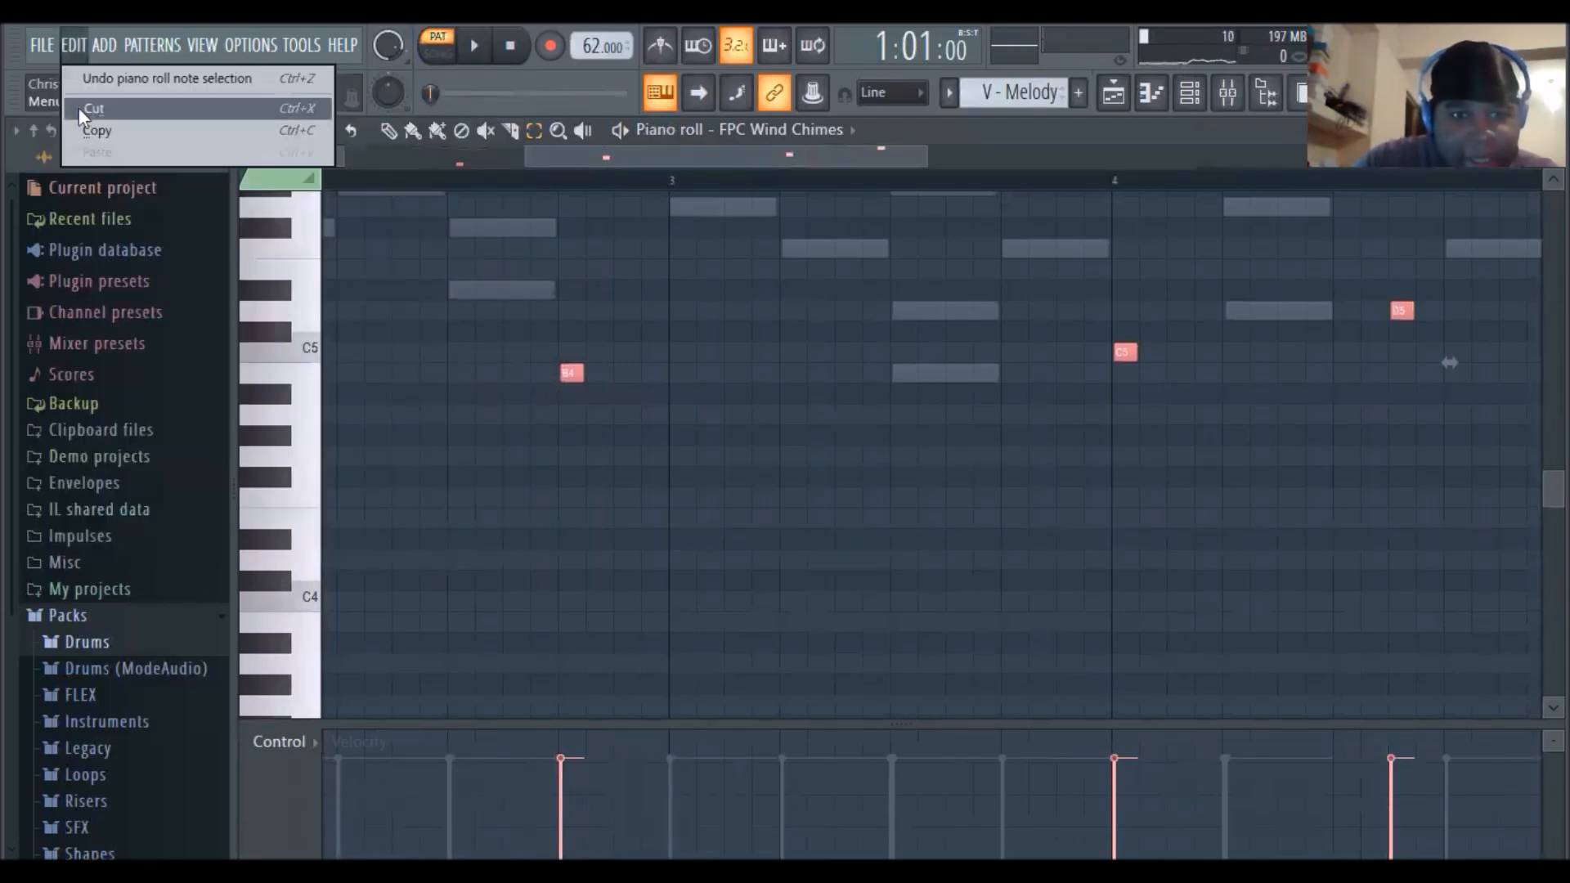
pyautogui.click(79, 110)
# Switch to the Extra Sounds pattern and paste the cut wind chime notes from bar 1, checking them in the channel rack
pyautogui.moveTo(1031, 99); pyautogui.dragTo(1031, 85)
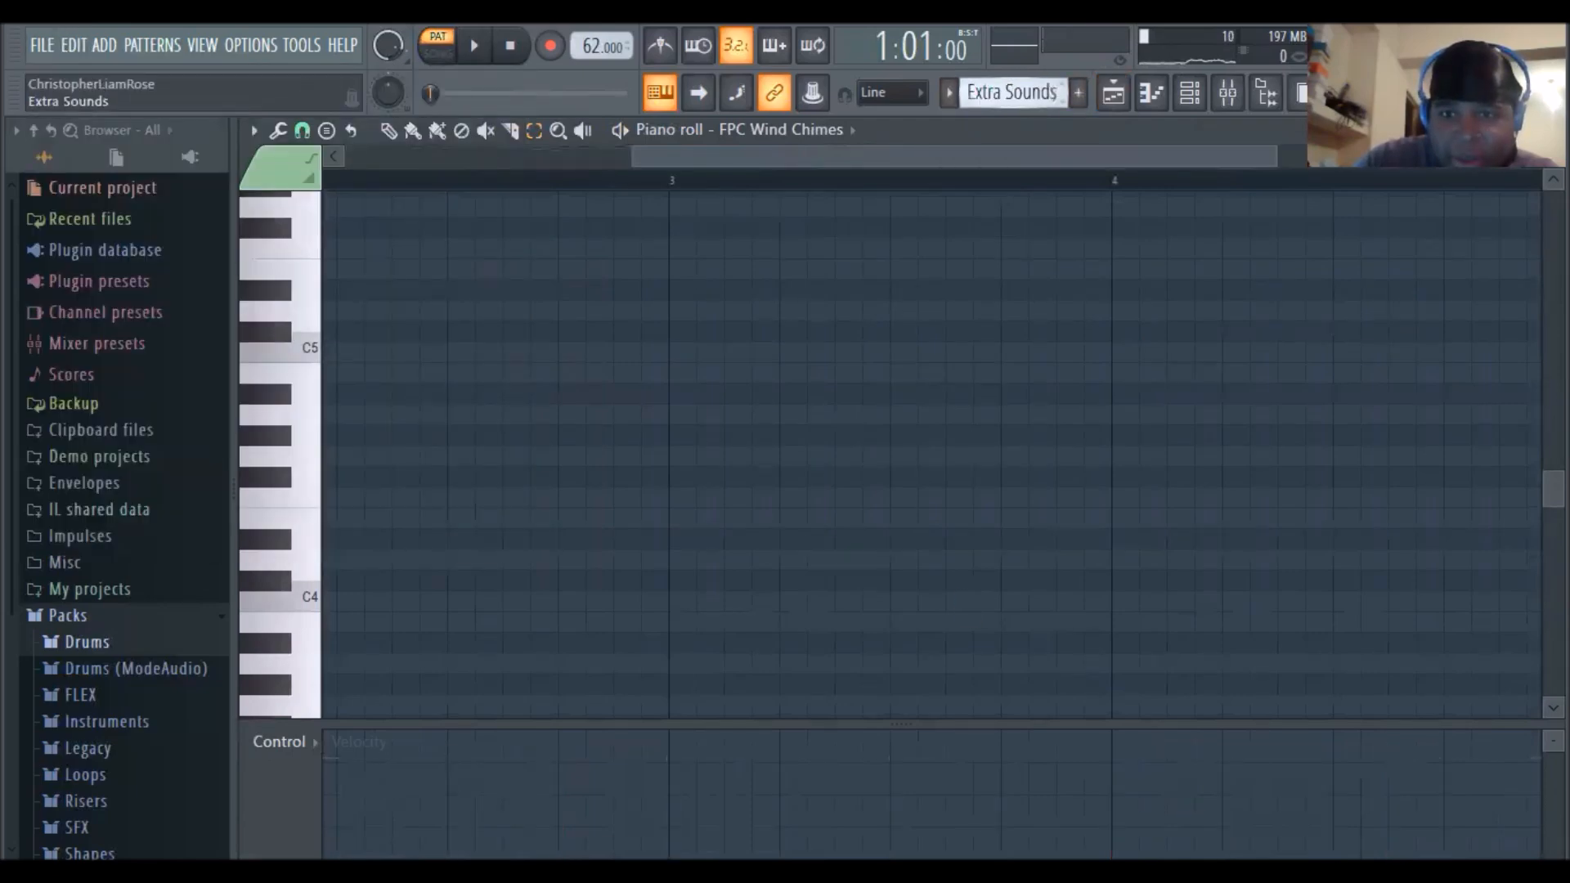
pyautogui.moveTo(848, 155); pyautogui.dragTo(561, 210)
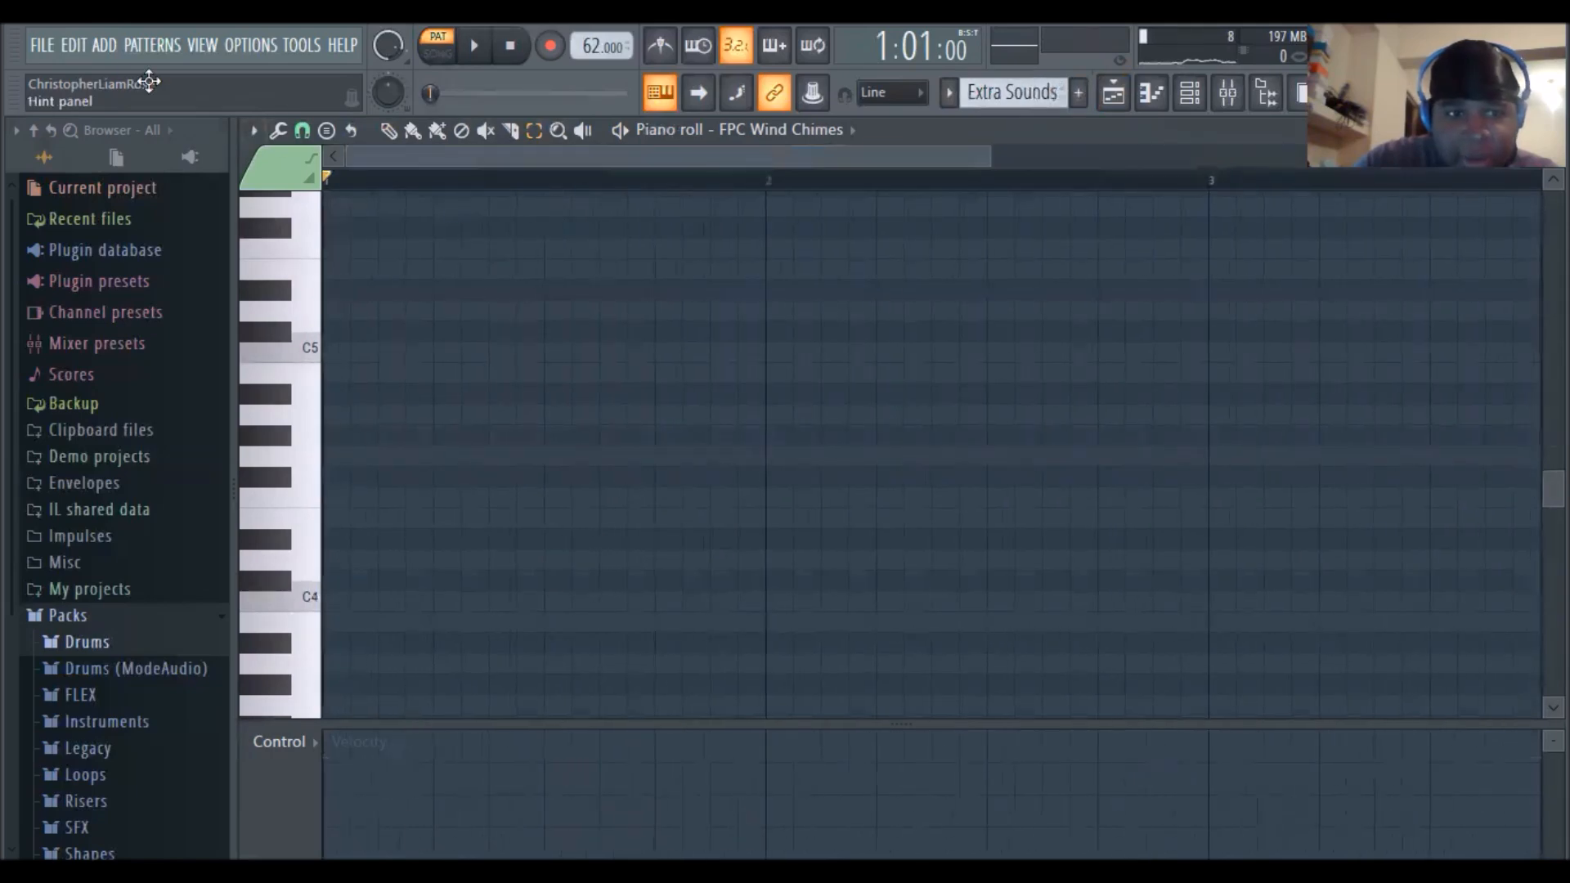
pyautogui.click(71, 45)
pyautogui.click(100, 151)
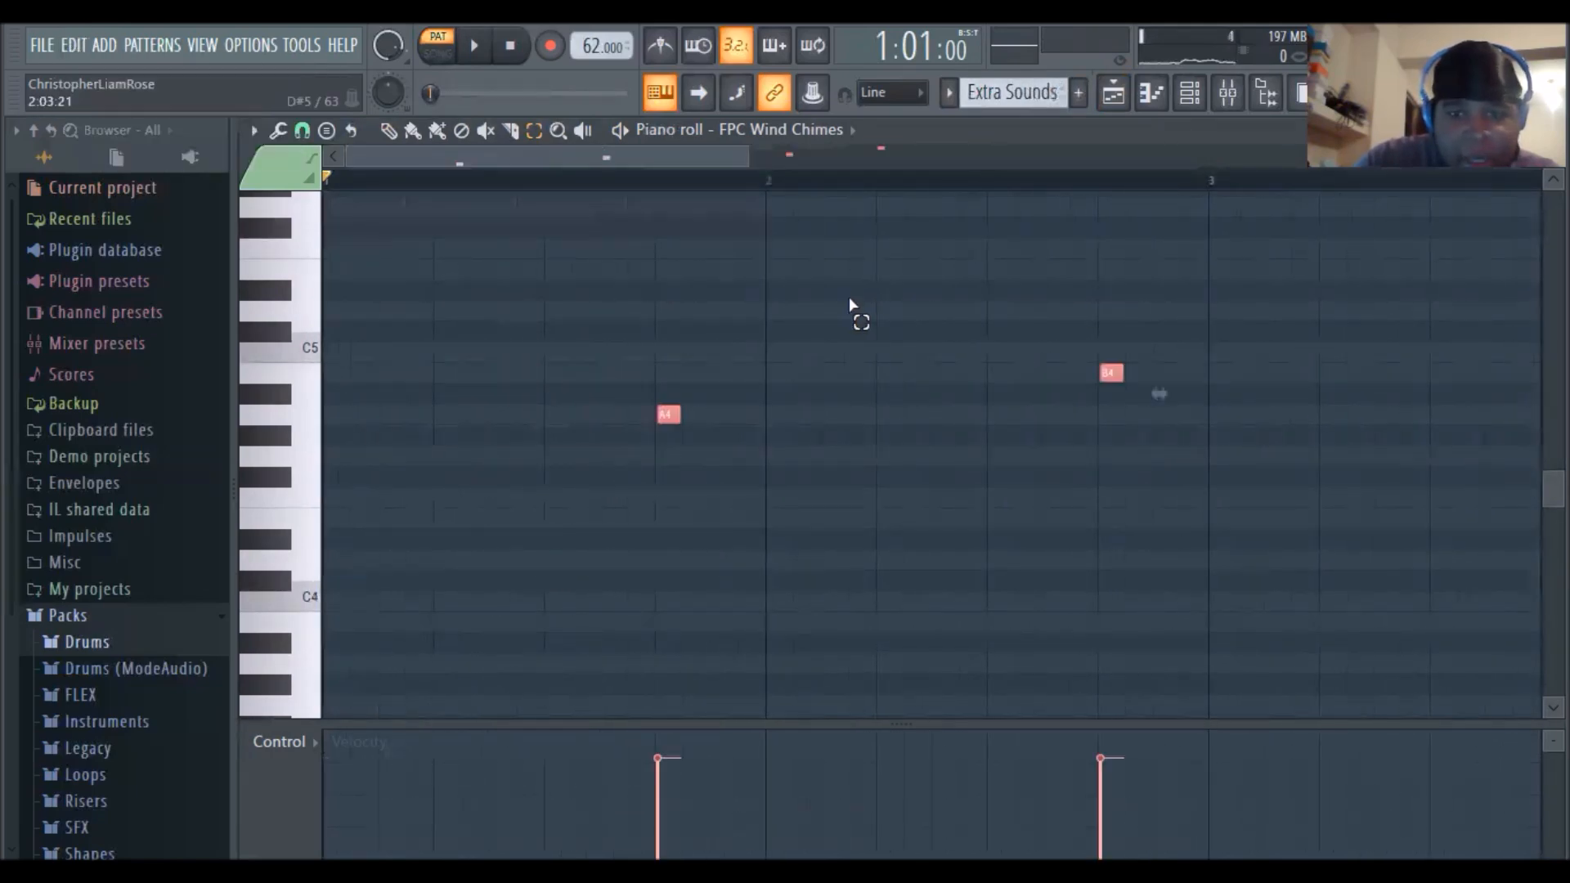
pyautogui.click(1188, 92)
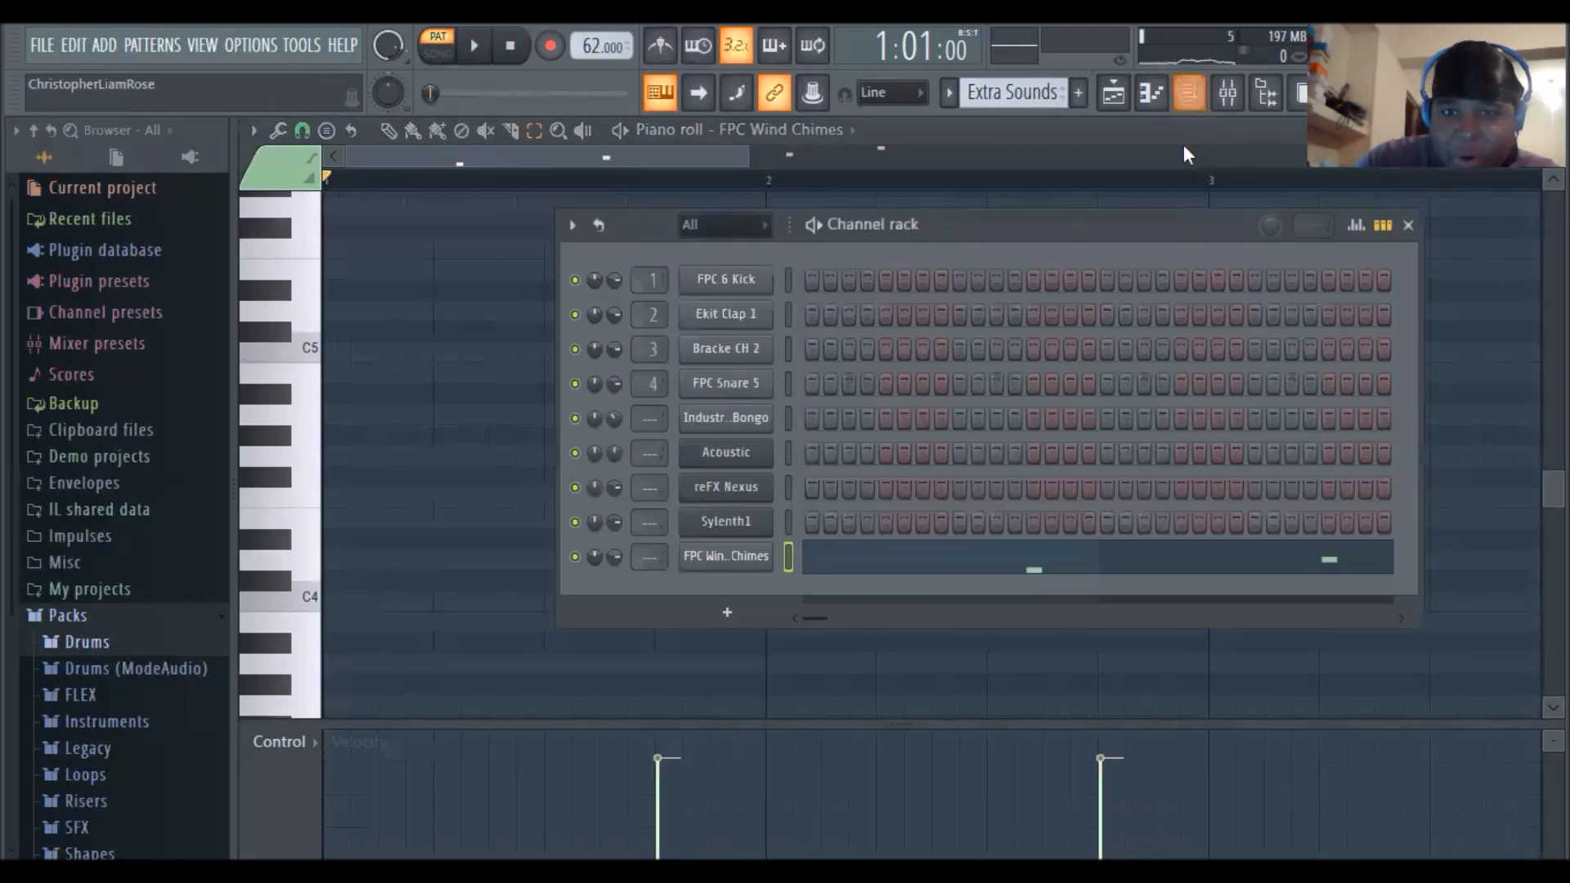
pyautogui.click(1189, 94)
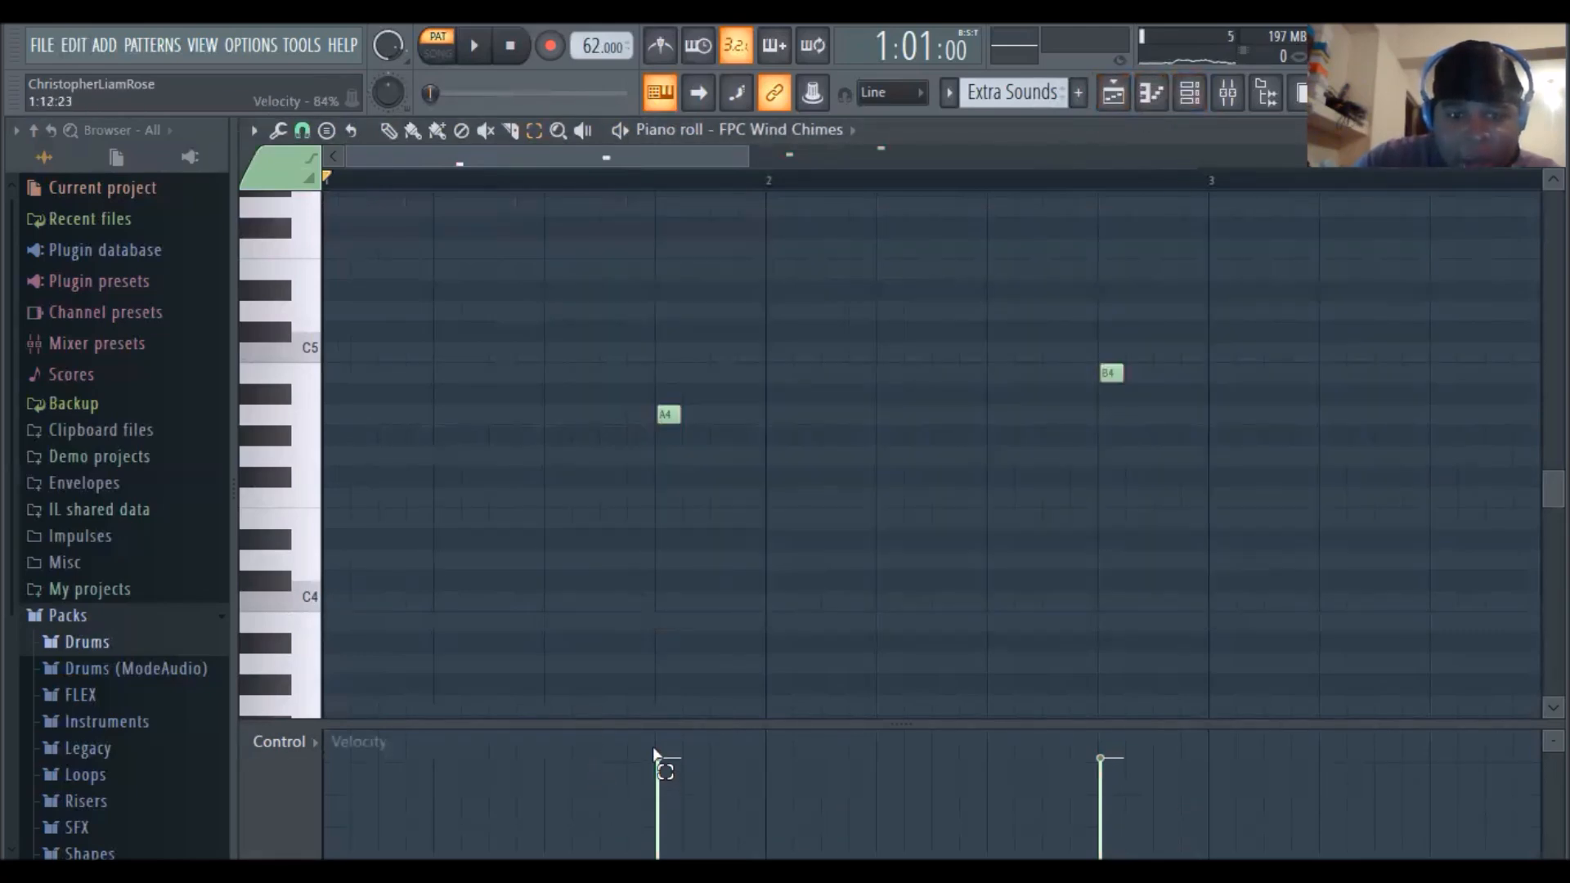
# Vary the wind chime velocities in Extra Sounds, lowering the A4, B4 and C5 notes and slightly raising D5
pyautogui.click(652, 785)
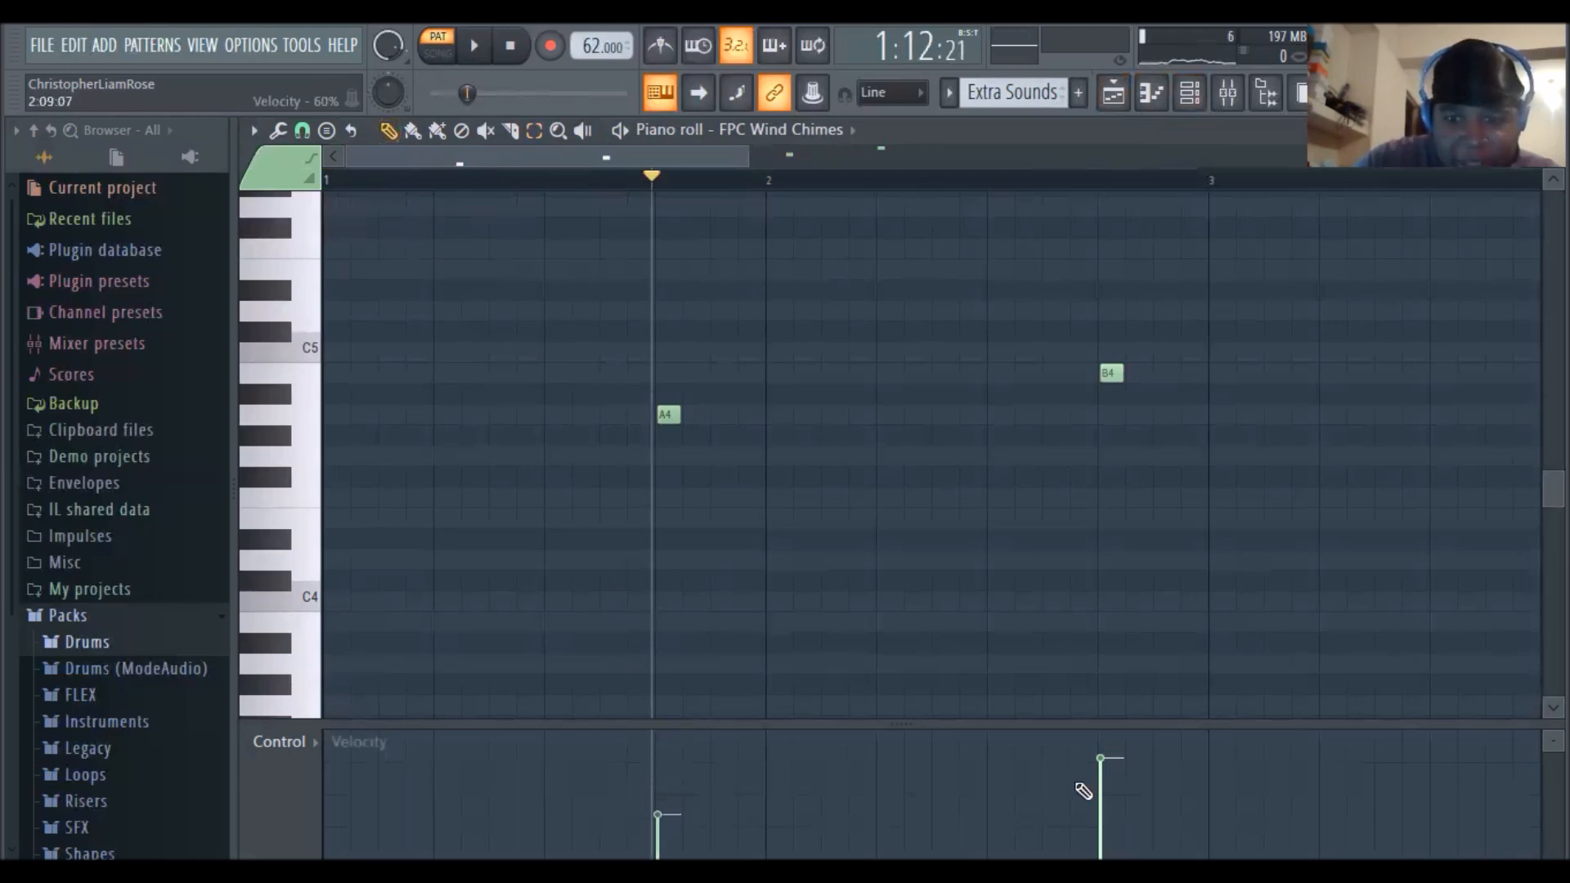
pyautogui.moveTo(592, 157); pyautogui.dragTo(843, 238)
pyautogui.moveTo(903, 788); pyautogui.dragTo(1062, 807)
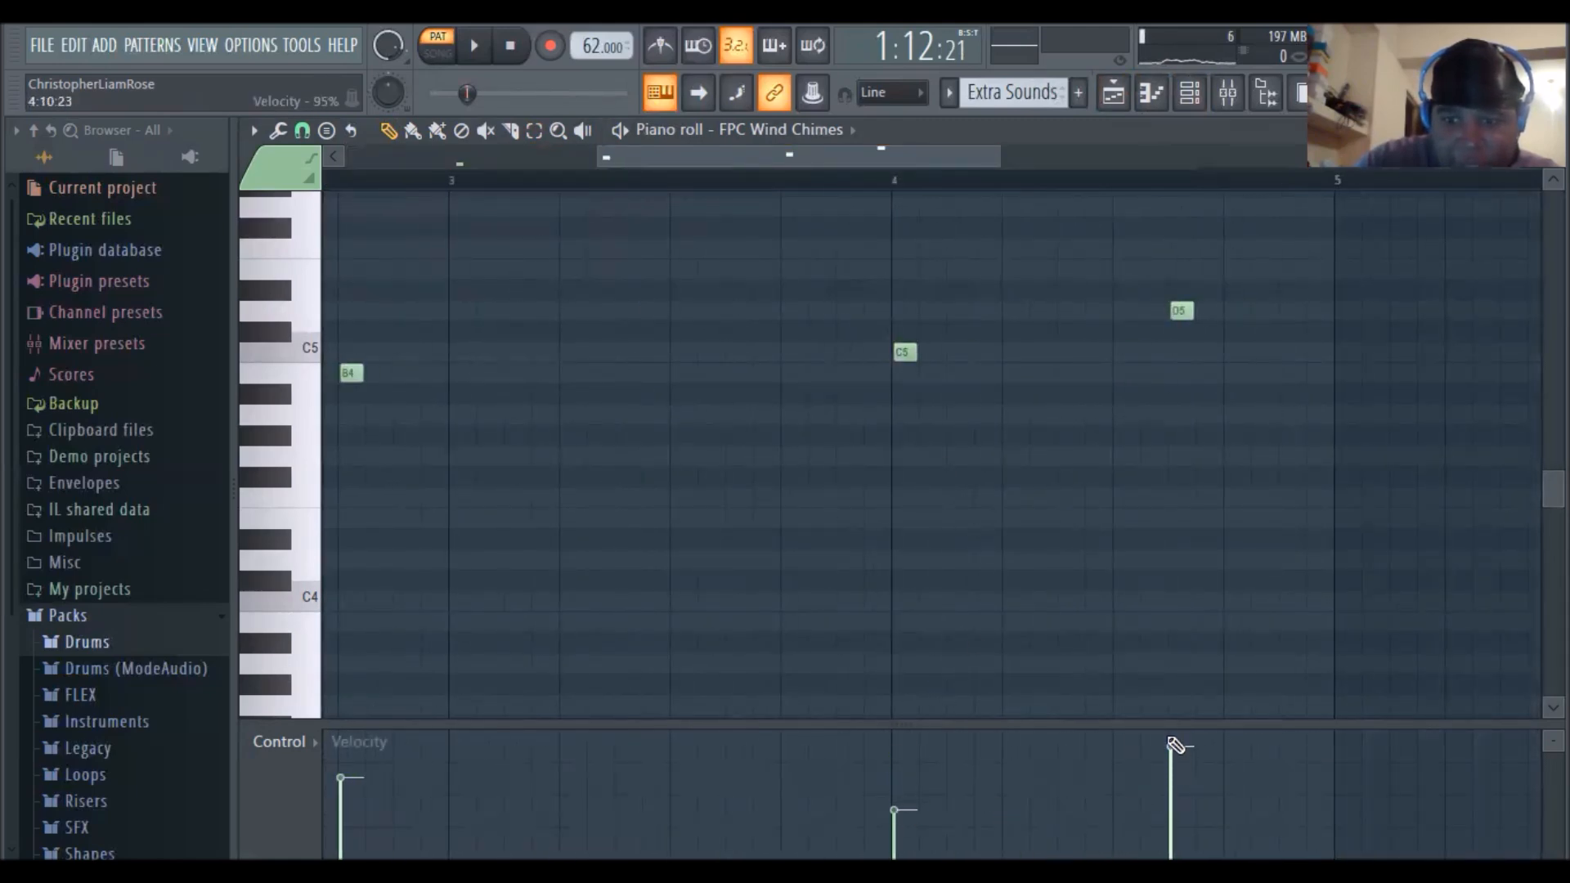
# Place Extra Sounds clips on Track 5 of the playlist at bars 10 and 18
pyautogui.click(1190, 92)
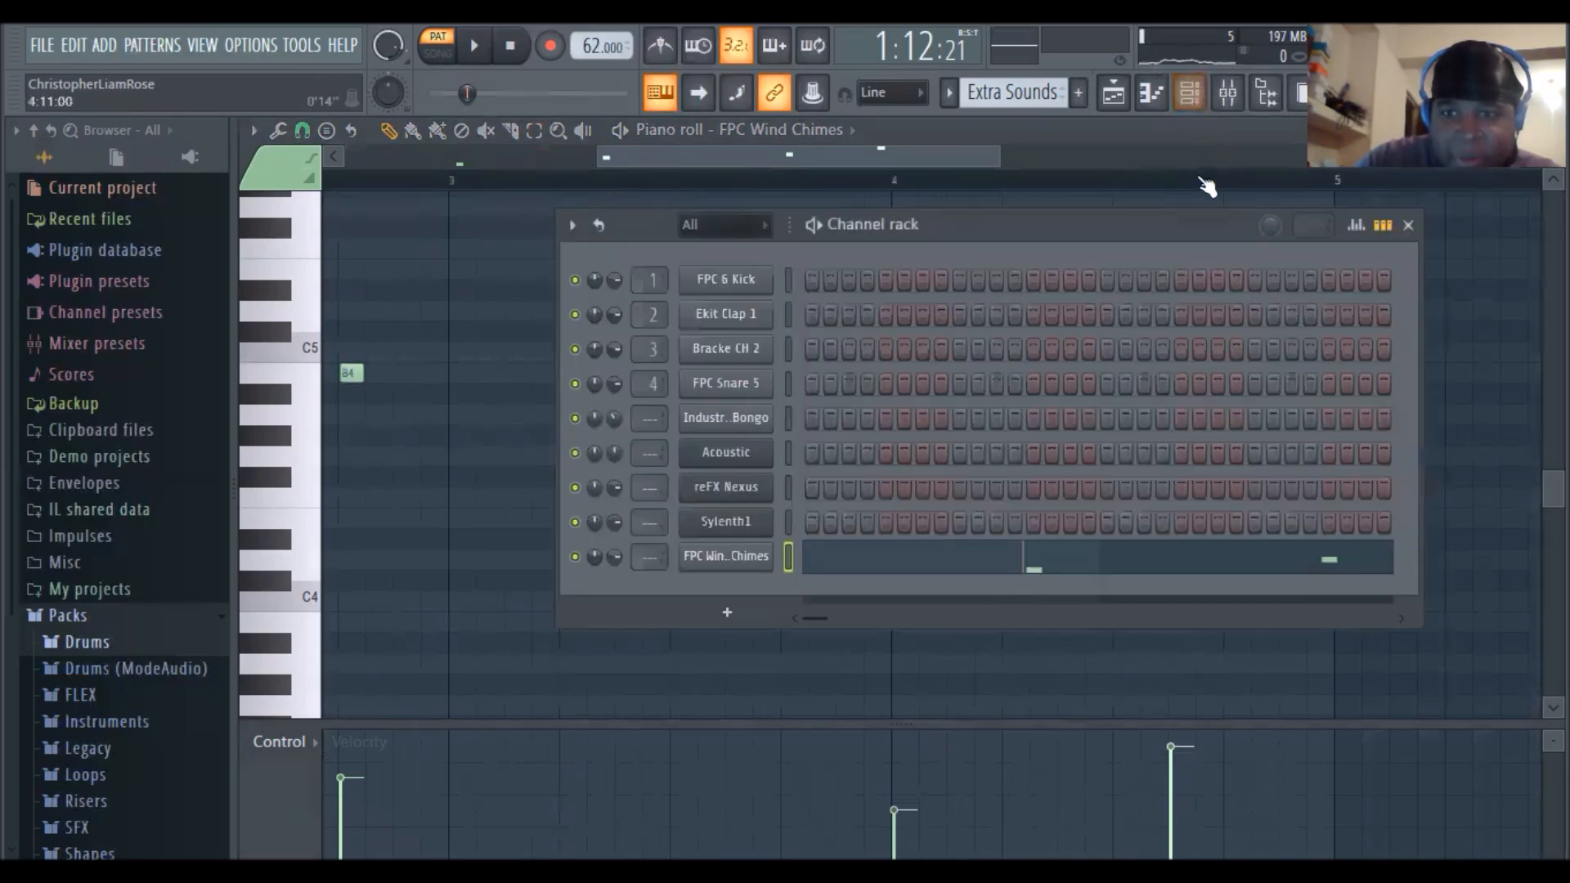
pyautogui.click(1114, 93)
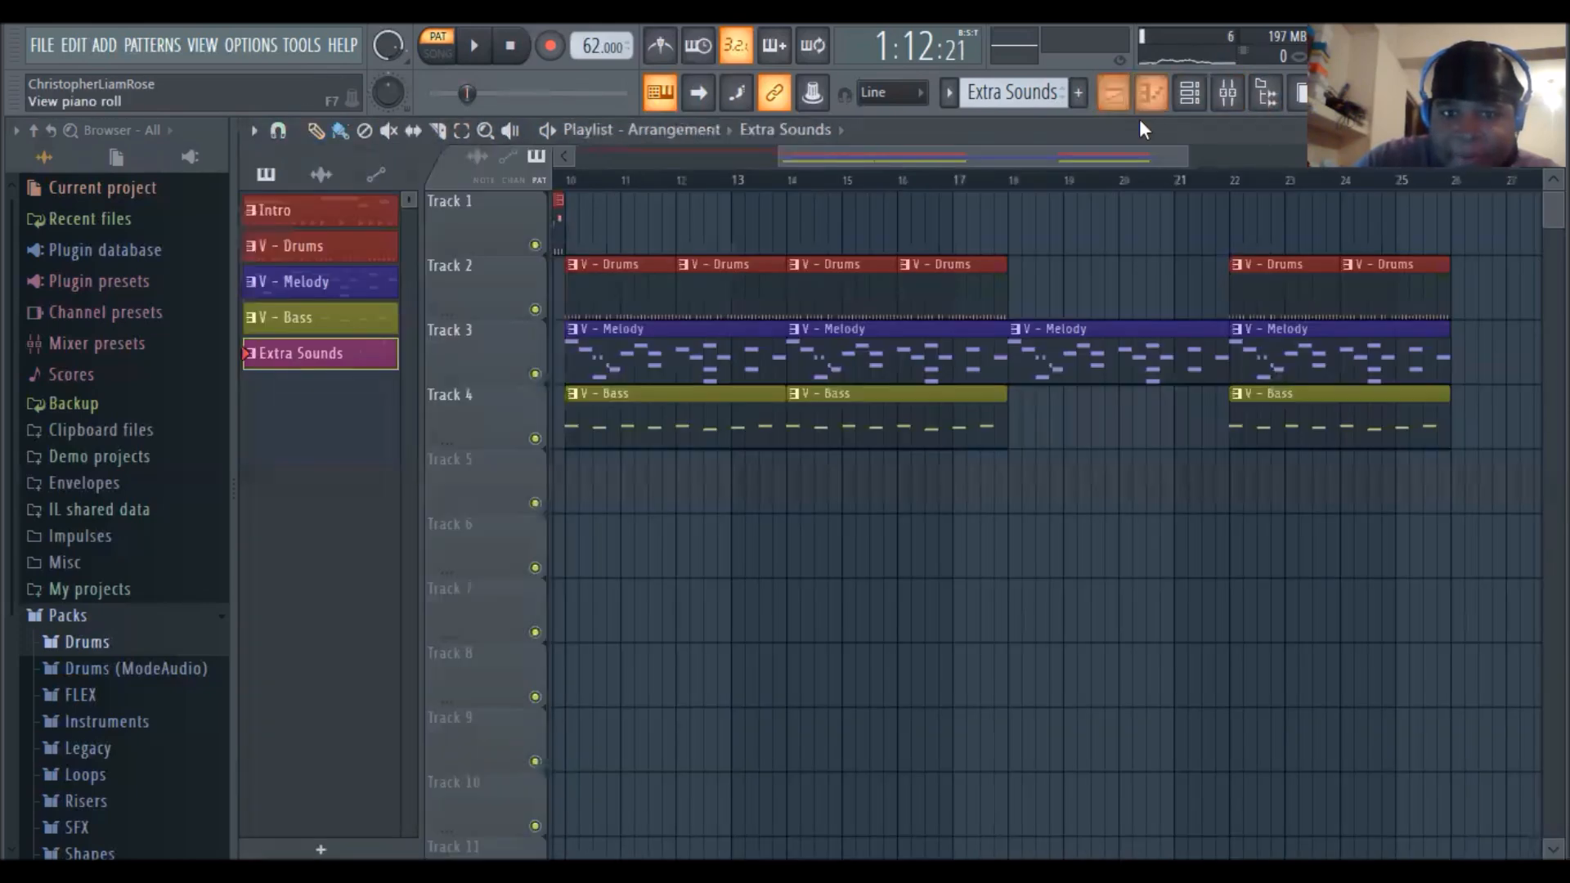
pyautogui.moveTo(899, 167); pyautogui.dragTo(887, 169)
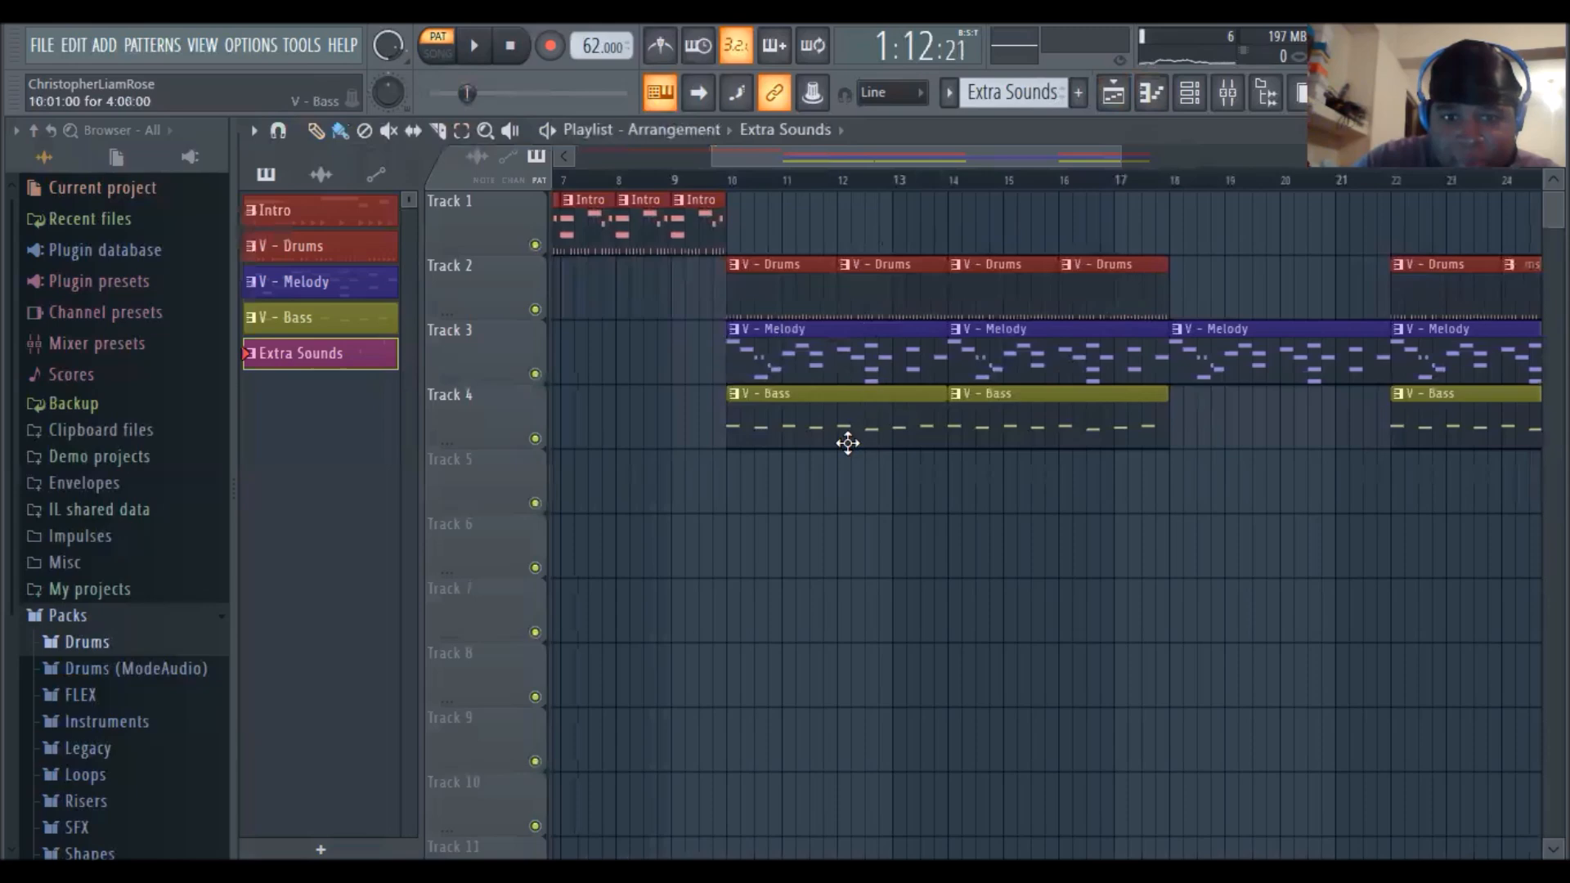
pyautogui.click(734, 485)
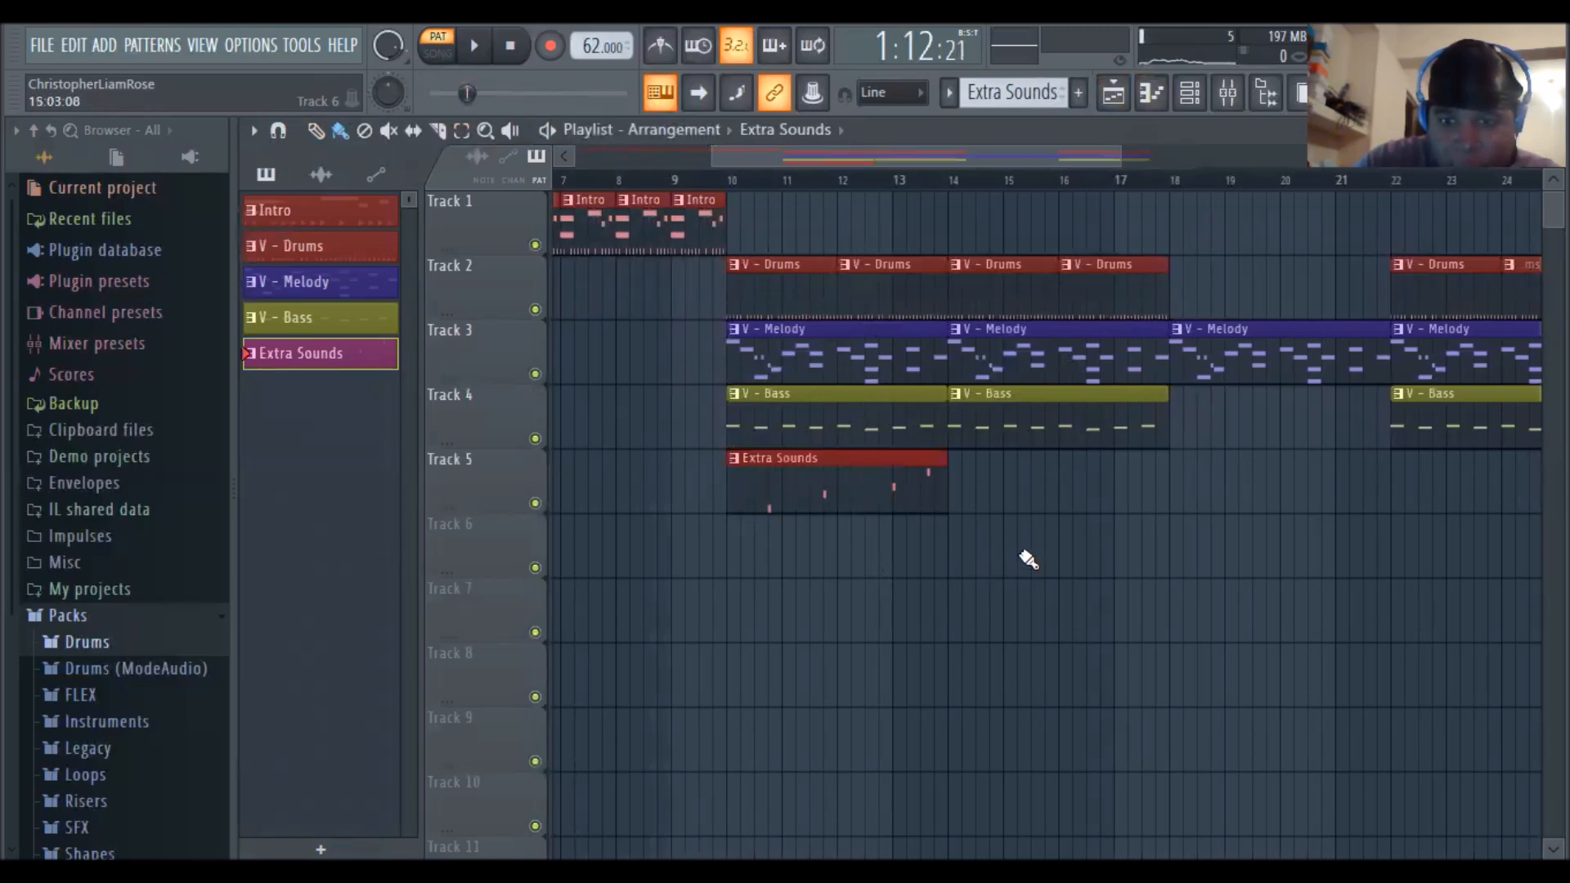
pyautogui.click(1178, 488)
pyautogui.moveTo(998, 158)
pyautogui.mouseDown()
pyautogui.moveTo(1176, 172)
pyautogui.moveTo(1014, 185)
pyautogui.mouseUp()
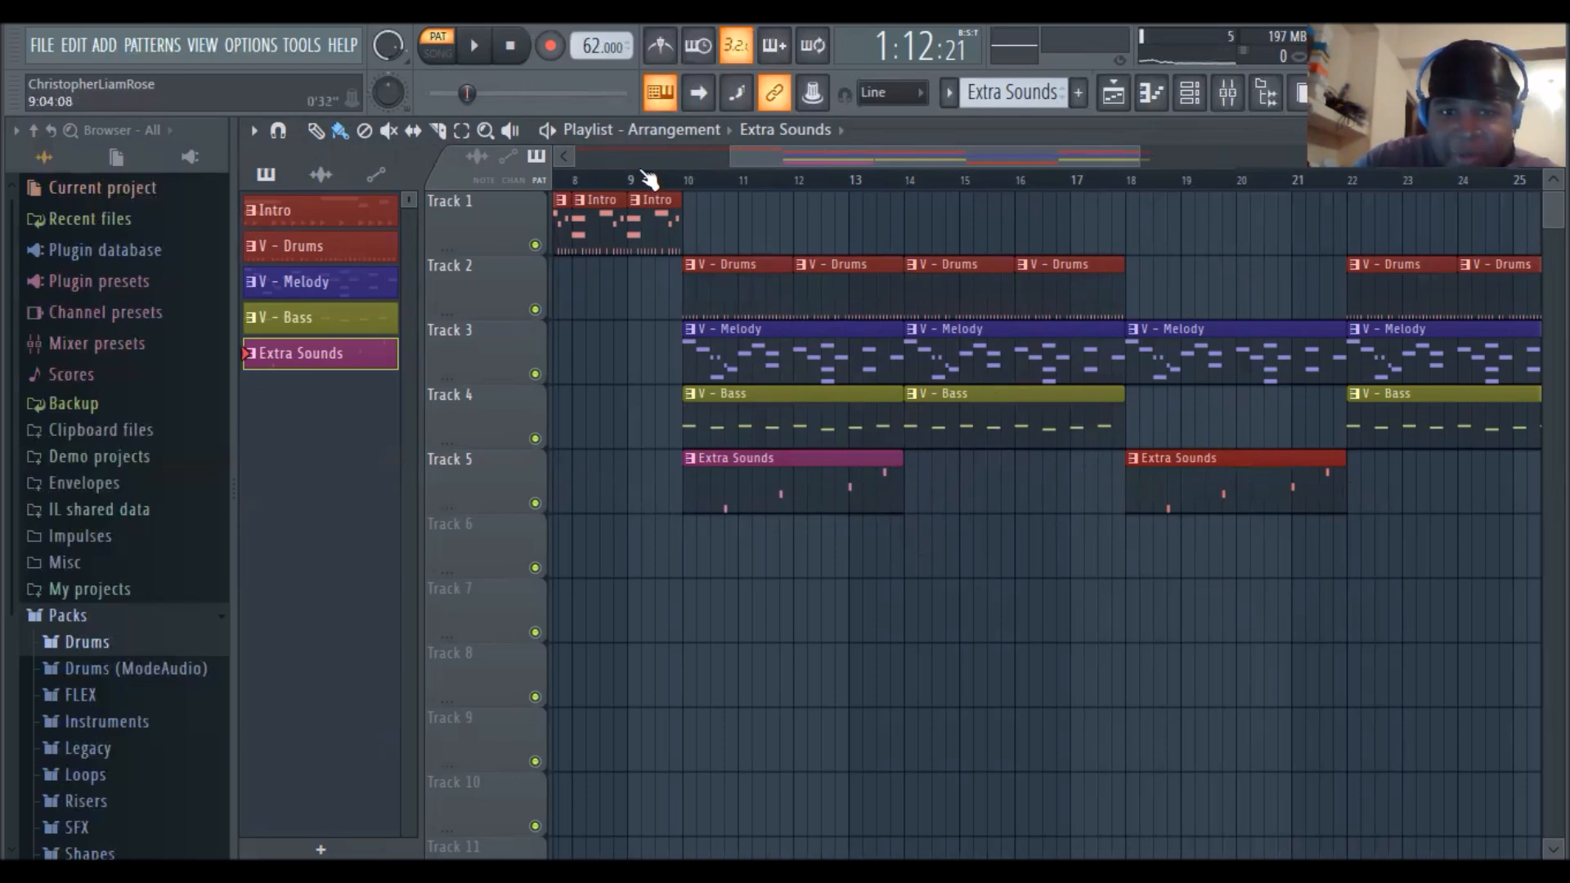
# Play the arrangement in song mode from bar 10 to hear the Extra Sounds clip, and stop playback
pyautogui.click(685, 190)
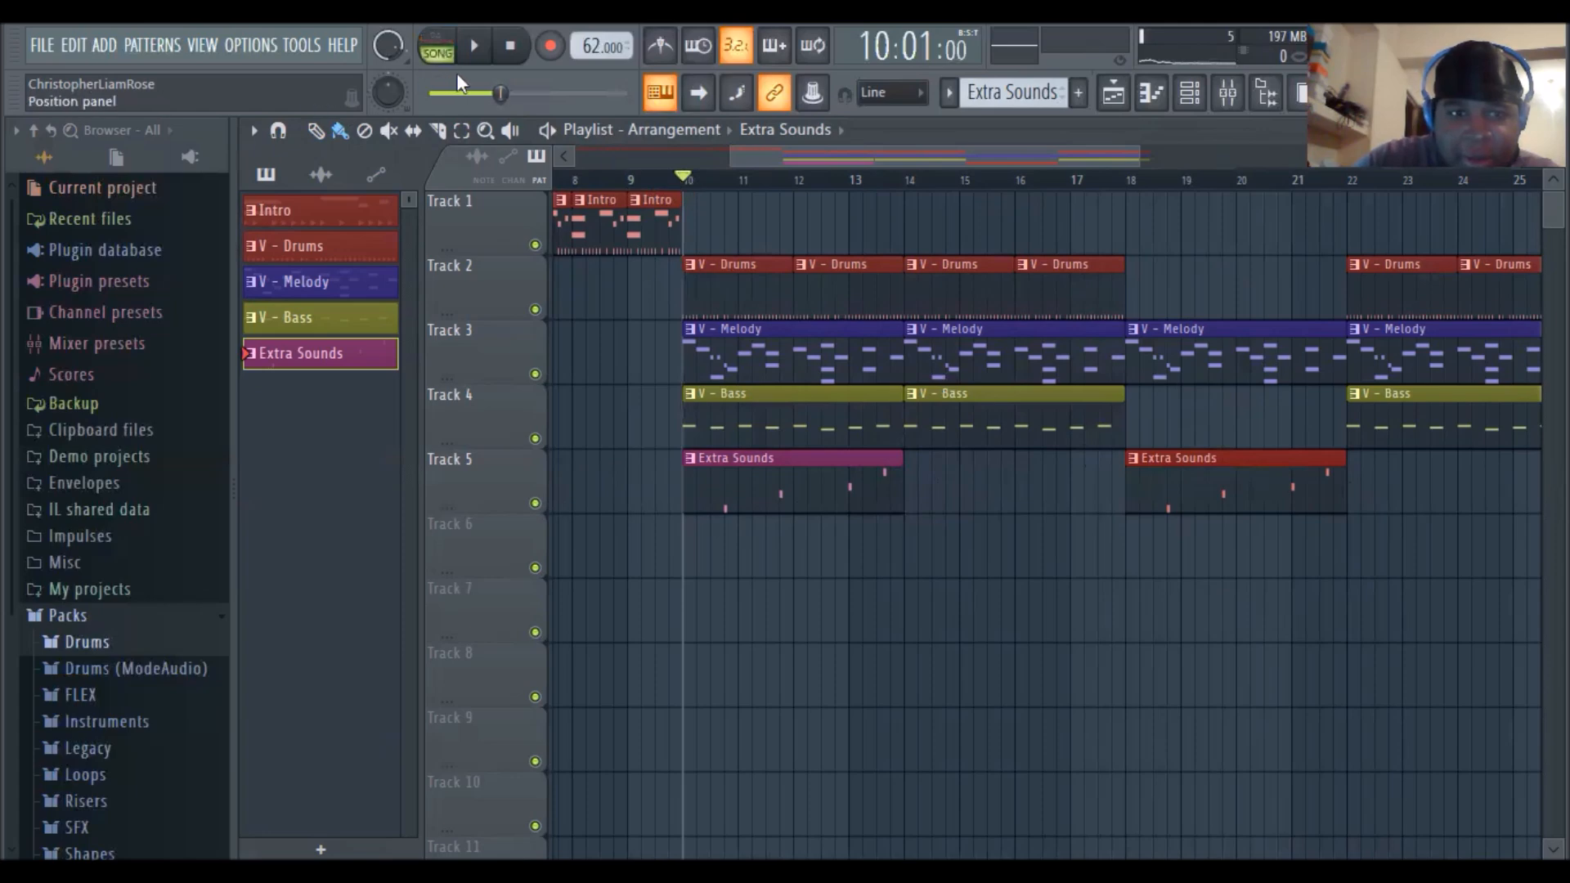
pyautogui.click(473, 46)
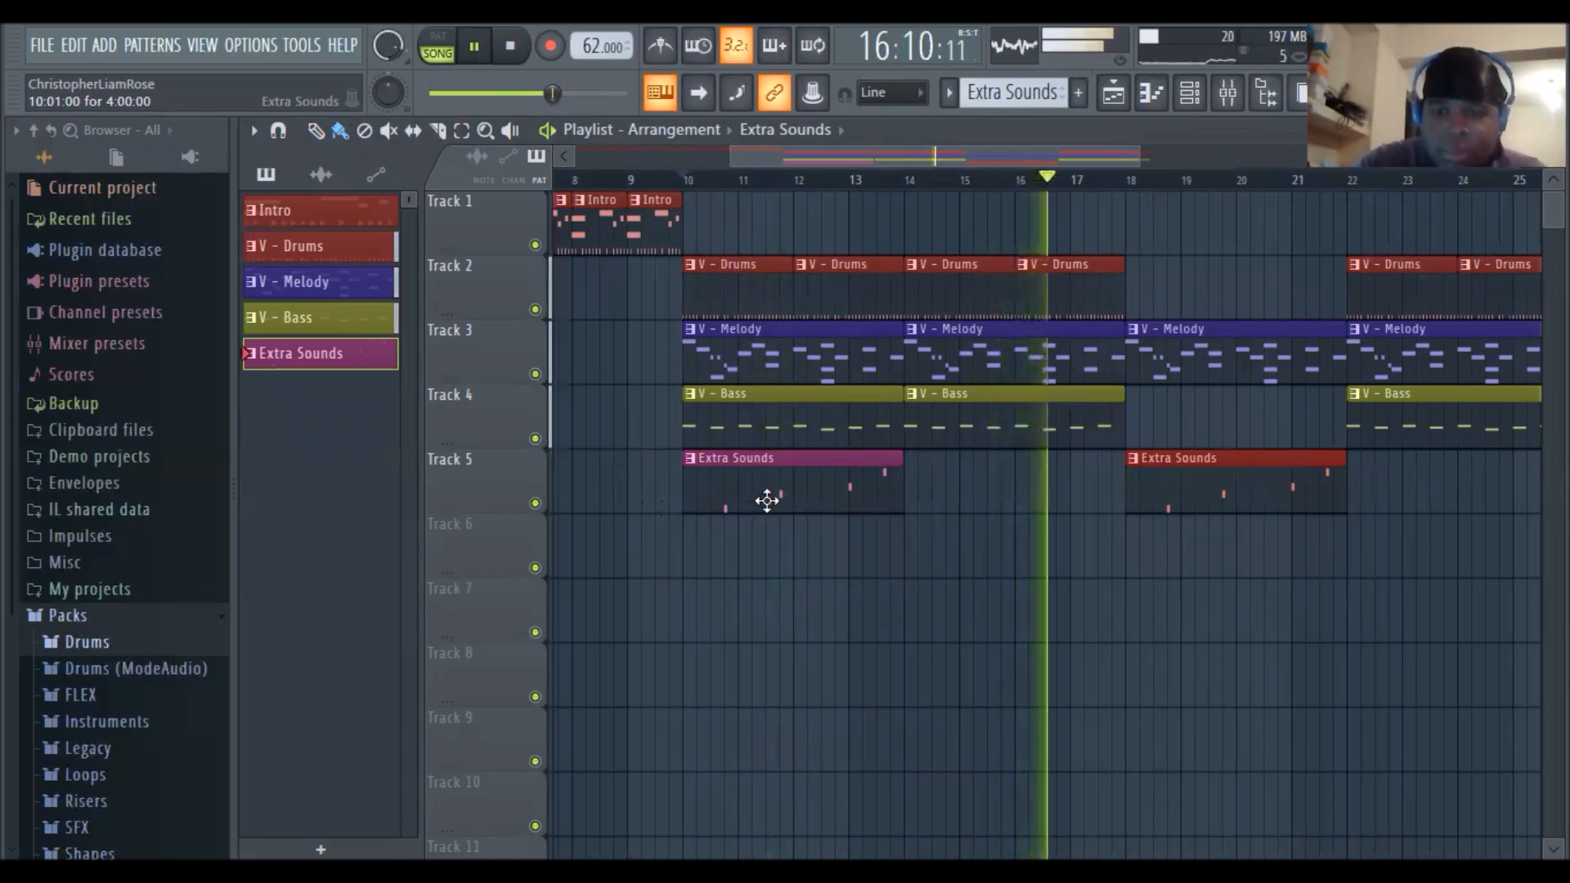
pyautogui.click(517, 67)
pyautogui.click(517, 66)
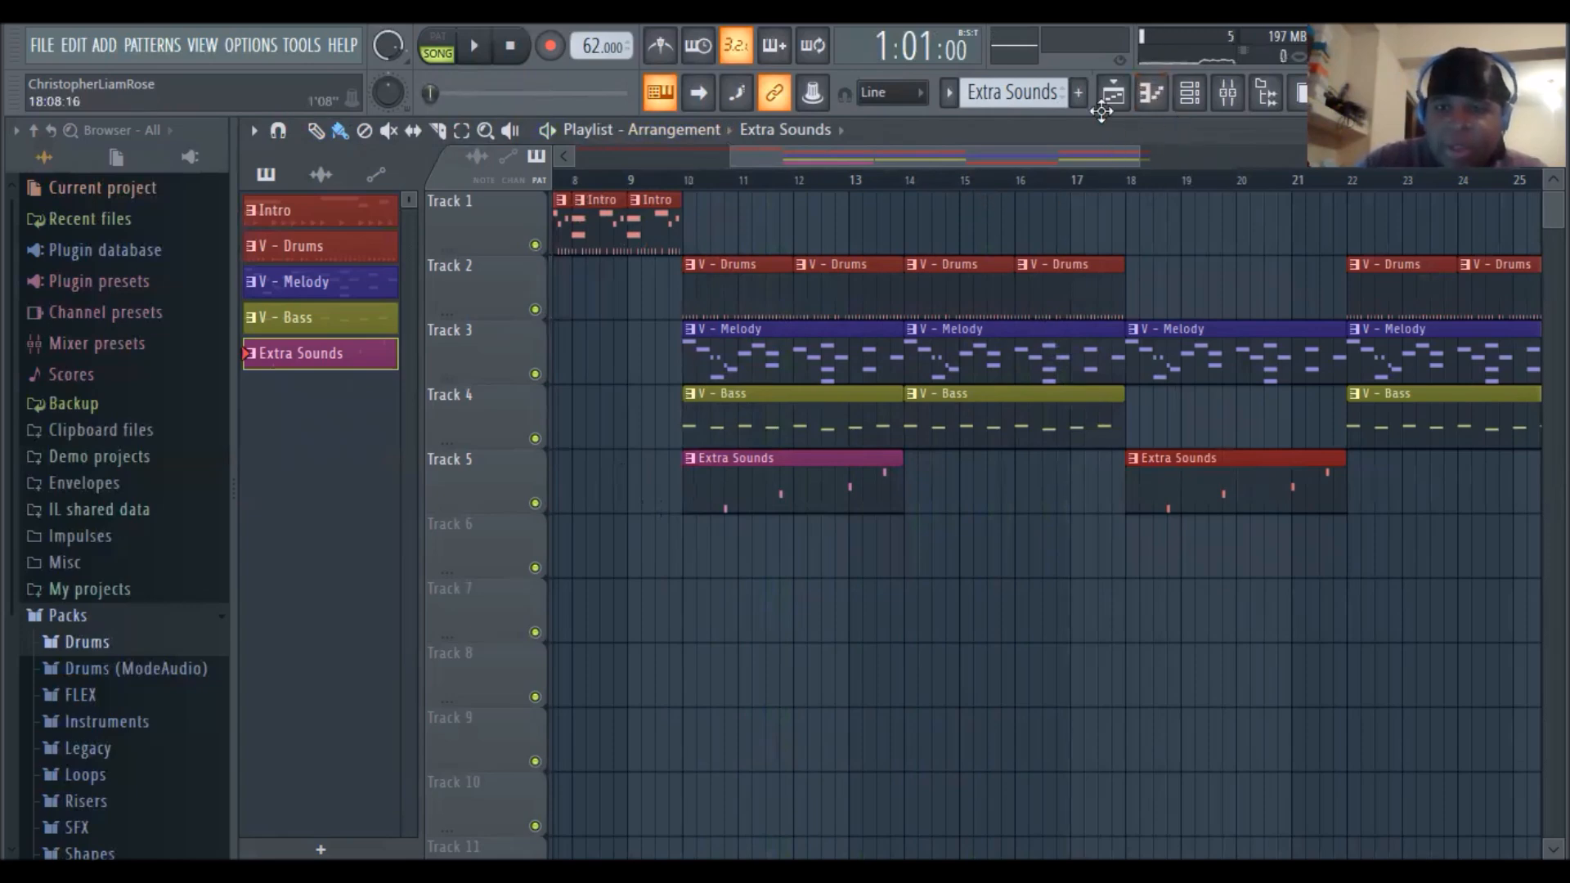
# Create a new pattern named C - Drums with a dark blue color
pyautogui.click(1079, 95)
pyautogui.write('C - Drums')
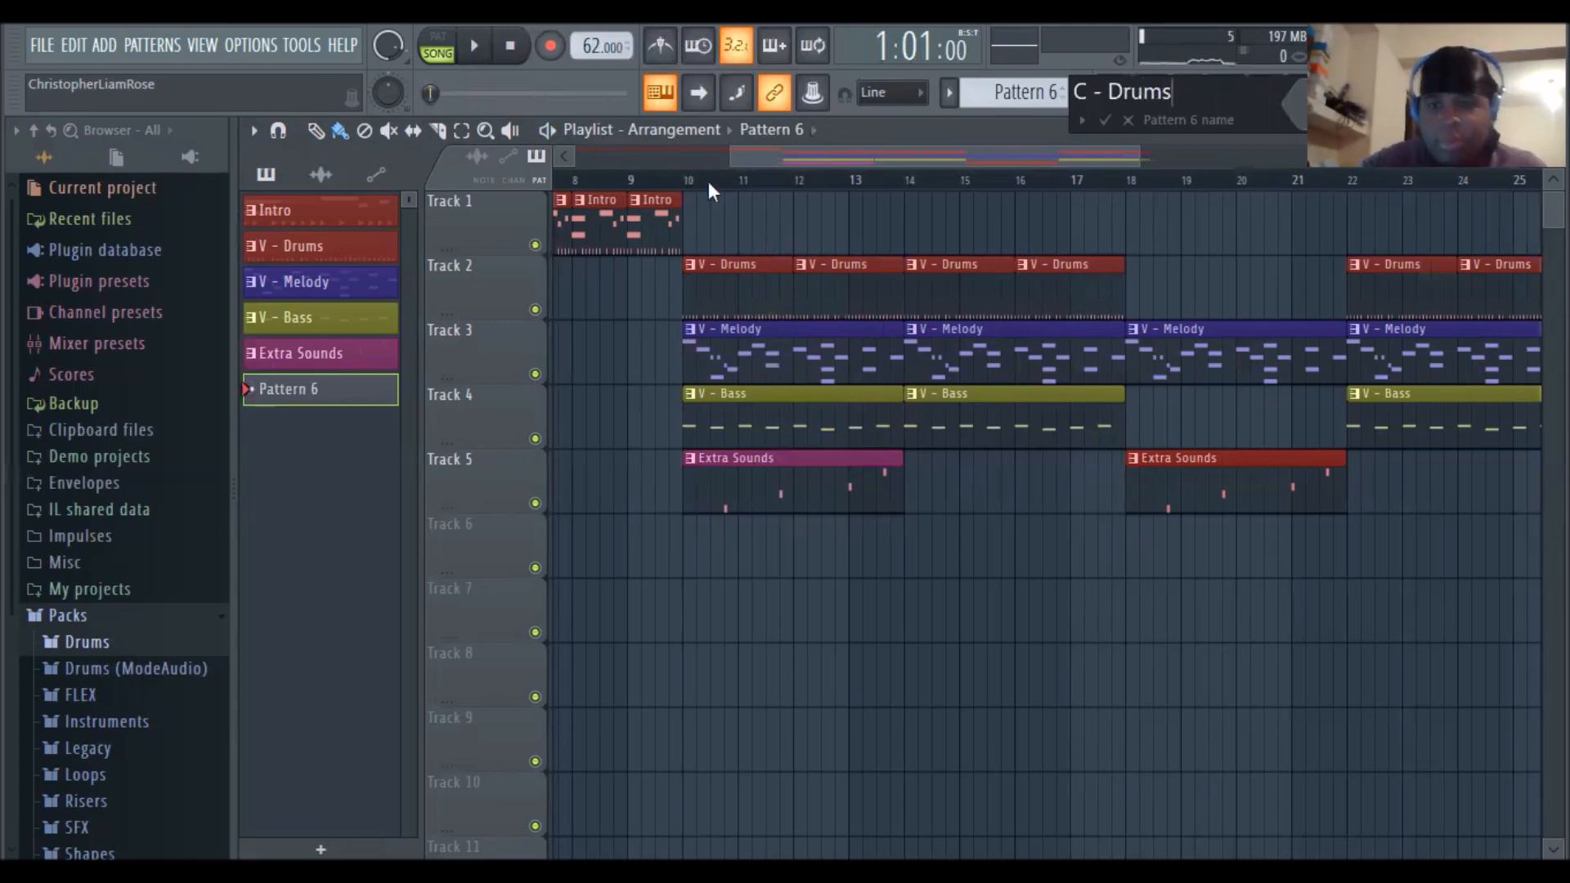
pyautogui.click(1301, 109)
pyautogui.click(1255, 303)
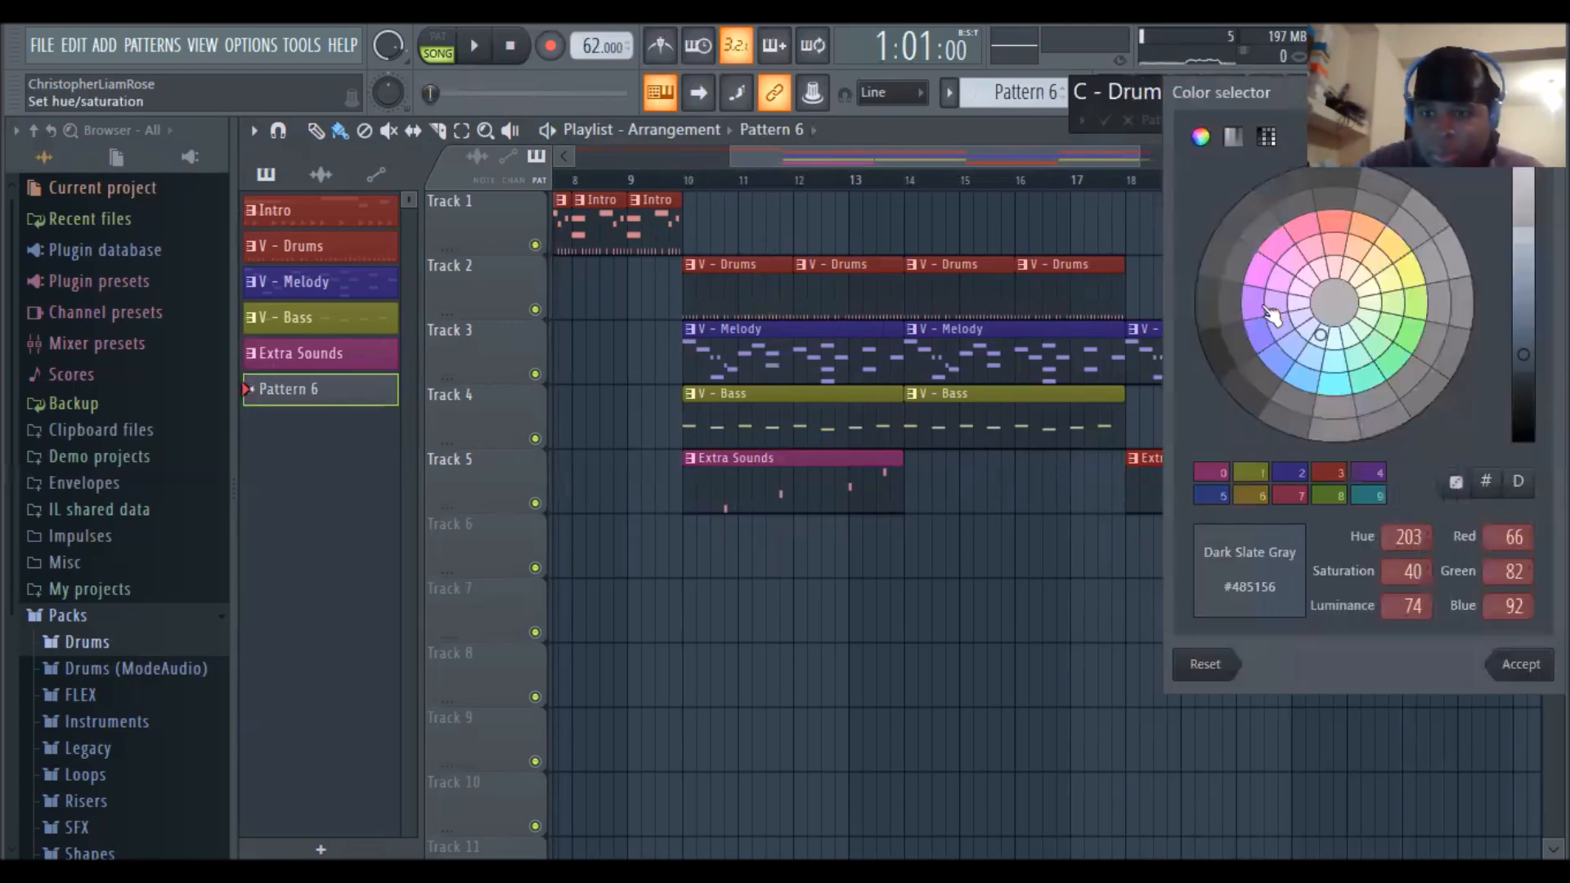
pyautogui.moveTo(1274, 329); pyautogui.dragTo(1277, 350)
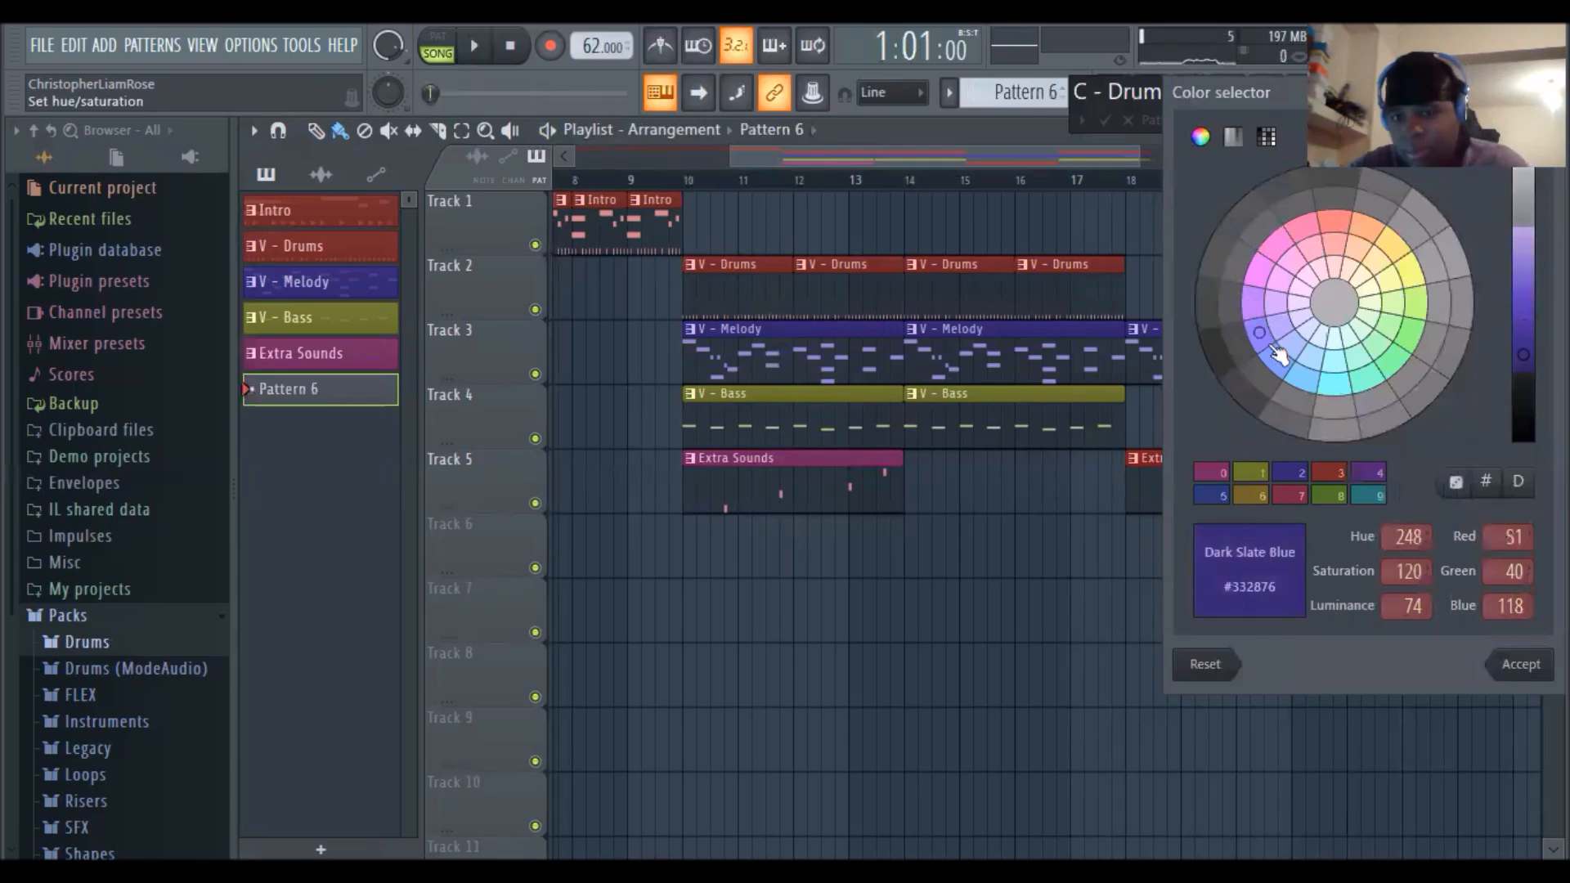
pyautogui.press('Return')
# Program the FPC 6 Kick in C - Drums on steps 1, 3, 4, 5, 9, 11, 12, 13 and 14, and play the pattern
pyautogui.click(1190, 93)
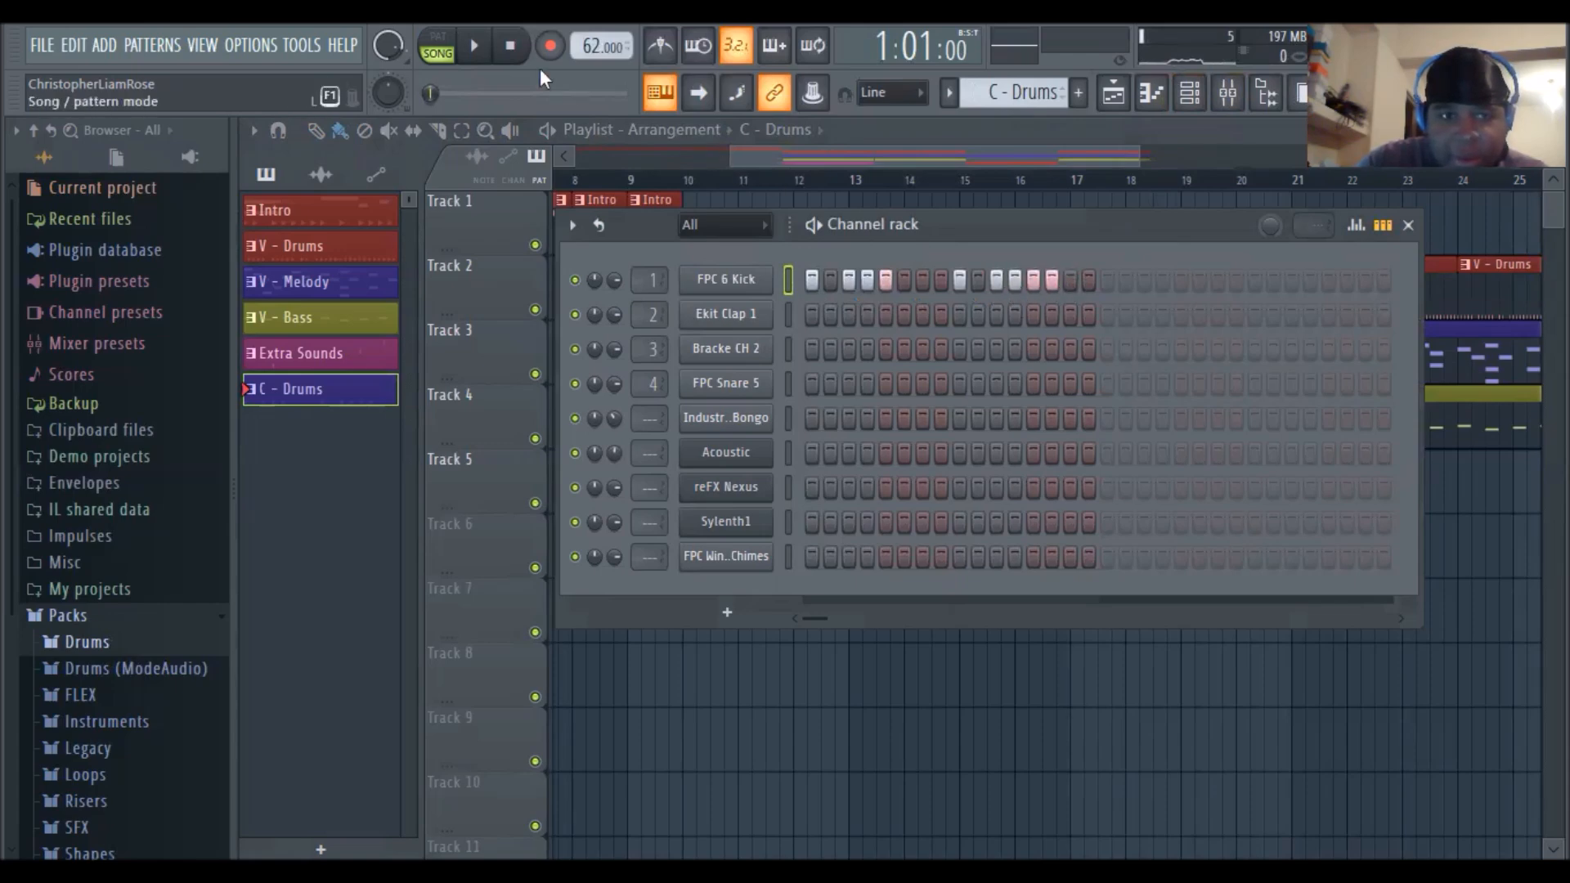
pyautogui.press('l')
pyautogui.press('space')
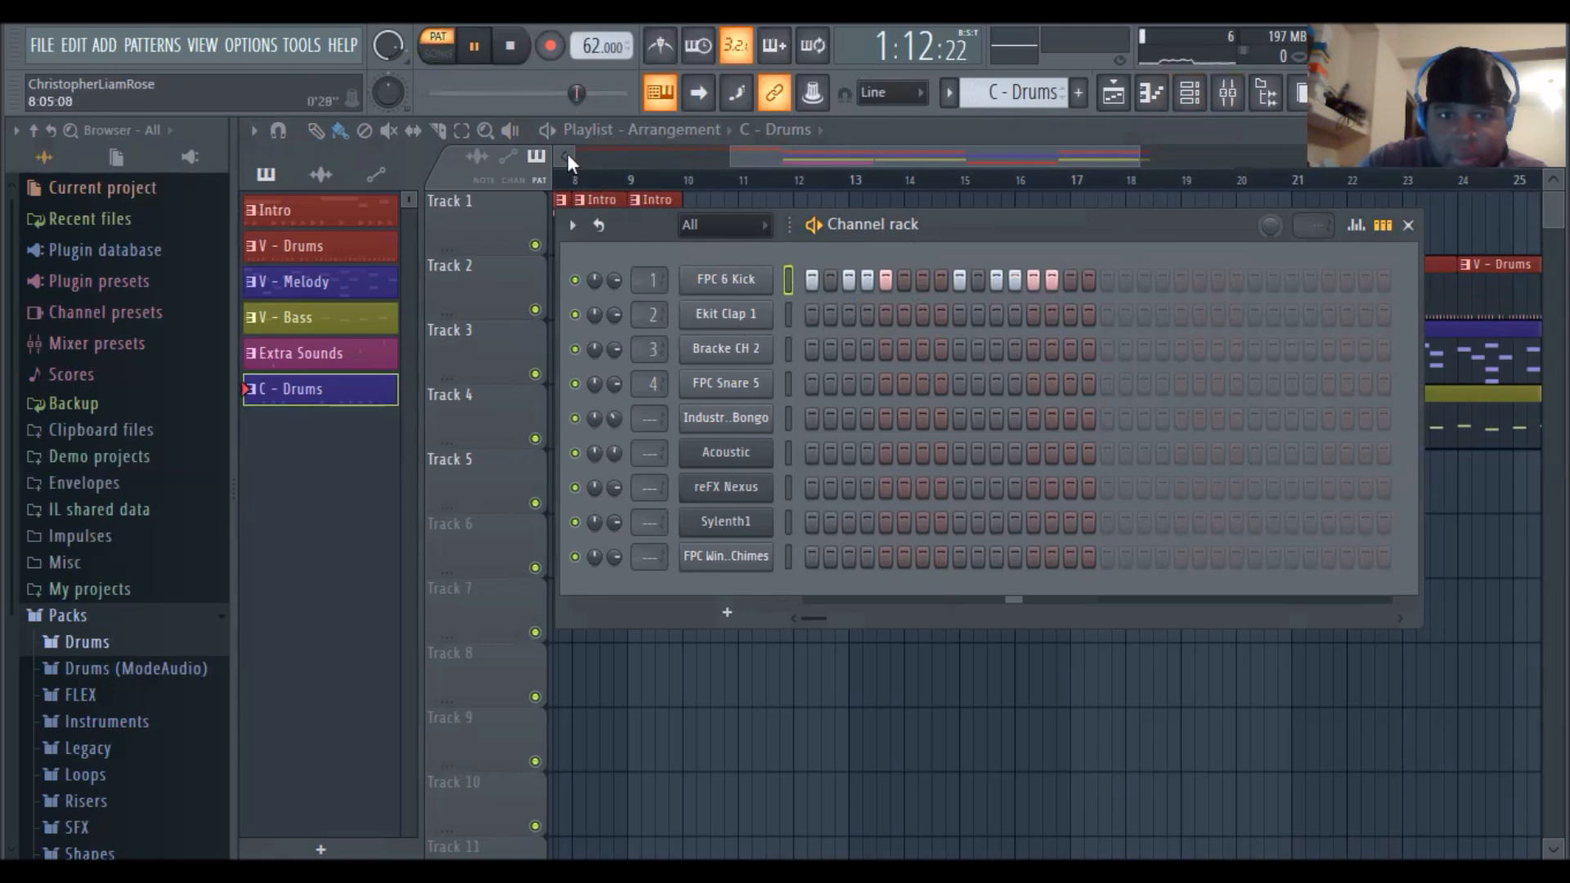
# Stop playback and add Ekit Clap 1 on steps 2, 7, 8, 15, 16, Bracke CH 2 on 4, 8, 12, 14, and FPC Snare 5 on 5, 6, 9, 10, 13-15
pyautogui.click(487, 59)
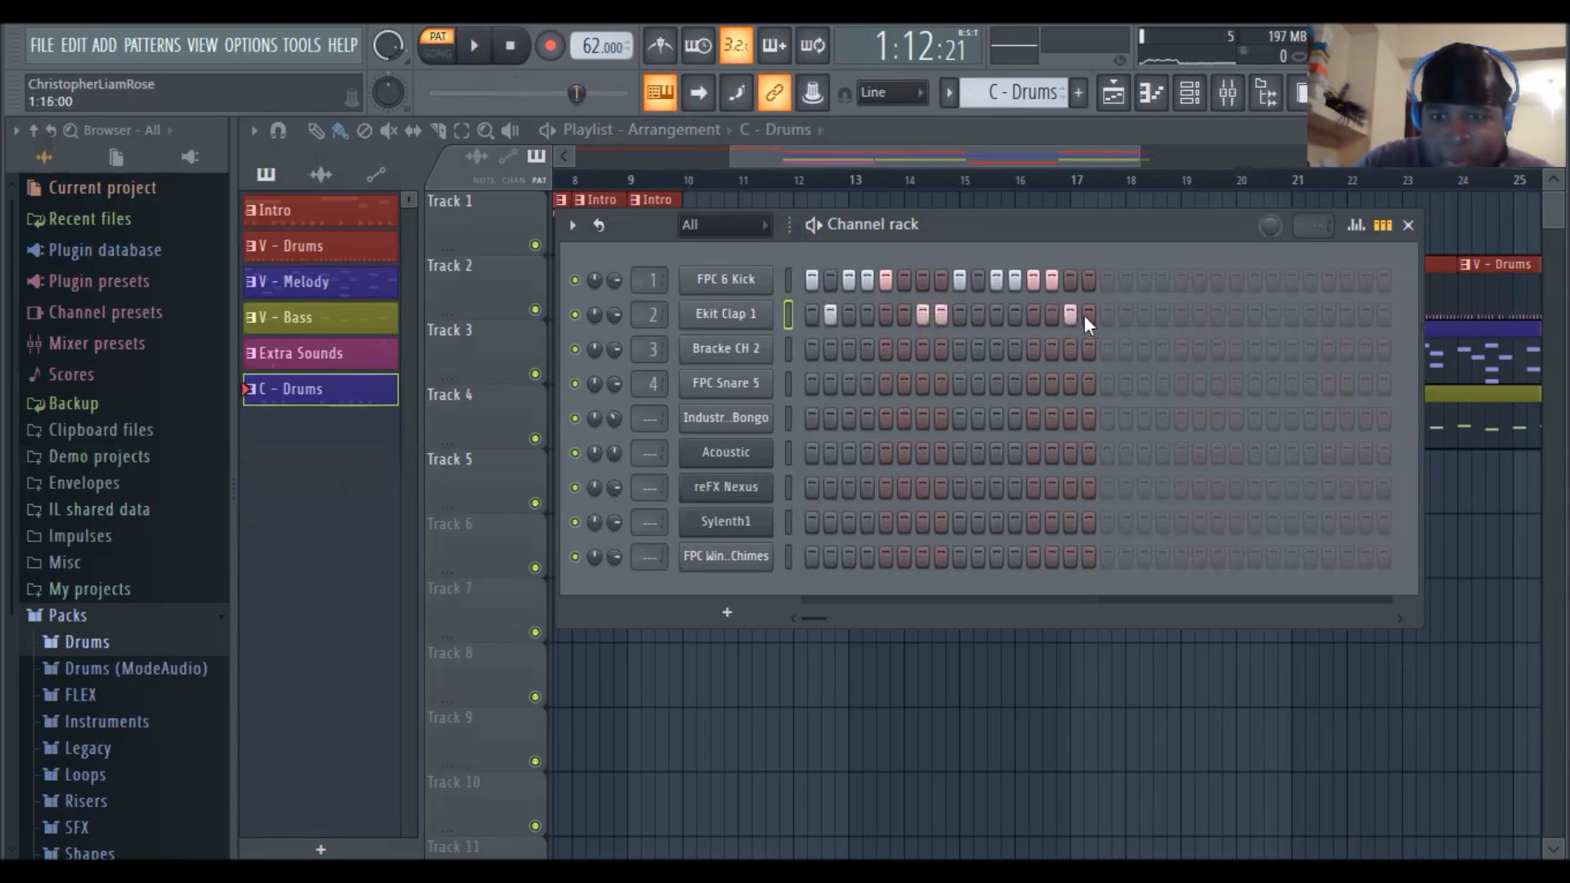
pyautogui.click(868, 349)
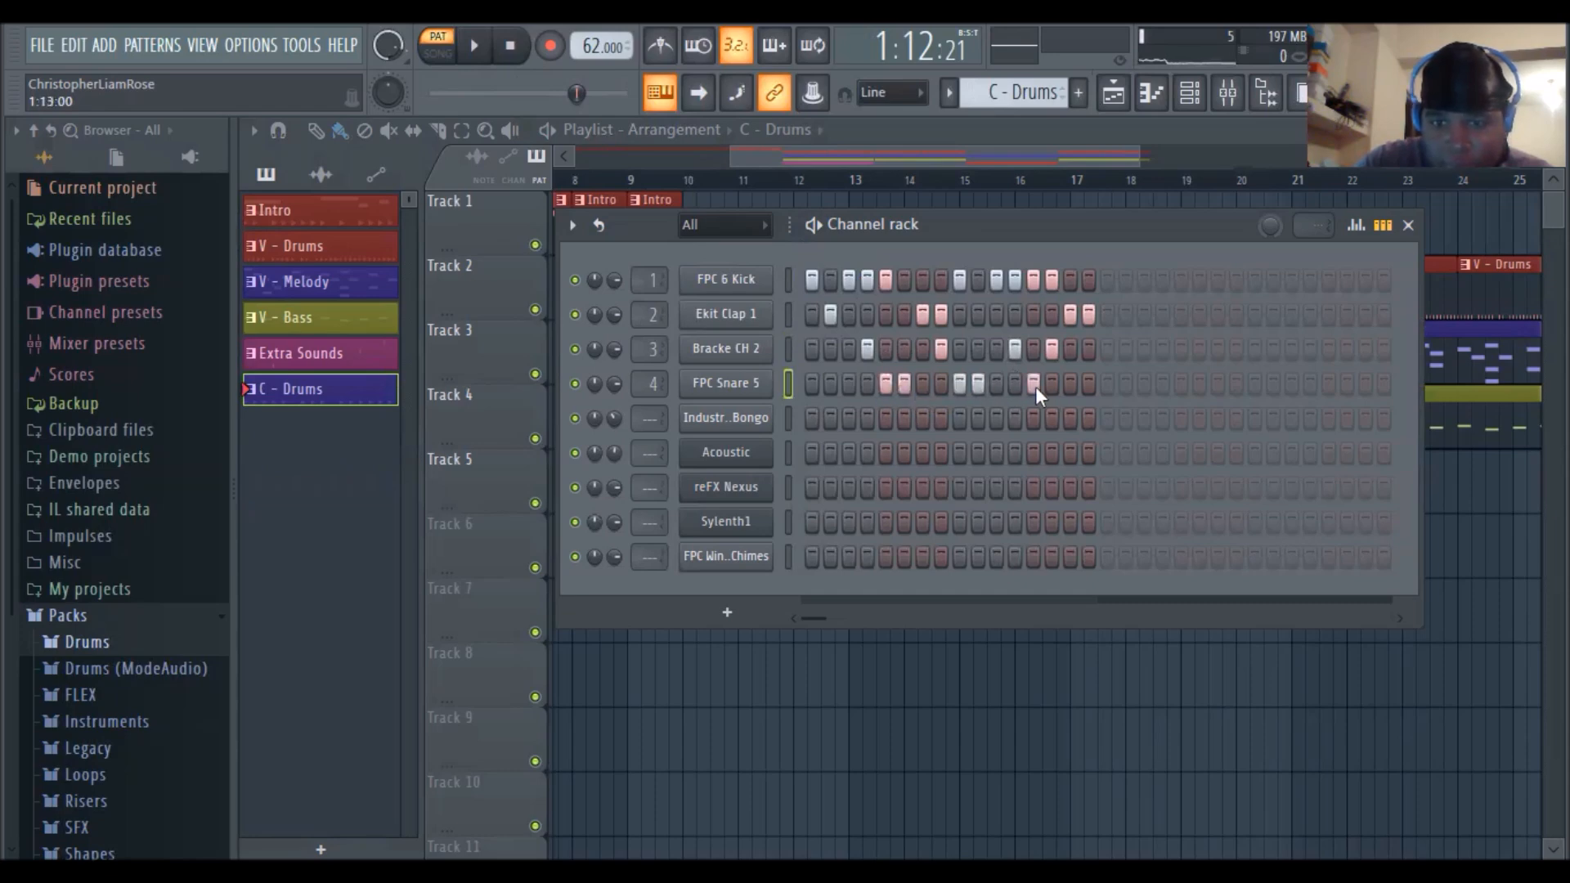
# Play the C - Drums beat in pattern mode to check it, and stop playback
pyautogui.click(473, 47)
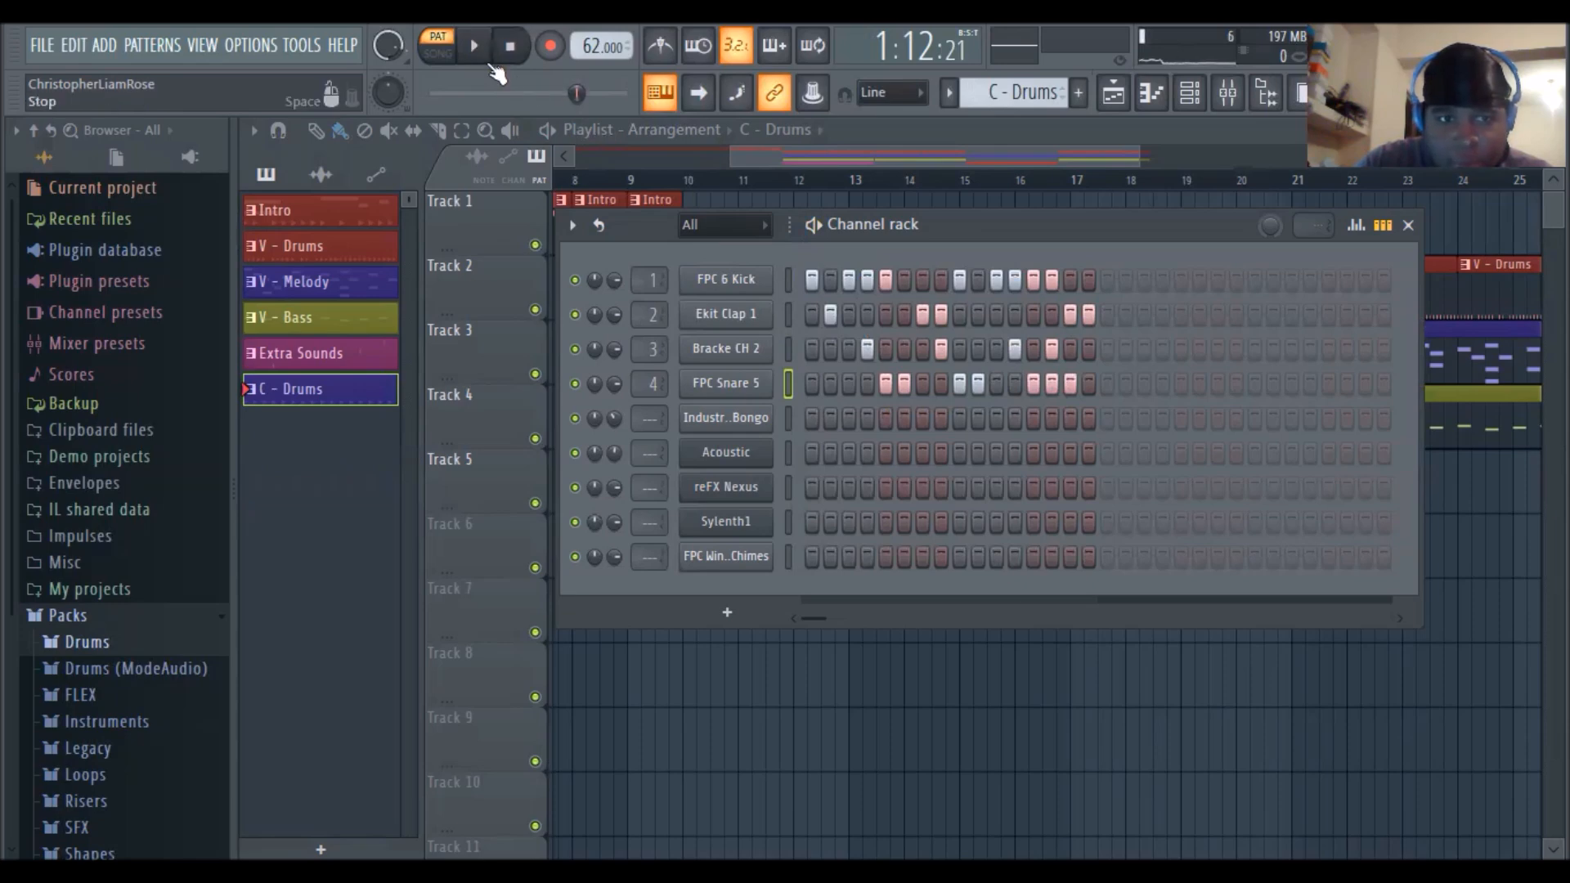
pyautogui.press('l')
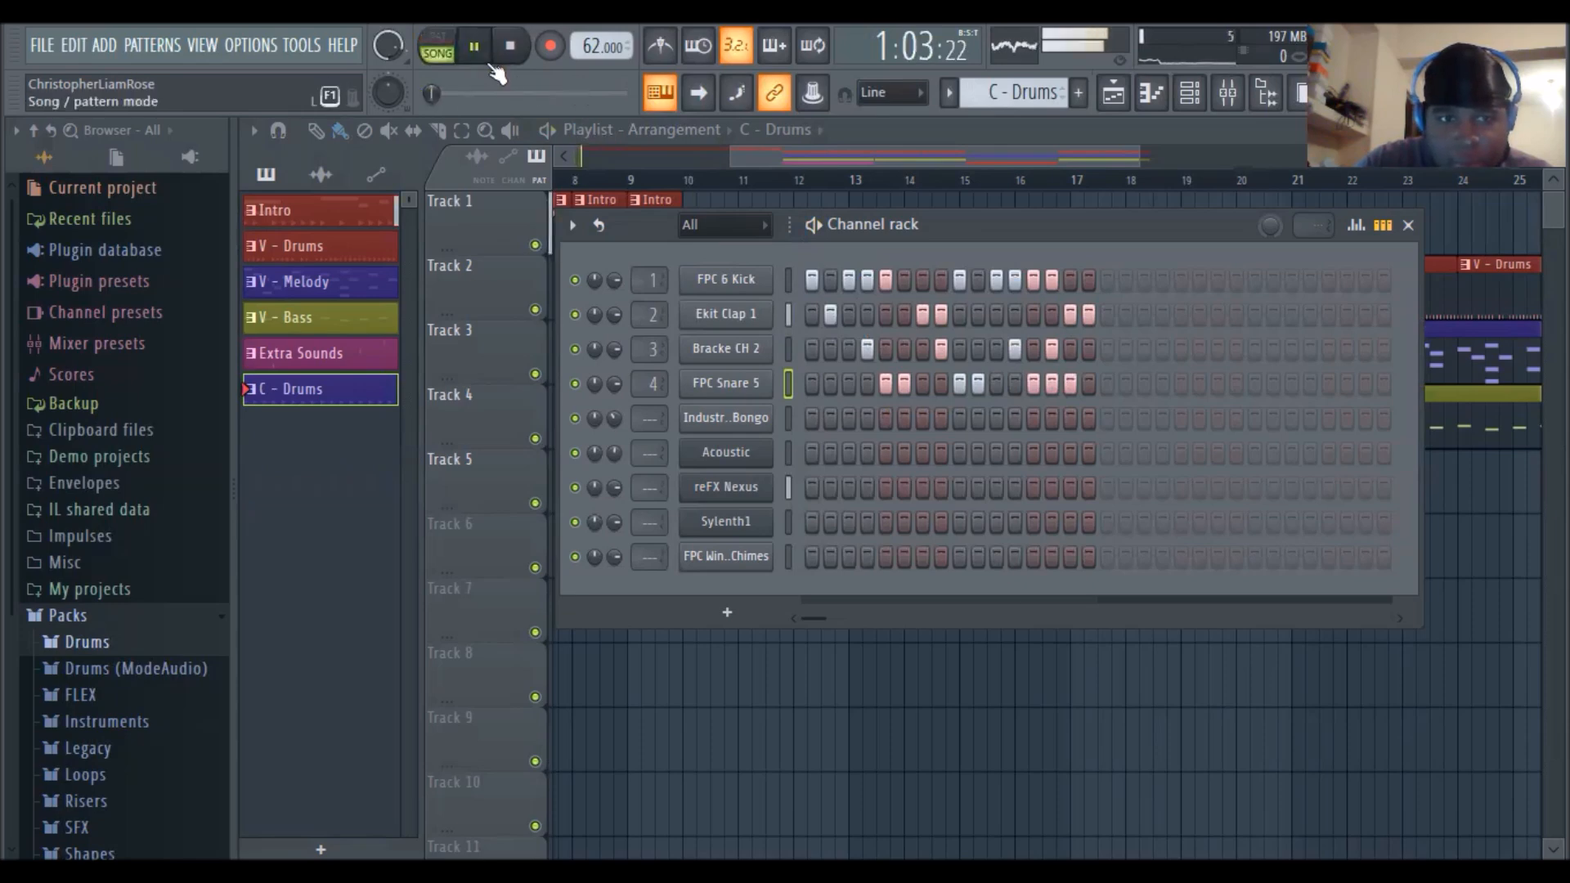
pyautogui.click(511, 46)
pyautogui.click(438, 45)
pyautogui.click(493, 65)
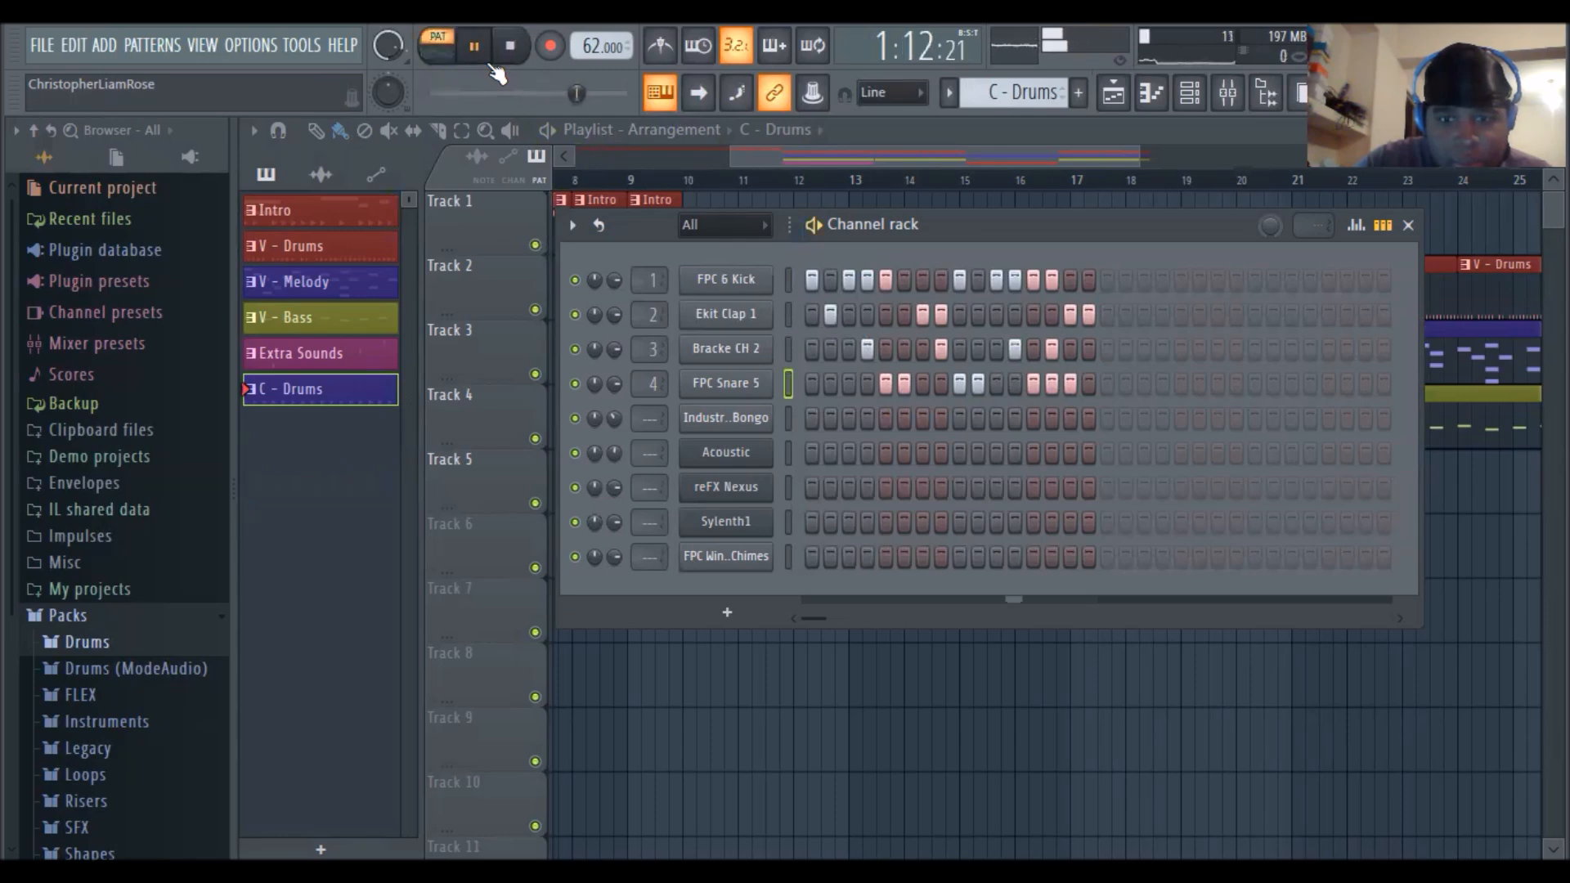
pyautogui.click(510, 46)
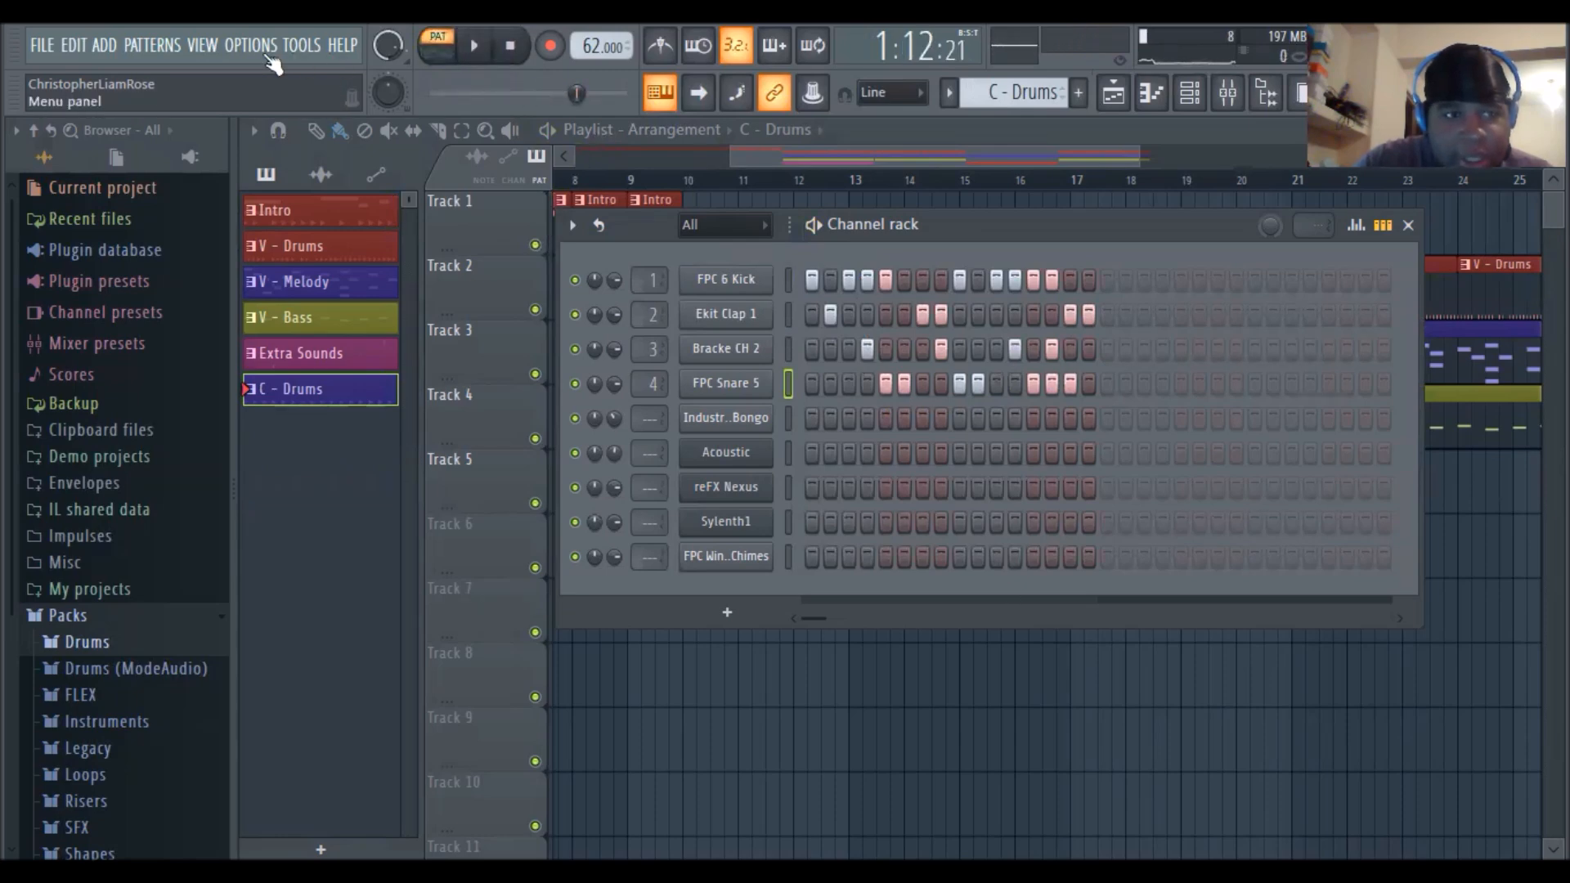
# Open the Save As dialog for the untitled project
pyautogui.click(42, 50)
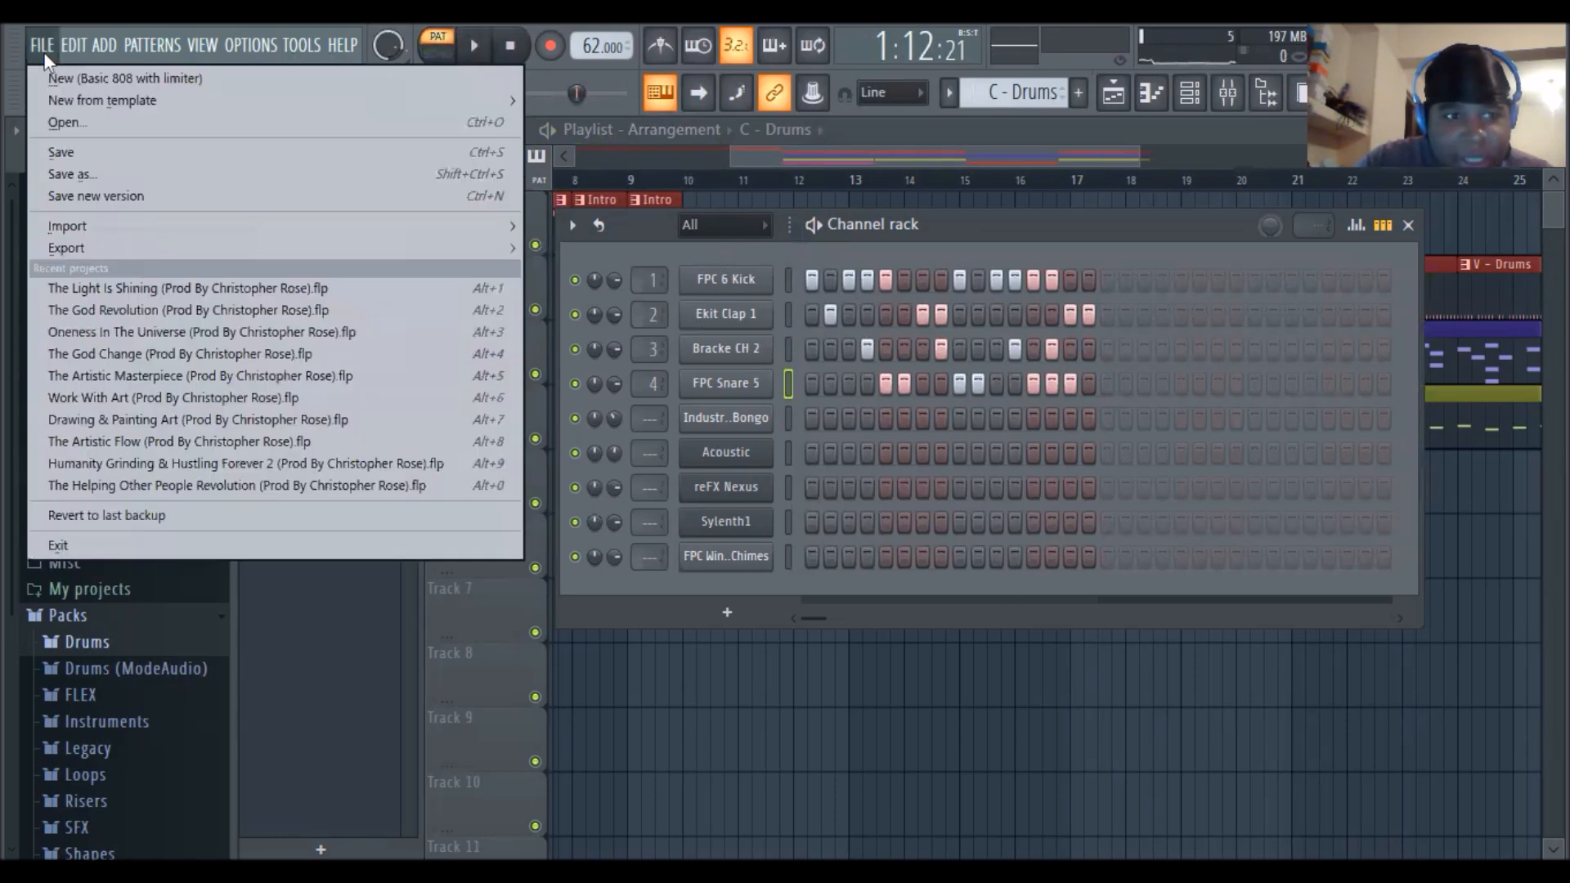
pyautogui.click(106, 174)
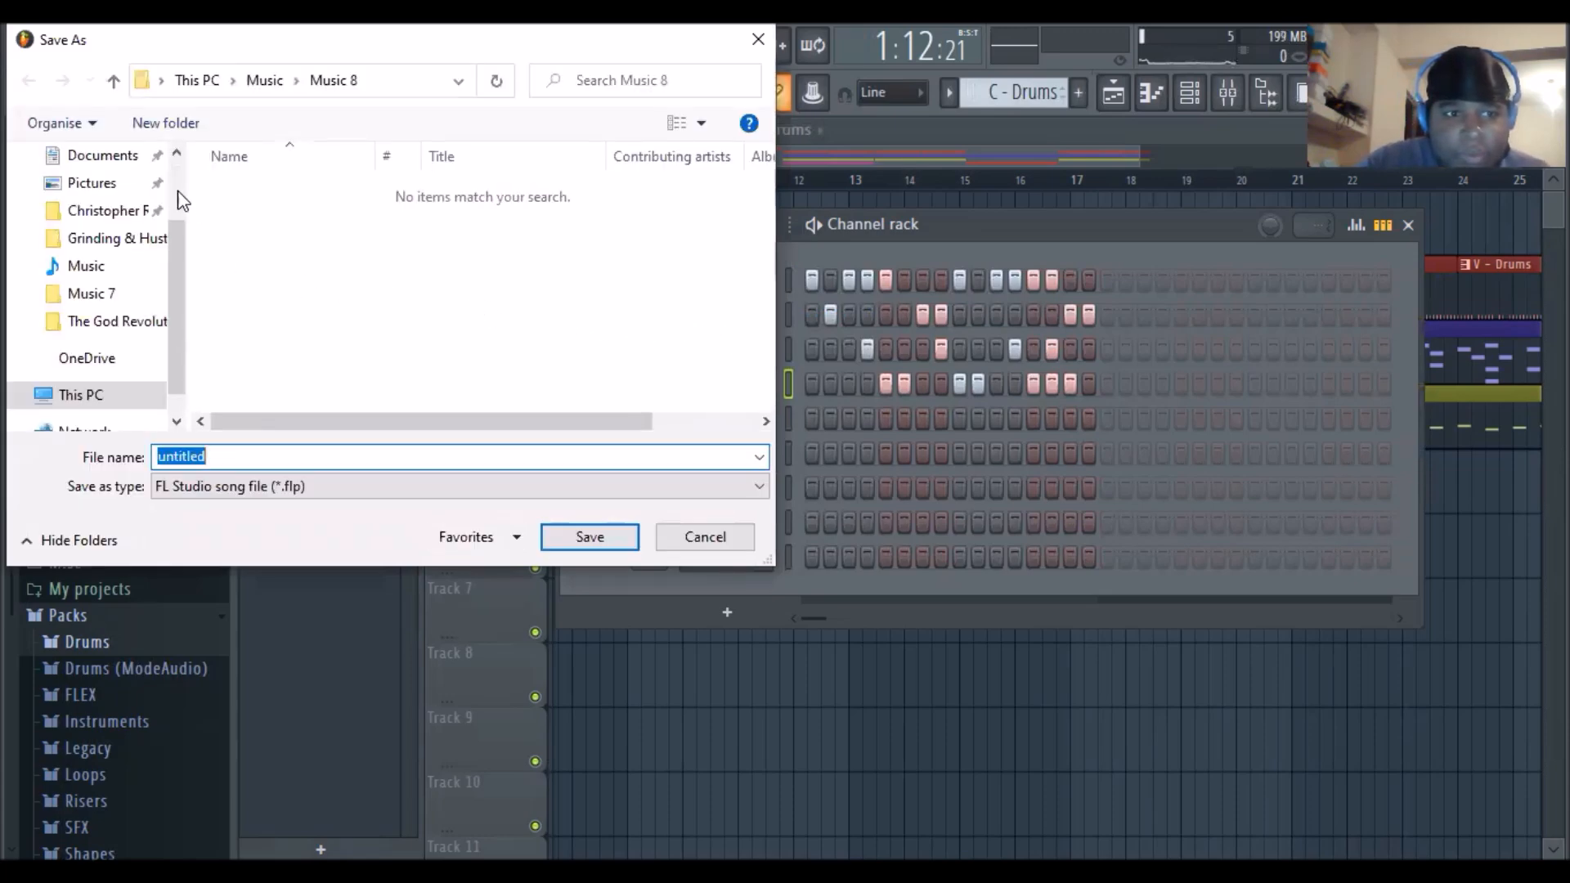
# Save the project in the Music 8 folder as "The Starlight" followed by the producer's credit in parentheses
pyautogui.scroll(2, 181, 196)
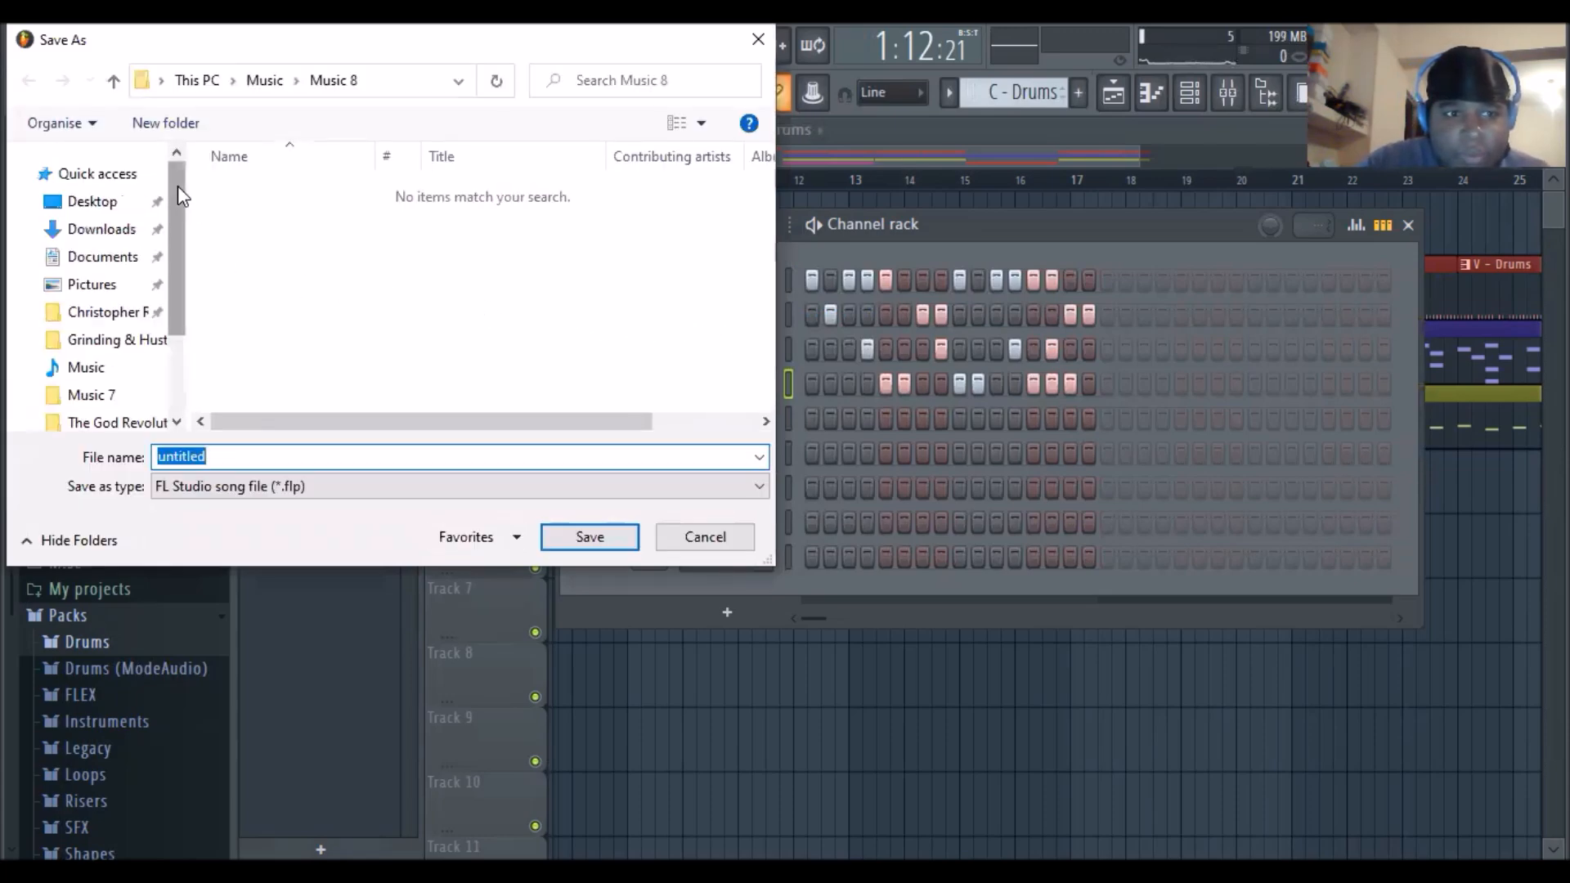
pyautogui.click(117, 372)
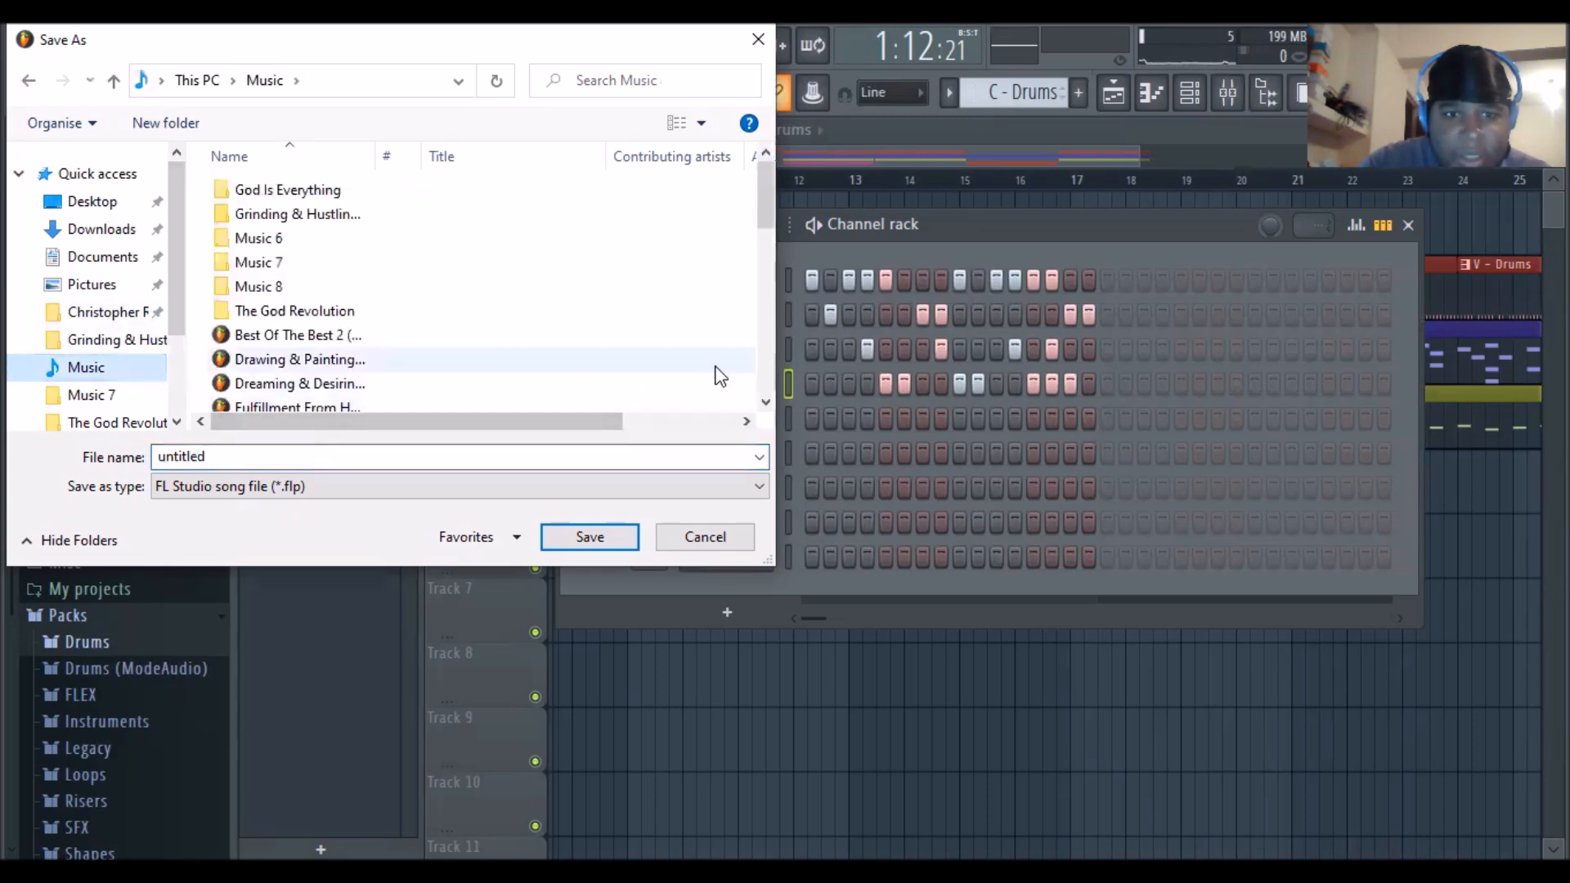
pyautogui.scroll(-3, 765, 363)
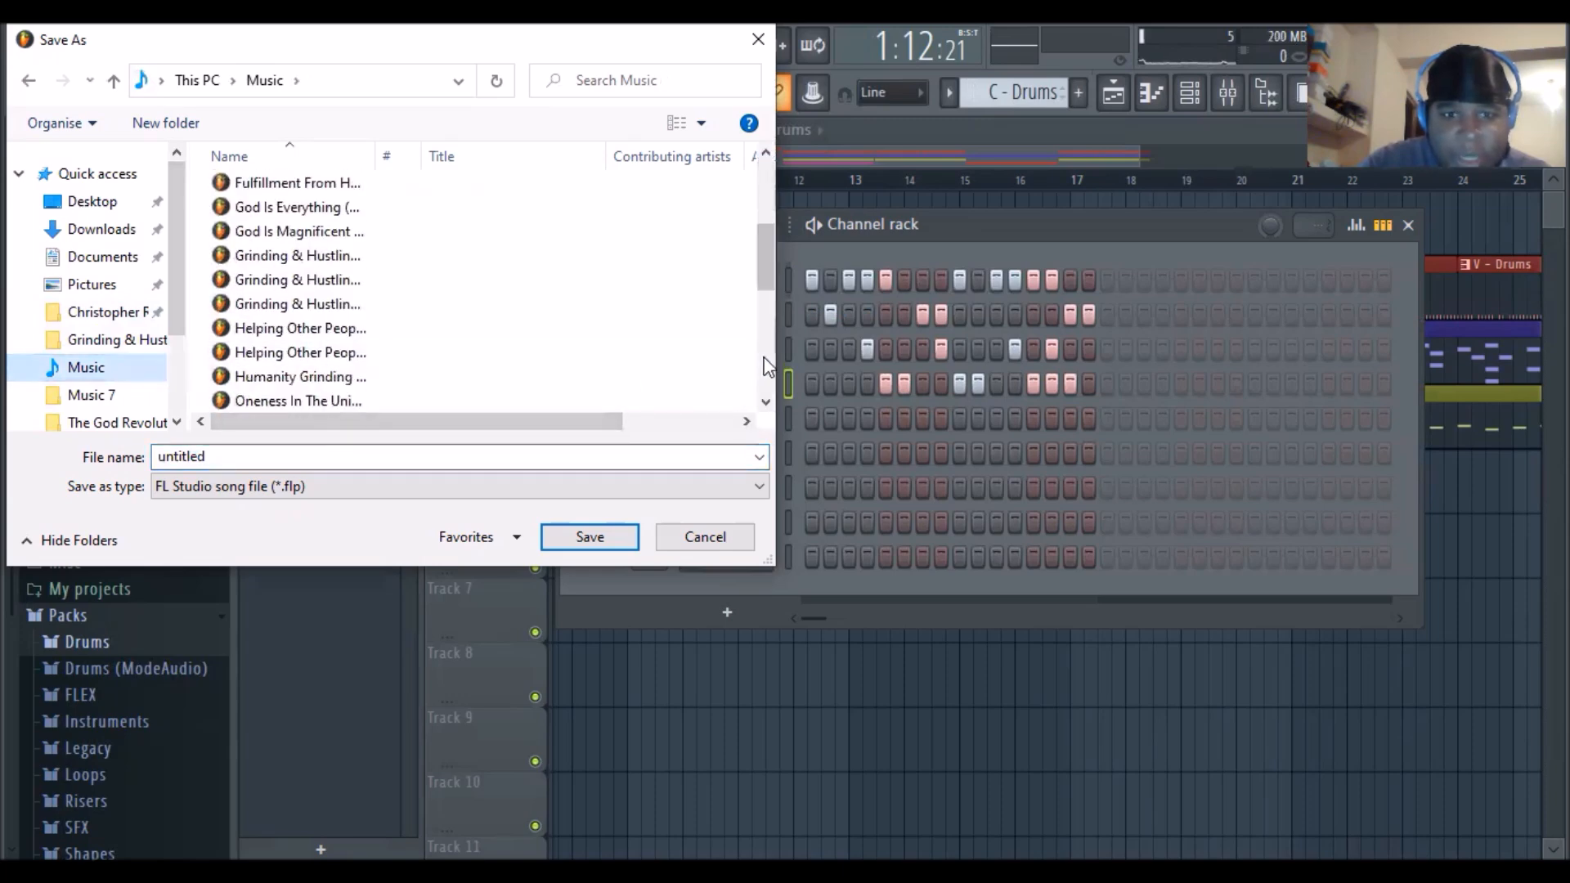
pyautogui.click(466, 458)
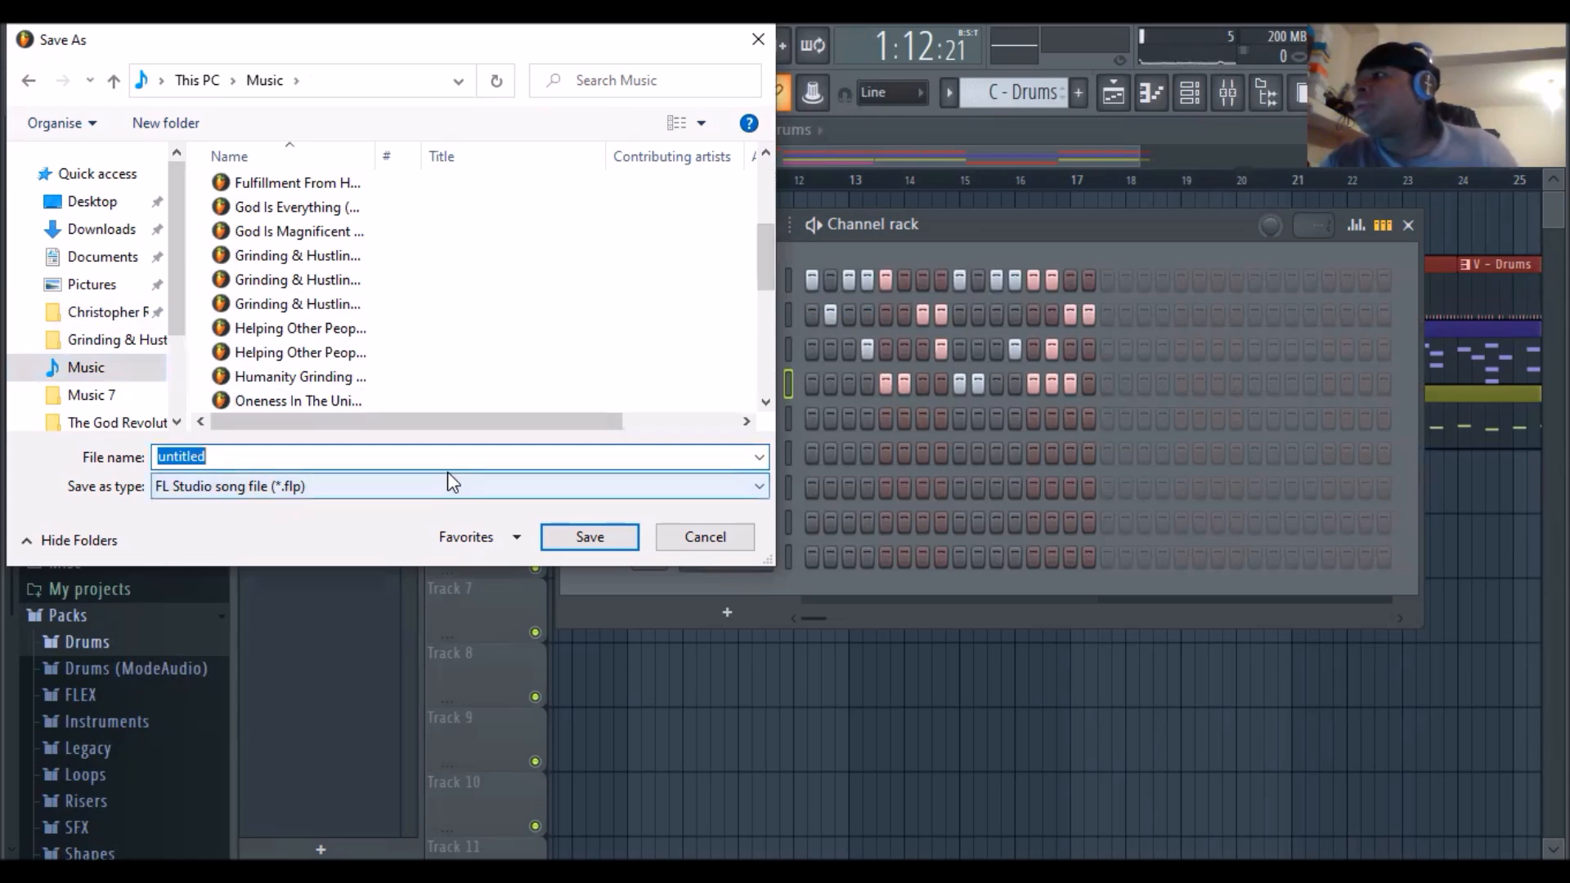
pyautogui.press('BackSpace')
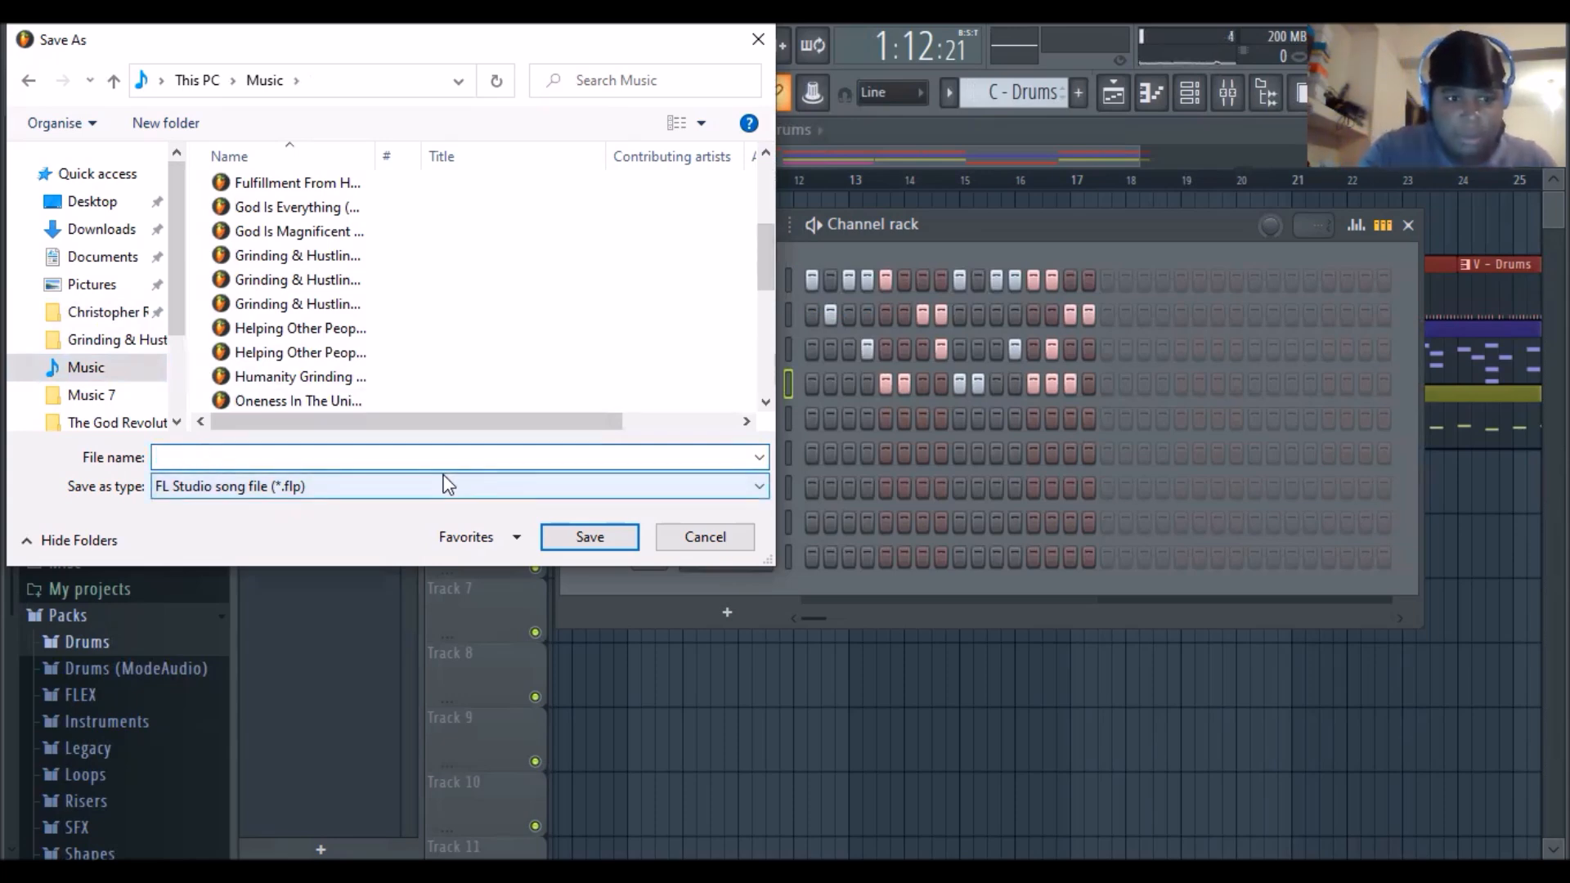
pyautogui.write('The Sya')
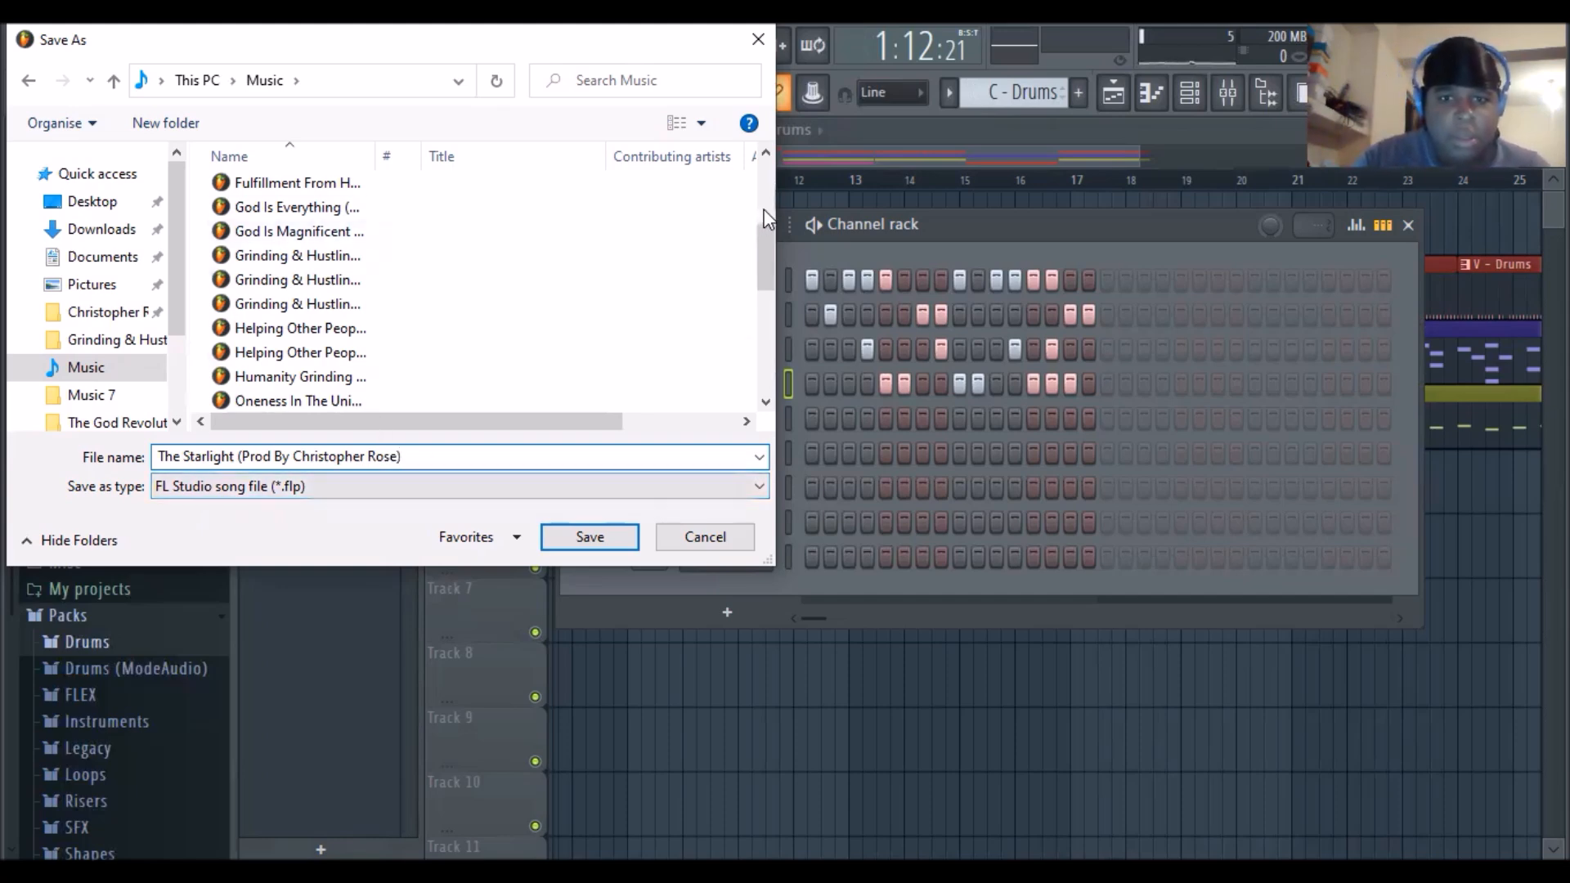
pyautogui.scroll(3, 759, 211)
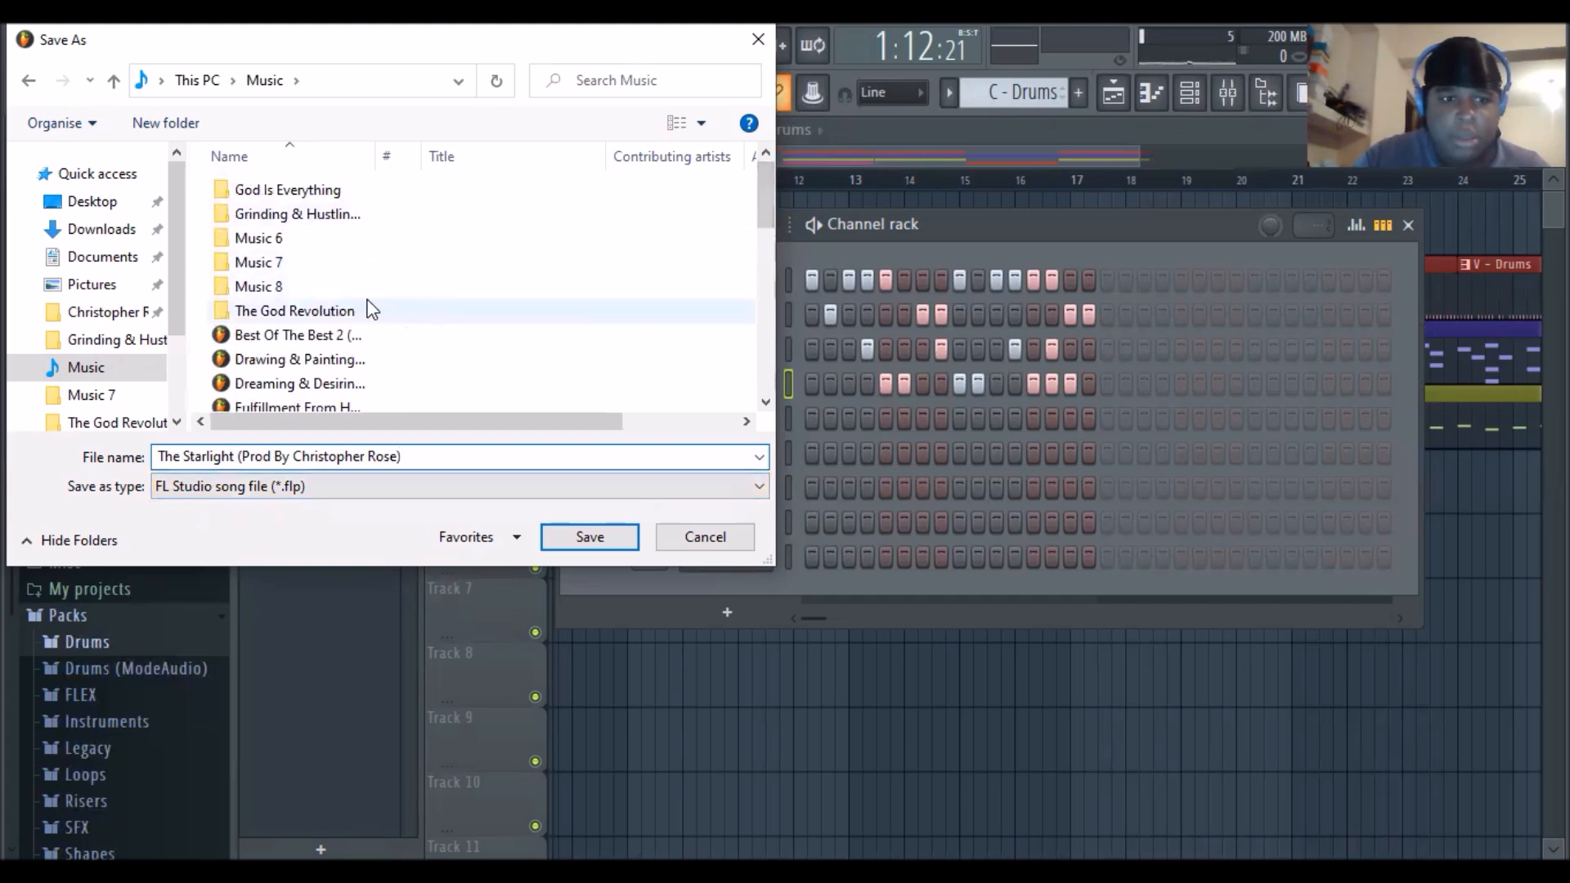
pyautogui.doubleClick(311, 287)
pyautogui.click(577, 537)
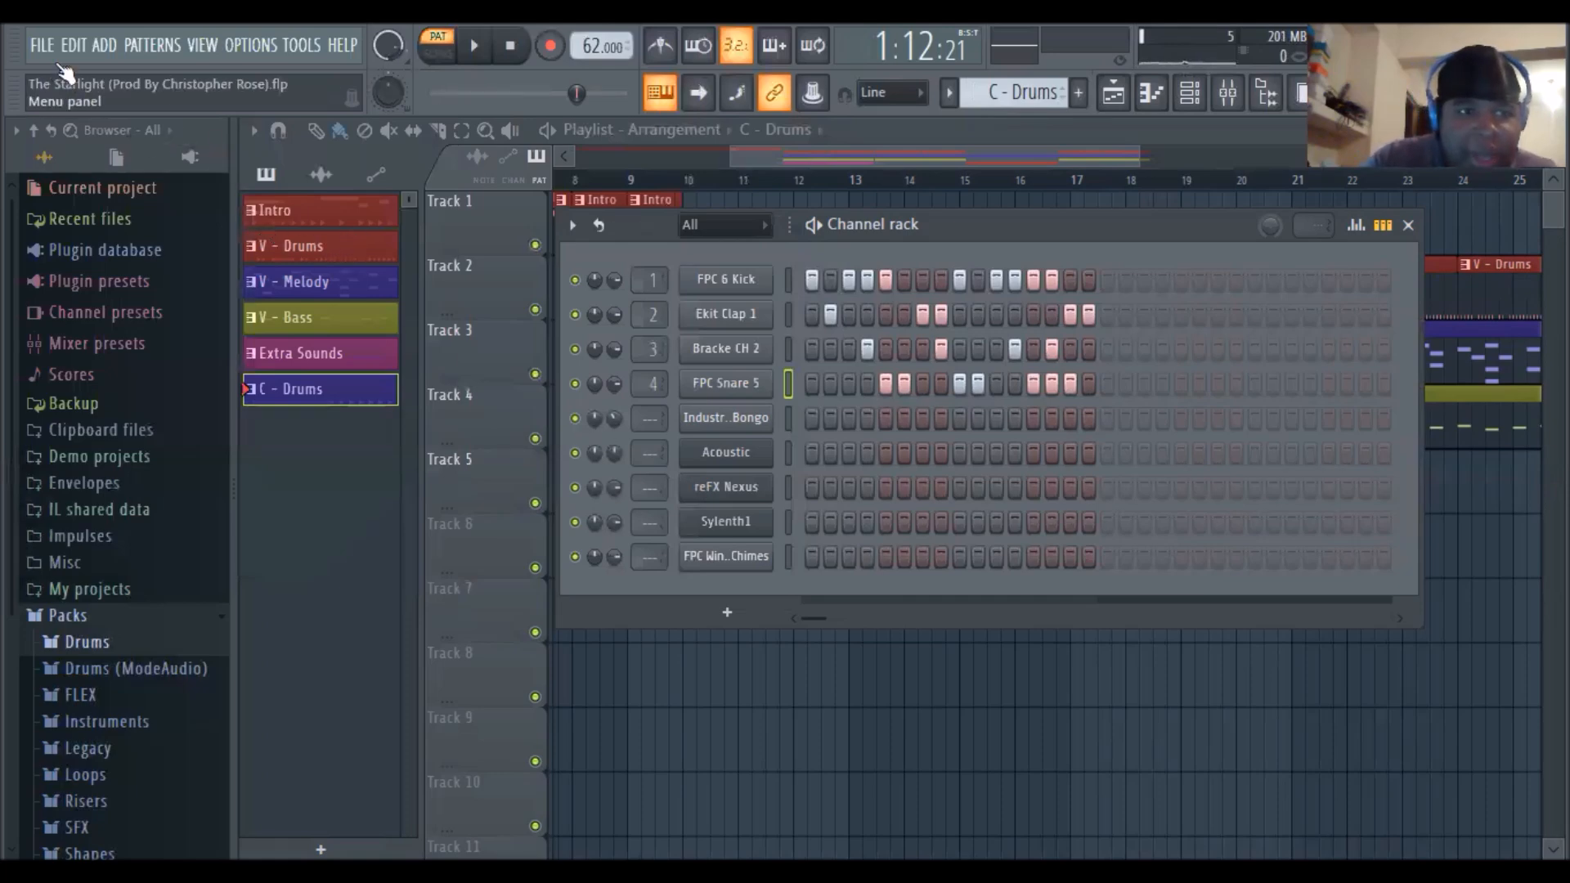
pyautogui.click(51, 46)
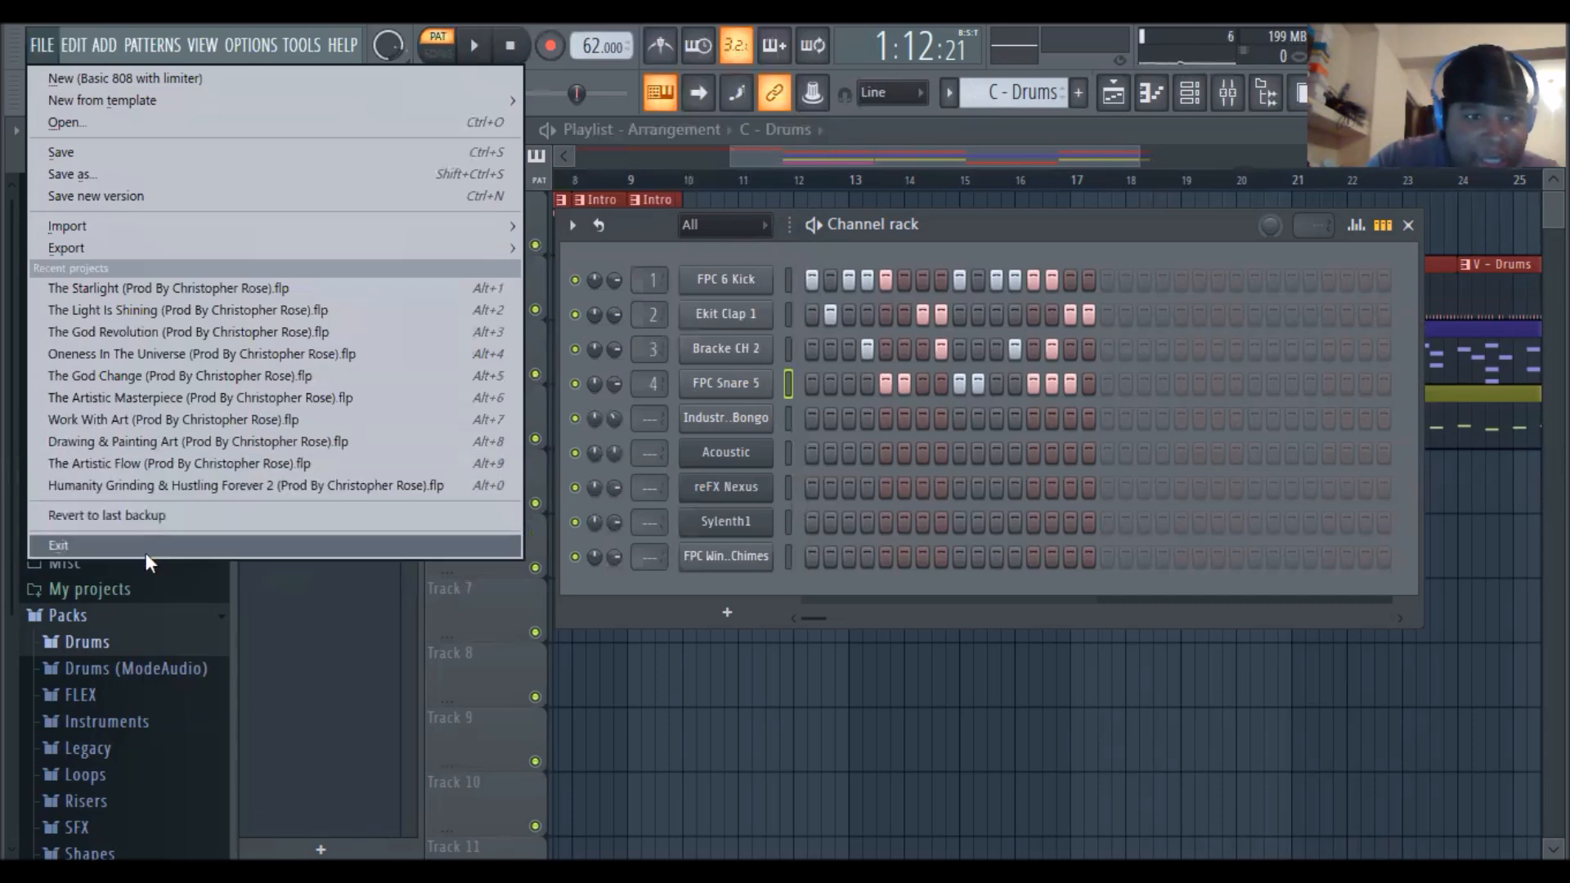
pyautogui.click(688, 572)
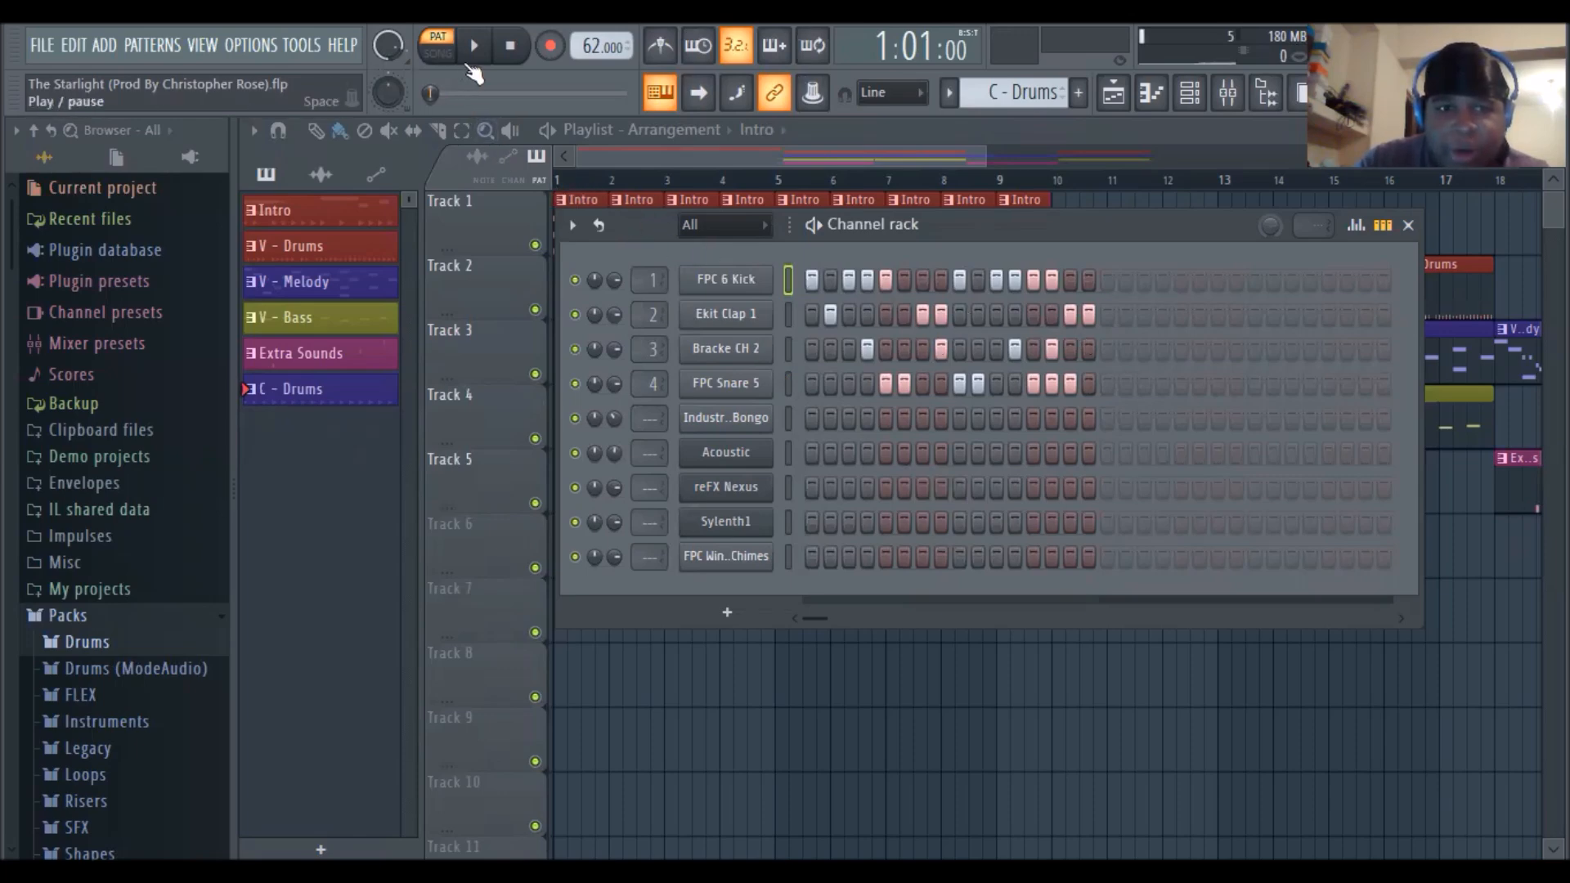
# While the C - Drums pattern plays, add Industrial Bongo hits on steps 3, 7, 10, 12, 14 and 16, and stop playback
pyautogui.click(472, 64)
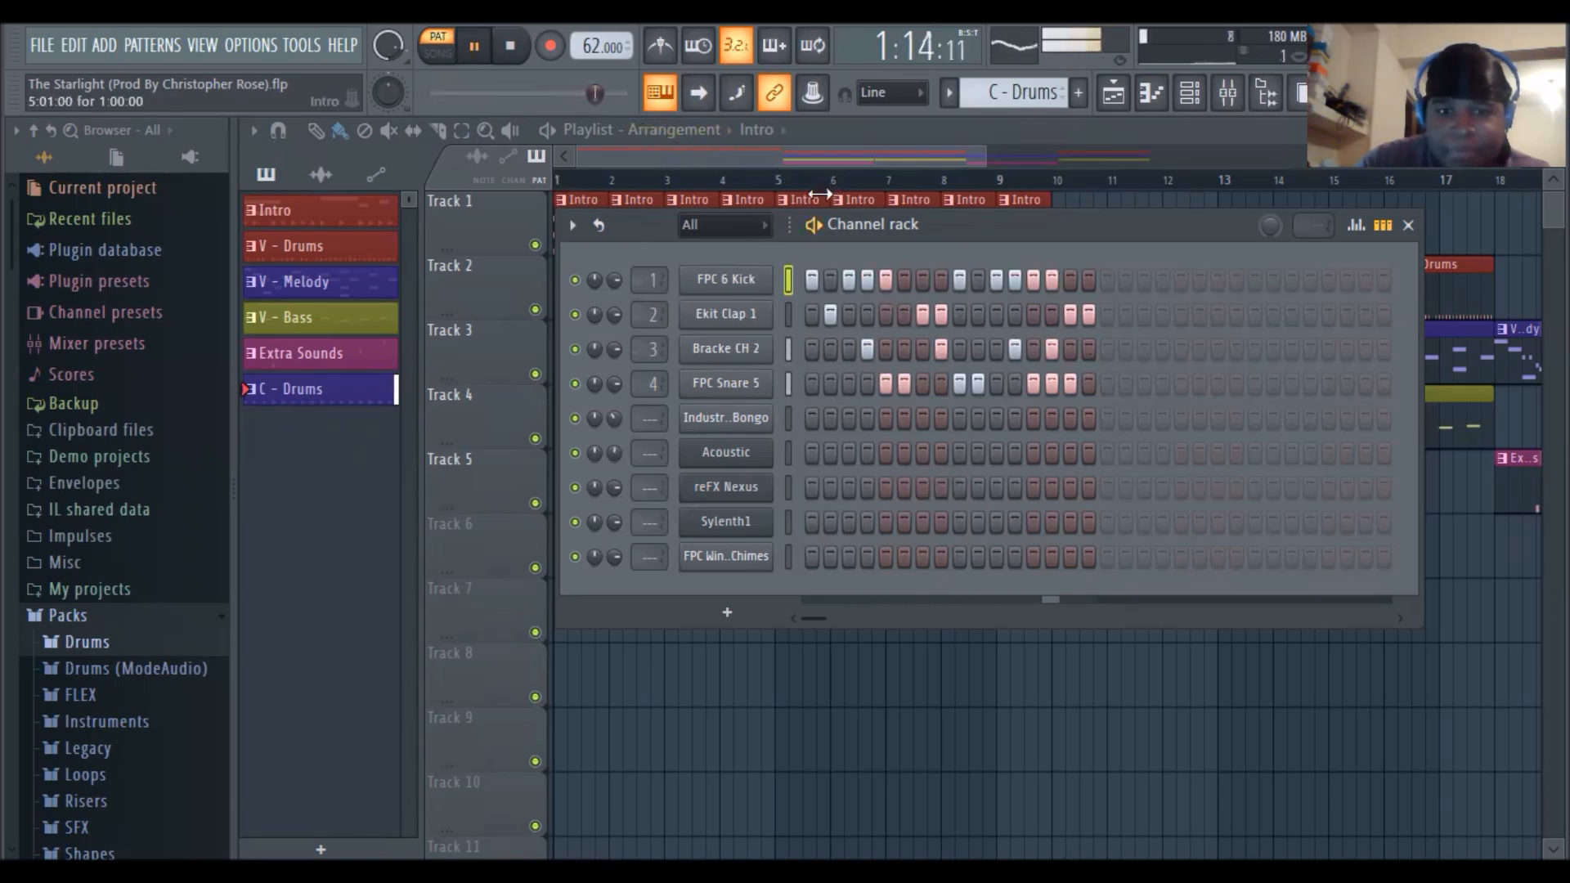
pyautogui.click(852, 419)
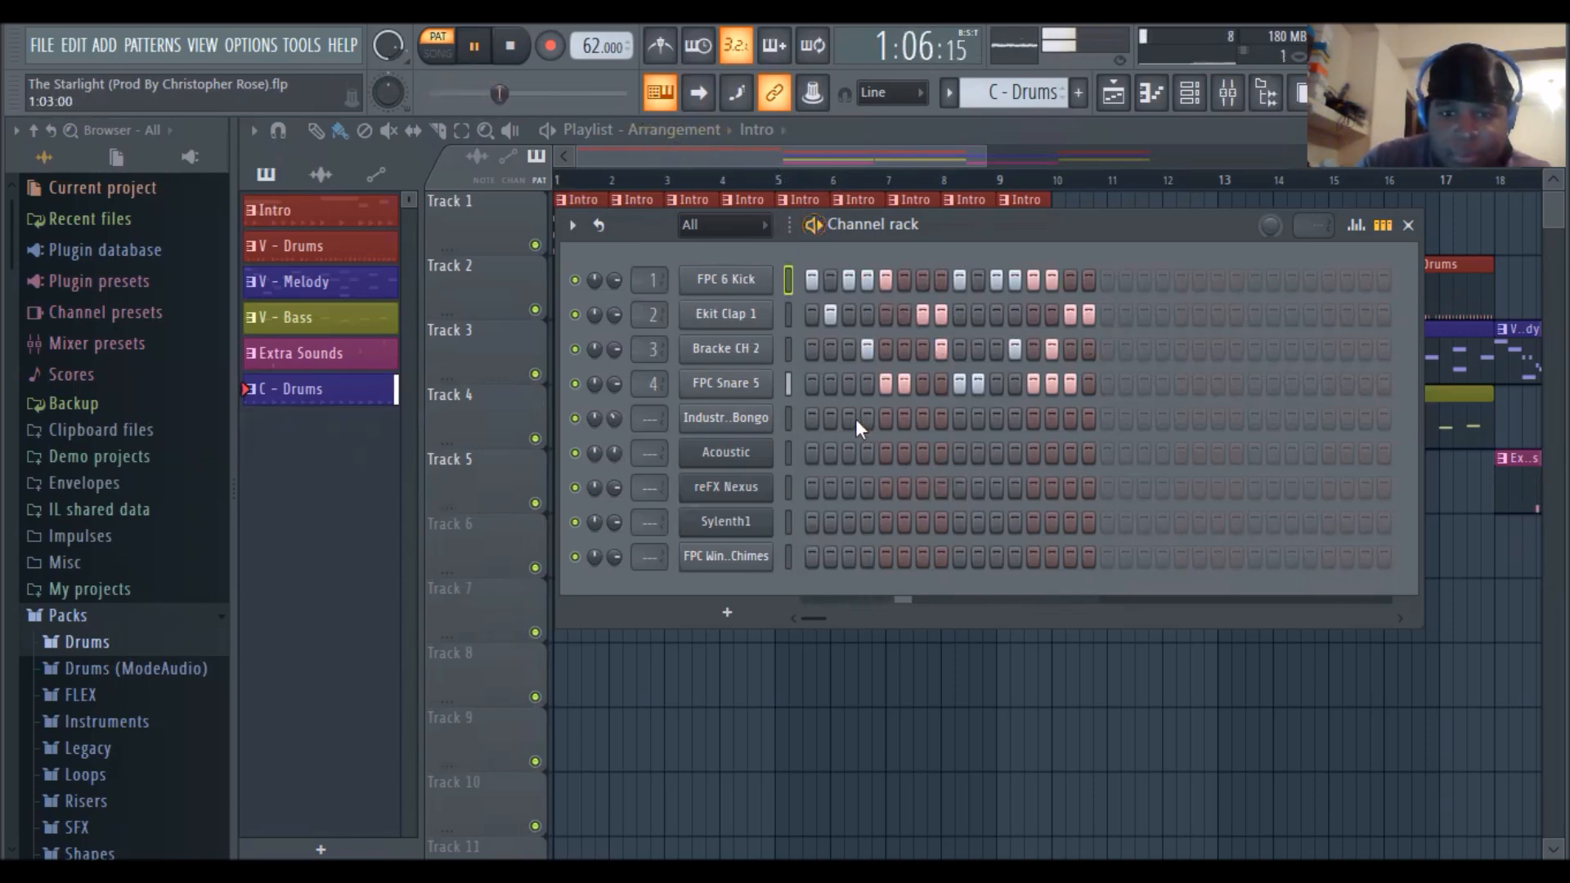
pyautogui.click(922, 419)
pyautogui.click(978, 417)
pyautogui.click(1014, 418)
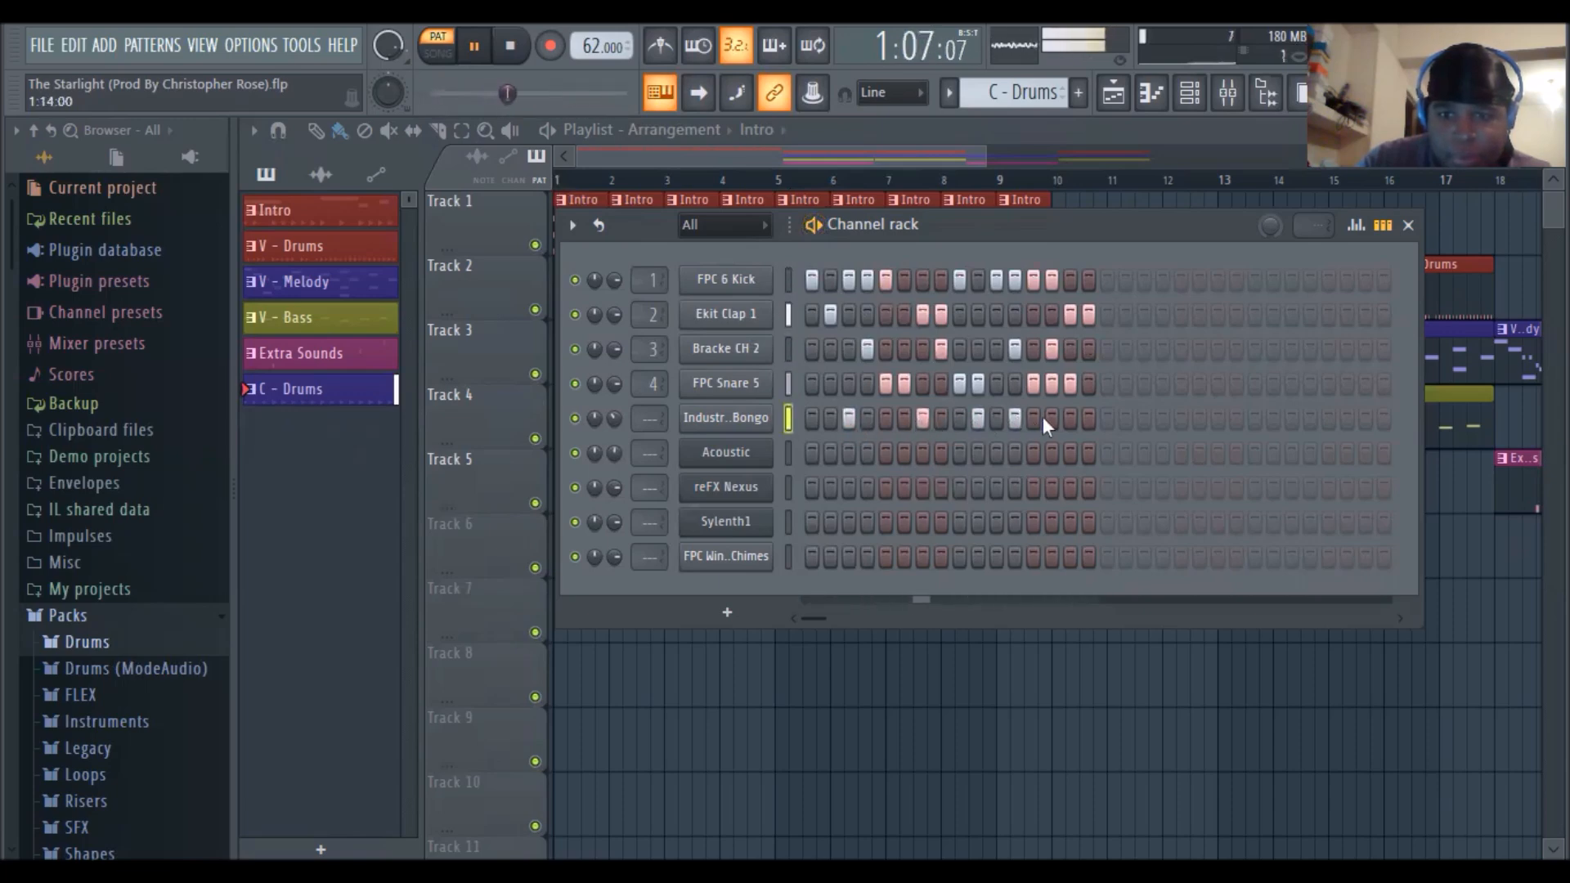
pyautogui.click(1050, 418)
pyautogui.click(1083, 418)
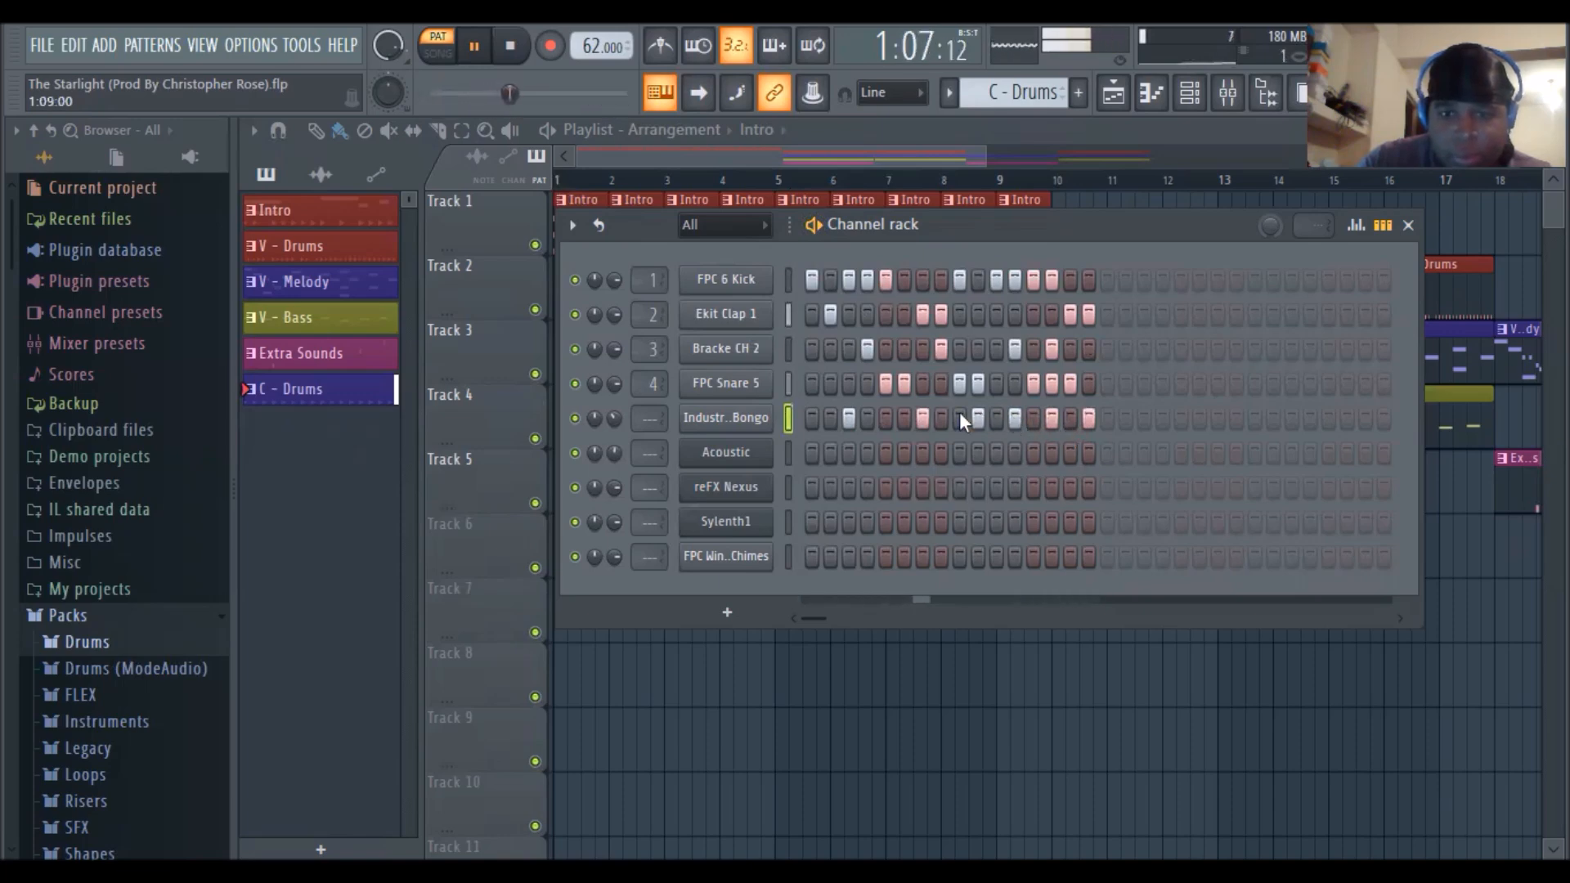
pyautogui.click(511, 46)
pyautogui.click(1186, 96)
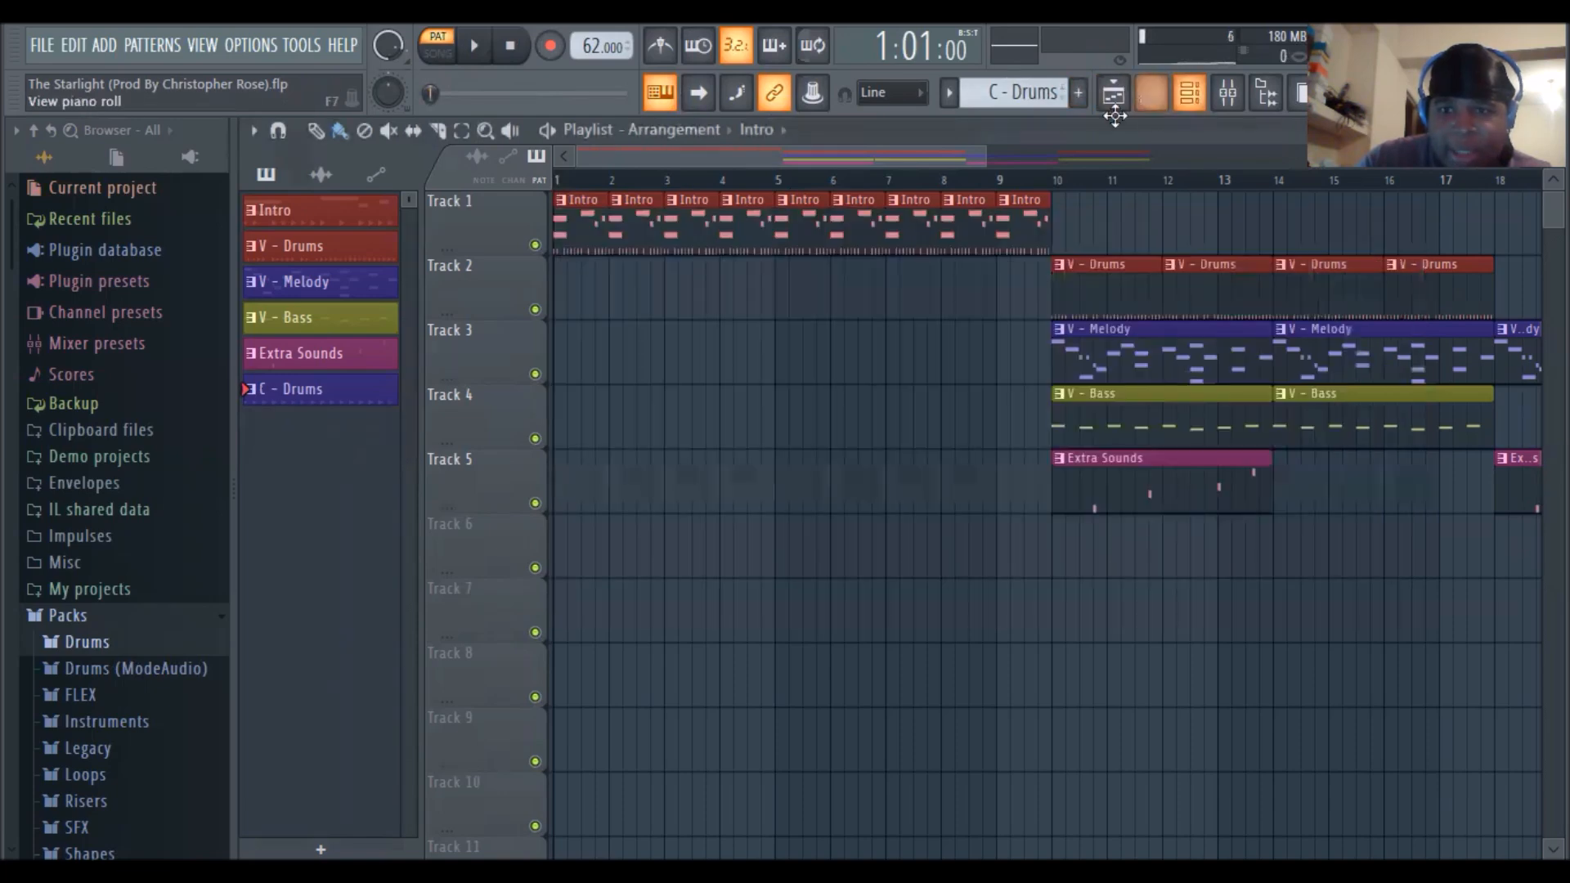
pyautogui.click(940, 152)
pyautogui.moveTo(1331, 157); pyautogui.dragTo(1377, 157)
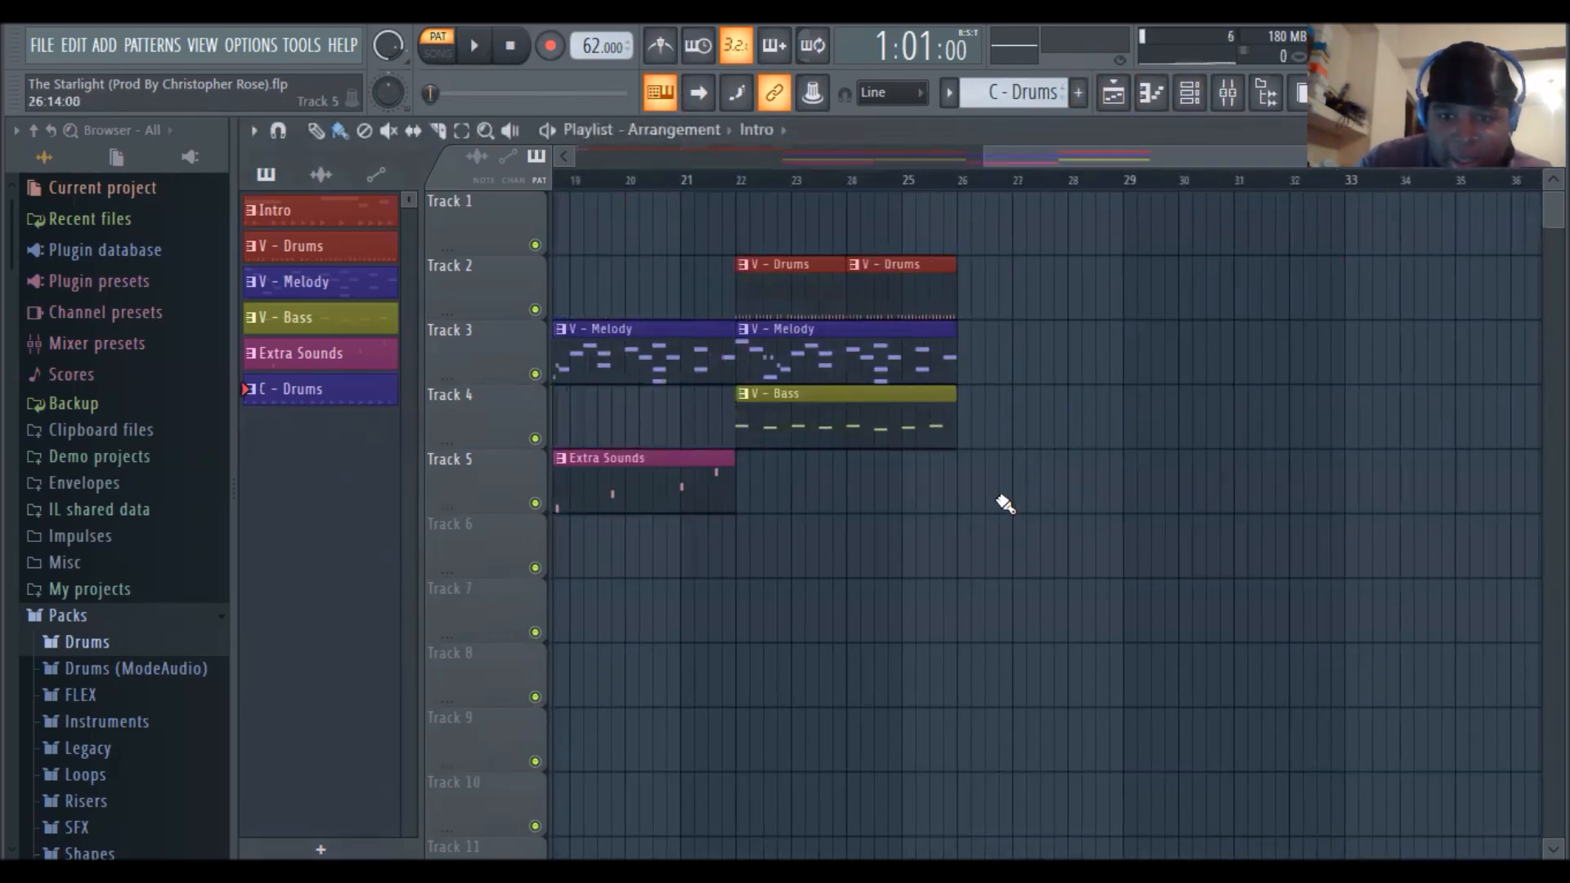
pyautogui.click(969, 481)
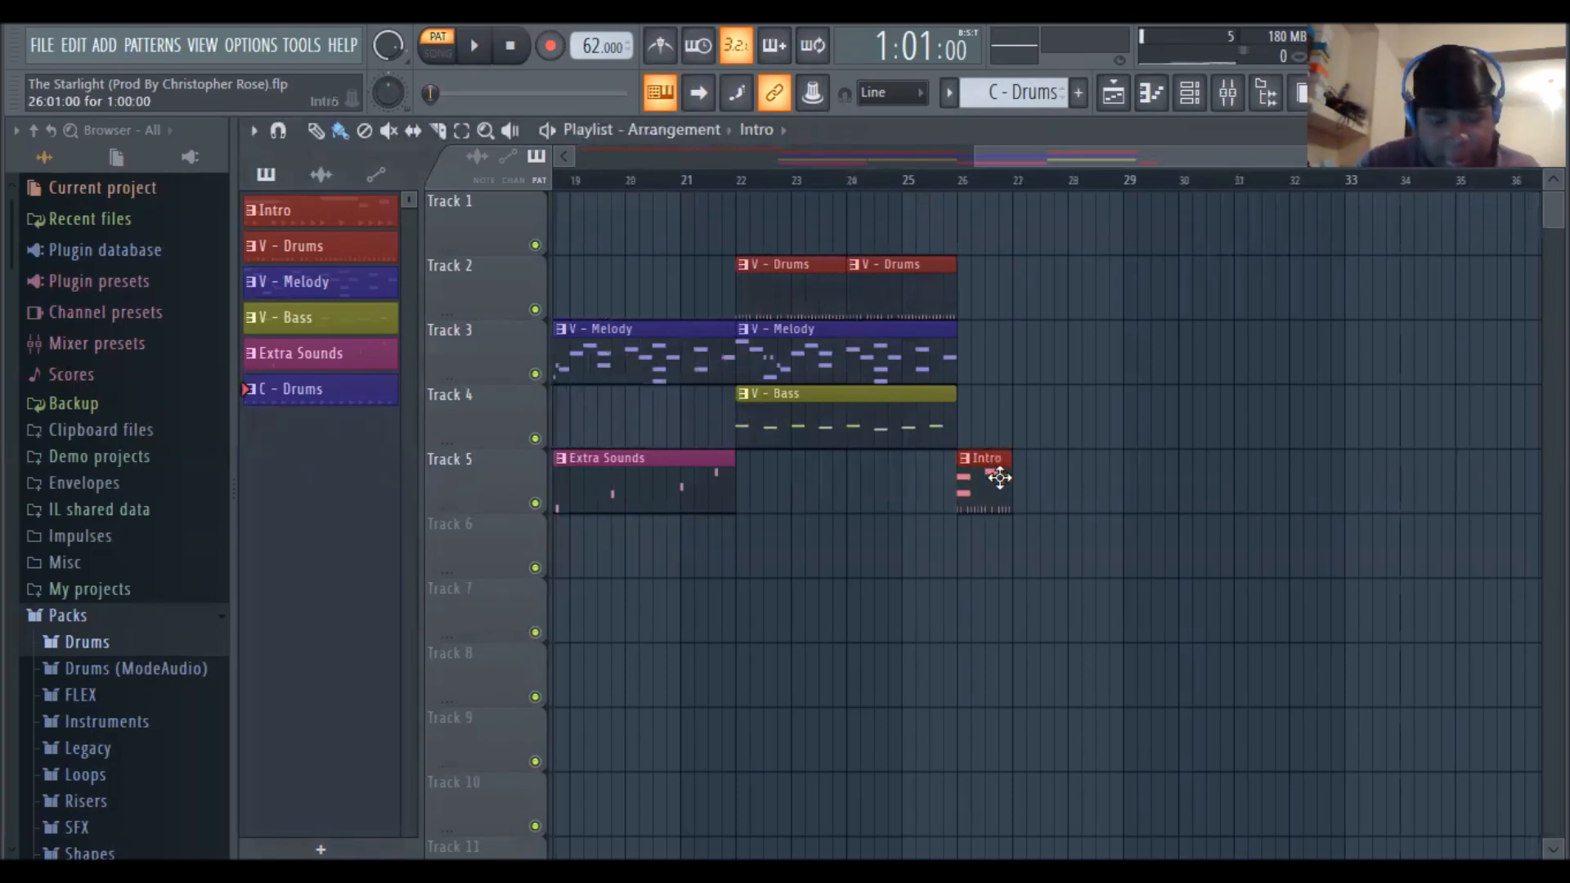
pyautogui.rightClick(976, 484)
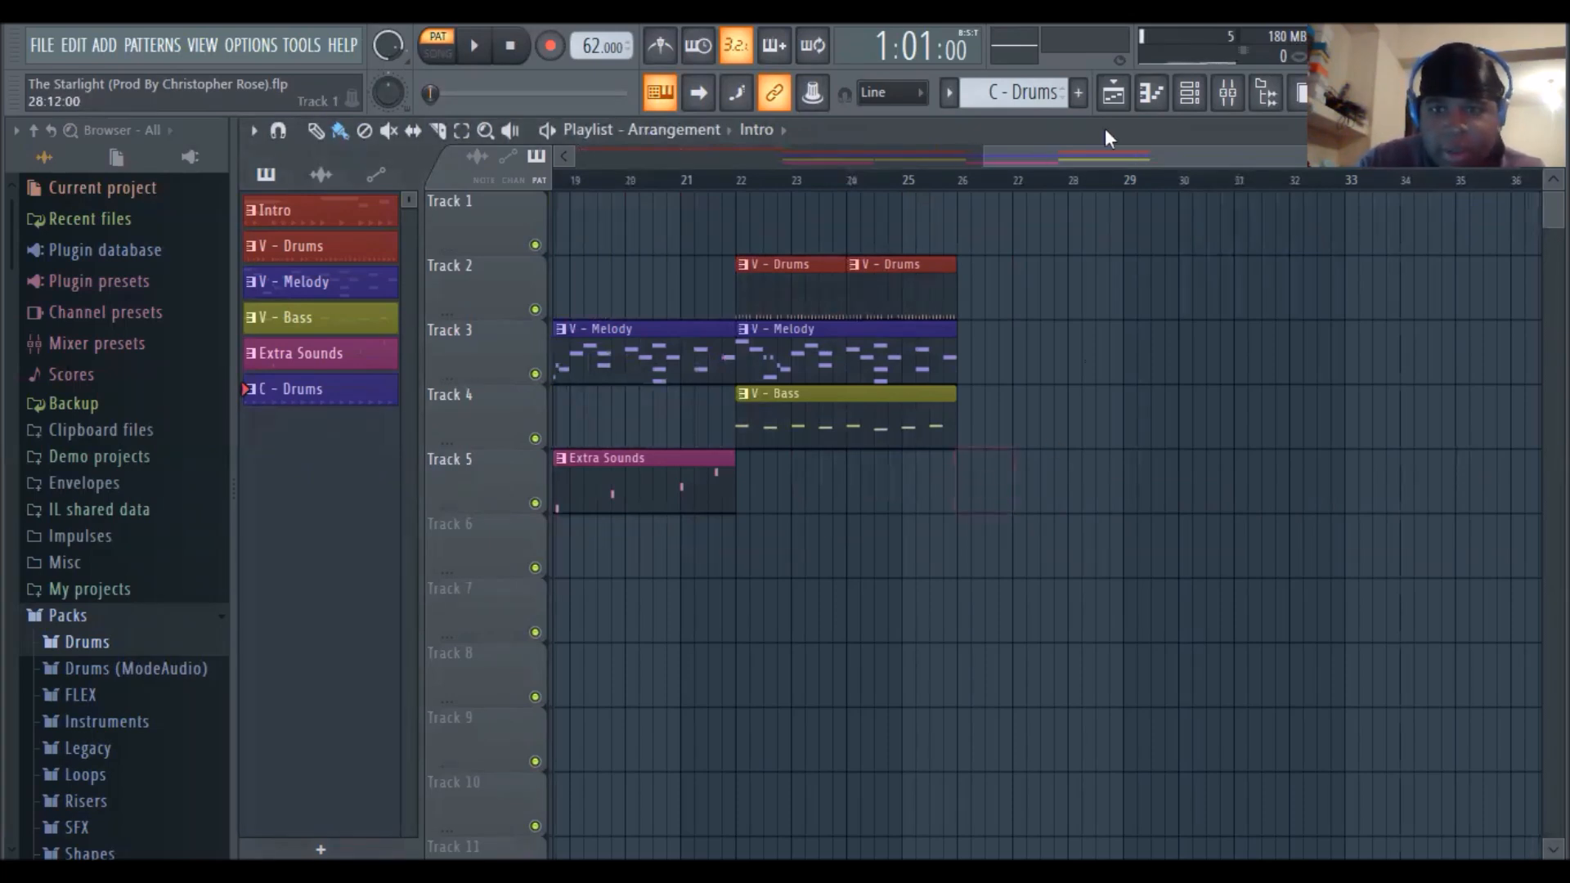
# Make C - Drums the active pattern for the playlist and audition it briefly
pyautogui.click(1185, 96)
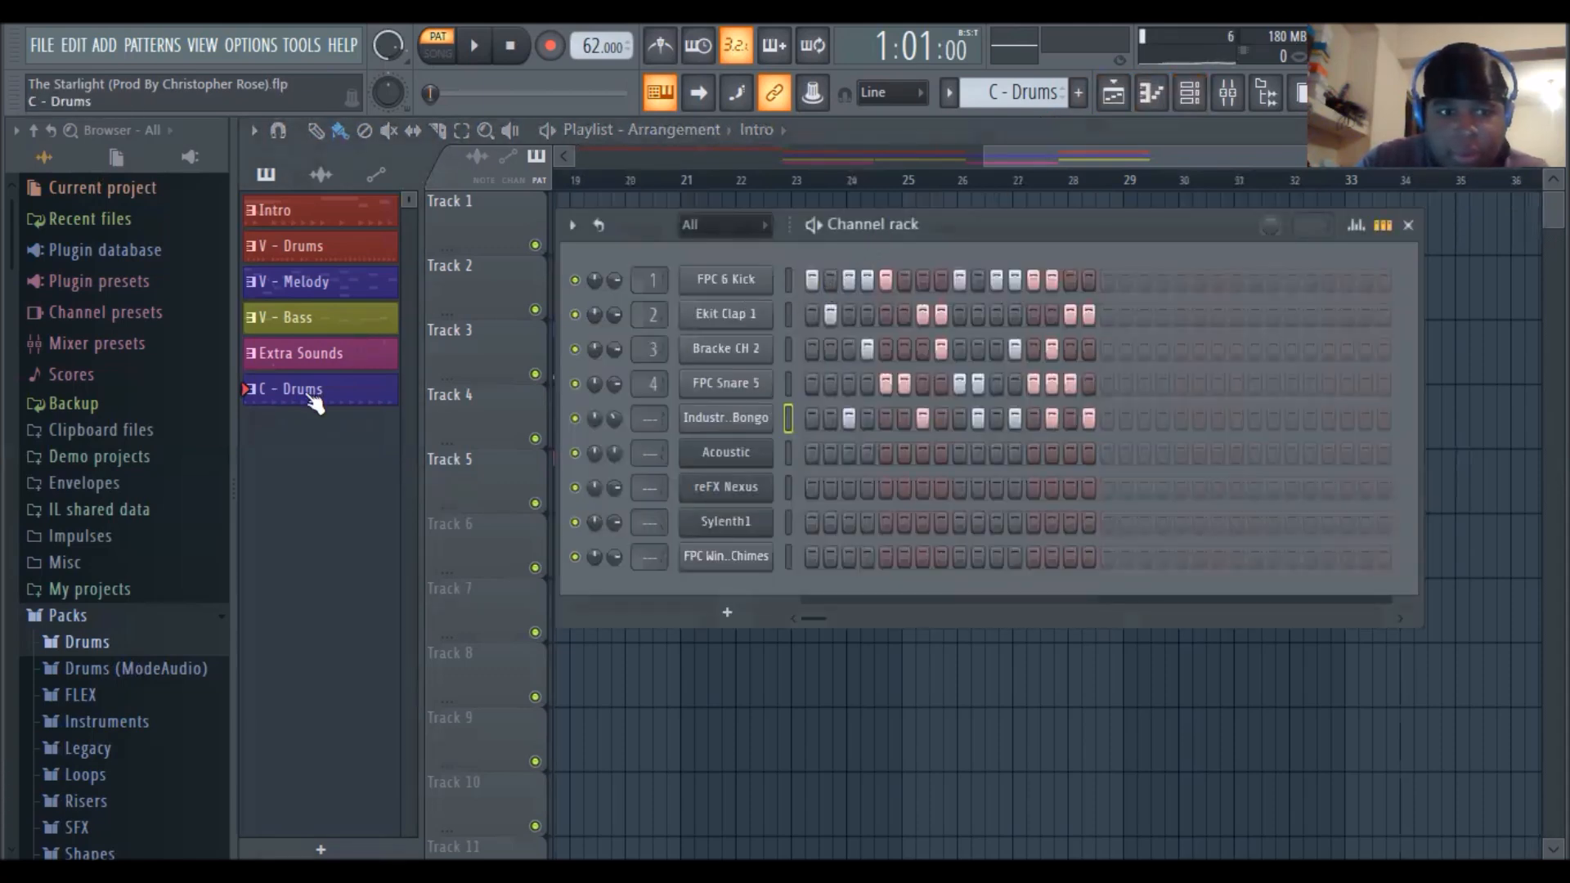
pyautogui.doubleClick(309, 391)
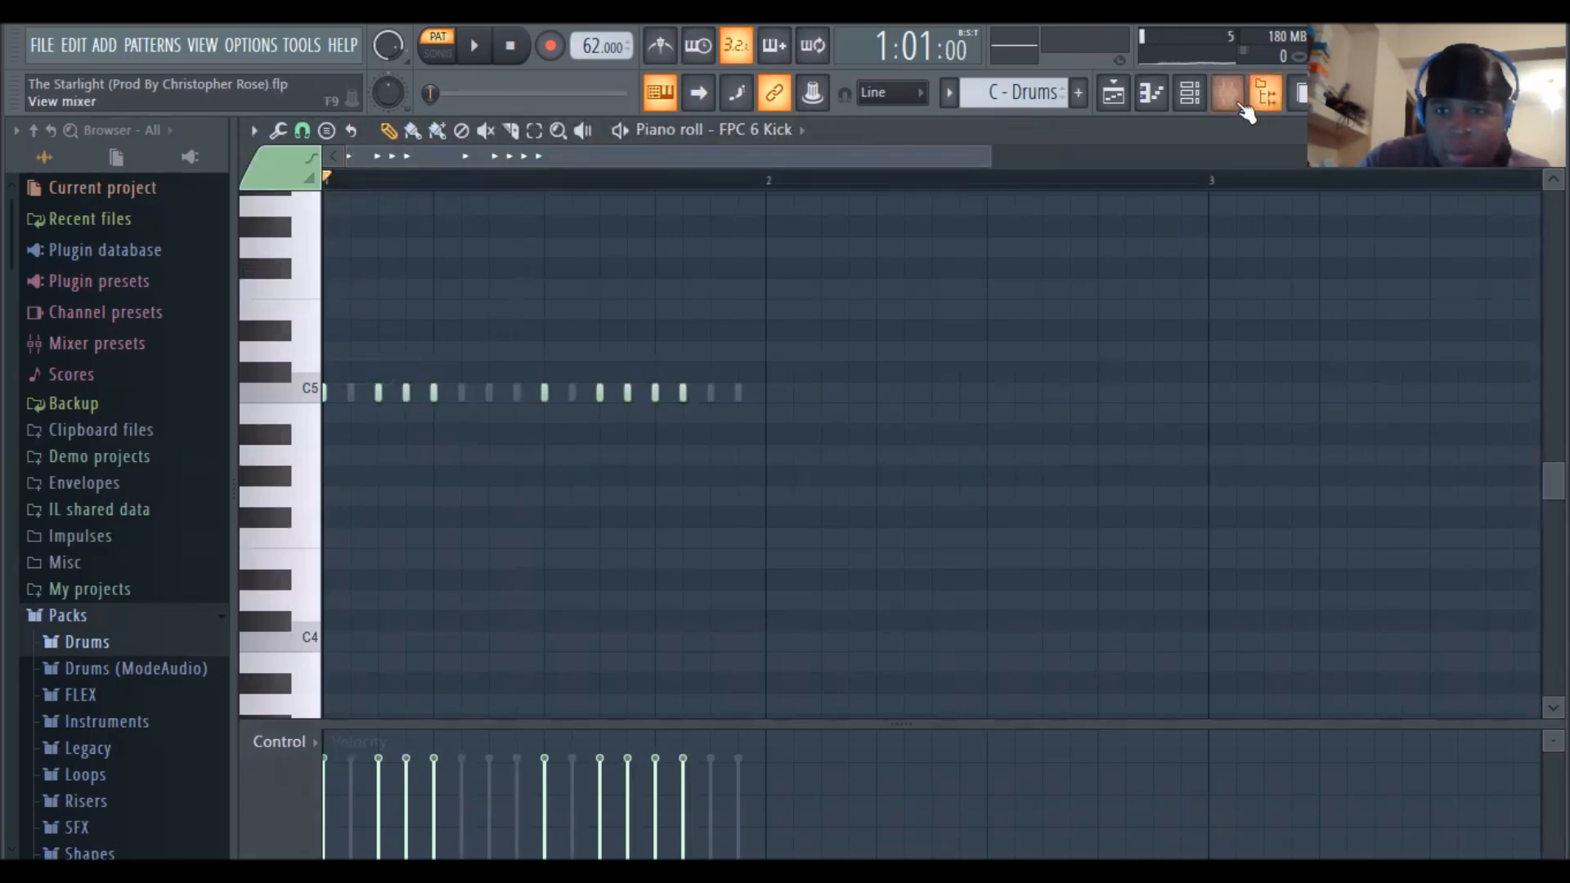
pyautogui.click(1190, 93)
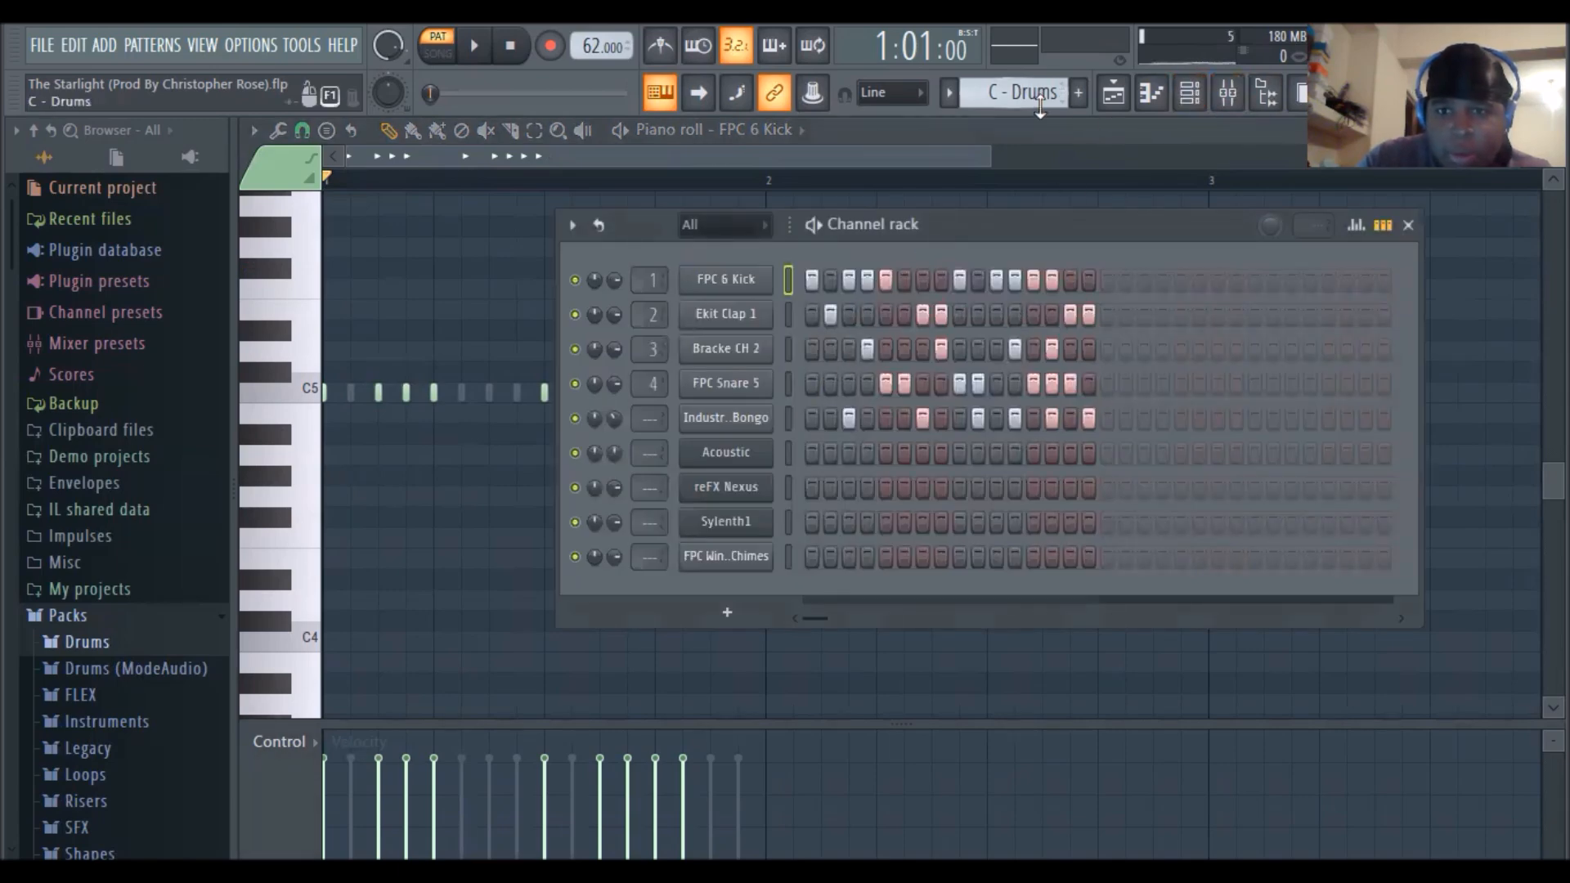
pyautogui.scroll(-3, 1014, 92)
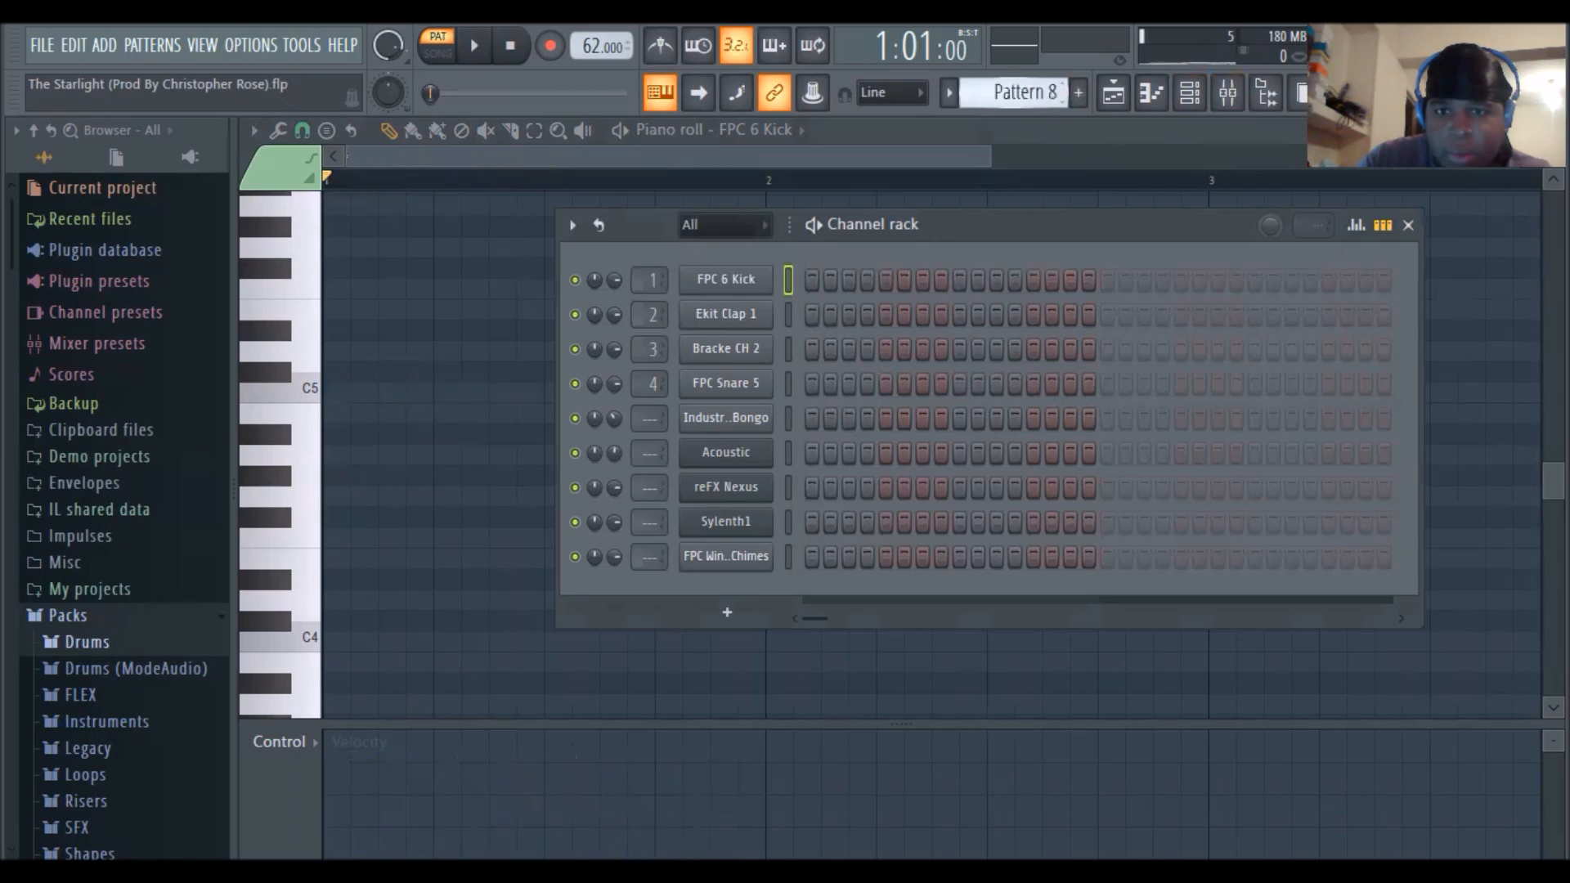
pyautogui.scroll(2, 1014, 93)
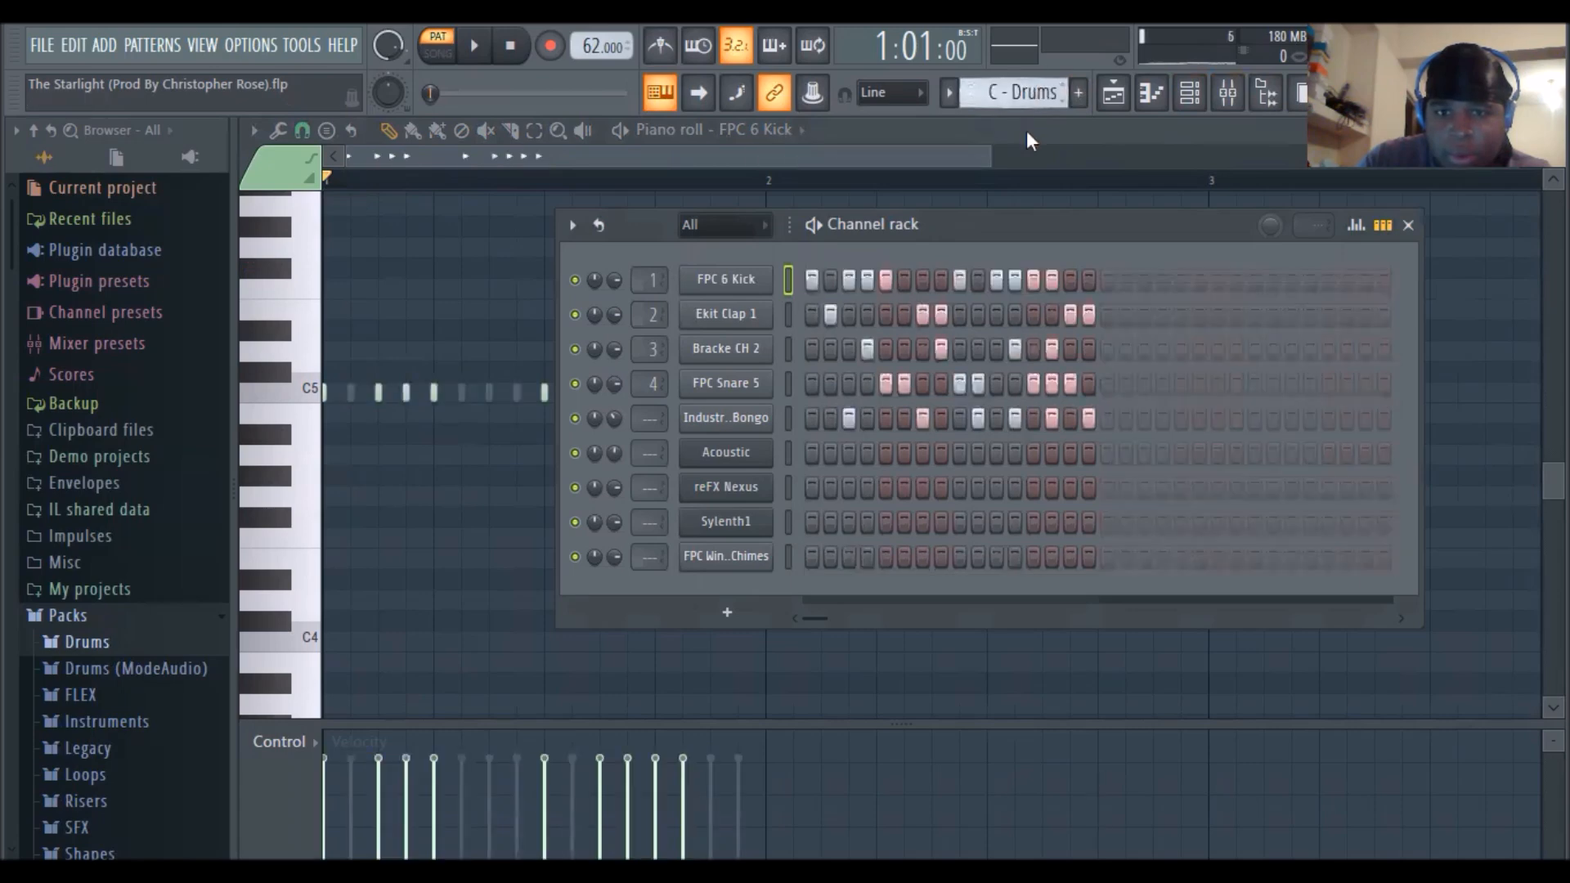
pyautogui.press('space')
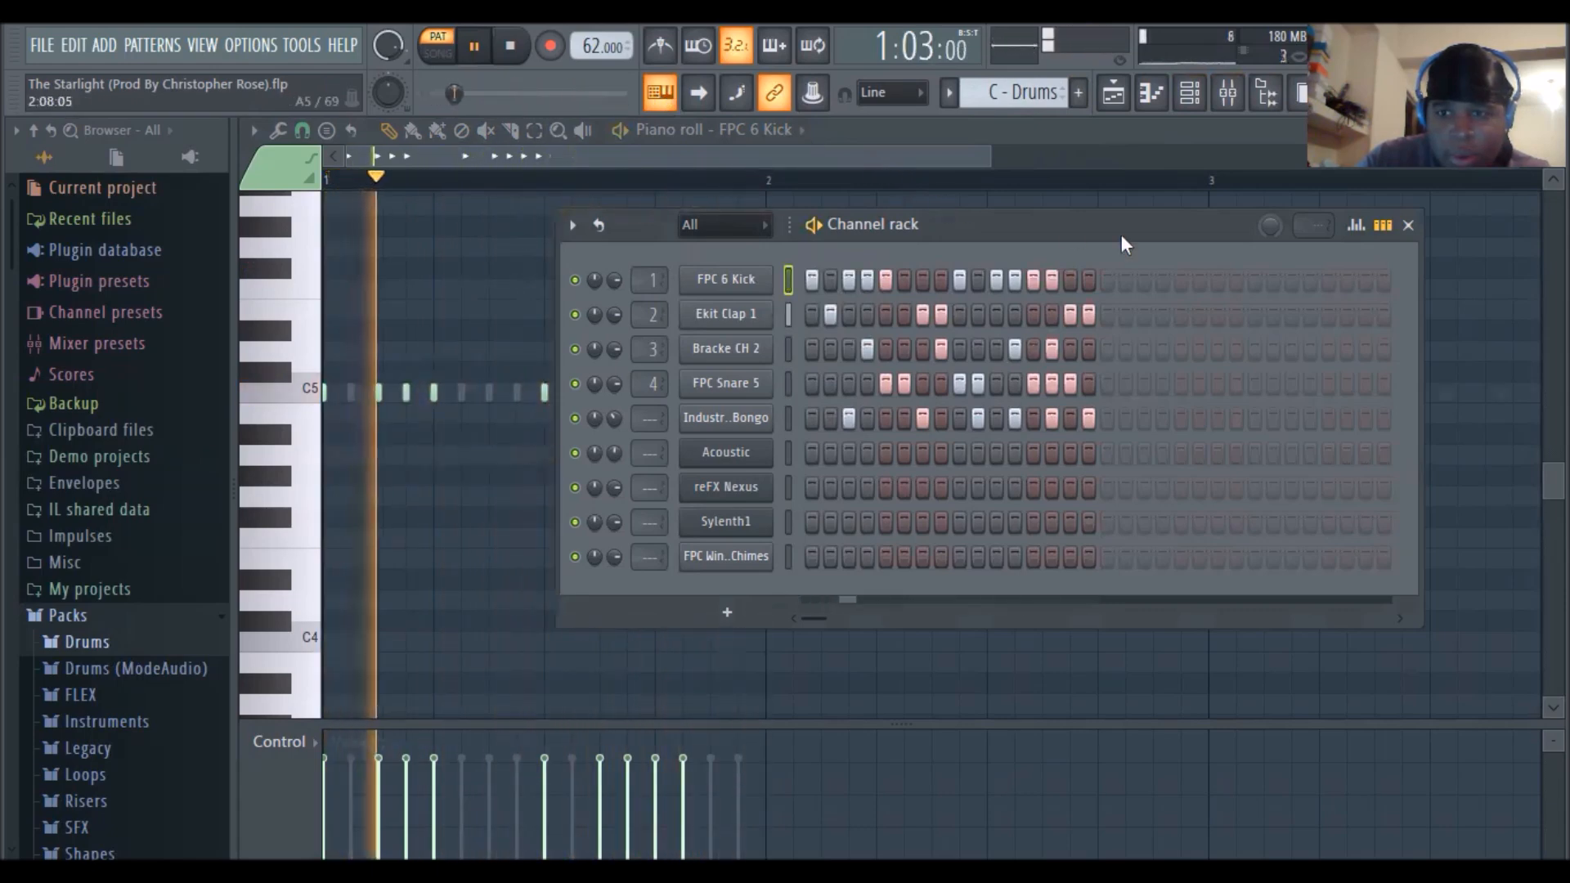
pyautogui.press('space')
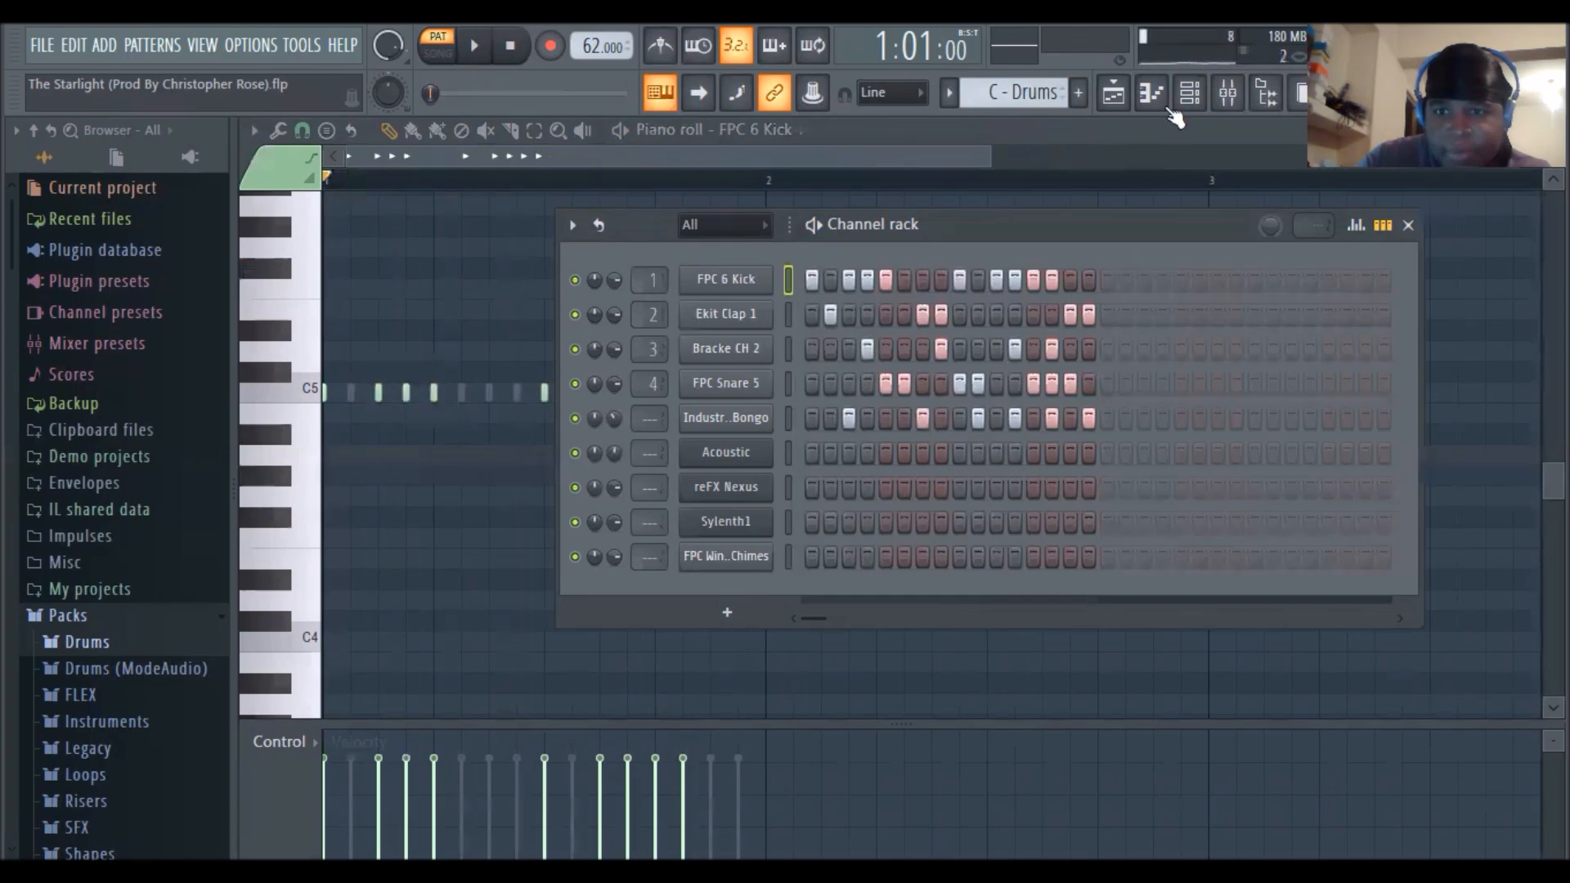
pyautogui.click(1189, 93)
pyautogui.click(1113, 92)
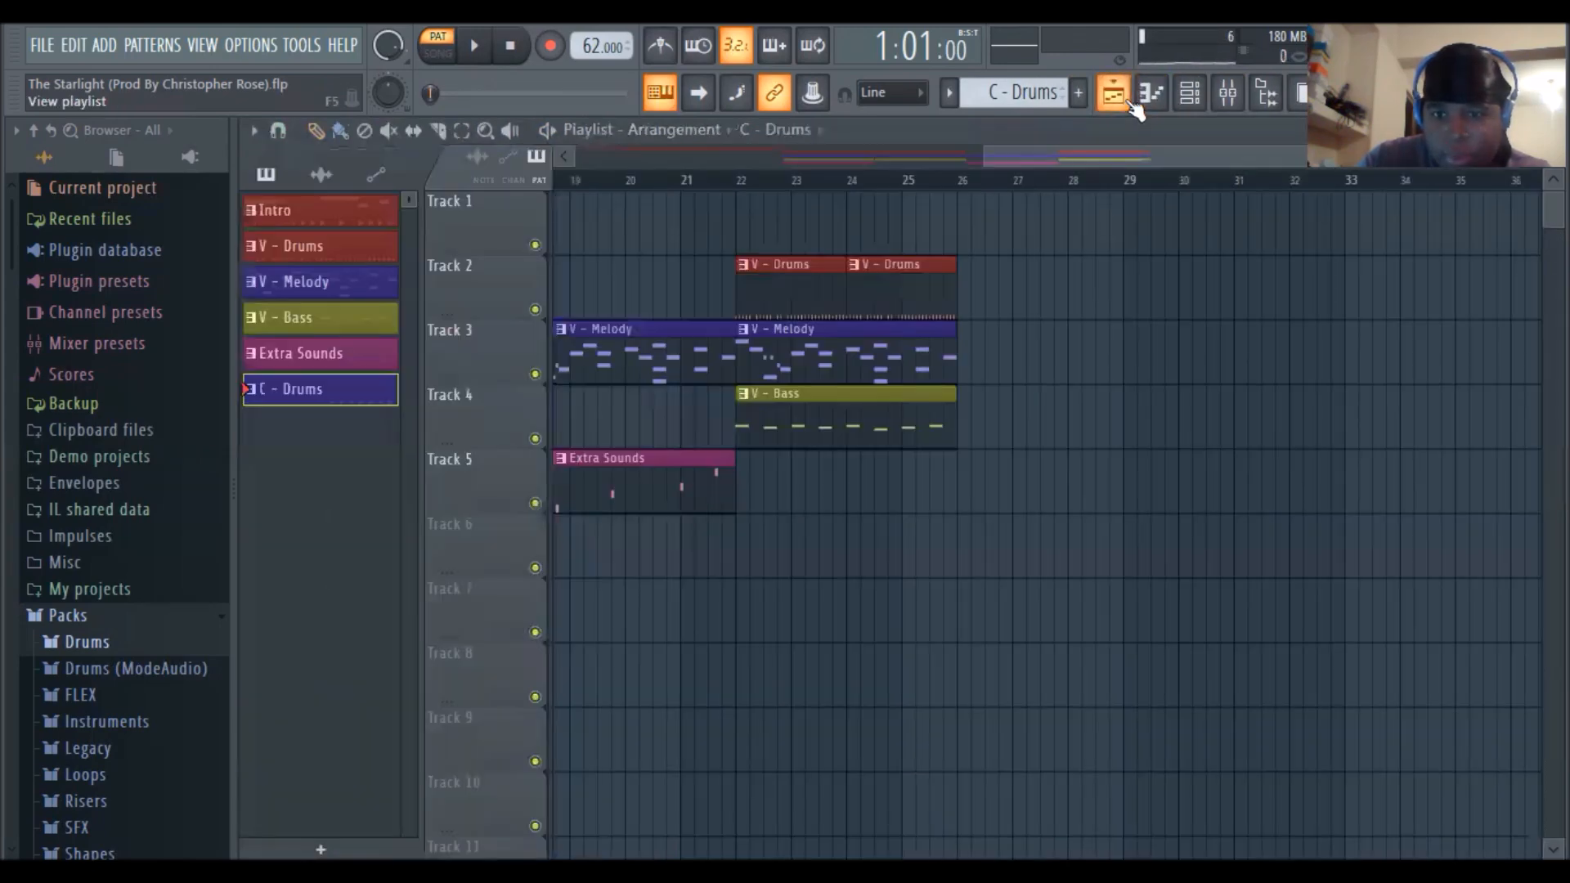
# Place eight consecutive C - Drums clips on Track 5, filling bars 26 through 33
pyautogui.click(964, 484)
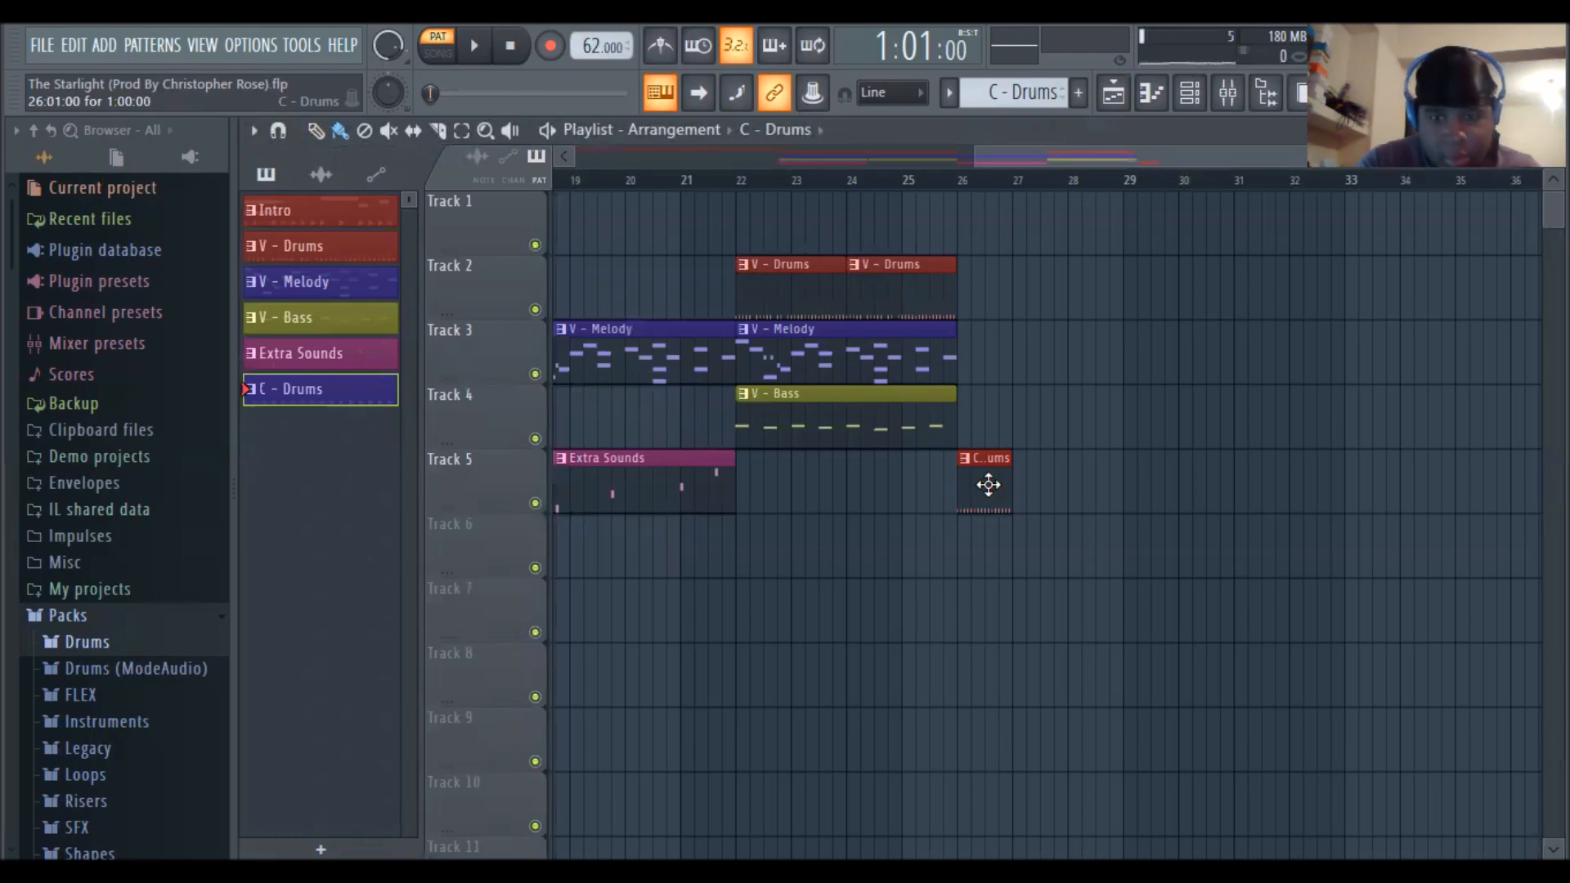
pyautogui.hotkey('ctrl', 'b')
pyautogui.hotkey('ctrl', 'b')
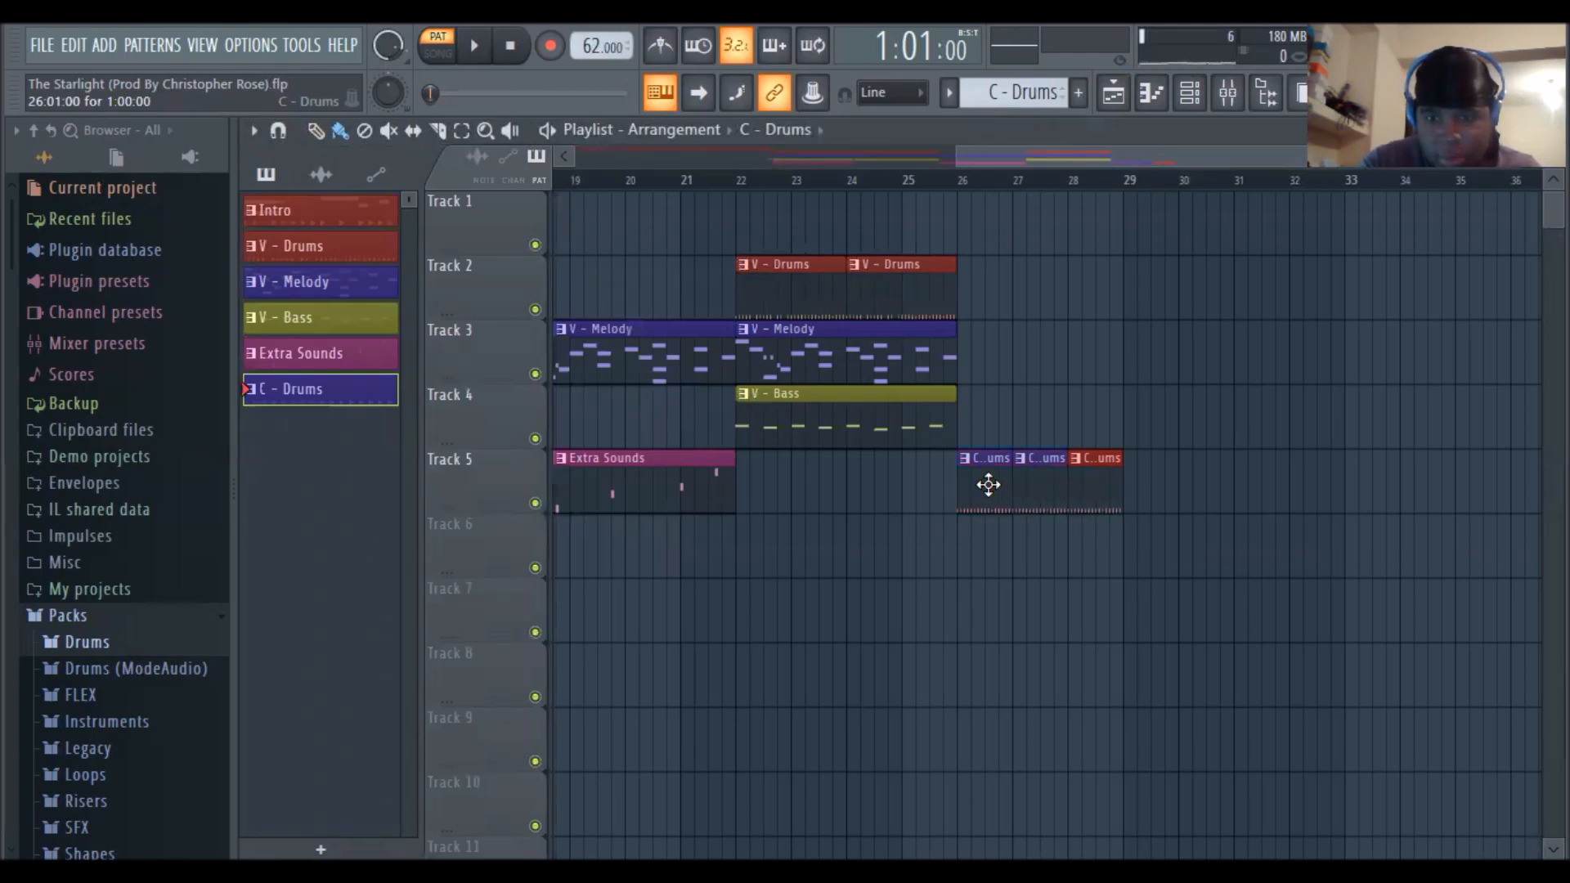
pyautogui.hotkey('ctrl', 'b')
pyautogui.hotkey('ctrl', 'b')
pyautogui.hotkey('ctrl', 'b')
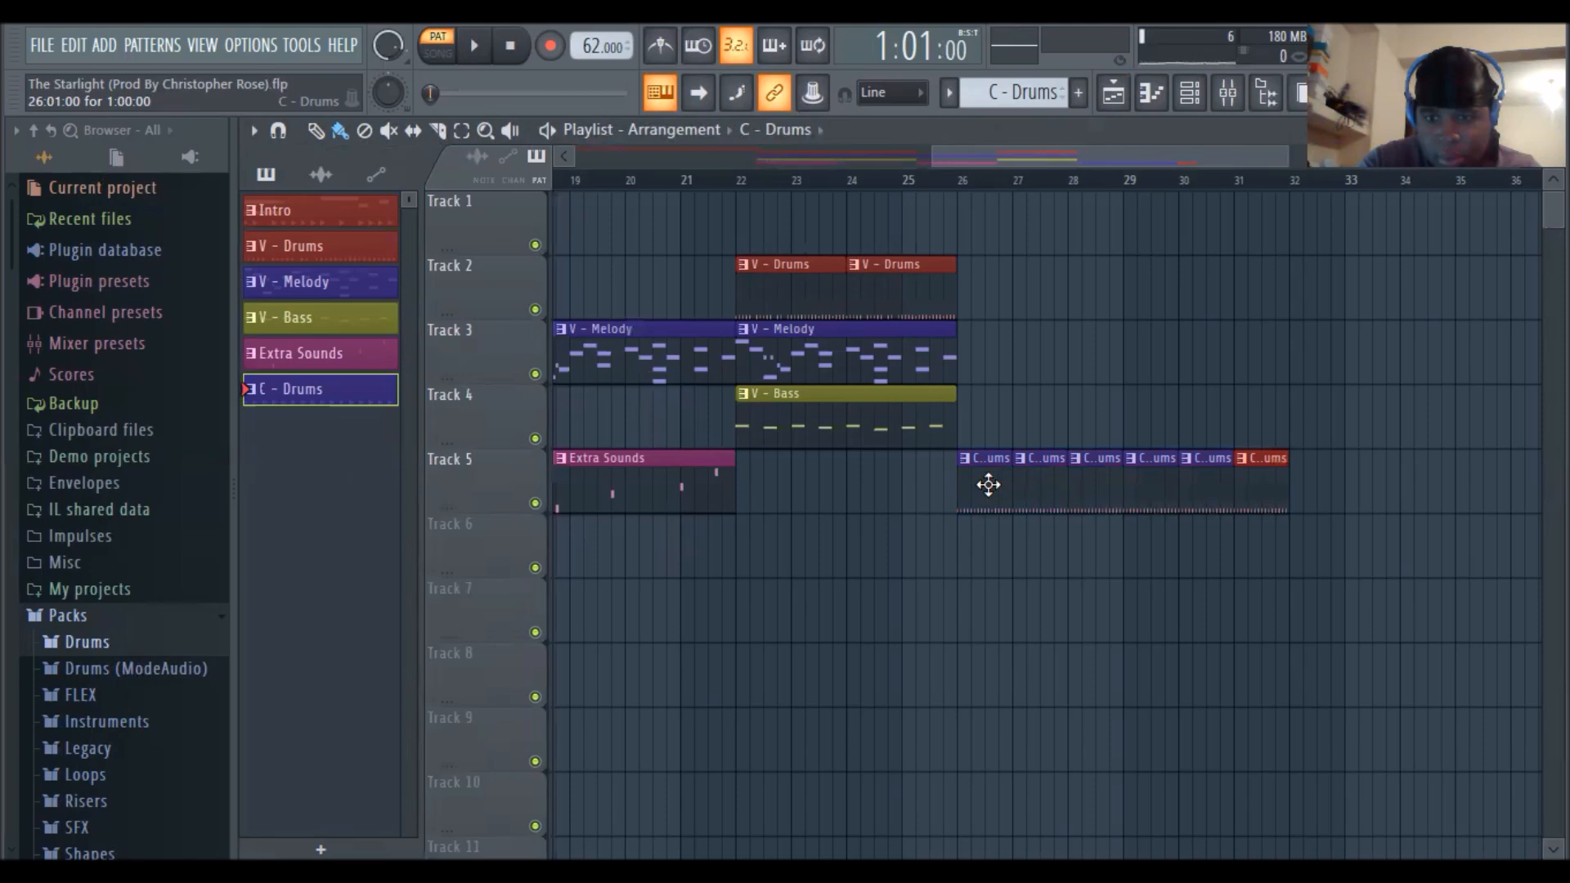
pyautogui.hotkey('ctrl', 'b')
pyautogui.hotkey('ctrl', 'b')
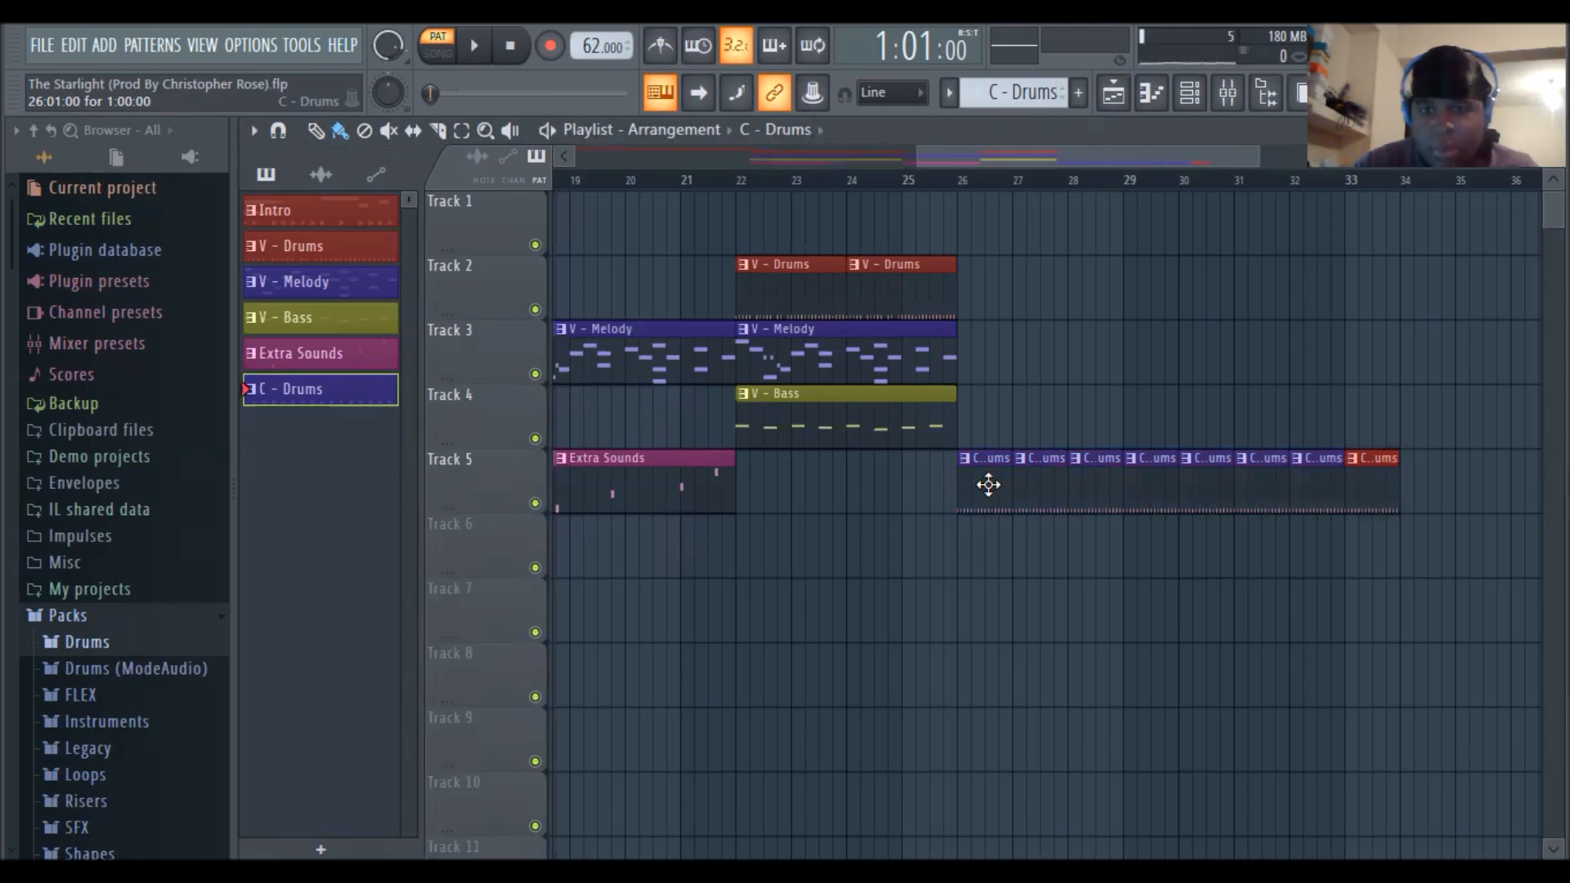
# Create a new purple pattern named C - Melody and show its channel rack
pyautogui.press('F4')
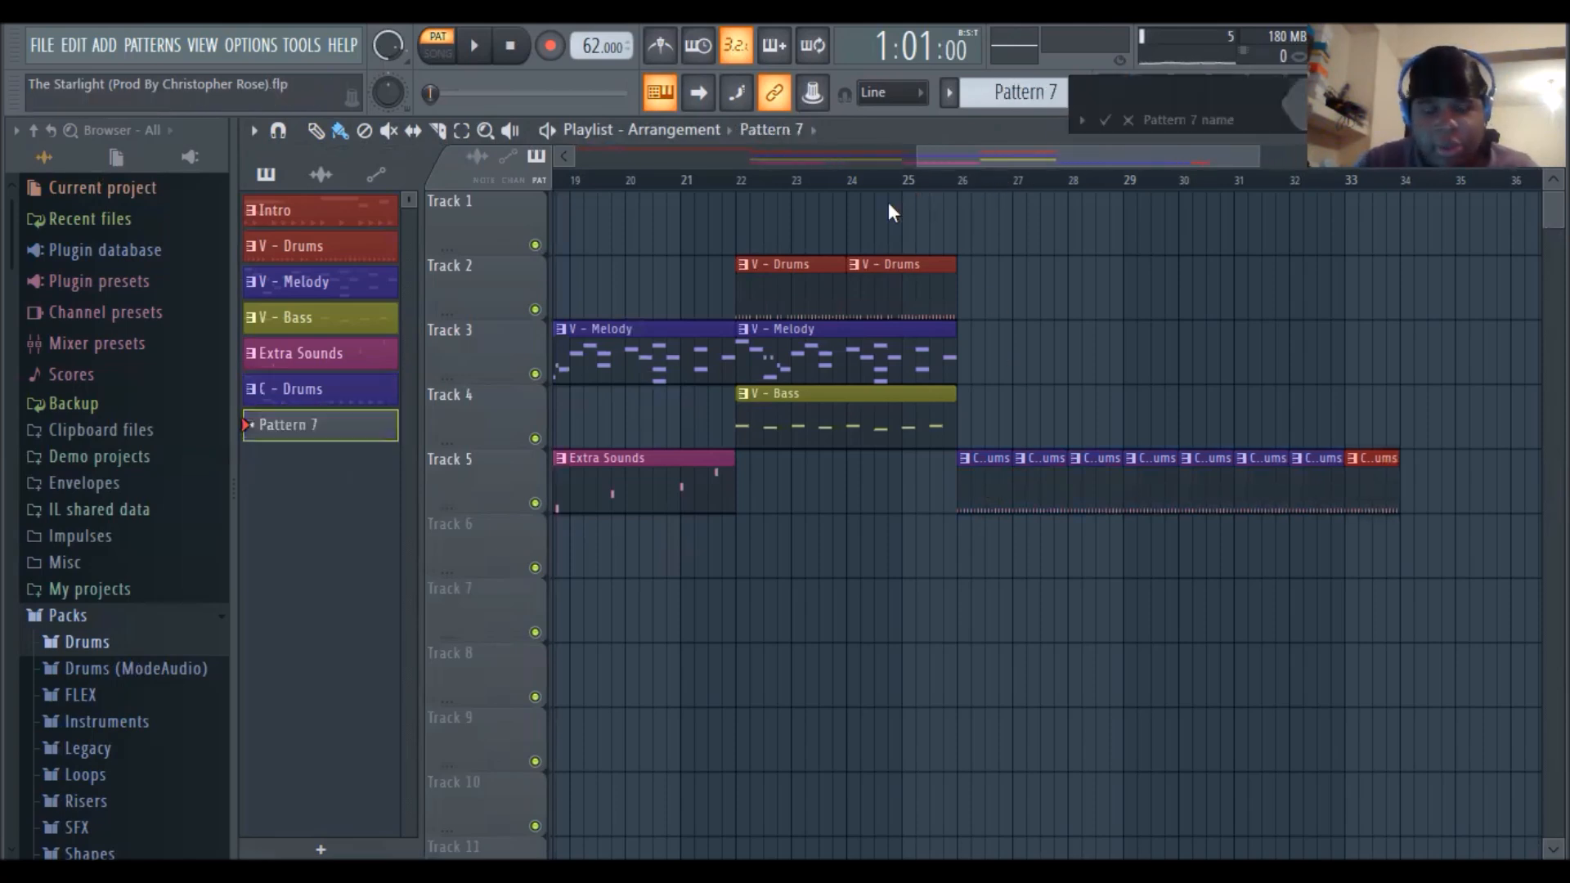
pyautogui.write('C - Melody')
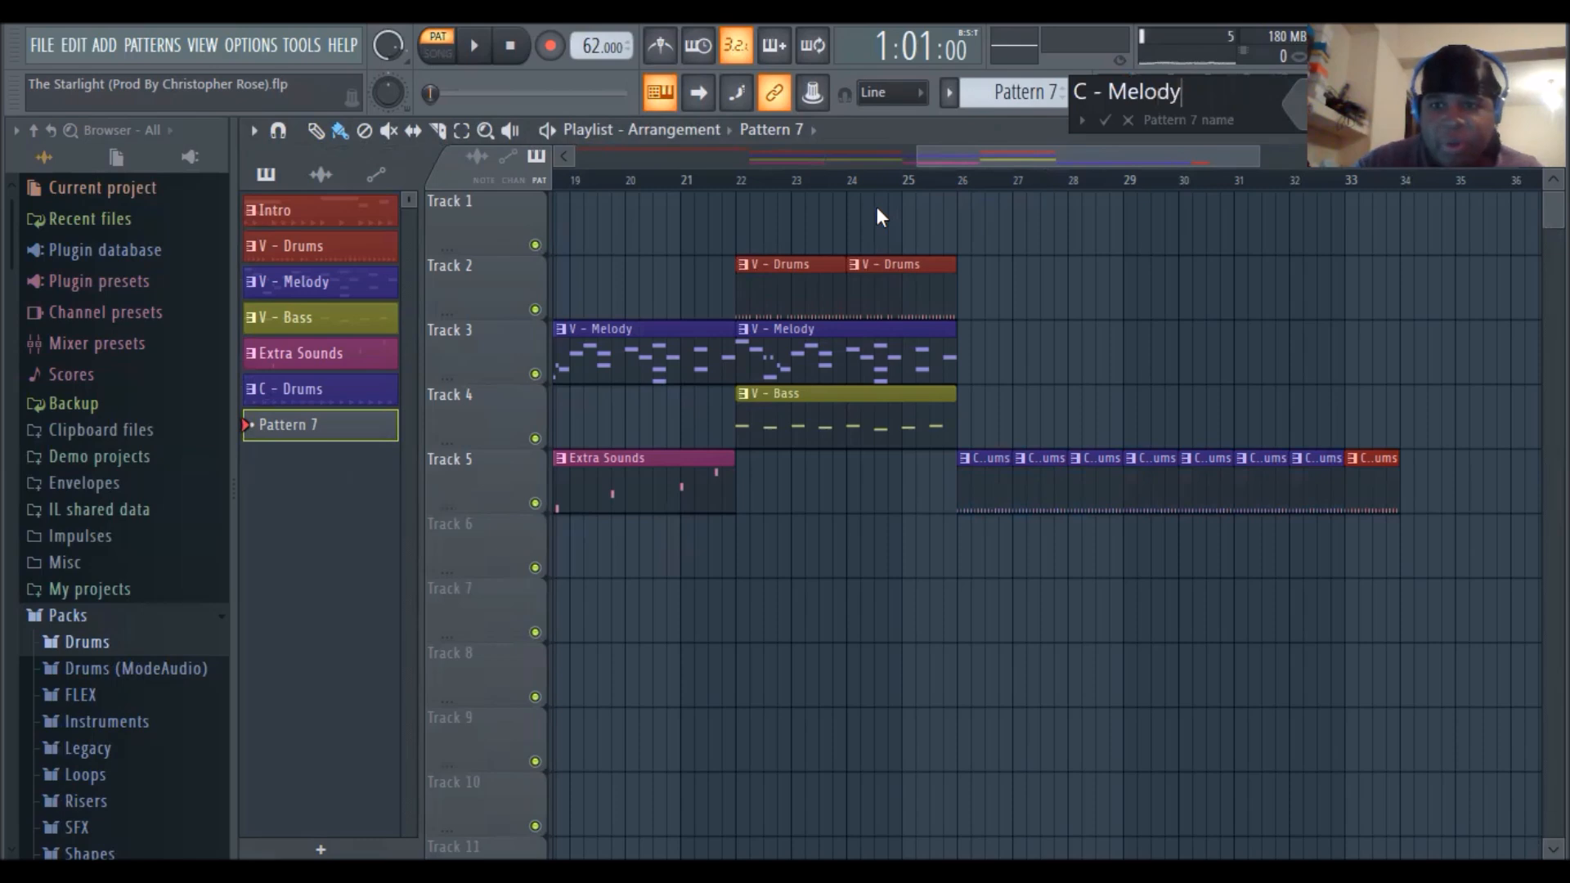
pyautogui.click(1294, 102)
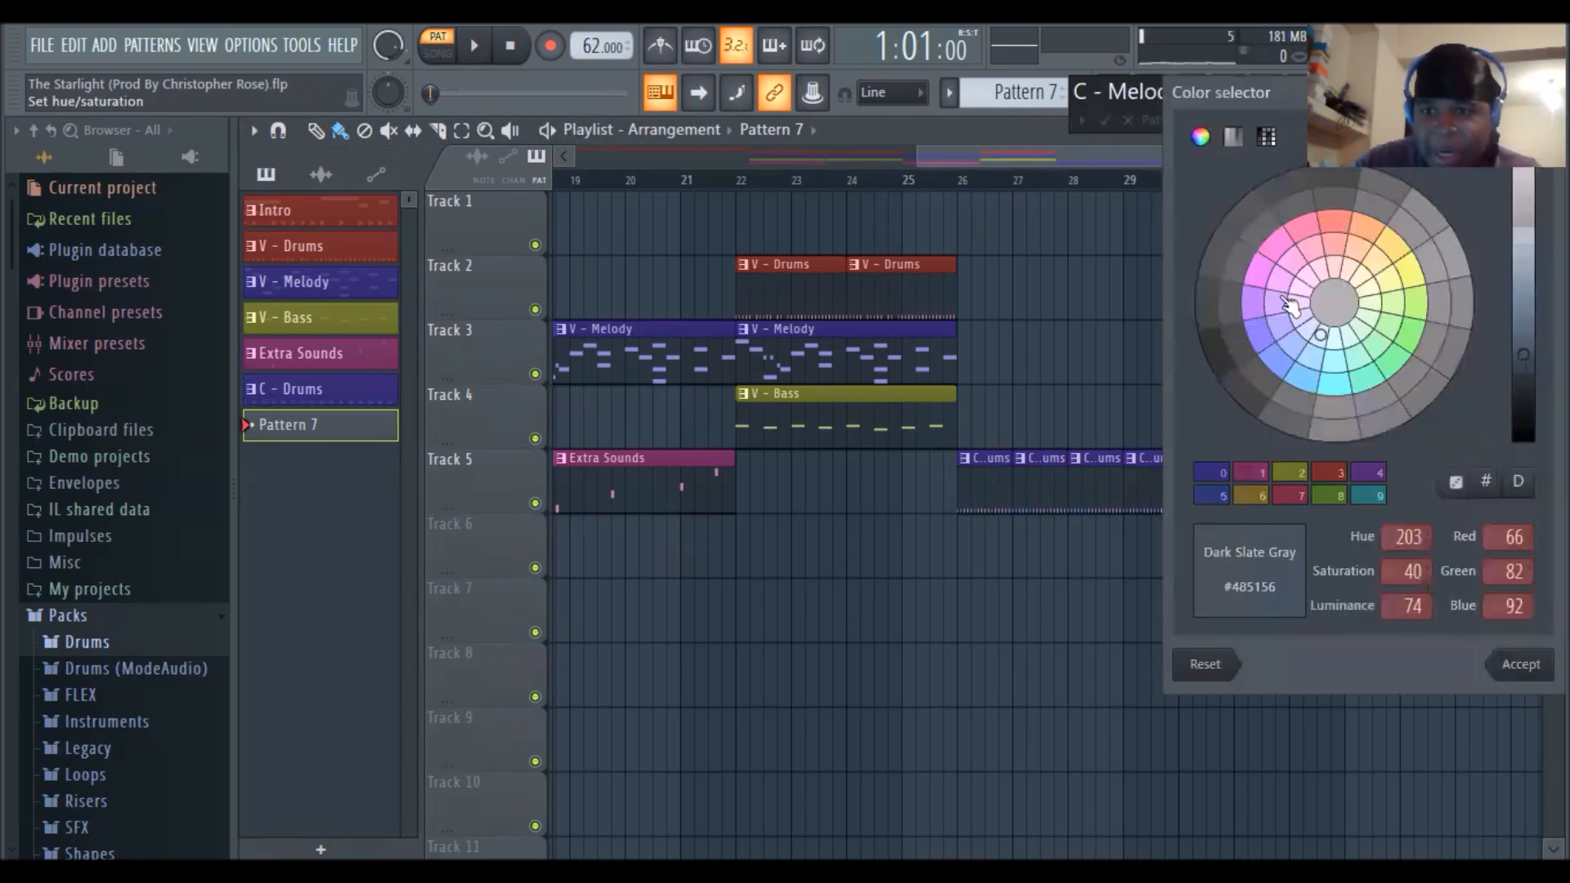
pyautogui.click(1290, 317)
pyautogui.press('Return')
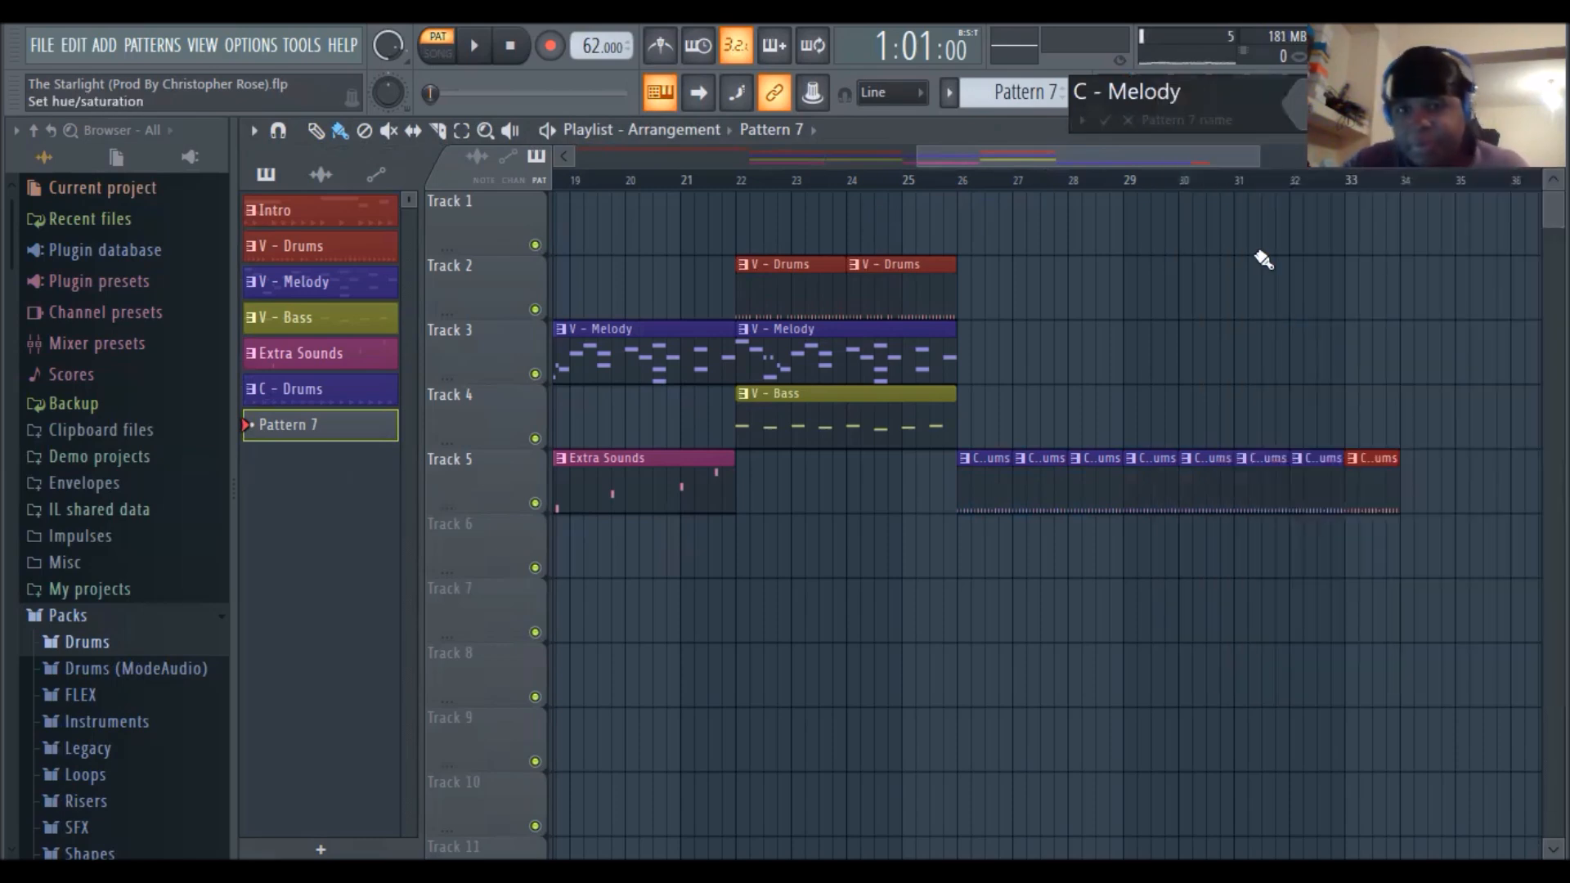
pyautogui.click(1190, 93)
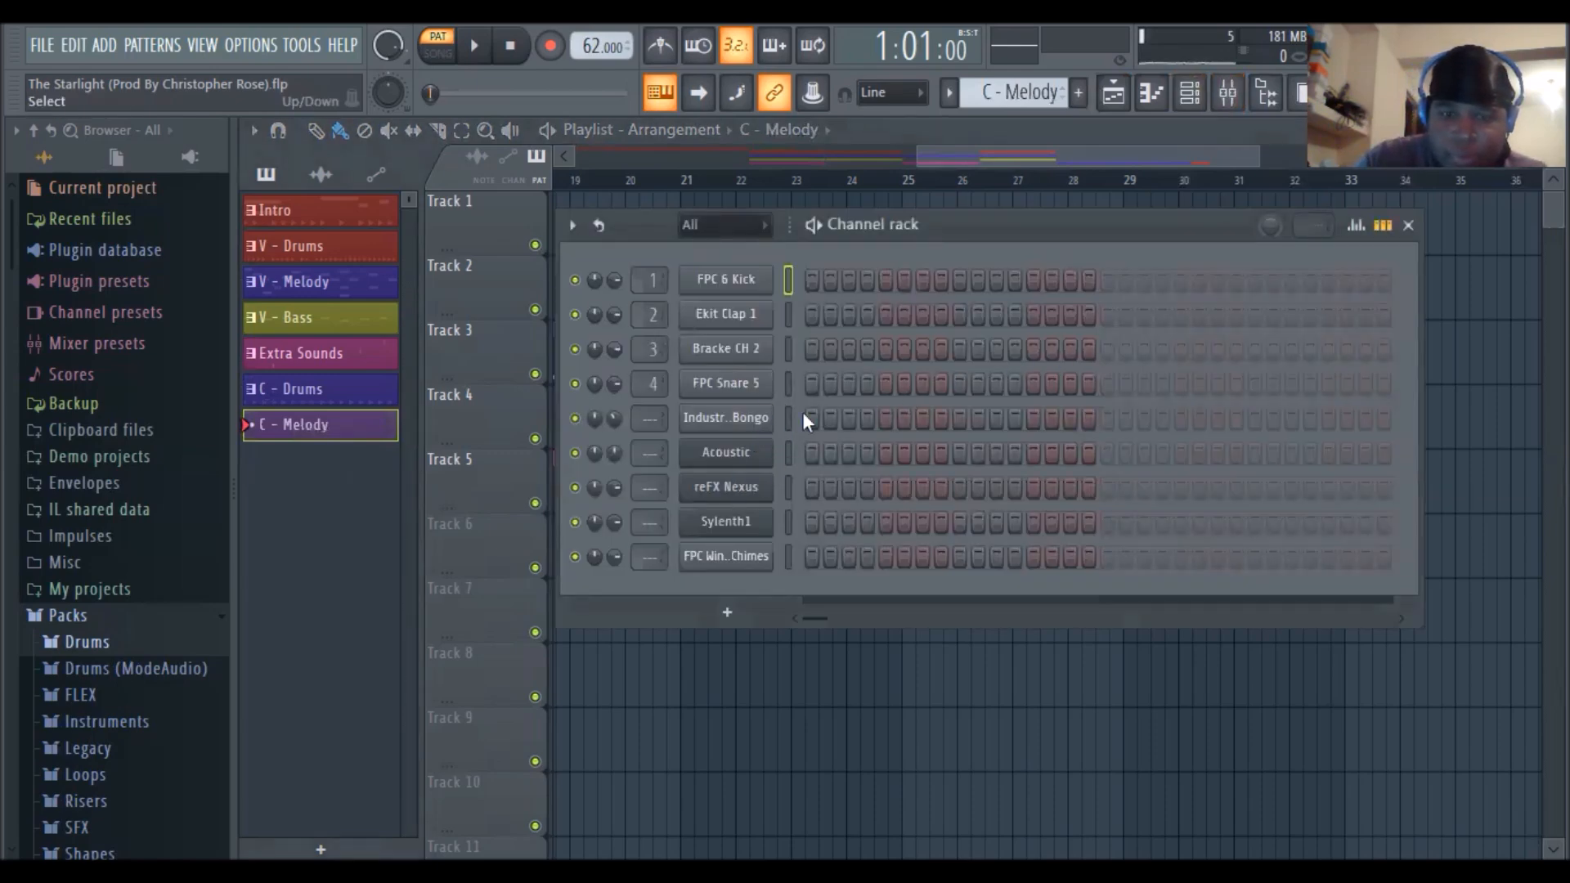
# In the reFX Nexus piano roll of C - Melody, place half-bar G4 and B4 notes at bar 1, starting playback
pyautogui.rightClick(759, 488)
pyautogui.click(833, 487)
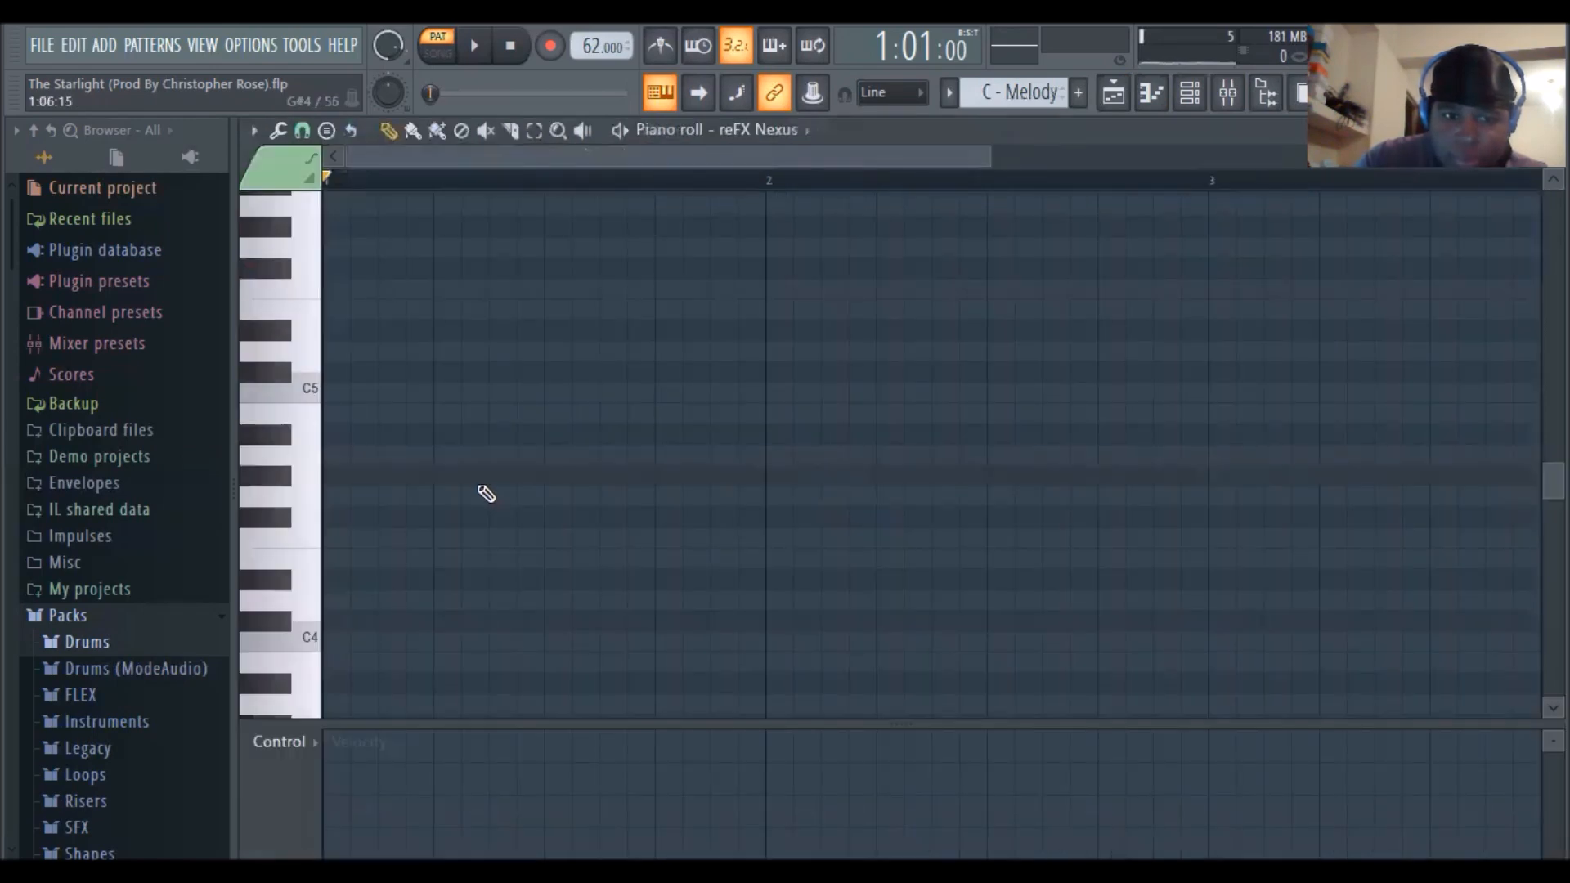
pyautogui.click(347, 496)
pyautogui.moveTo(377, 494); pyautogui.dragTo(539, 488)
pyautogui.press('space')
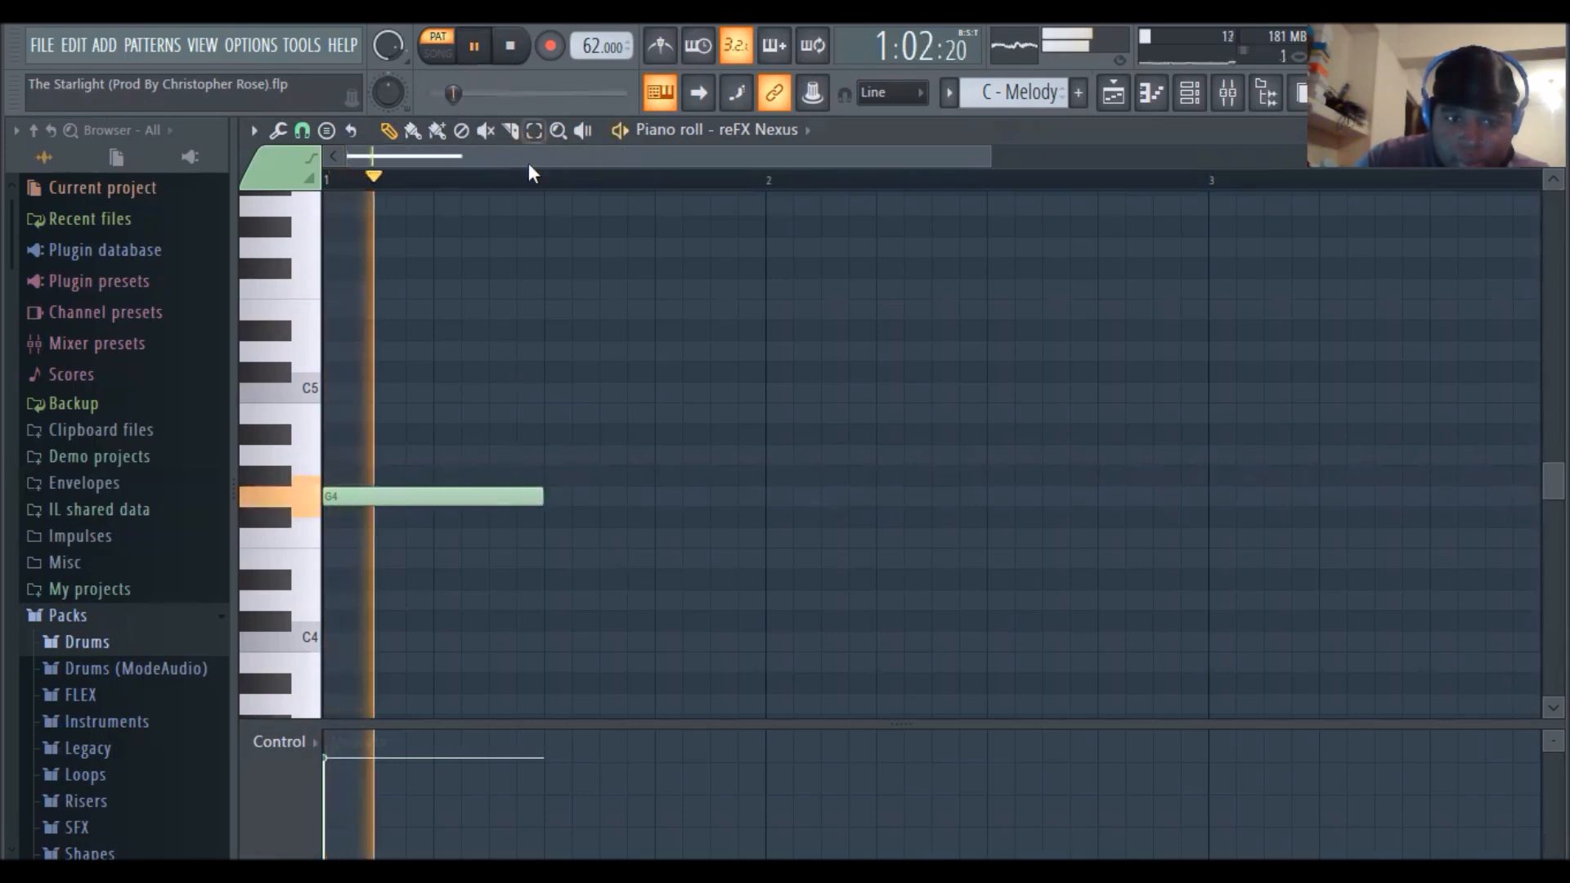
pyautogui.click(343, 412)
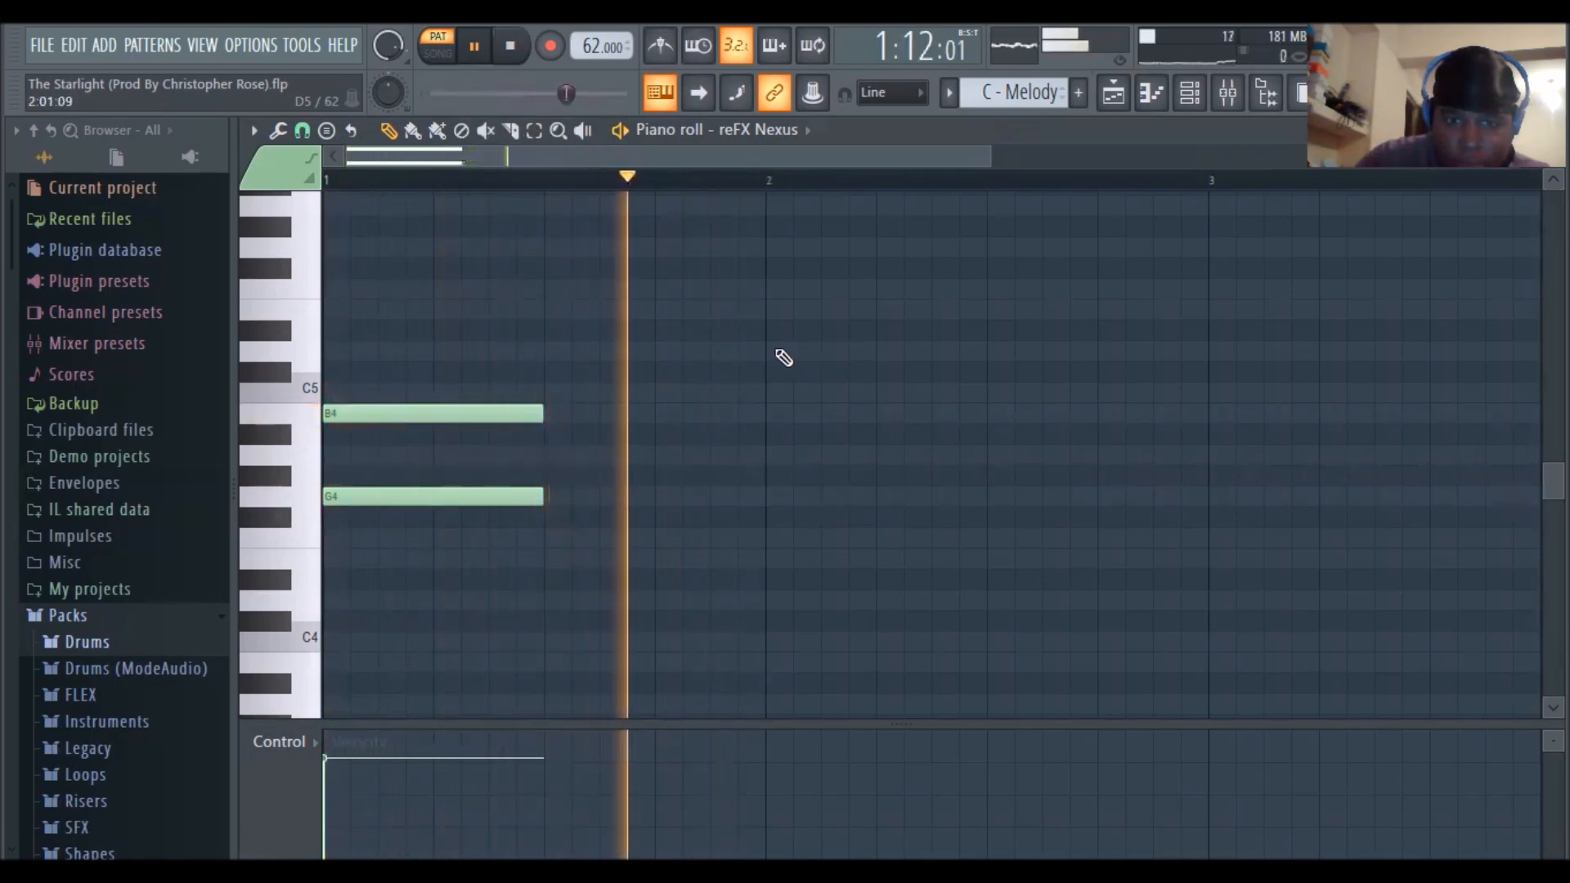
# Add half-bar D5, A#4 and G4 notes as a chord at the start of bar 2
pyautogui.click(768, 351)
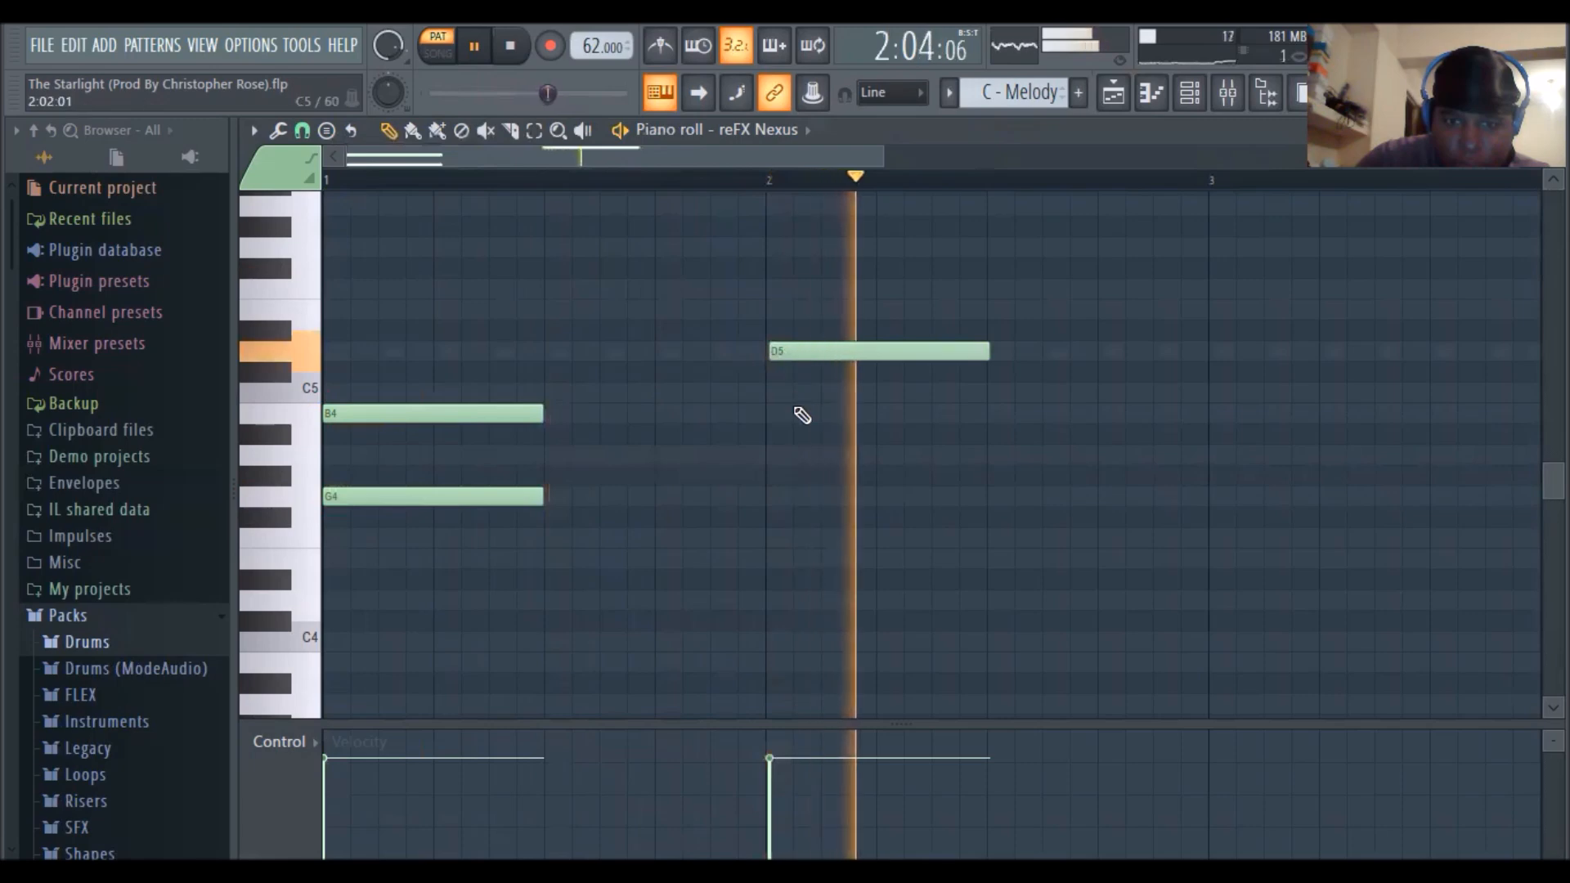
pyautogui.click(767, 434)
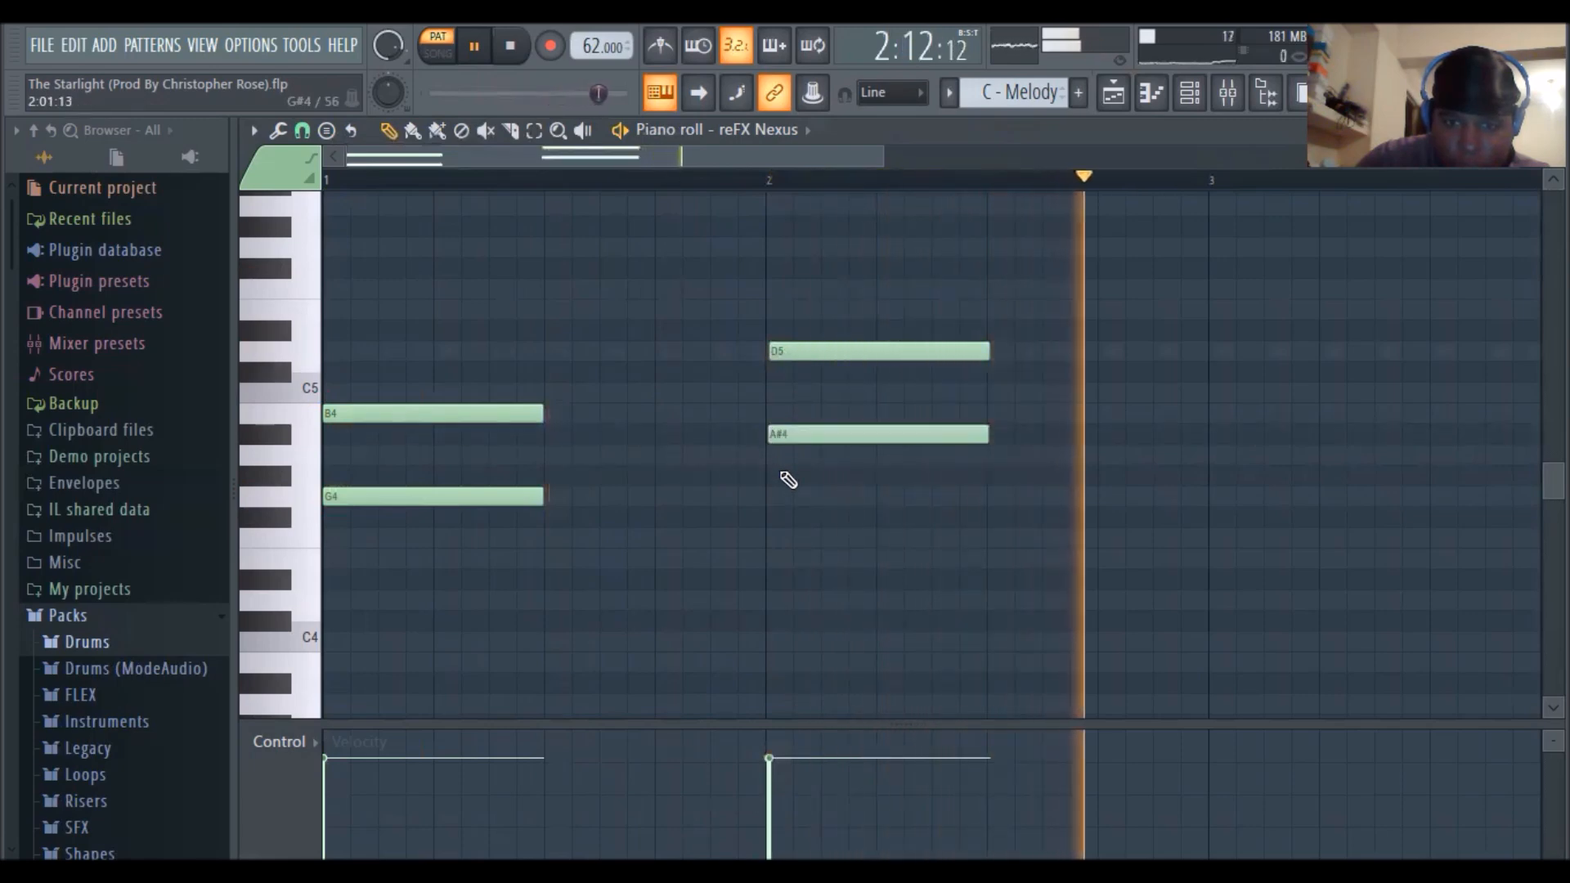
pyautogui.click(771, 497)
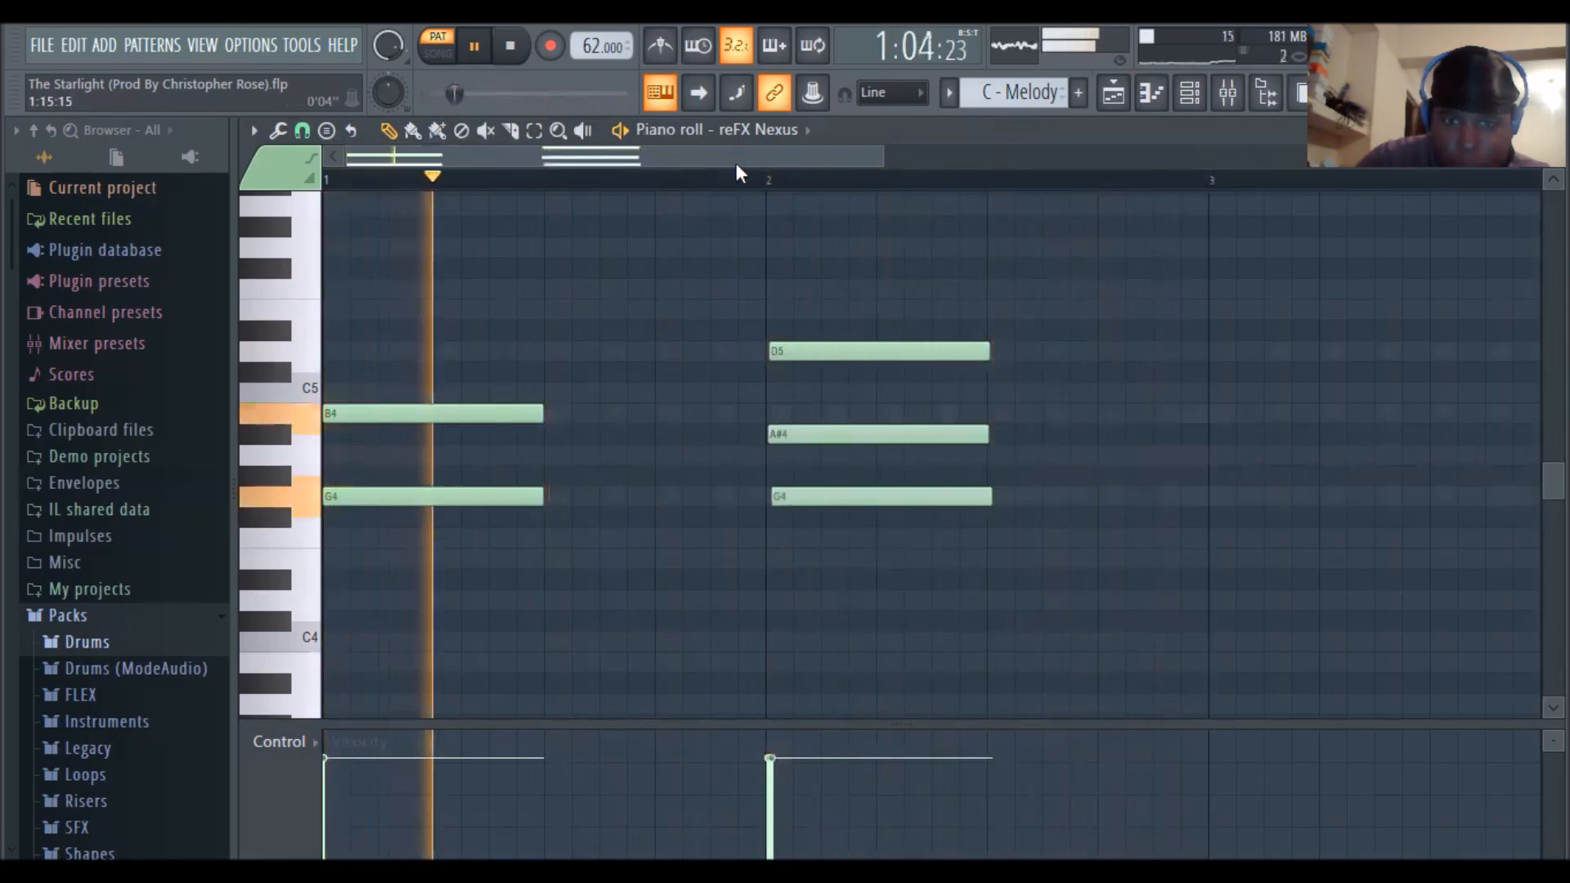
# Stack half-bar C5 and A4 notes at the start of bar 3
pyautogui.hscroll(6, 701, 236)
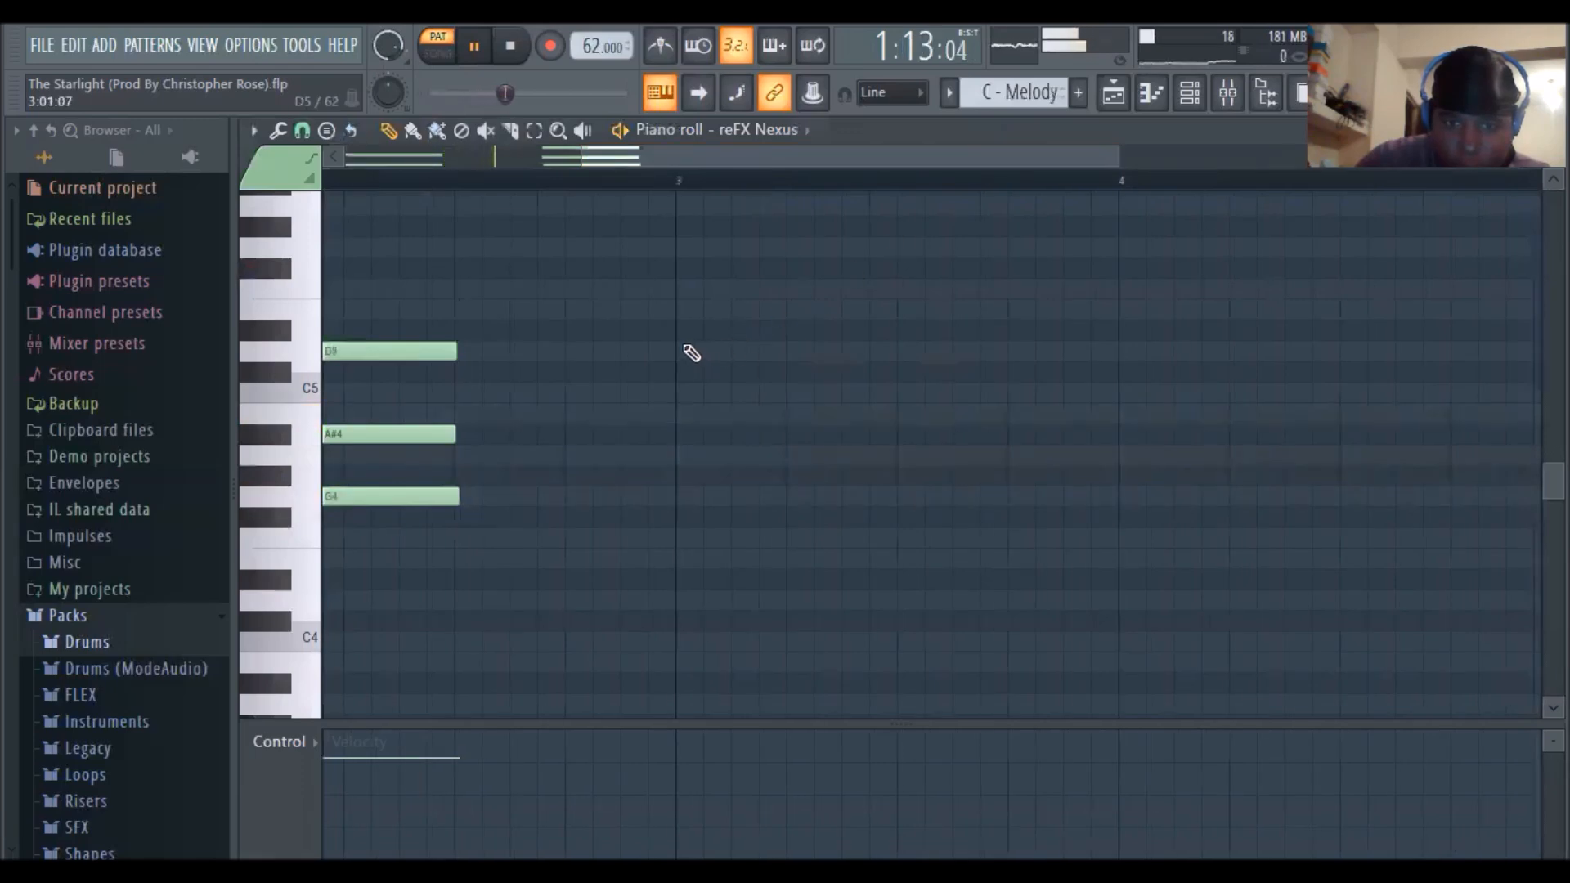
pyautogui.click(682, 396)
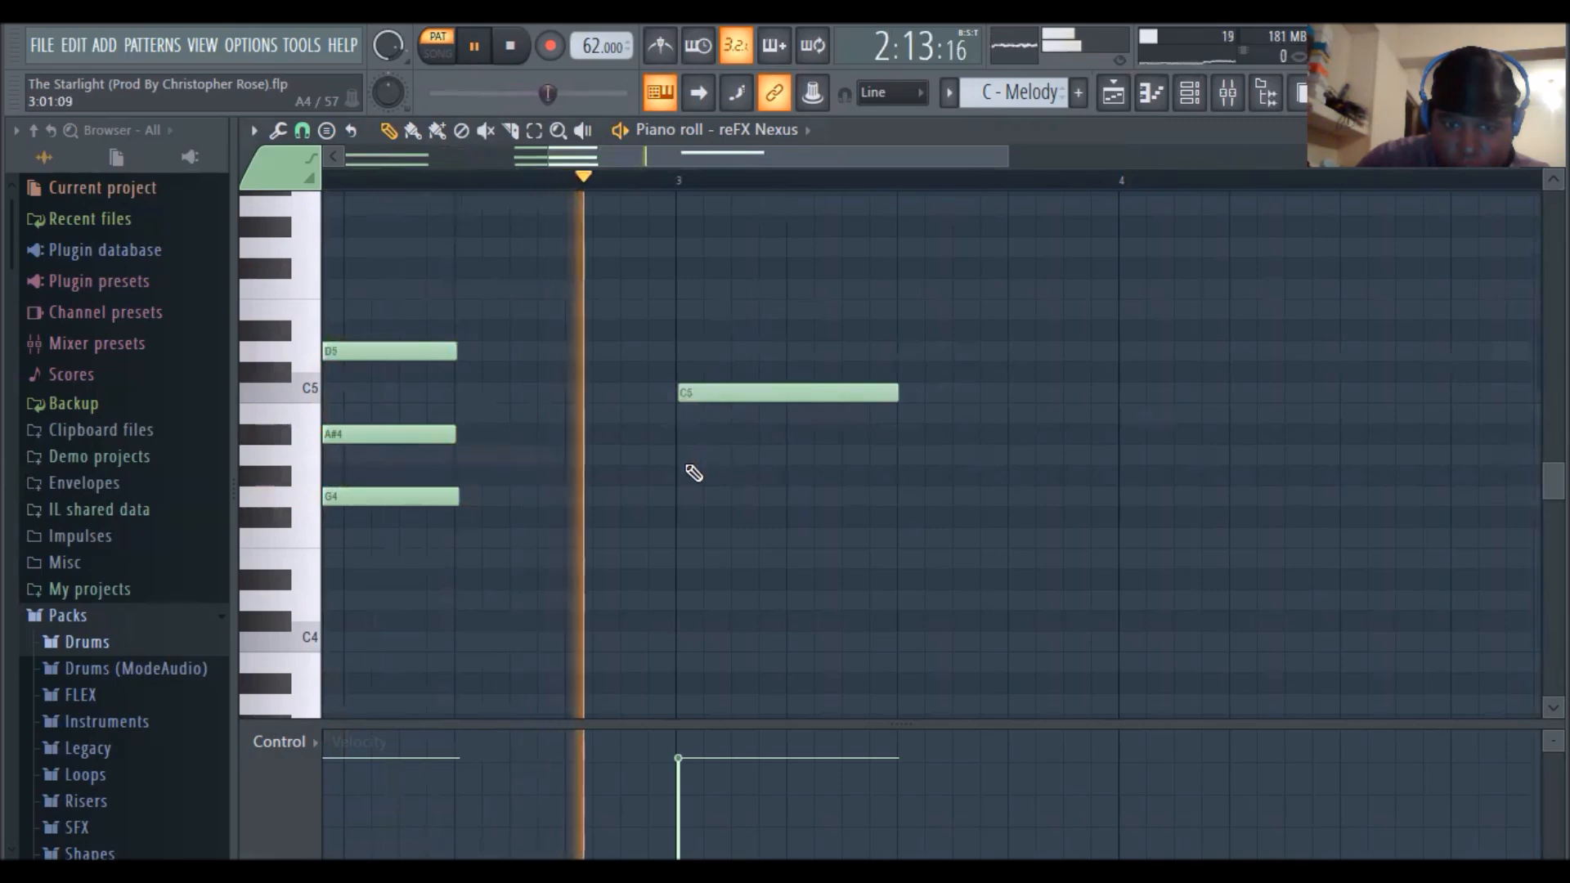
pyautogui.click(682, 456)
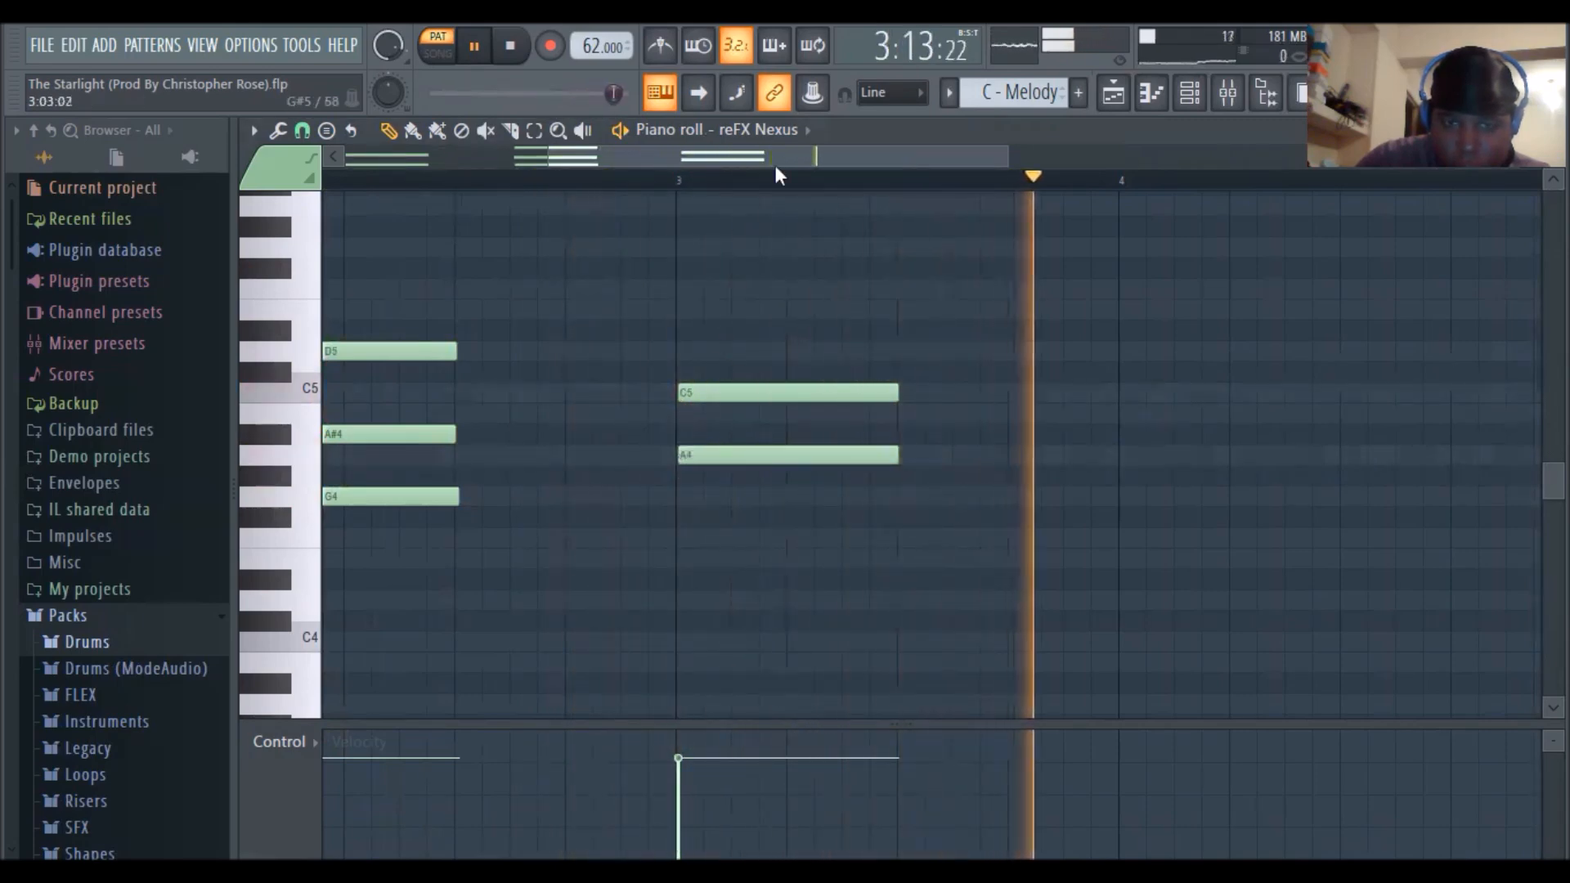
# Place a half-bar chord of E5, C5 and G4 at the start of bar 4, and stop playback
pyautogui.moveTo(813, 157); pyautogui.dragTo(972, 168)
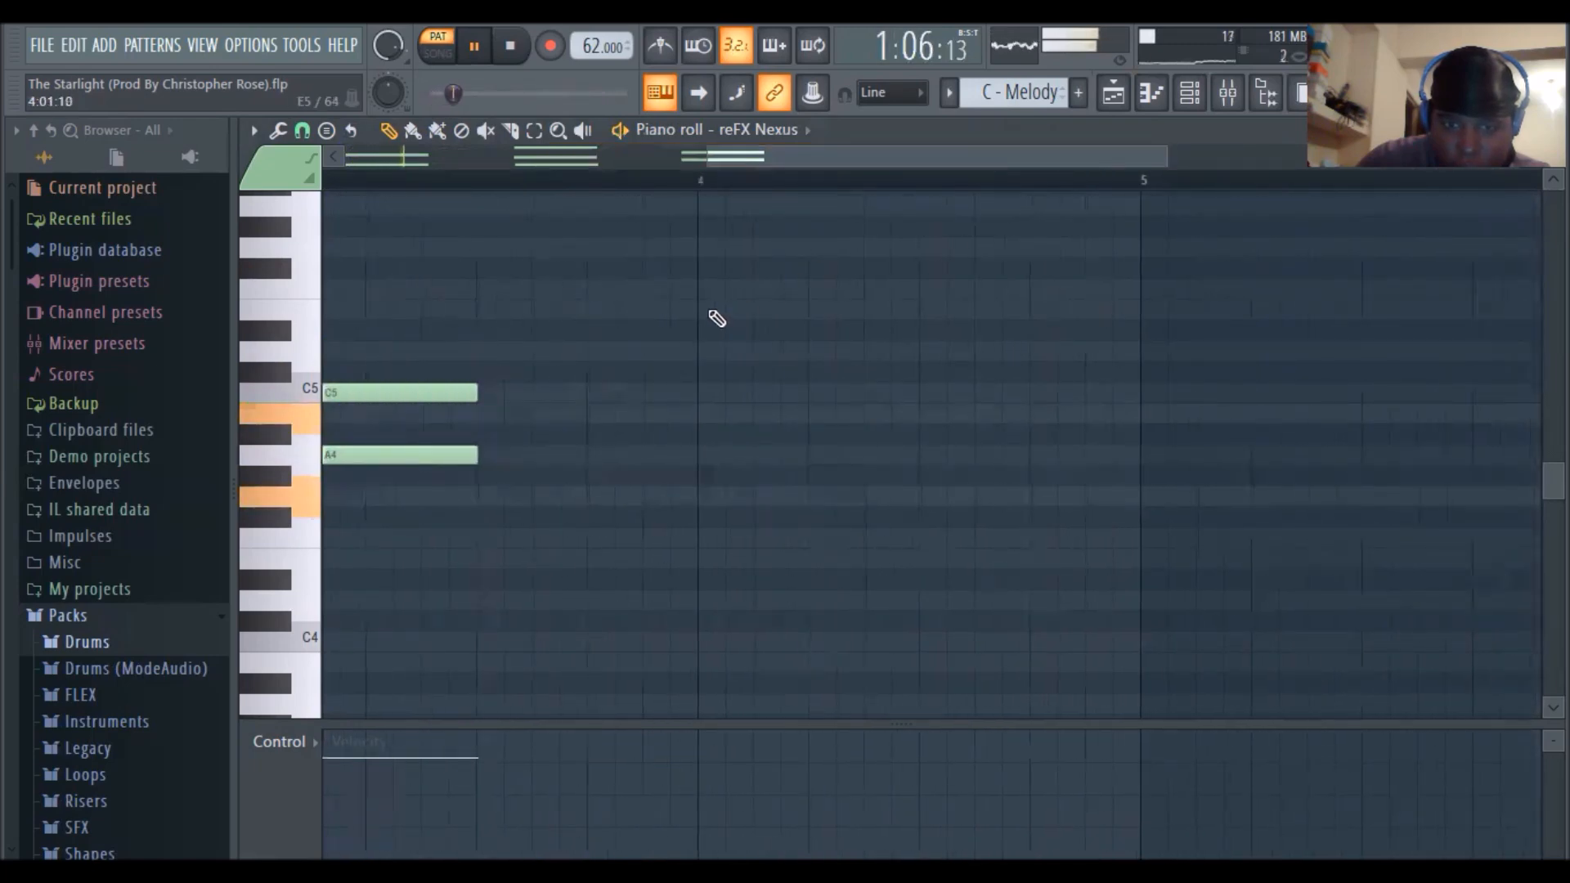
pyautogui.click(703, 307)
pyautogui.moveTo(743, 306); pyautogui.dragTo(739, 302)
pyautogui.click(701, 392)
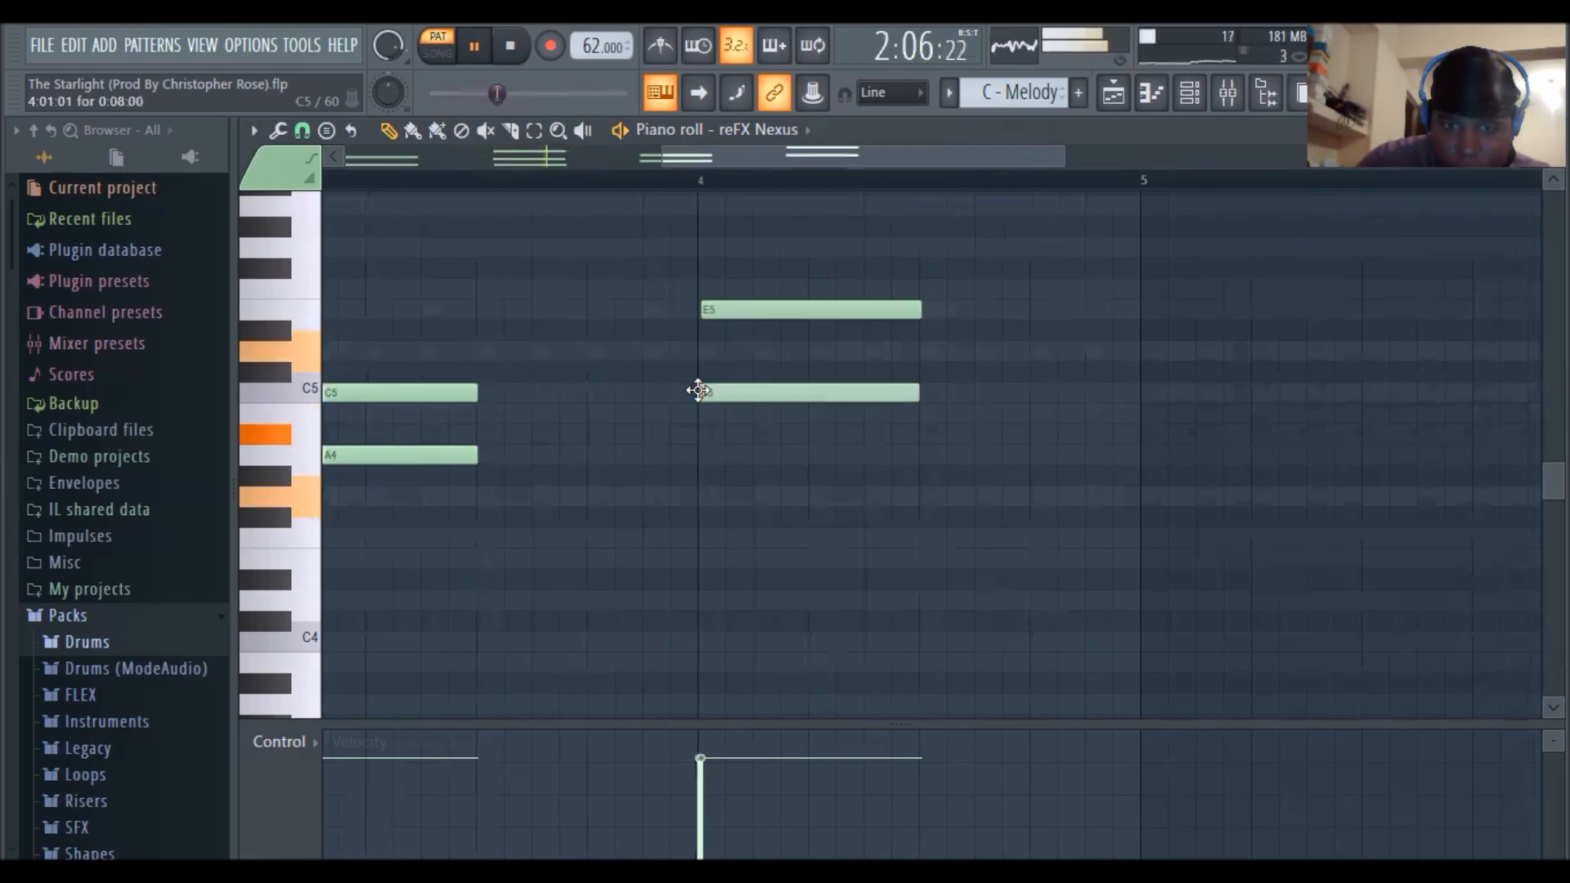
pyautogui.click(700, 496)
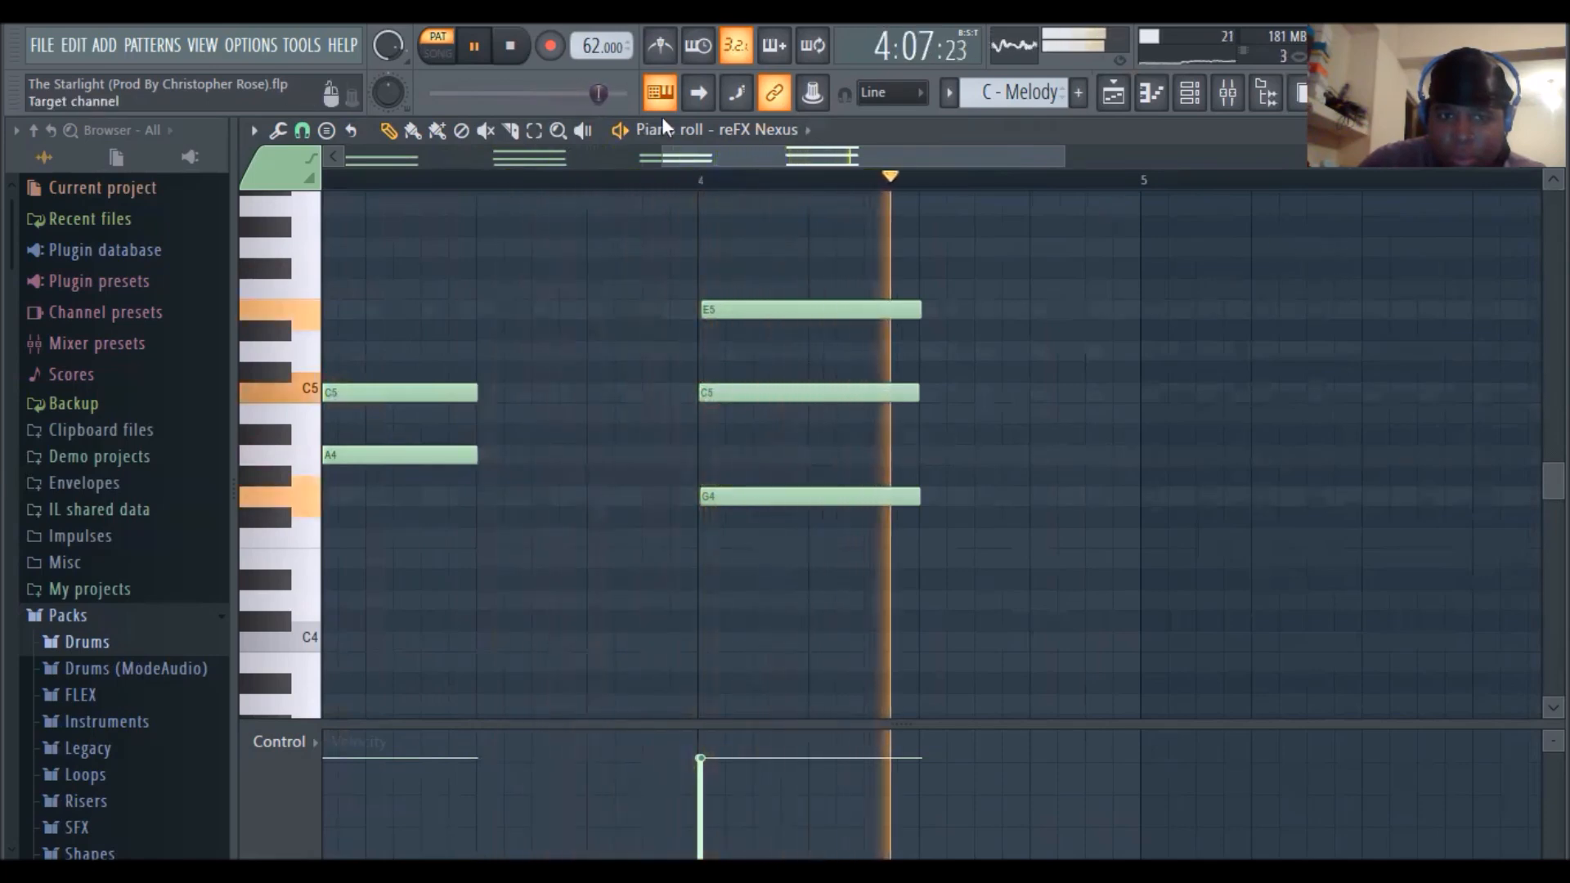
pyautogui.press('space')
# Return to the playlist and place two consecutive C - Melody clips on Track 6, filling bars 26 through 33
pyautogui.click(1187, 95)
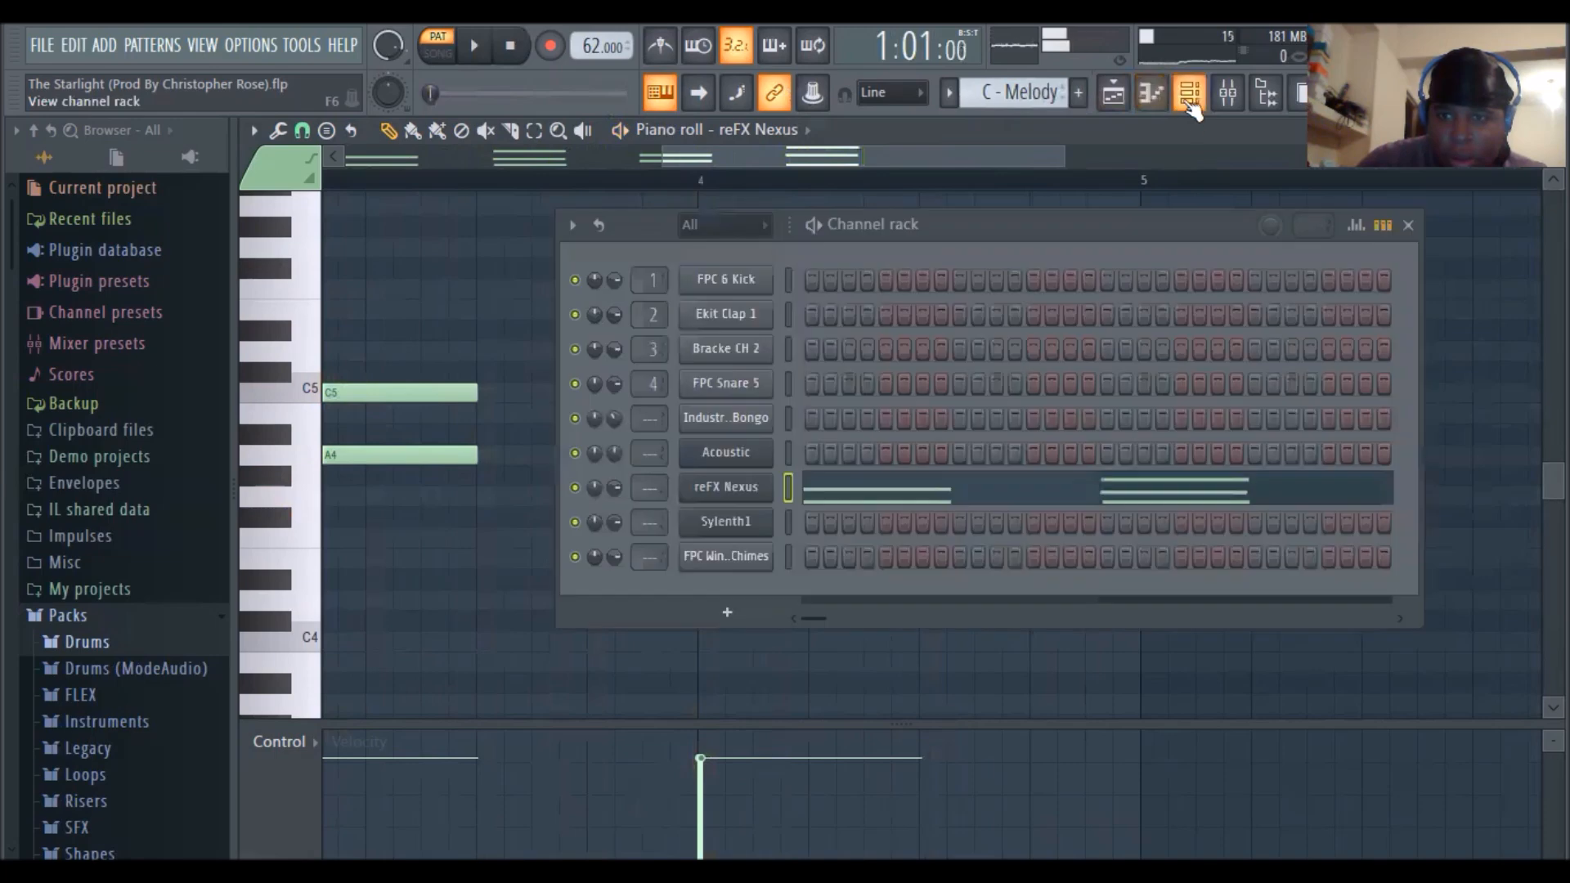
pyautogui.click(1146, 94)
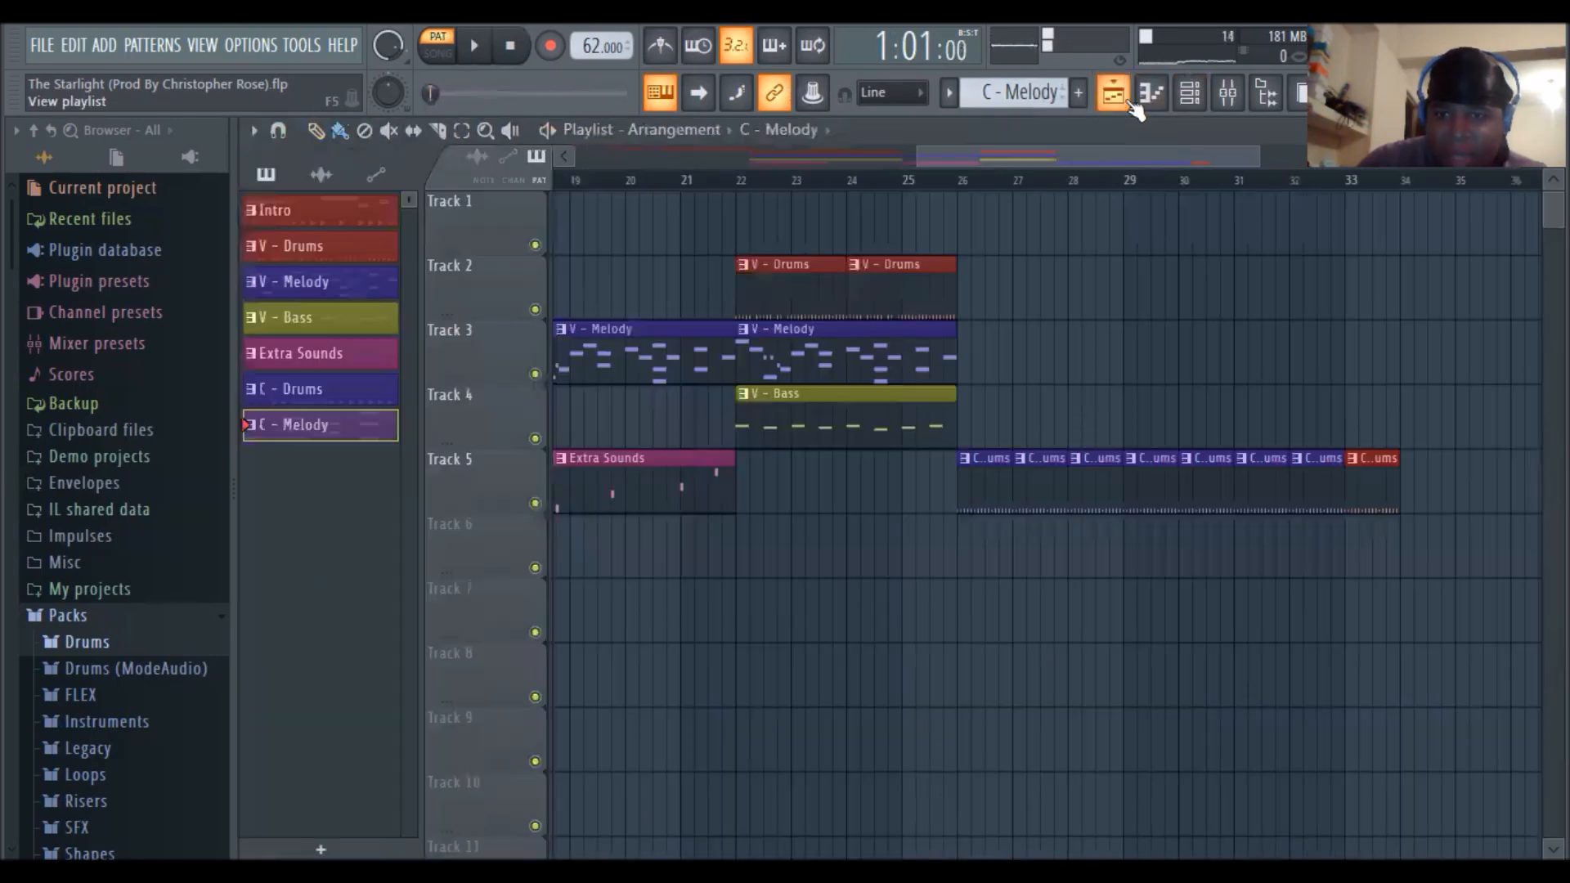
pyautogui.click(969, 562)
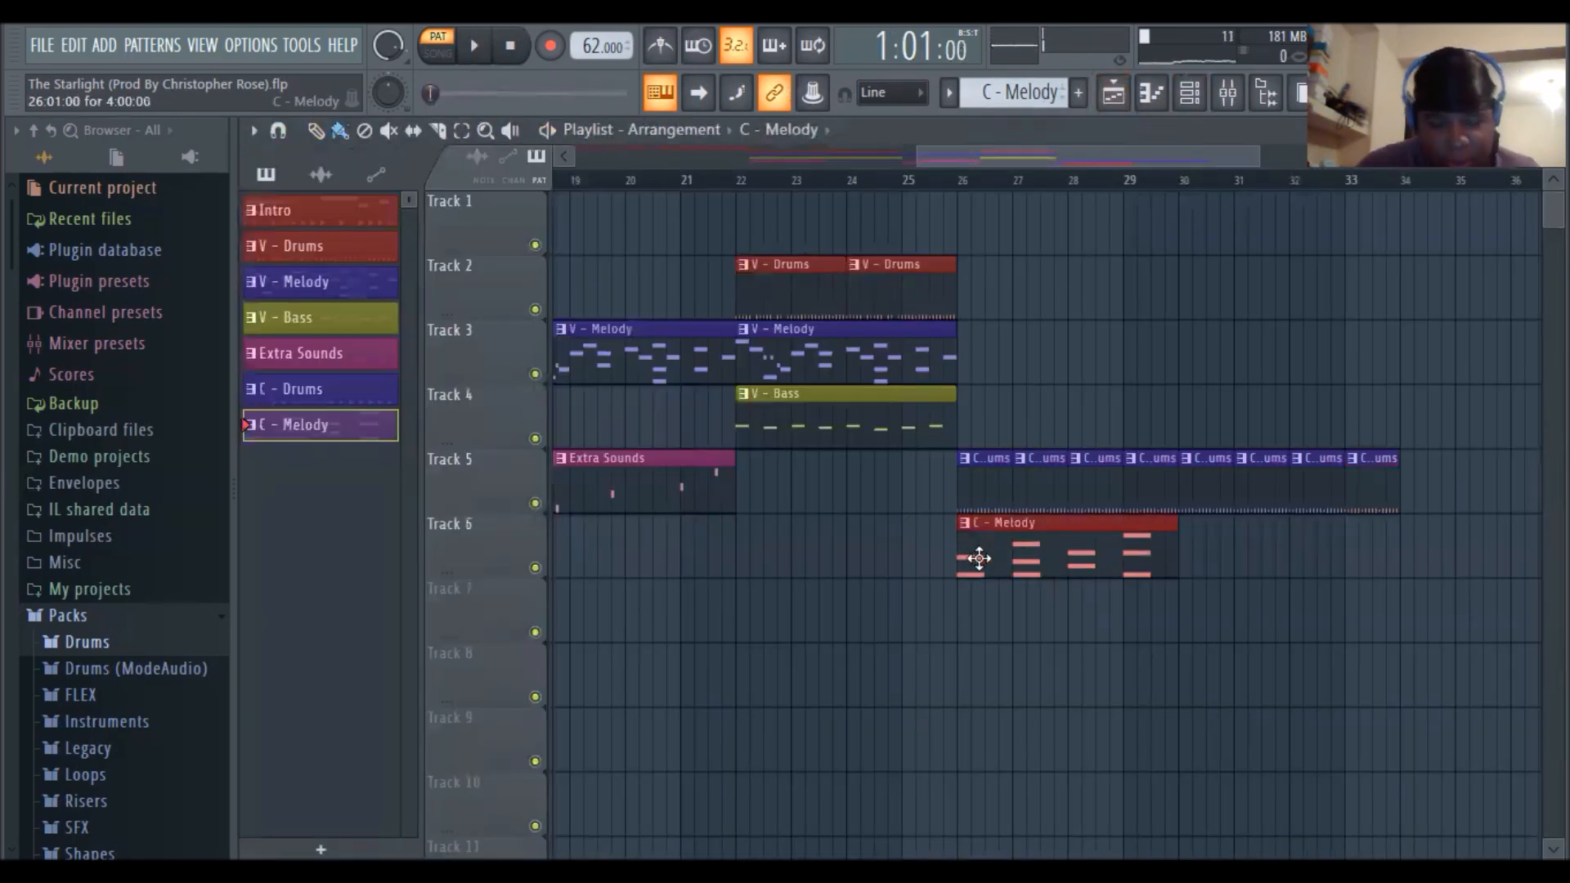
pyautogui.hotkey('ctrl', 'b')
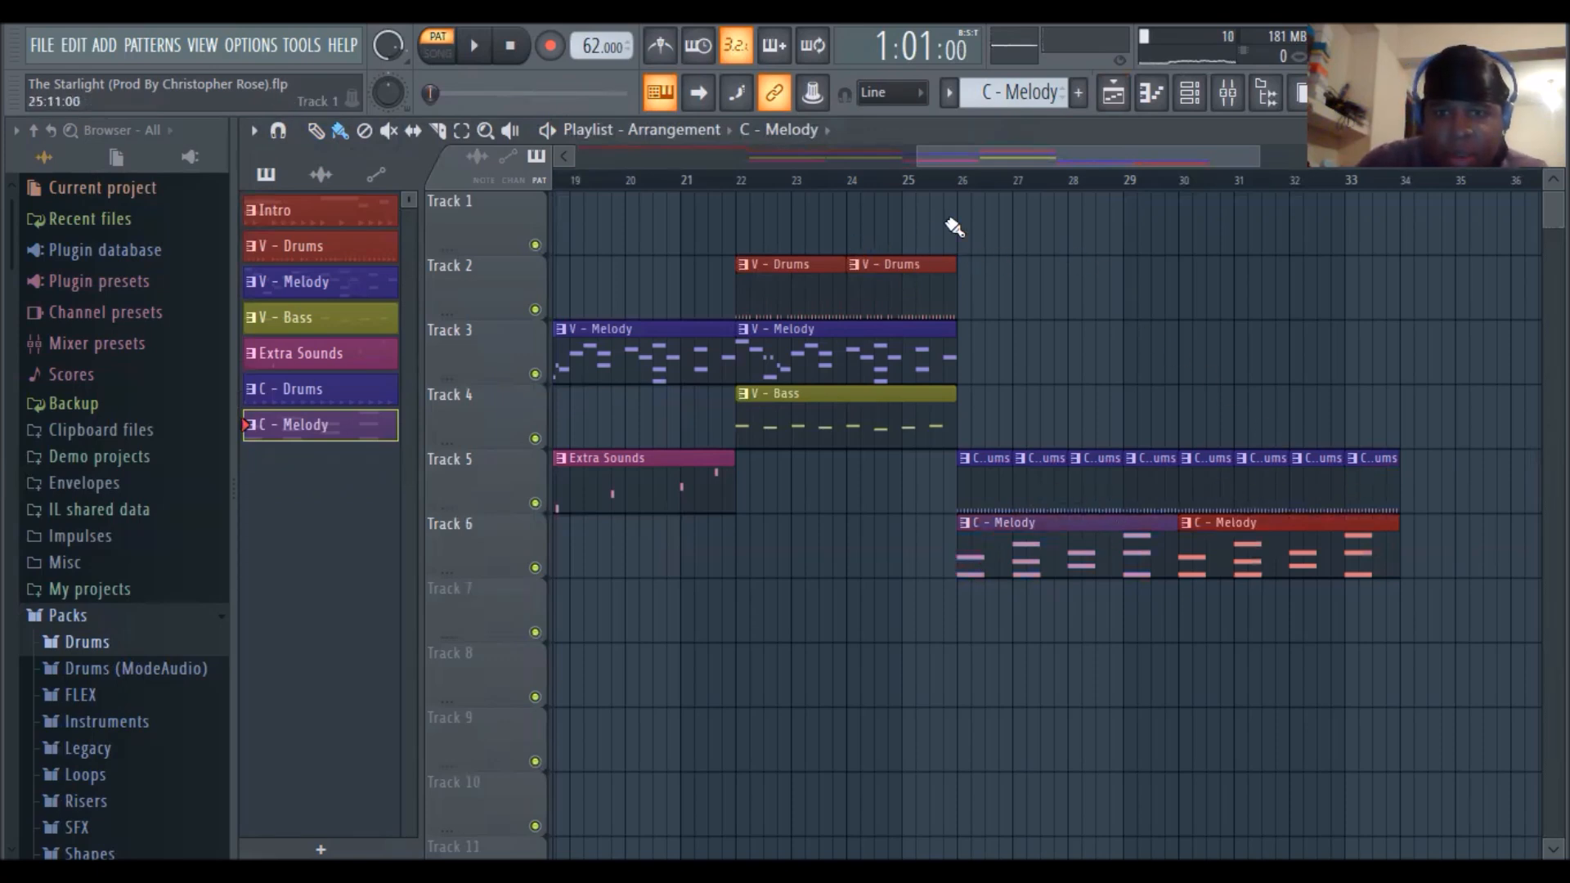
# Create a new blue pattern named C - Bass
pyautogui.click(1078, 93)
pyautogui.write('C')
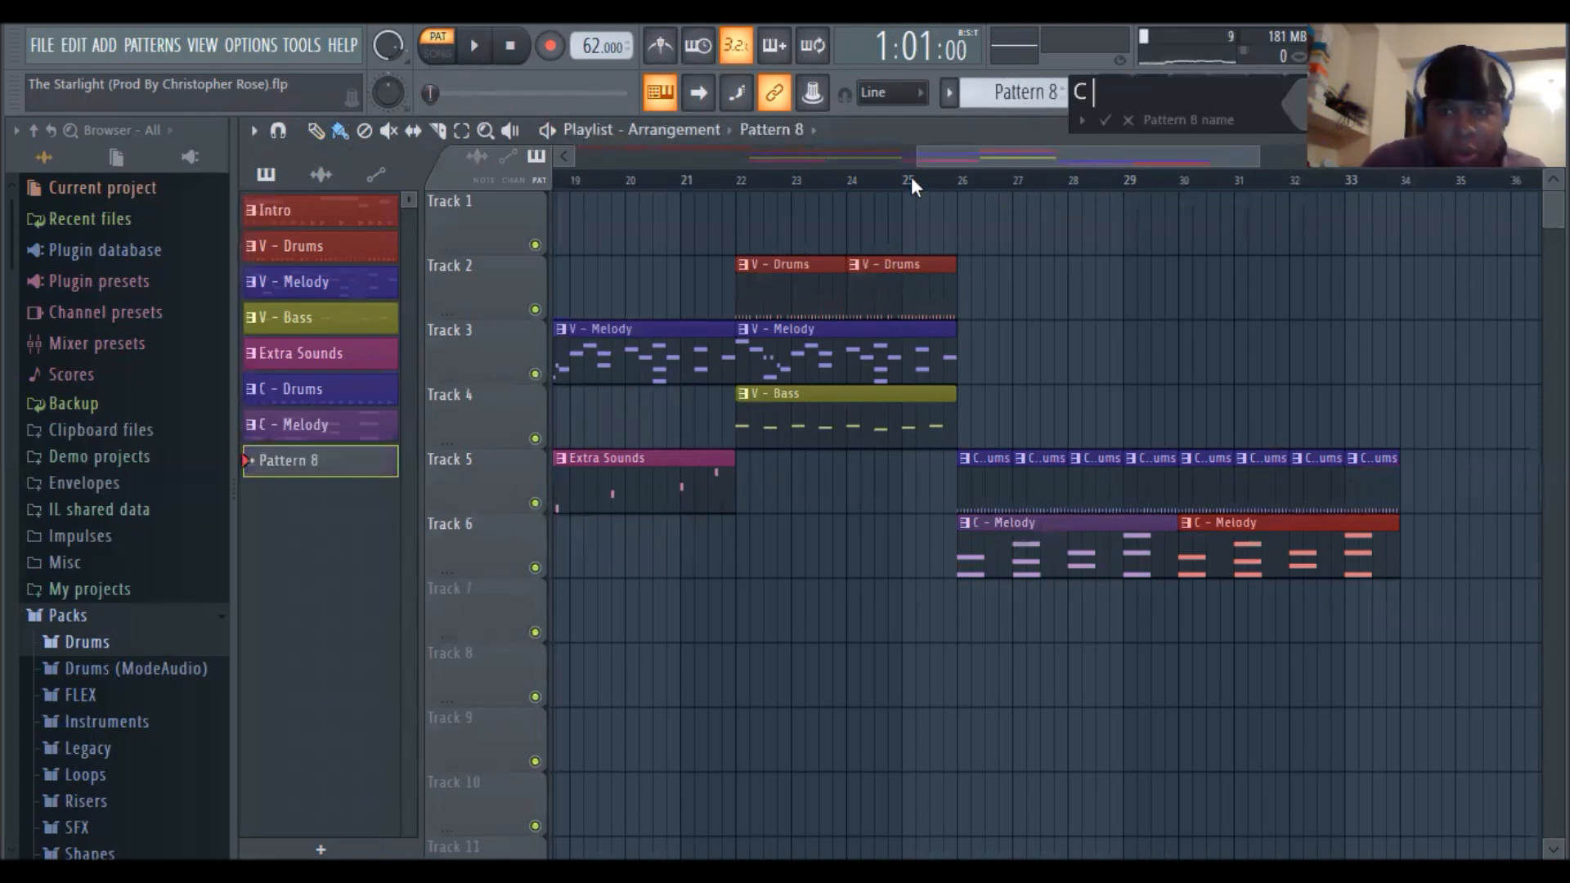
pyautogui.write(' - Bass')
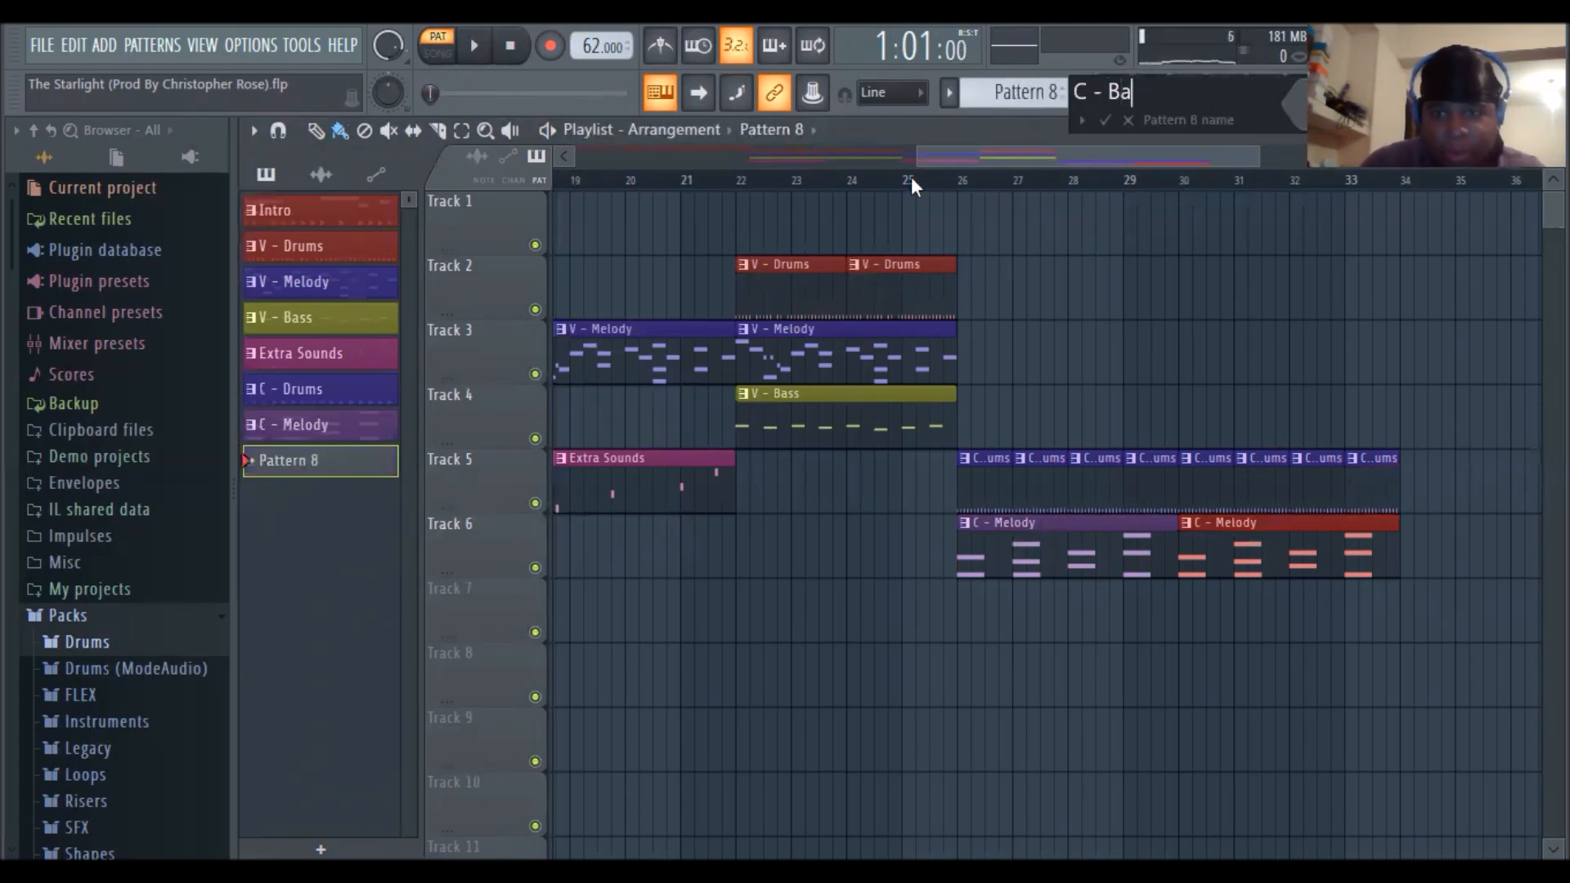
pyautogui.click(1289, 131)
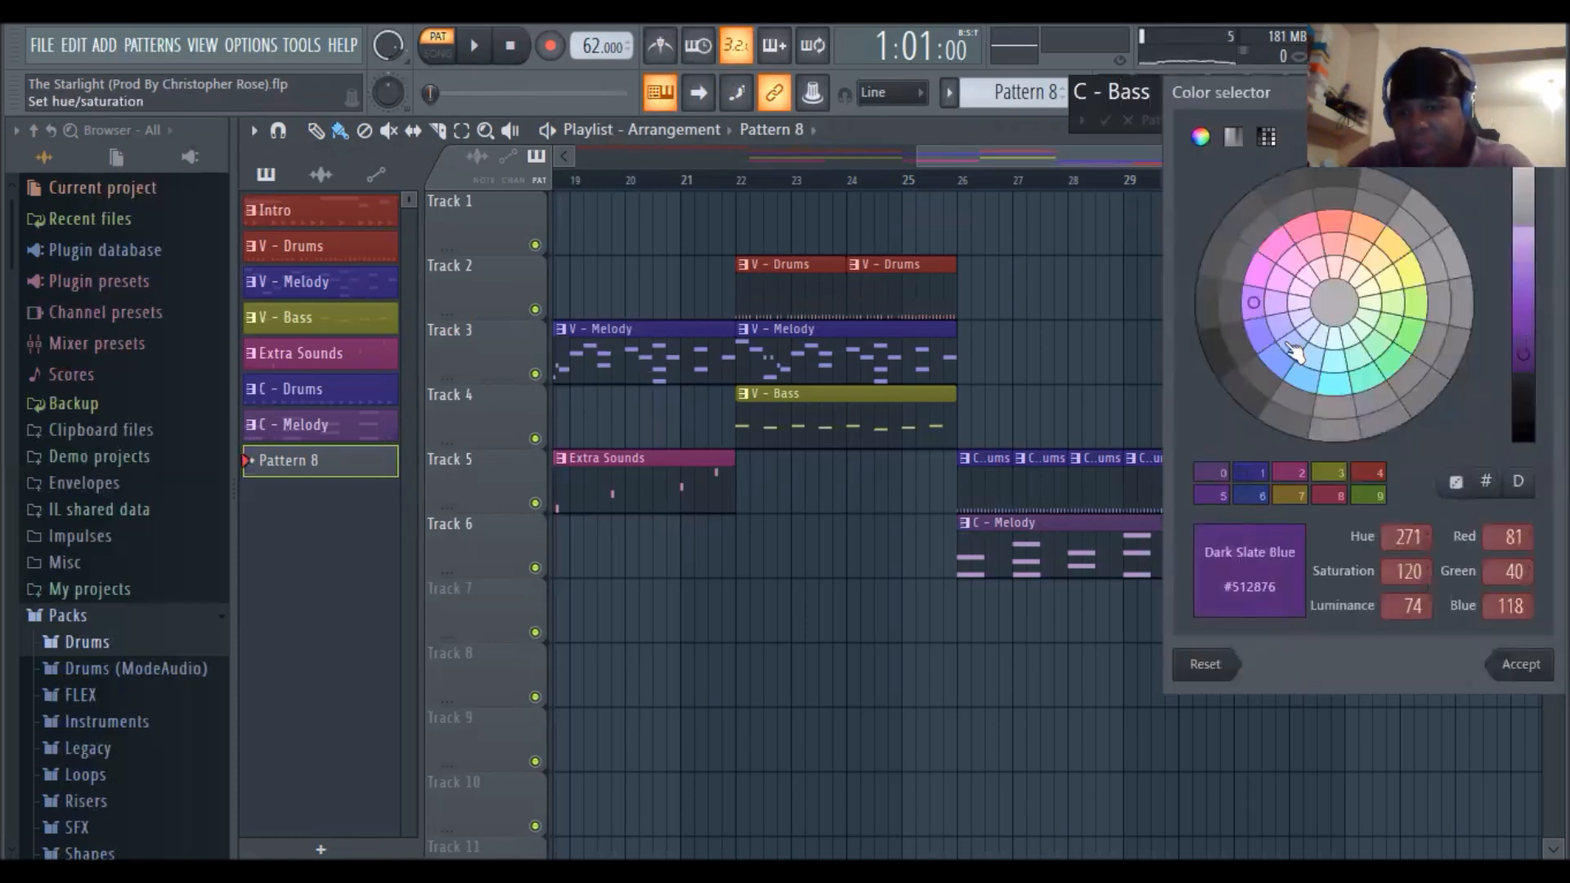
pyautogui.click(1292, 349)
pyautogui.press('Return')
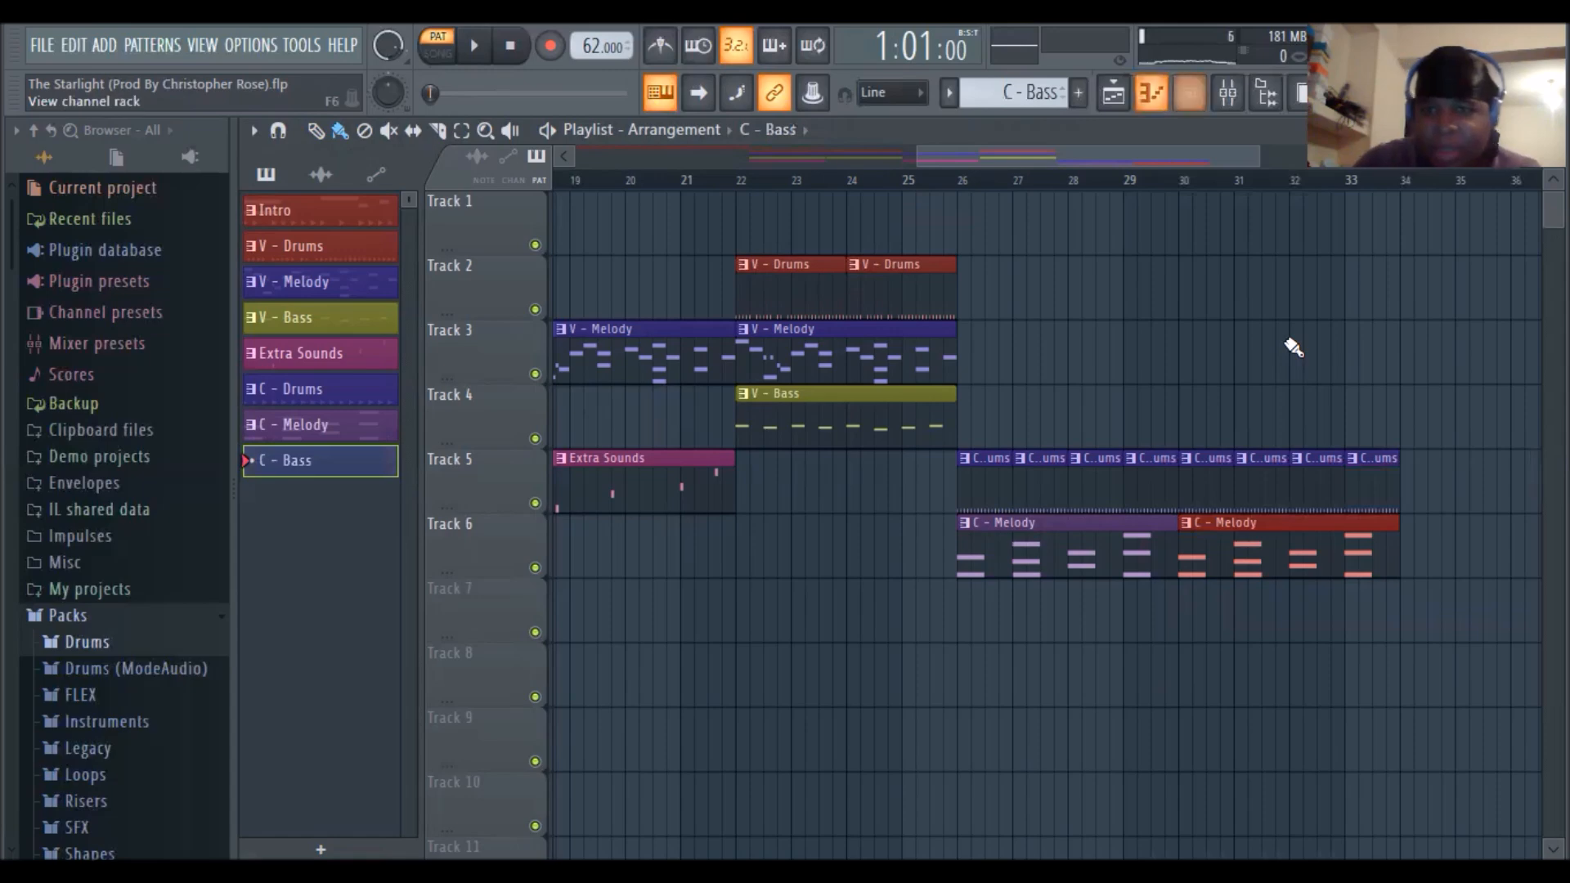
# In the Acoustic channel's piano roll of C - Bass, place an A4 note at bar 1 and shorten it to about a quarter bar
pyautogui.press('F6')
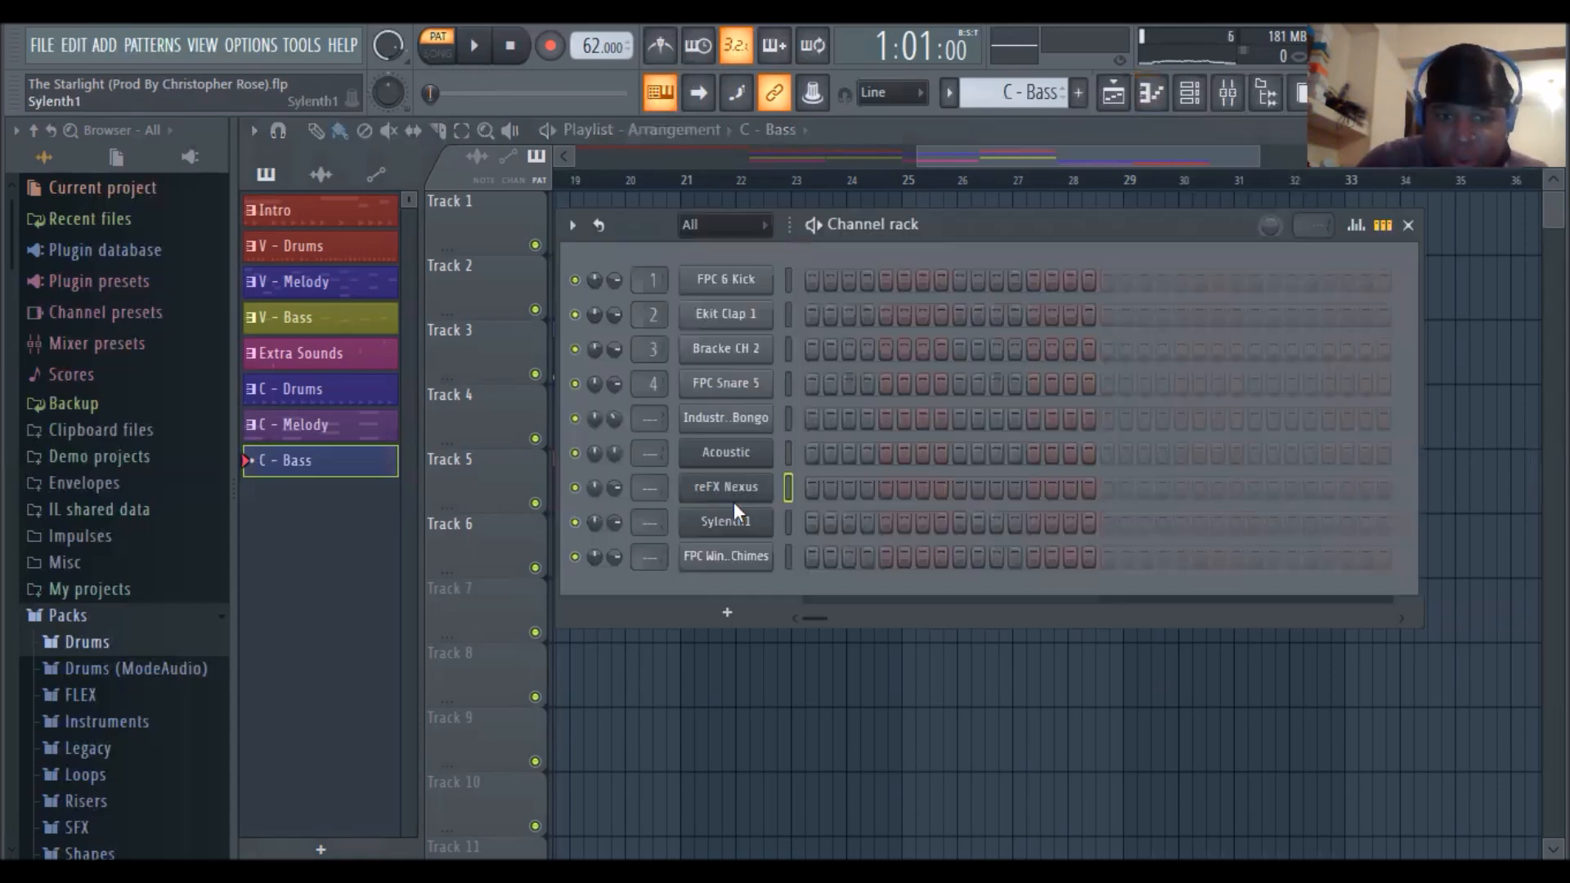
pyautogui.rightClick(761, 449)
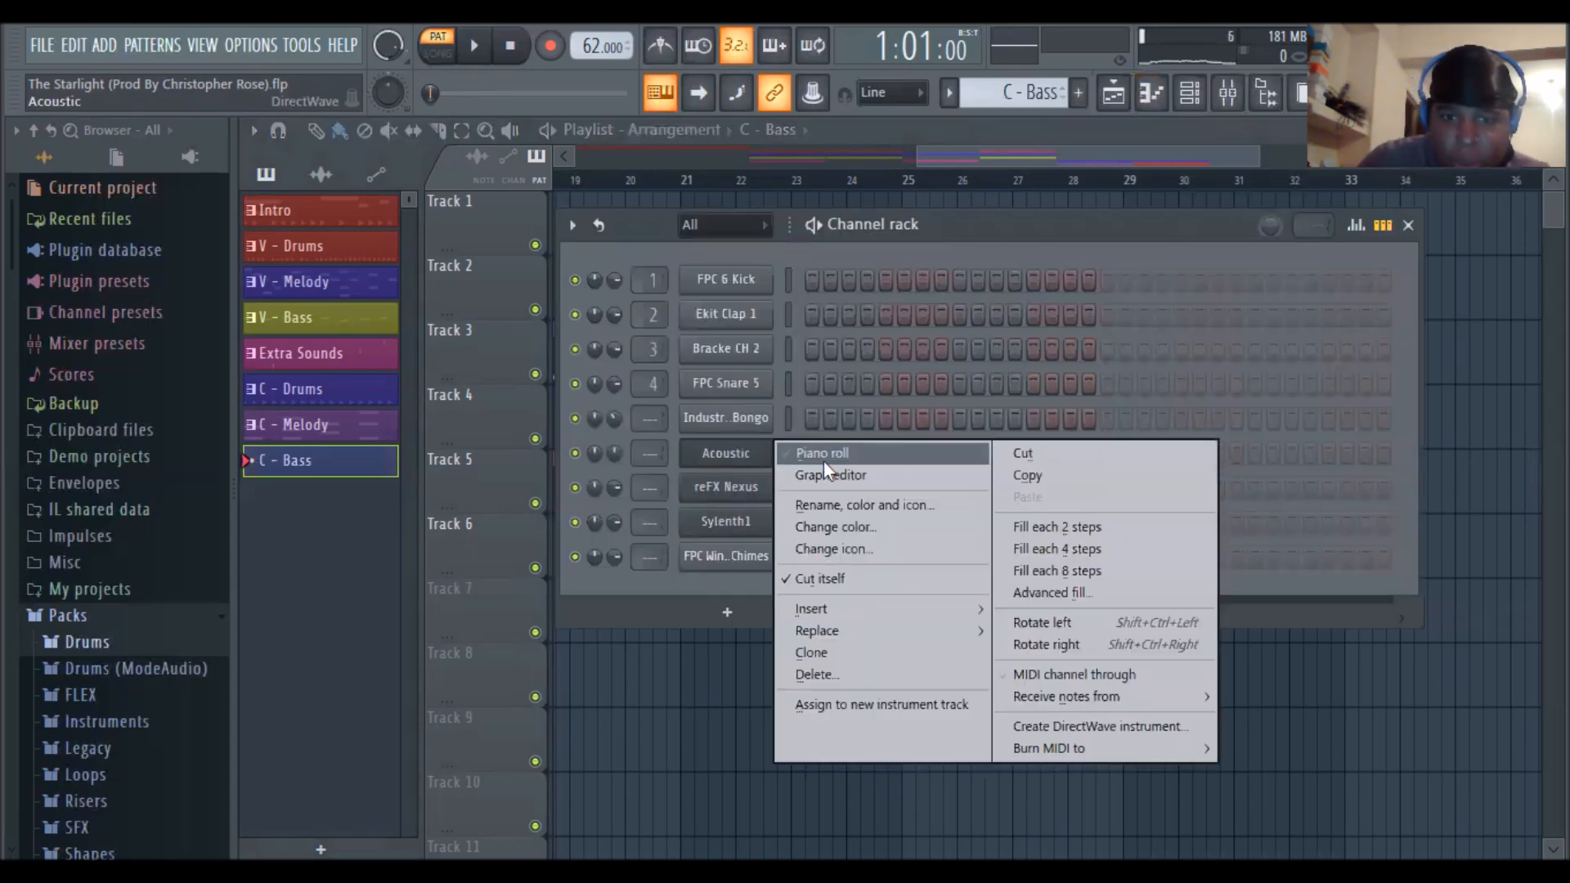
pyautogui.click(826, 460)
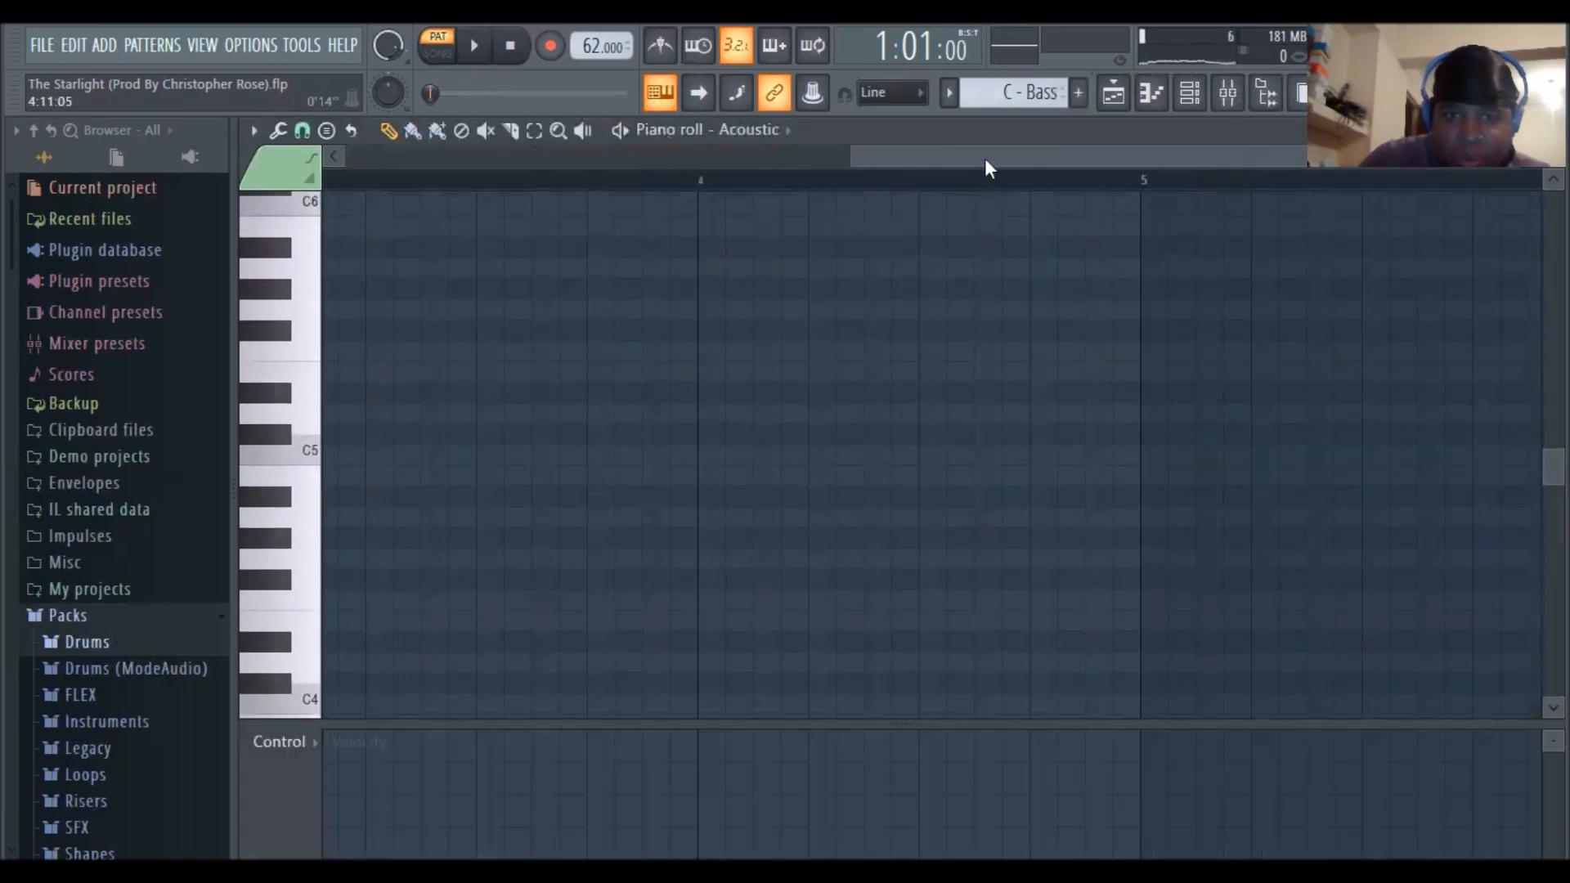
pyautogui.scroll(-3, 278, 245)
pyautogui.click(364, 393)
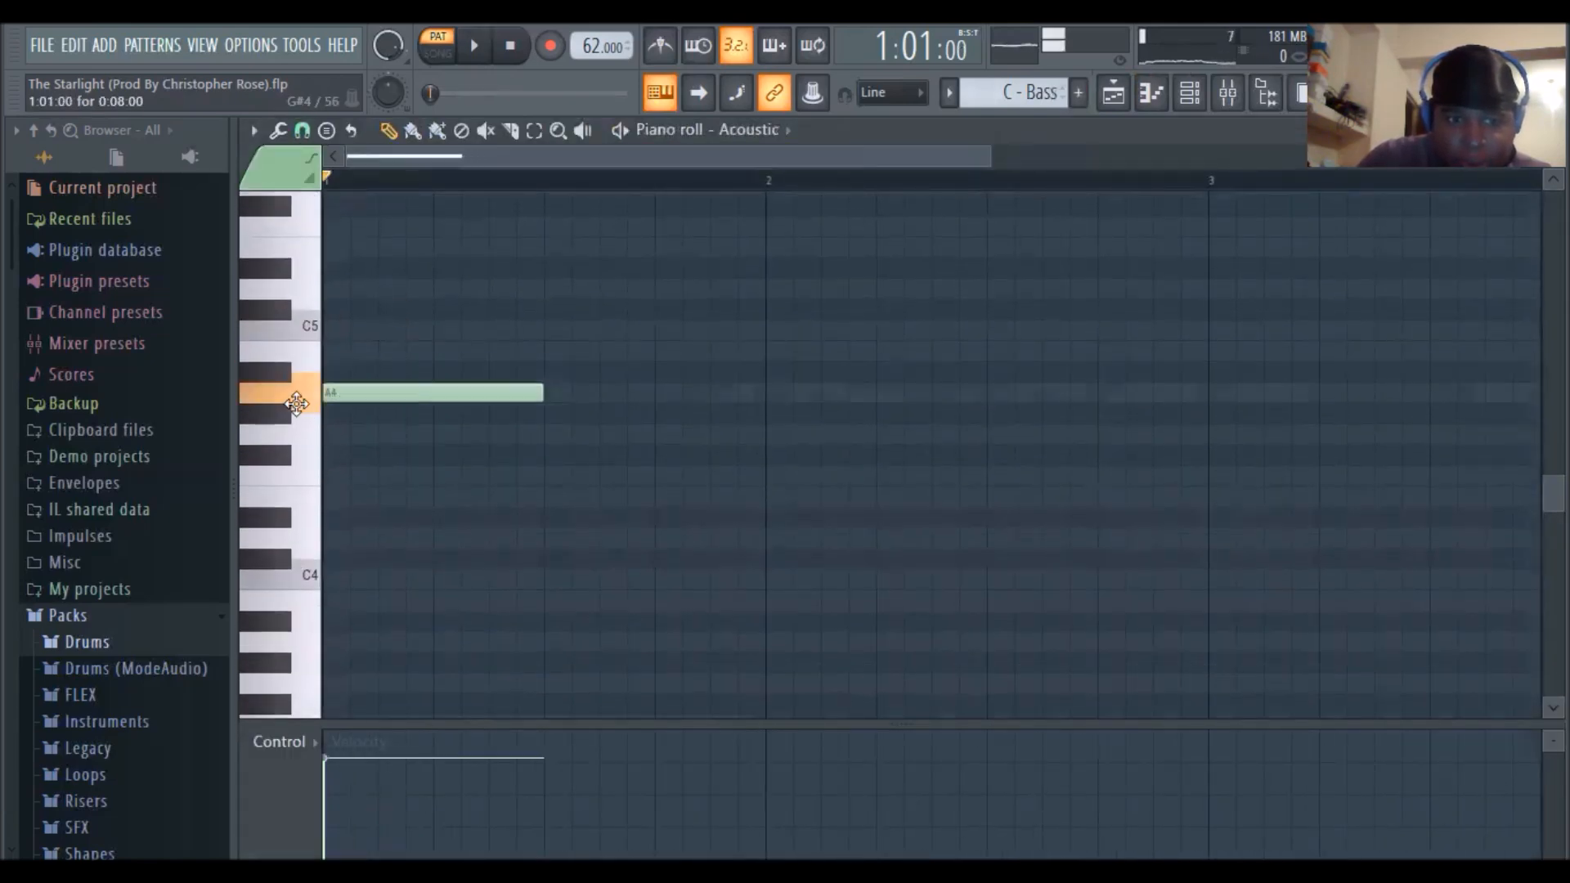
pyautogui.moveTo(532, 391); pyautogui.dragTo(414, 394)
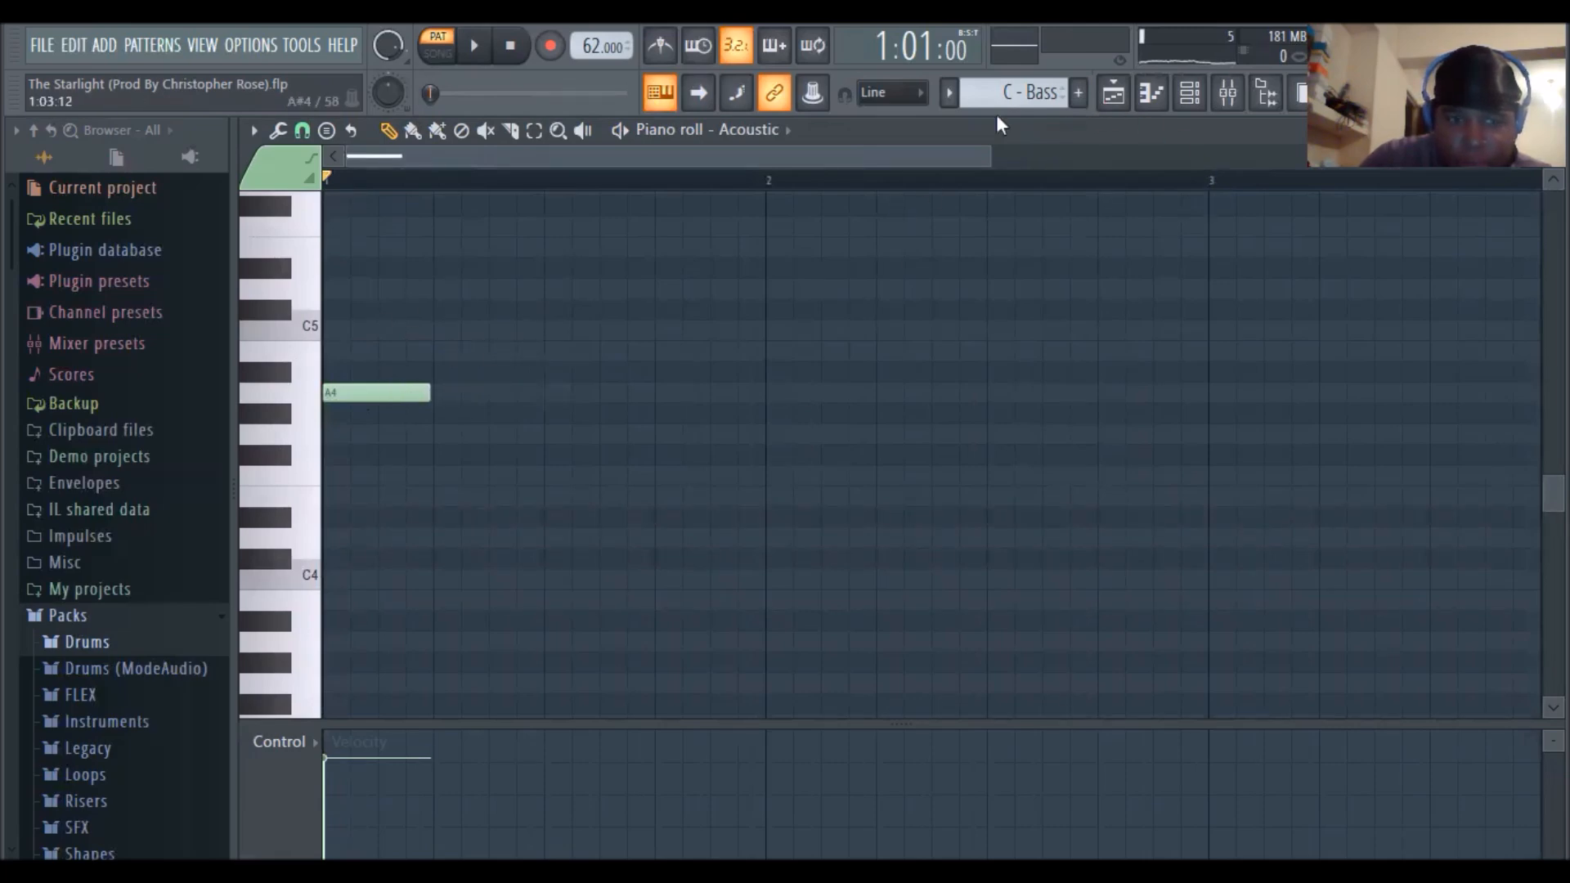
# Switch to the C - Melody pattern and open the Acoustic channel's piano roll
pyautogui.scroll(2, 1014, 93)
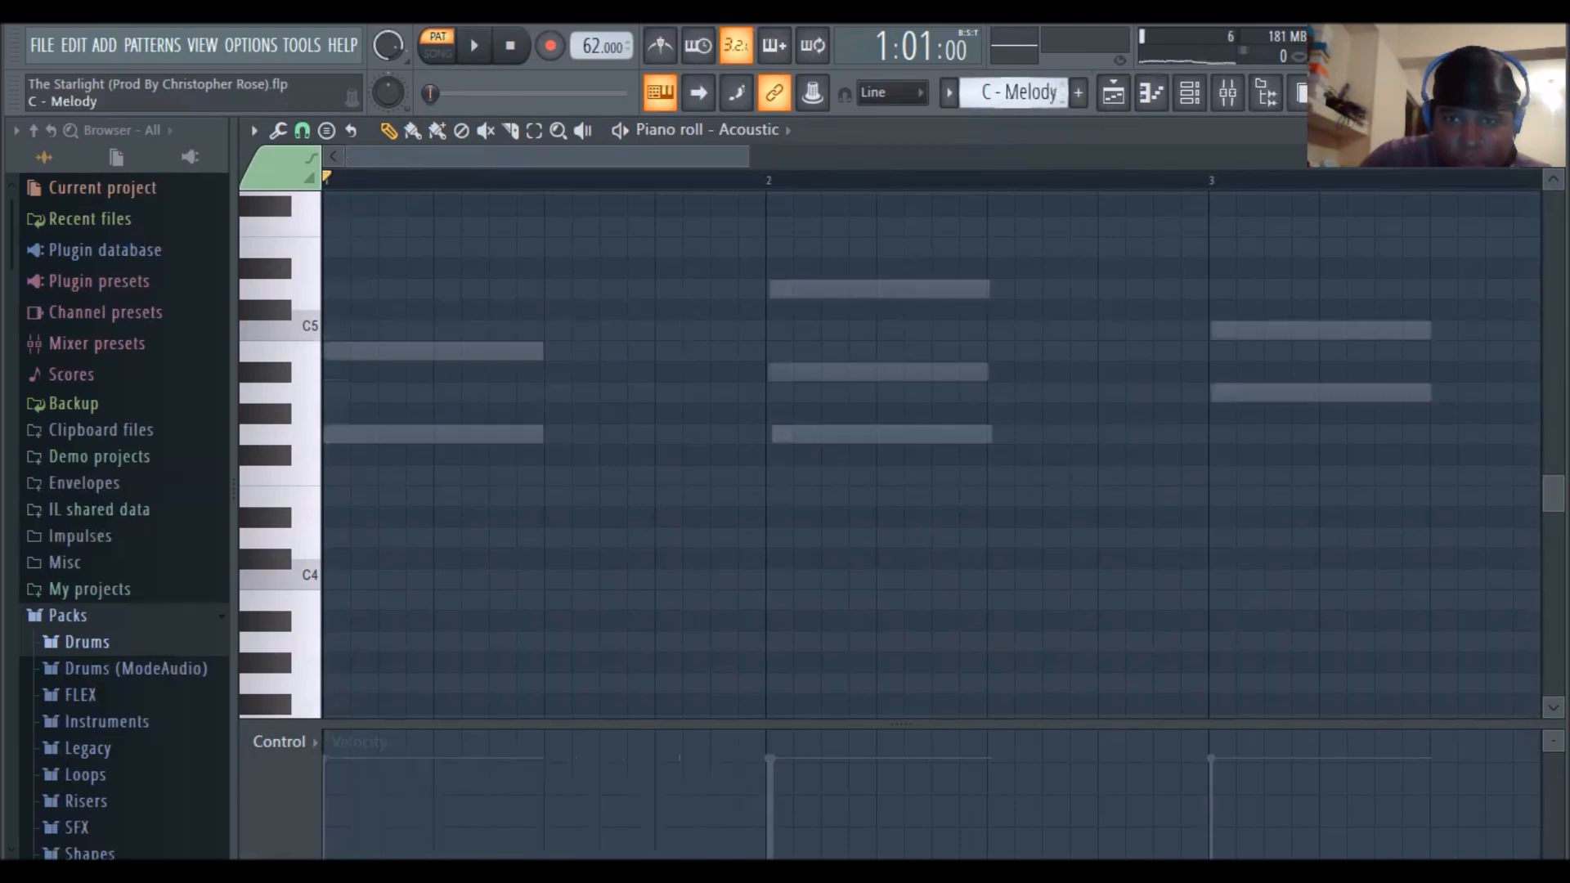
pyautogui.click(1190, 93)
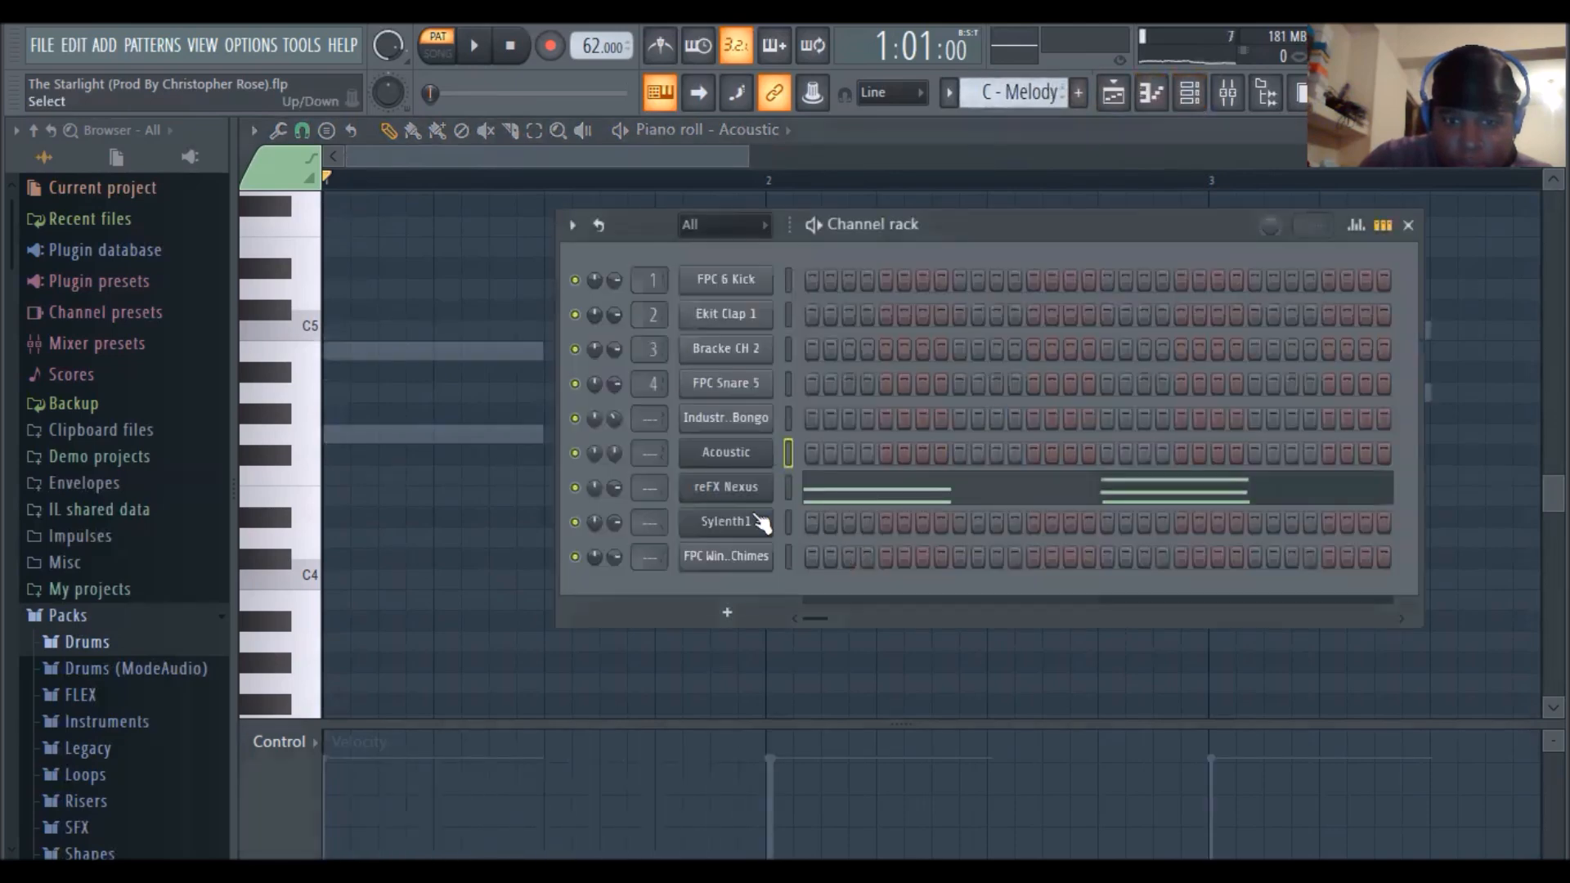
pyautogui.rightClick(762, 450)
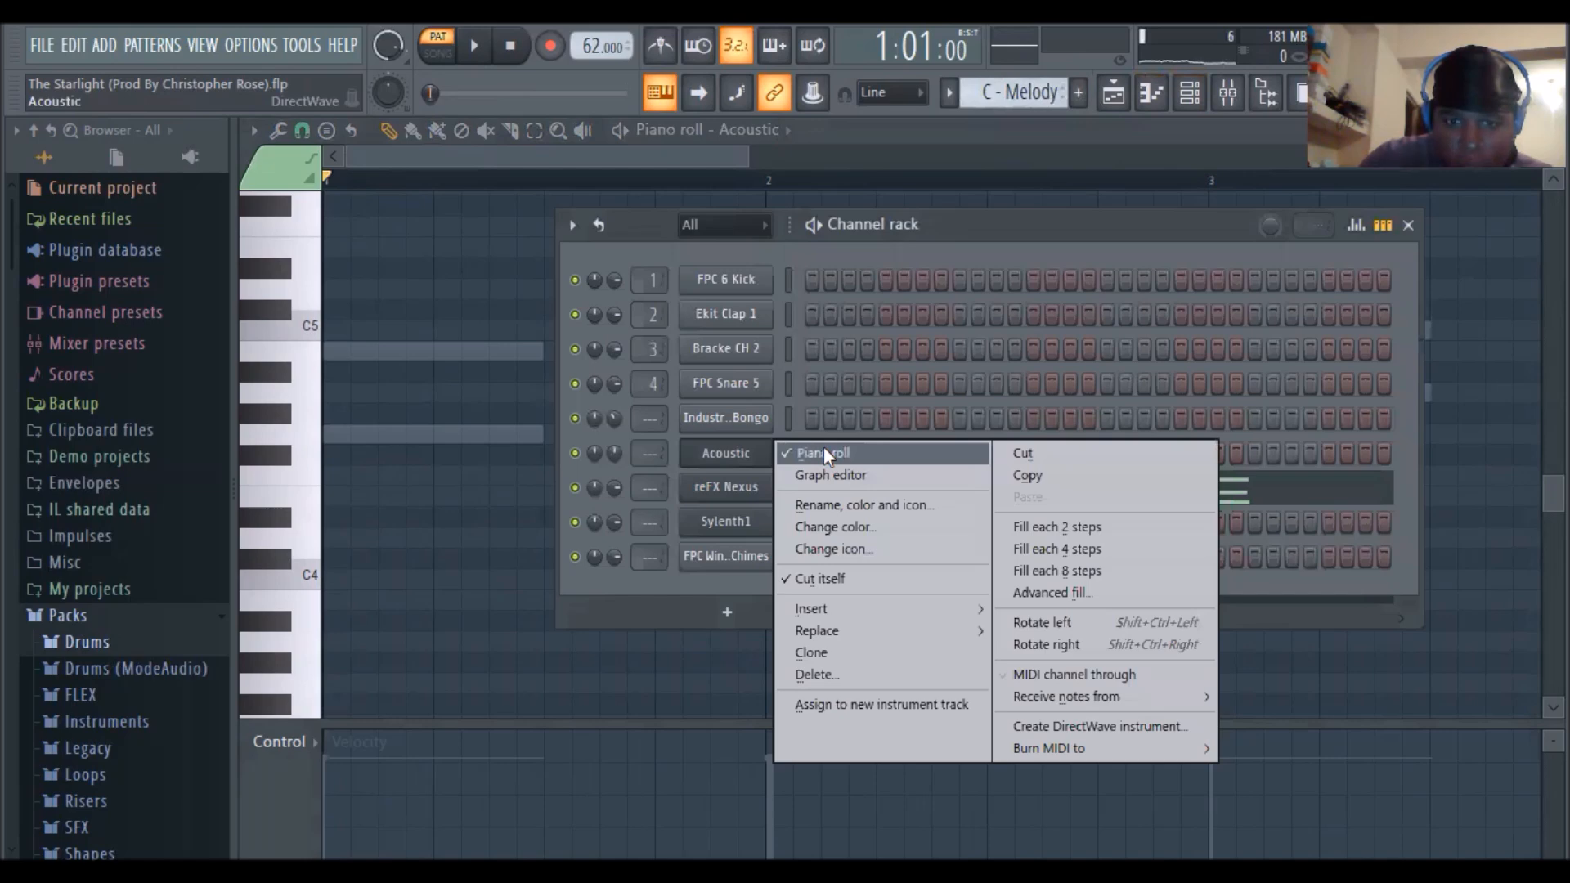
pyautogui.click(822, 450)
pyautogui.rightClick(731, 453)
pyautogui.click(818, 454)
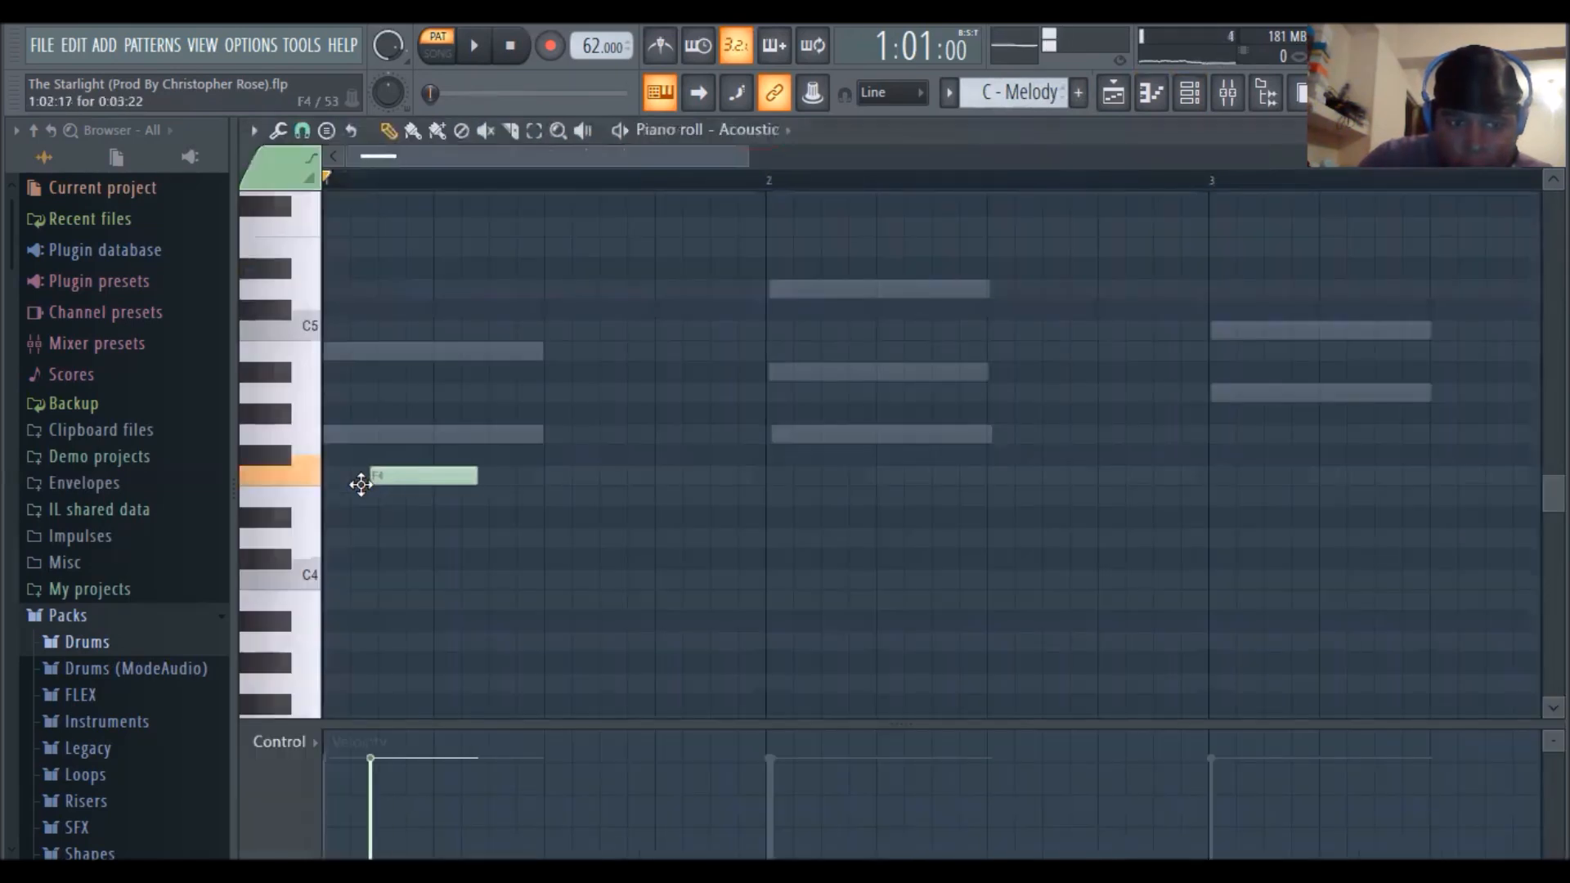
# Place quarter-bar Acoustic notes in bars 1 and 2, with E4 at each bar's start and F4 at its midpoint
pyautogui.click(552, 476)
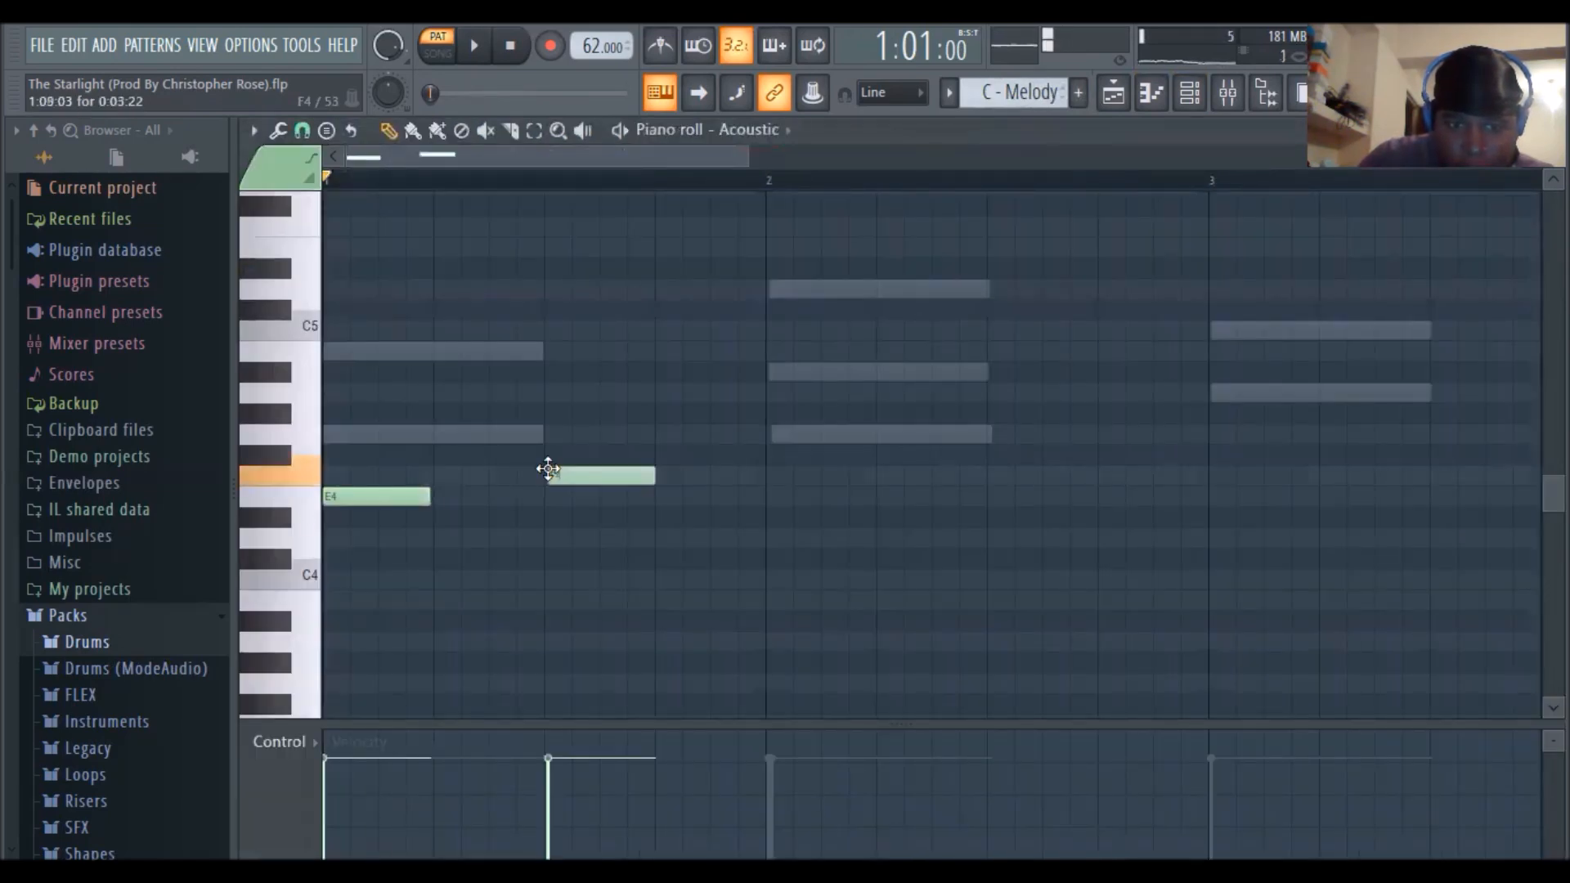
pyautogui.click(770, 496)
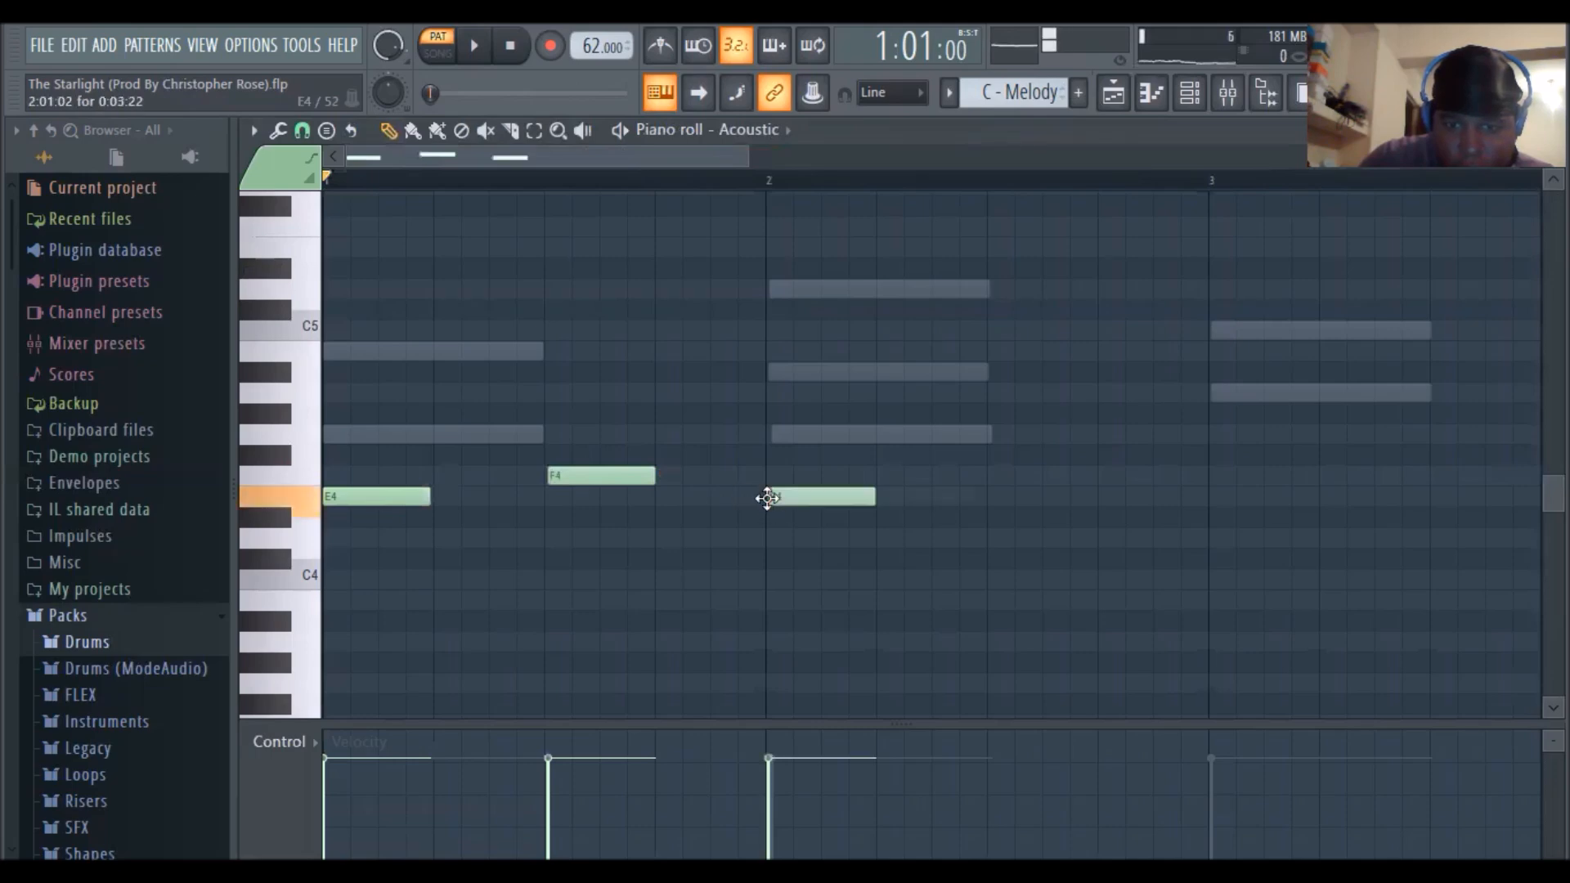
pyautogui.click(995, 476)
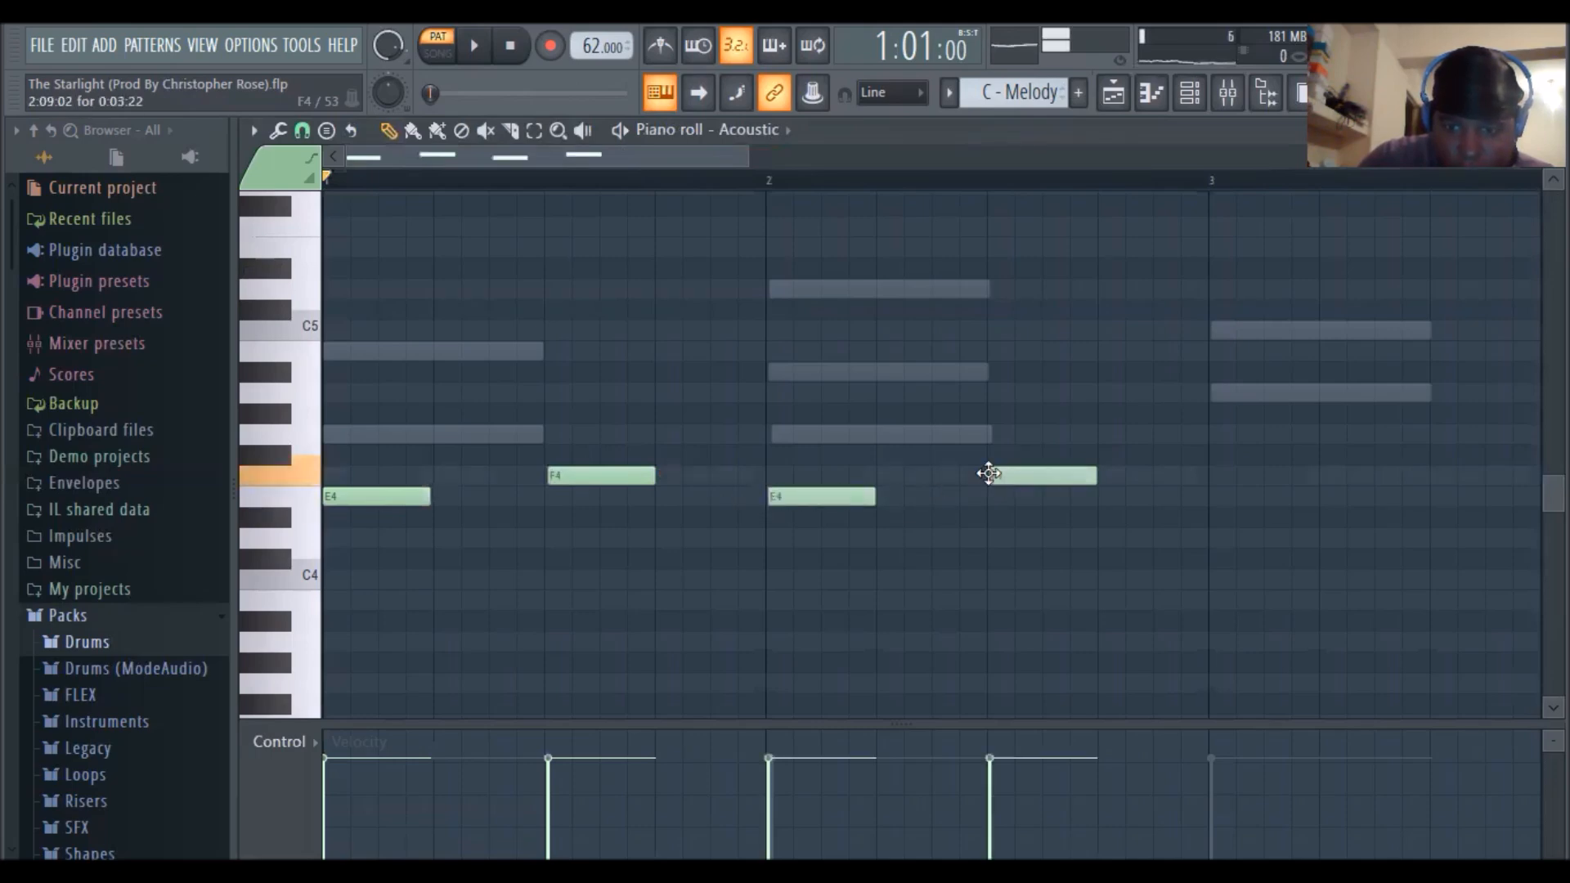
# Place quarter-bar Acoustic notes E4 and F#4 in bar 3 and F4 and G4 in bar 4, and play the pattern
pyautogui.moveTo(728, 164); pyautogui.dragTo(924, 203)
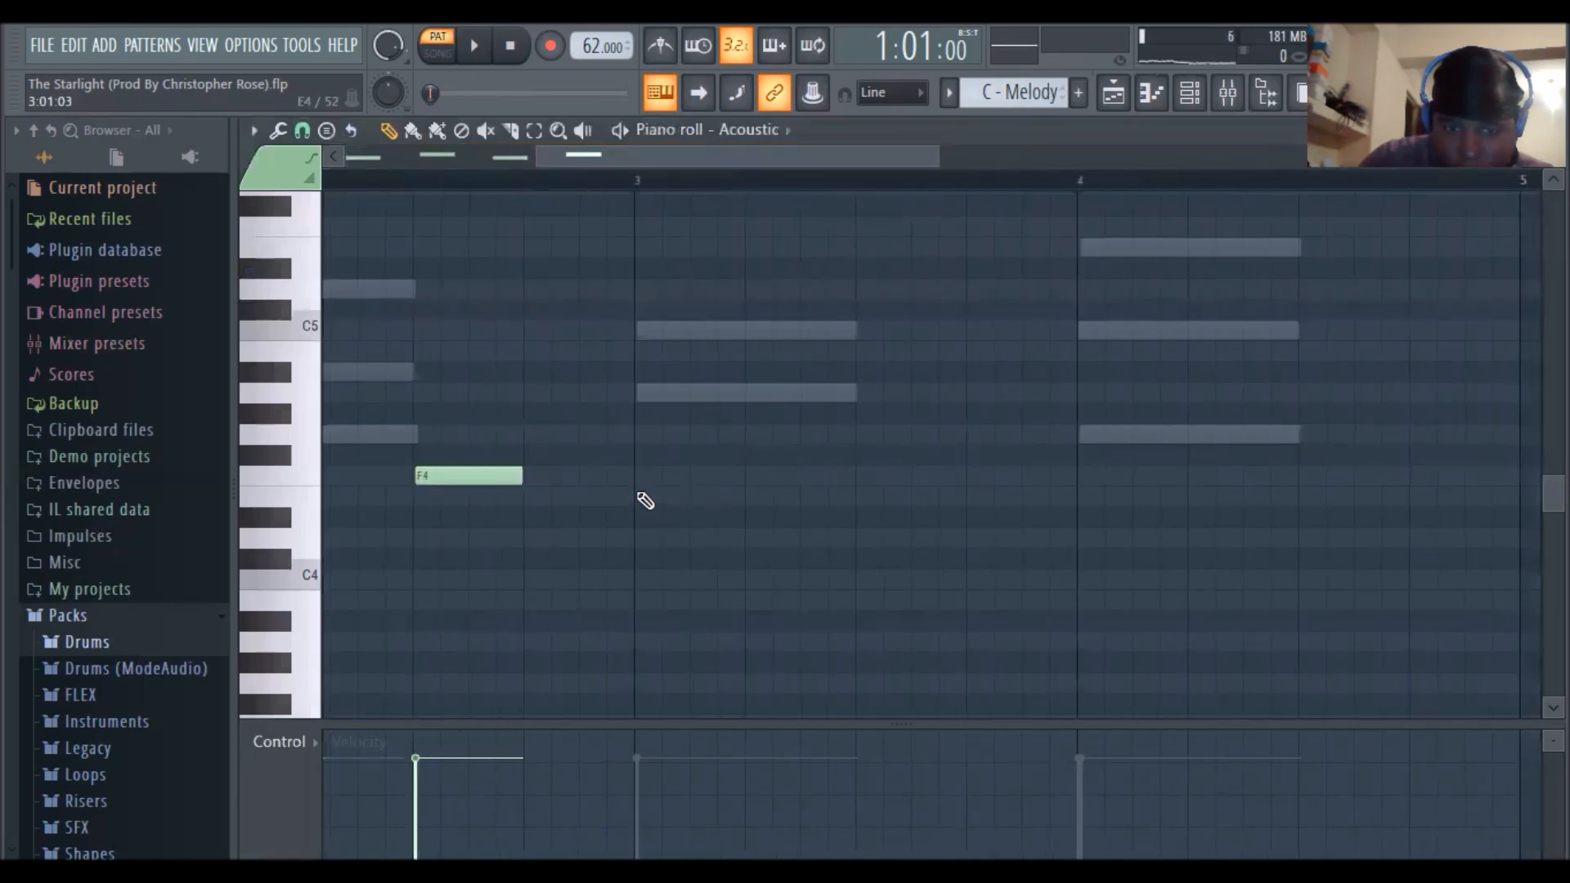
pyautogui.click(646, 496)
pyautogui.click(861, 455)
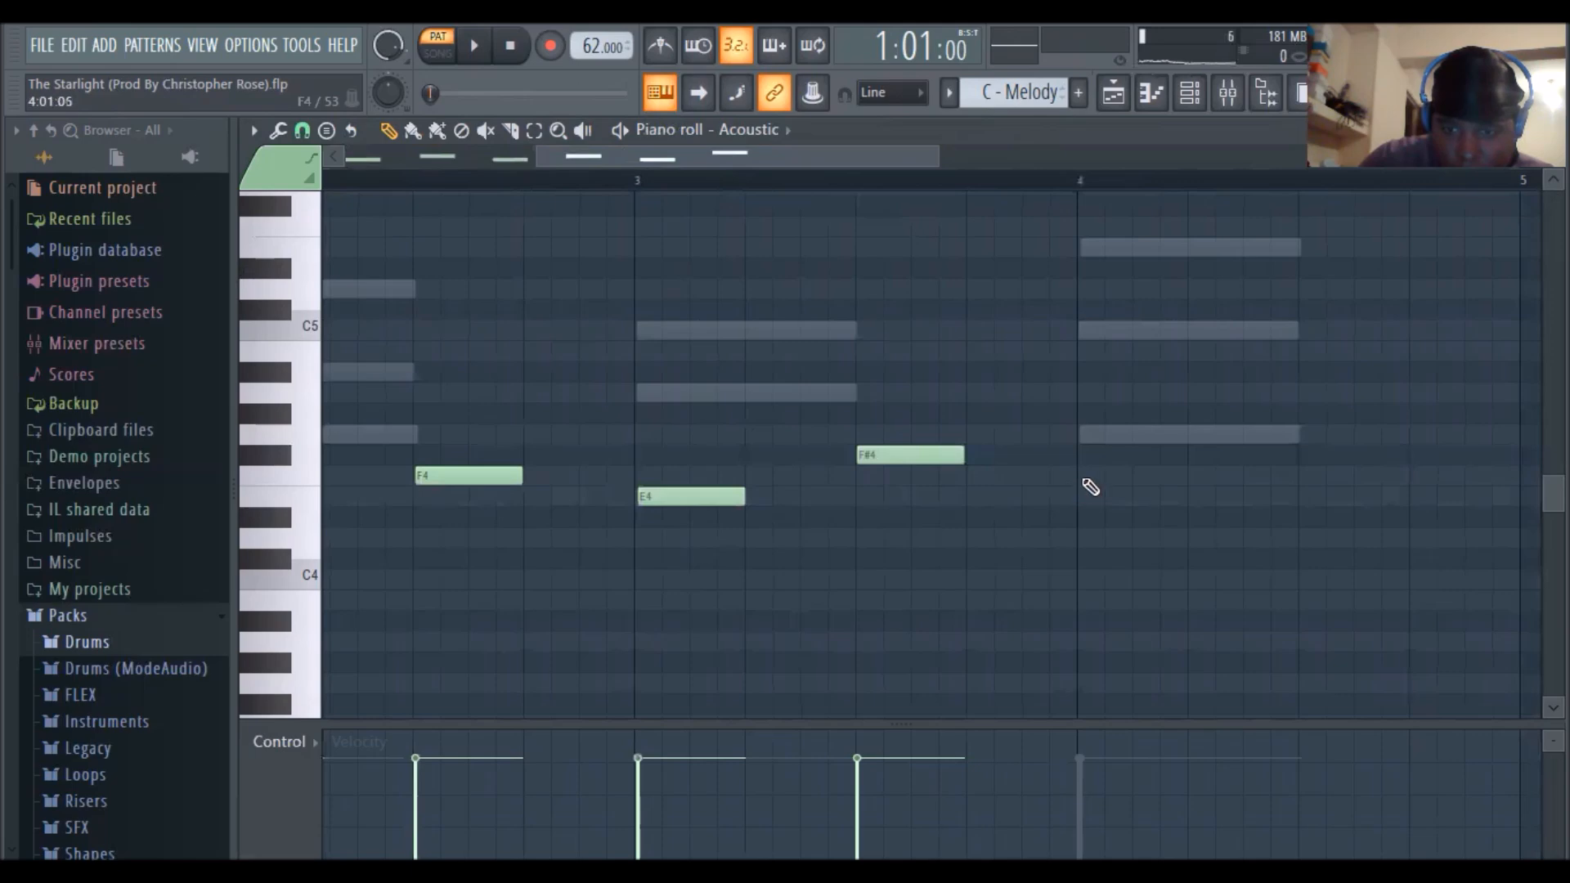
pyautogui.click(1084, 475)
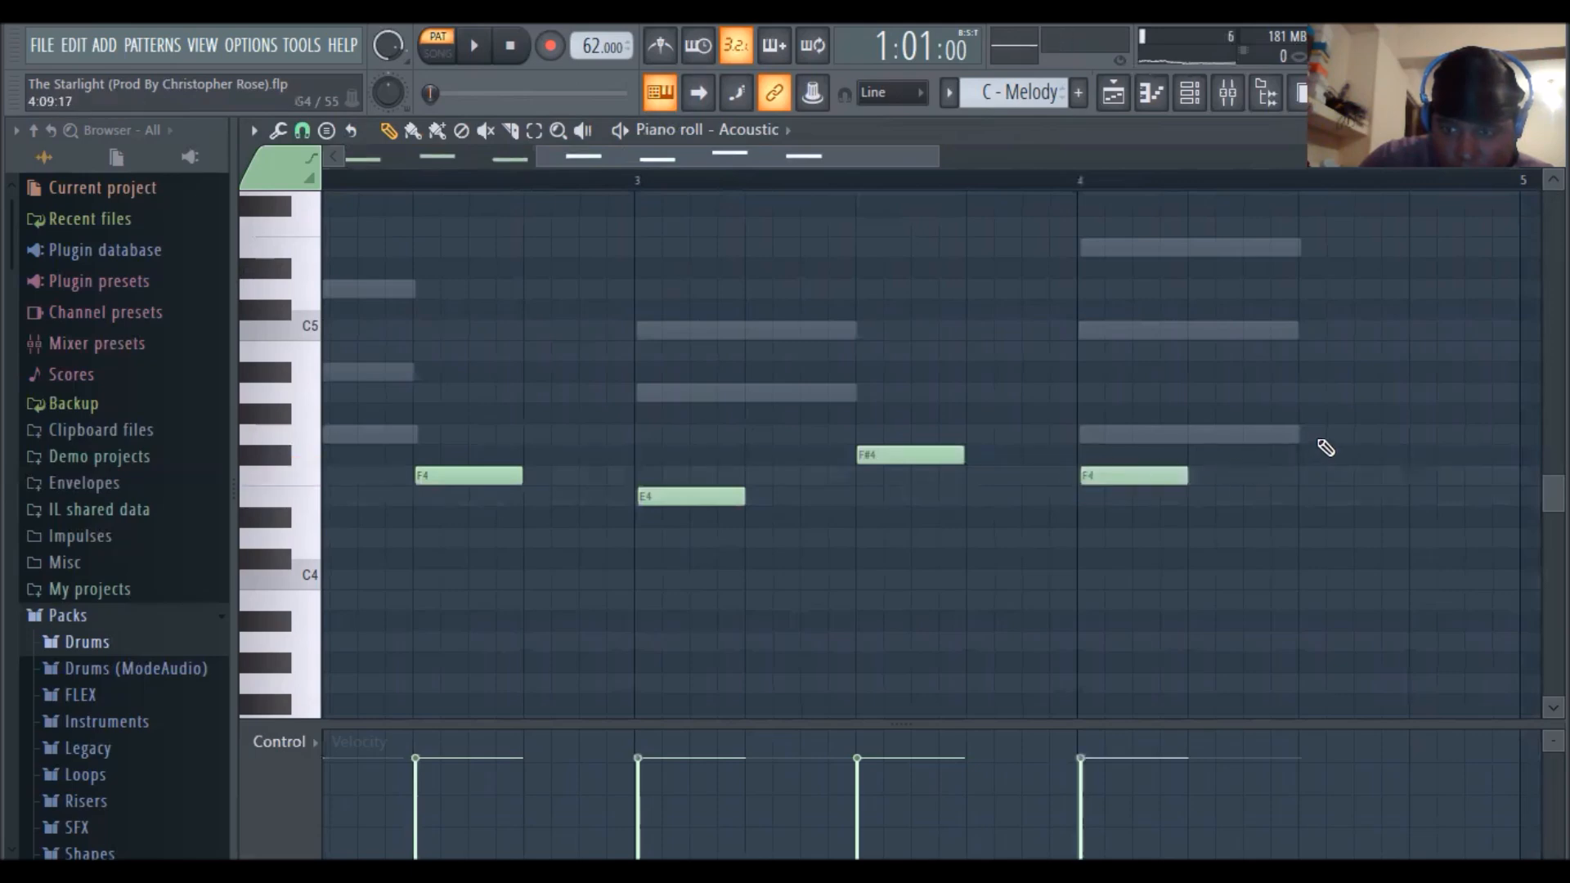
pyautogui.click(1302, 433)
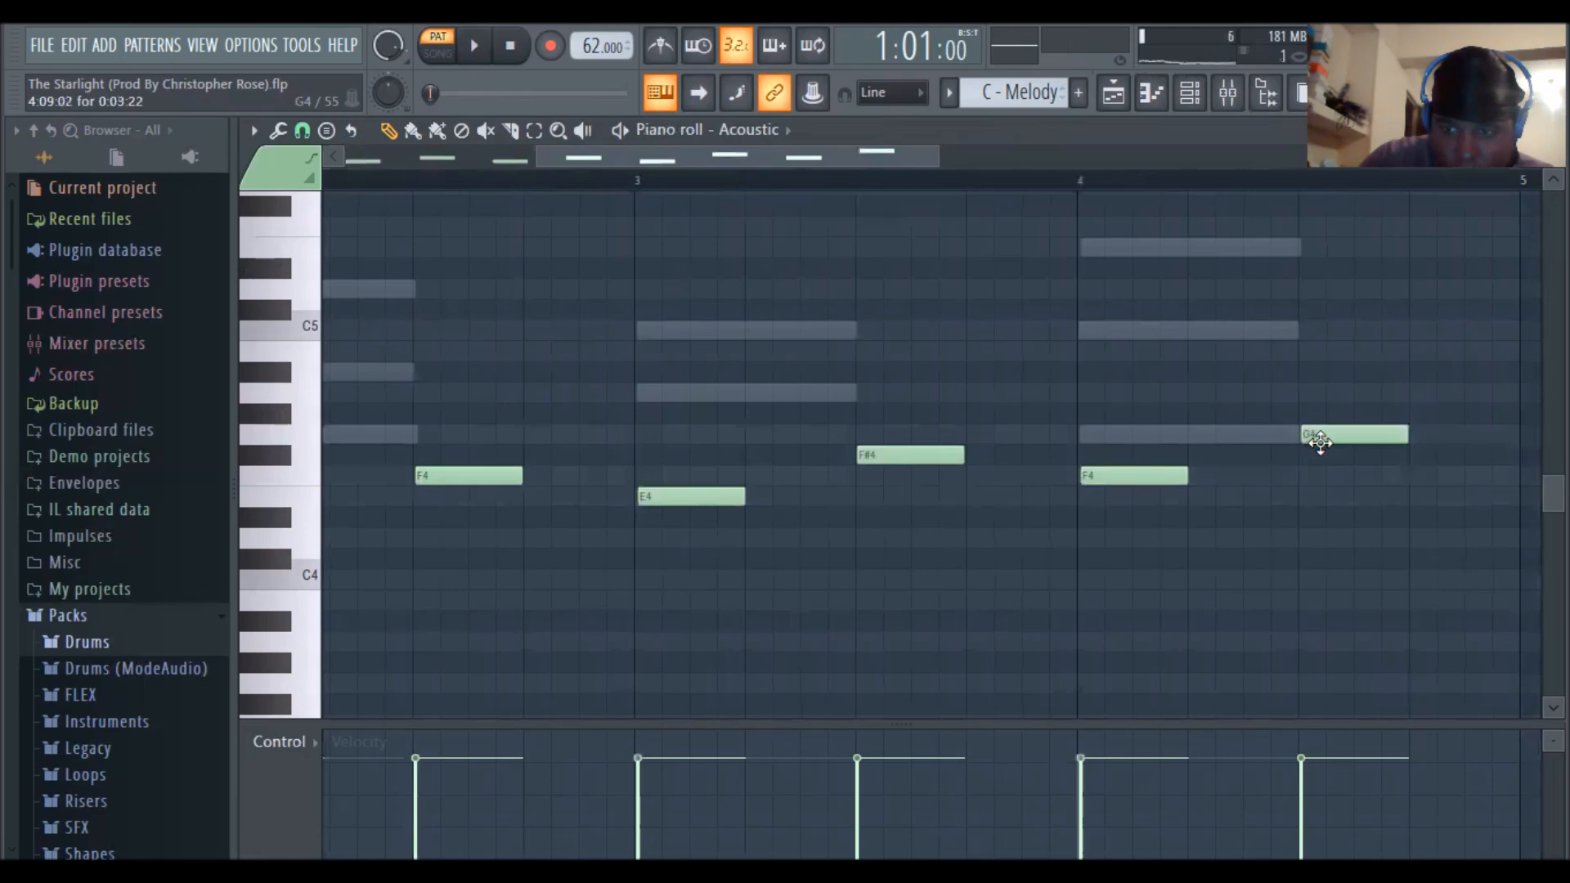
pyautogui.press('space')
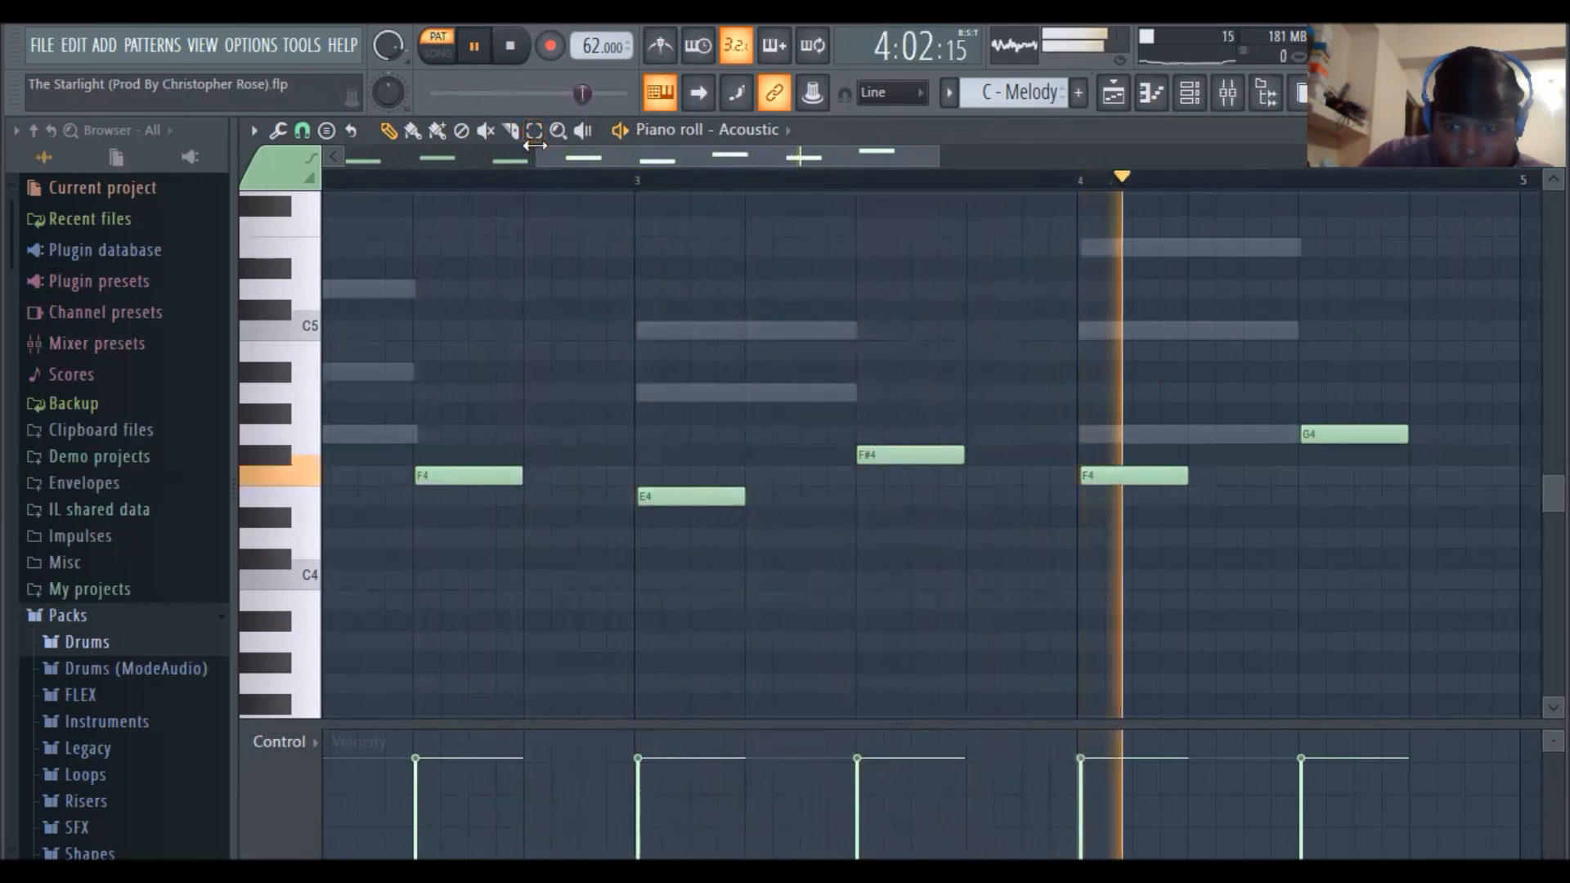
pyautogui.press('space')
# Cut all Acoustic notes from C - Melody, paste them into the C - Bass pattern from bar 1, and play it
pyautogui.moveTo(630, 164); pyautogui.dragTo(1544, 628)
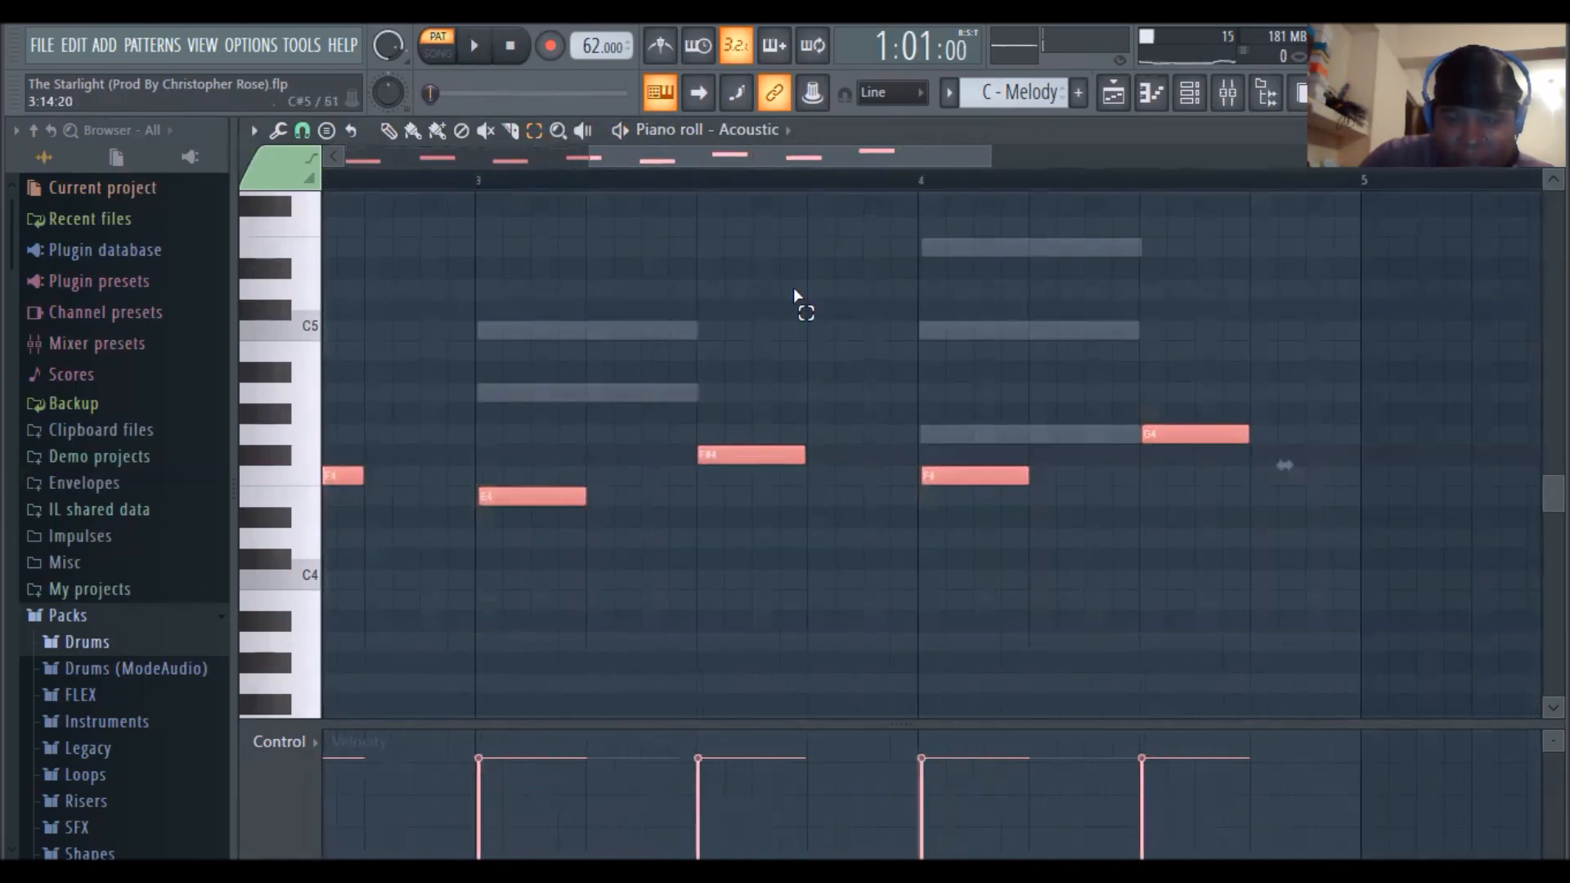
pyautogui.click(63, 45)
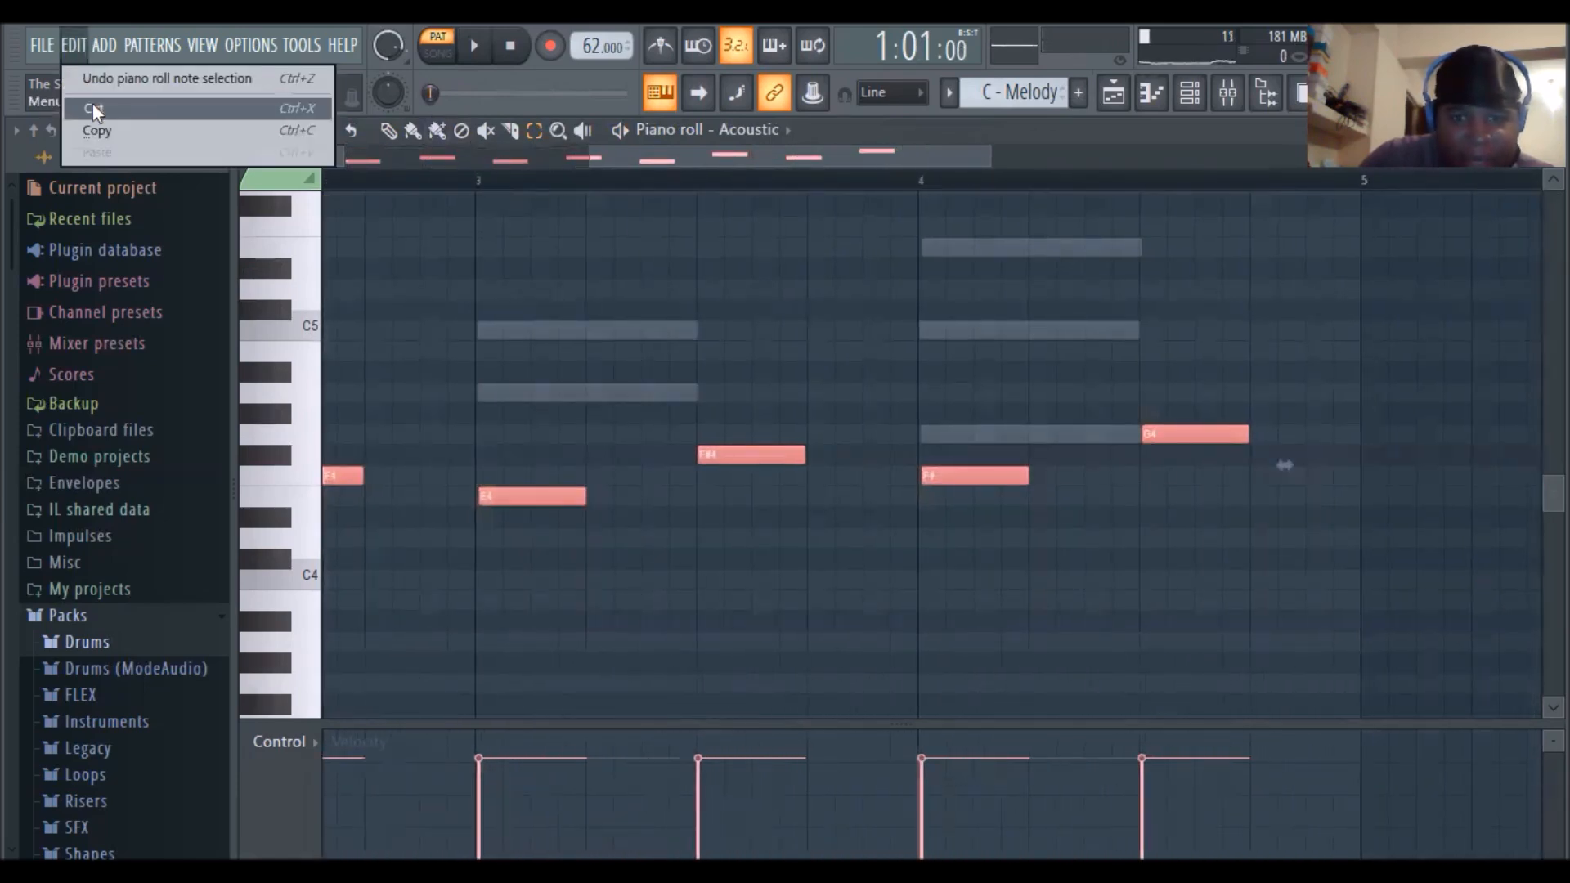
pyautogui.click(91, 103)
pyautogui.scroll(-1, 1024, 100)
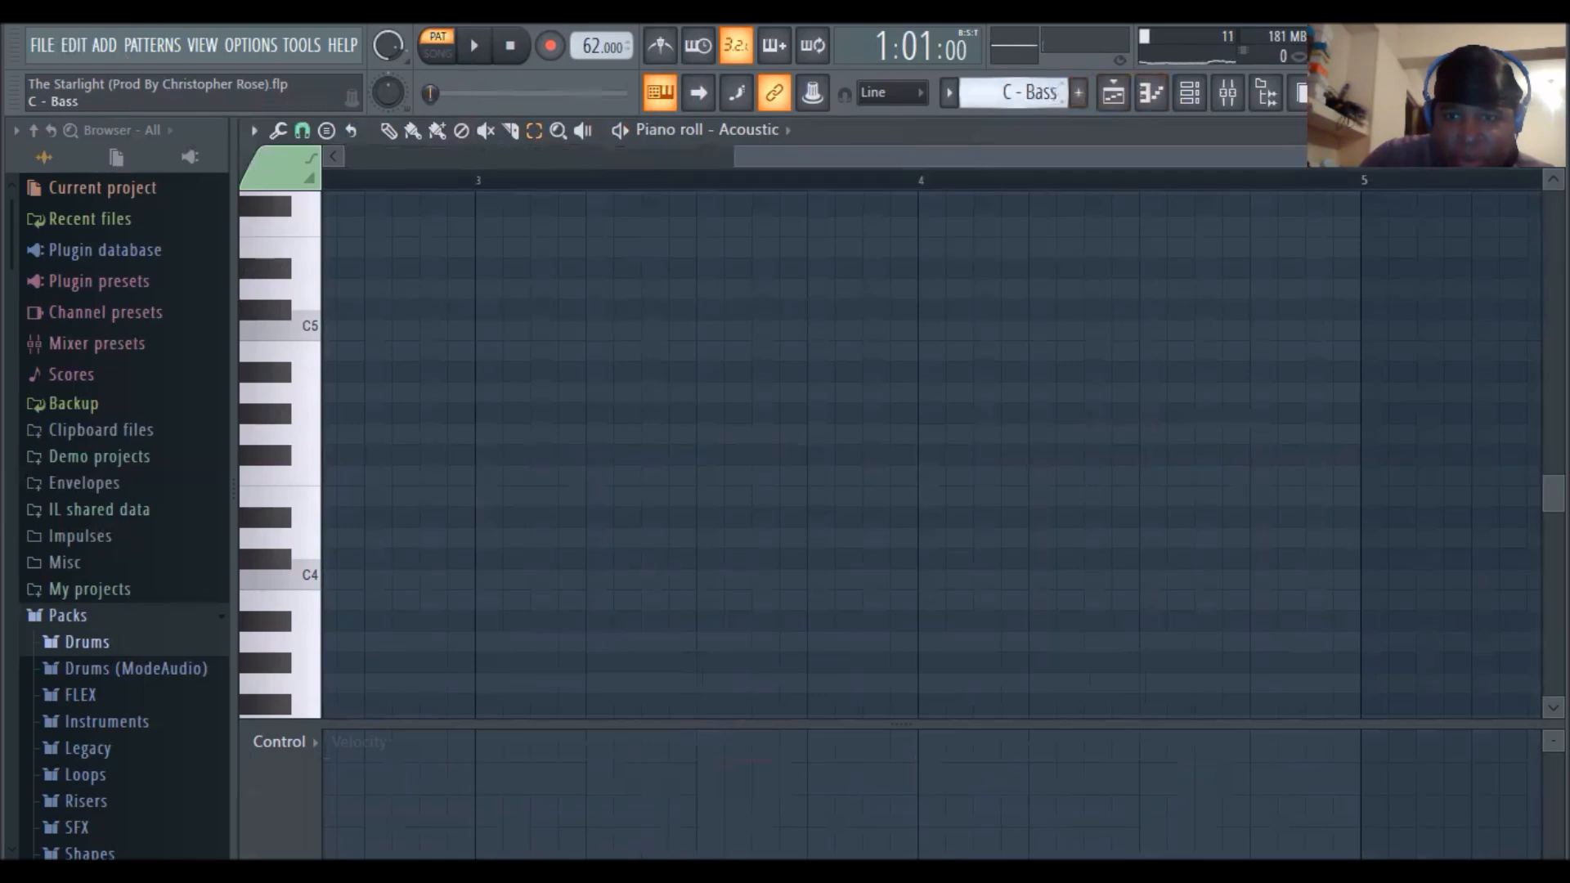
pyautogui.moveTo(856, 161); pyautogui.dragTo(448, 107)
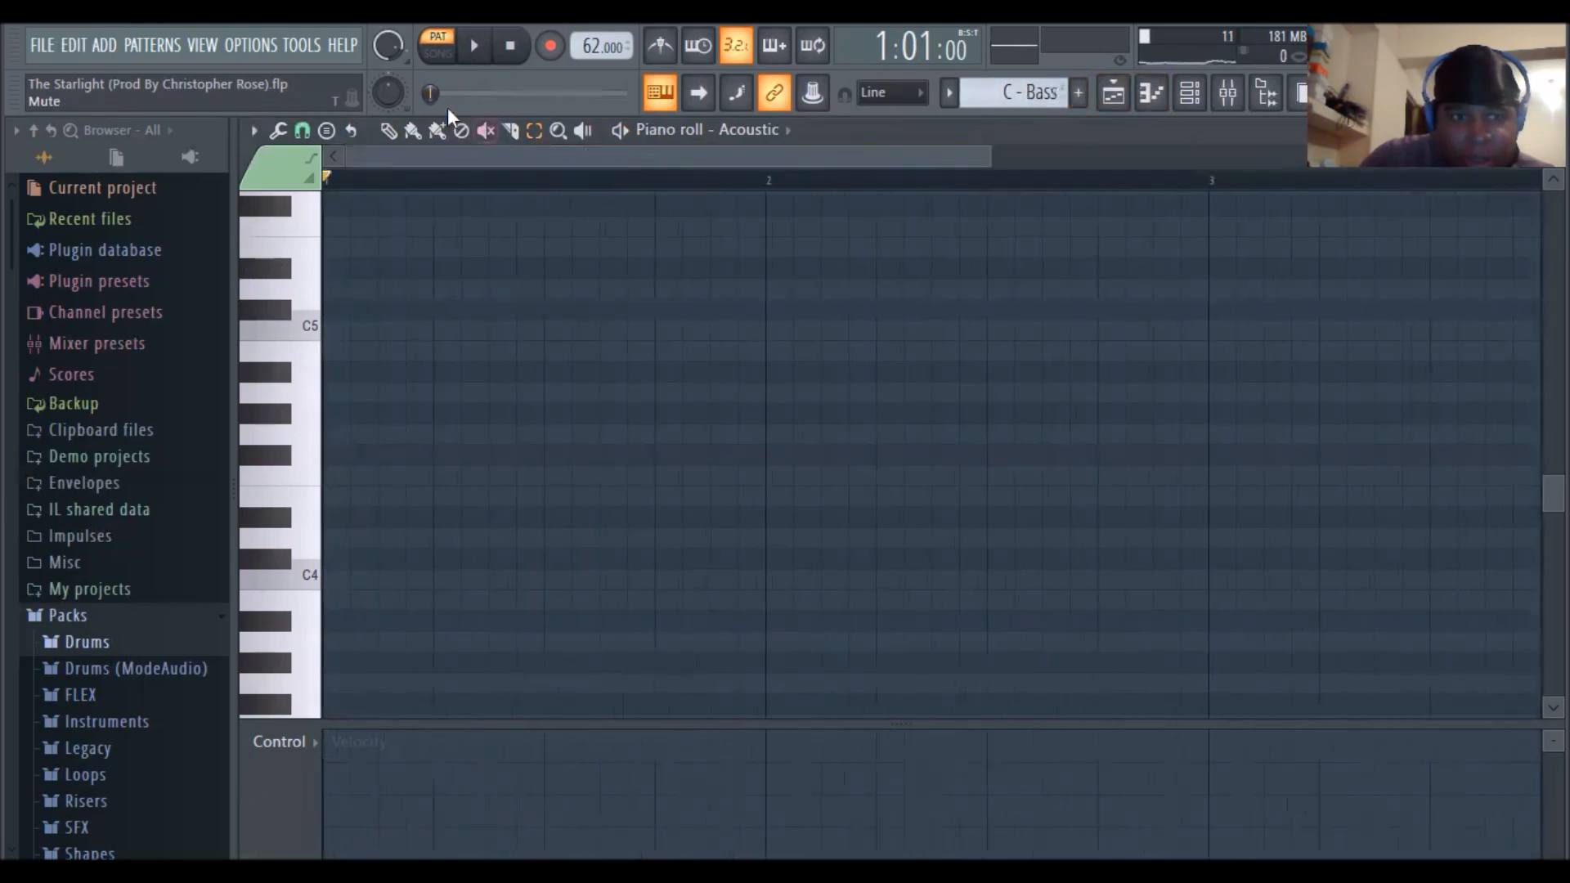
pyautogui.click(73, 45)
pyautogui.click(108, 155)
pyautogui.click(438, 273)
pyautogui.press('space')
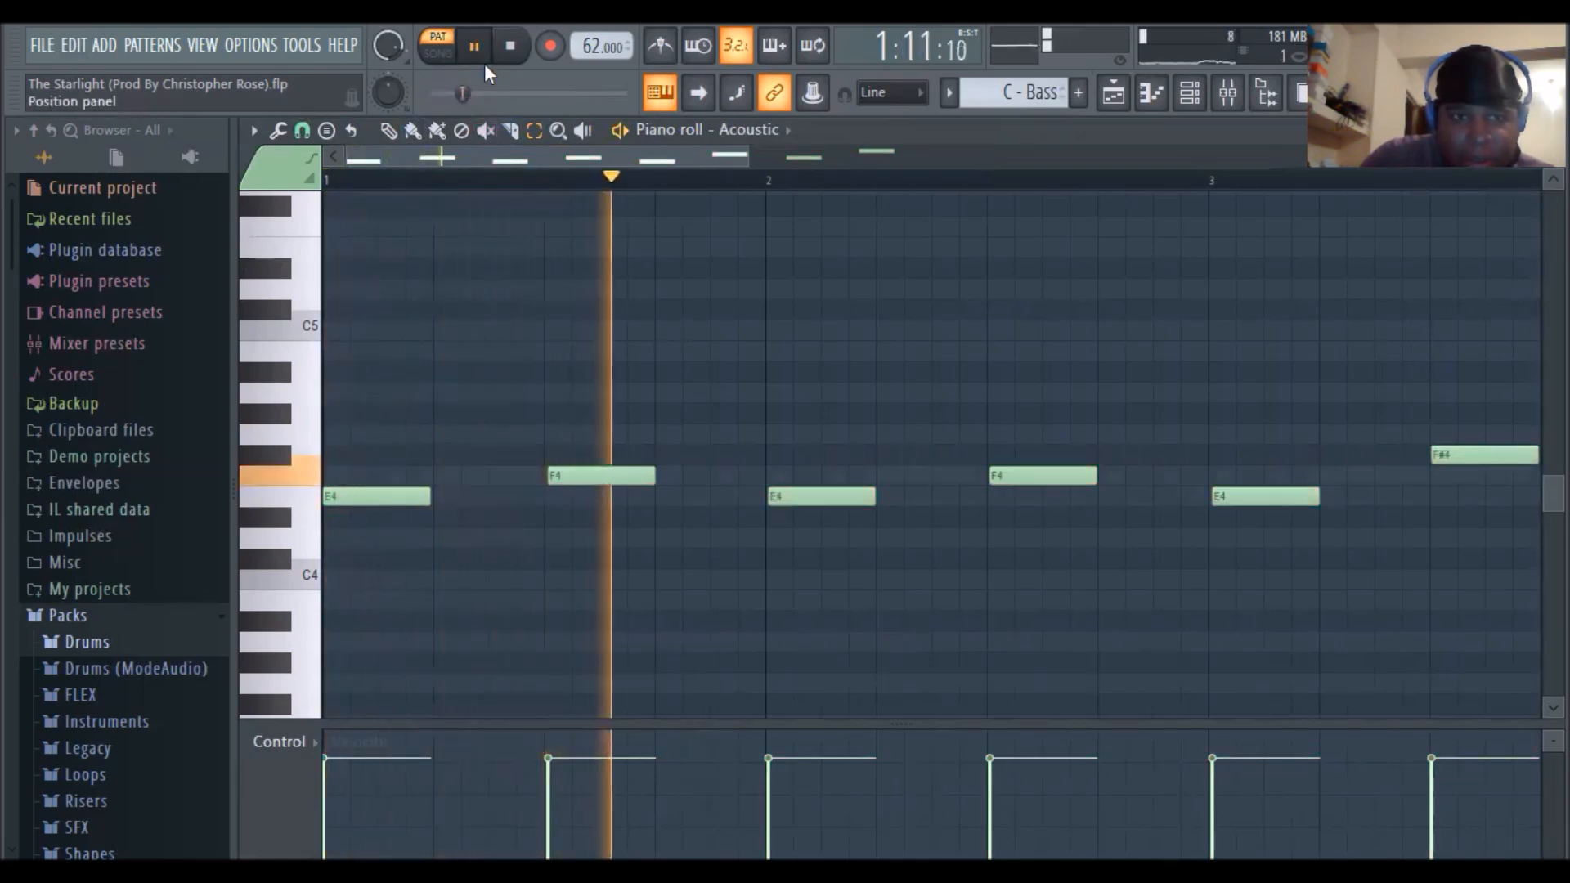
pyautogui.press('space')
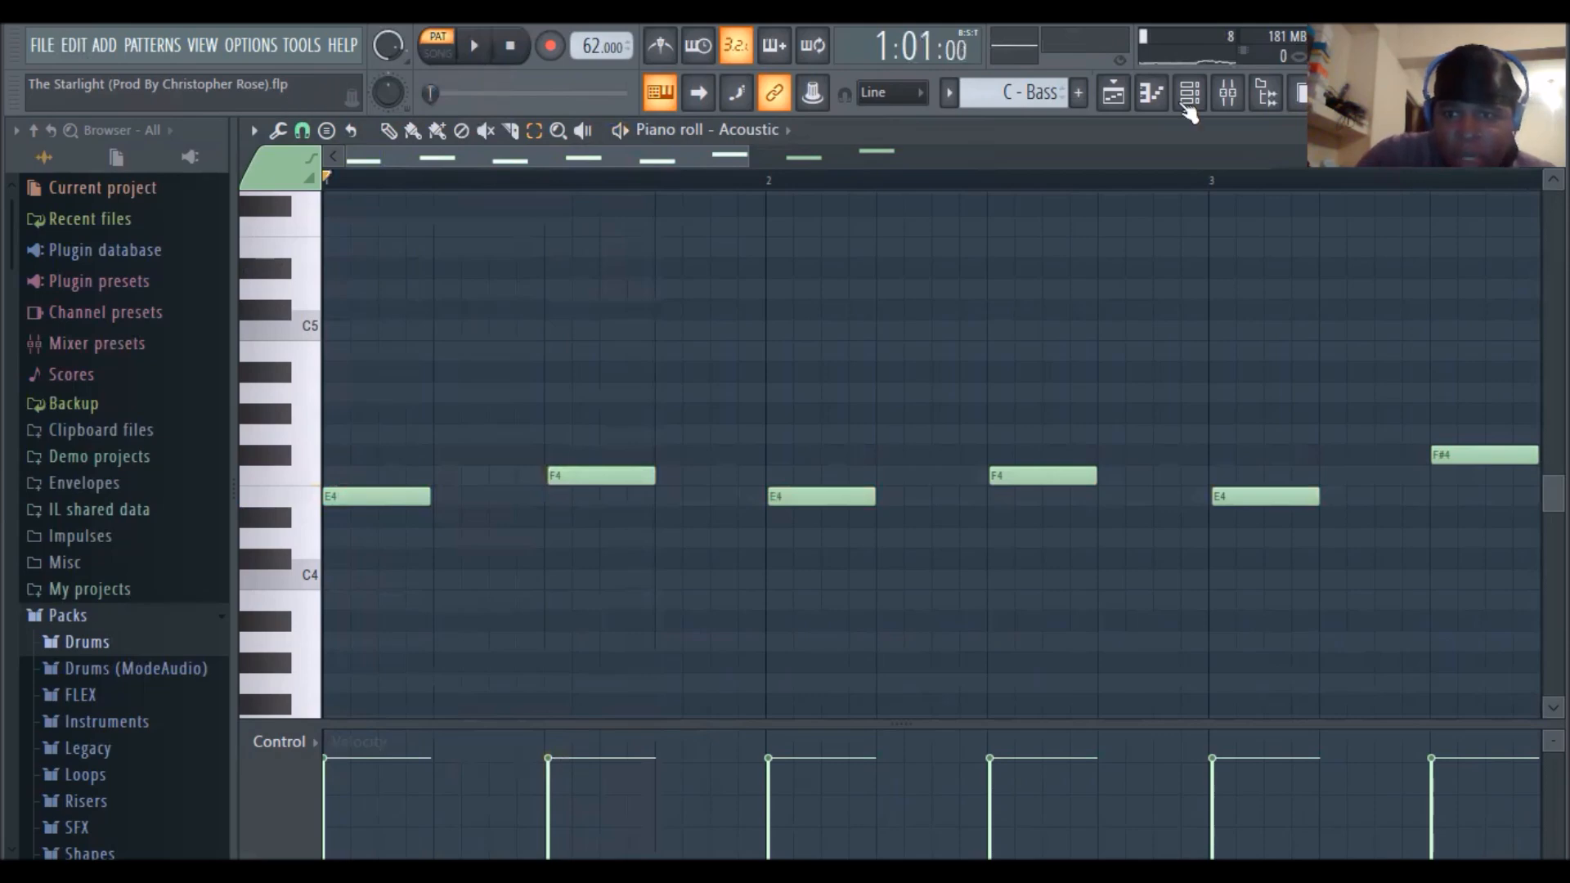
# Place a C - Bass clip on Track 7 of the playlist at bar 26 and duplicate it at bar 30
pyautogui.click(1189, 97)
pyautogui.click(1112, 92)
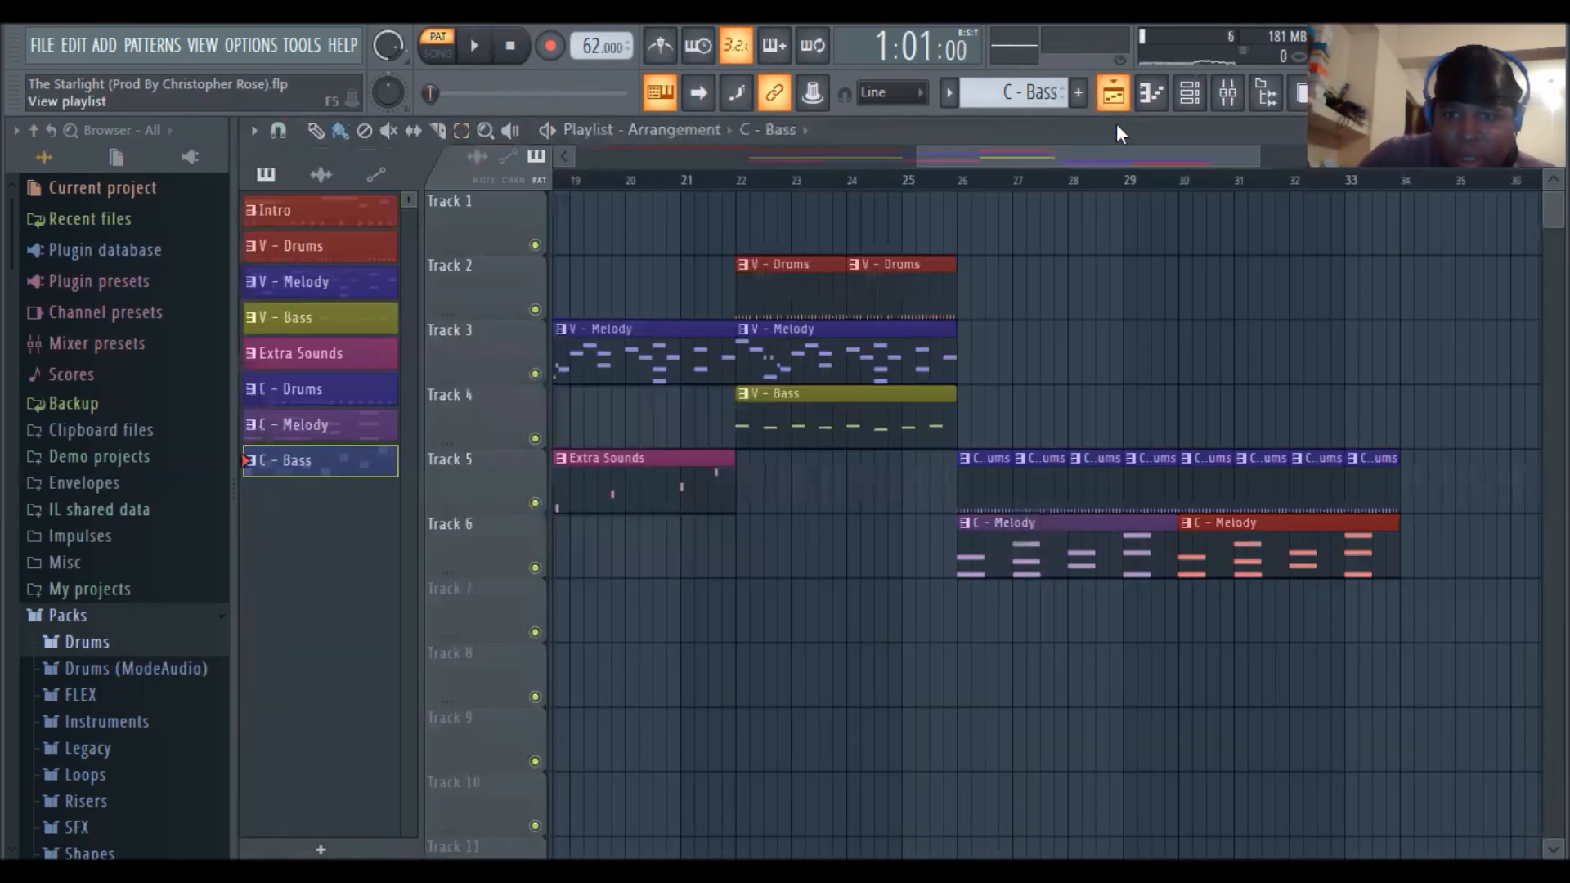
pyautogui.click(984, 614)
pyautogui.hotkey('ctrl', 'b')
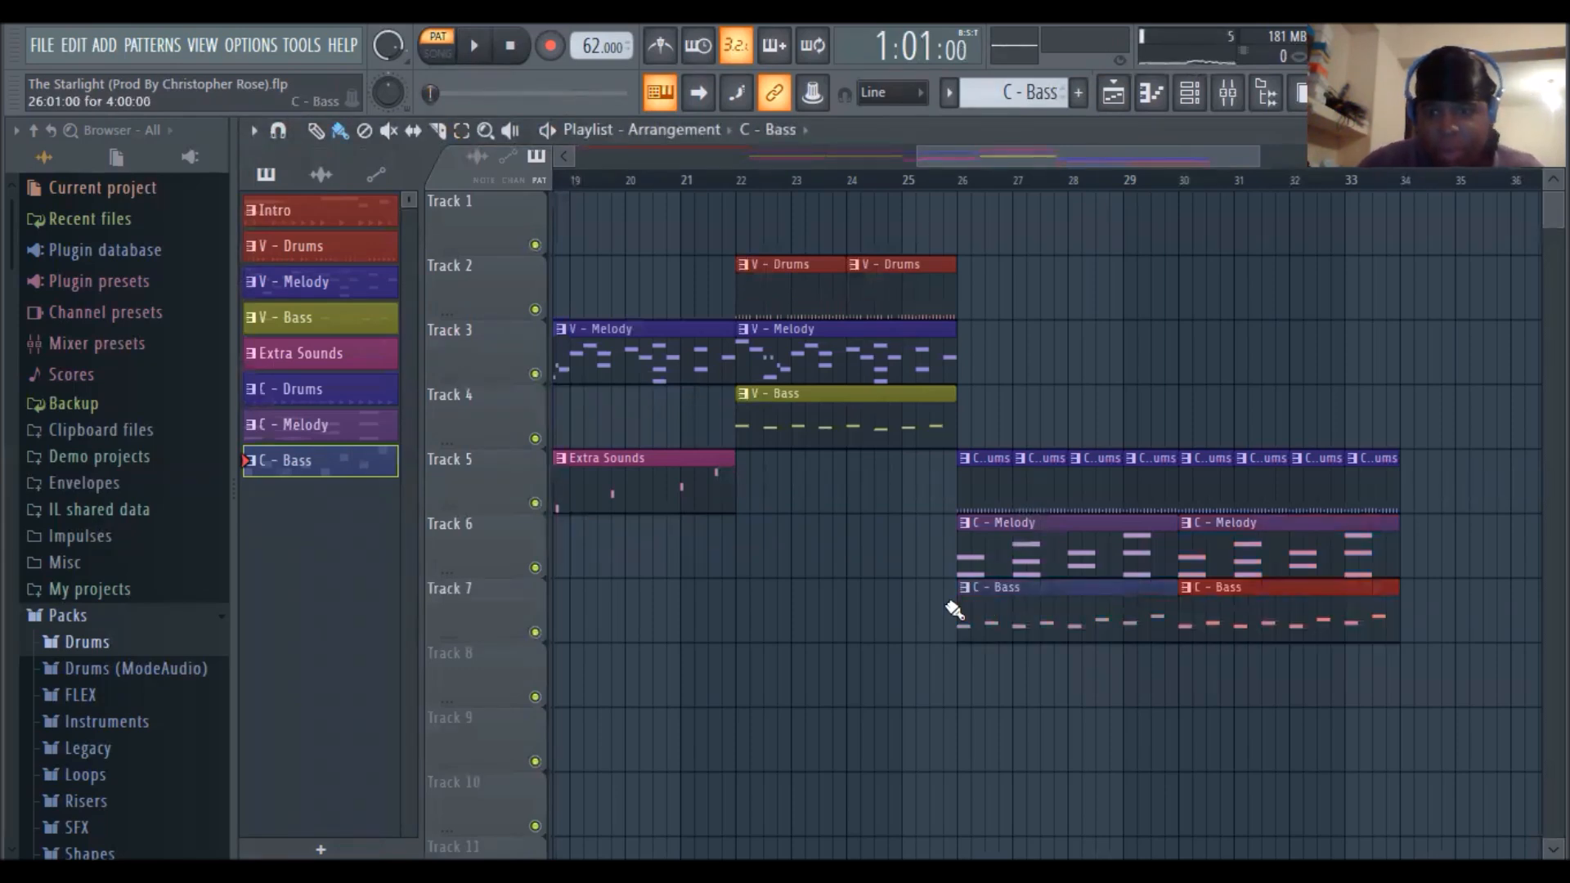
# Play the song from bar 26 to listen to the chorus drums, melody and bass together
pyautogui.click(959, 182)
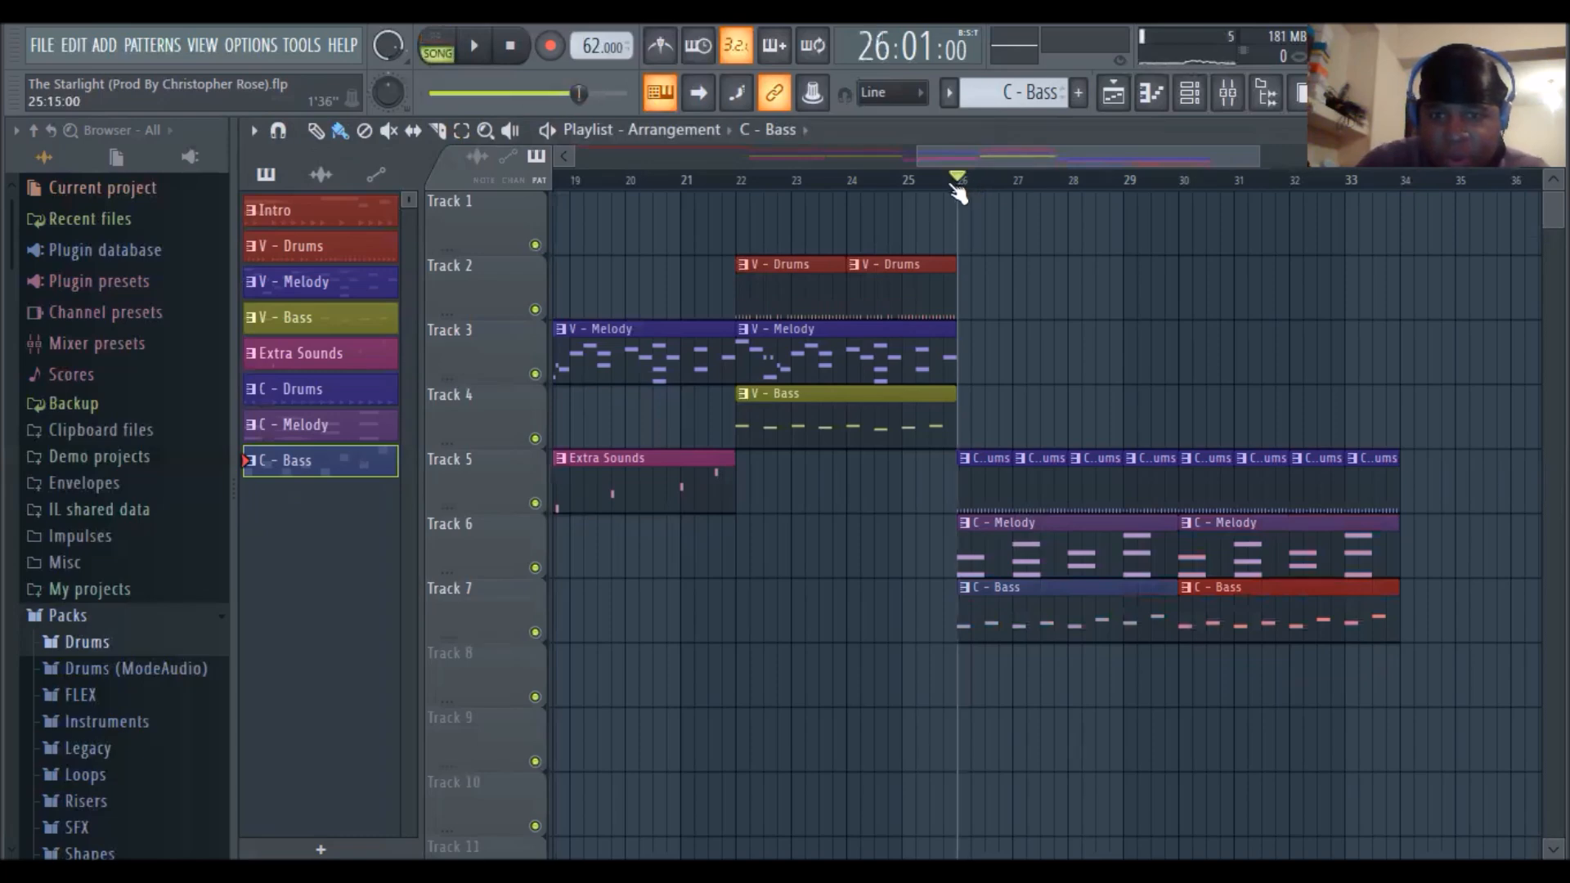
pyautogui.click(474, 46)
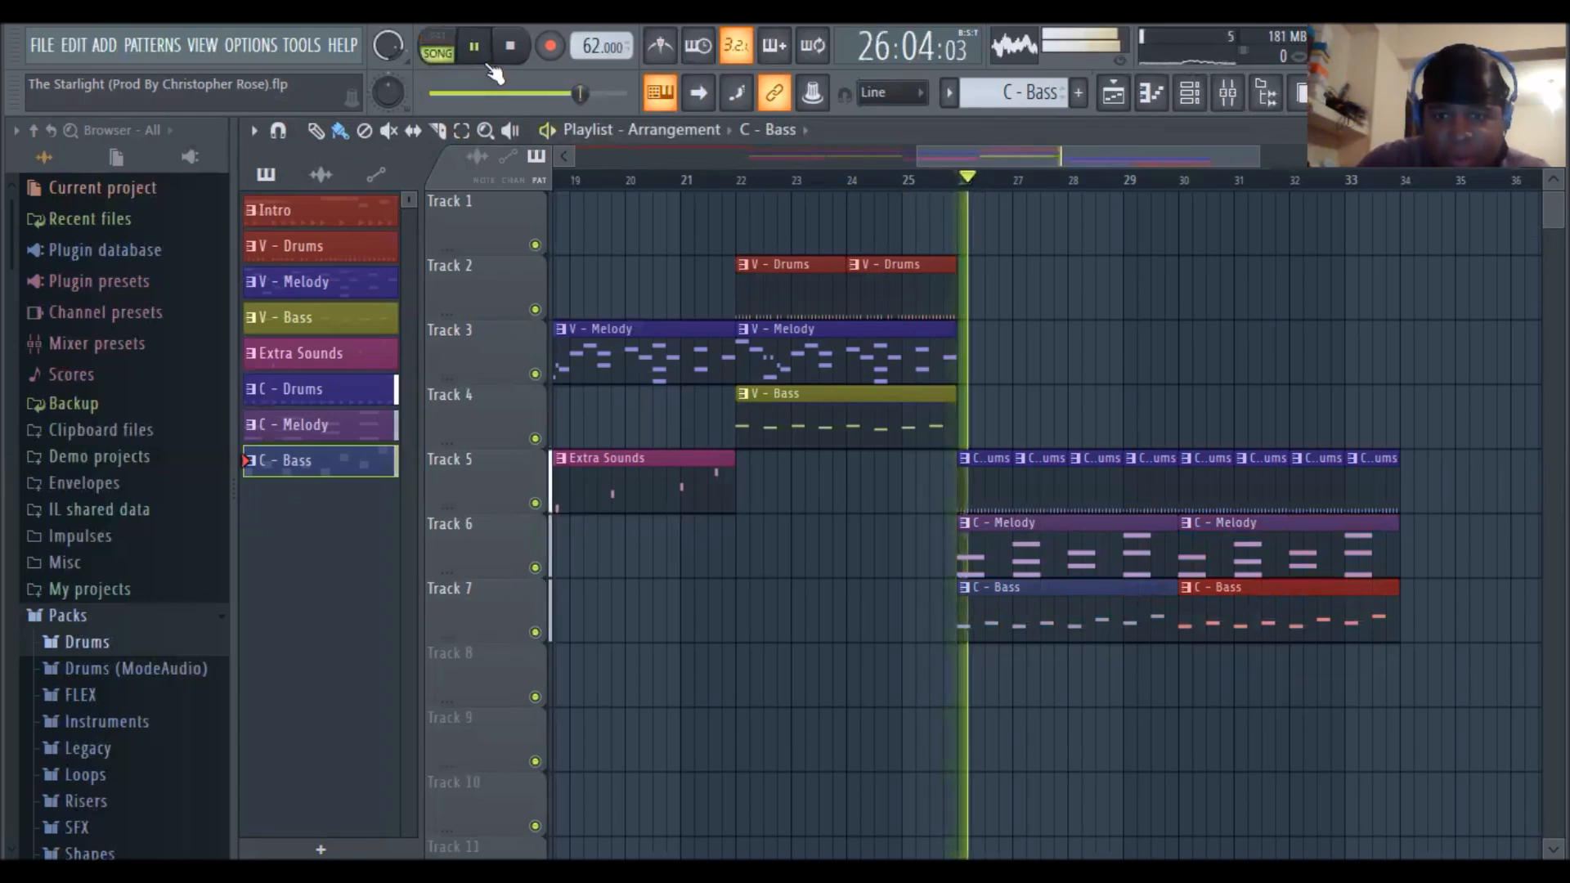
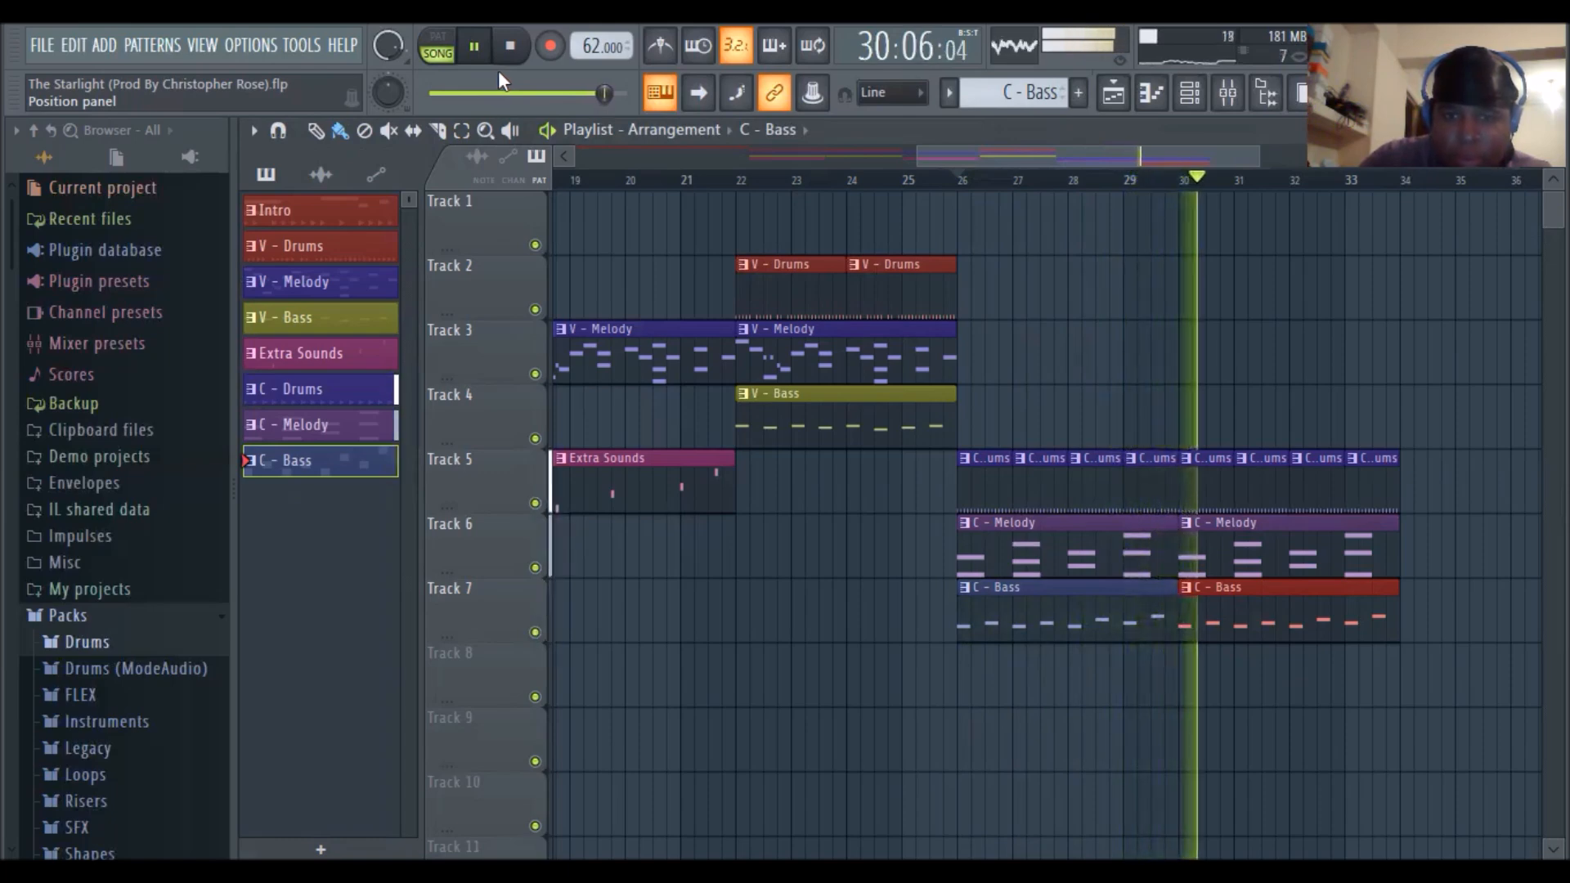
pyautogui.click(510, 46)
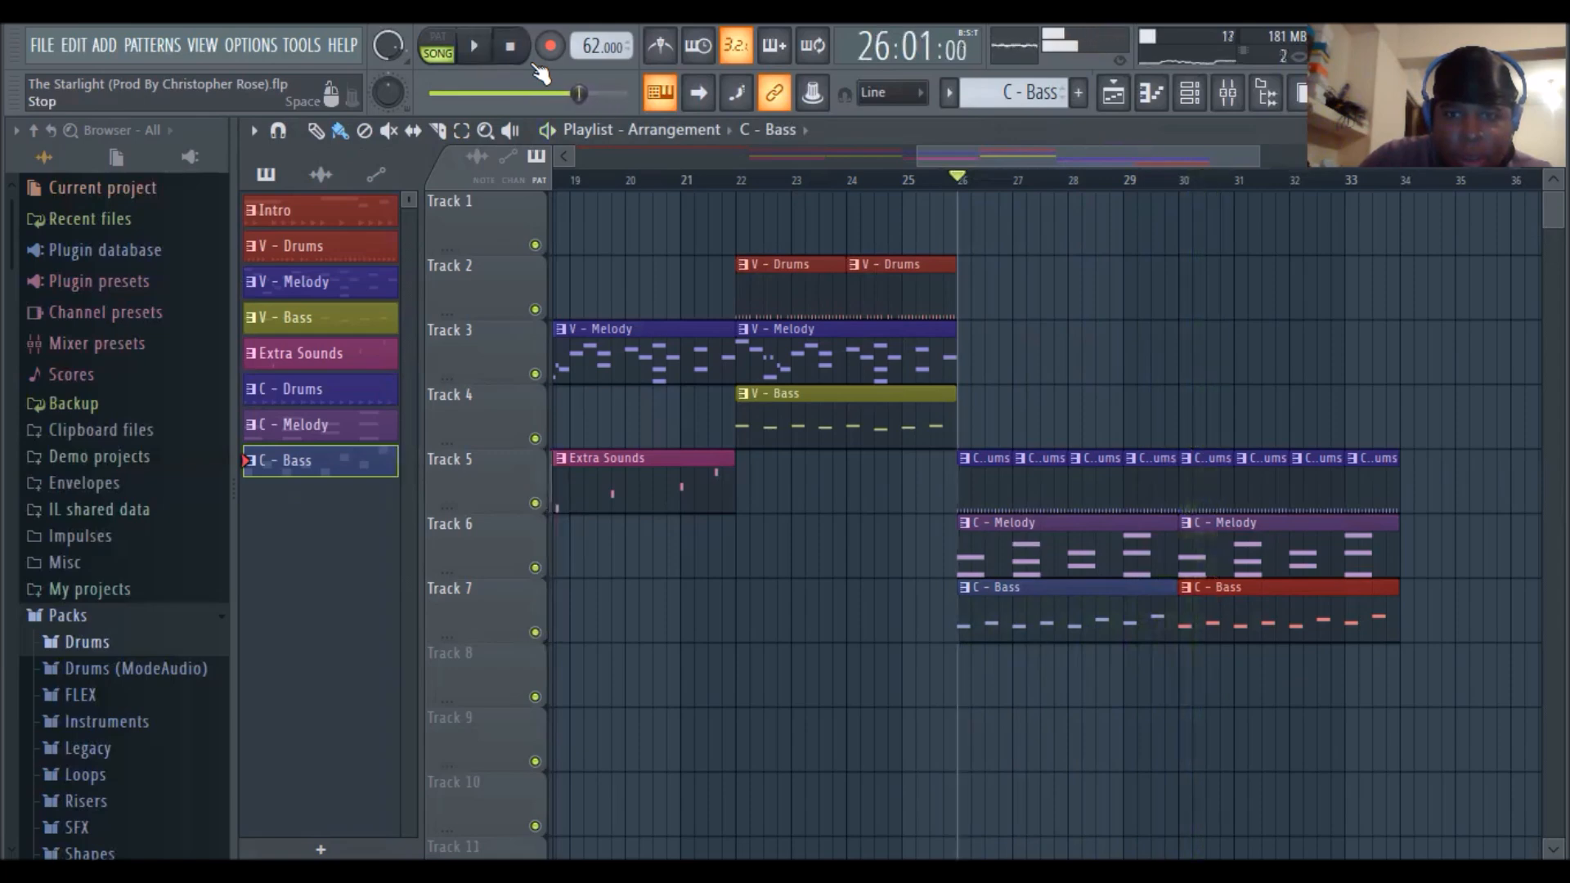
pyautogui.click(964, 178)
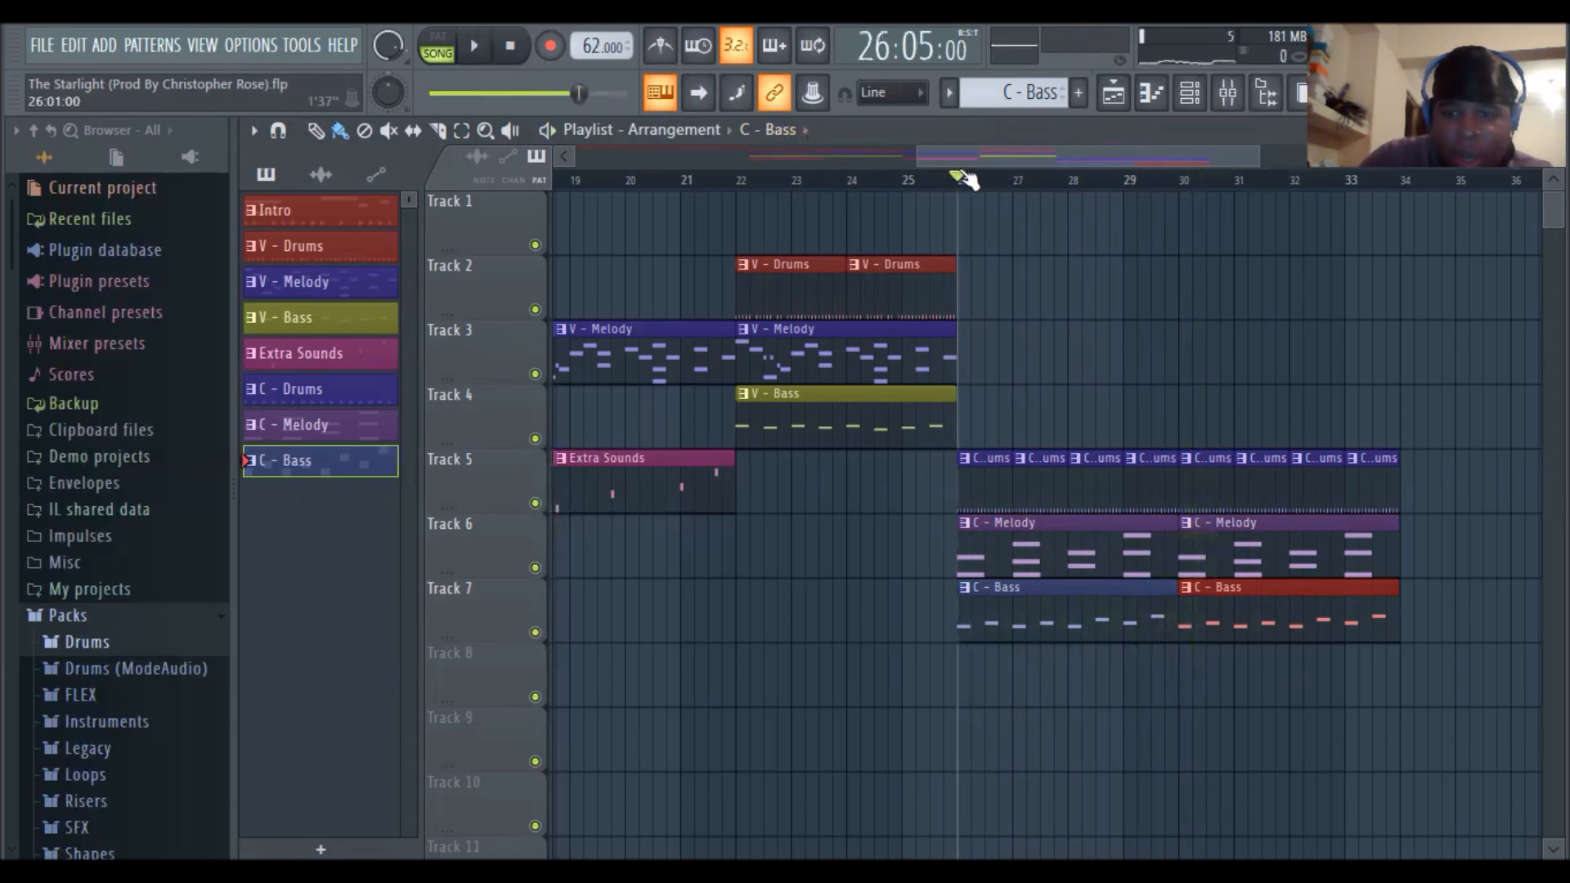
# Select all verse and chorus clips from bar 10 to the end of the arrangement, then copy and paste them
pyautogui.moveTo(990, 155); pyautogui.dragTo(762, 158)
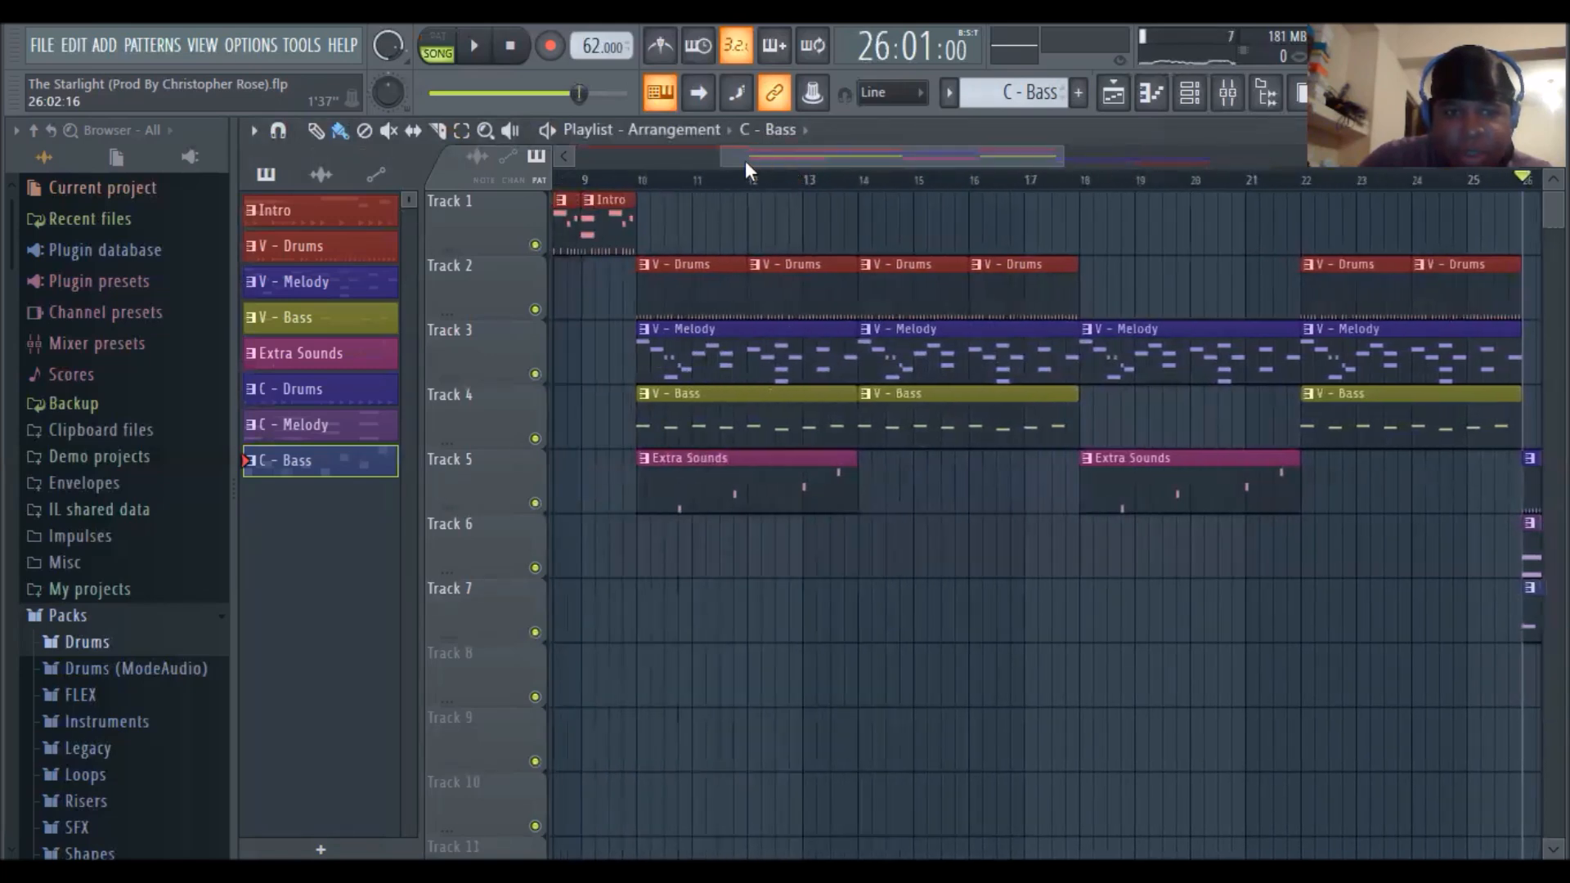
pyautogui.click(461, 129)
pyautogui.moveTo(668, 198); pyautogui.dragTo(1543, 769)
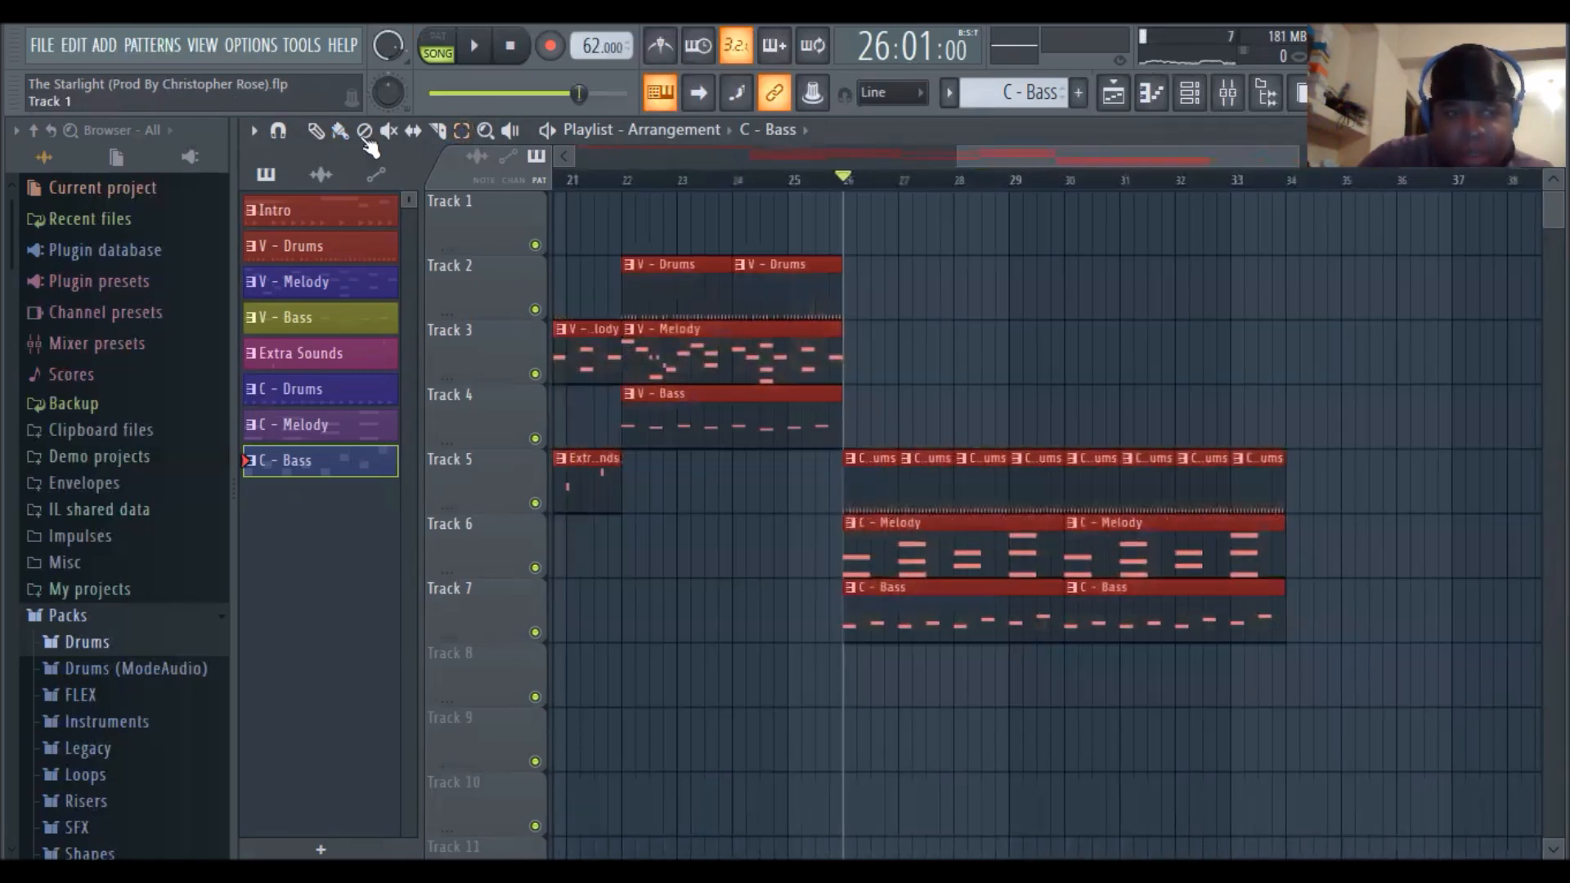
pyautogui.click(89, 51)
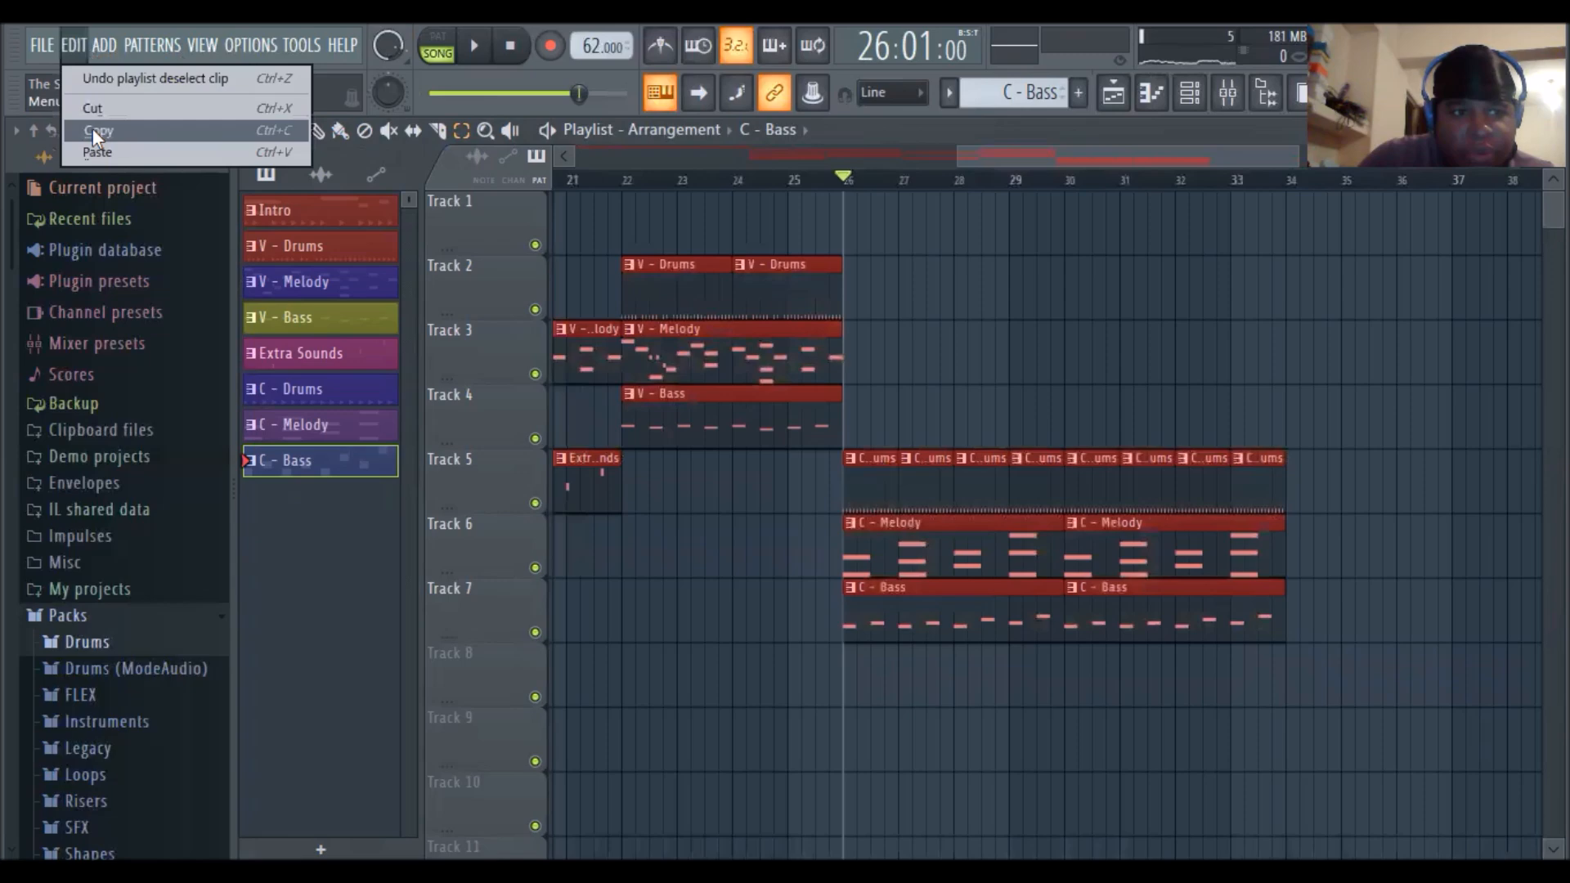
pyautogui.click(92, 129)
pyautogui.moveTo(1058, 165); pyautogui.dragTo(1135, 165)
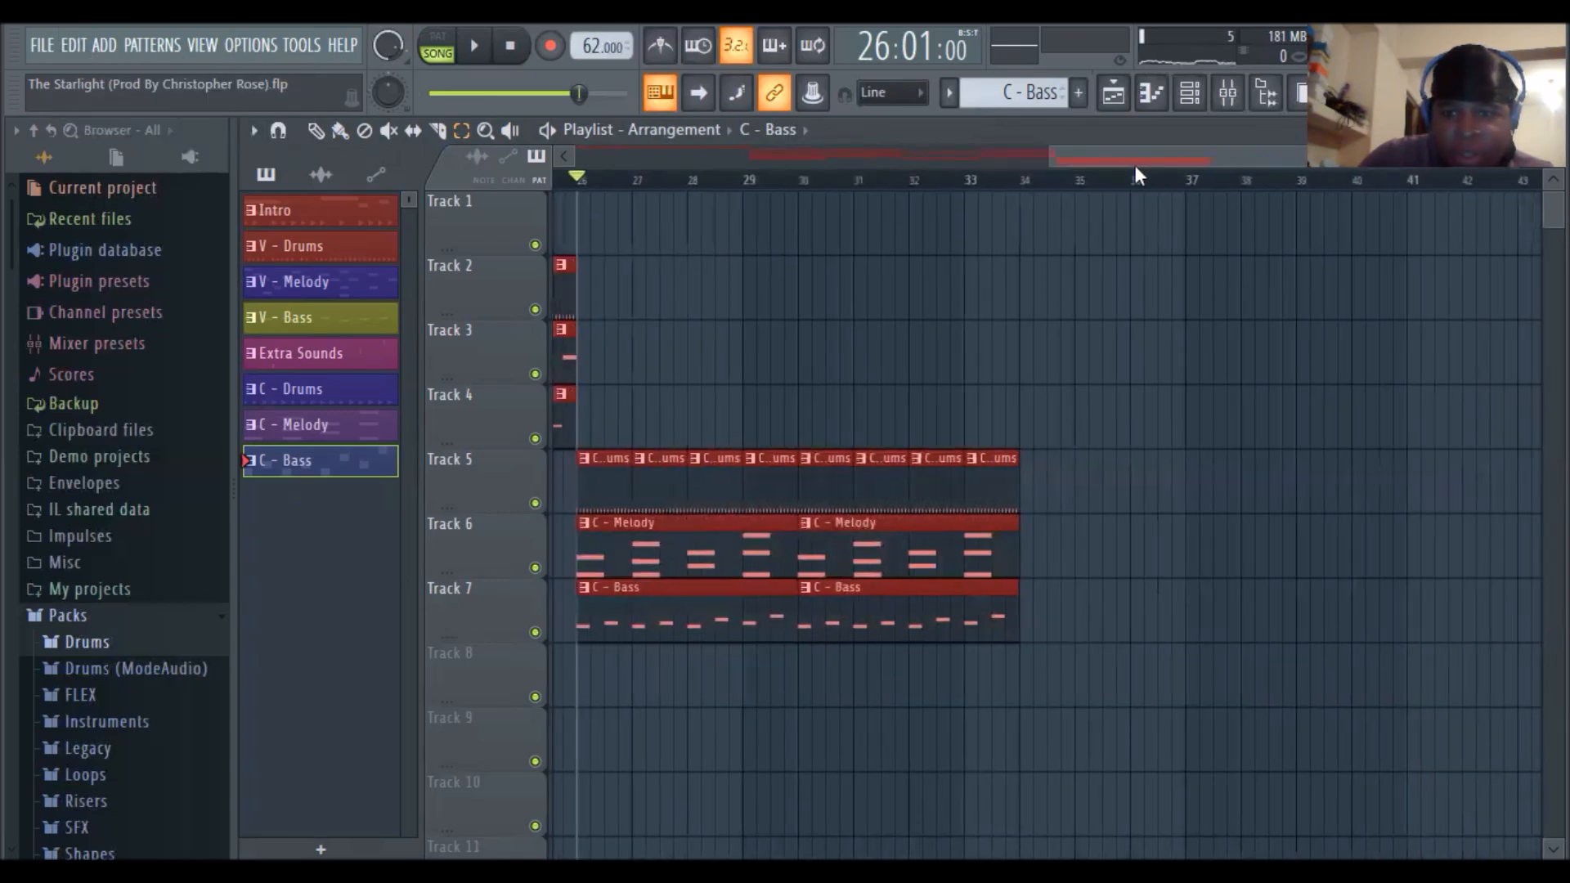
pyautogui.click(92, 47)
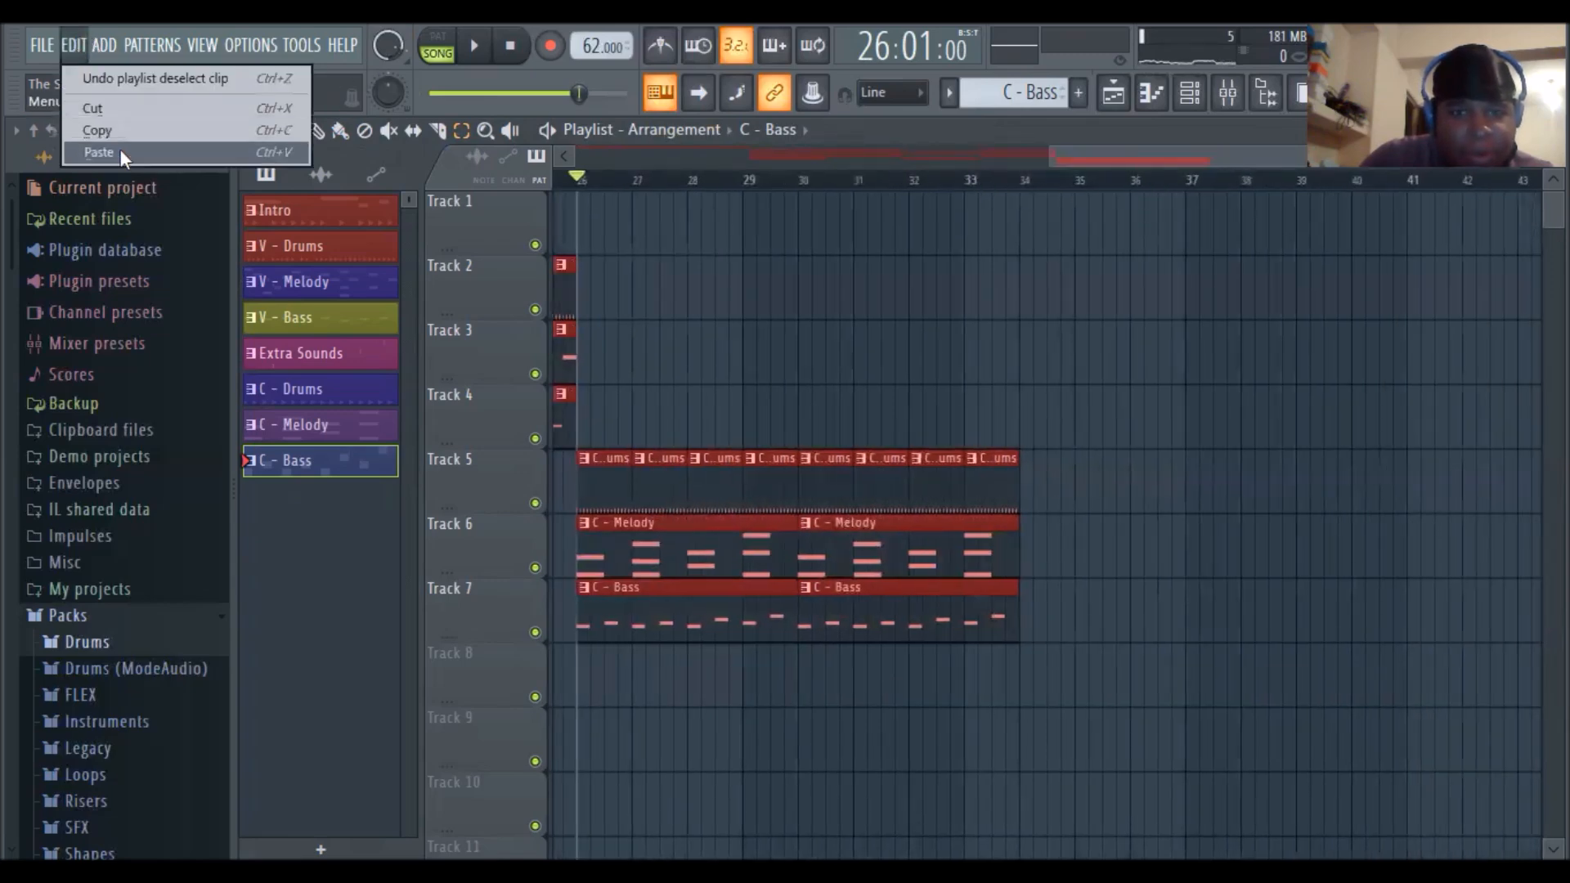
pyautogui.click(119, 149)
# Move the pasted clips to start at bar 34, keeping V - Drums on Track 2, and deselect them
pyautogui.click(340, 133)
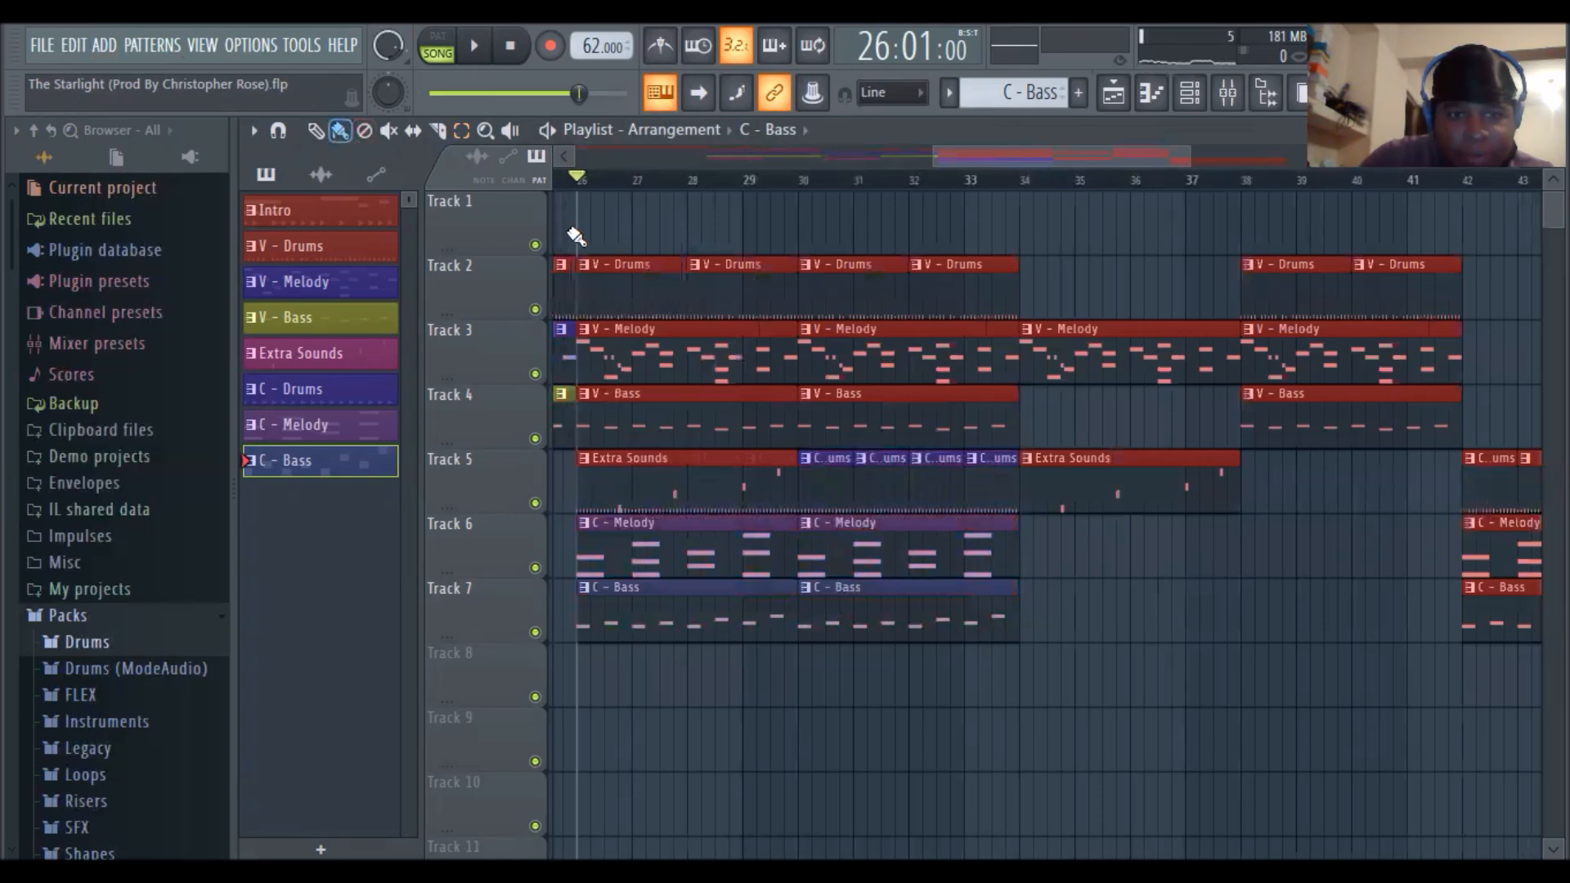
pyautogui.moveTo(621, 276); pyautogui.dragTo(1060, 282)
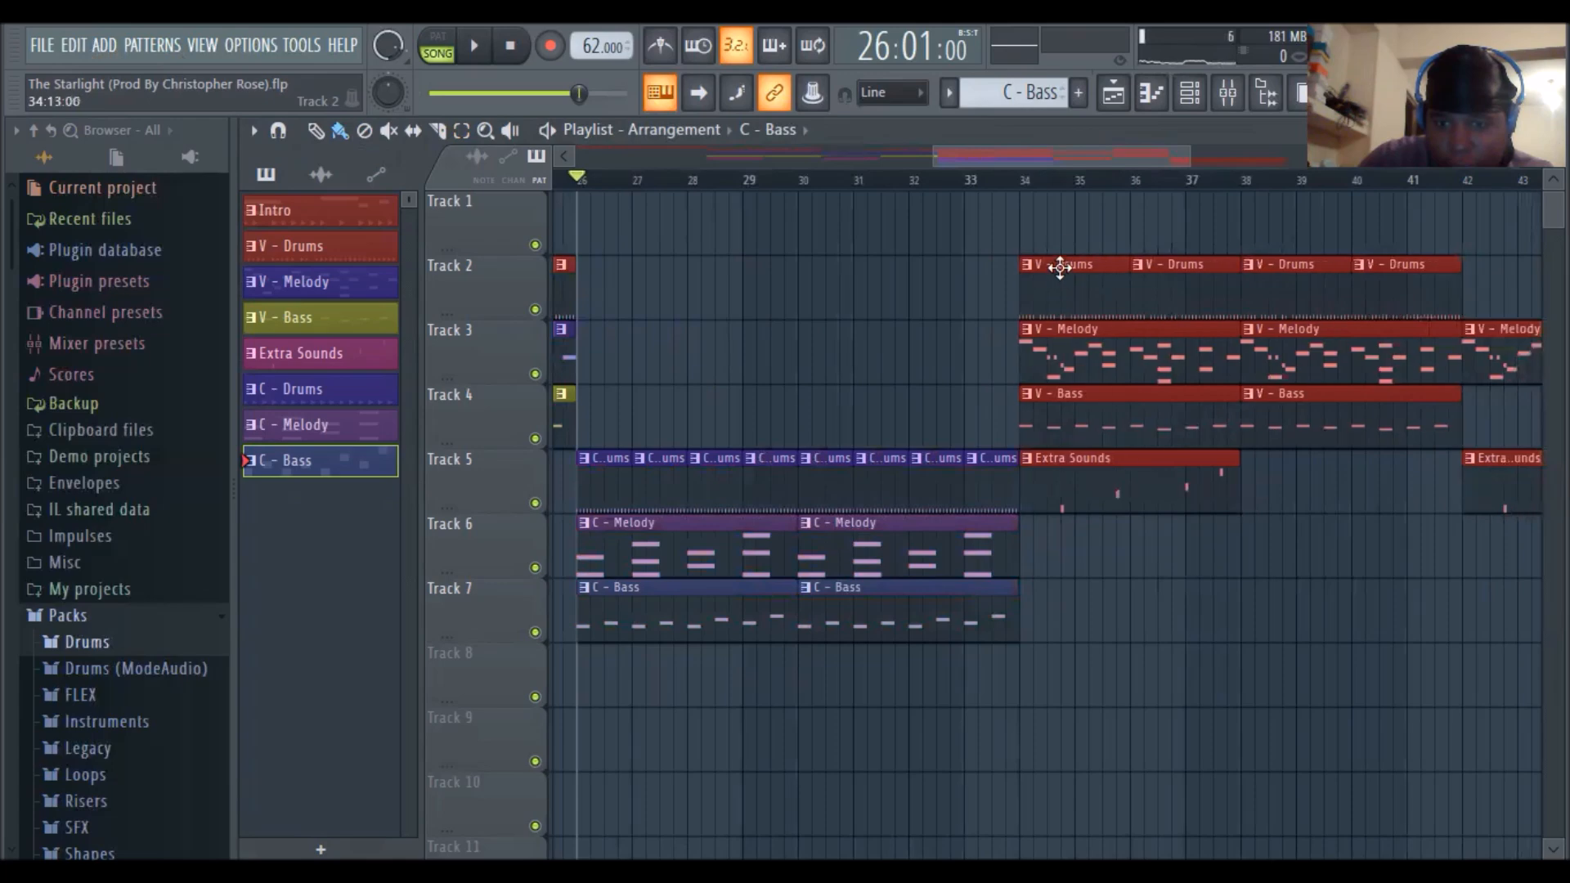
pyautogui.moveTo(1064, 229); pyautogui.dragTo(1064, 224)
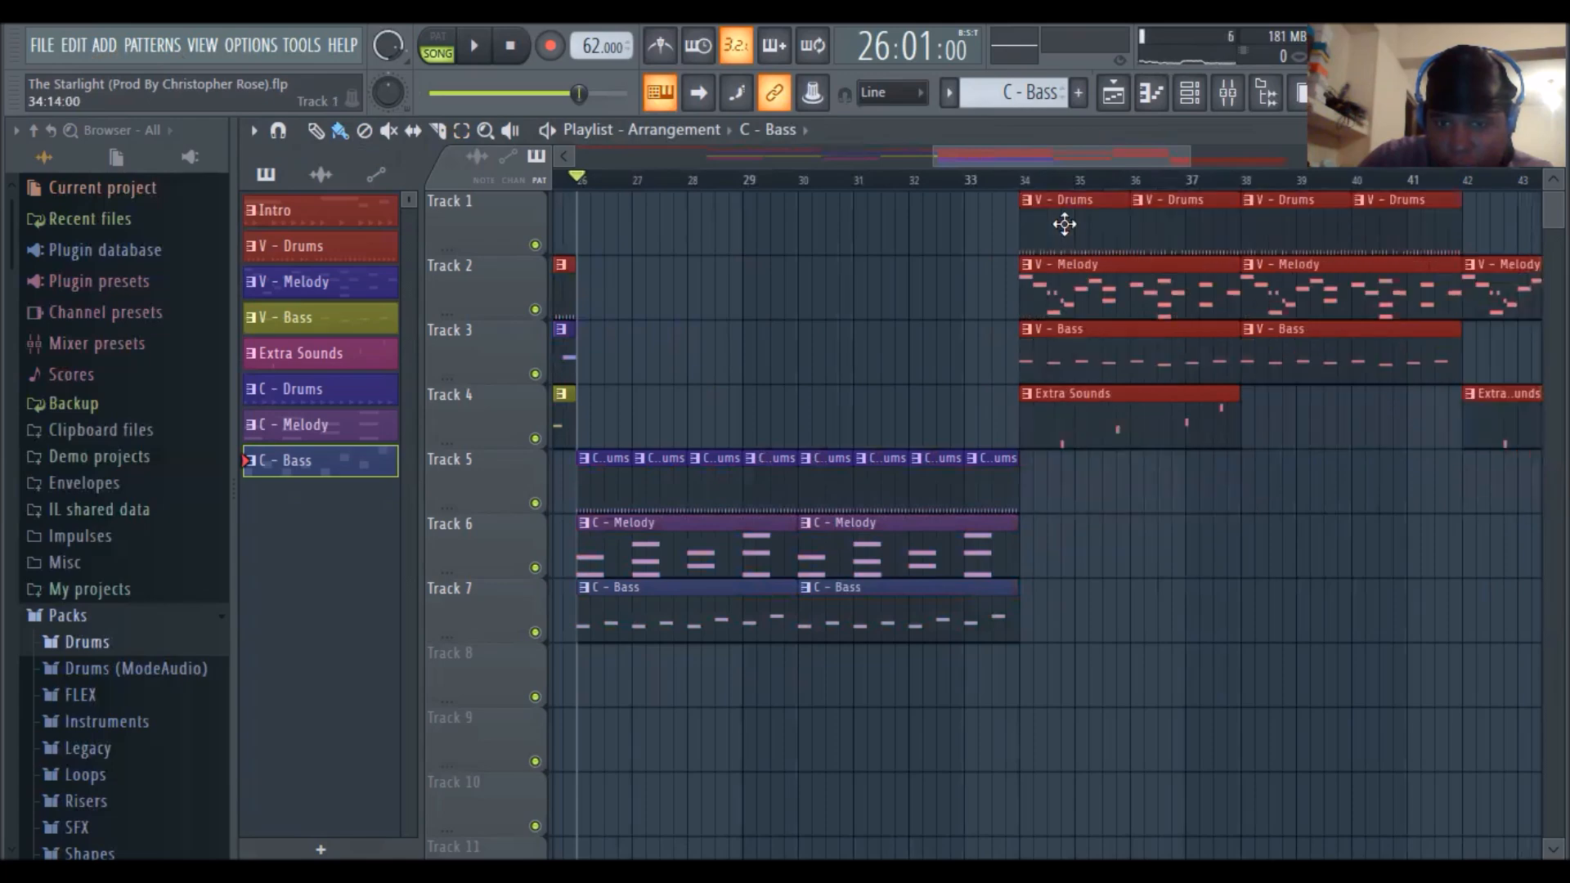
pyautogui.moveTo(1063, 282); pyautogui.dragTo(1062, 300)
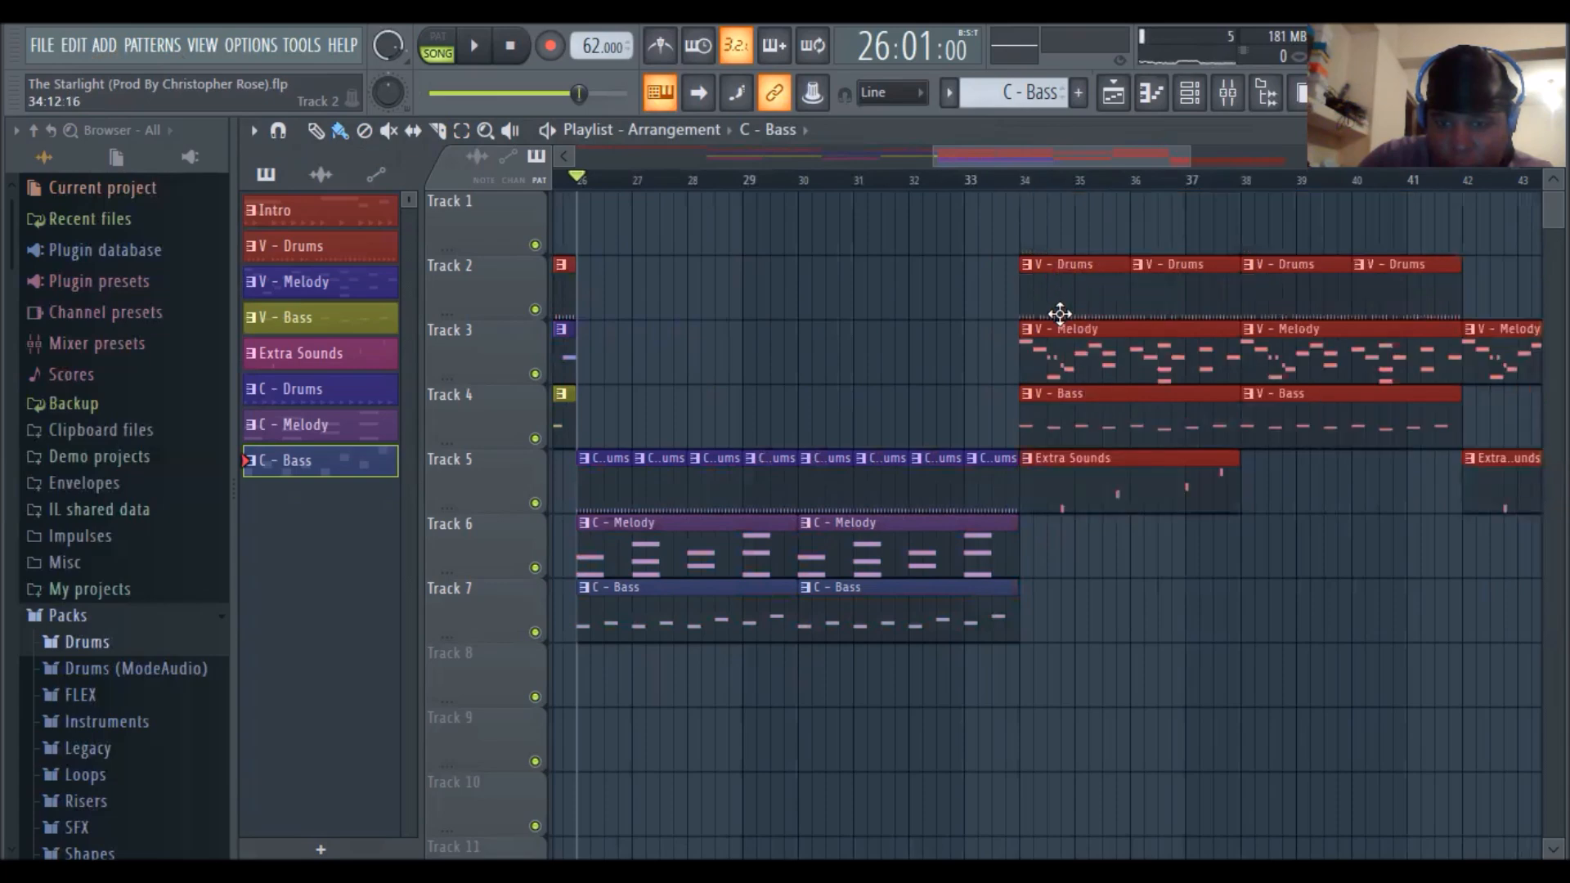
pyautogui.click(1059, 314)
pyautogui.click(920, 313)
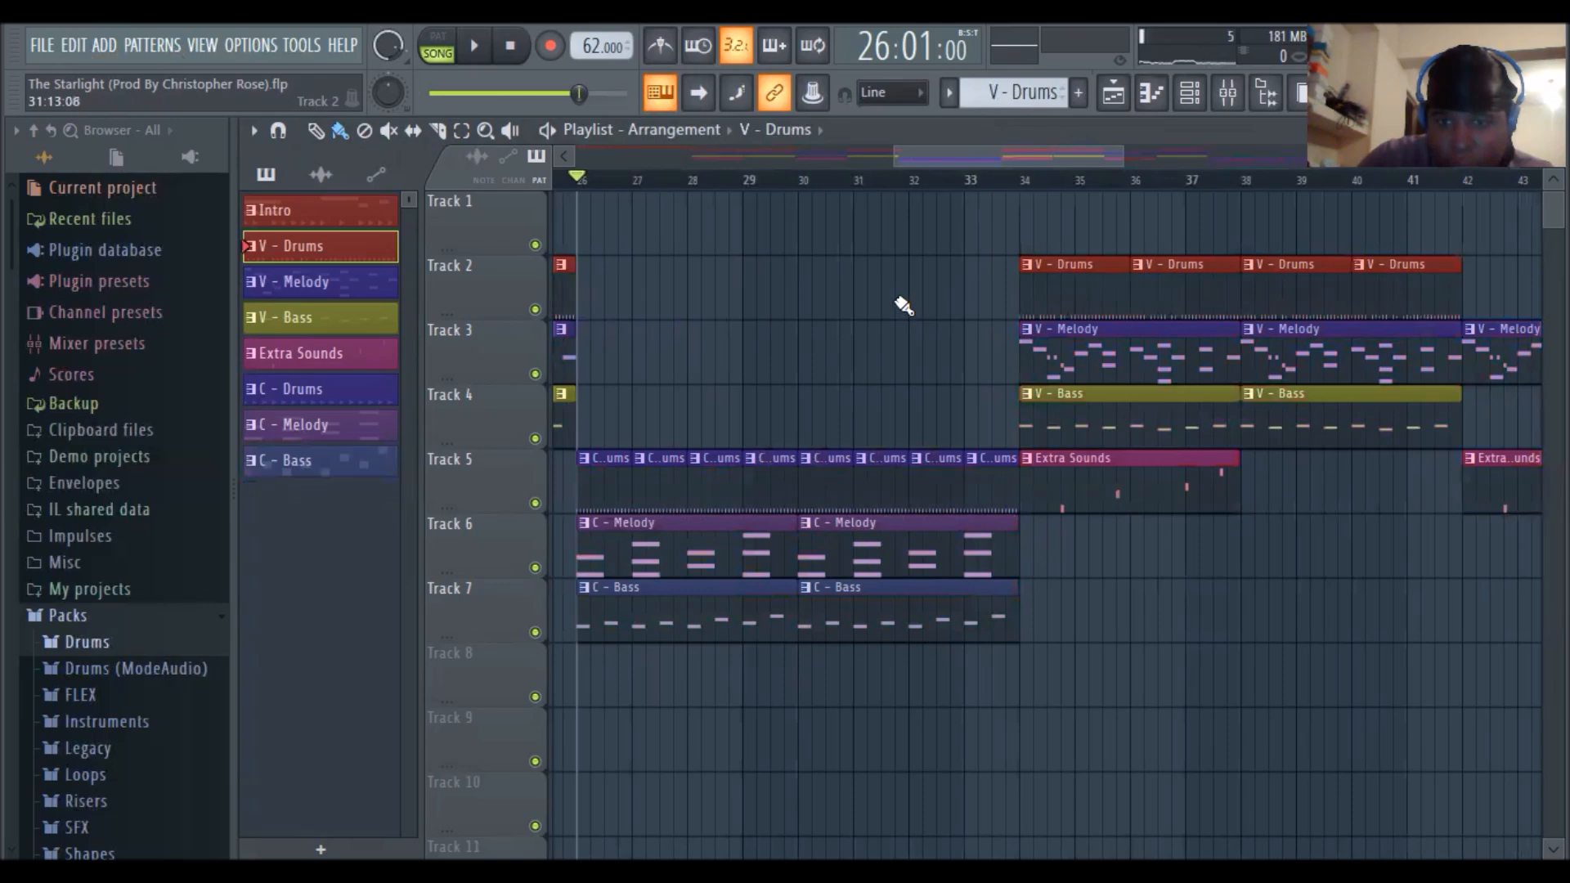
# Create a new pattern named Outro and color it Dark Olive Green (#616935)
pyautogui.moveTo(973, 163); pyautogui.dragTo(1215, 183)
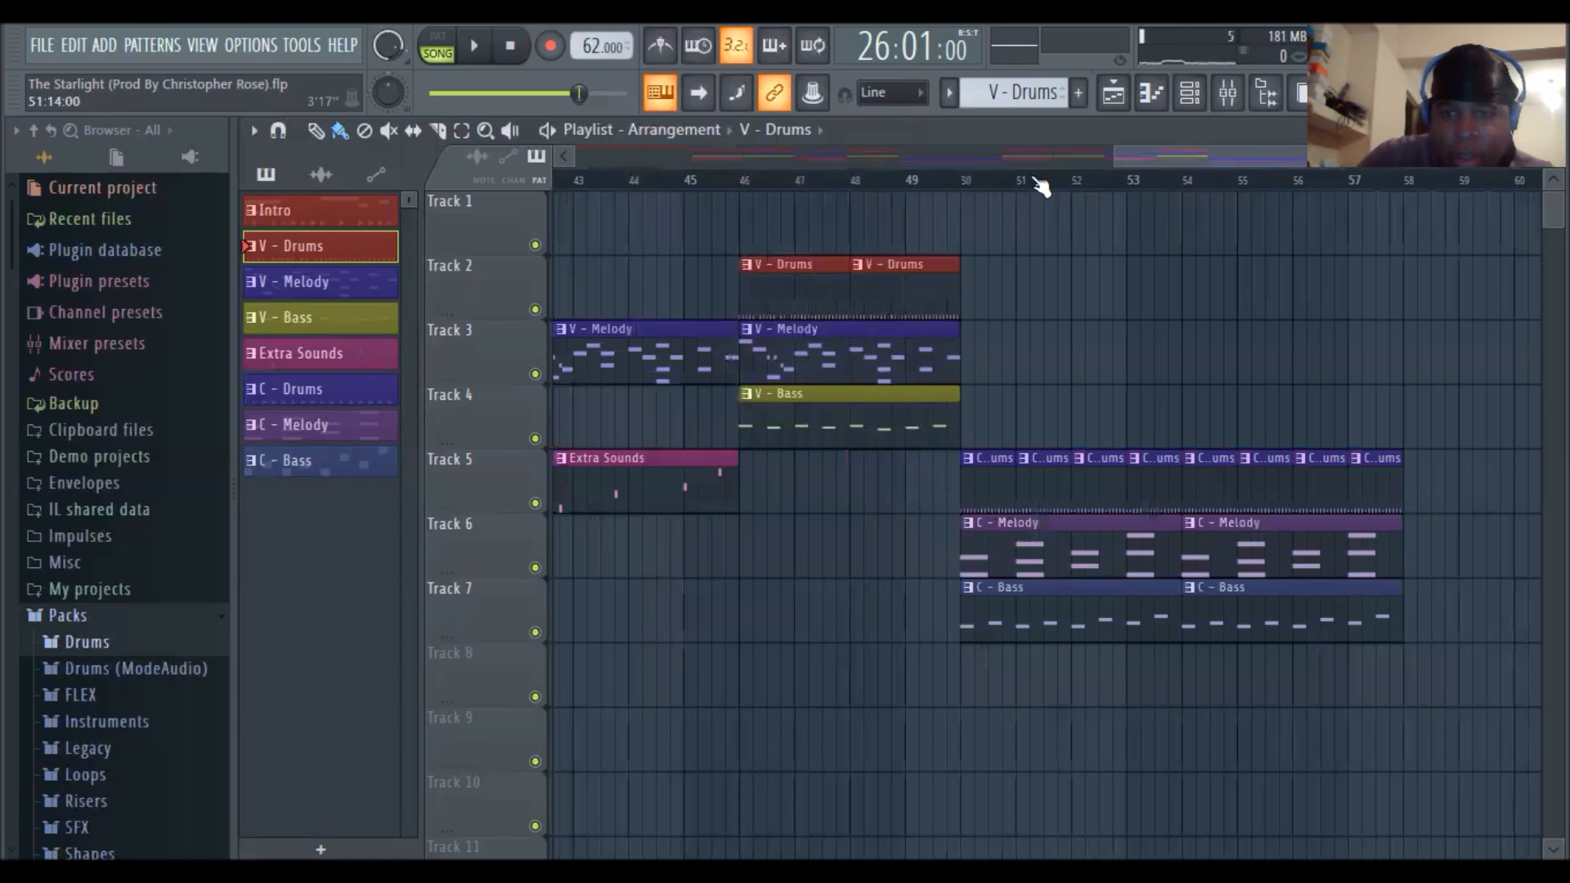
pyautogui.click(1080, 92)
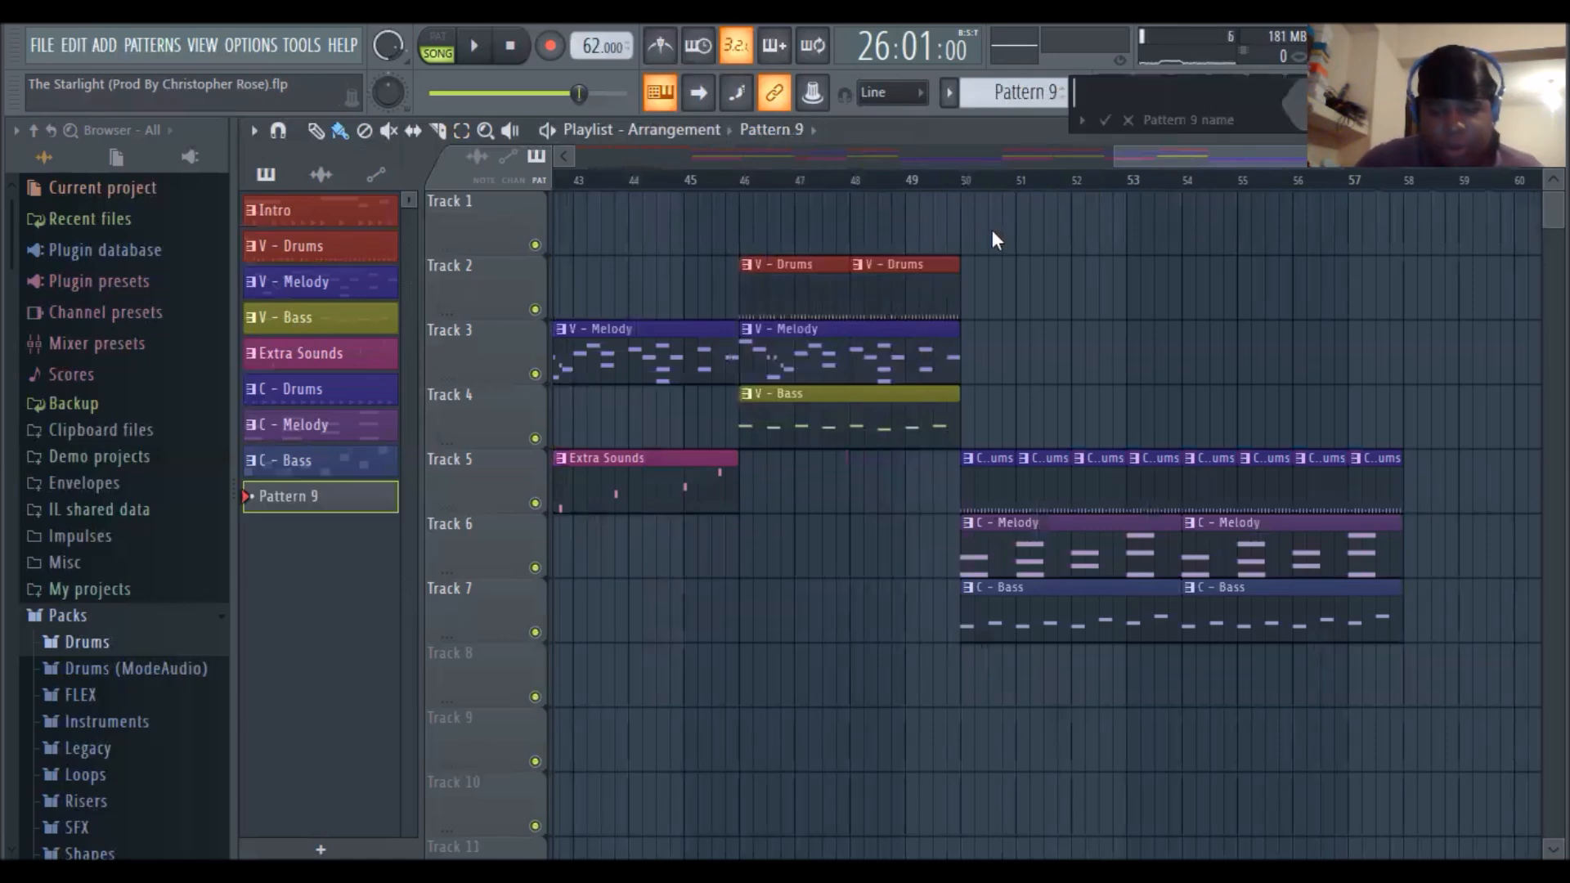
pyautogui.write('Outro')
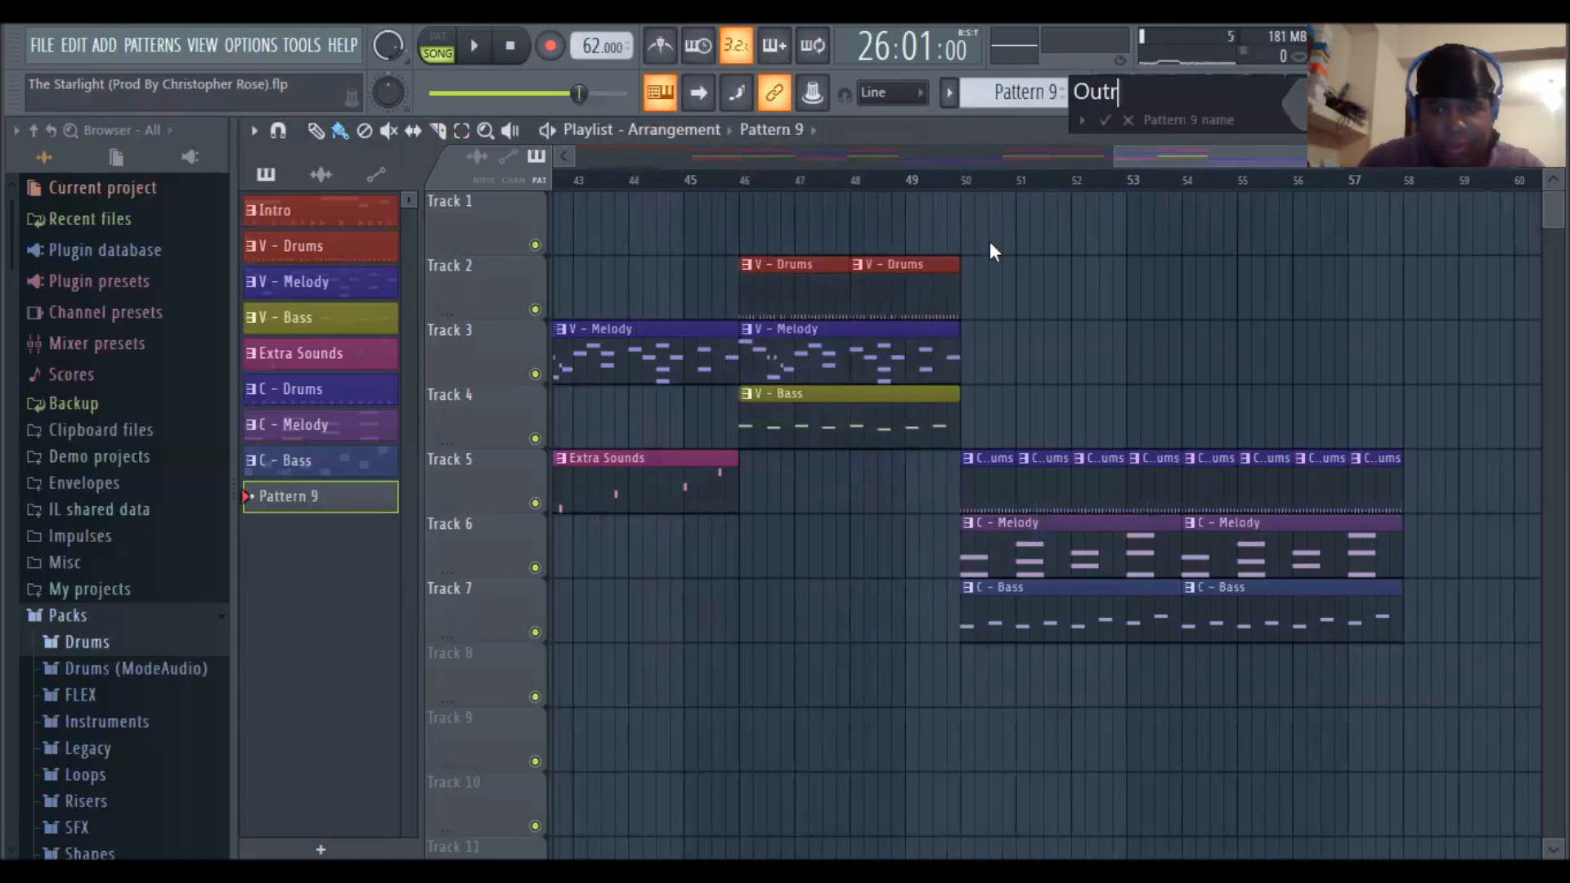
pyautogui.click(1294, 102)
pyautogui.click(1395, 284)
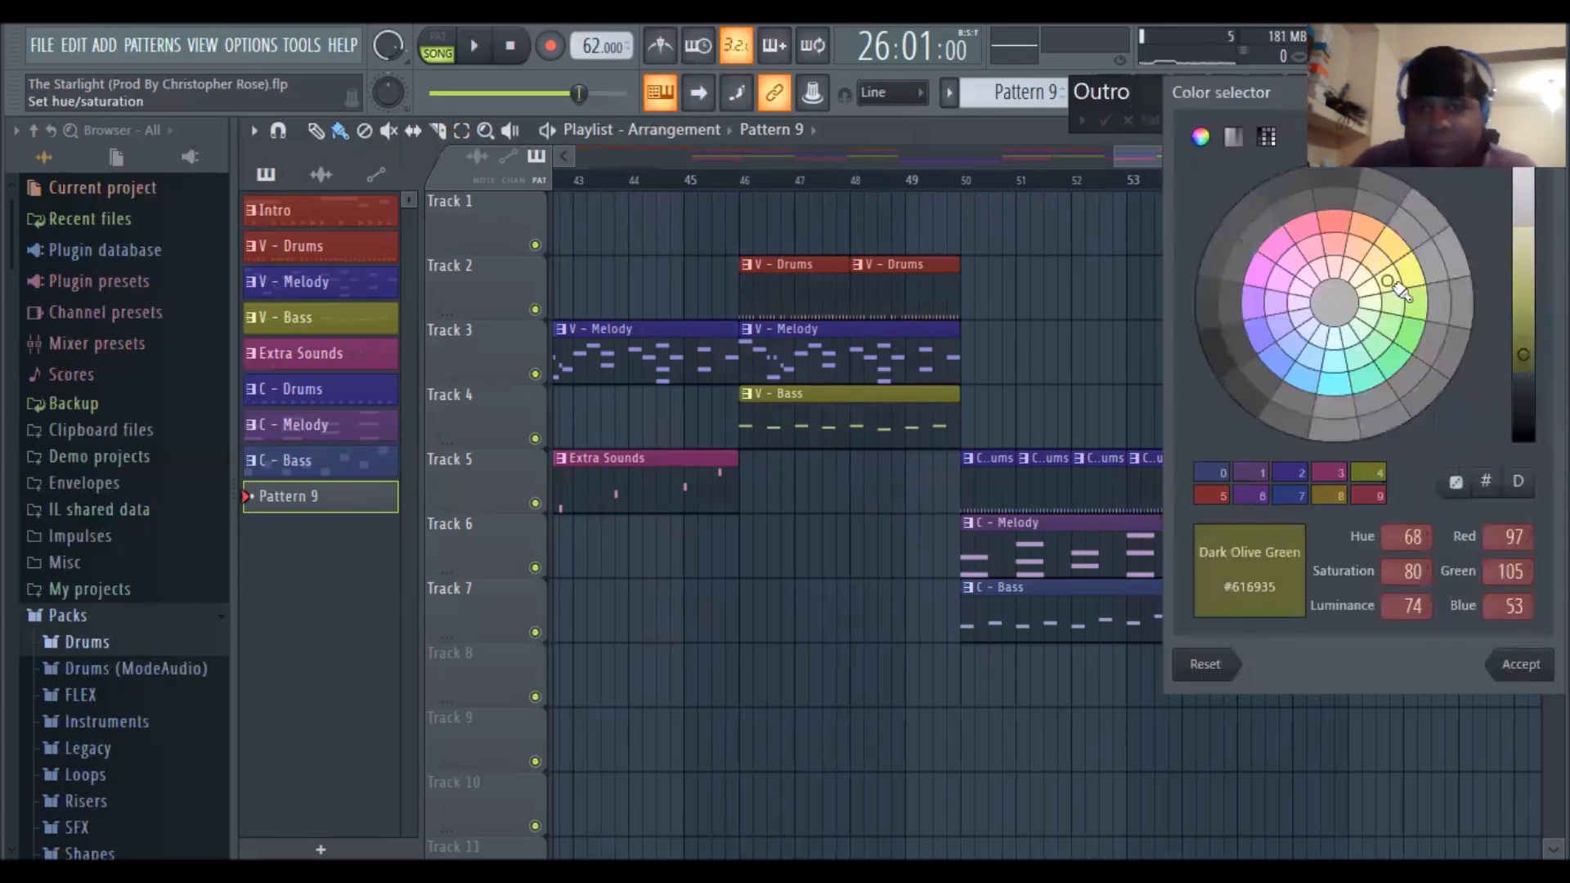
pyautogui.press('Return')
pyautogui.press('Return')
# Place FPC 6 Kick hits on steps 1, 5, 9 and 13 of the Outro pattern, and open Sylenth1's piano roll
pyautogui.click(1207, 101)
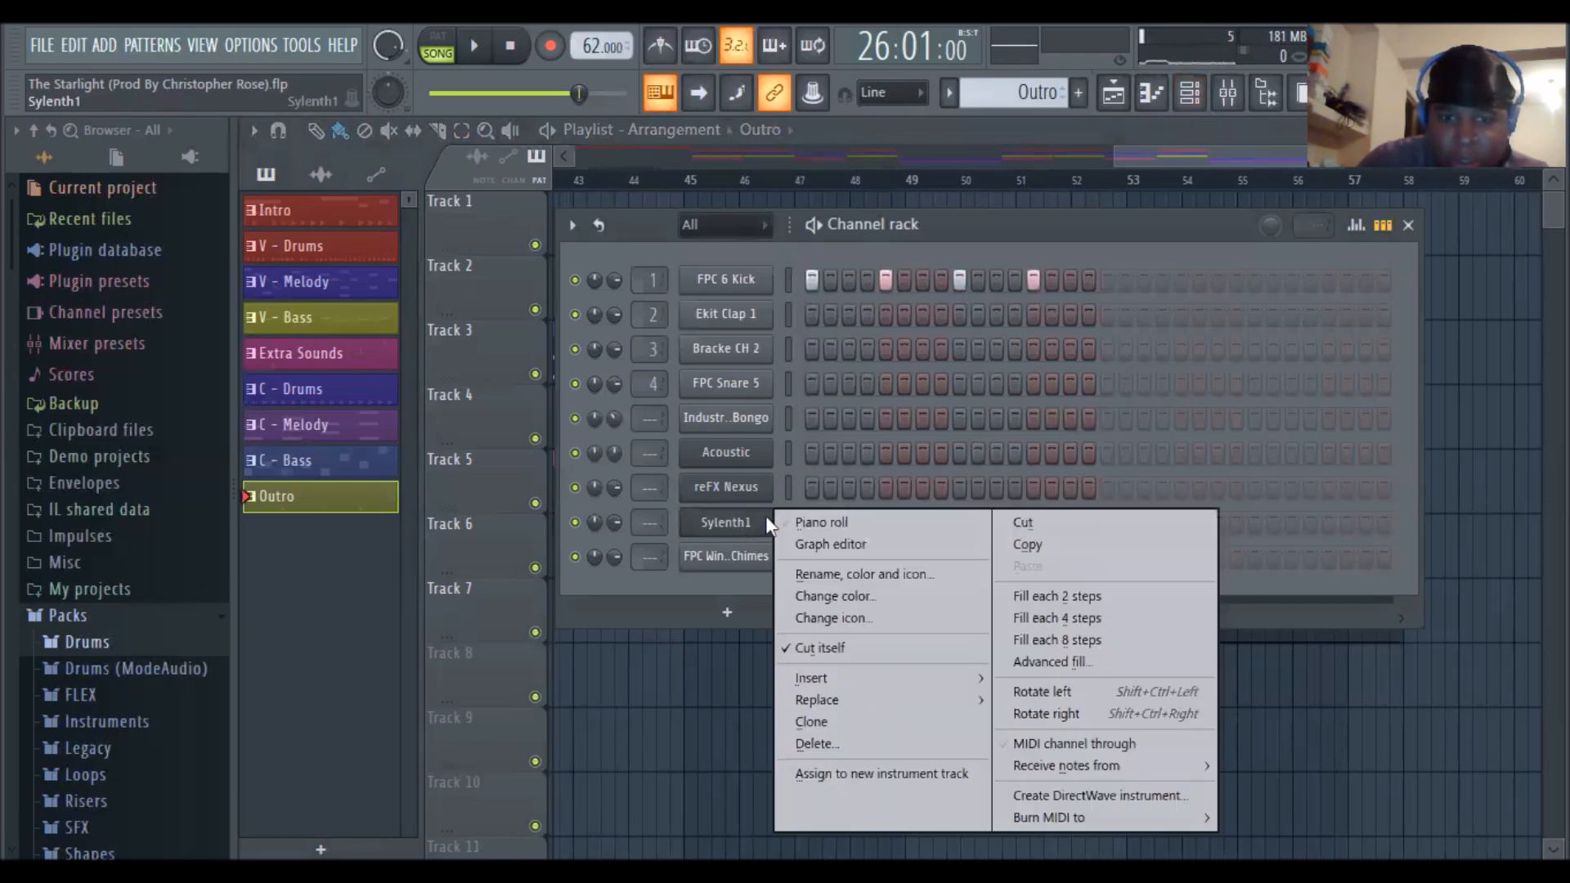
pyautogui.click(855, 523)
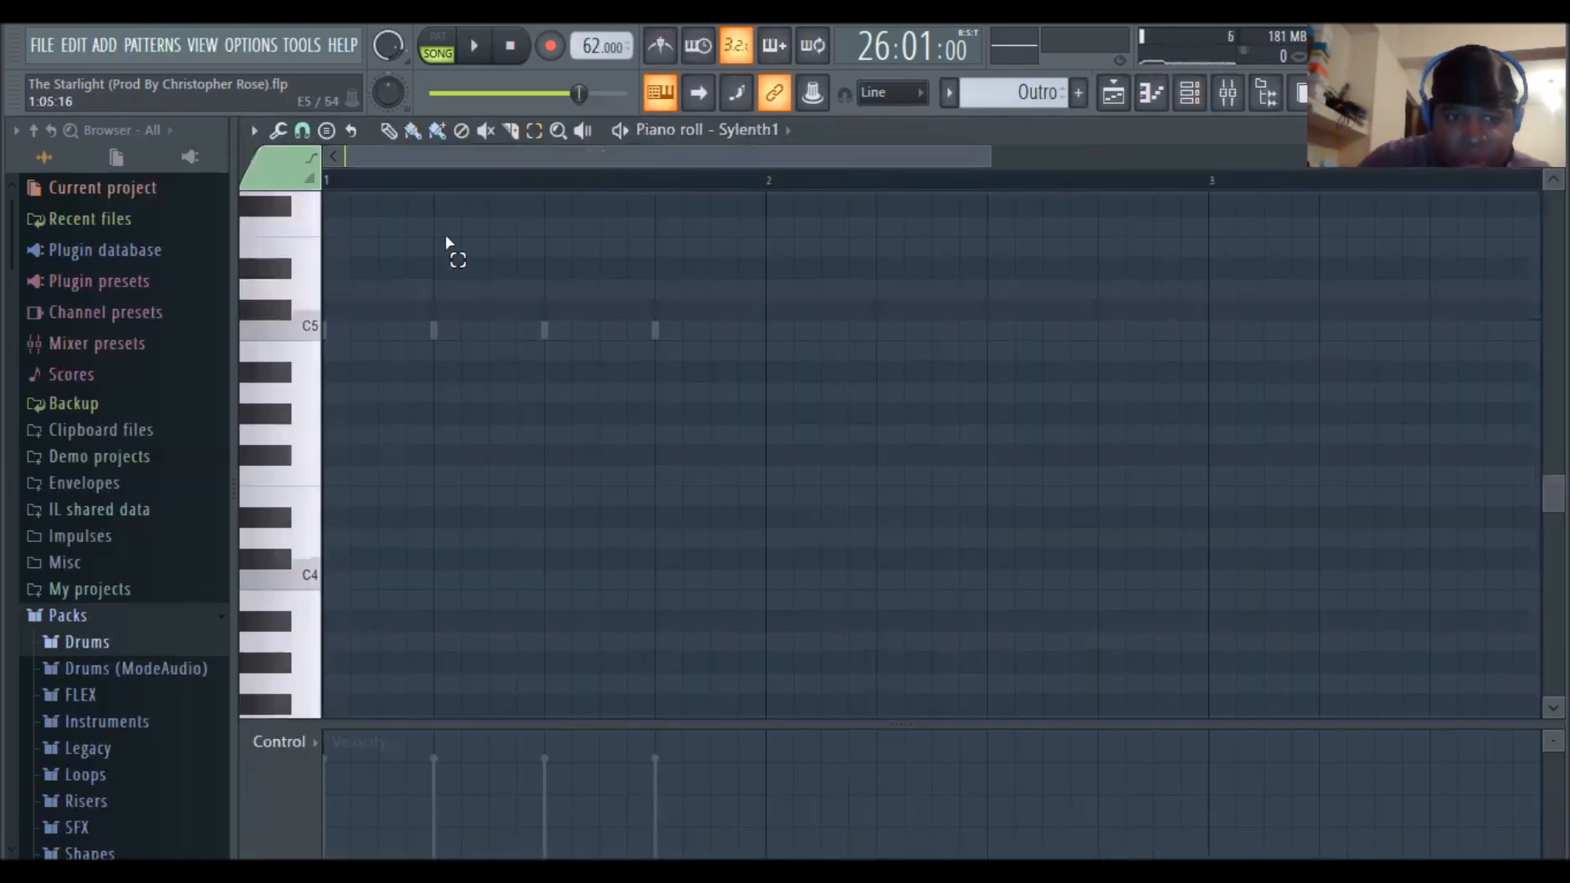
pyautogui.click(439, 132)
pyautogui.moveTo(368, 350)
pyautogui.mouseDown()
pyautogui.moveTo(348, 353)
pyautogui.moveTo(421, 353)
pyautogui.mouseUp()
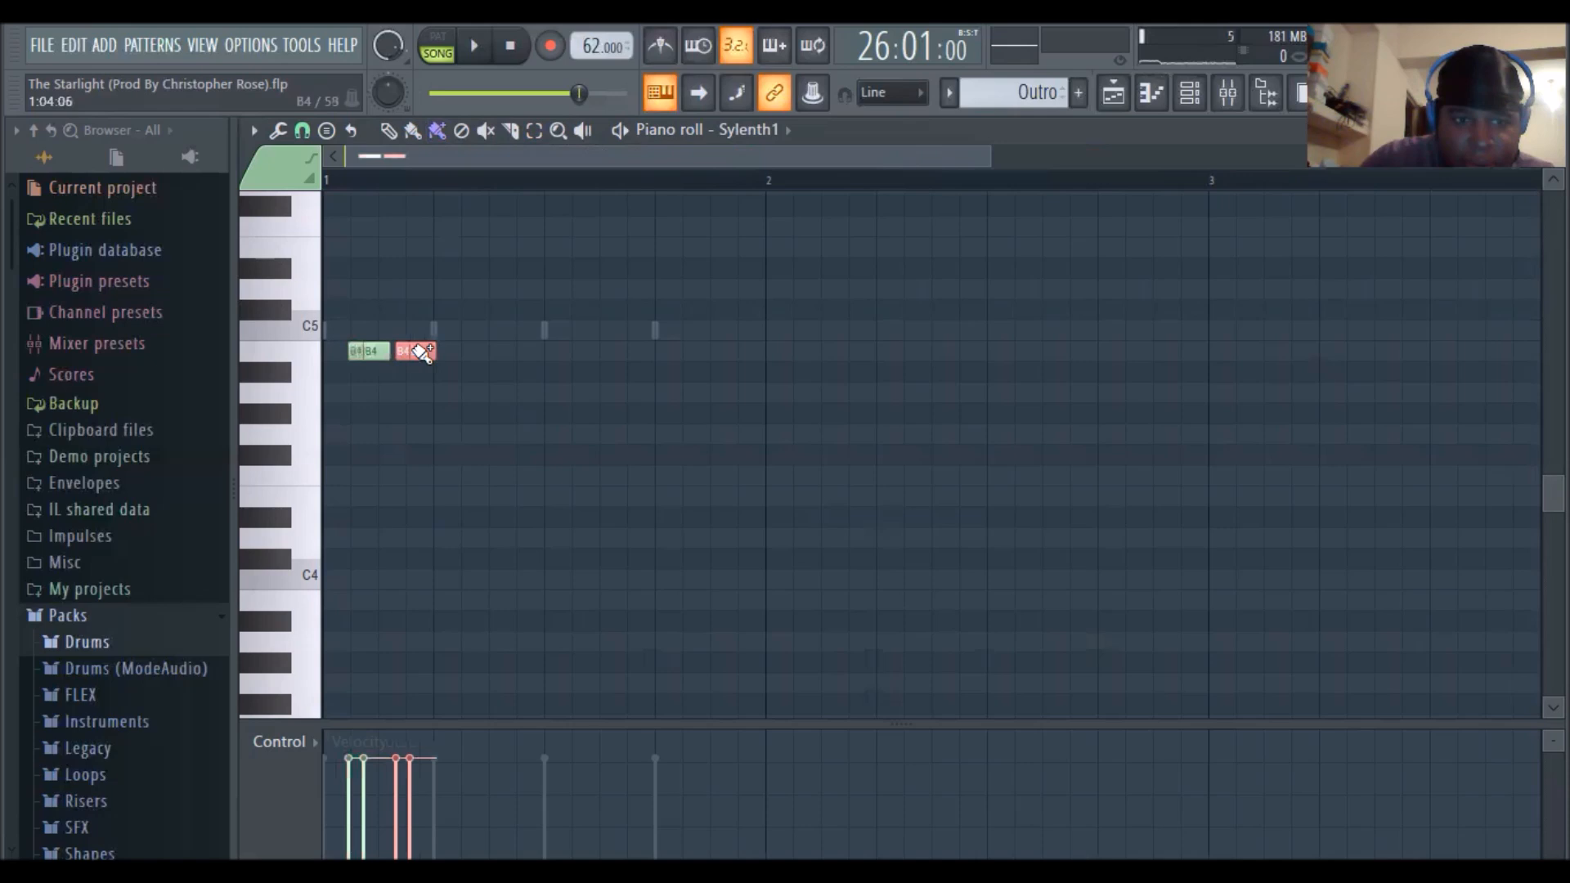
pyautogui.rightClick(418, 353)
pyautogui.rightClick(353, 358)
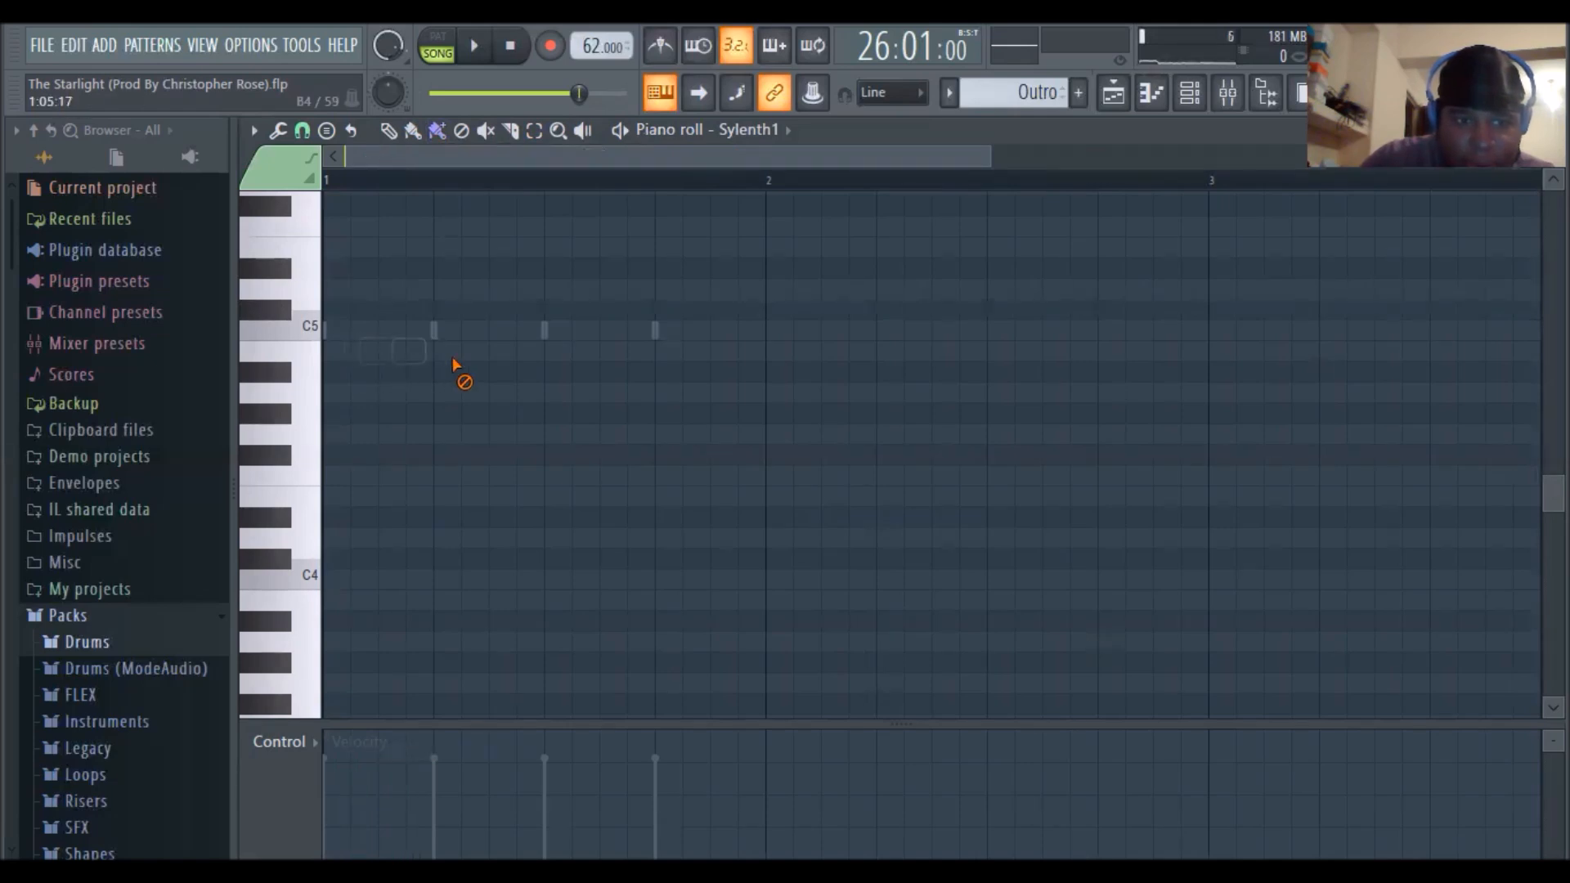
pyautogui.scroll(-3, 360, 478)
pyautogui.moveTo(335, 521); pyautogui.dragTo(364, 522)
pyautogui.rightClick(341, 520)
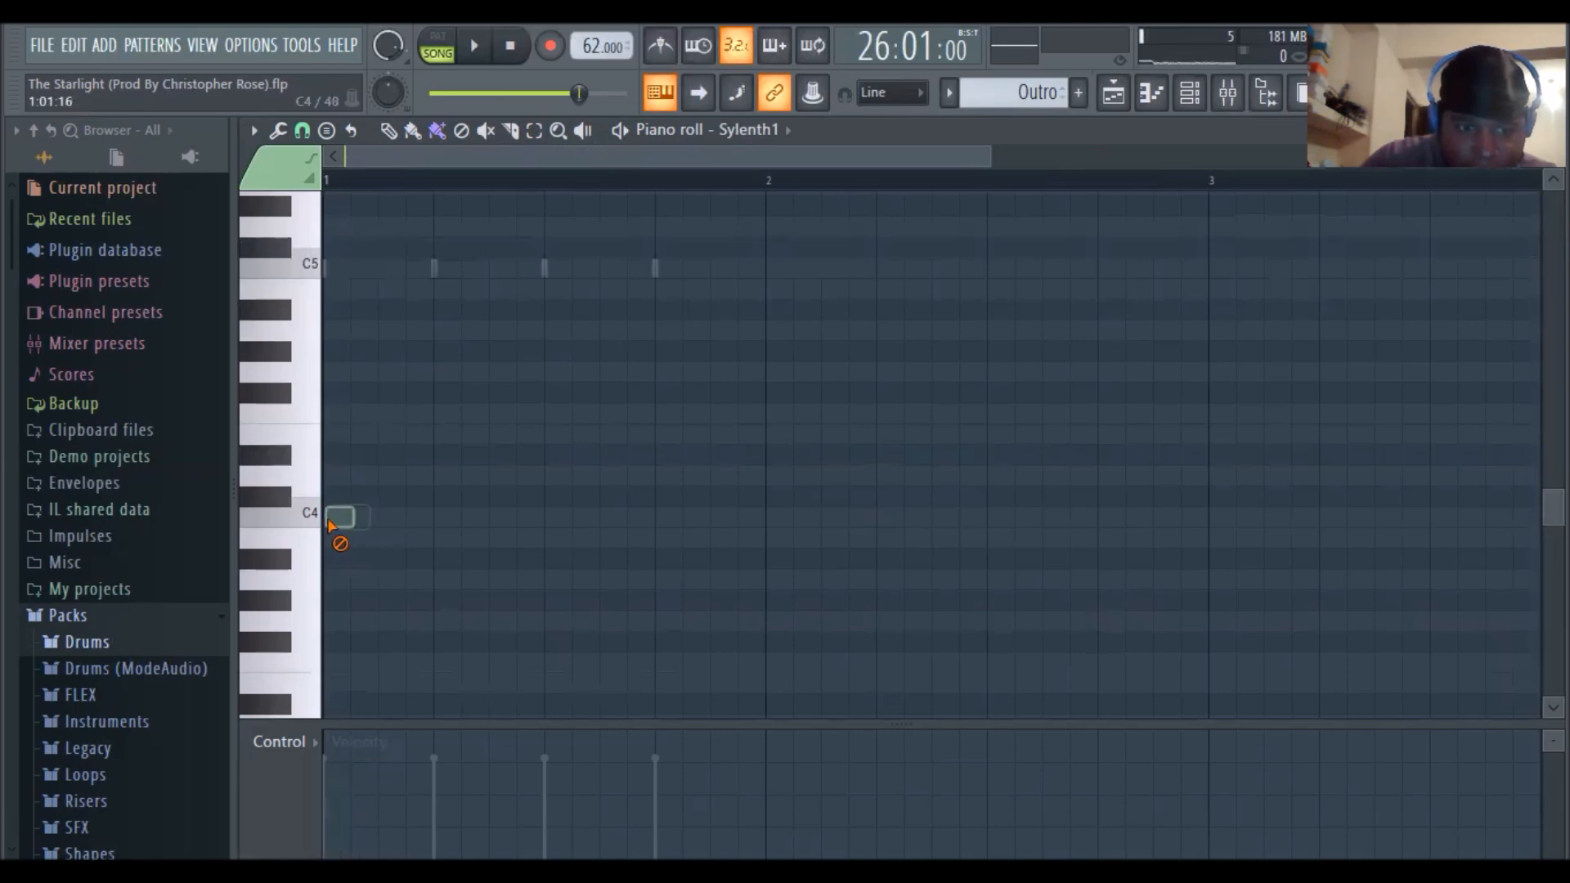
pyautogui.click(319, 520)
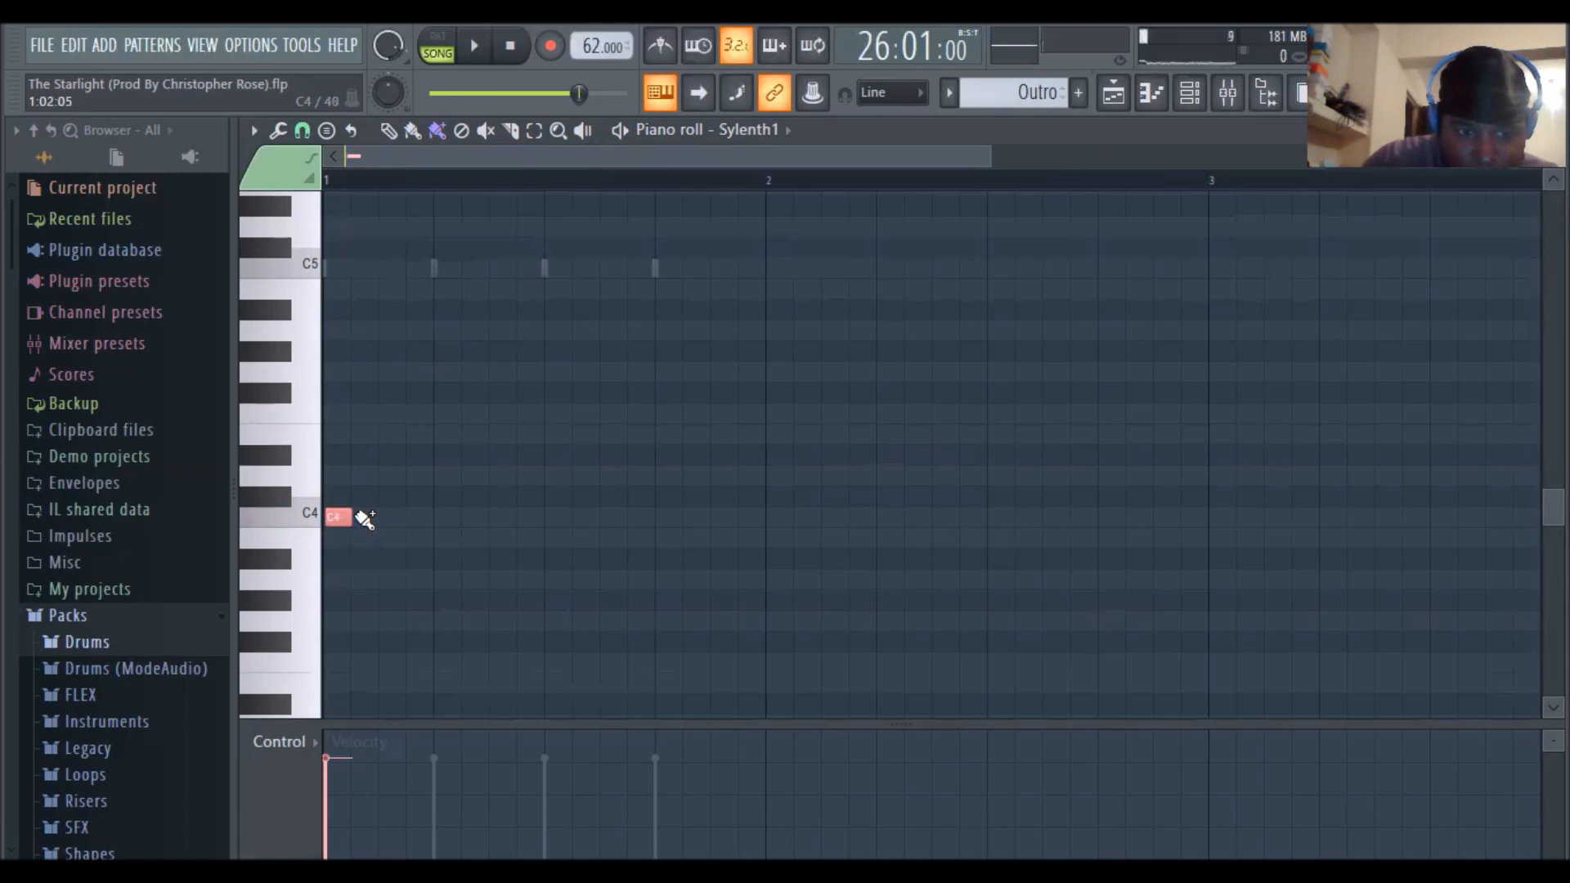
pyautogui.click(365, 517)
pyautogui.click(398, 518)
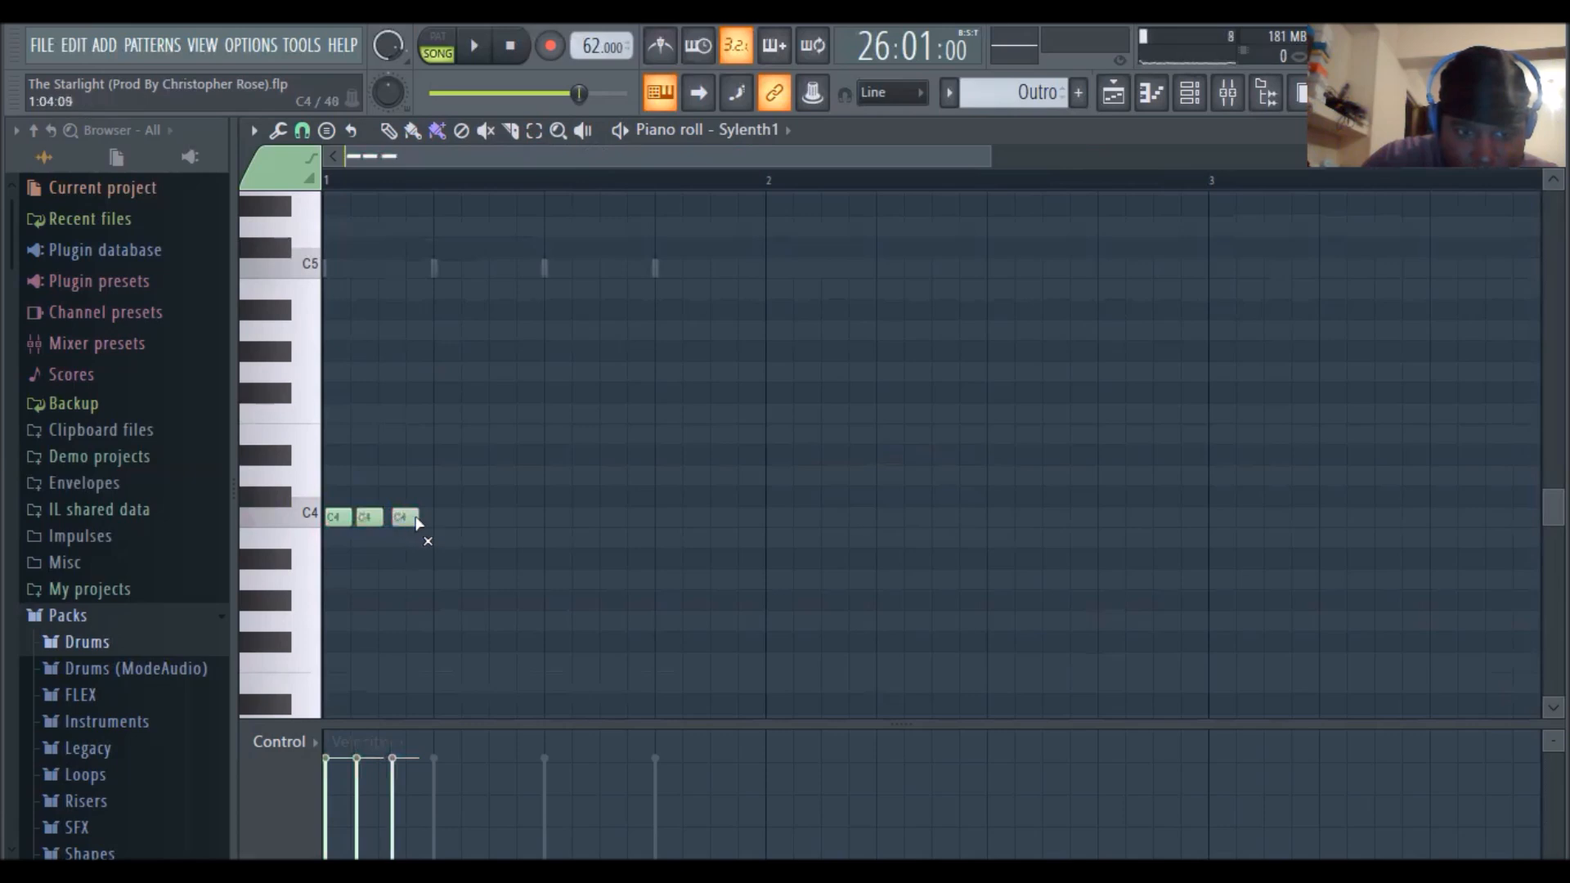
pyautogui.rightClick(405, 516)
pyautogui.rightClick(369, 517)
pyautogui.rightClick(338, 517)
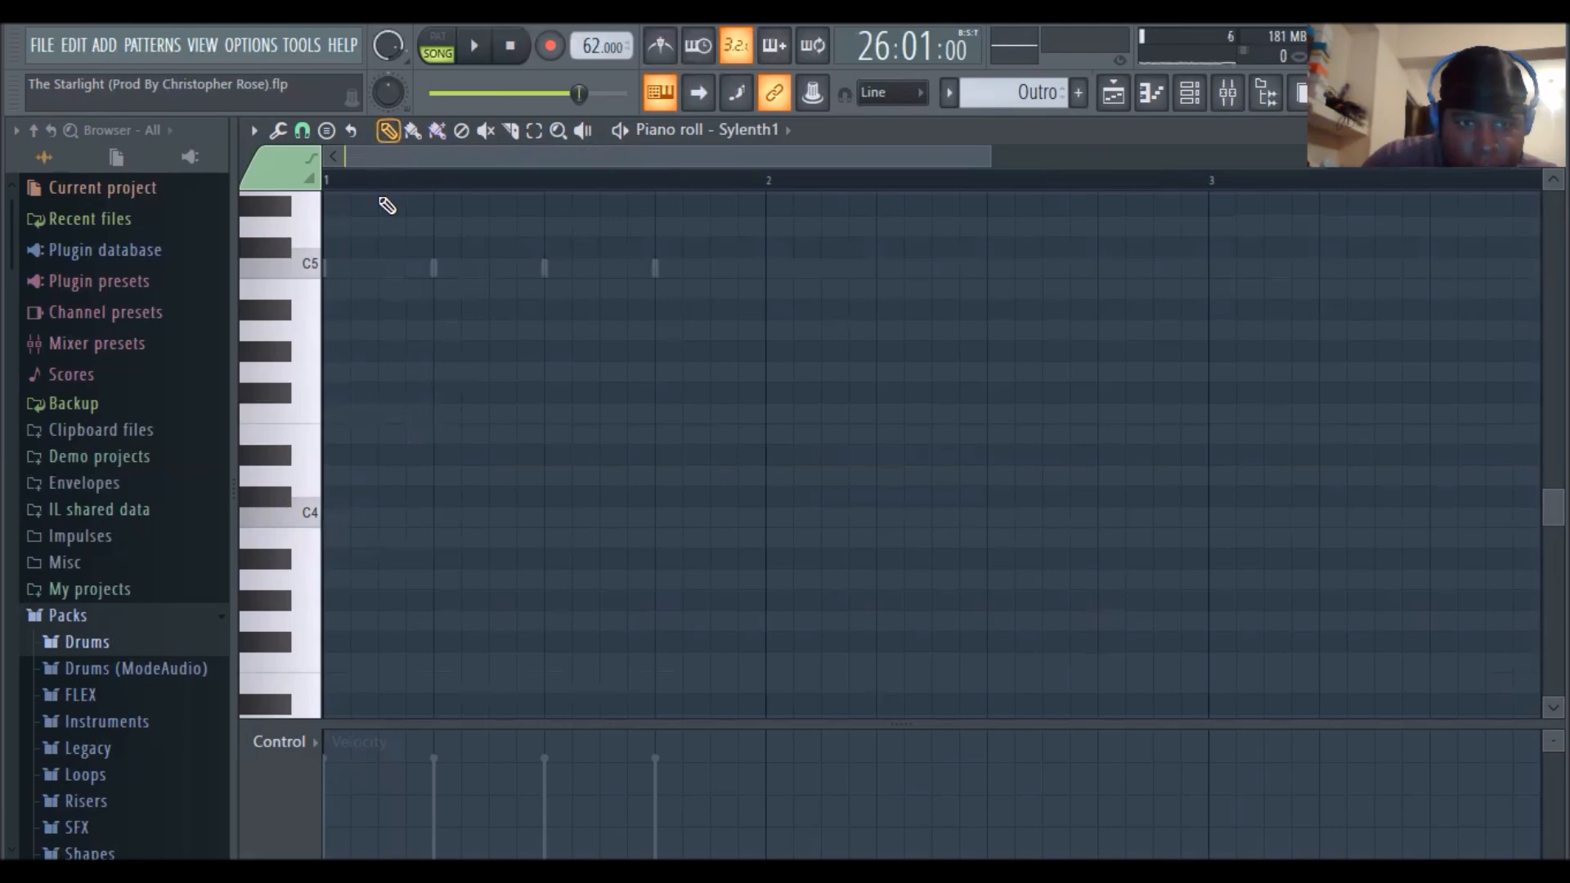
# Draw a C4 note at bar 1, extend it to fill the bar, and play it in pattern mode
pyautogui.click(330, 516)
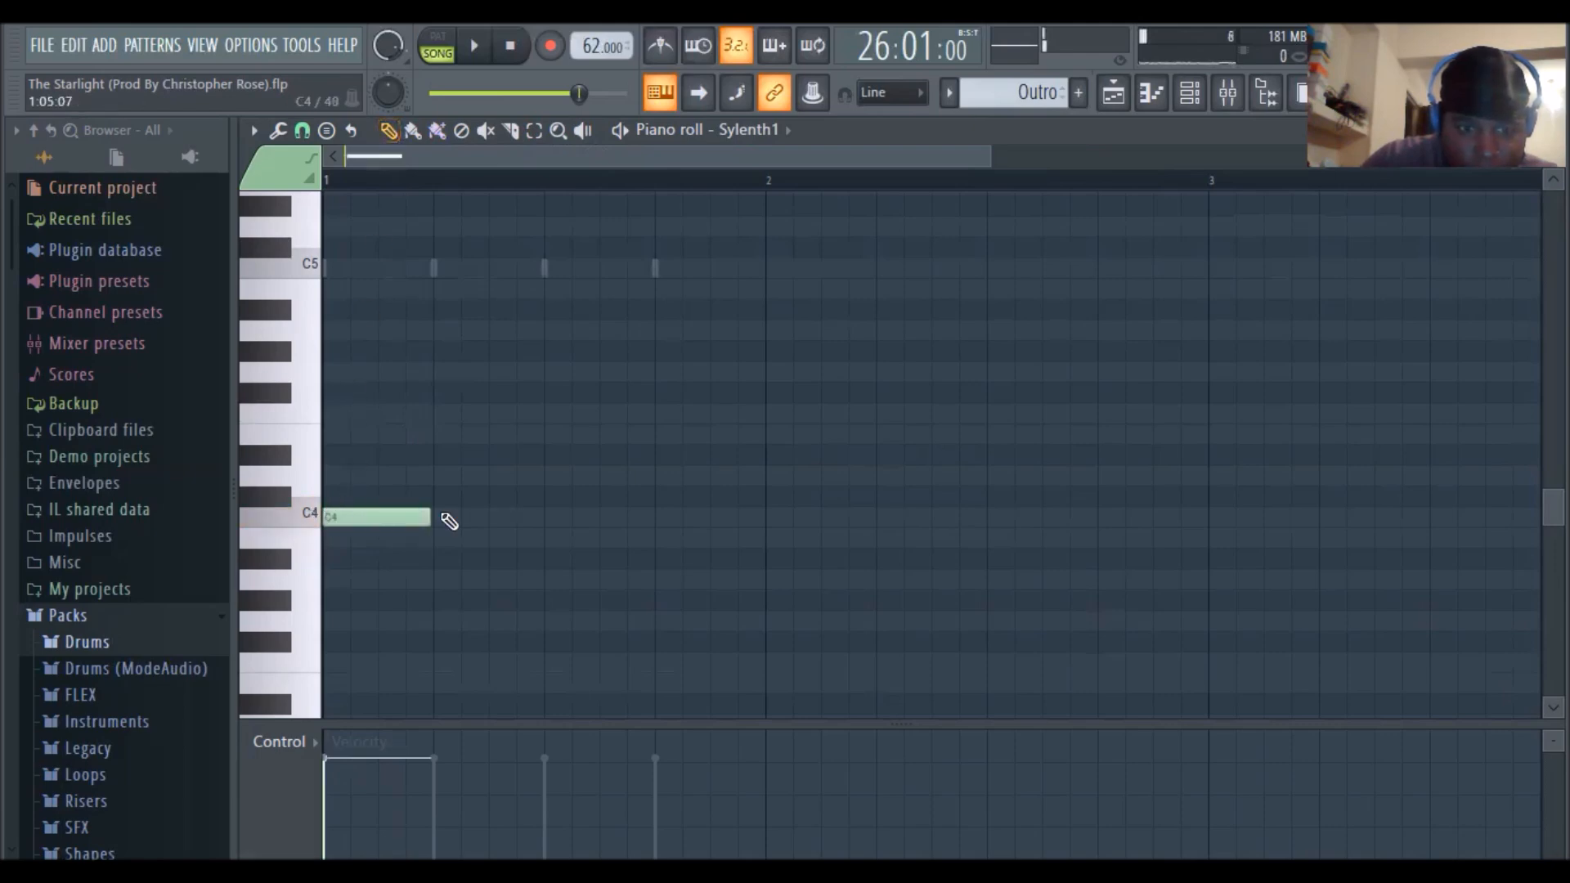
pyautogui.moveTo(441, 515); pyautogui.dragTo(526, 513)
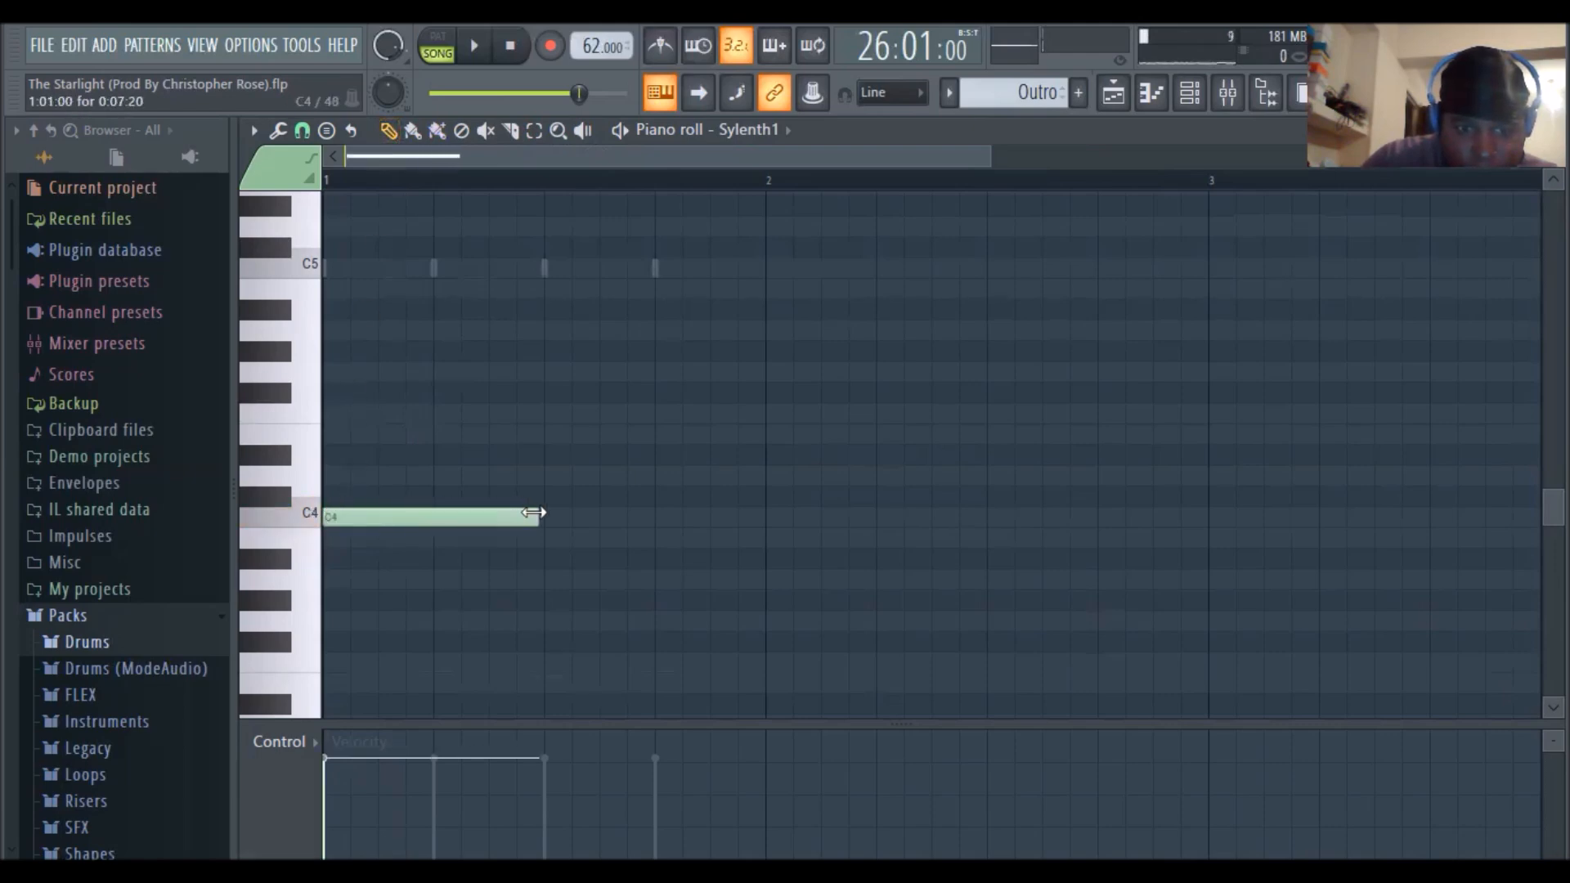
pyautogui.click(472, 49)
pyautogui.click(438, 37)
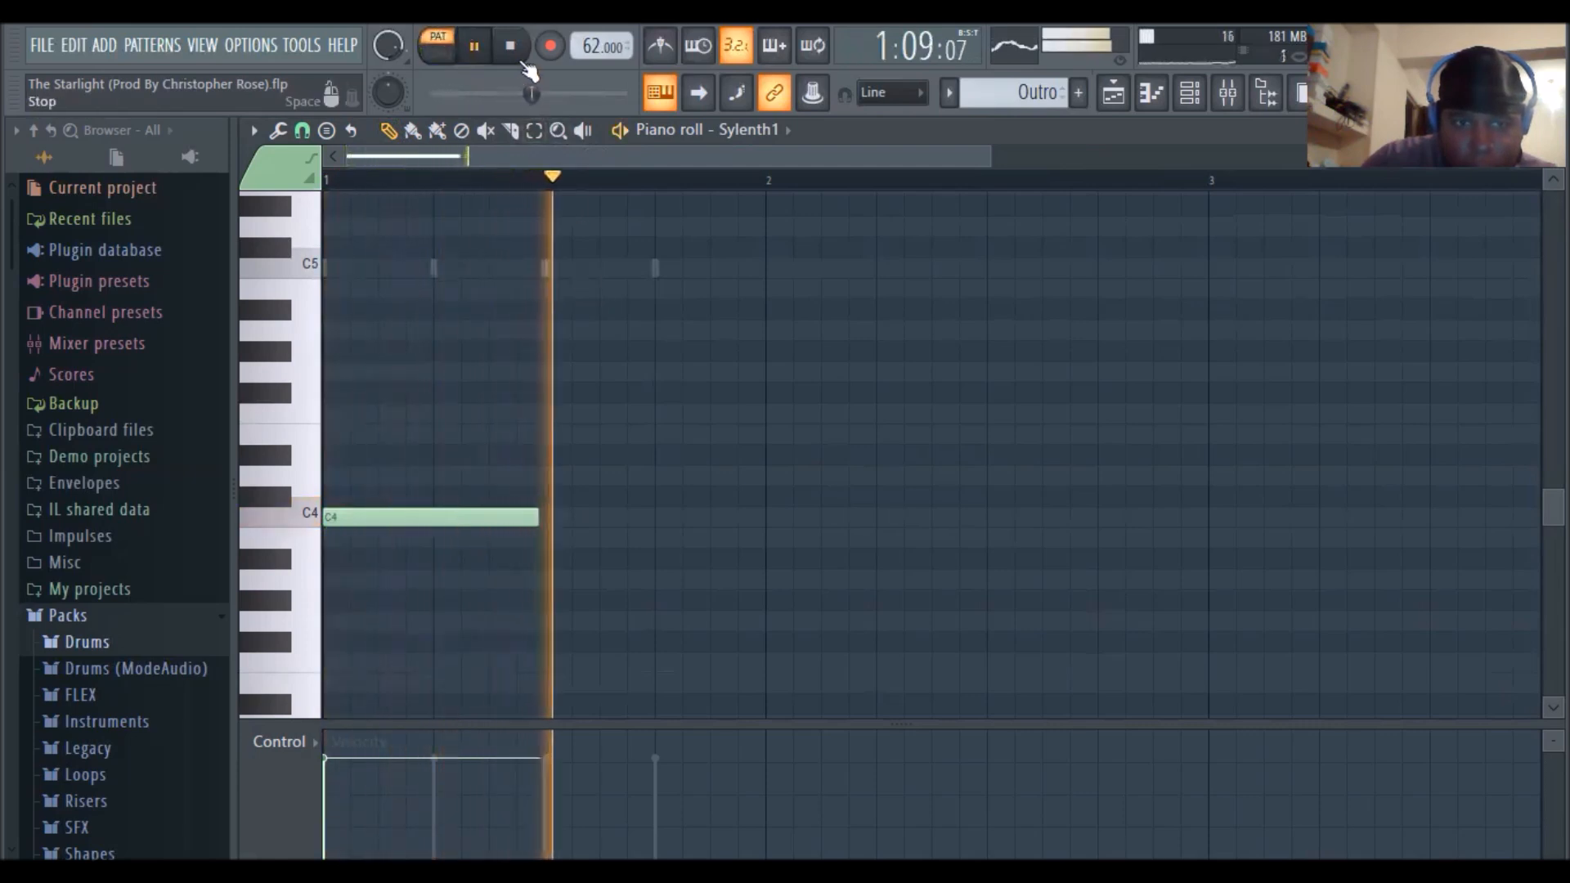
pyautogui.press('space')
pyautogui.moveTo(536, 517); pyautogui.dragTo(744, 533)
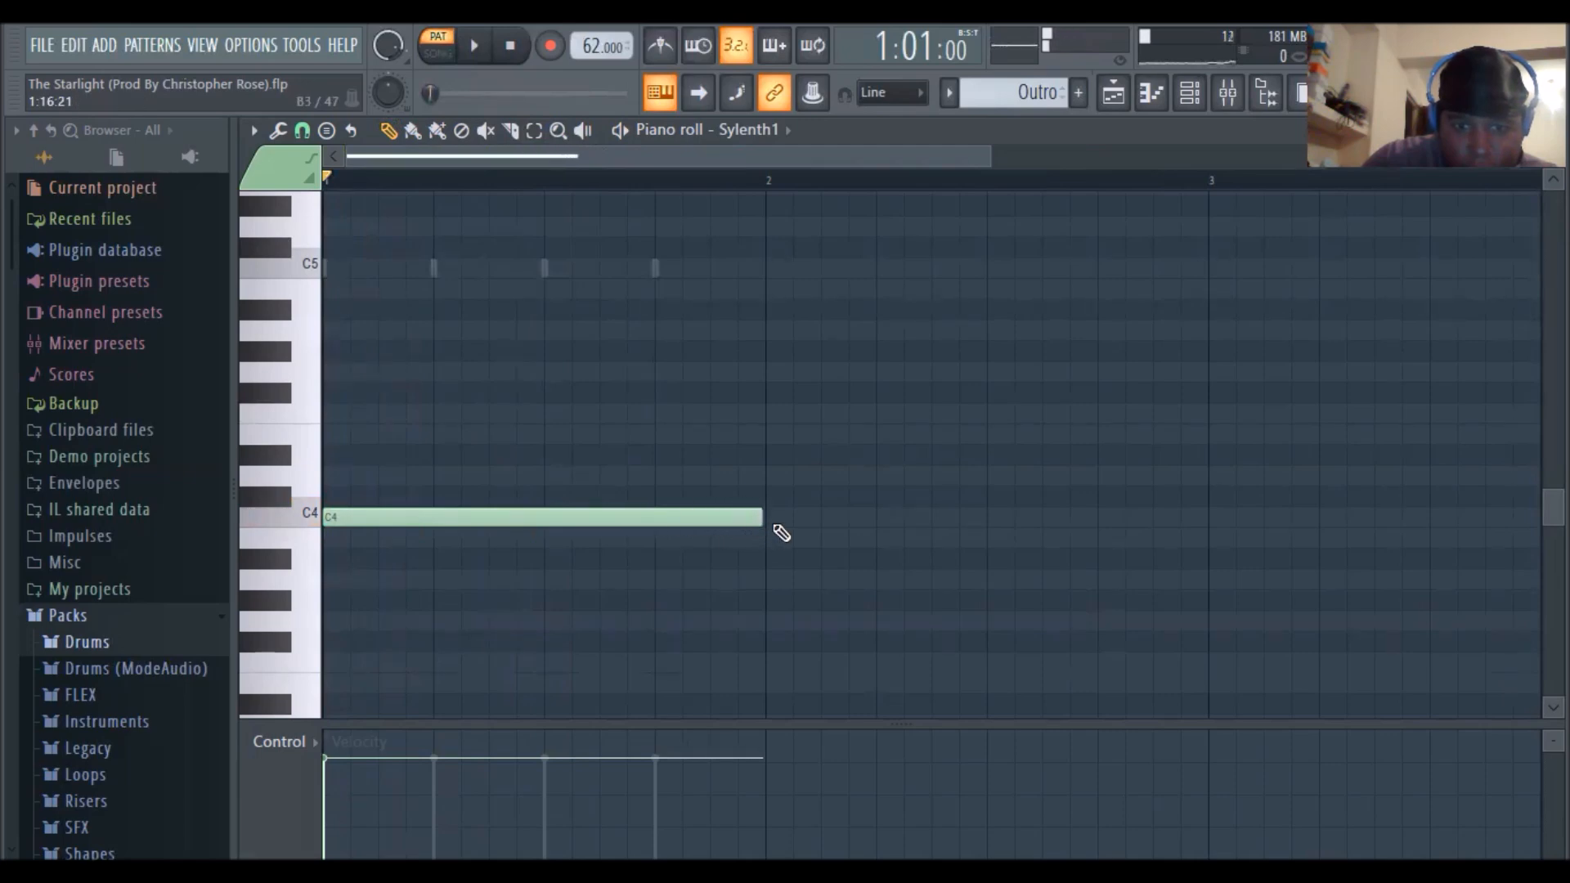
pyautogui.click(468, 50)
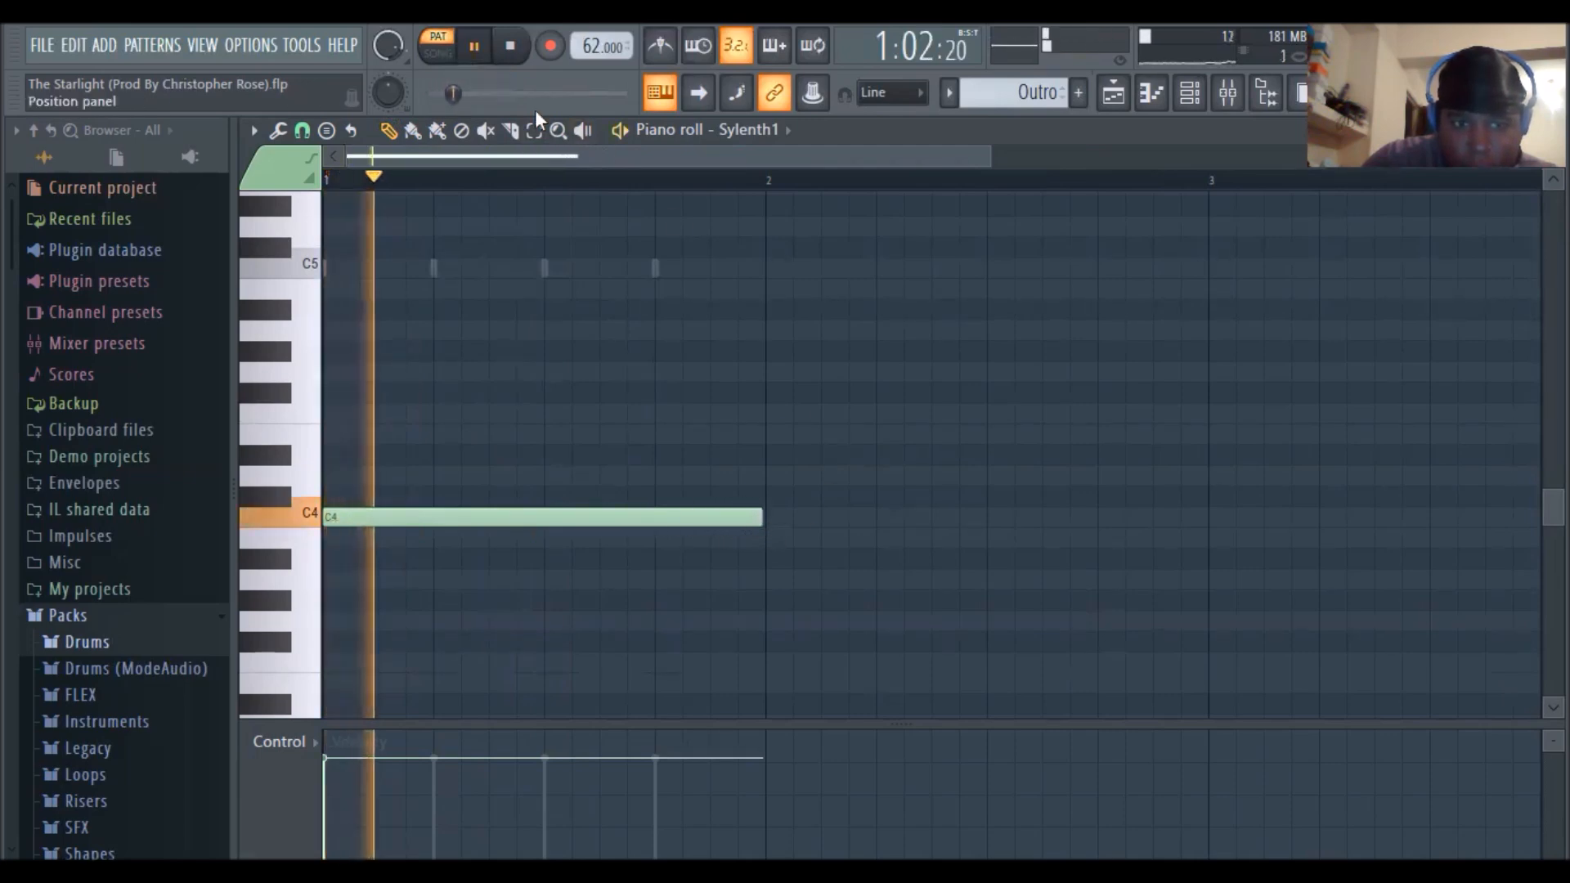
# Add one-bar Sylenth1 notes D4 at bar 2, F4 at bar 3 and A4 at bar 4
pyautogui.click(773, 474)
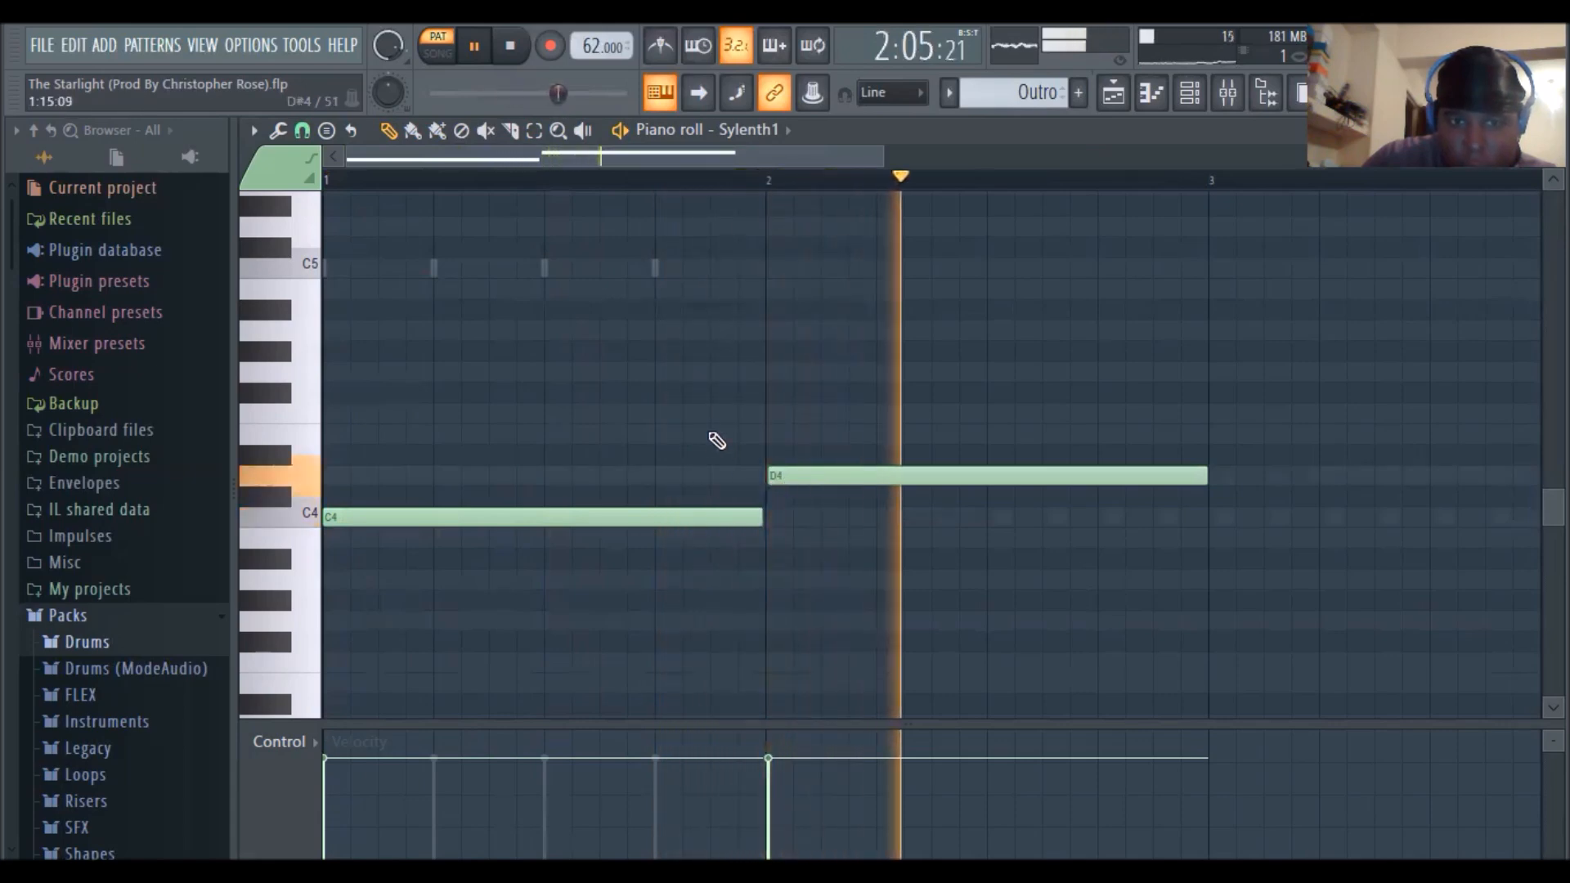
pyautogui.moveTo(670, 158); pyautogui.dragTo(836, 158)
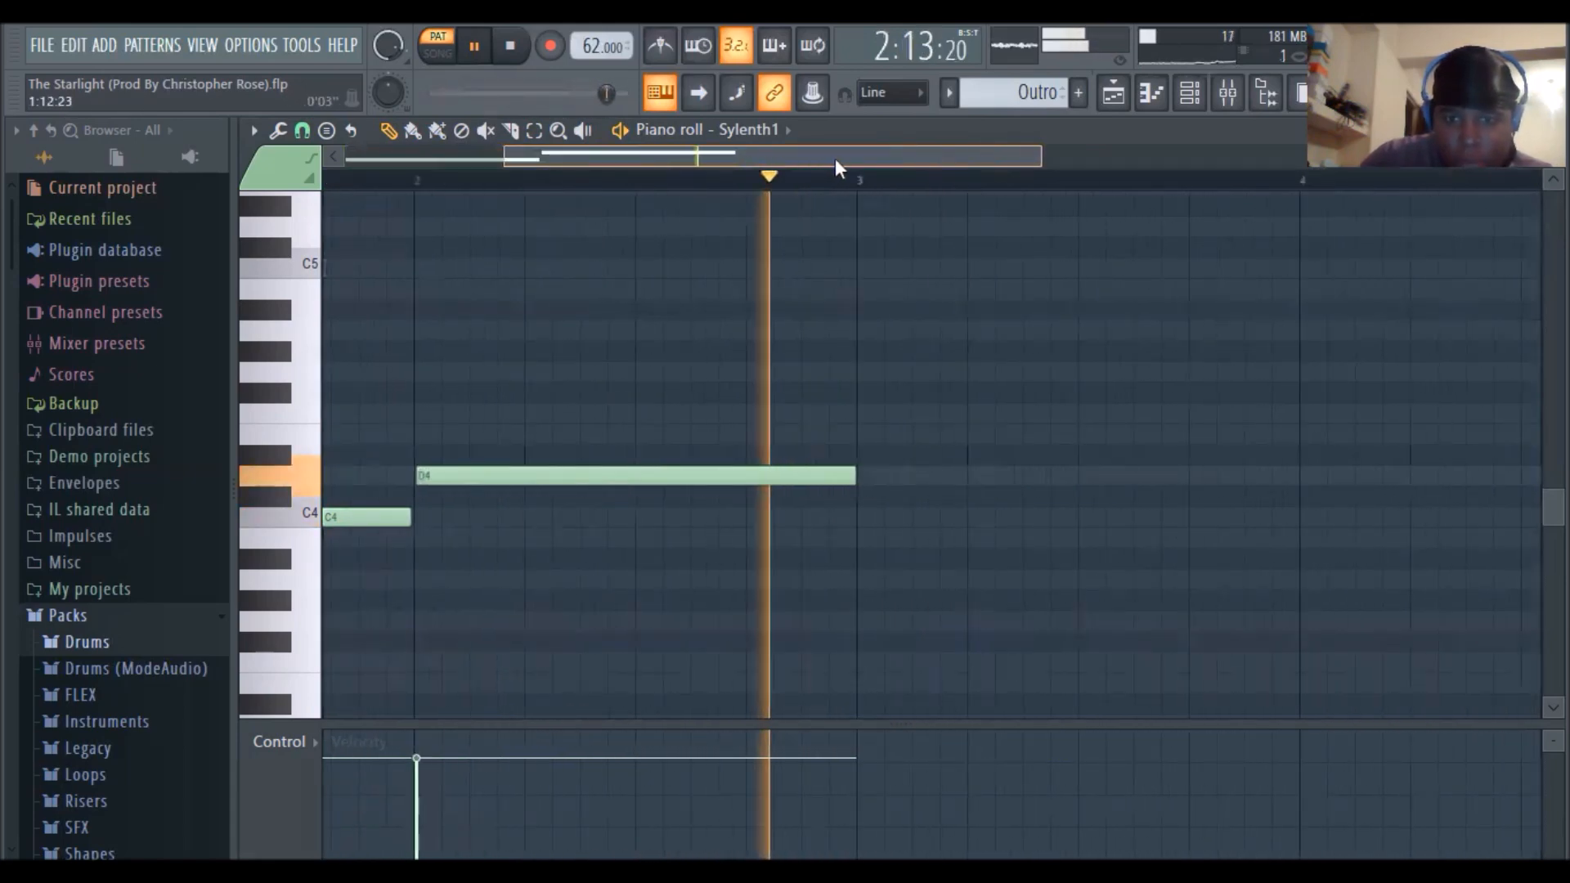
pyautogui.click(804, 410)
pyautogui.moveTo(808, 406); pyautogui.dragTo(804, 405)
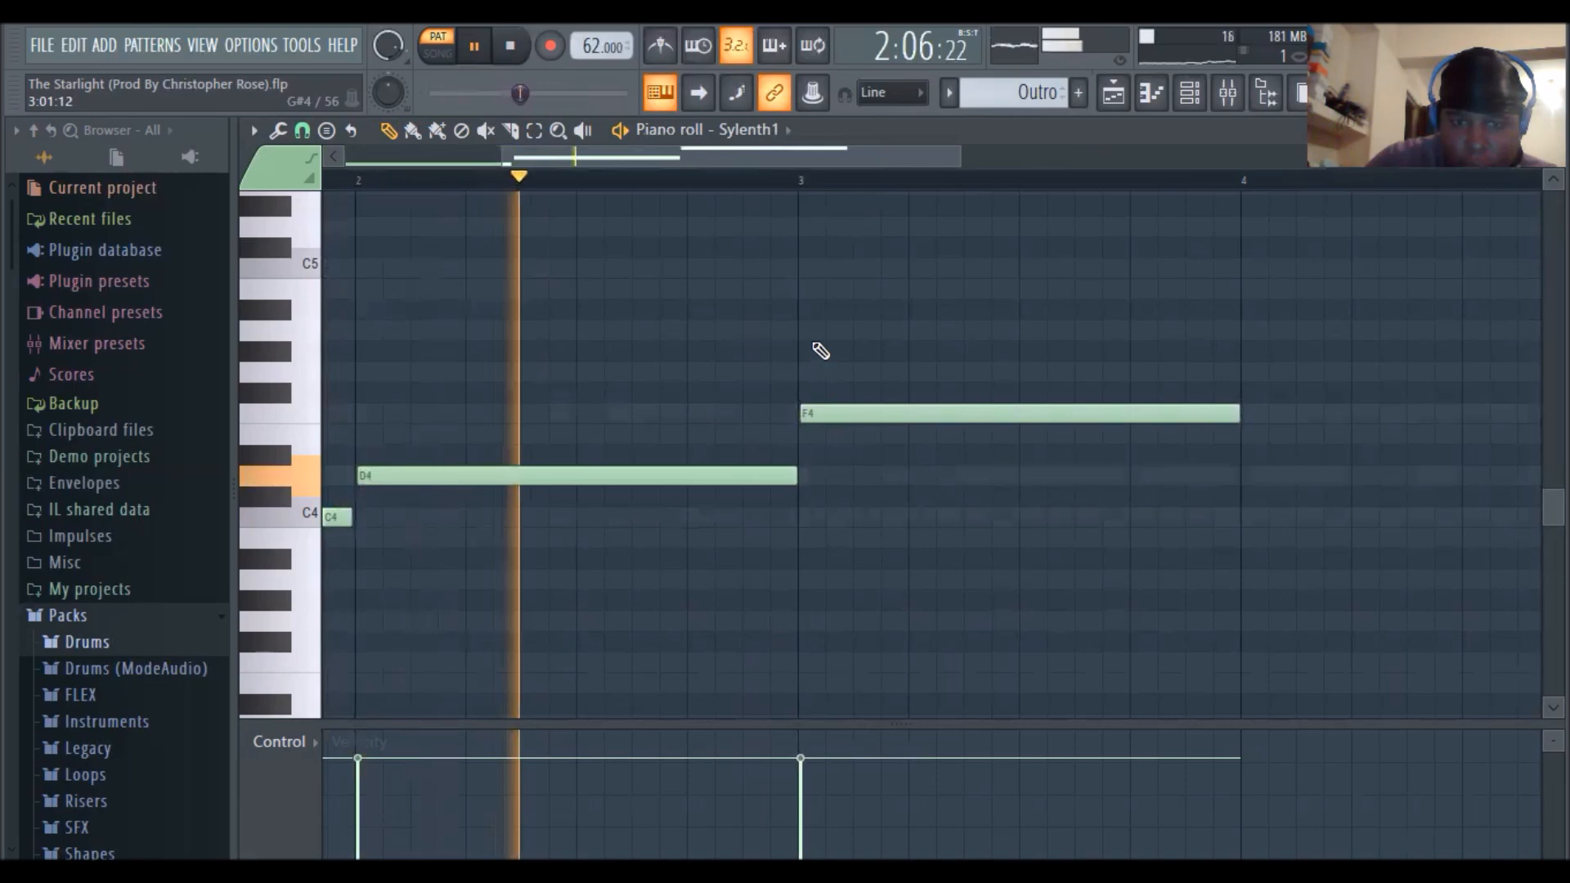
pyautogui.moveTo(919, 163); pyautogui.dragTo(1031, 210)
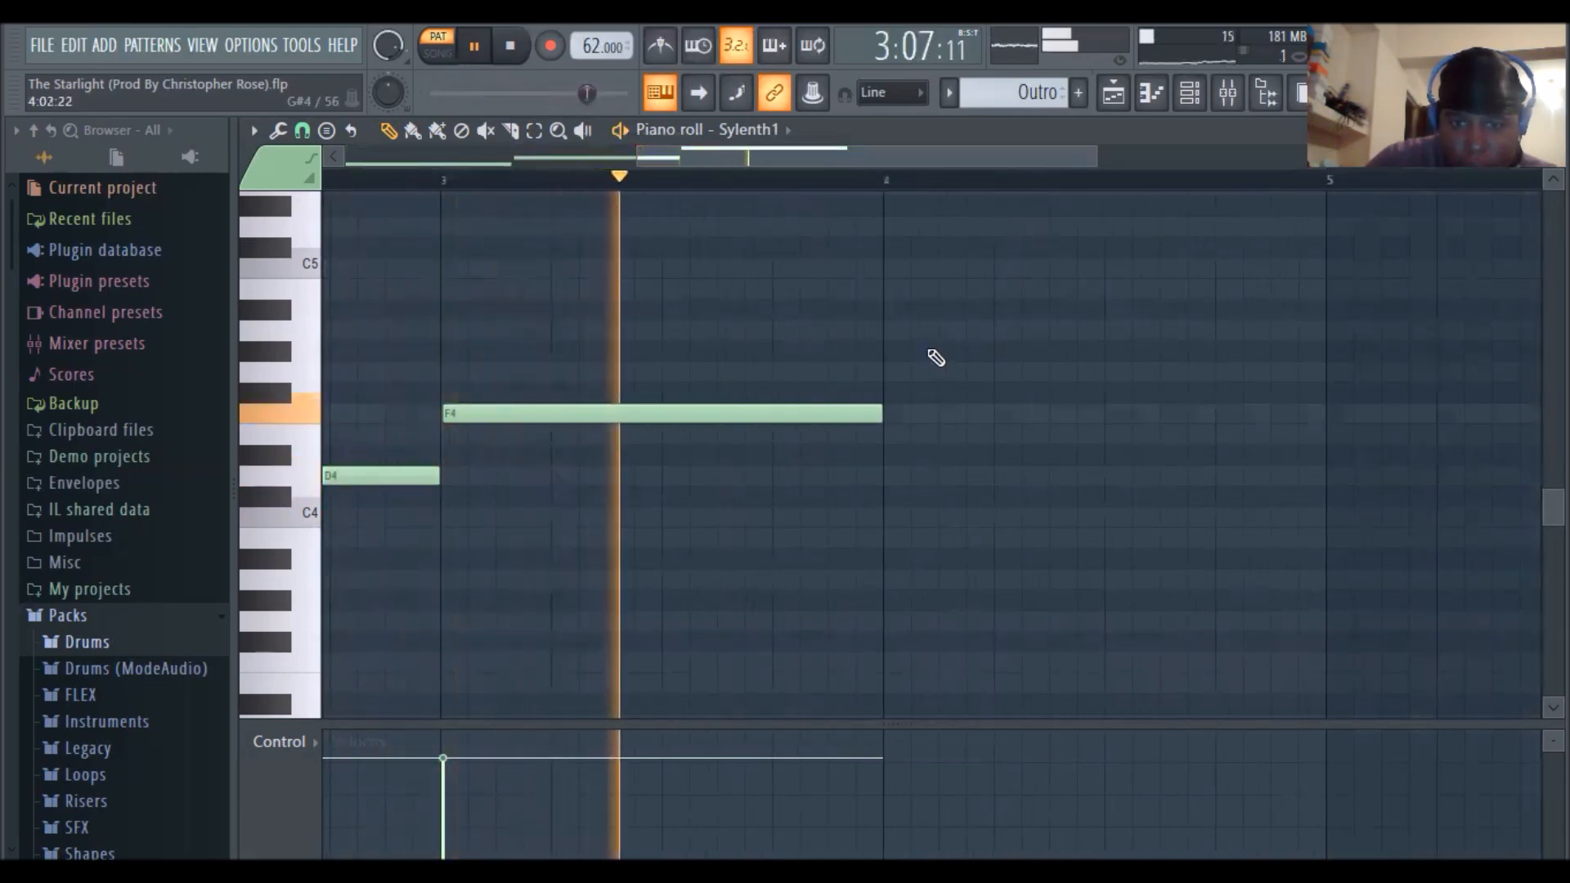
pyautogui.click(885, 330)
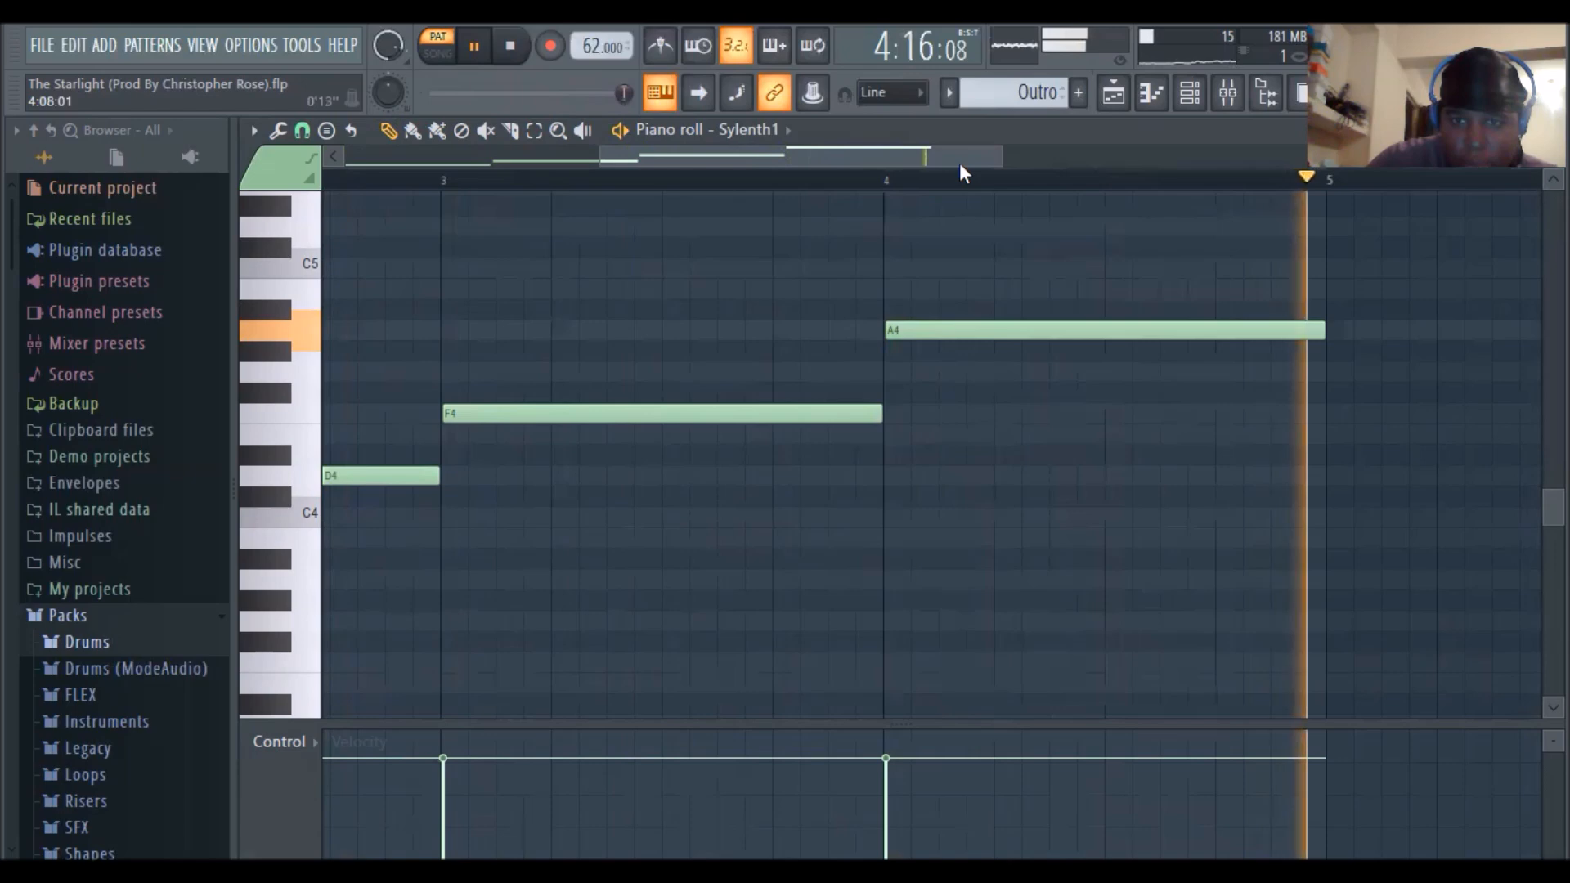
# Continue the FPC 6 Kick on every fourth step from step 17 to step 37, widening the channel rack as needed
pyautogui.click(1188, 96)
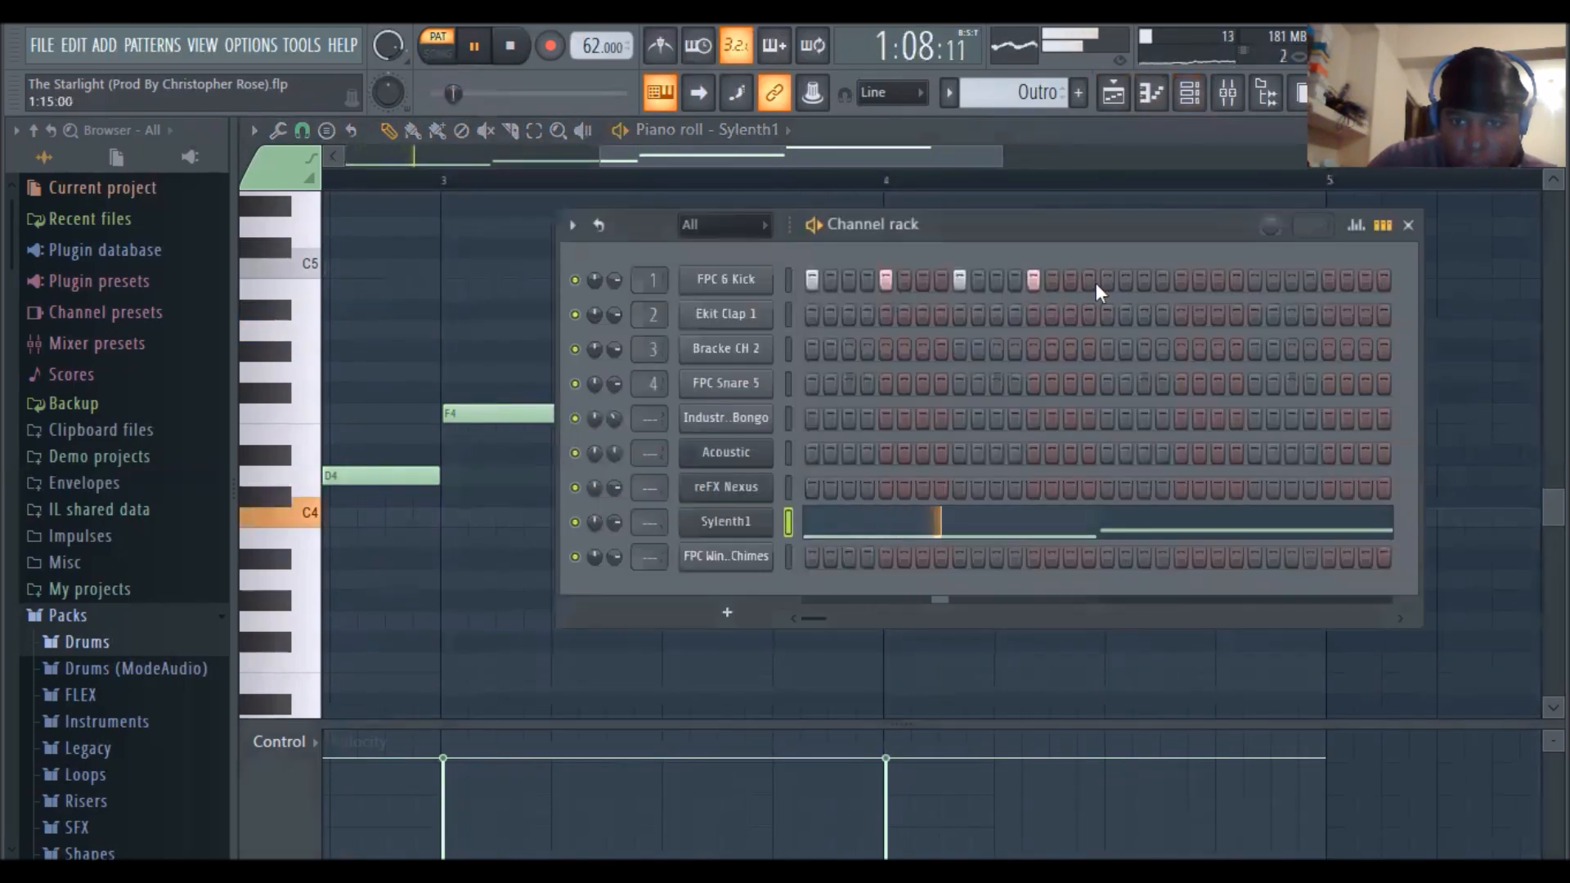
pyautogui.click(1179, 279)
pyautogui.click(1253, 282)
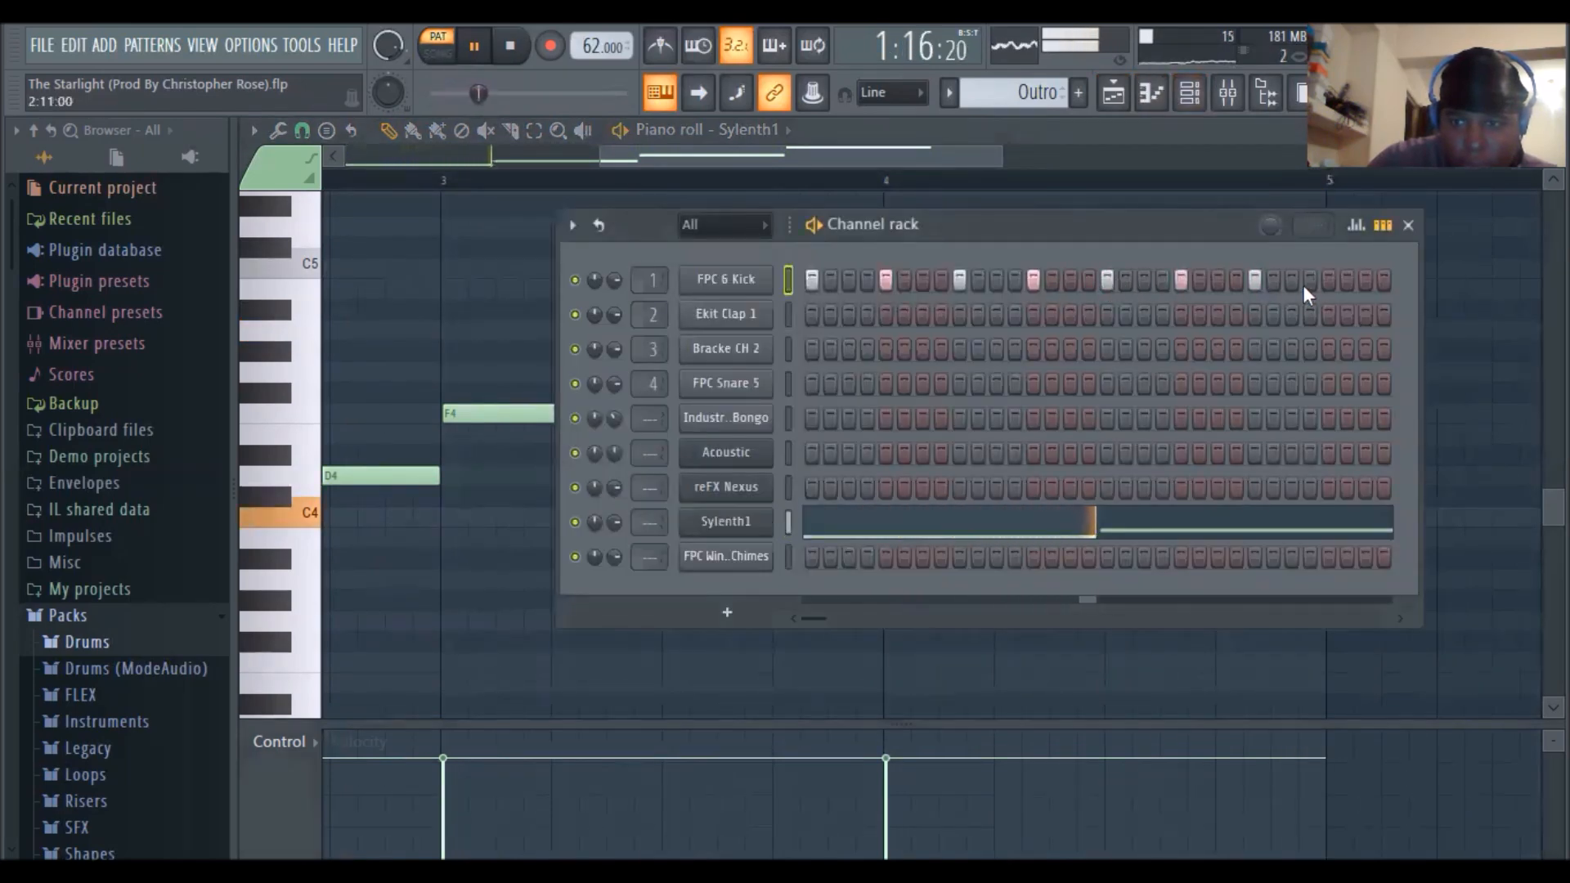
pyautogui.click(1326, 281)
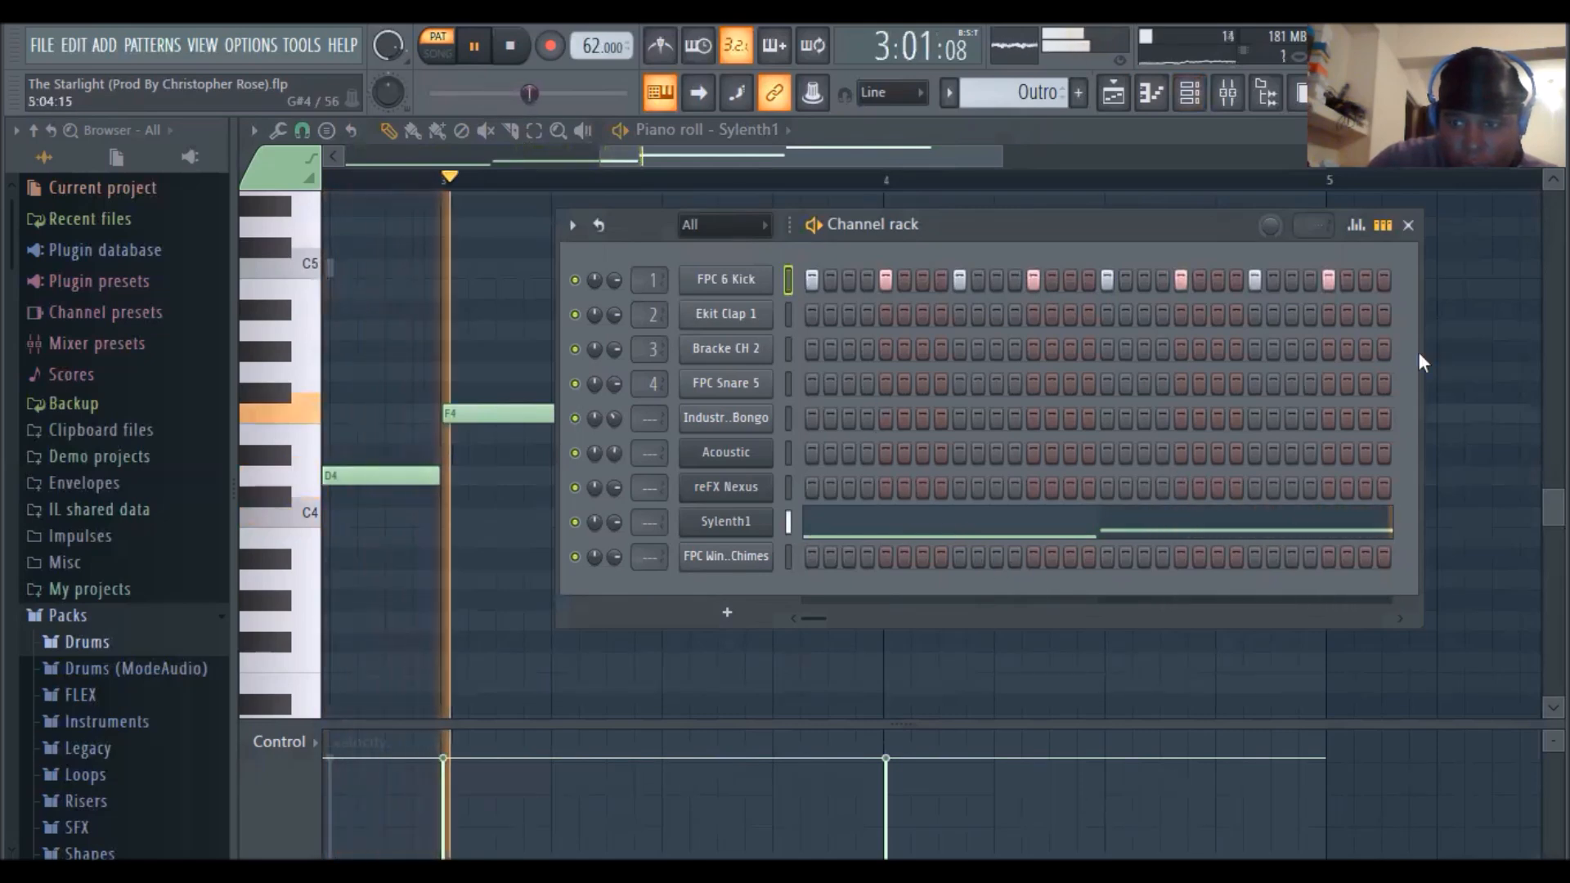
pyautogui.moveTo(1416, 347); pyautogui.dragTo(1566, 343)
pyautogui.click(1402, 279)
pyautogui.click(1476, 280)
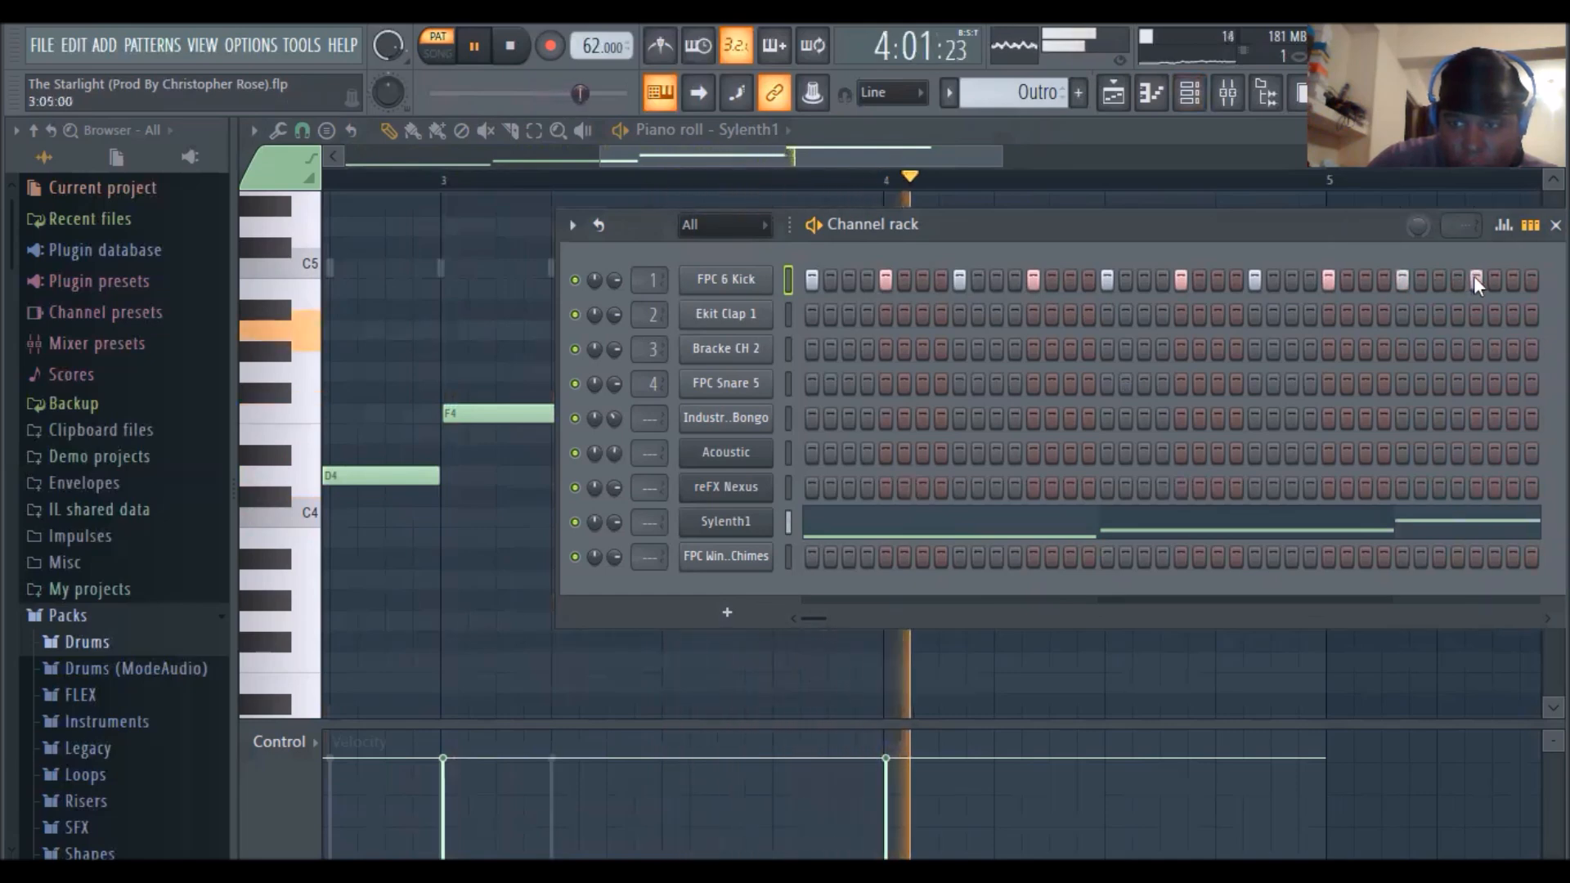
# Extend the FPC 6 Kick on every fourth step from step 41 to step 57, then stop playback and close the channel rack
pyautogui.moveTo(1151, 223); pyautogui.dragTo(888, 226)
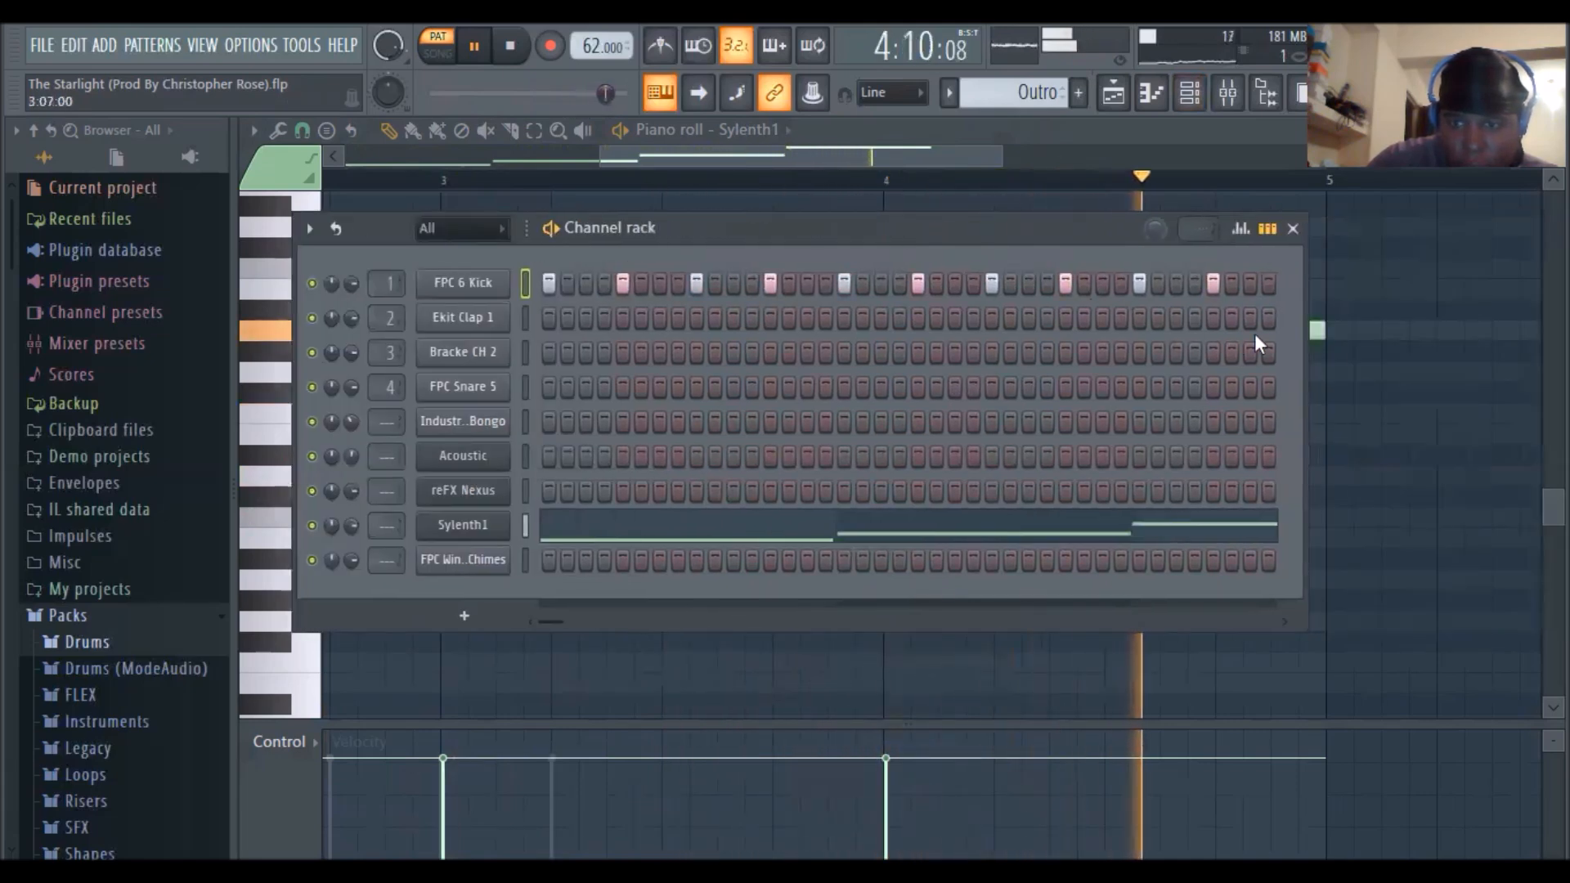
pyautogui.moveTo(1305, 333); pyautogui.dragTo(1523, 334)
pyautogui.click(1288, 283)
pyautogui.click(1360, 283)
pyautogui.click(1434, 283)
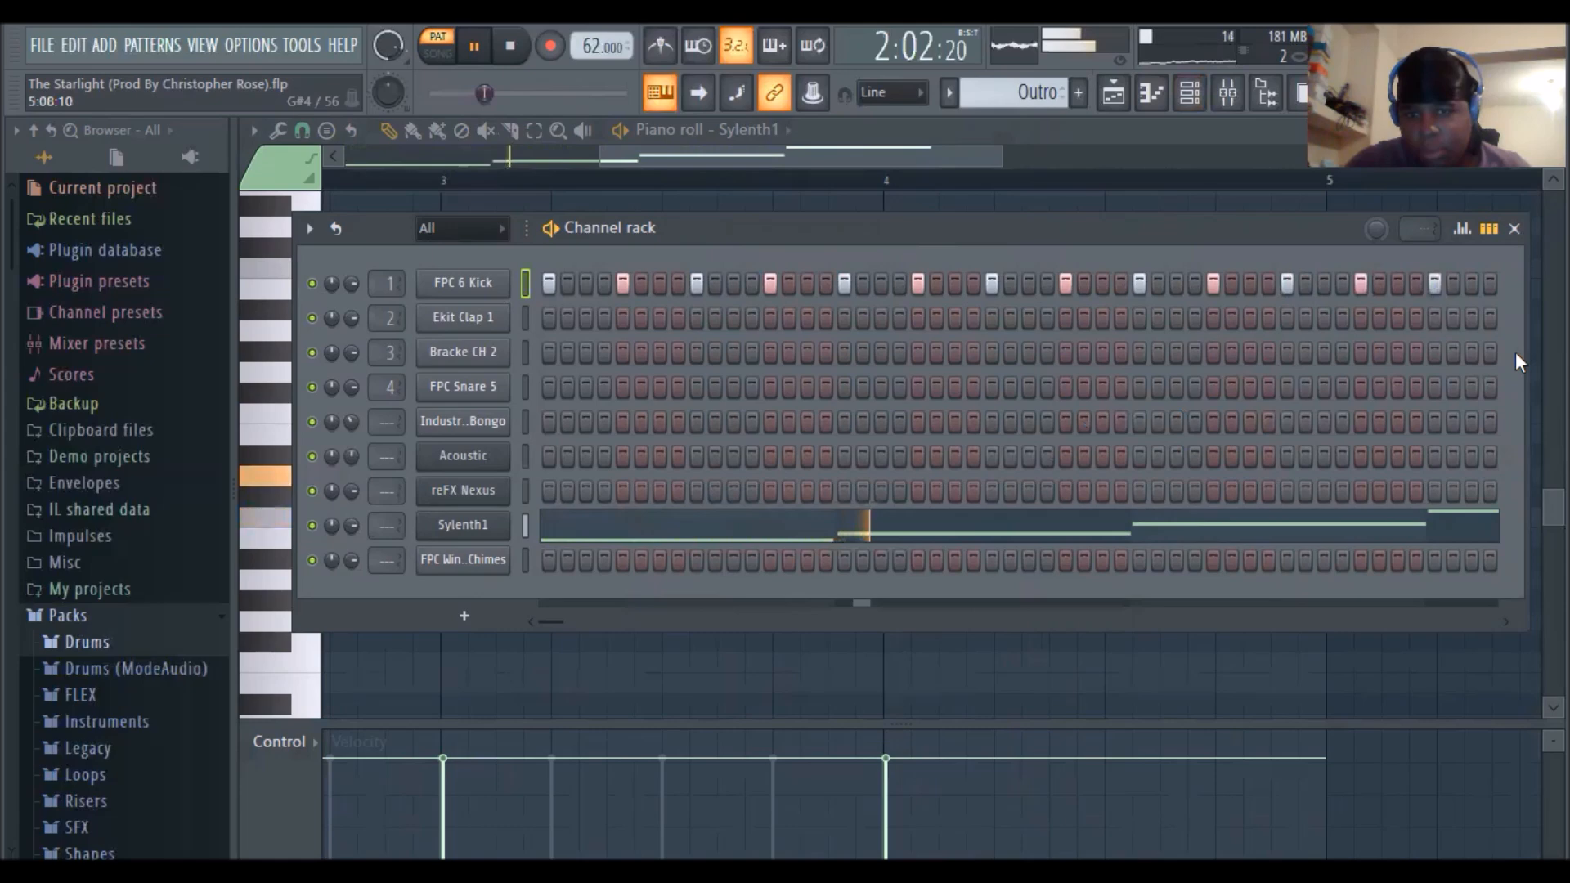
pyautogui.moveTo(889, 215); pyautogui.dragTo(727, 197)
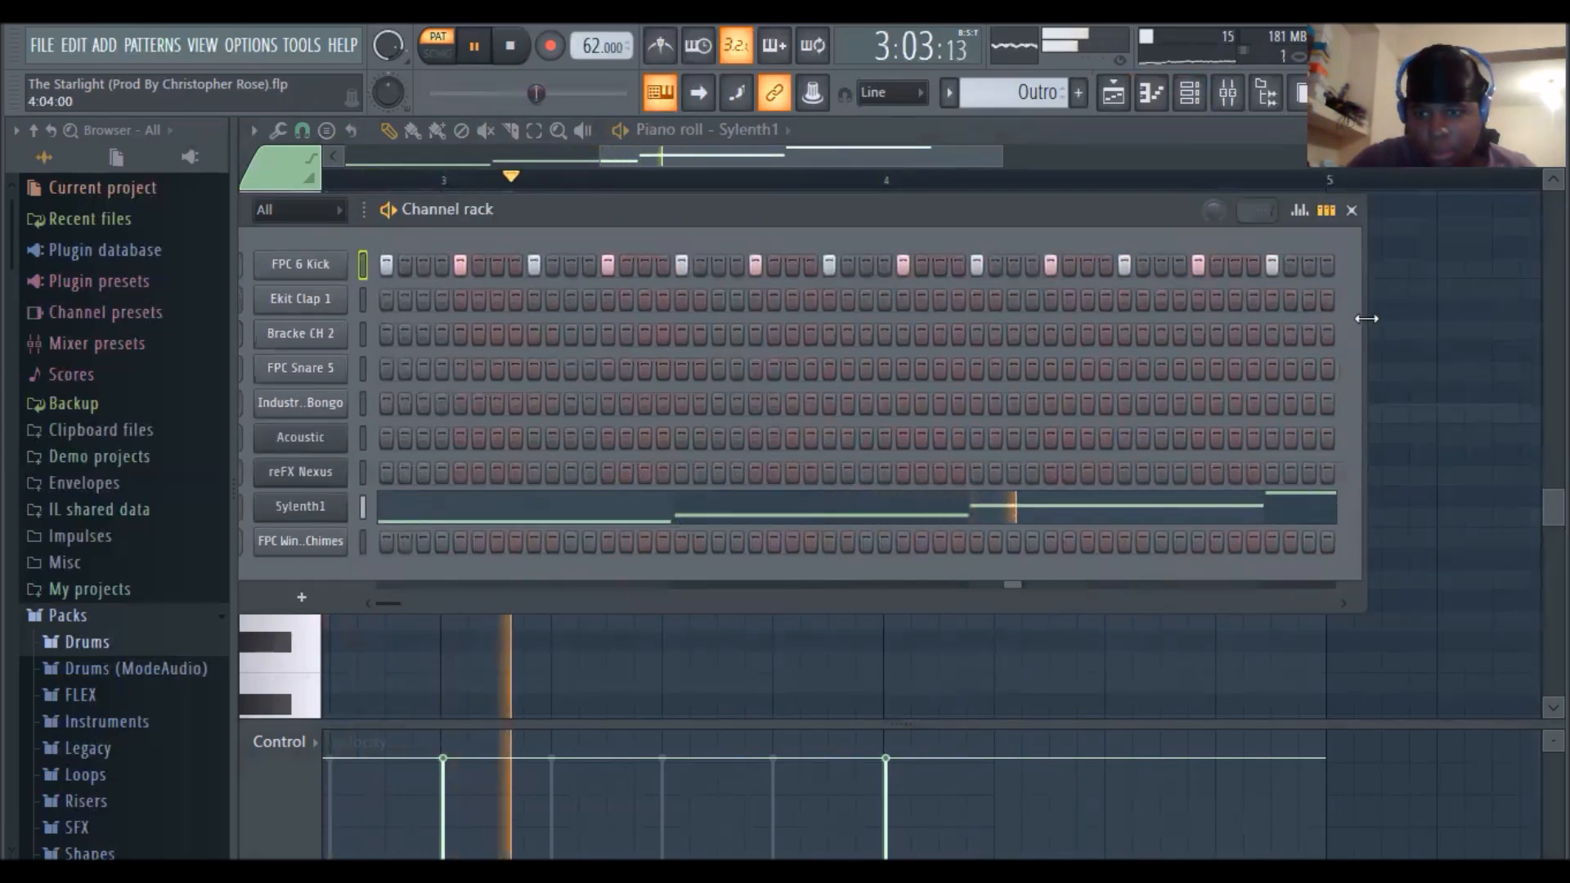
pyautogui.moveTo(1366, 319); pyautogui.dragTo(1527, 313)
pyautogui.click(1345, 264)
pyautogui.click(1420, 264)
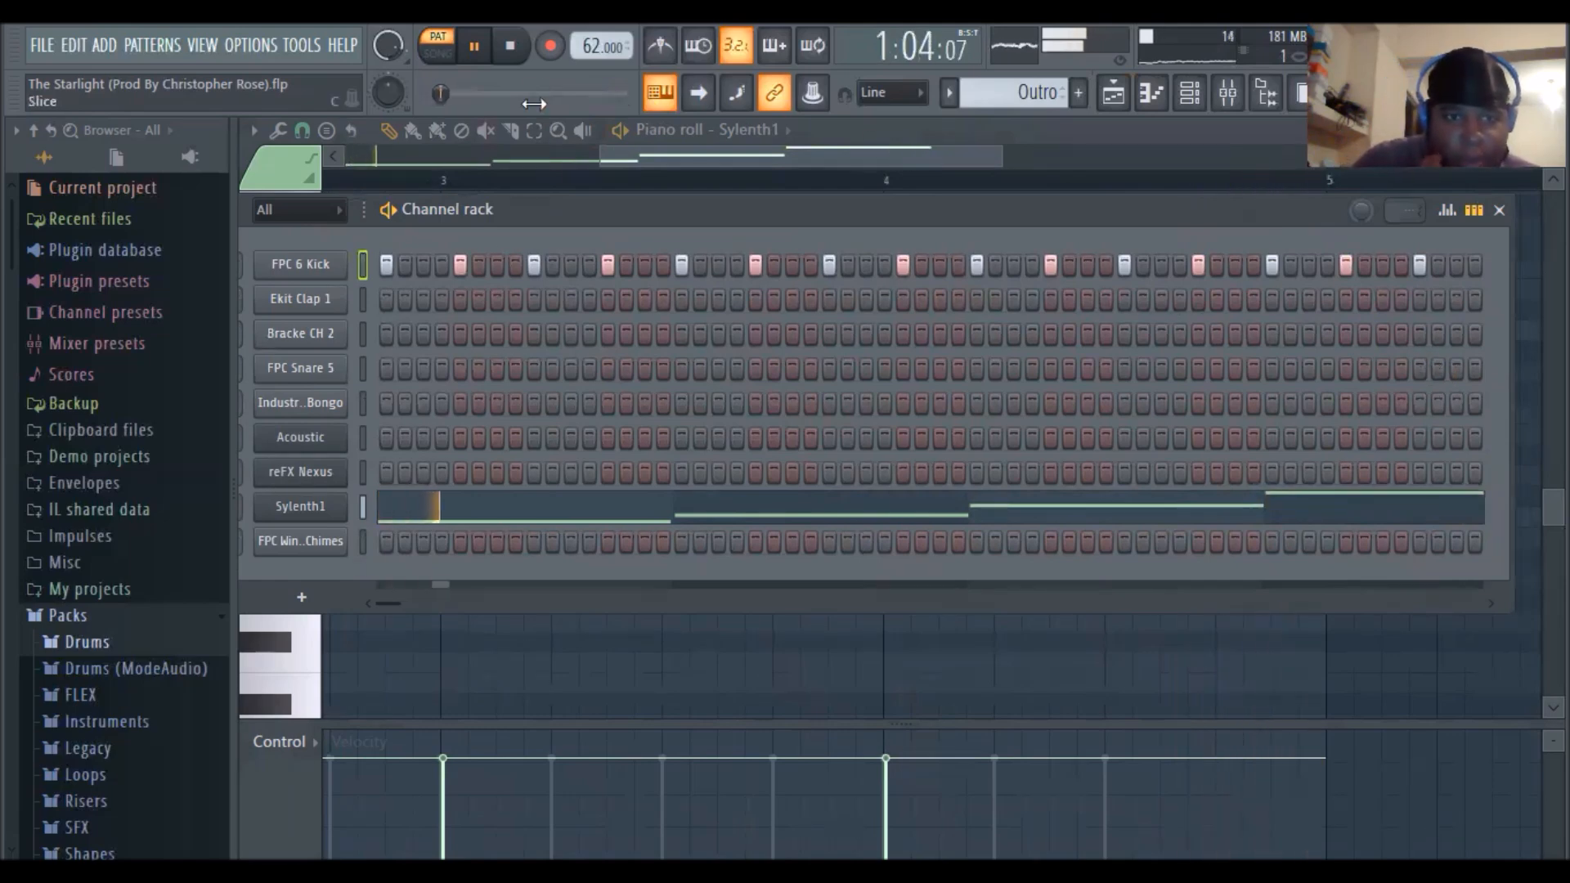
pyautogui.press('space')
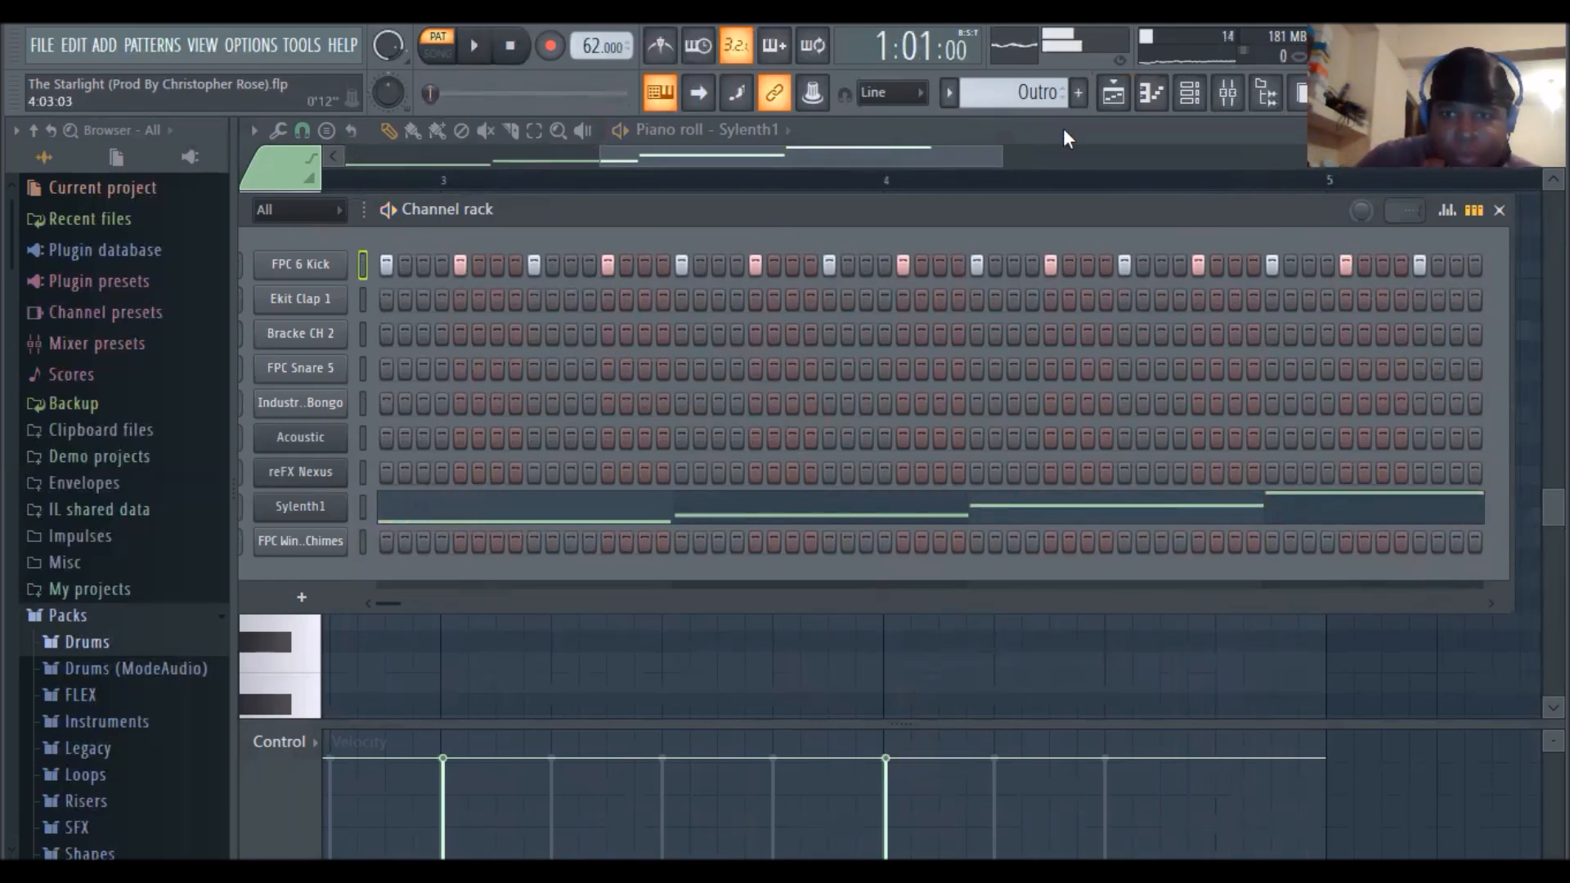
pyautogui.click(1190, 95)
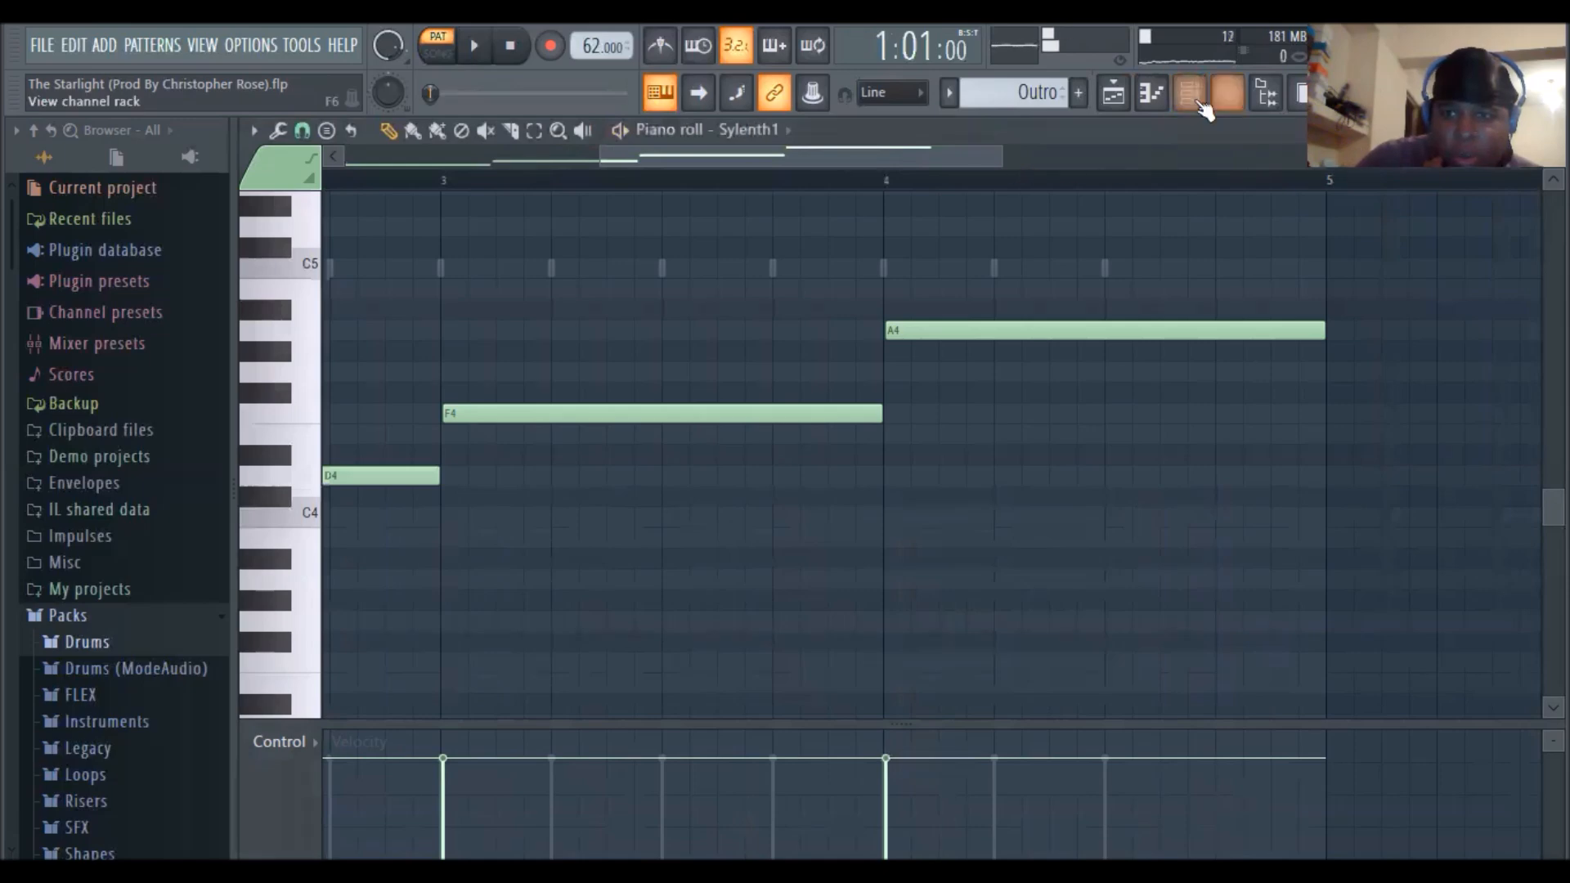
pyautogui.click(1190, 94)
# Place the Outro pattern on Track 8 of the playlist at bar 58 and duplicate it directly after
pyautogui.click(1113, 92)
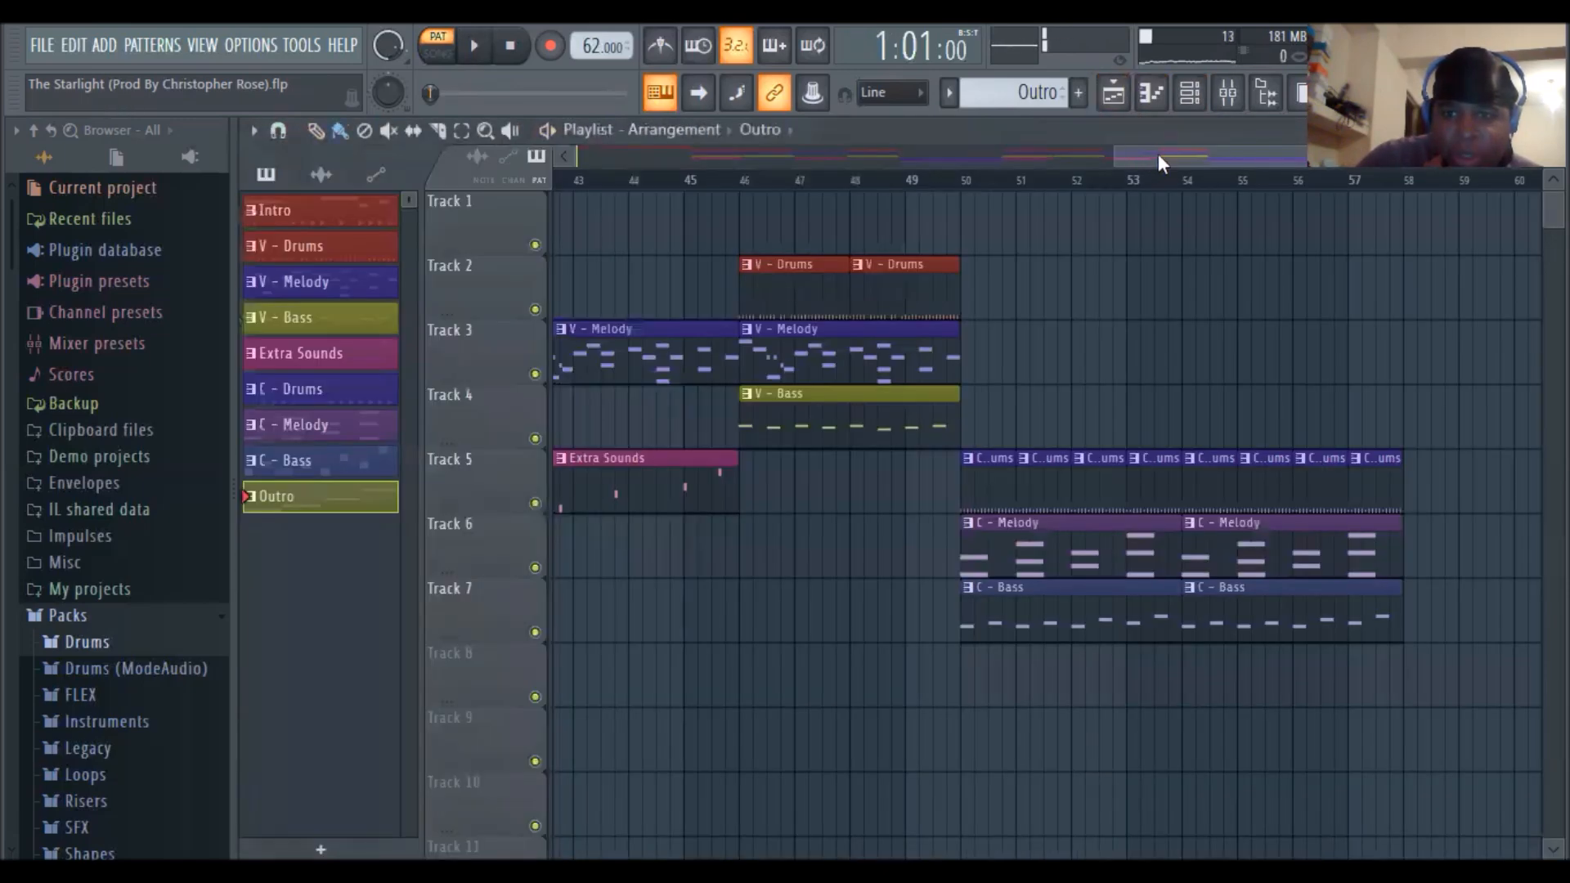
pyautogui.moveTo(1150, 156); pyautogui.dragTo(1284, 159)
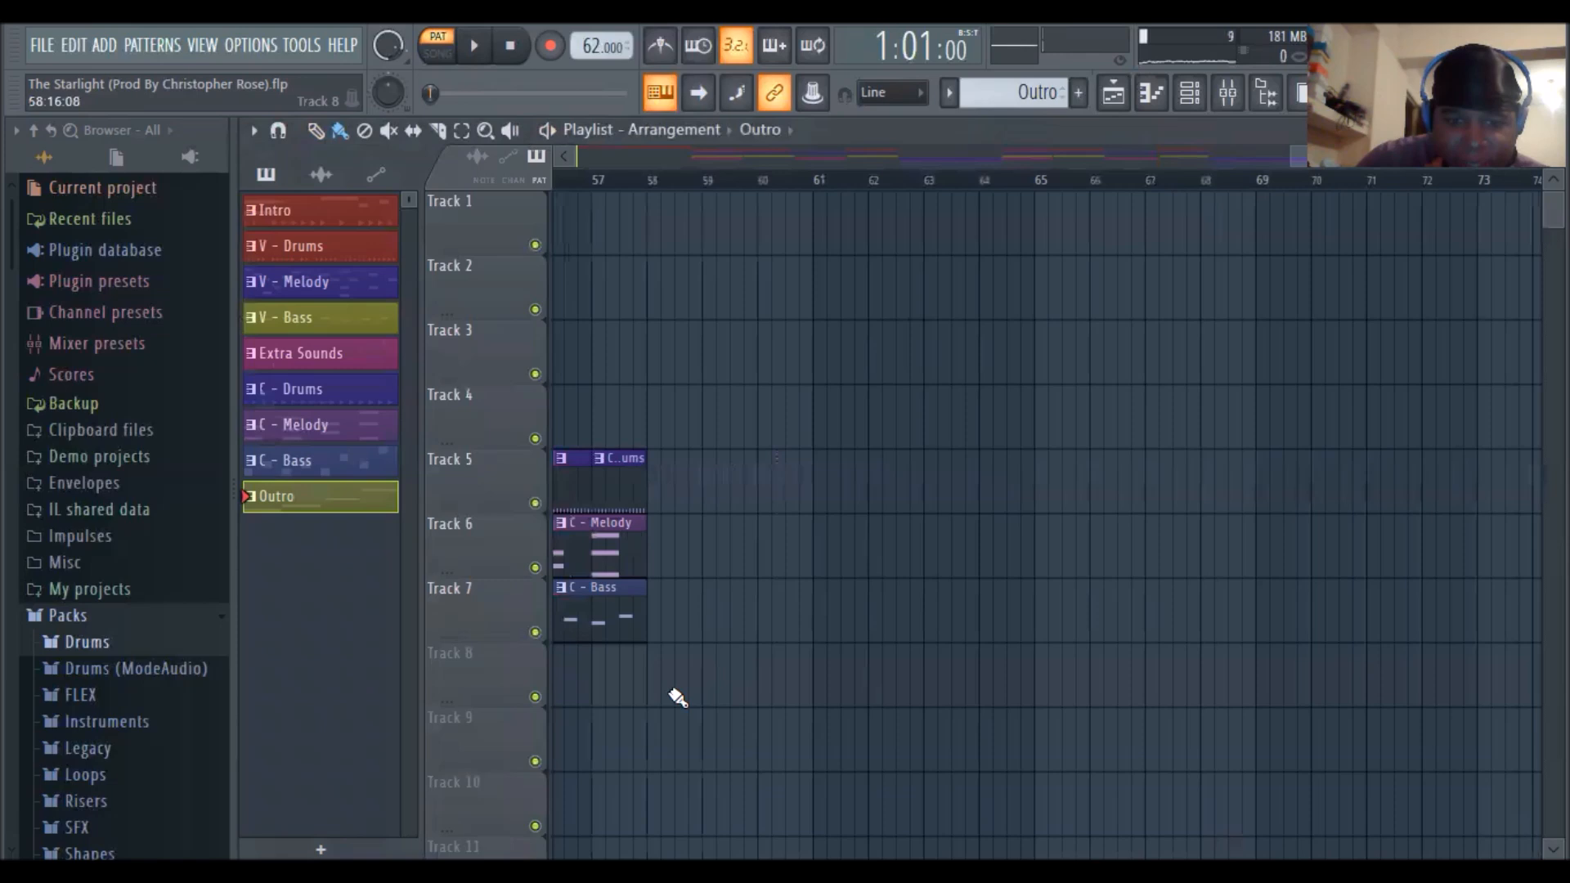
pyautogui.click(657, 685)
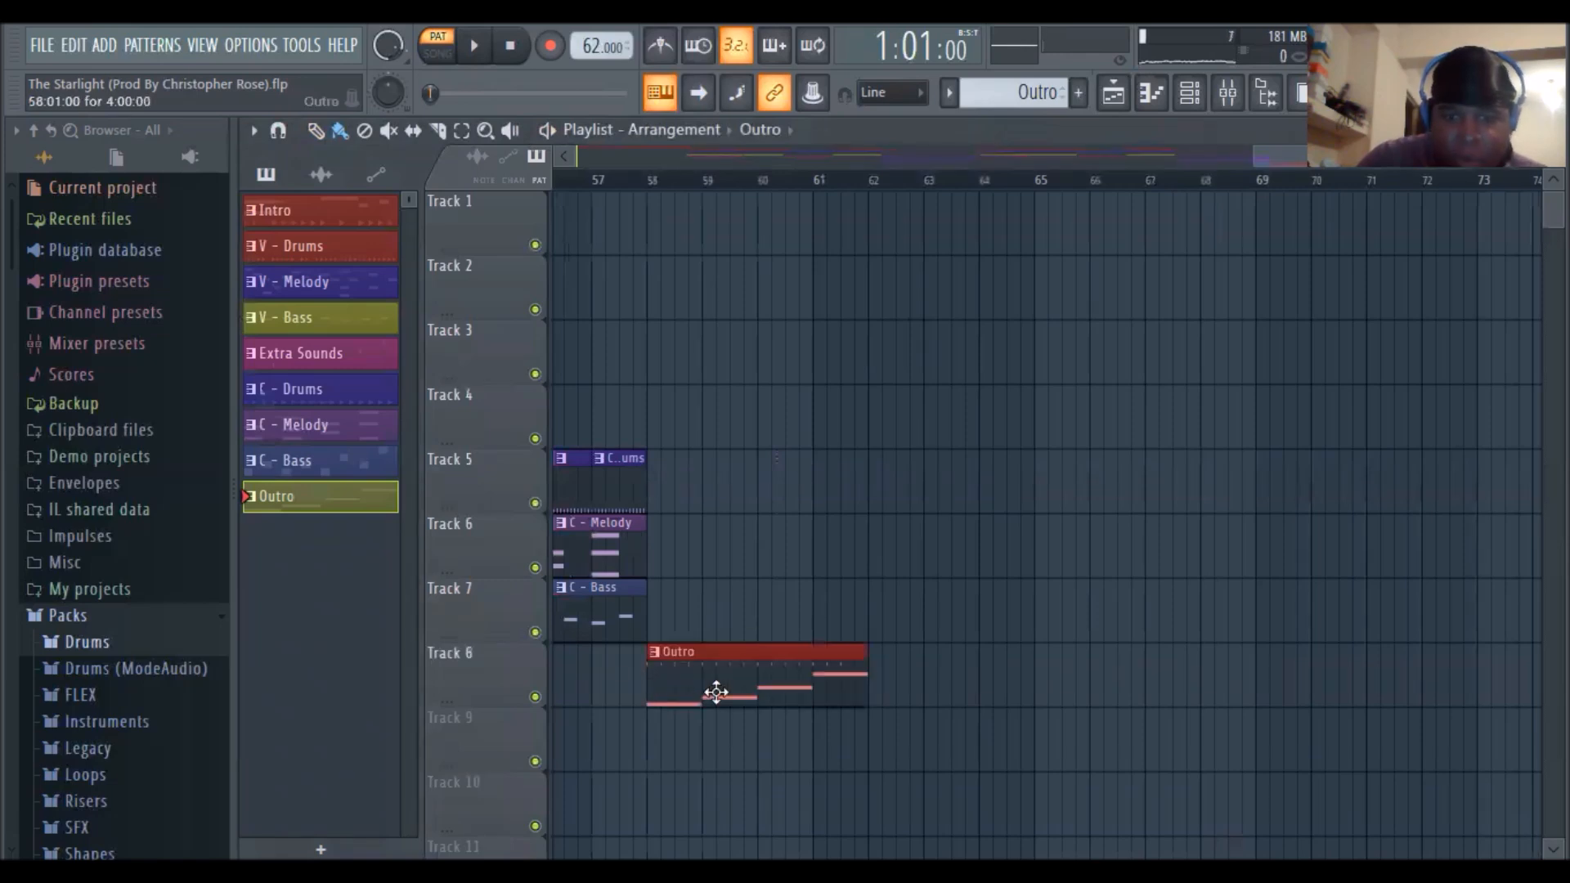
pyautogui.hotkey('ctrl', 'b')
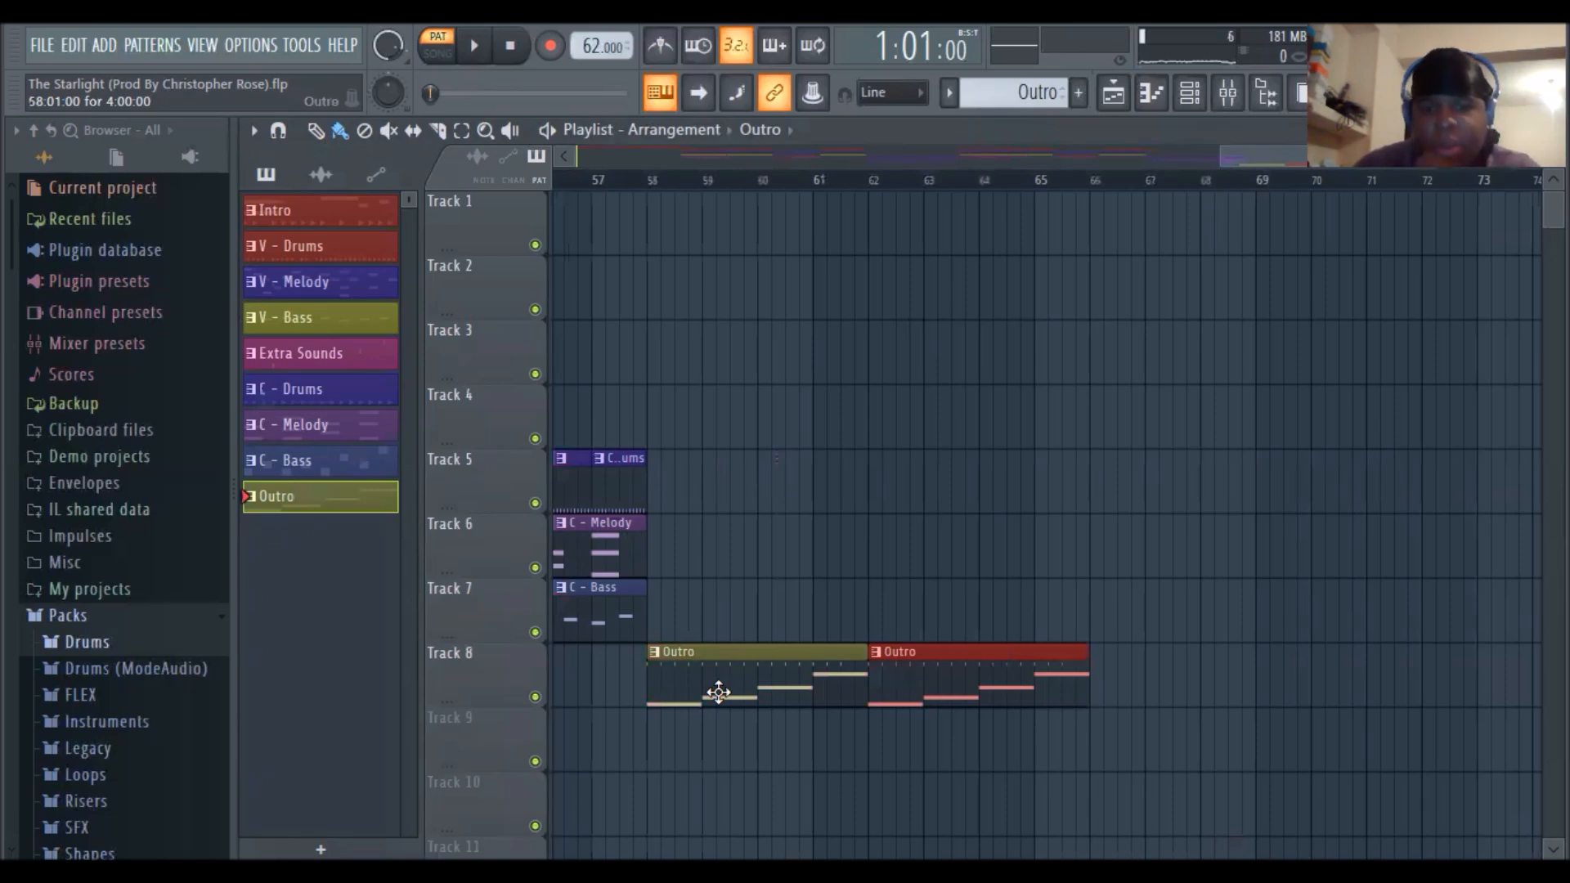
# Check the full playlist arrangement and save the project in the Music 8 folder, replacing the existing The Starlight file
pyautogui.moveTo(1289, 164); pyautogui.dragTo(648, 199)
pyautogui.moveTo(723, 158); pyautogui.dragTo(1003, 157)
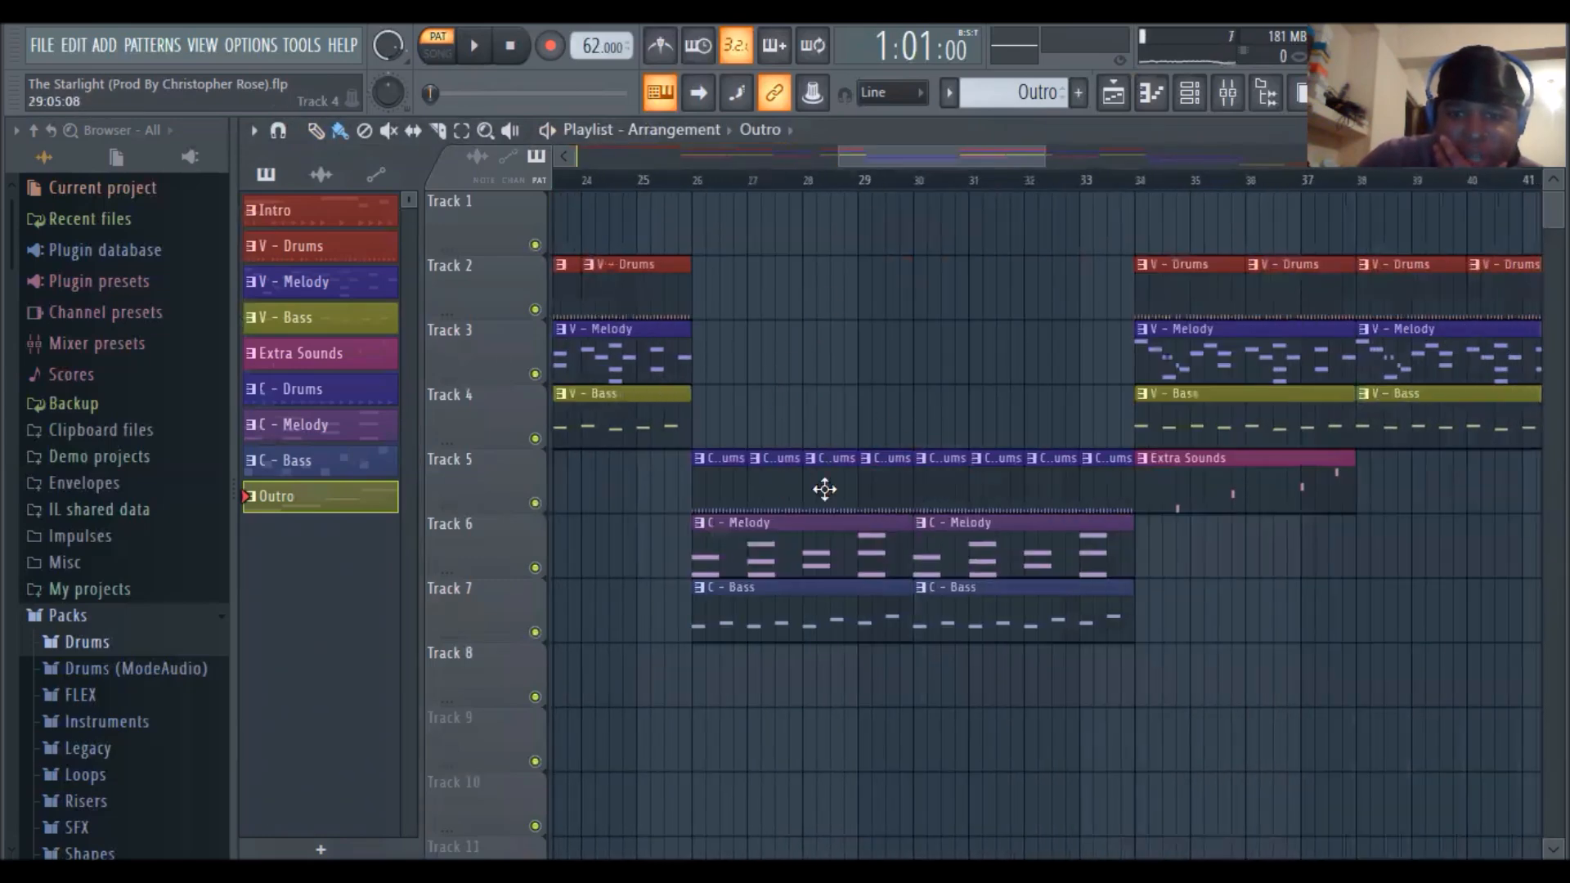
pyautogui.moveTo(971, 159); pyautogui.dragTo(1248, 179)
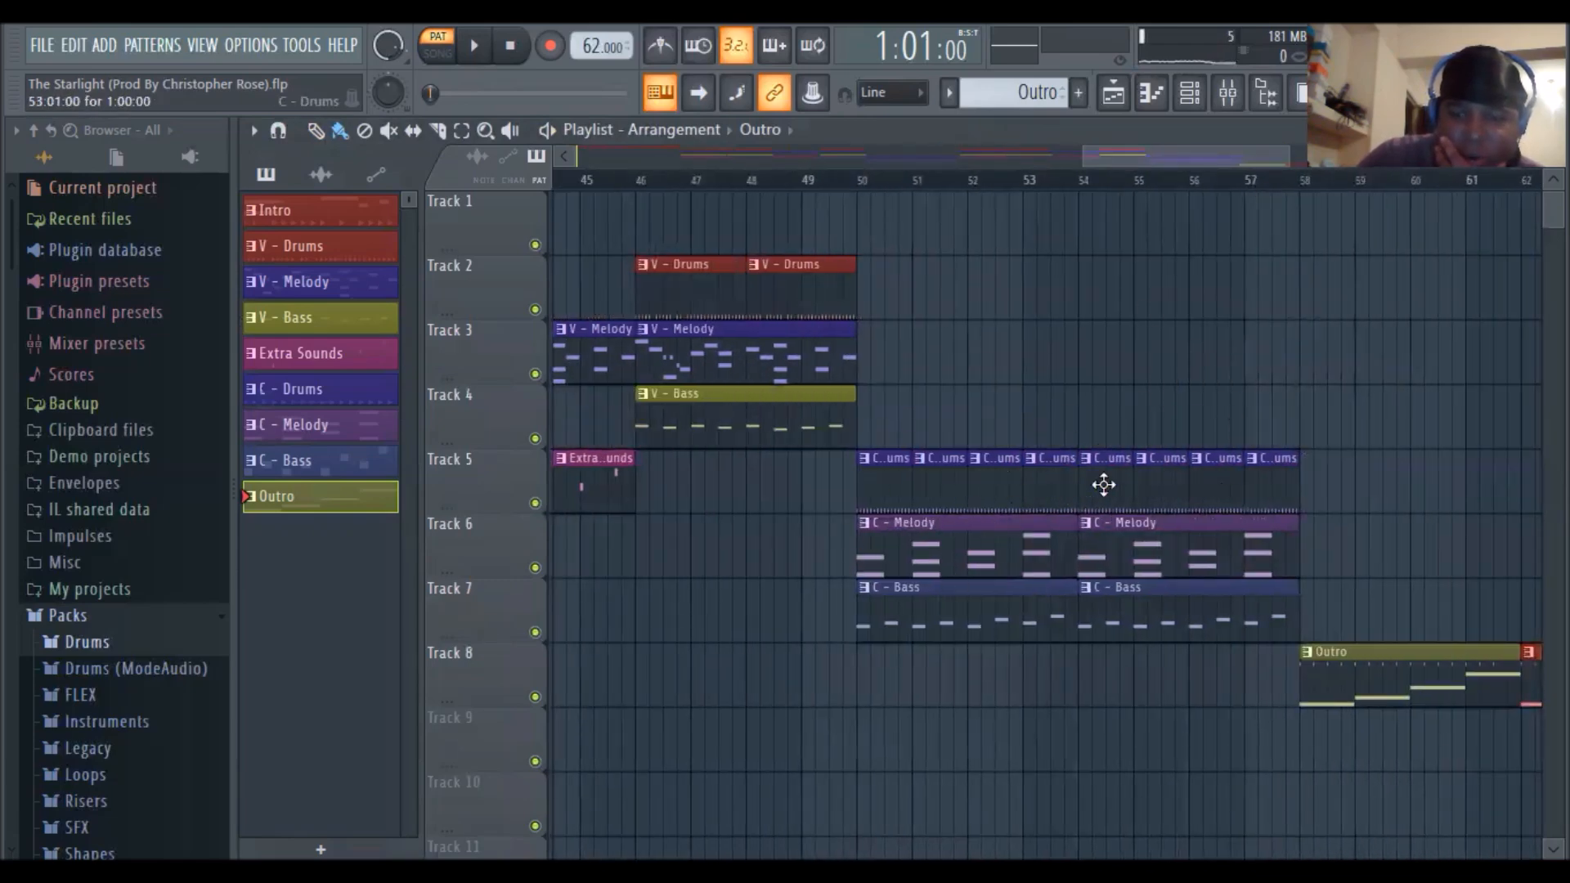
pyautogui.moveTo(1205, 160); pyautogui.dragTo(679, 168)
pyautogui.click(37, 46)
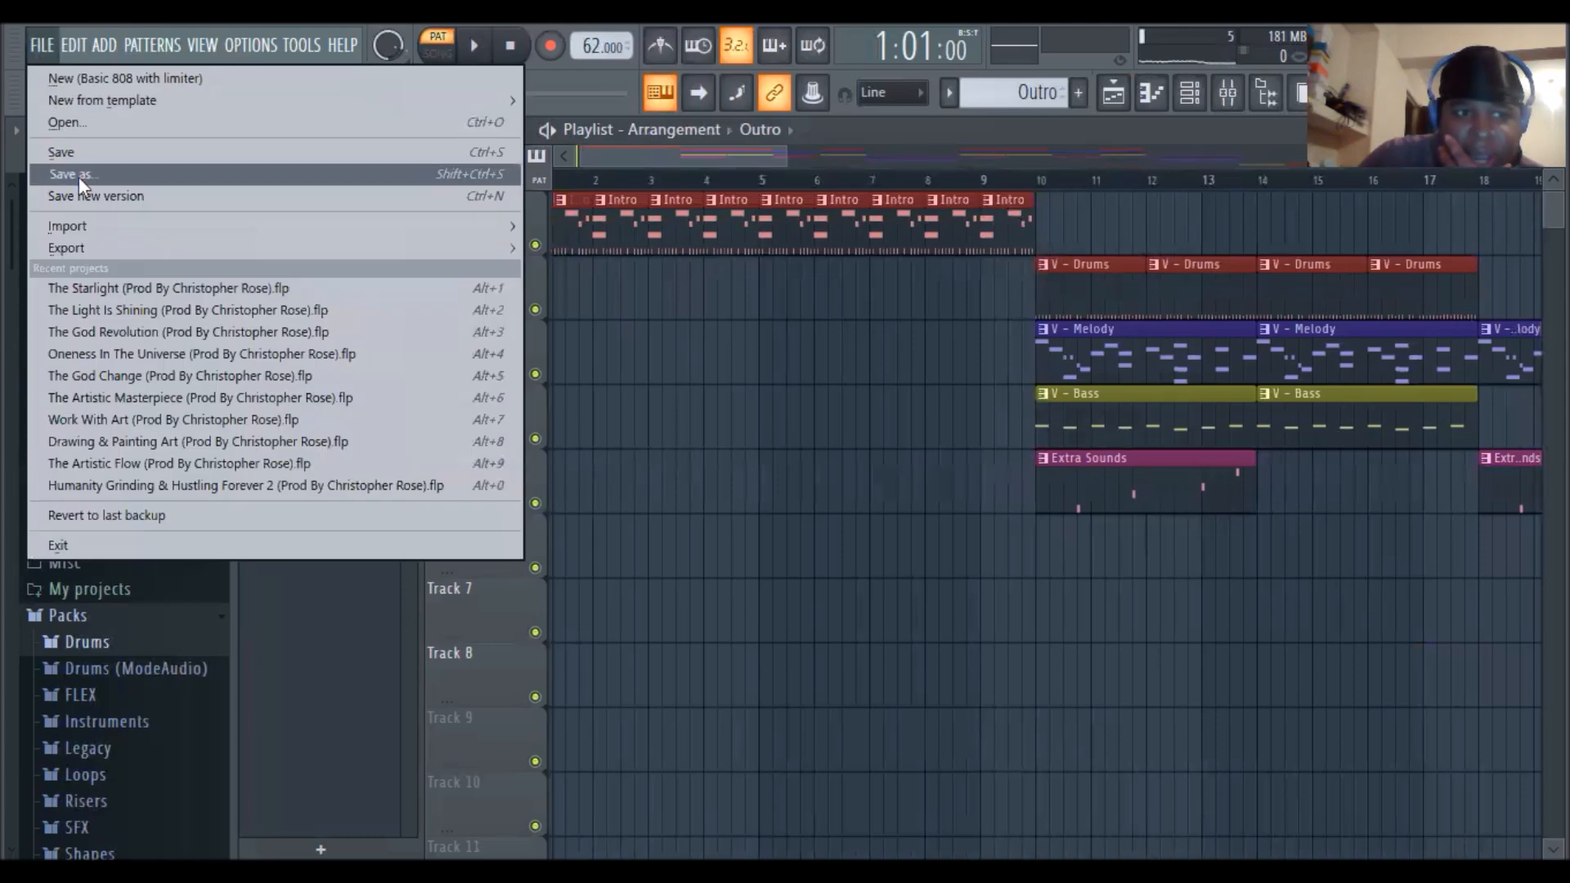
pyautogui.click(79, 177)
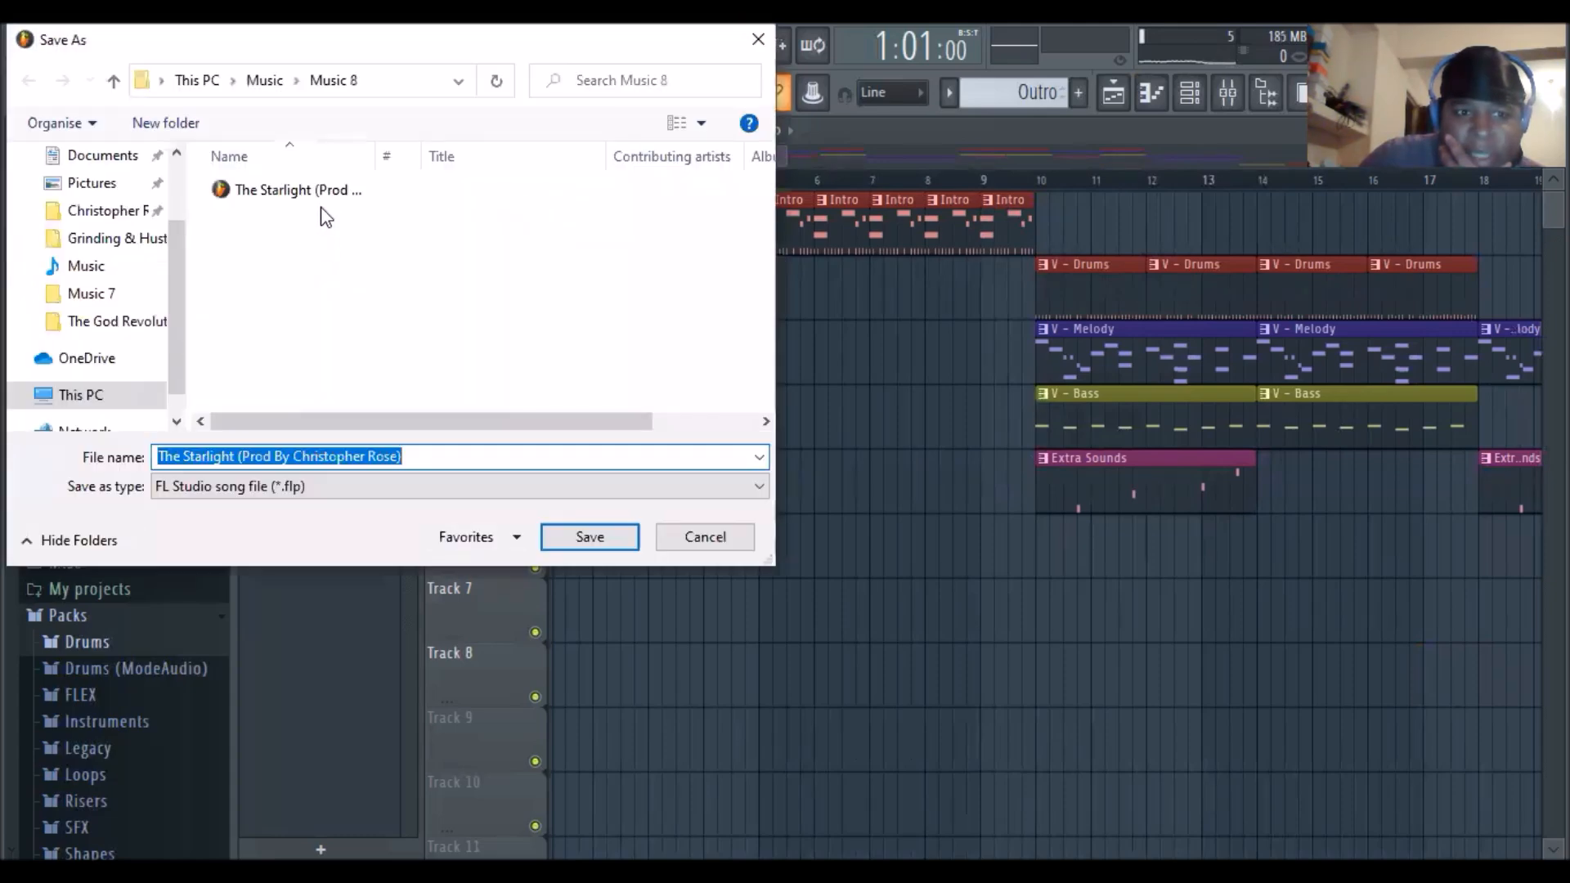
pyautogui.click(320, 196)
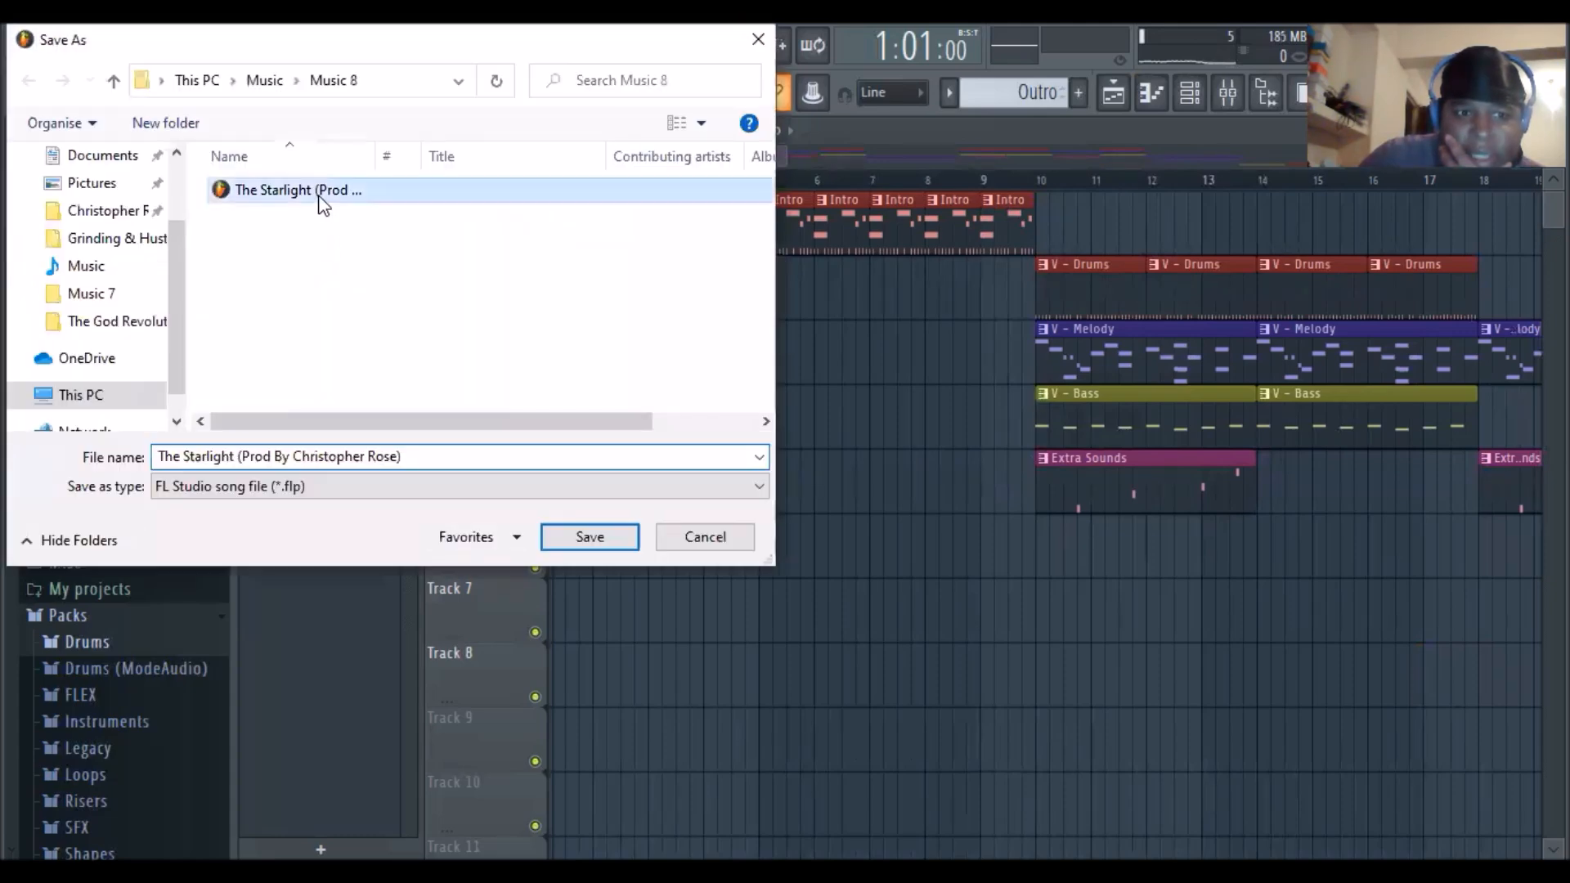
pyautogui.click(590, 540)
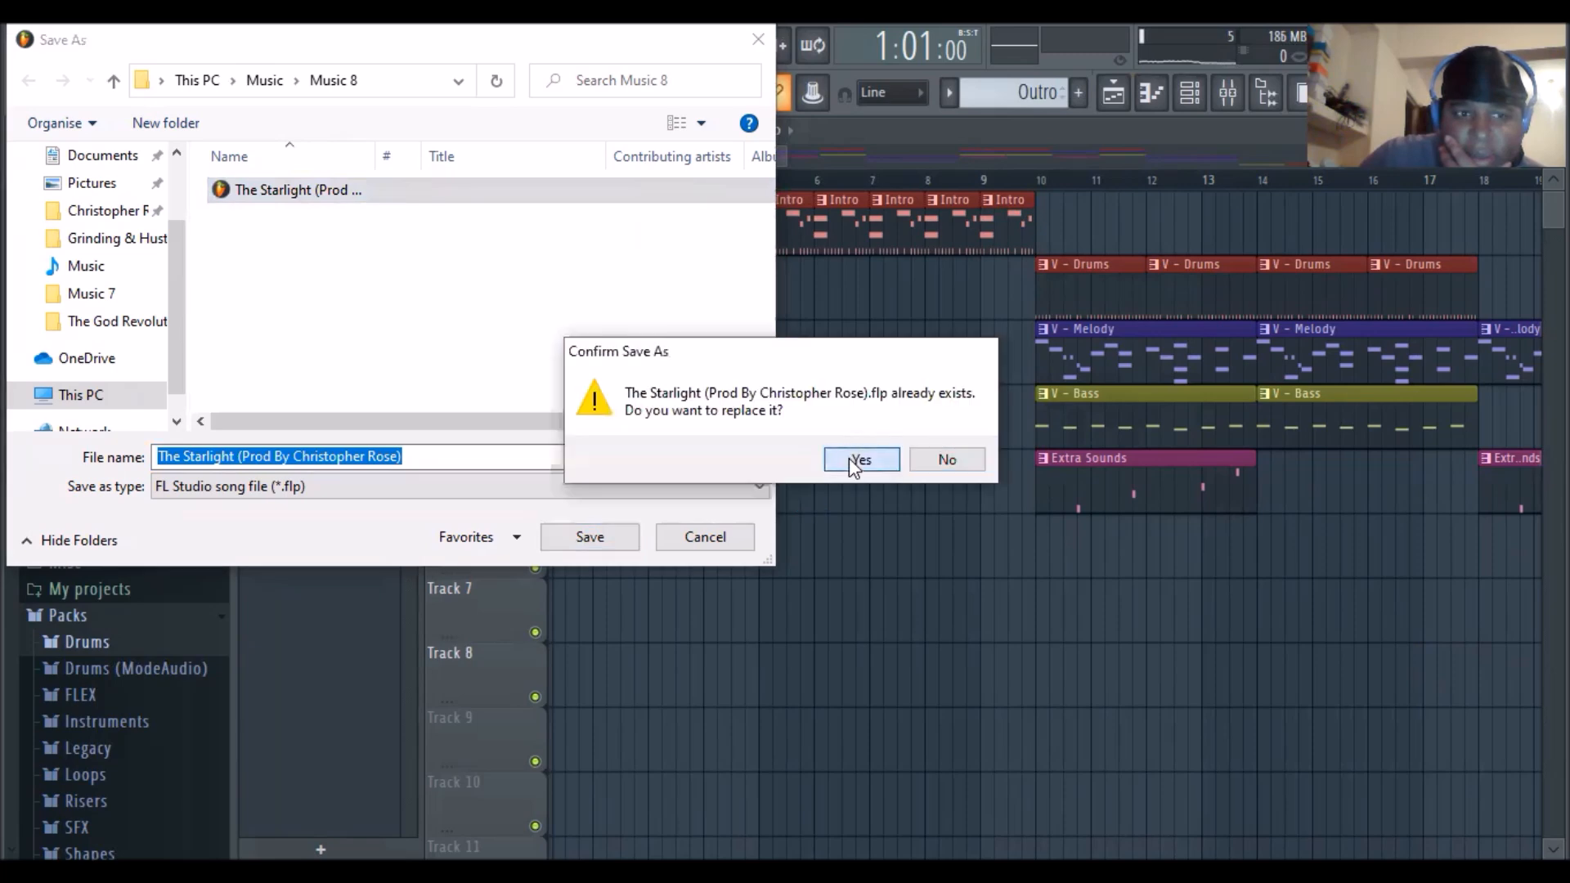
pyautogui.click(854, 458)
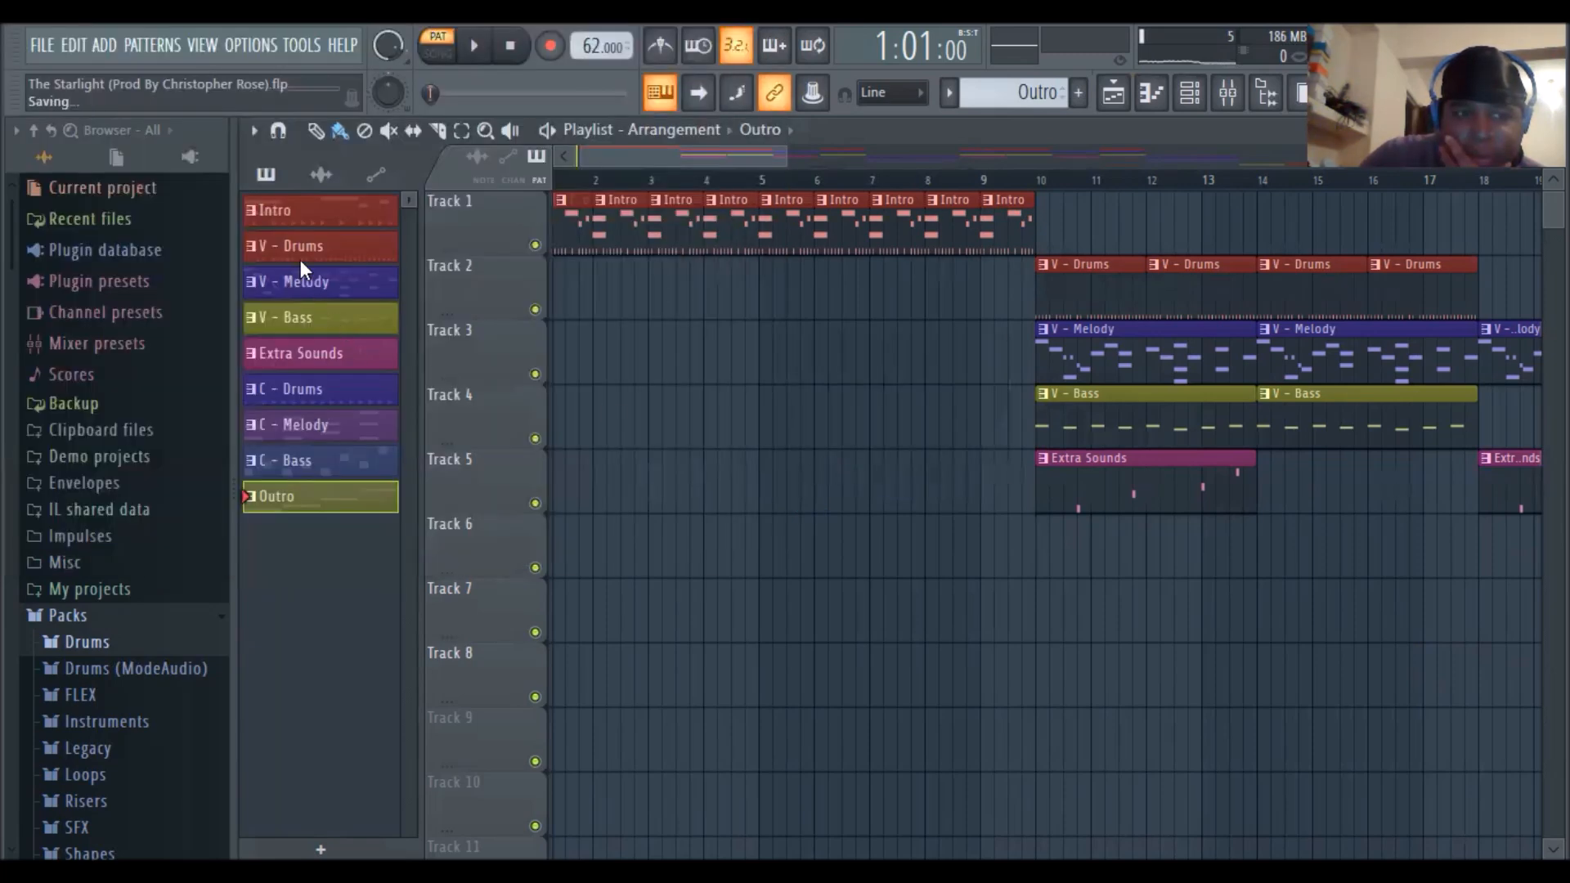
# Move The Starlight project file from the Music 8 folder to the Music folder and save the project over it there
pyautogui.click(42, 49)
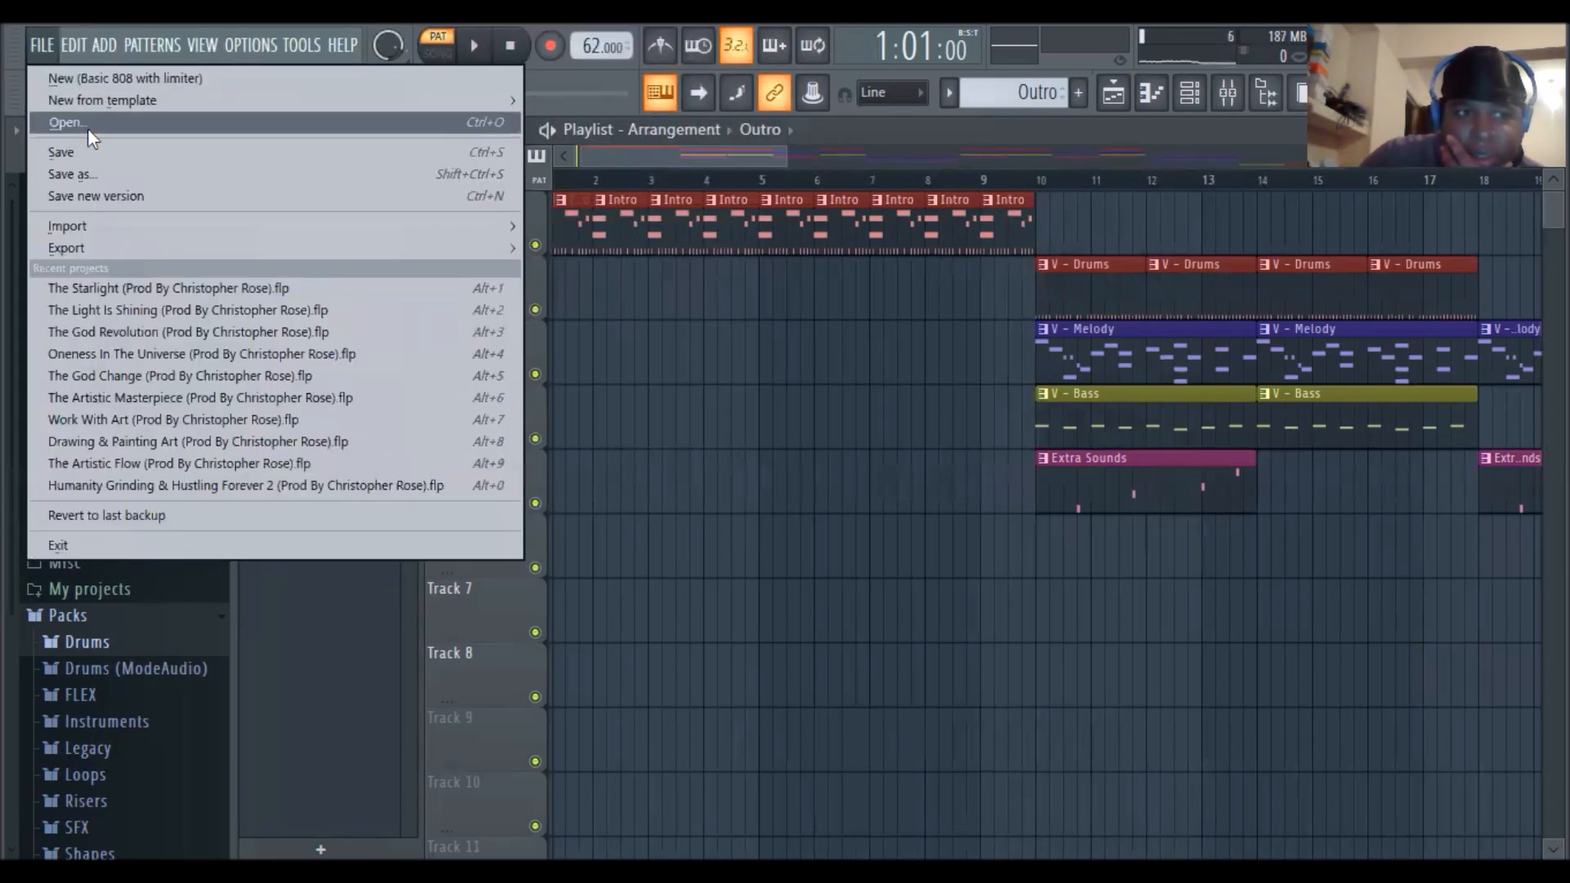
pyautogui.click(96, 174)
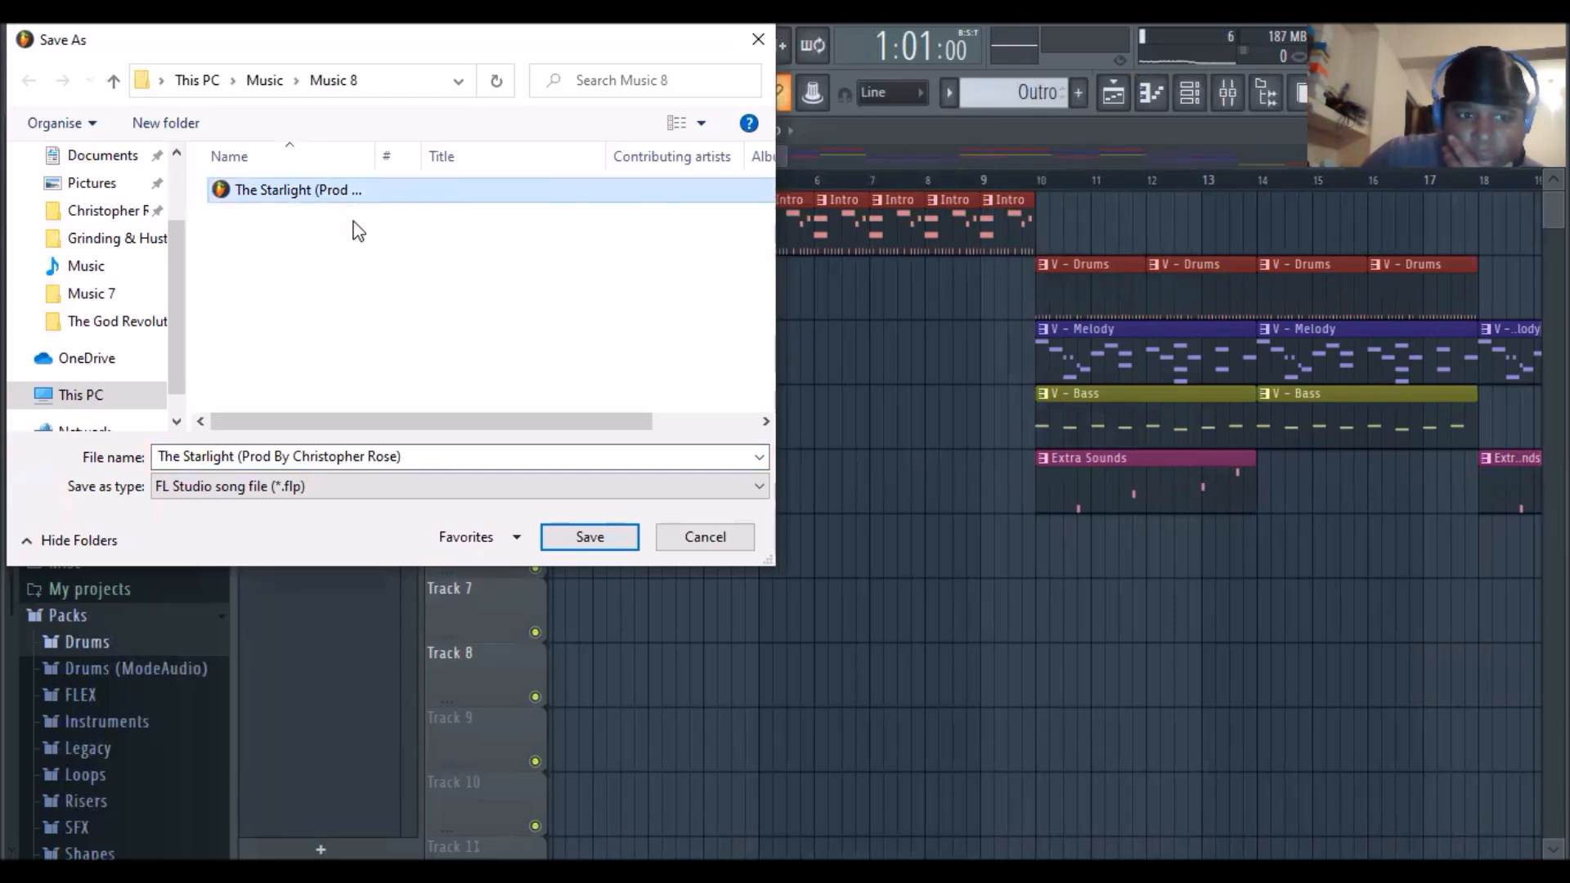
pyautogui.rightClick(316, 191)
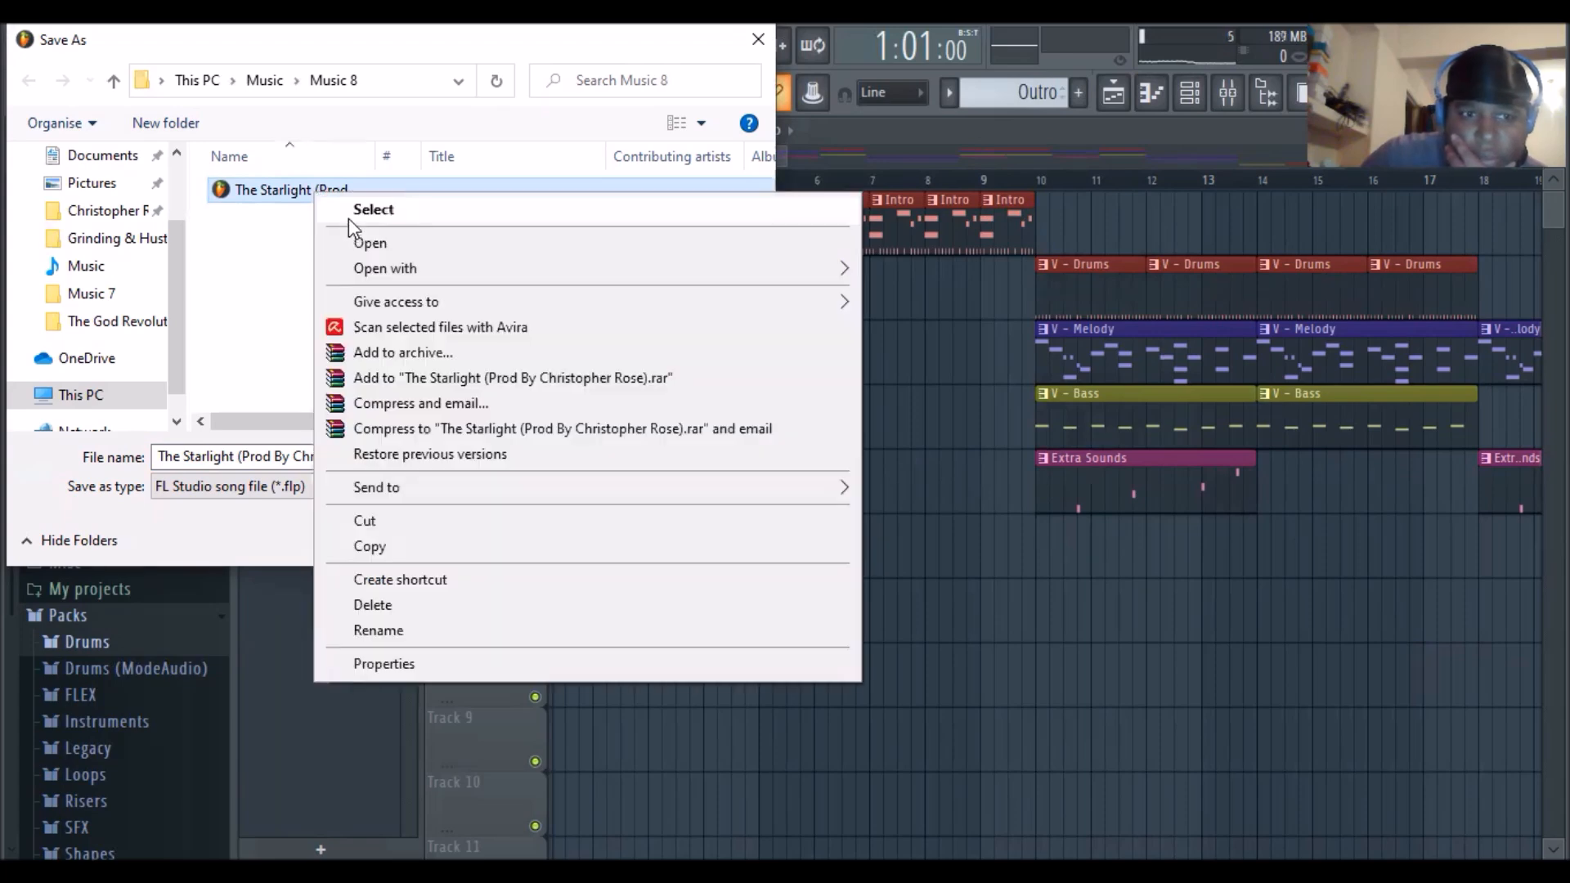
pyautogui.click(368, 523)
pyautogui.click(114, 80)
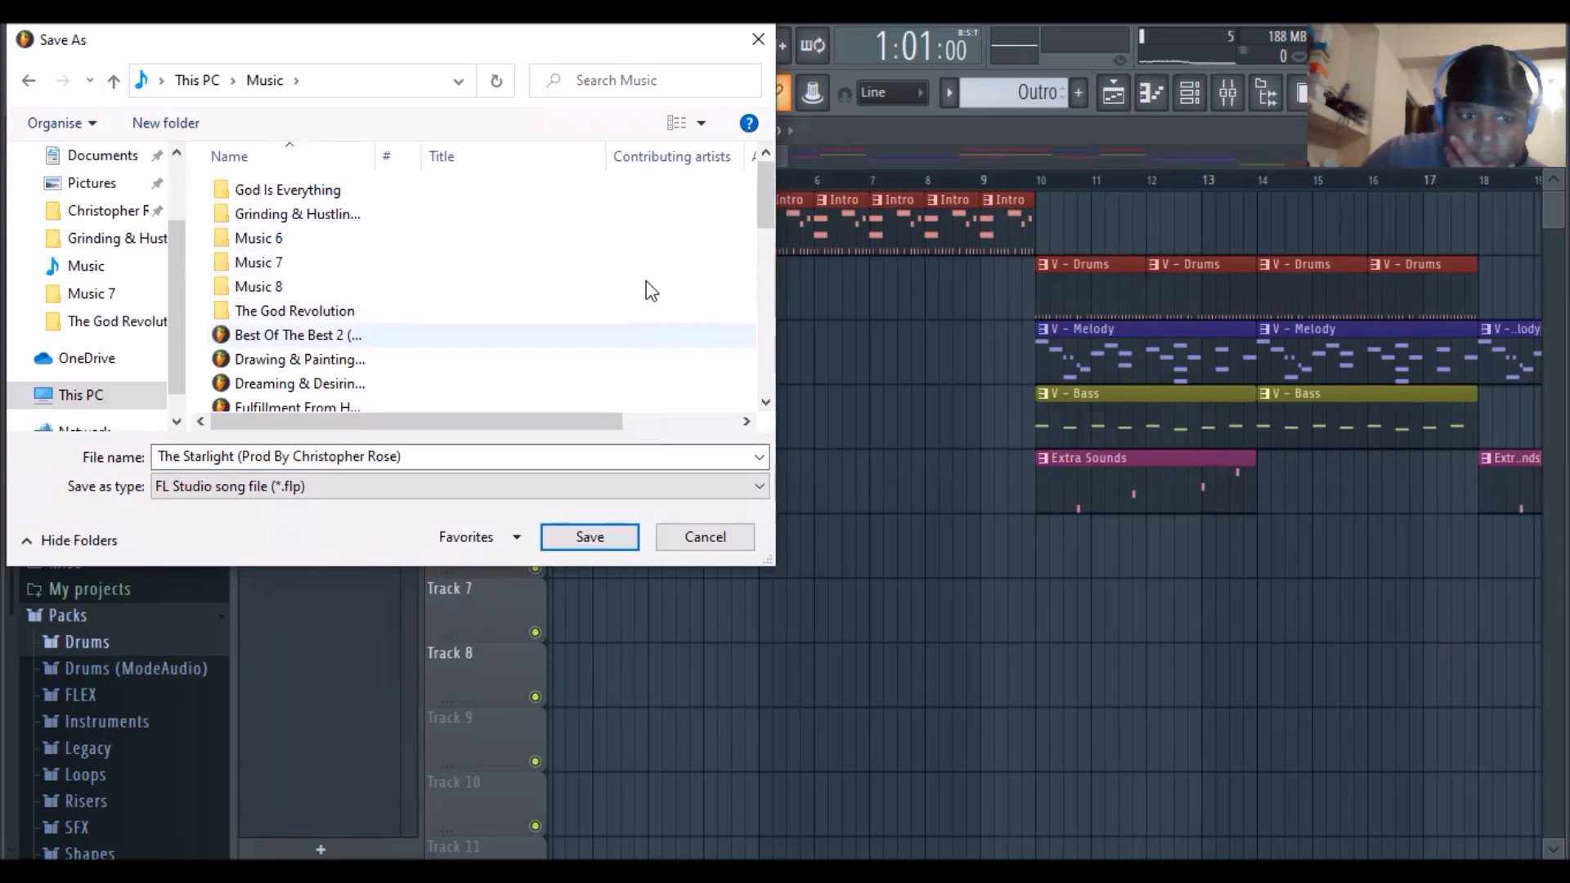
pyautogui.rightClick(650, 335)
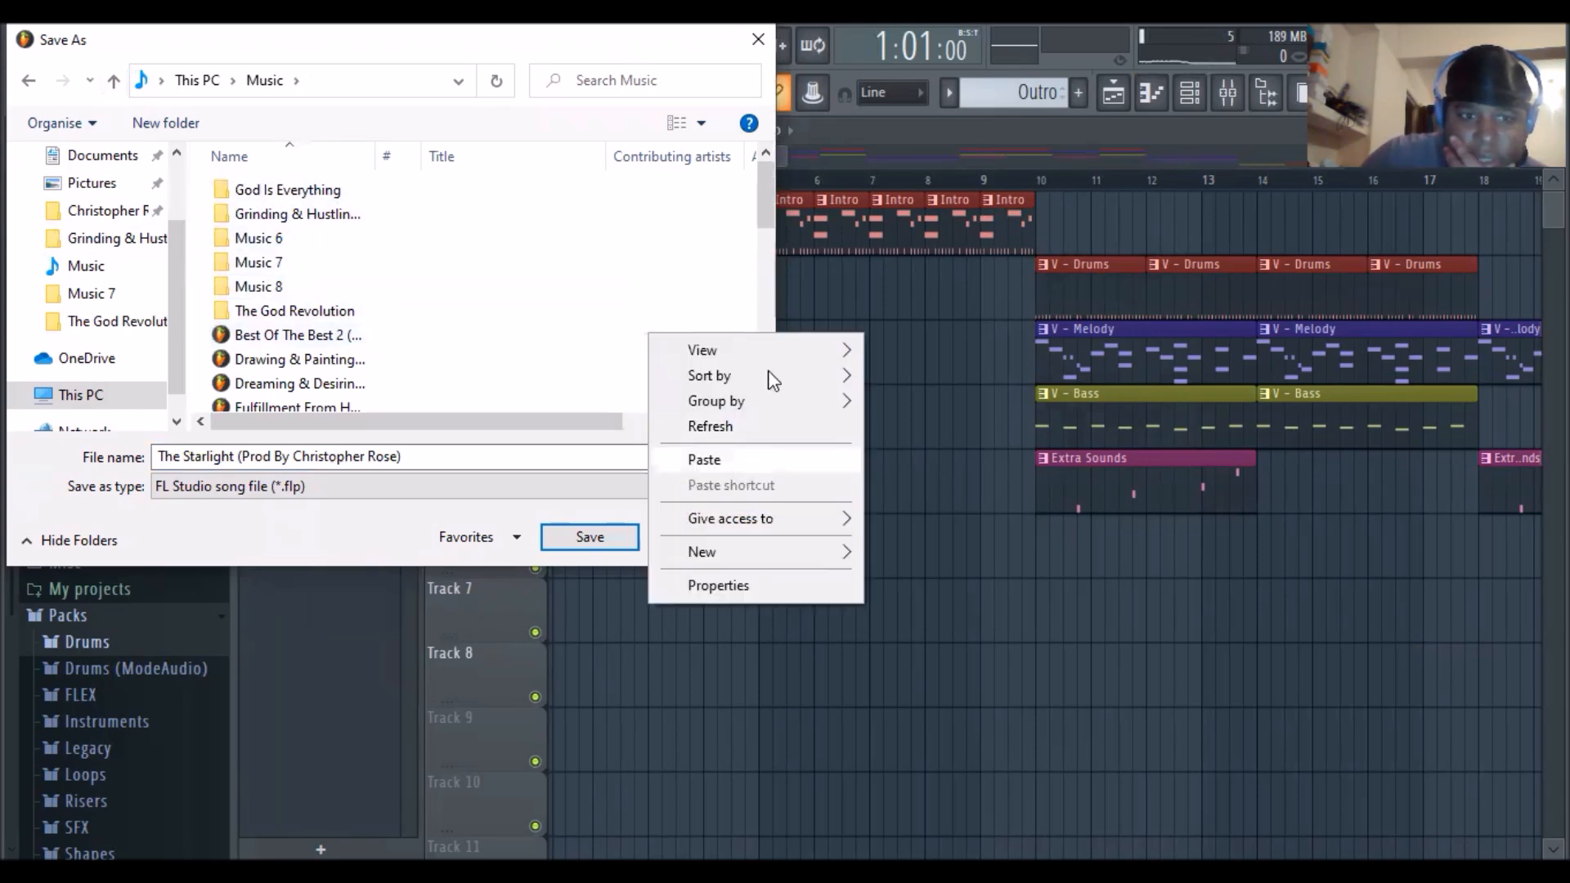
pyautogui.click(704, 460)
pyautogui.click(586, 543)
pyautogui.click(848, 455)
# Switch to the V - Drums pattern, then narrow the channel rack to its steps and reposition it over the piano roll
pyautogui.click(1191, 97)
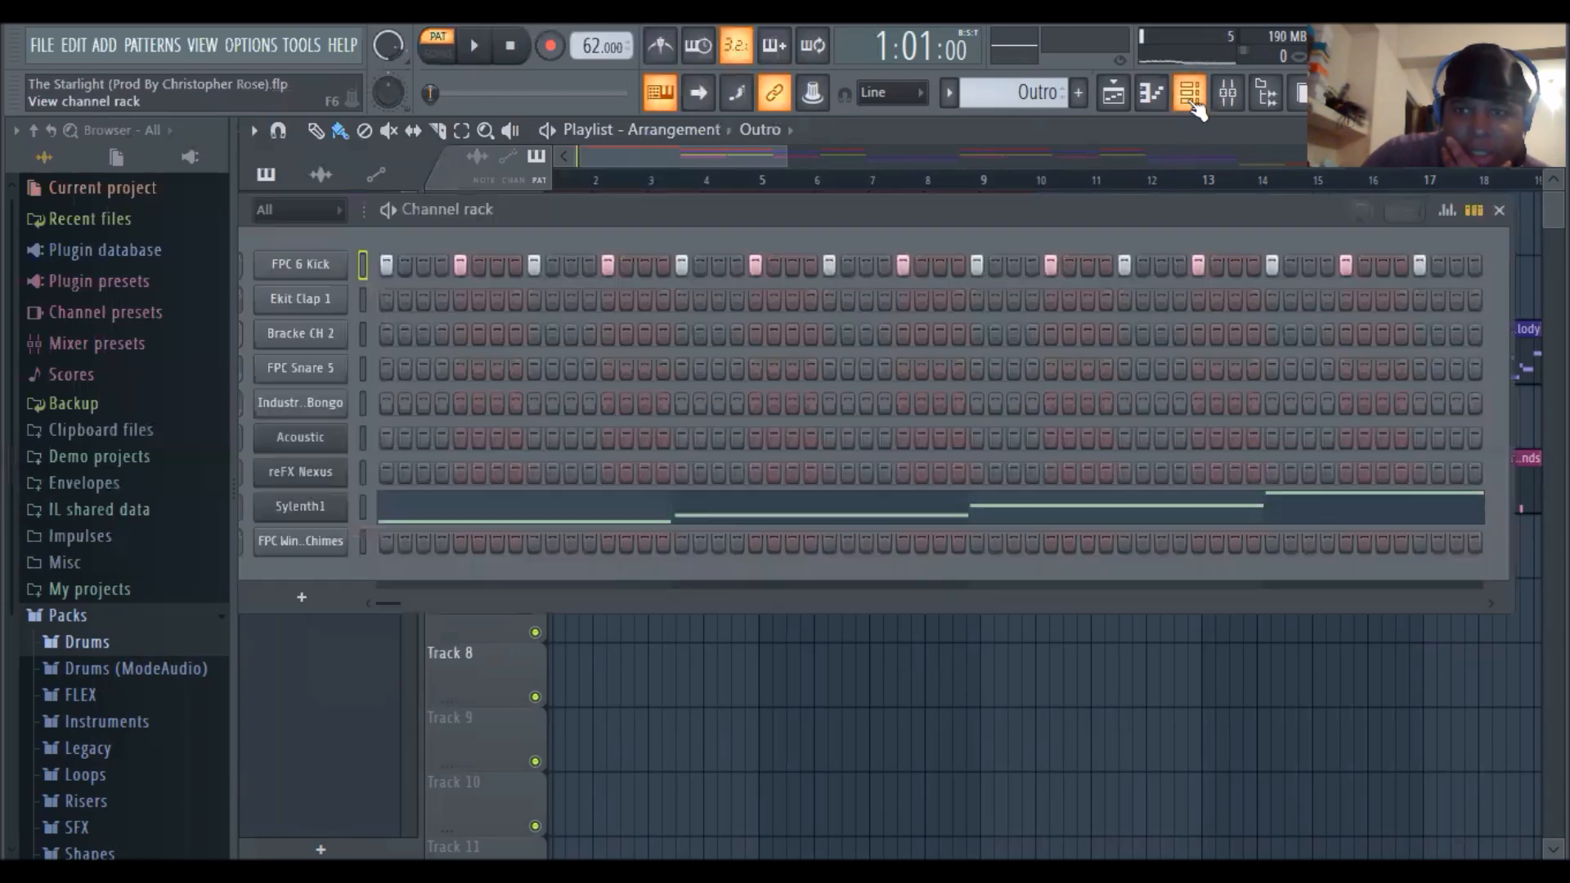
pyautogui.click(1128, 108)
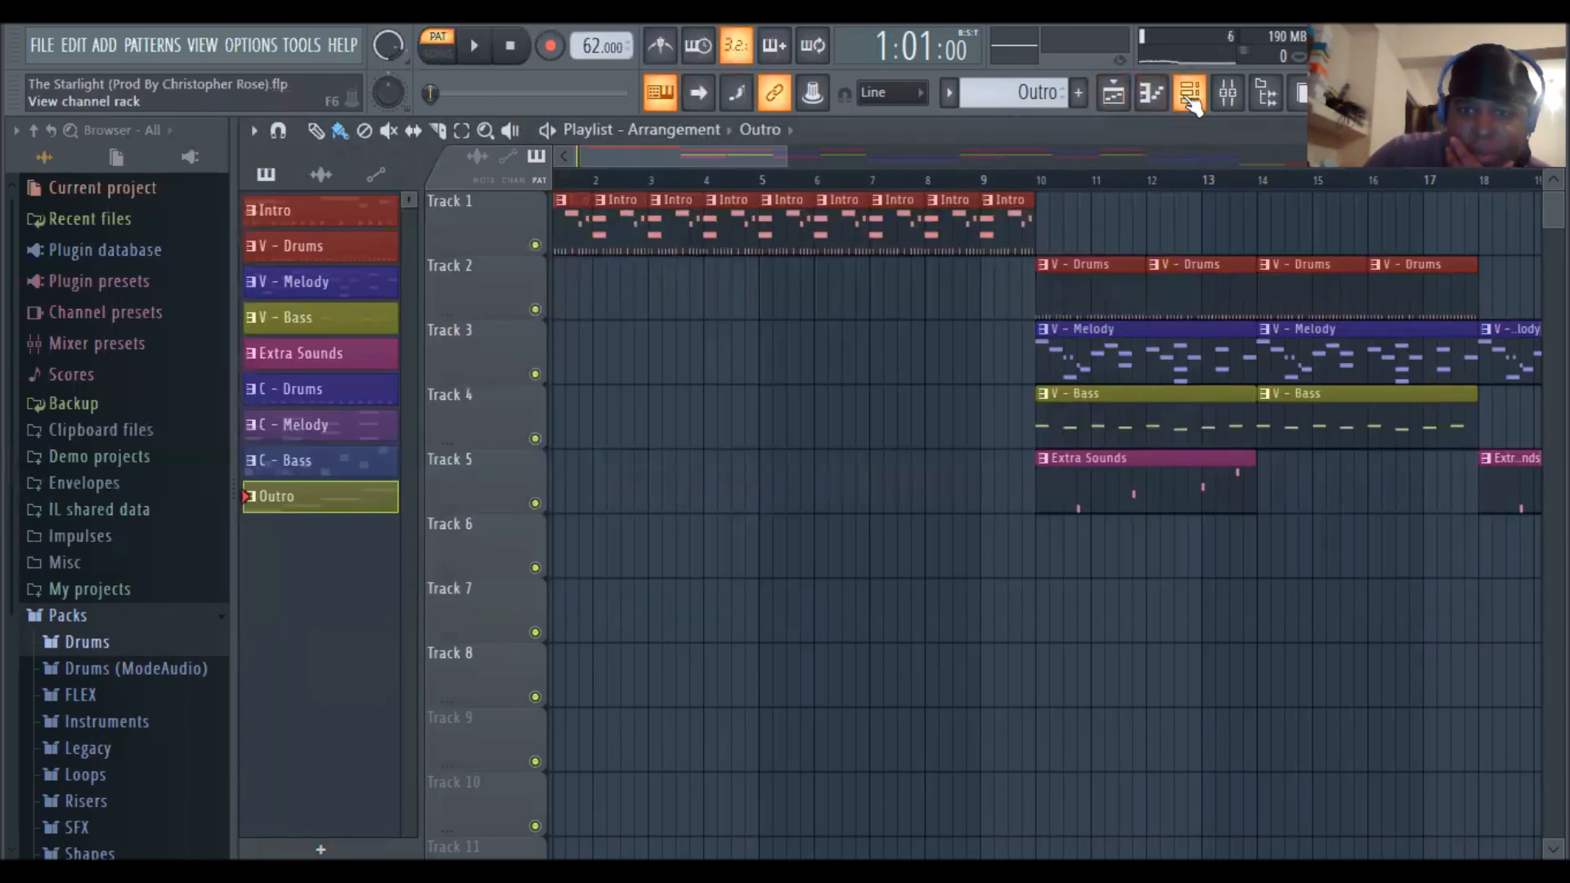
pyautogui.click(1113, 95)
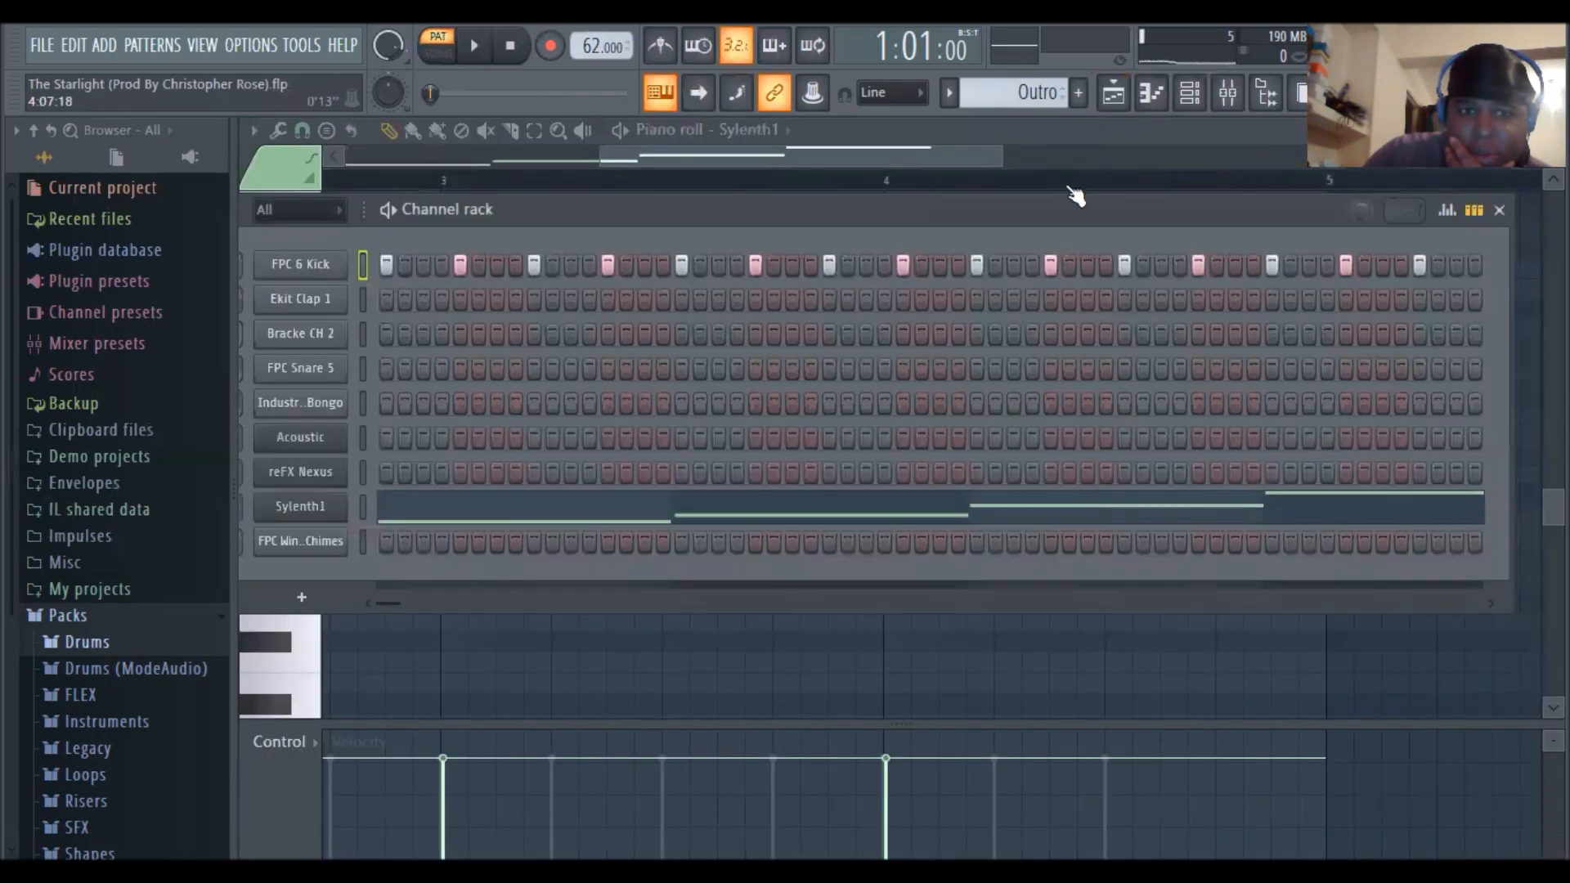
pyautogui.moveTo(1034, 93); pyautogui.dragTo(1034, 130)
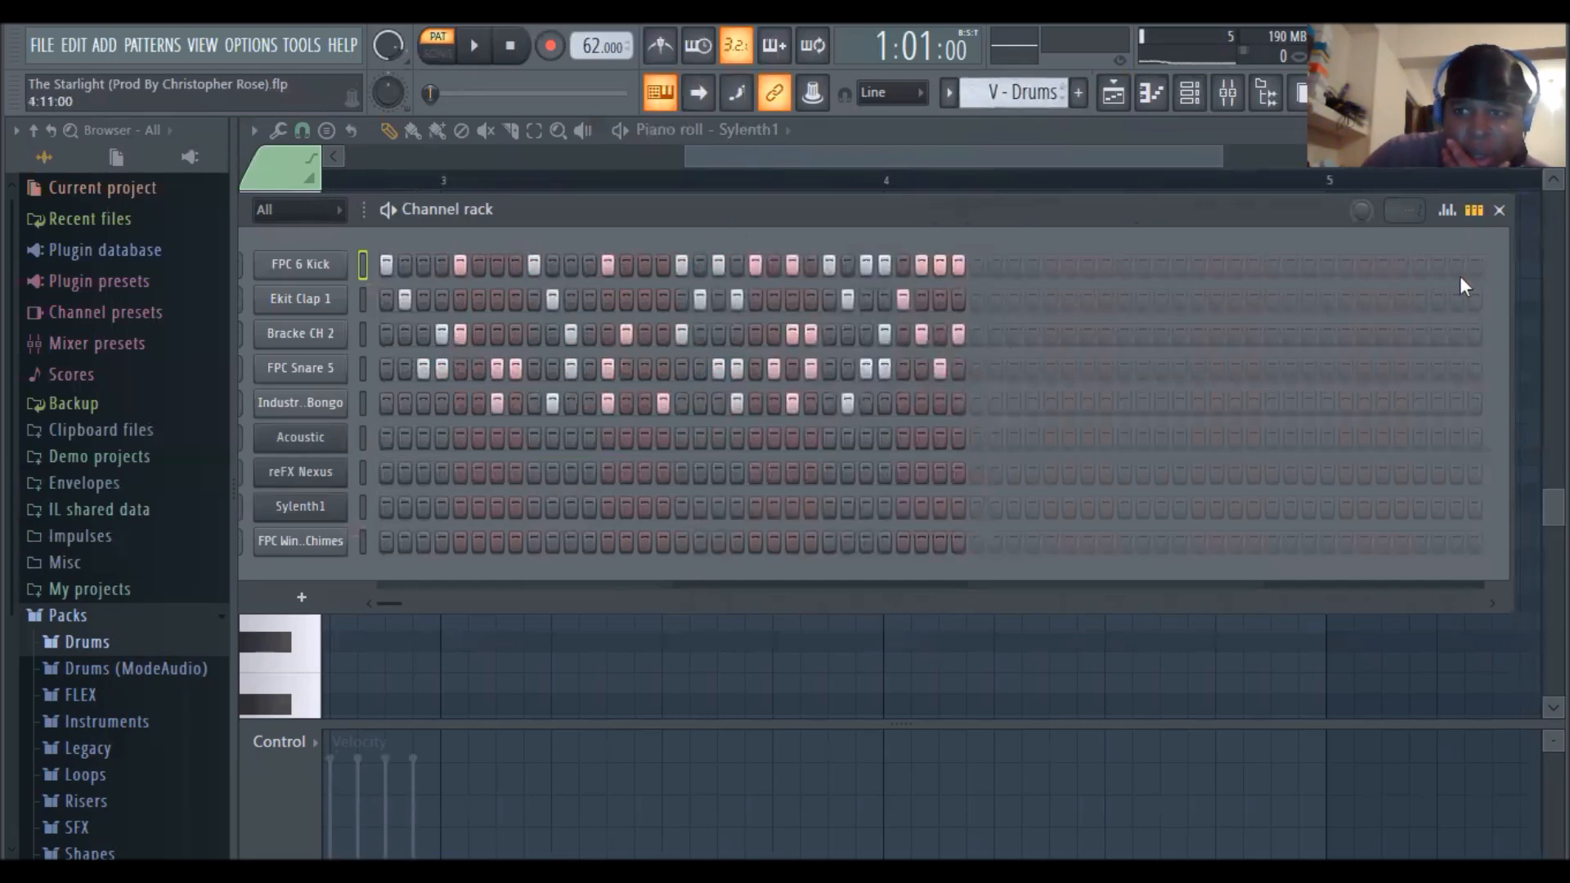
pyautogui.moveTo(1515, 268); pyautogui.dragTo(1016, 302)
pyautogui.moveTo(676, 208); pyautogui.dragTo(957, 219)
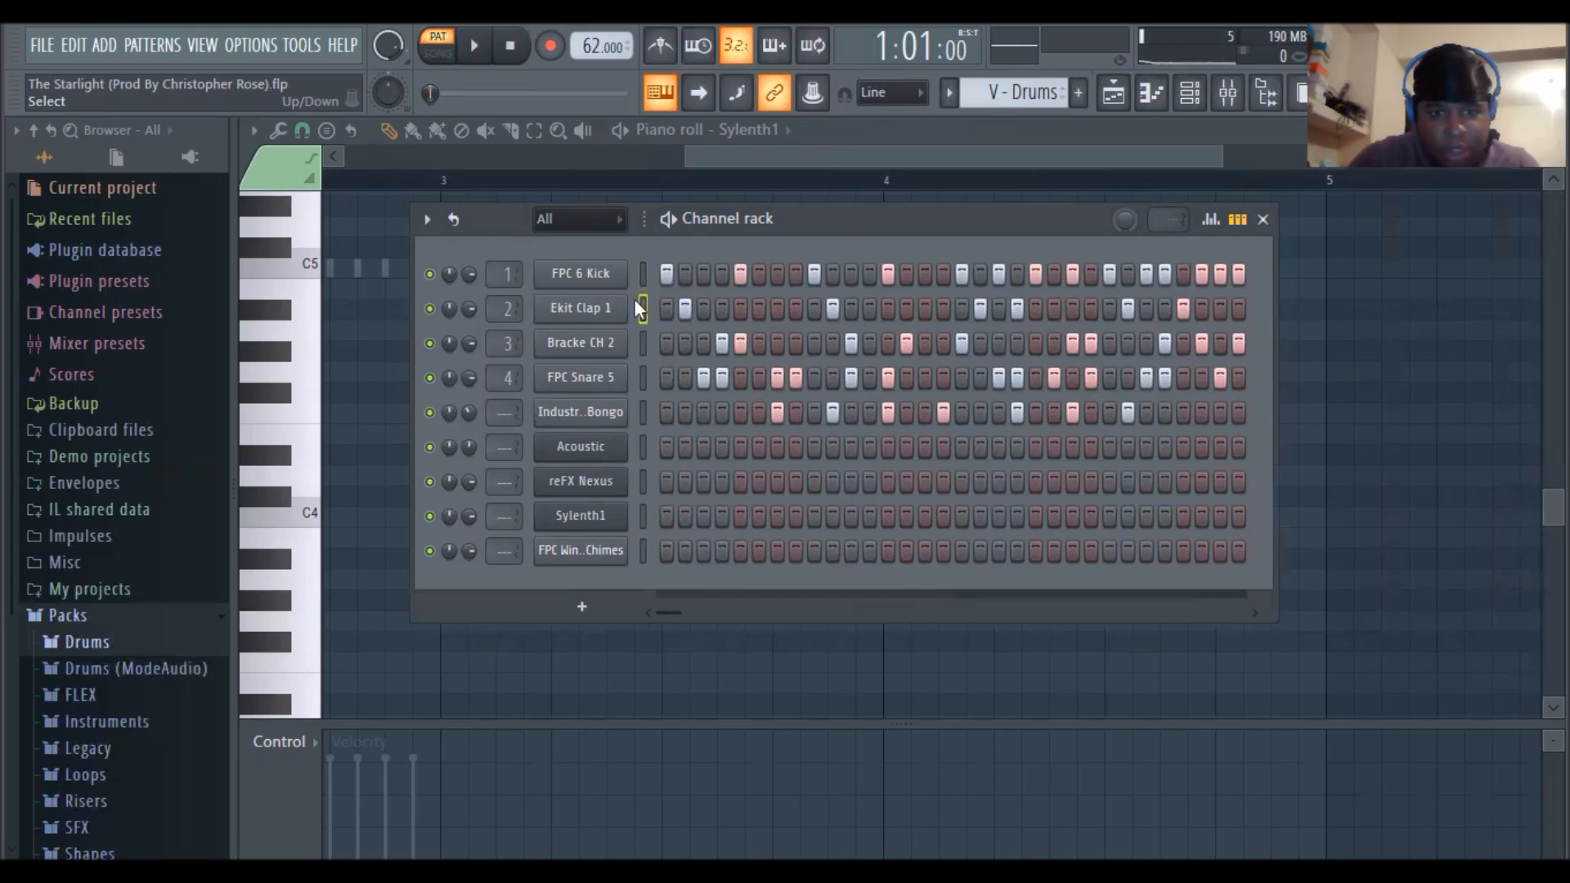
# Route the five drum channels from FPC 6 Kick to Industrial Bongo to consecutive mixer tracks starting at the Master, then deselect them
pyautogui.hotkey('ctrl', 'a')
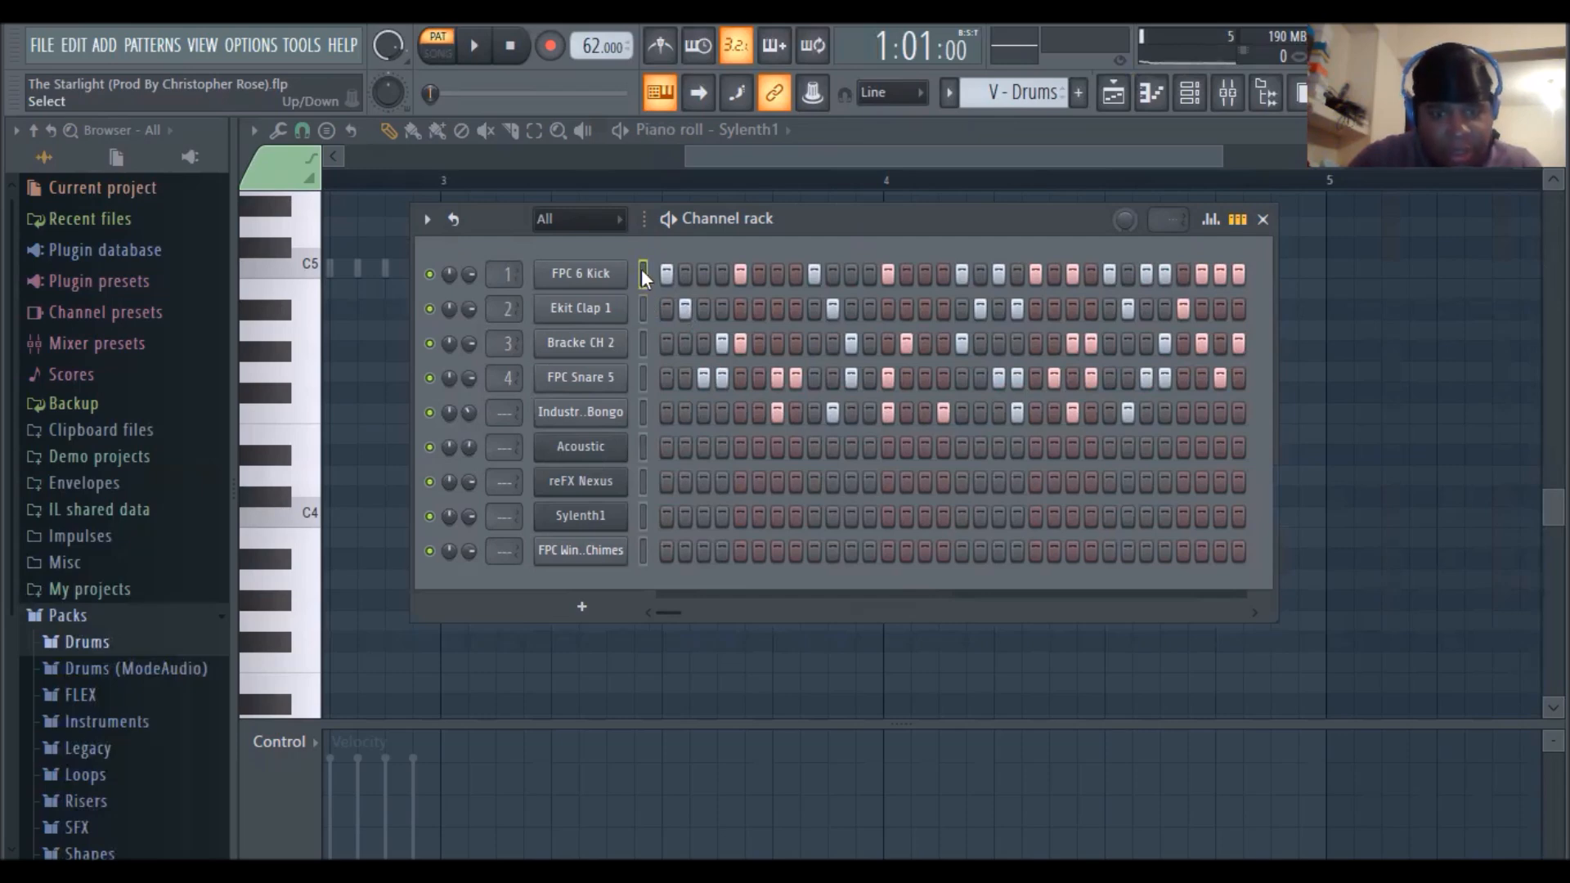
pyautogui.click(644, 551)
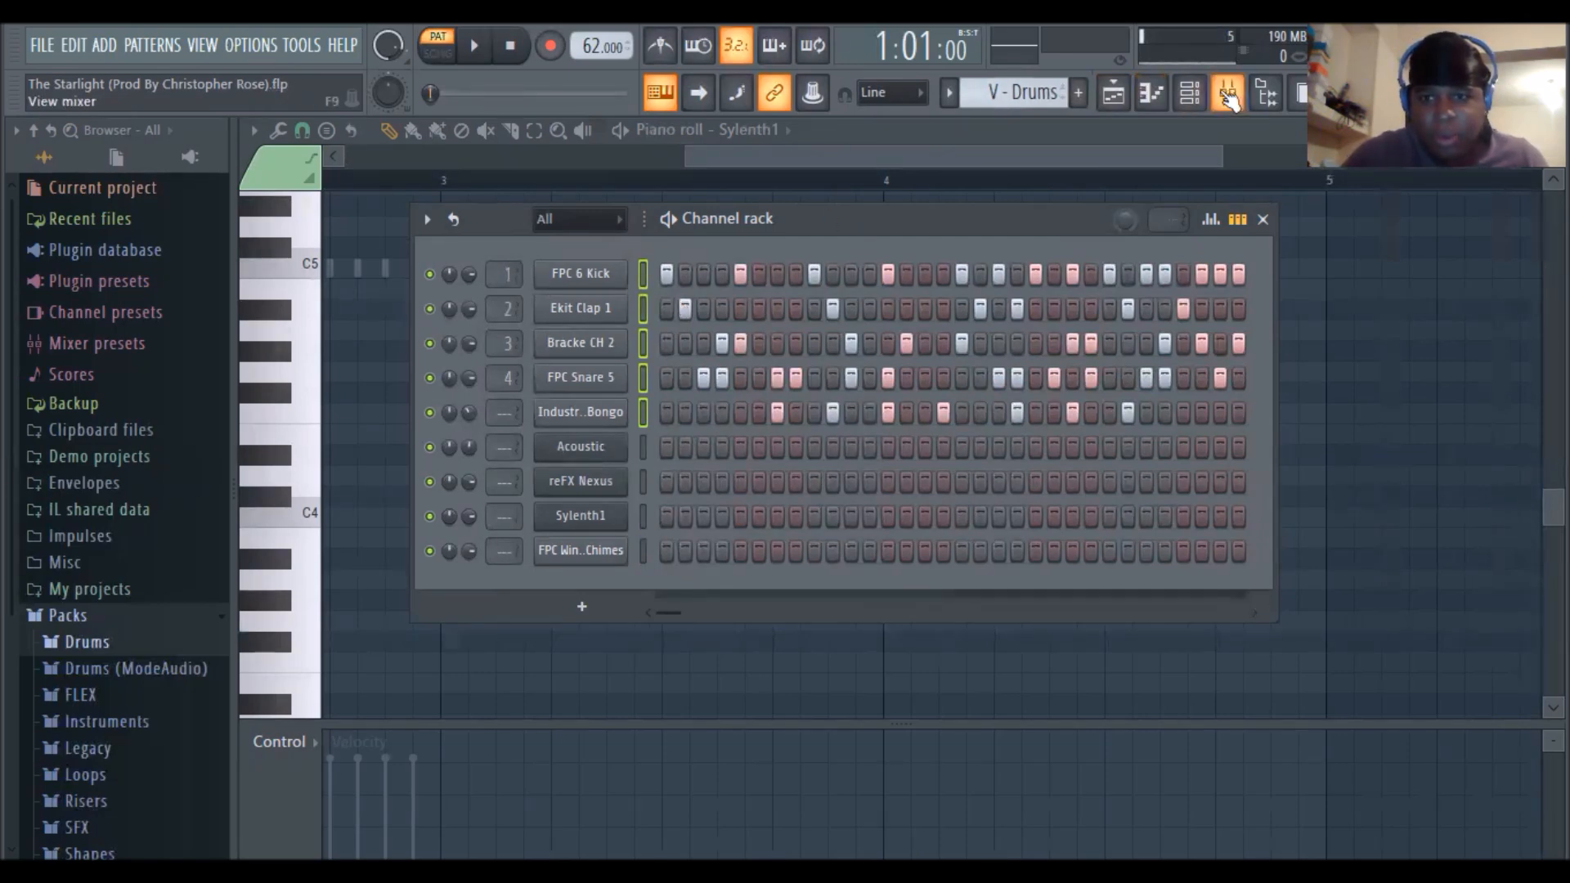
pyautogui.click(1228, 98)
pyautogui.hotkey('ctrl', 'l')
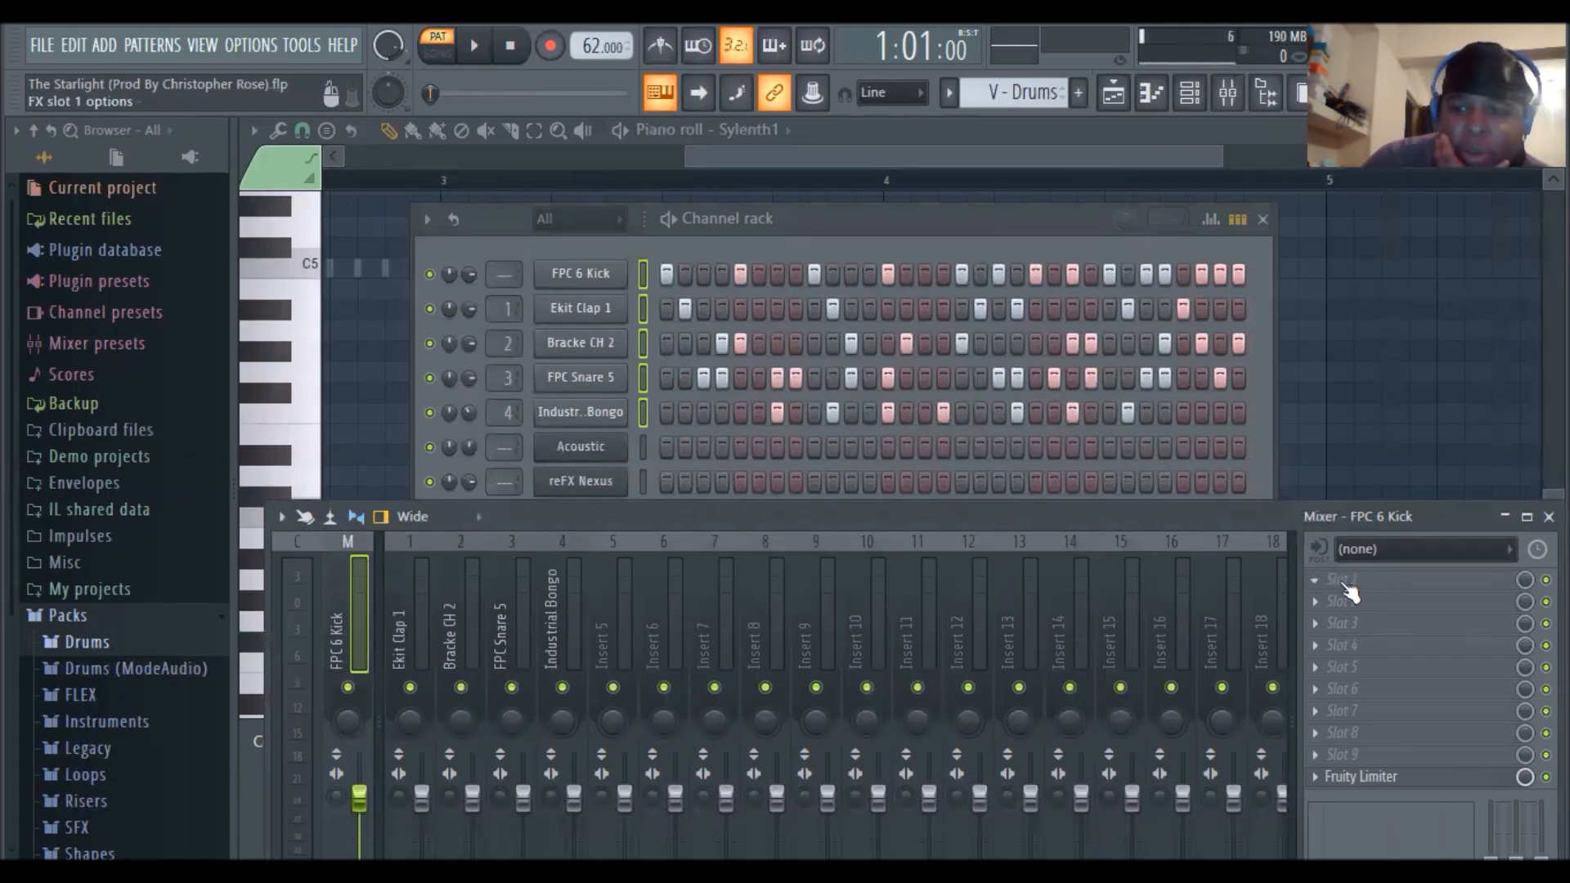
pyautogui.moveTo(692, 521); pyautogui.dragTo(723, 384)
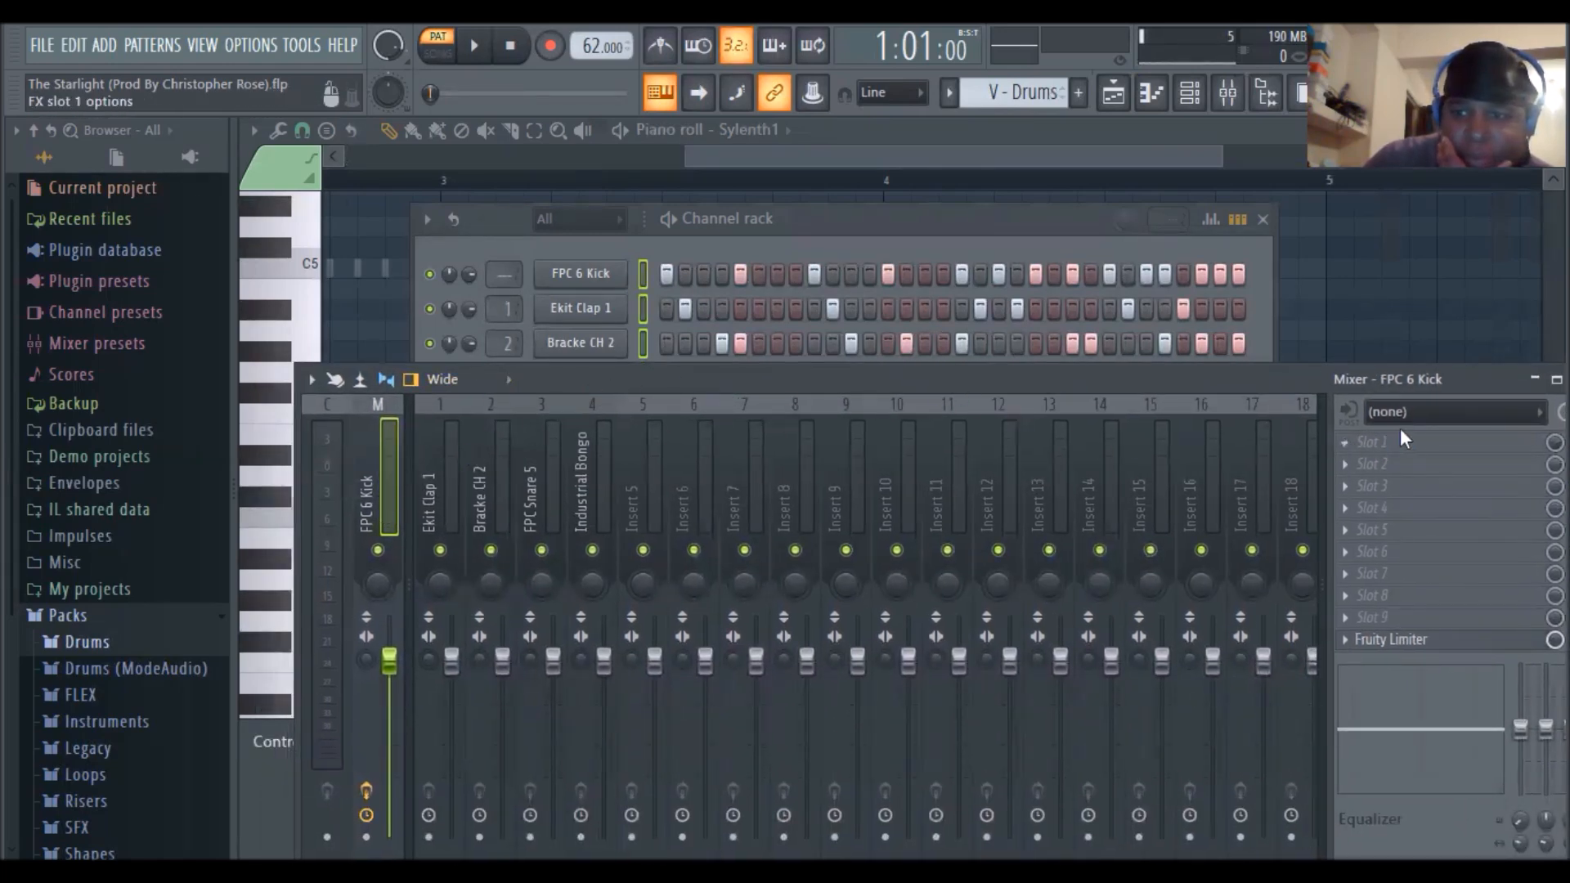
pyautogui.rightClick(642, 283)
pyautogui.rightClick(646, 313)
pyautogui.rightClick(644, 347)
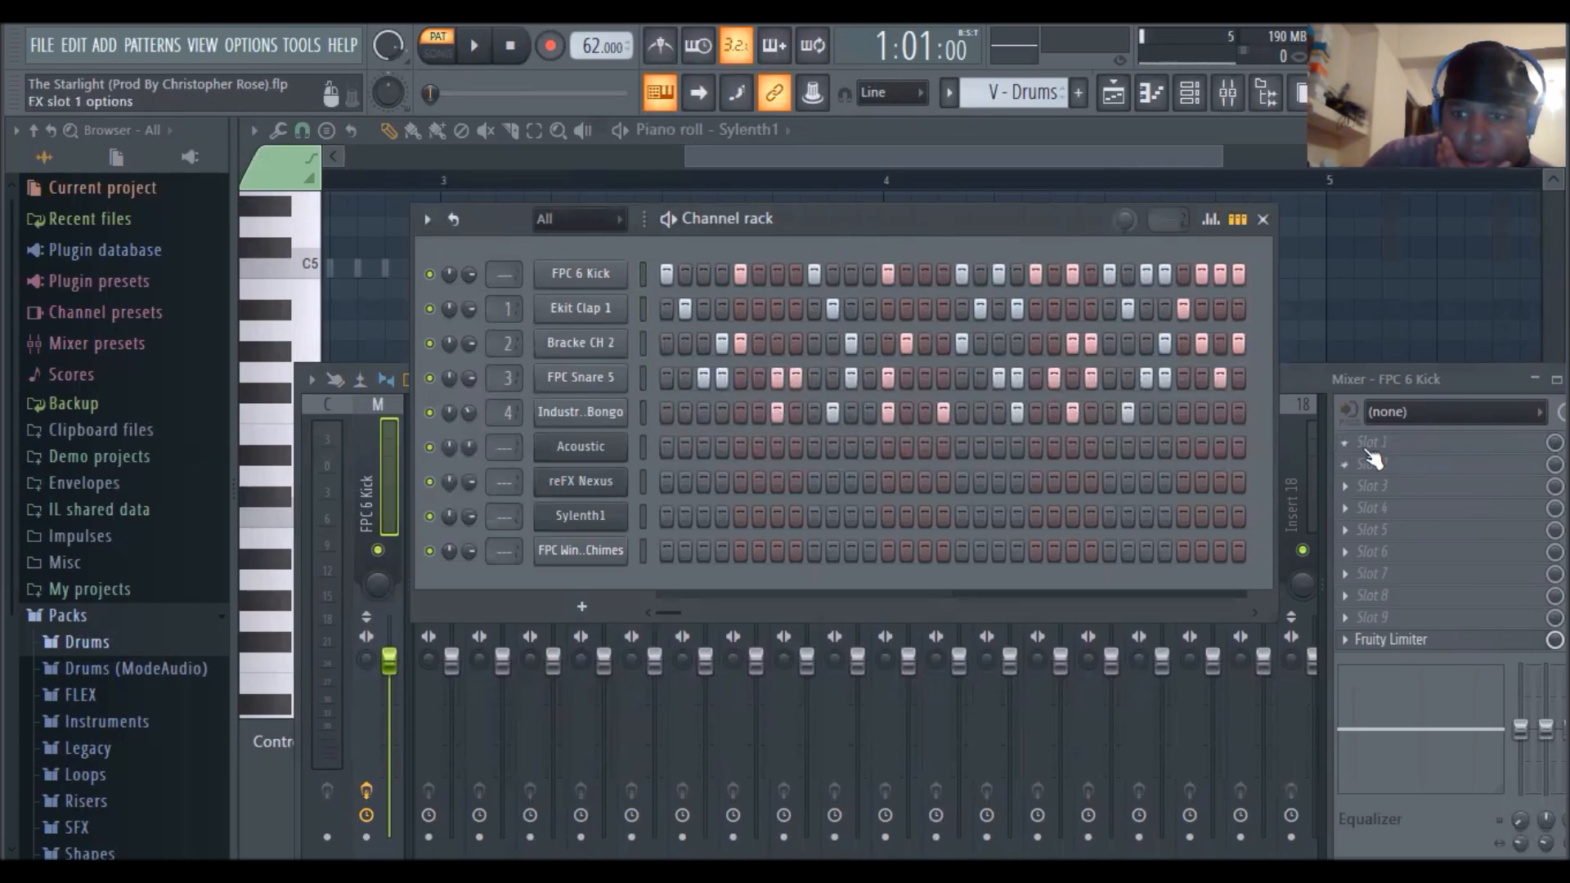
# Return to the playlist and save the project under its current name
pyautogui.click(1227, 92)
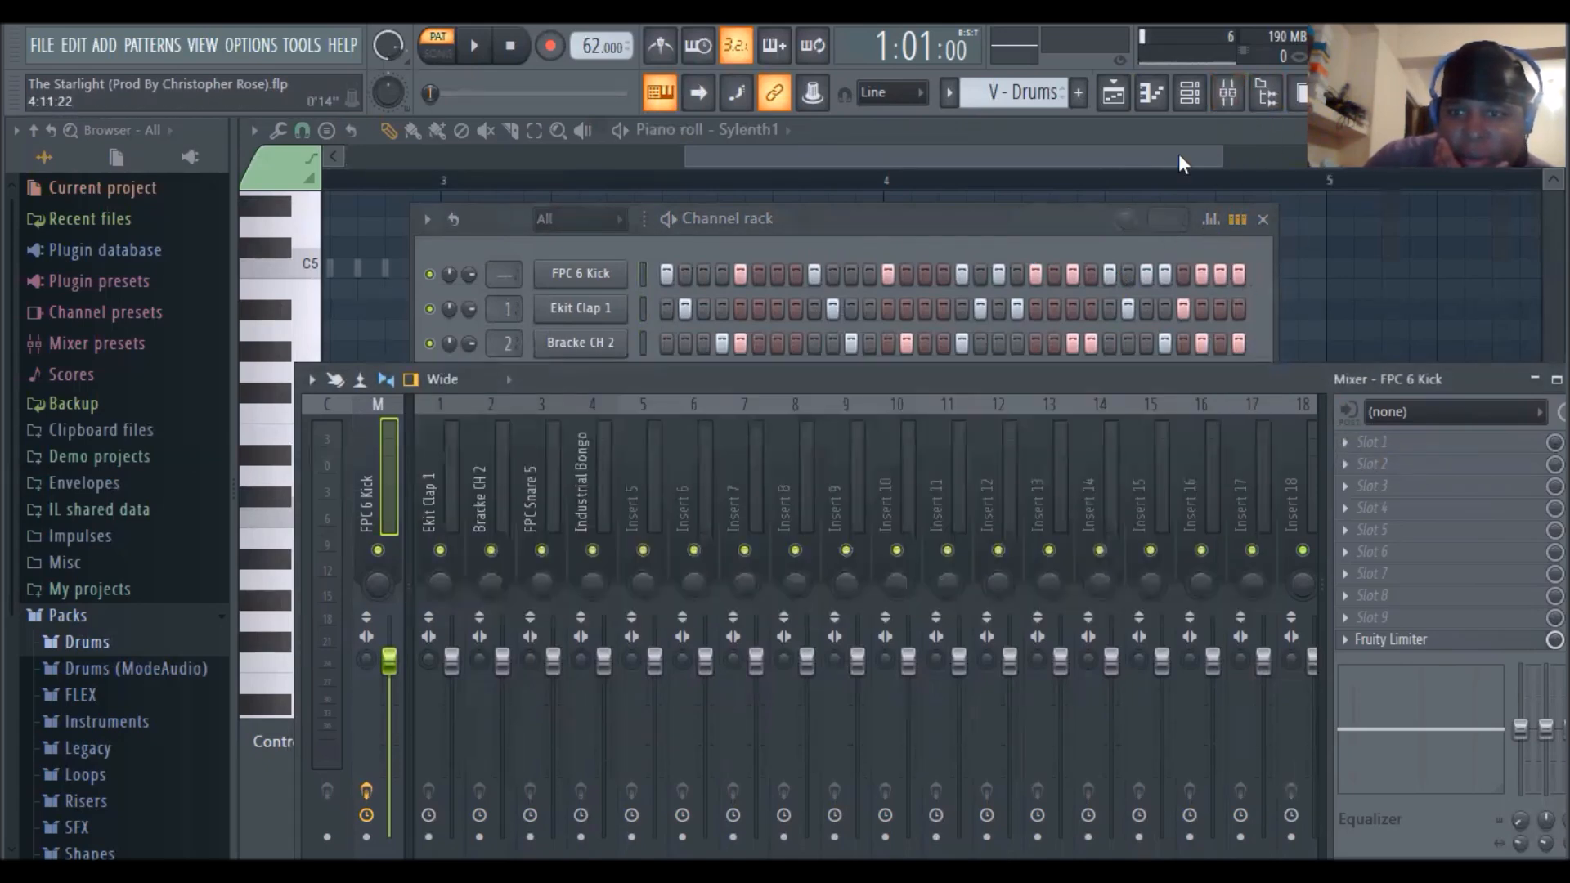
pyautogui.click(1148, 98)
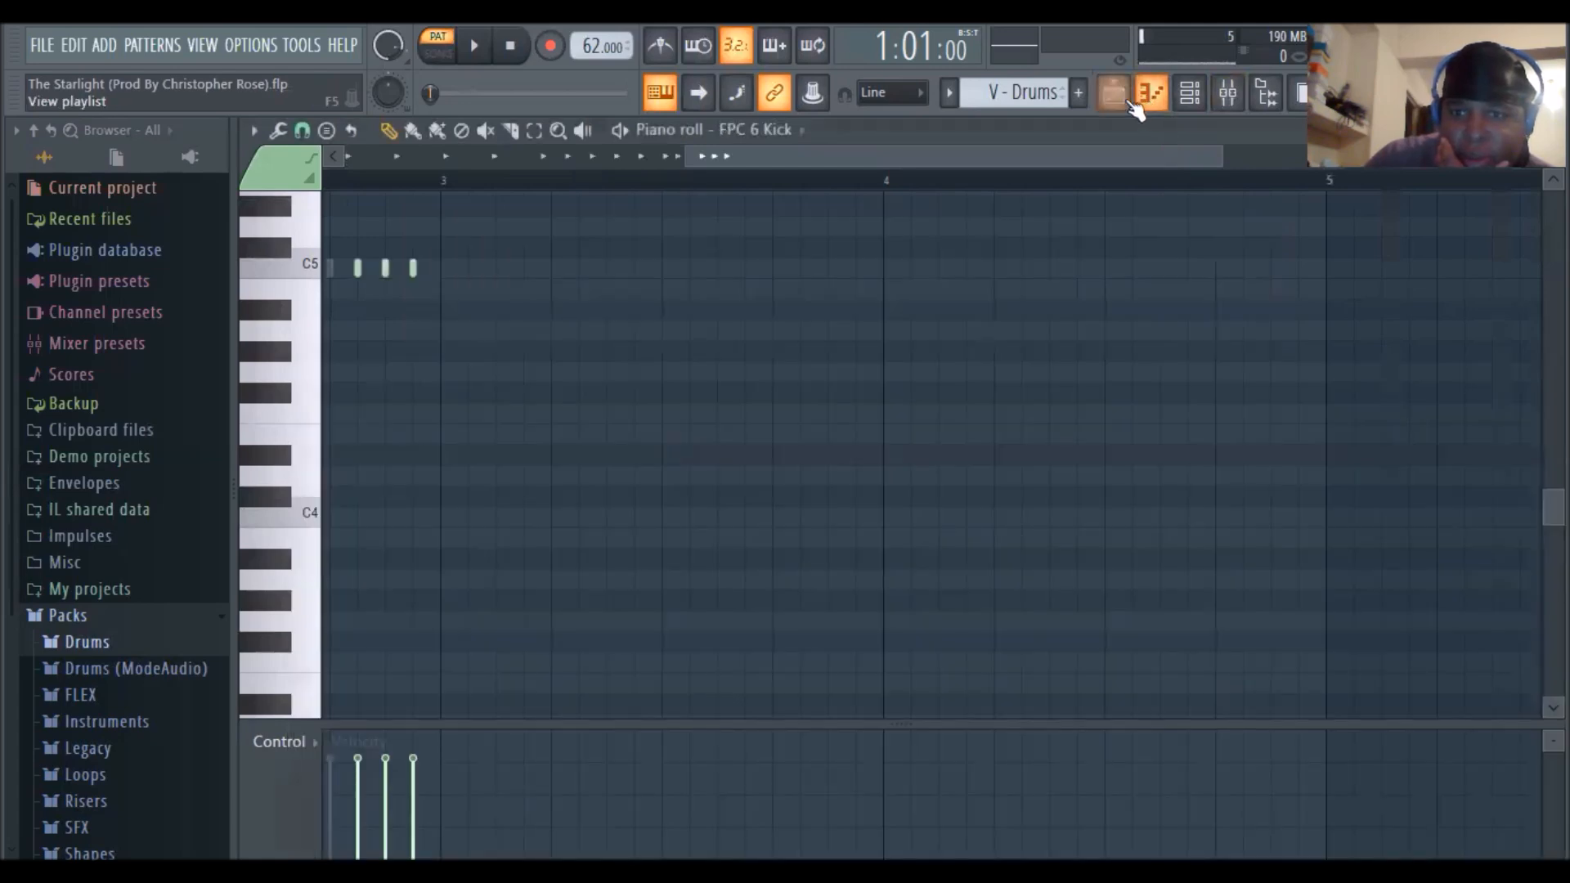
pyautogui.click(1113, 92)
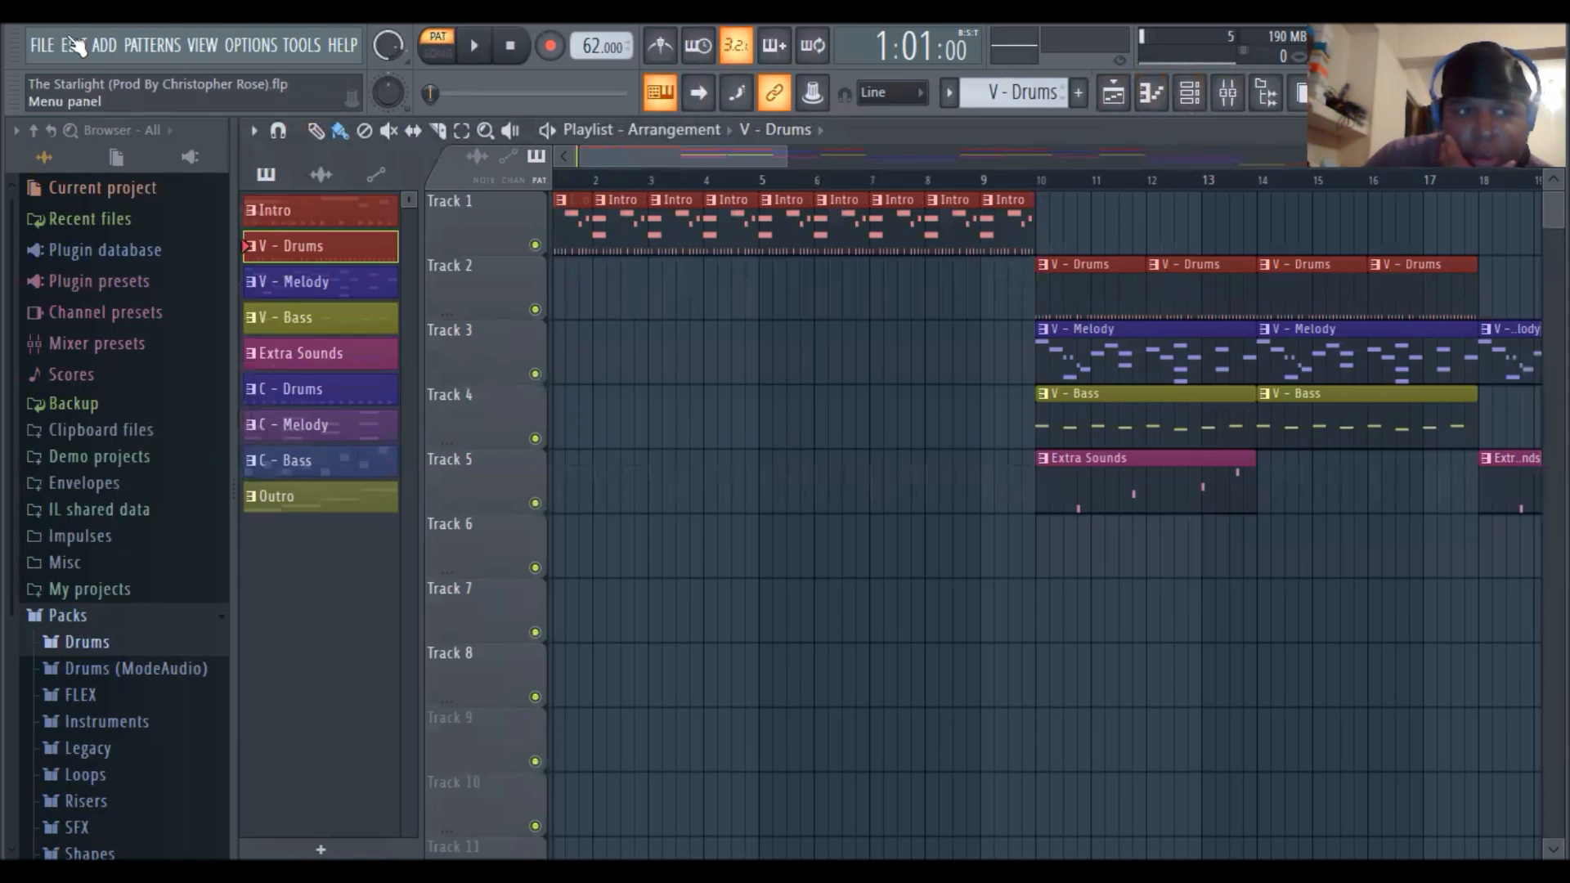
pyautogui.click(40, 49)
pyautogui.click(81, 154)
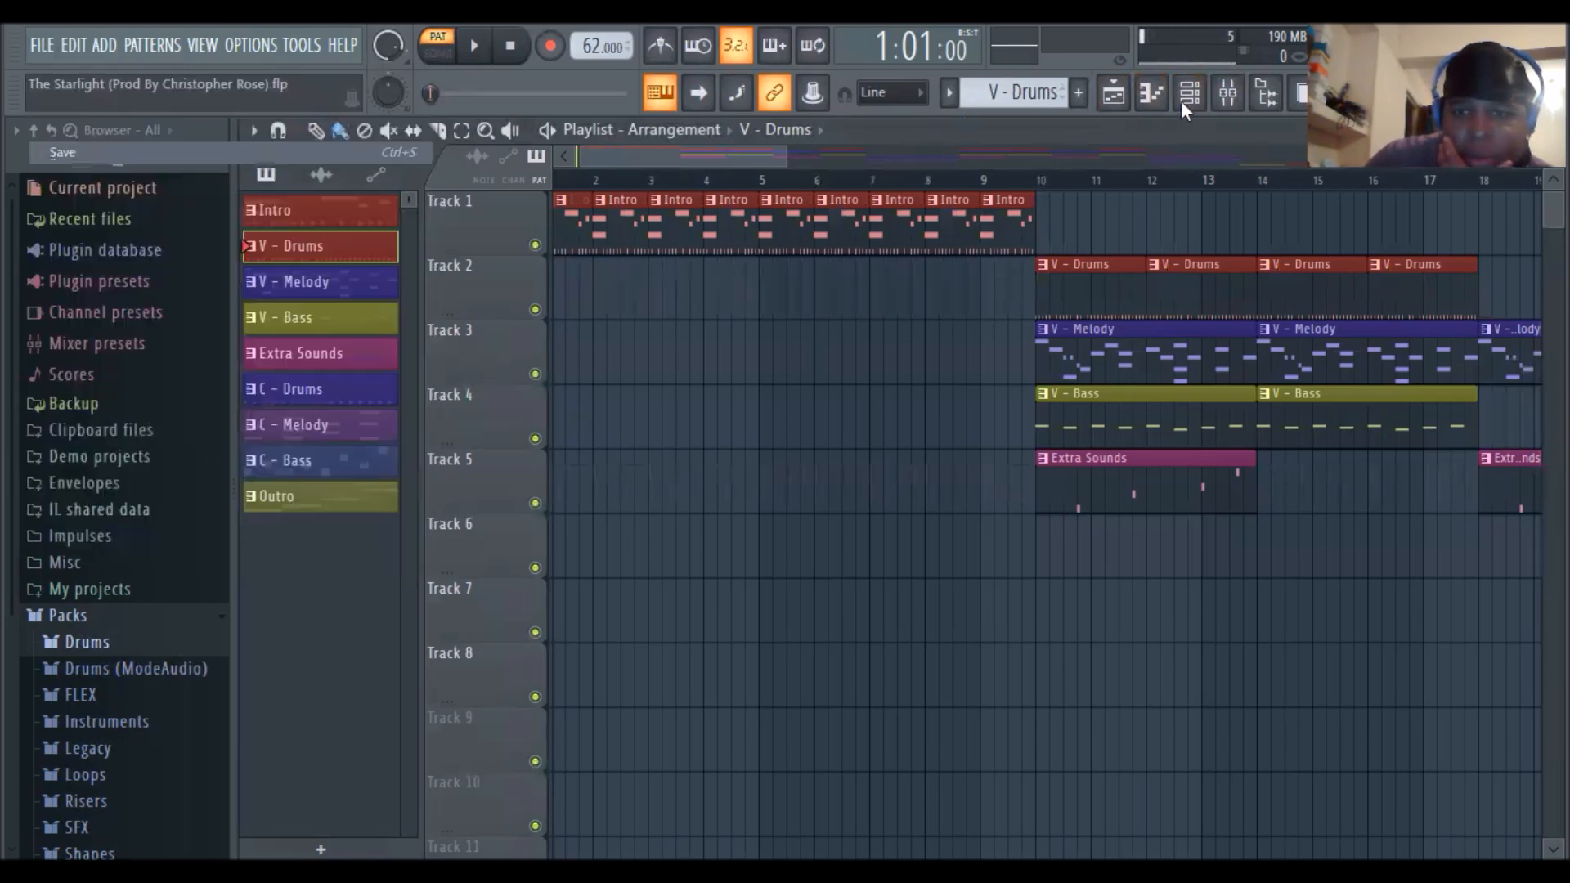
# Load Fruity Reeverb 2 into effect slot 1 of the FPC 6 Kick mixer track
pyautogui.click(1201, 90)
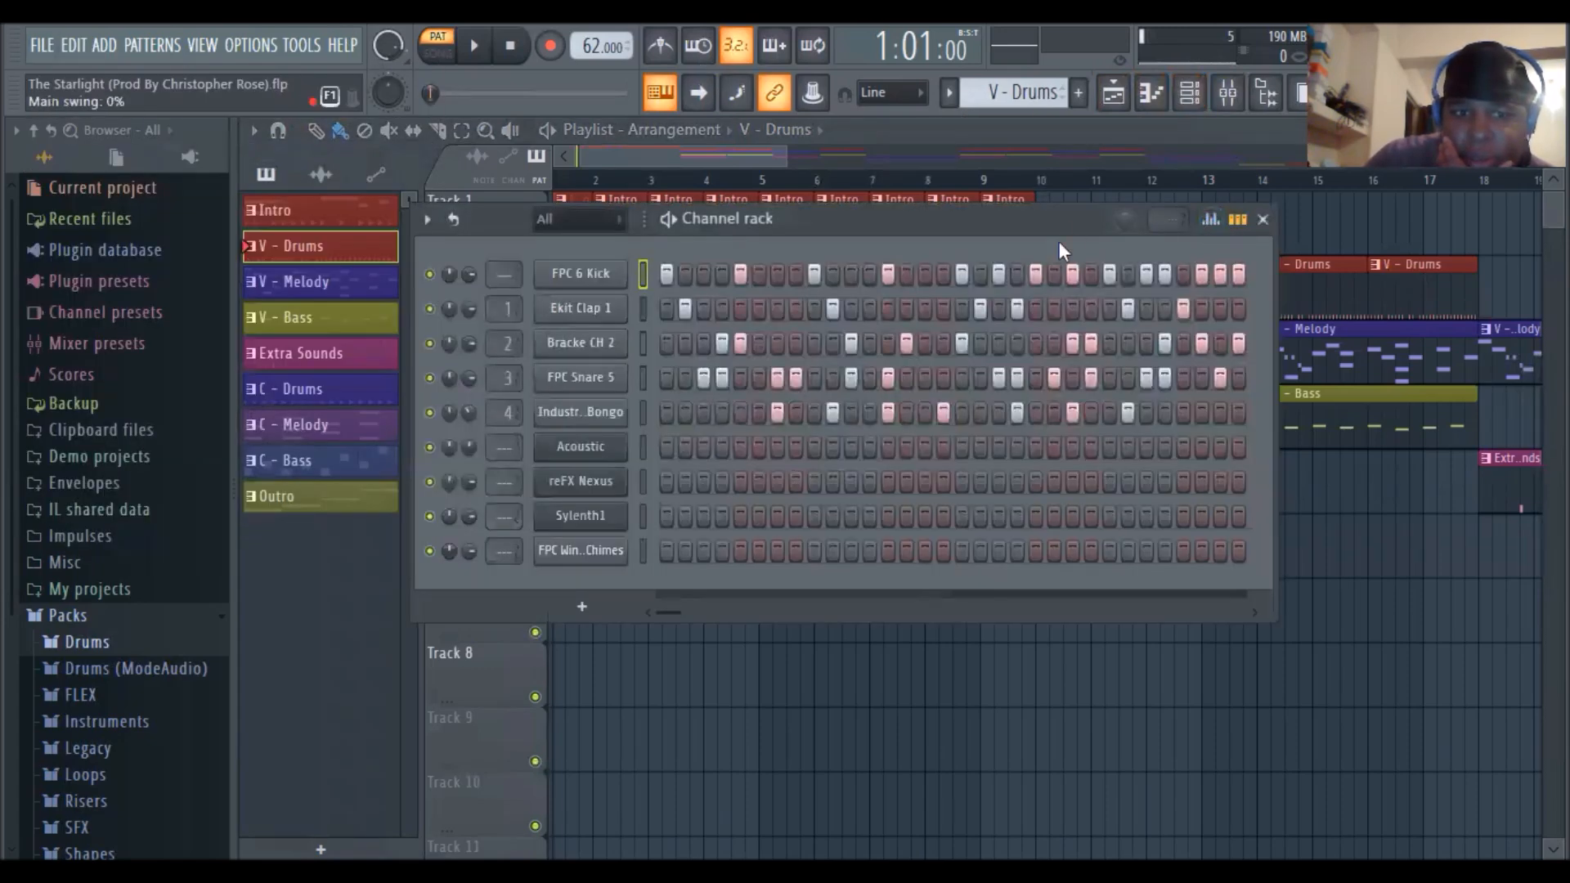
pyautogui.click(1190, 92)
pyautogui.click(1228, 93)
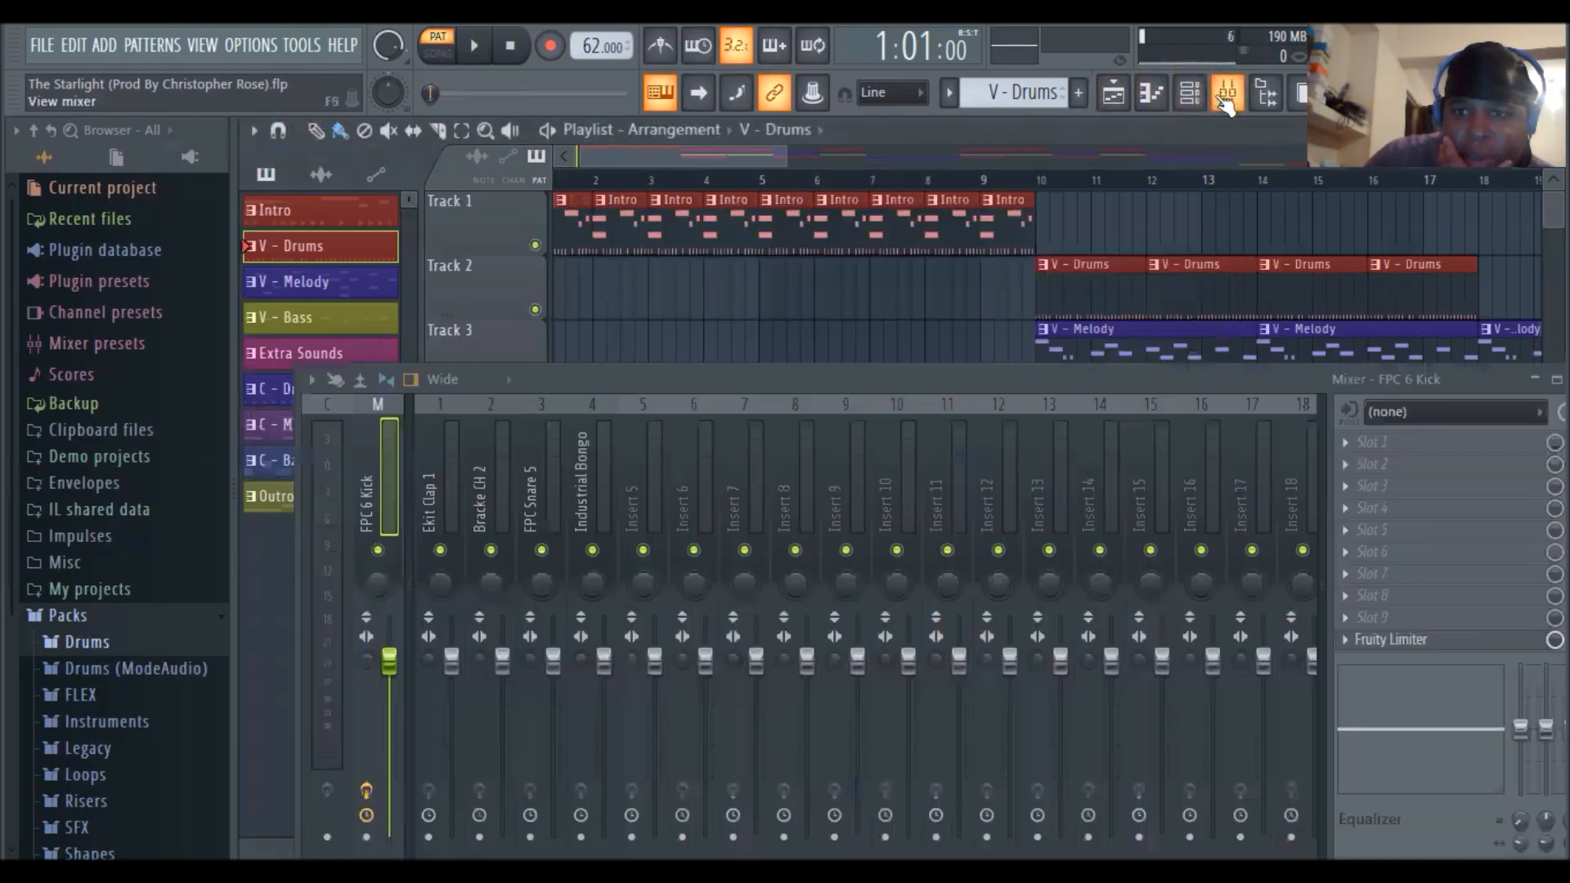
pyautogui.click(1391, 440)
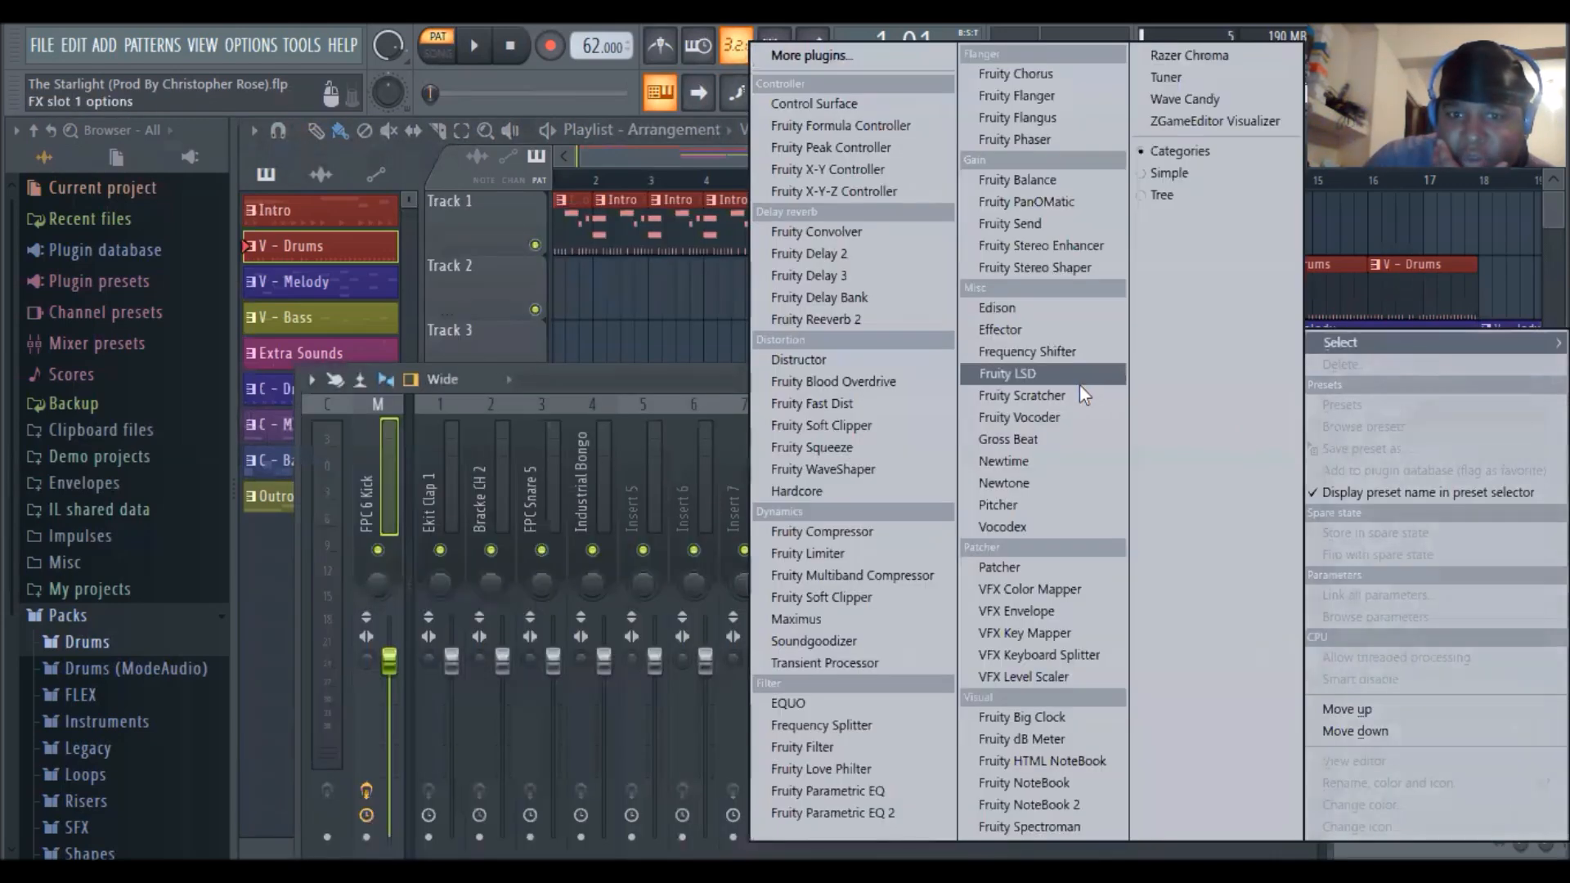
pyautogui.click(849, 320)
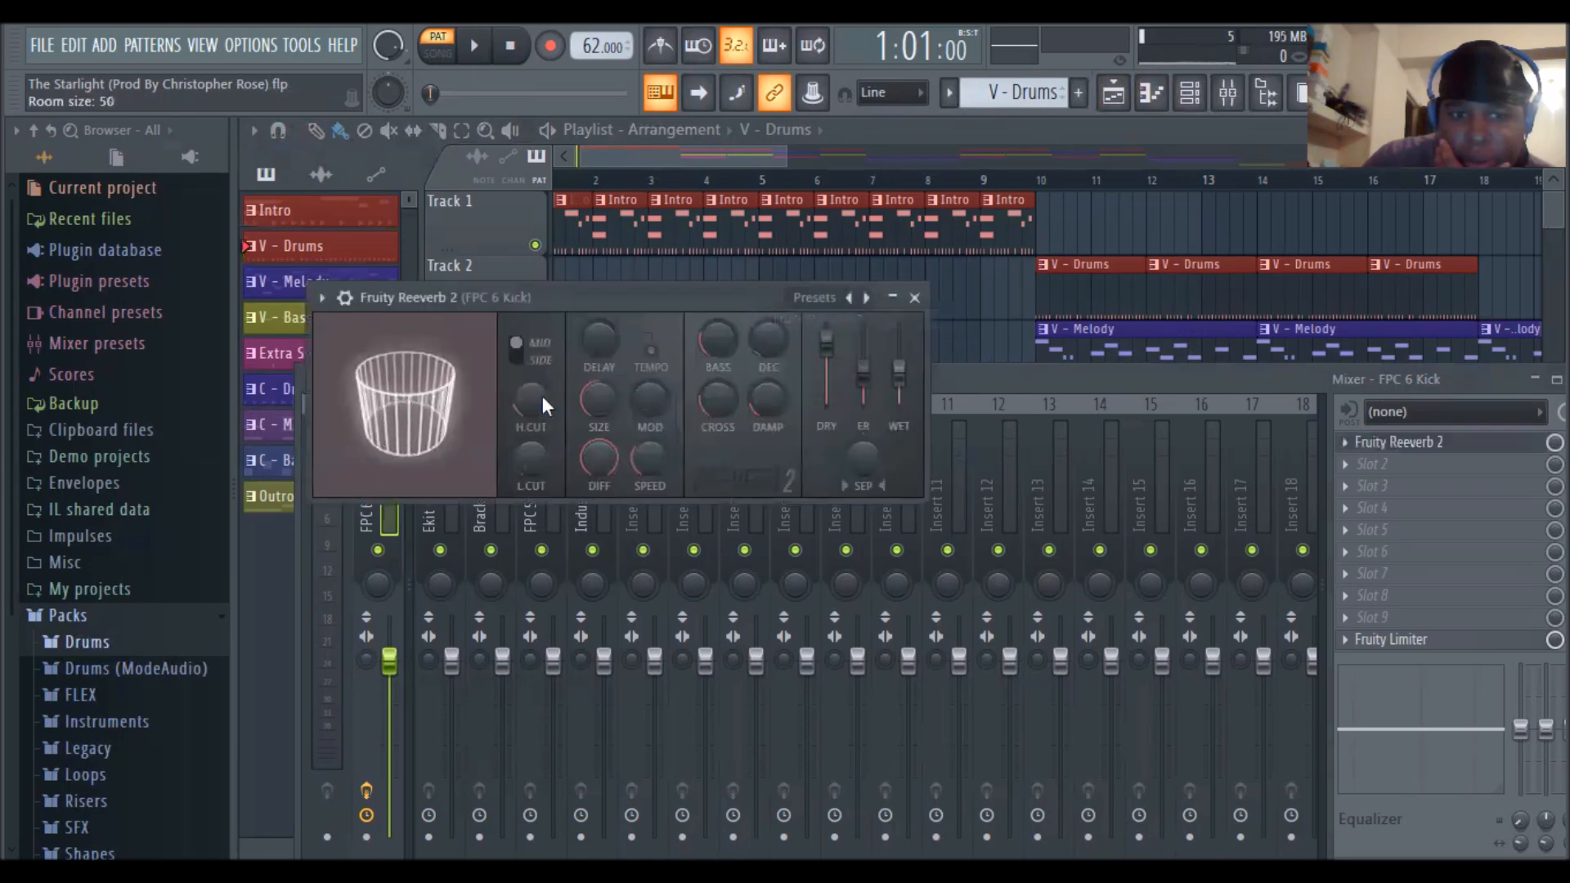
# Adjust the reverb's room settings and its dry, early reflection and wet levels, and play the V - Drums pattern to audition the sound
pyautogui.moveTo(600, 458)
pyautogui.mouseDown()
pyautogui.moveTo(600, 508)
pyautogui.moveTo(599, 457)
pyautogui.mouseUp()
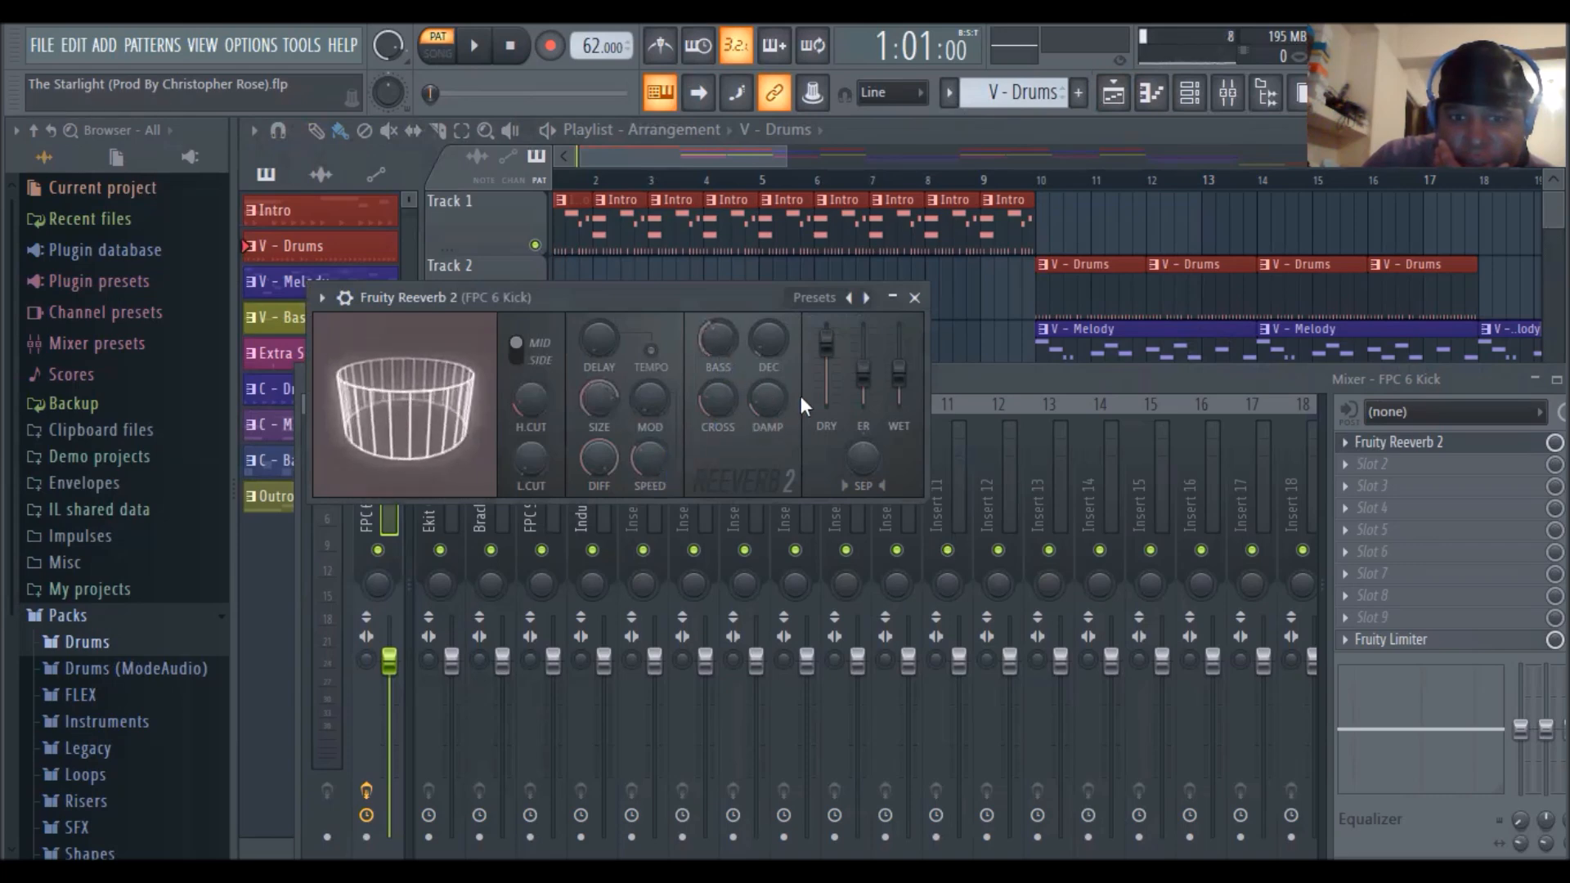
pyautogui.moveTo(861, 382); pyautogui.dragTo(827, 368)
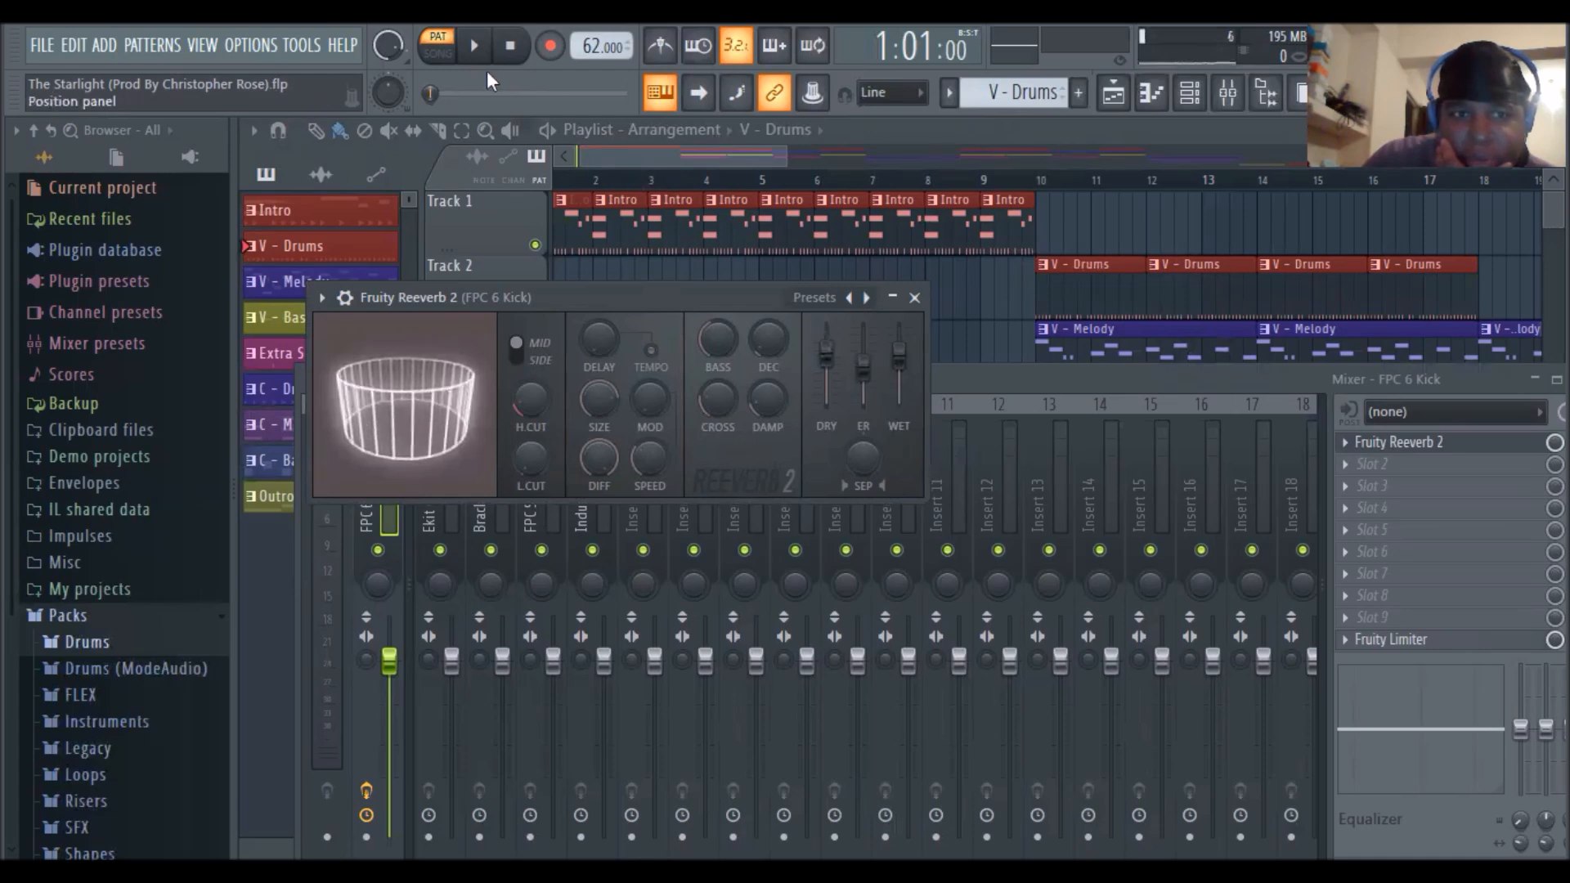
pyautogui.press('space')
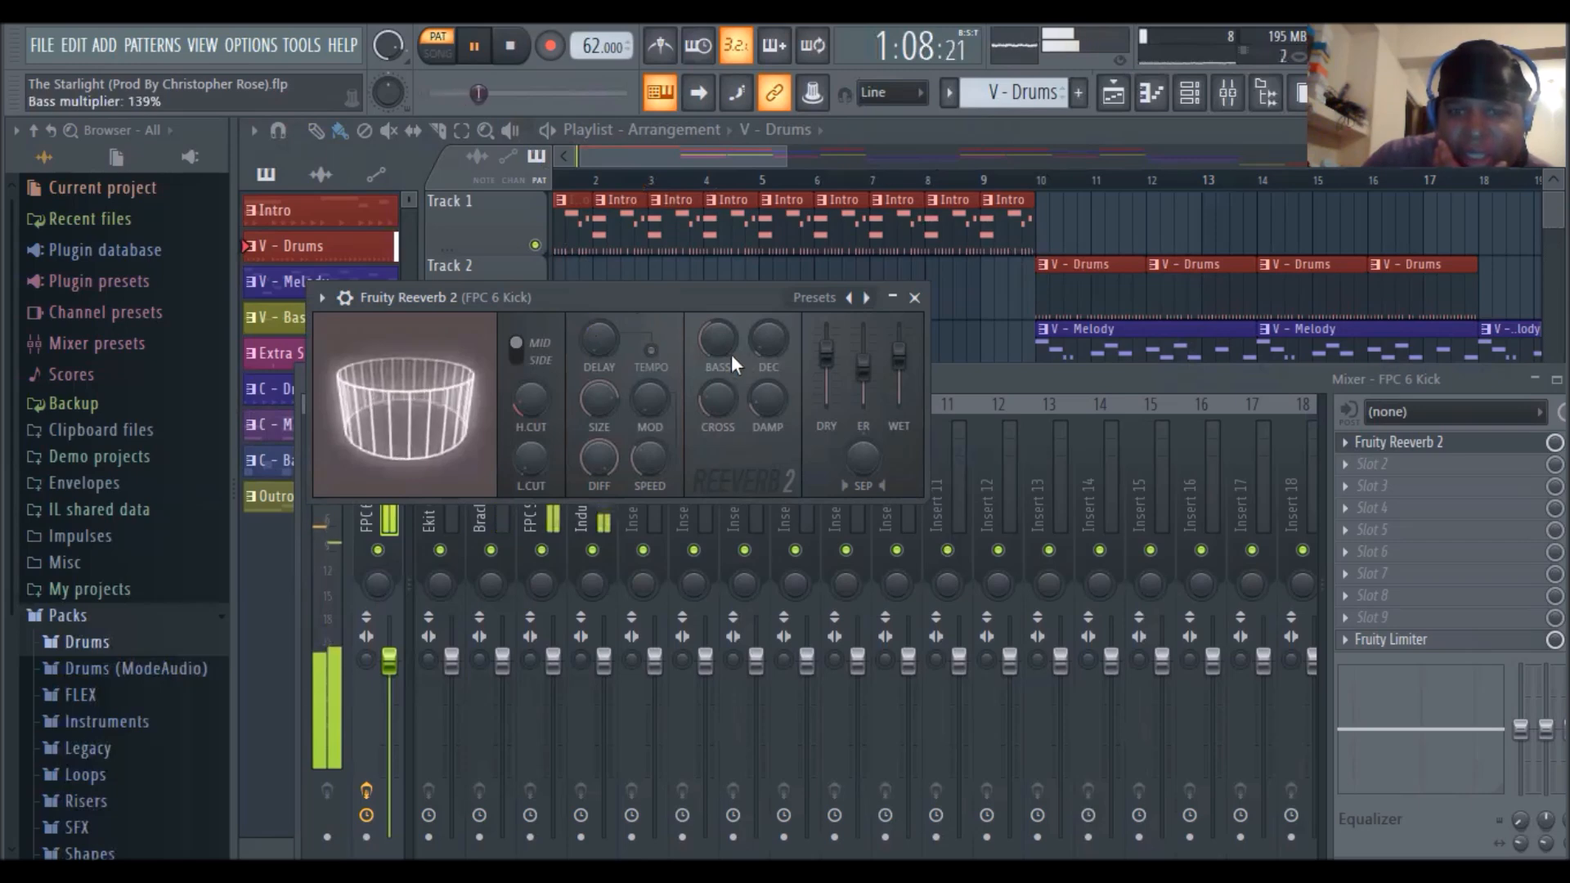
pyautogui.click(804, 299)
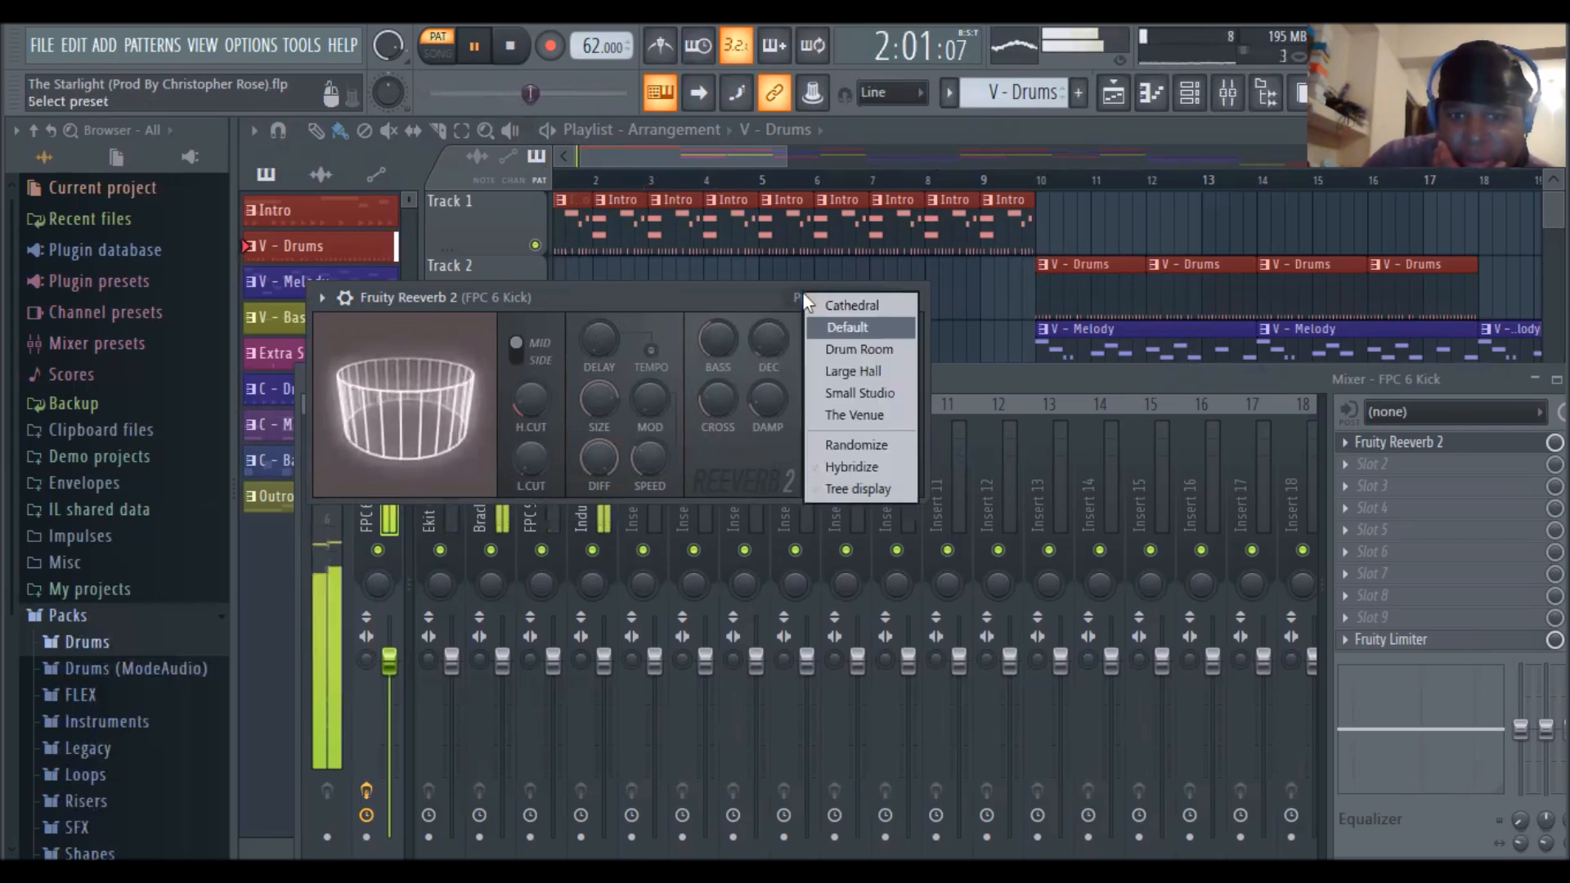
pyautogui.click(723, 297)
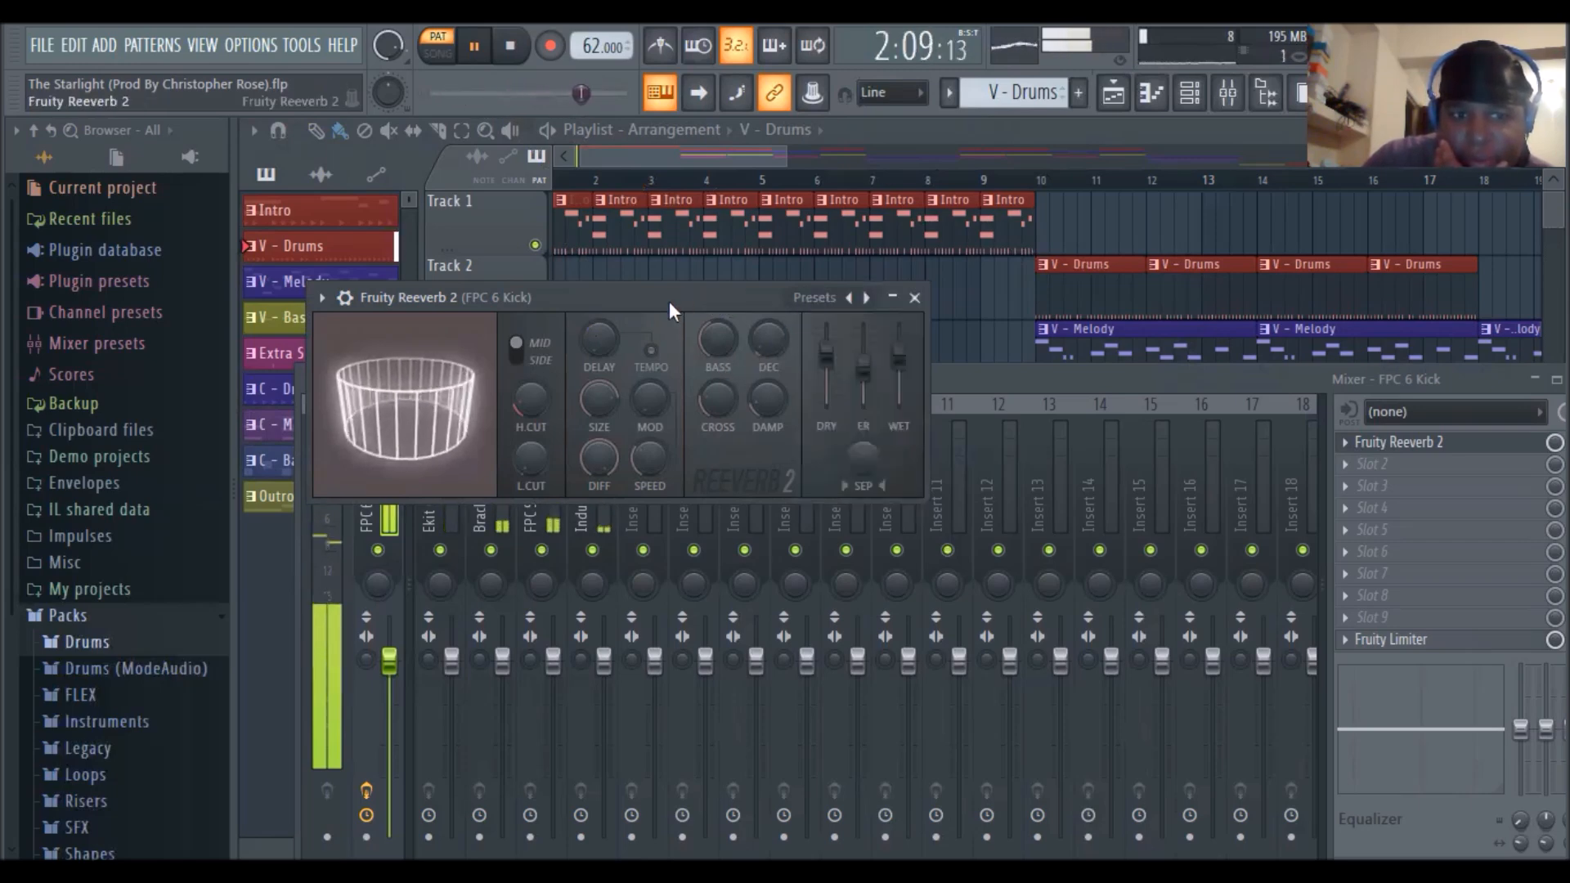
# Fine-tune the kick reverb's room size to about 69 and its diffusion, close the effect and stop playback
pyautogui.moveTo(599, 399)
pyautogui.mouseDown()
pyautogui.moveTo(598, 431)
pyautogui.moveTo(599, 401)
pyautogui.mouseUp()
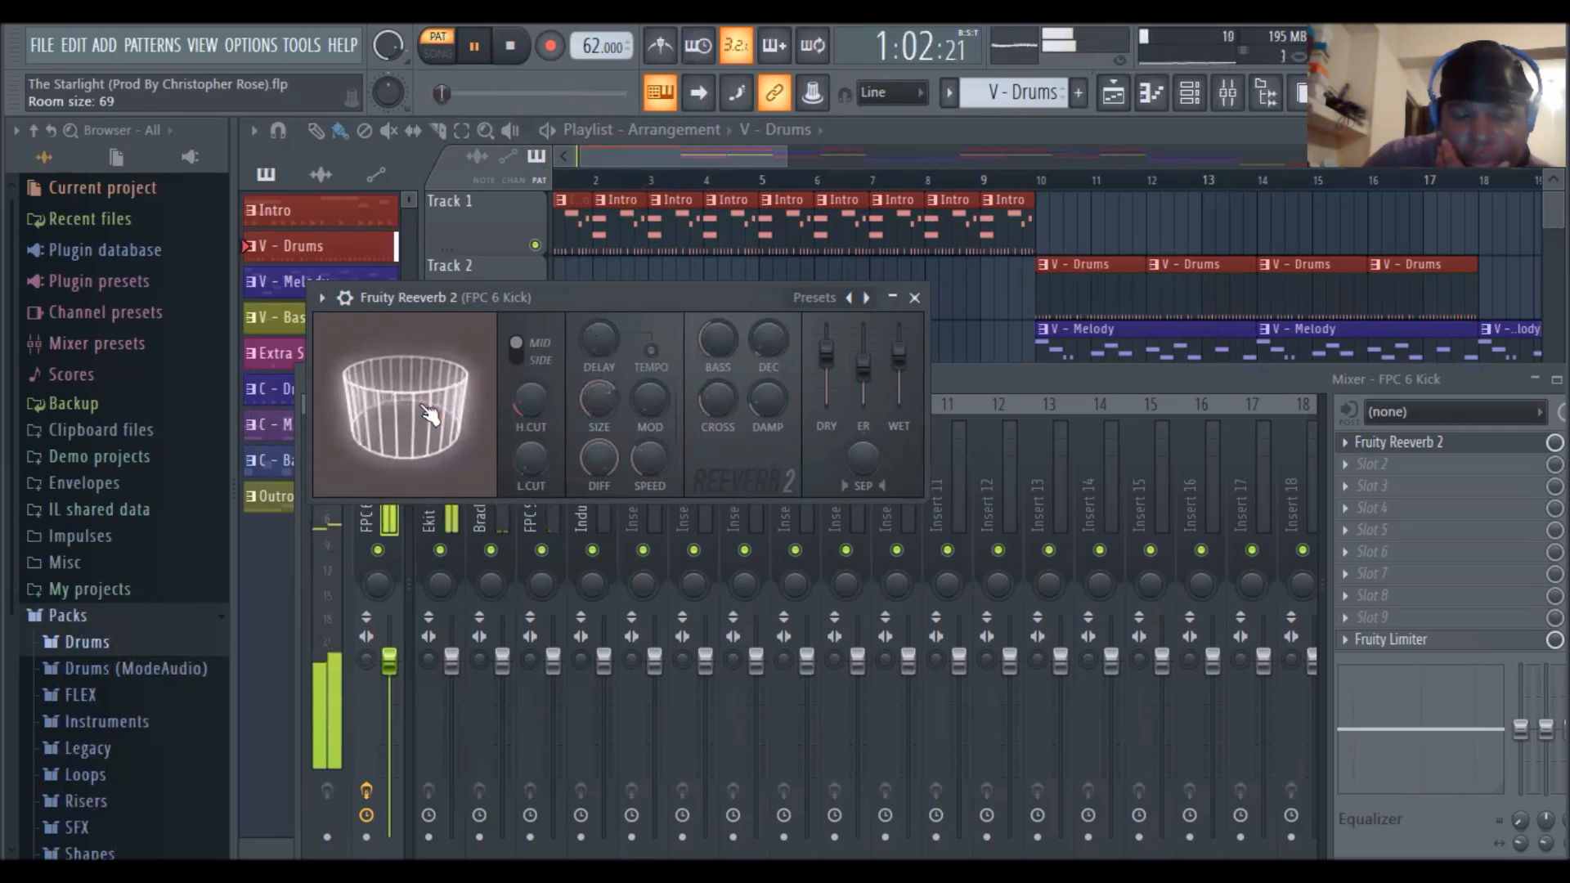
pyautogui.moveTo(598, 457); pyautogui.dragTo(599, 466)
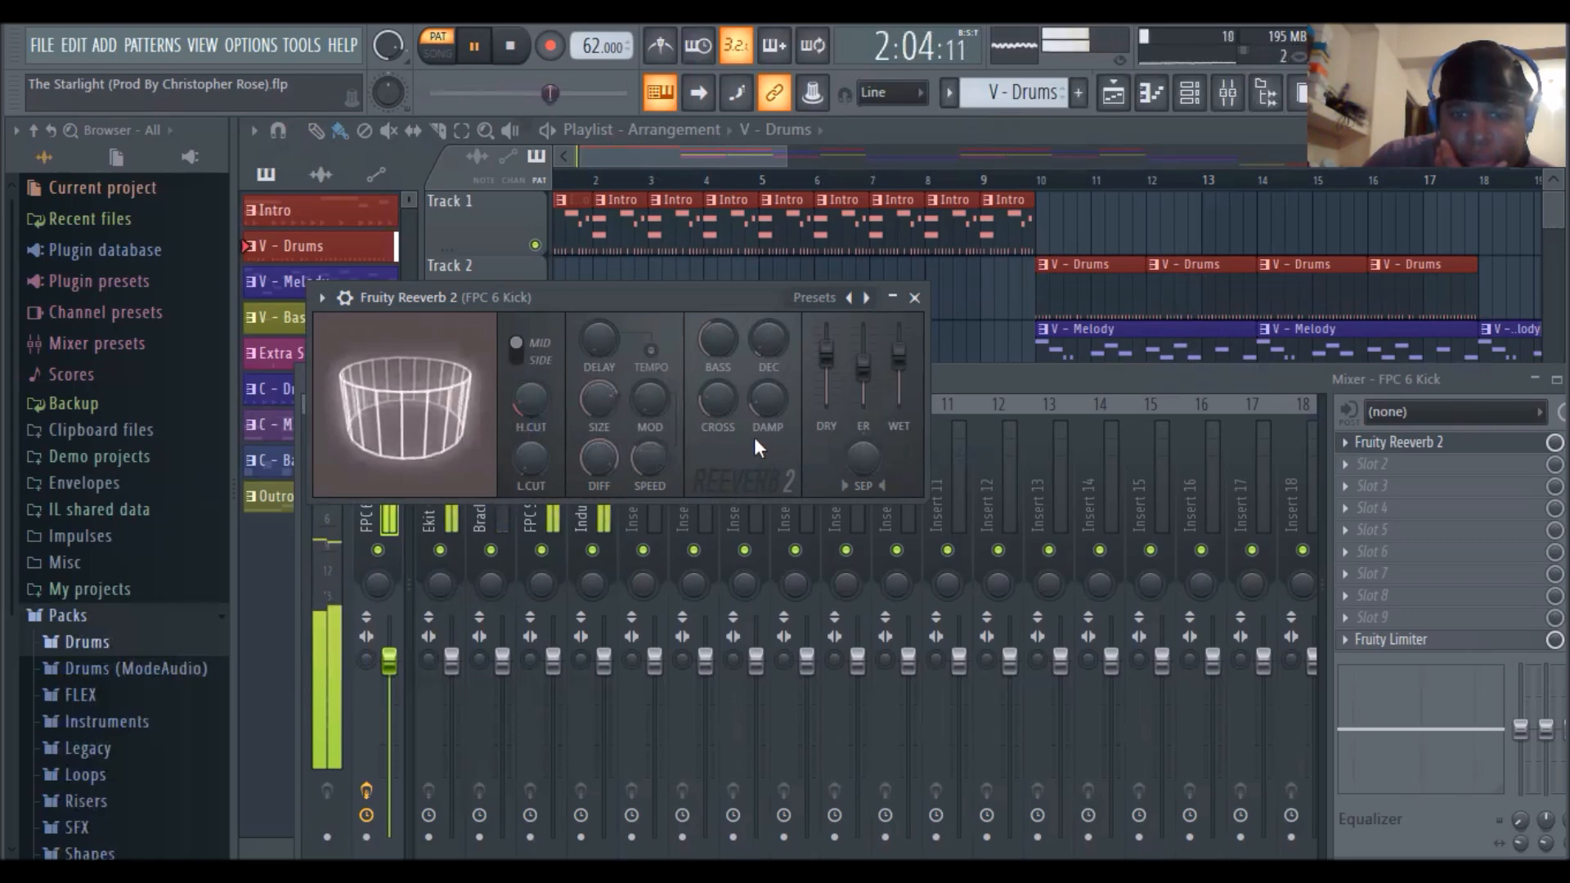
pyautogui.click(914, 299)
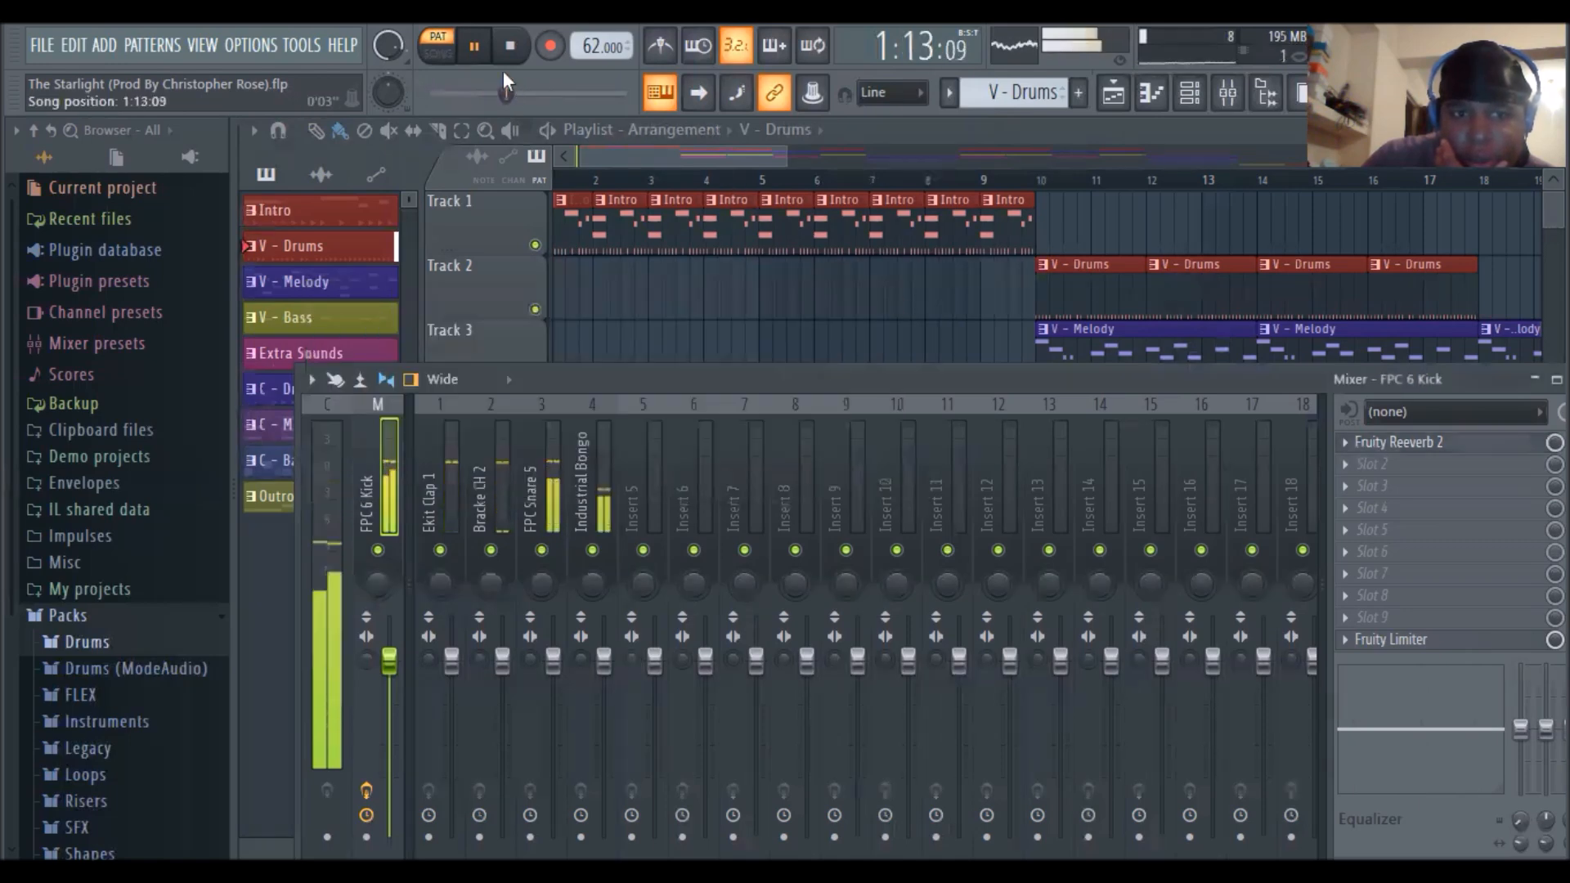
pyautogui.press('space')
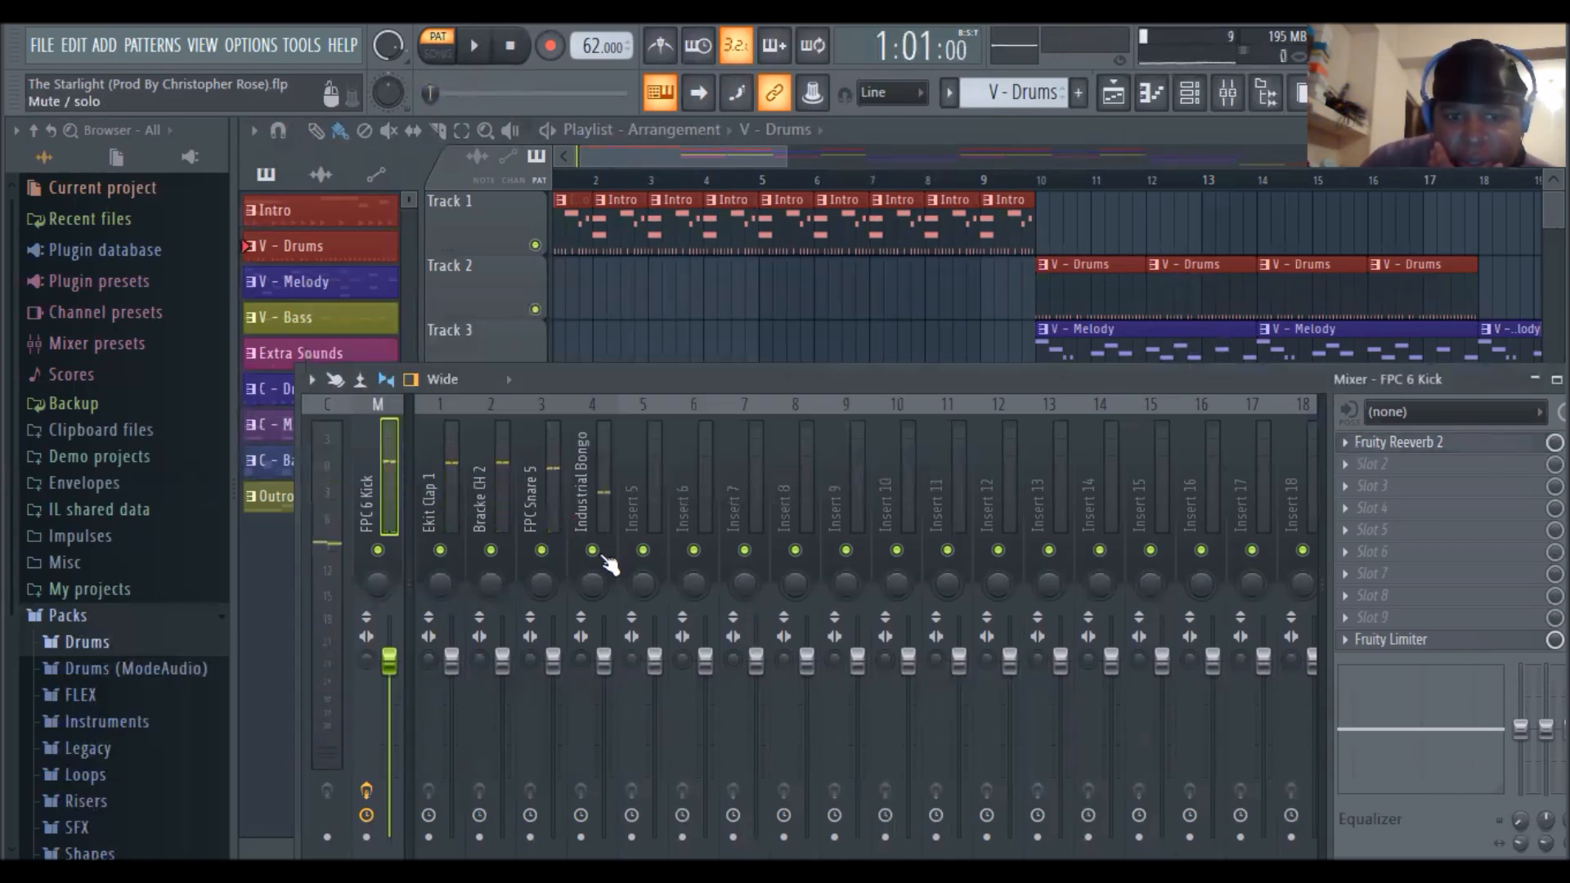
# Load Fruity Reeverb 2 into effect slot 1 of the Industrial Bongo mixer track
pyautogui.click(577, 460)
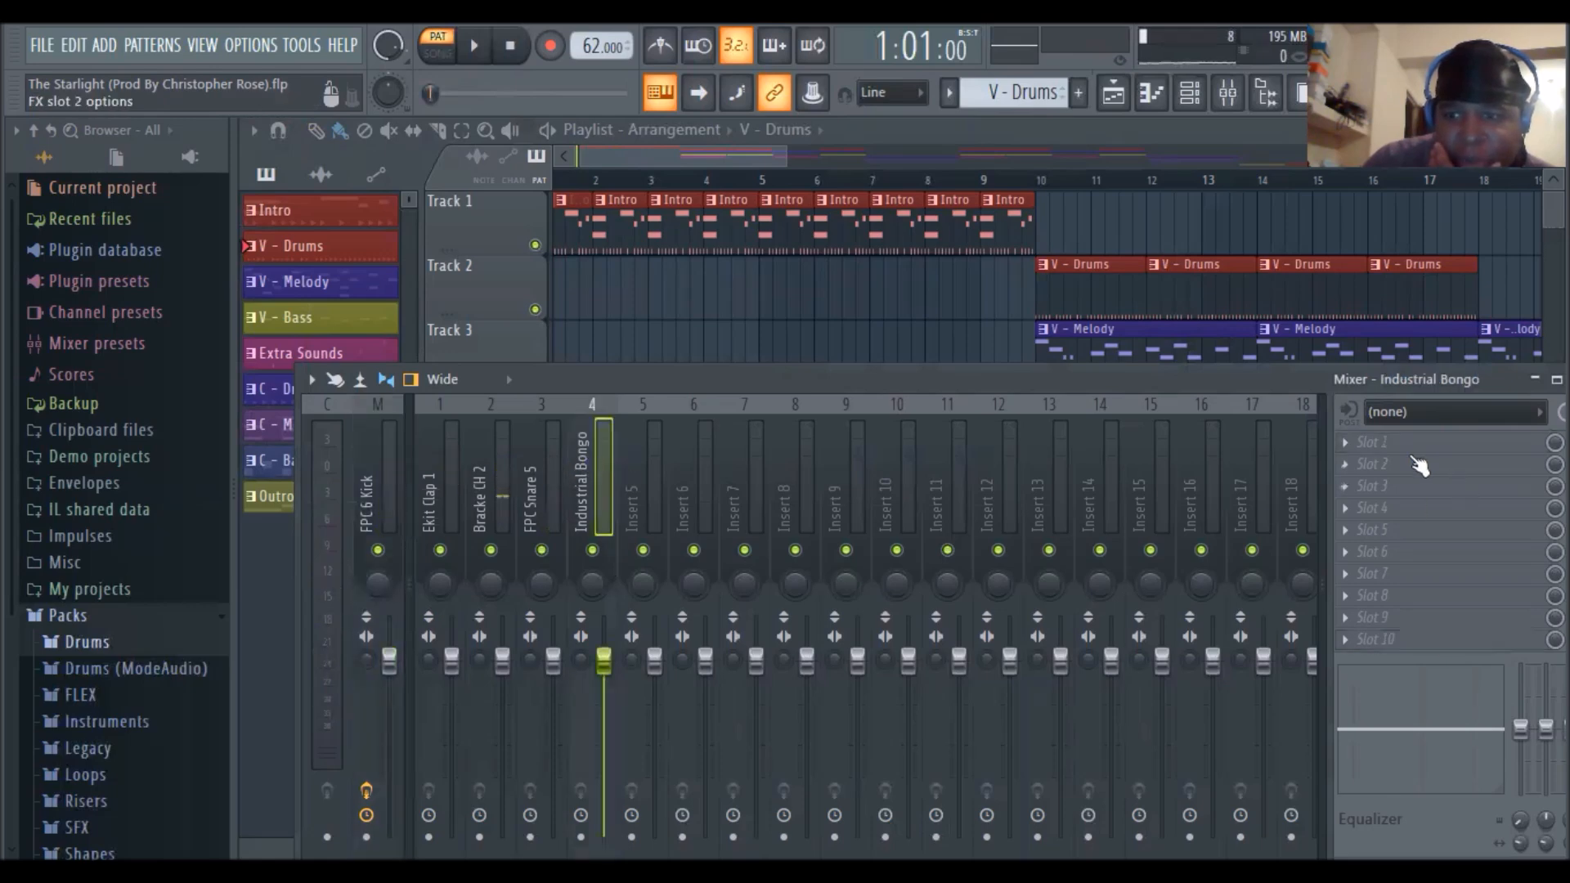
pyautogui.click(1357, 442)
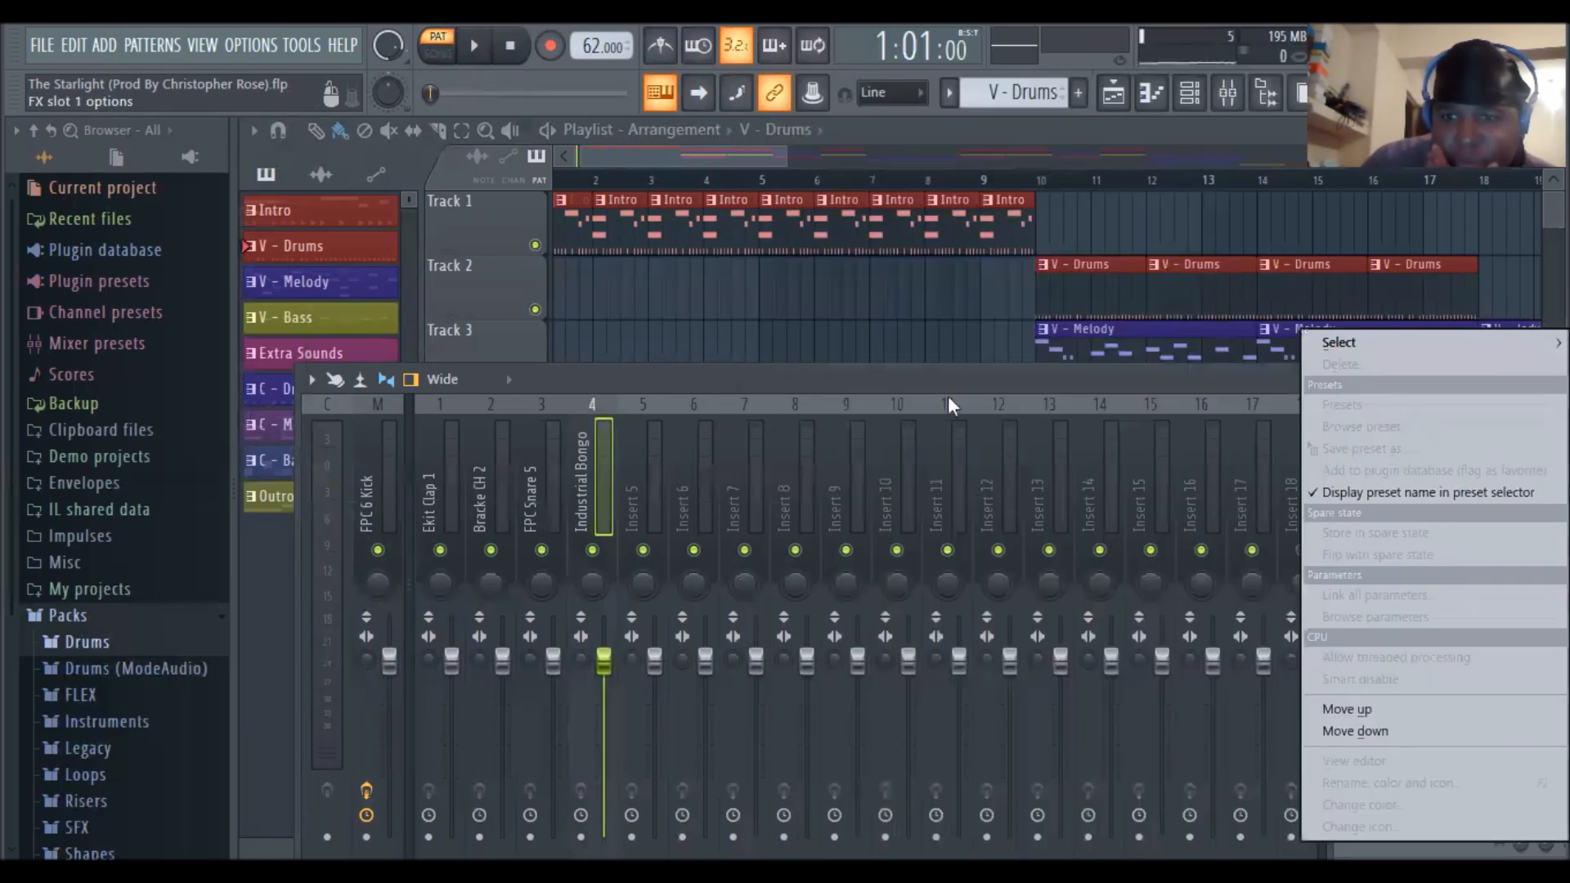
pyautogui.click(1170, 478)
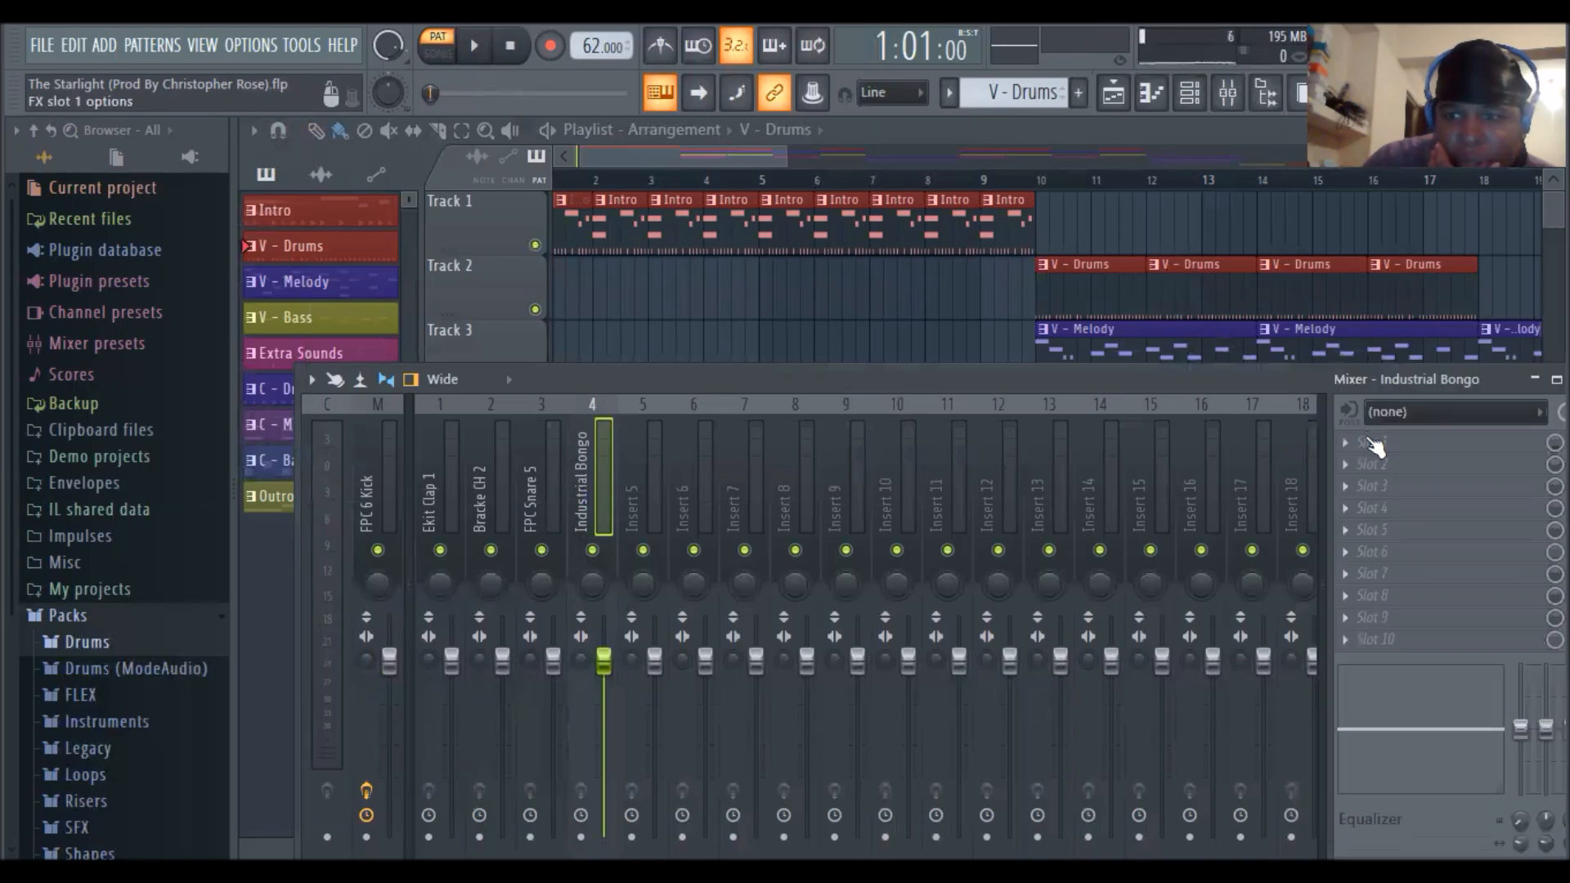
pyautogui.click(1358, 439)
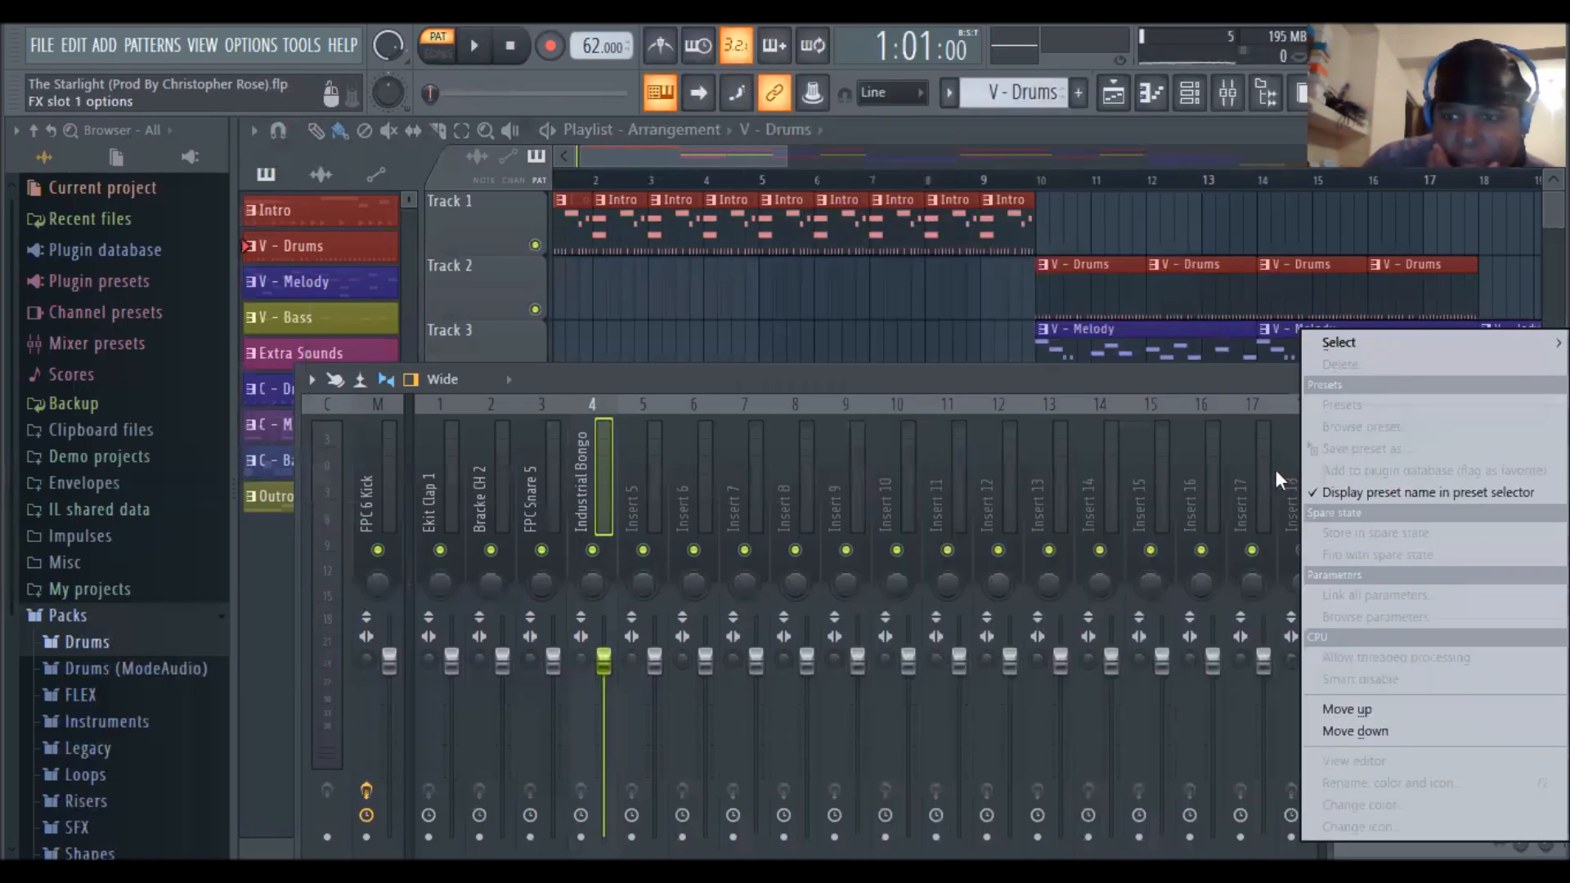
pyautogui.click(577, 478)
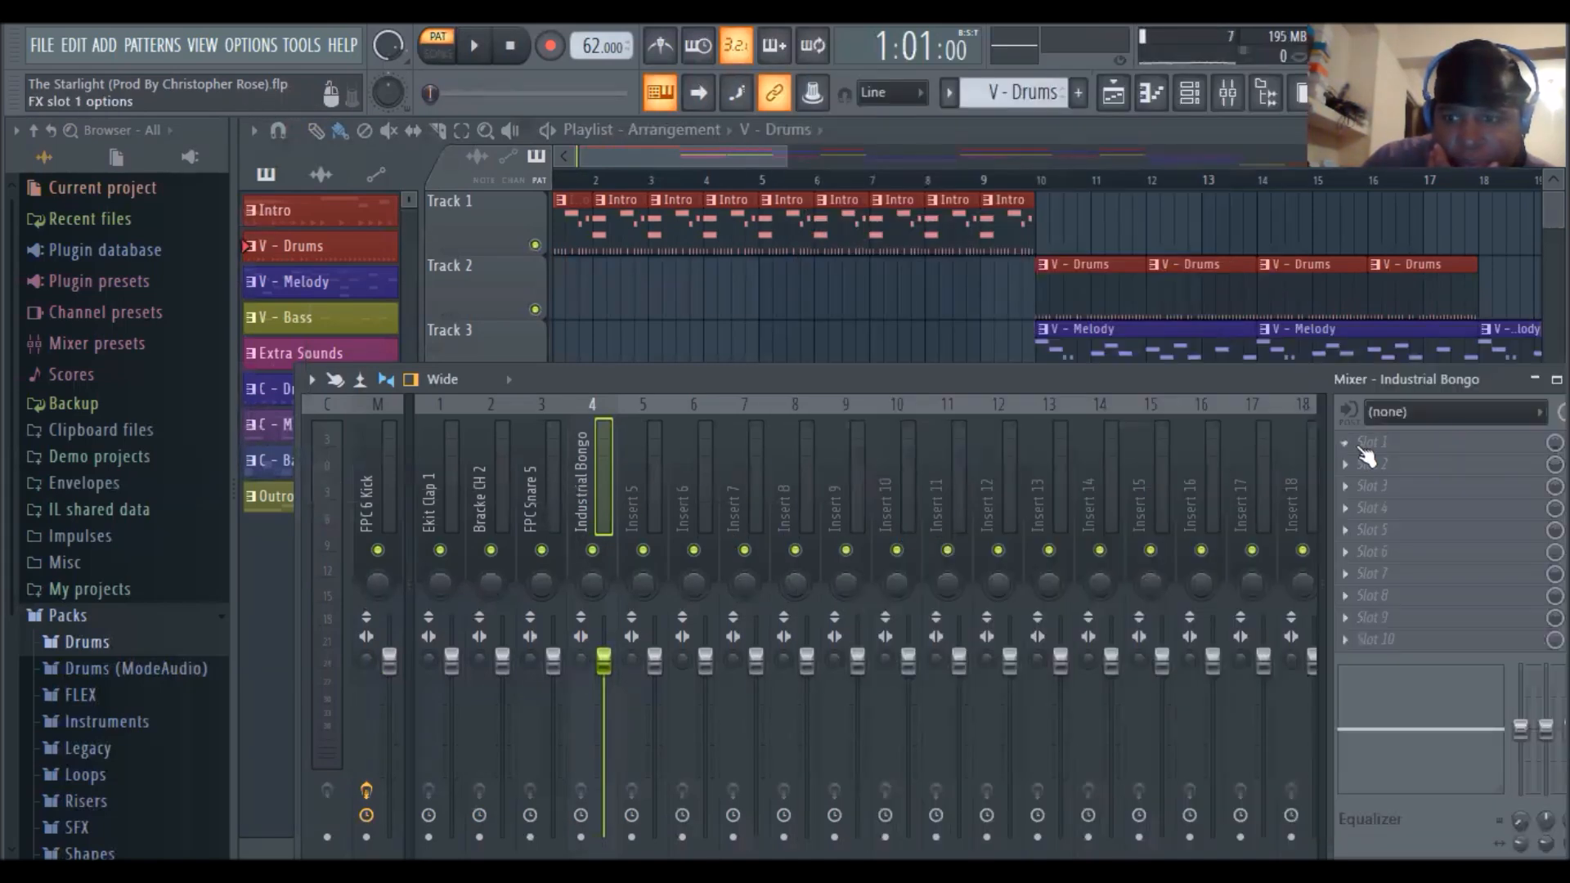
pyautogui.click(1344, 444)
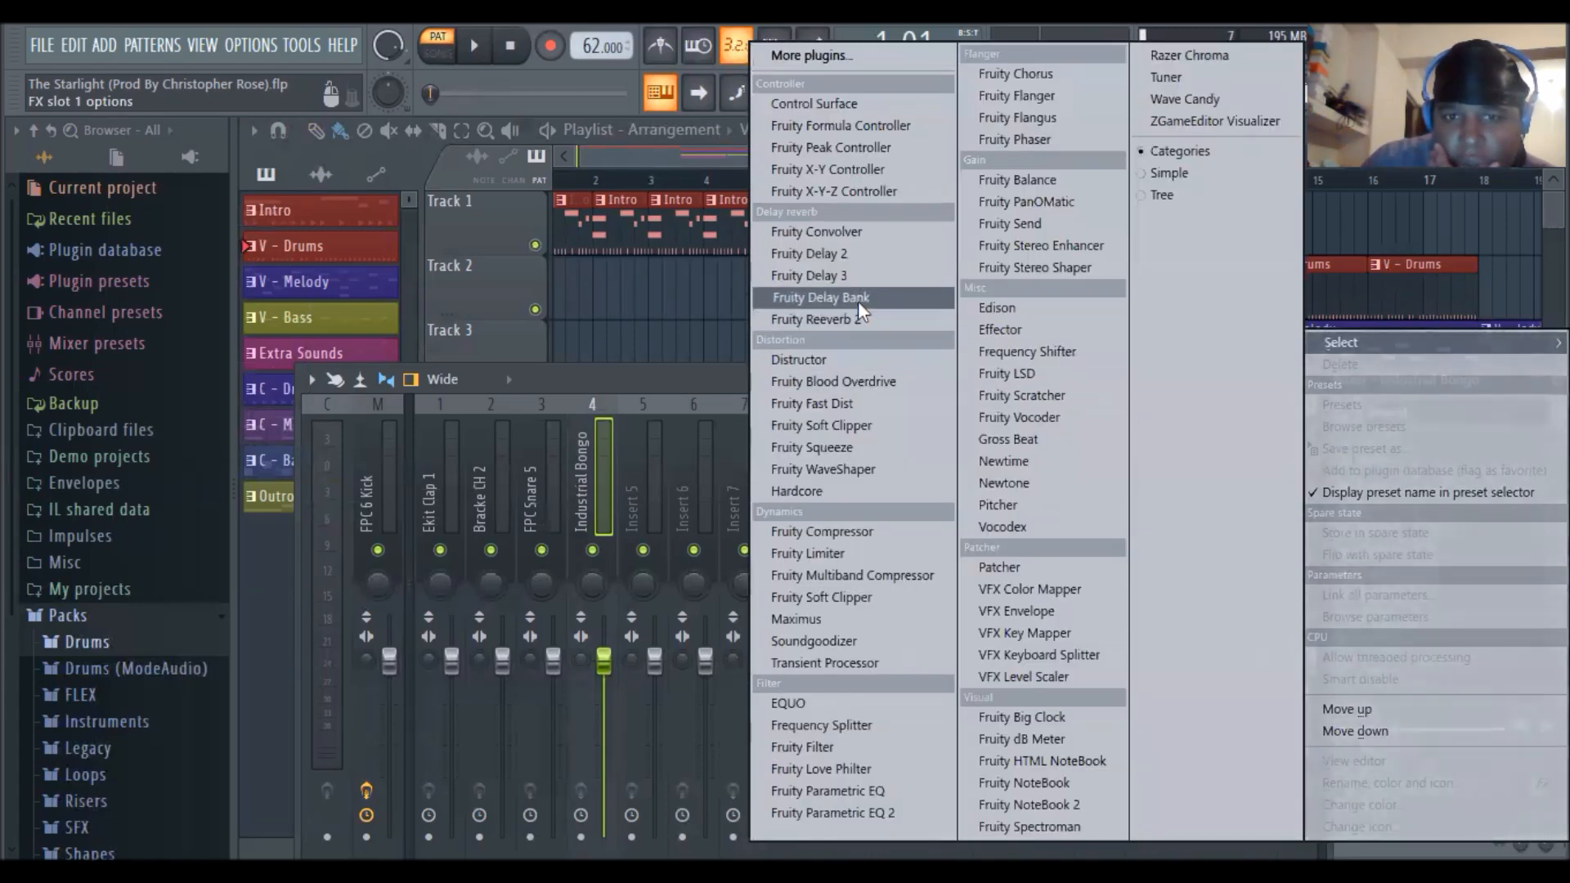
pyautogui.click(876, 321)
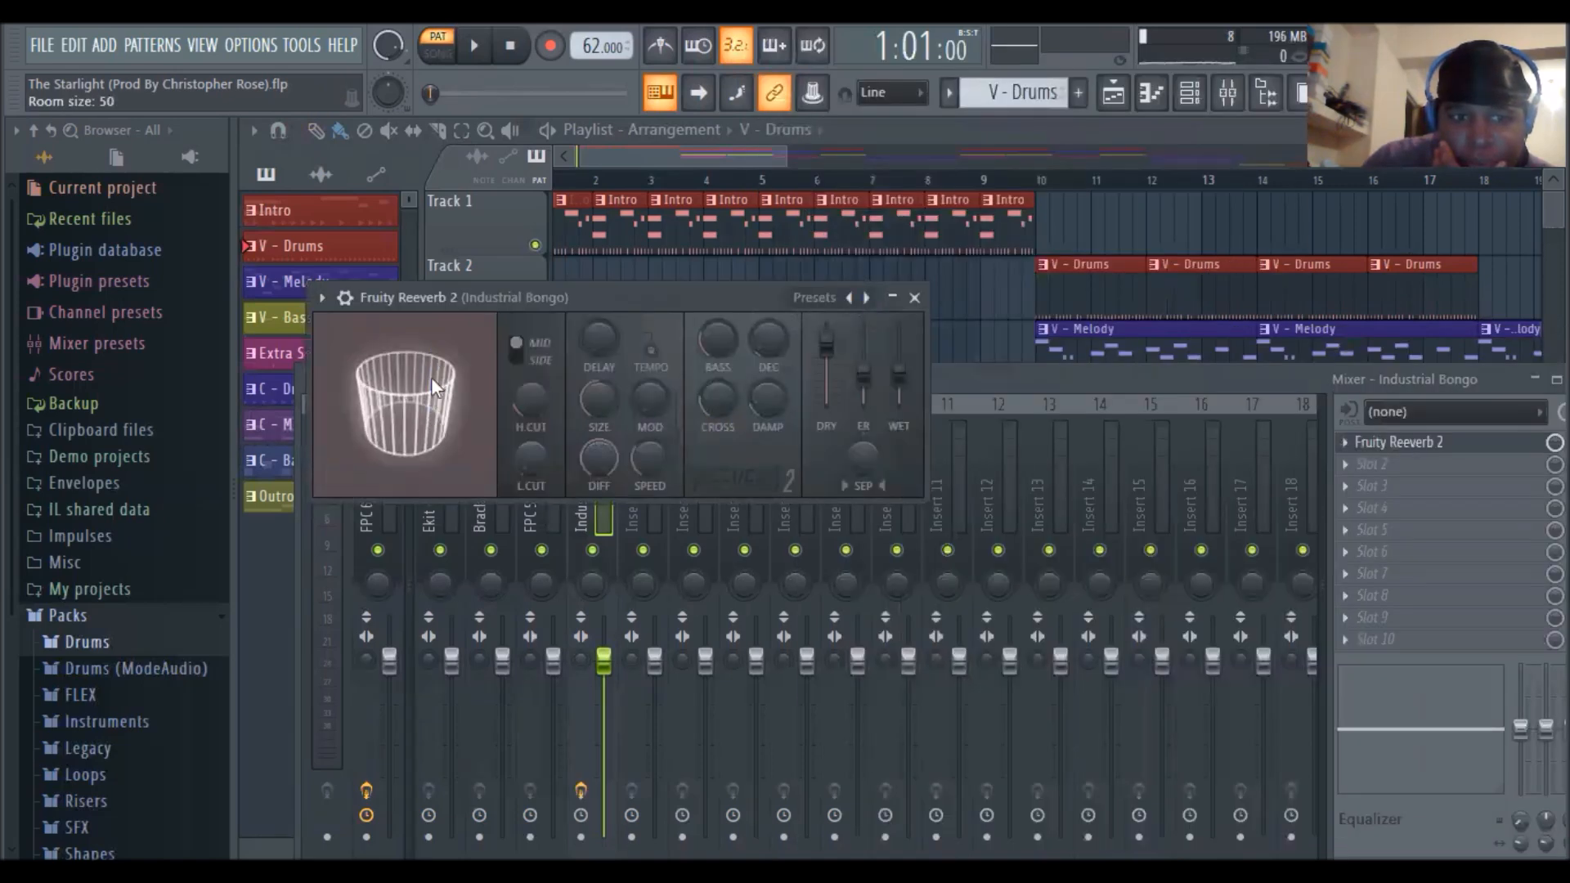
# Reduce the bongo reverb's room size, rebalance its dry and wet levels and audition the V - Drums pattern before closing the effect
pyautogui.moveTo(430, 409); pyautogui.dragTo(430, 442)
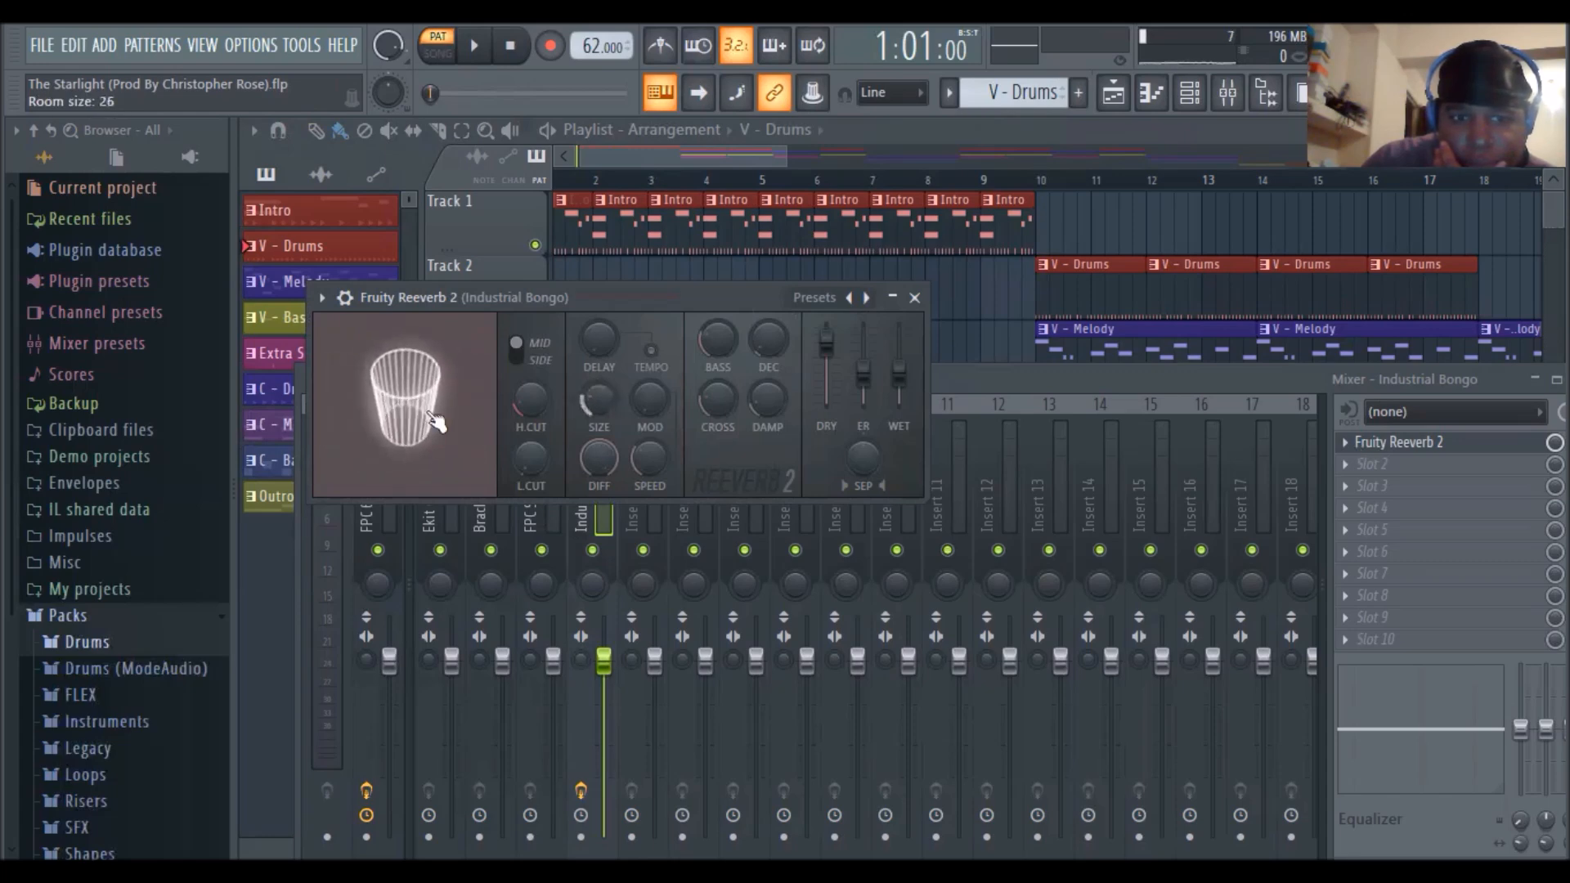
pyautogui.moveTo(898, 384); pyautogui.dragTo(827, 354)
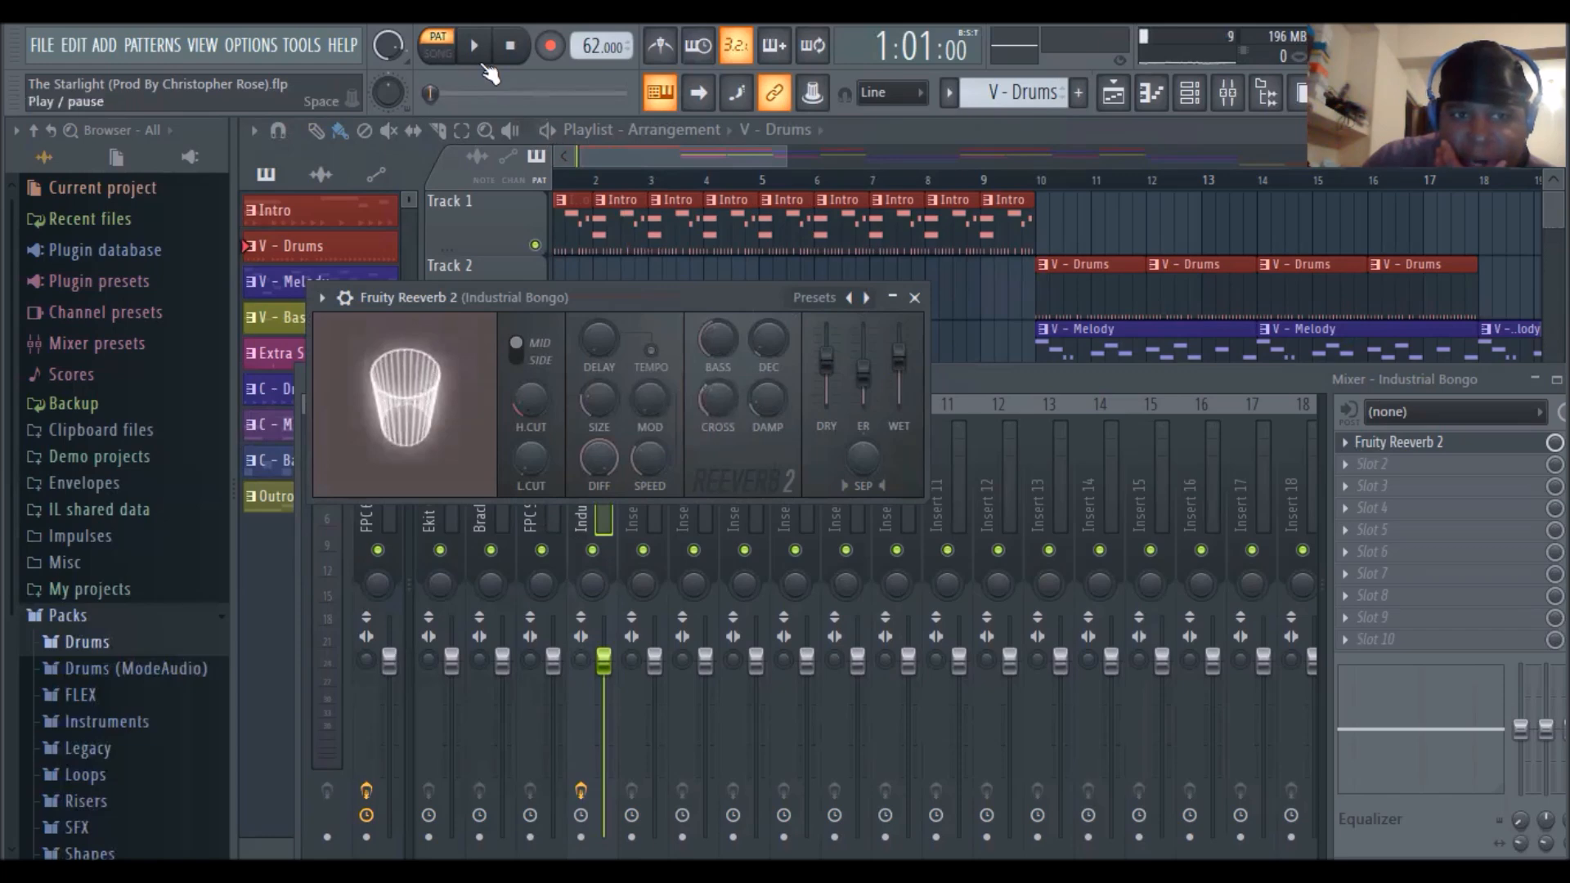
pyautogui.press('space')
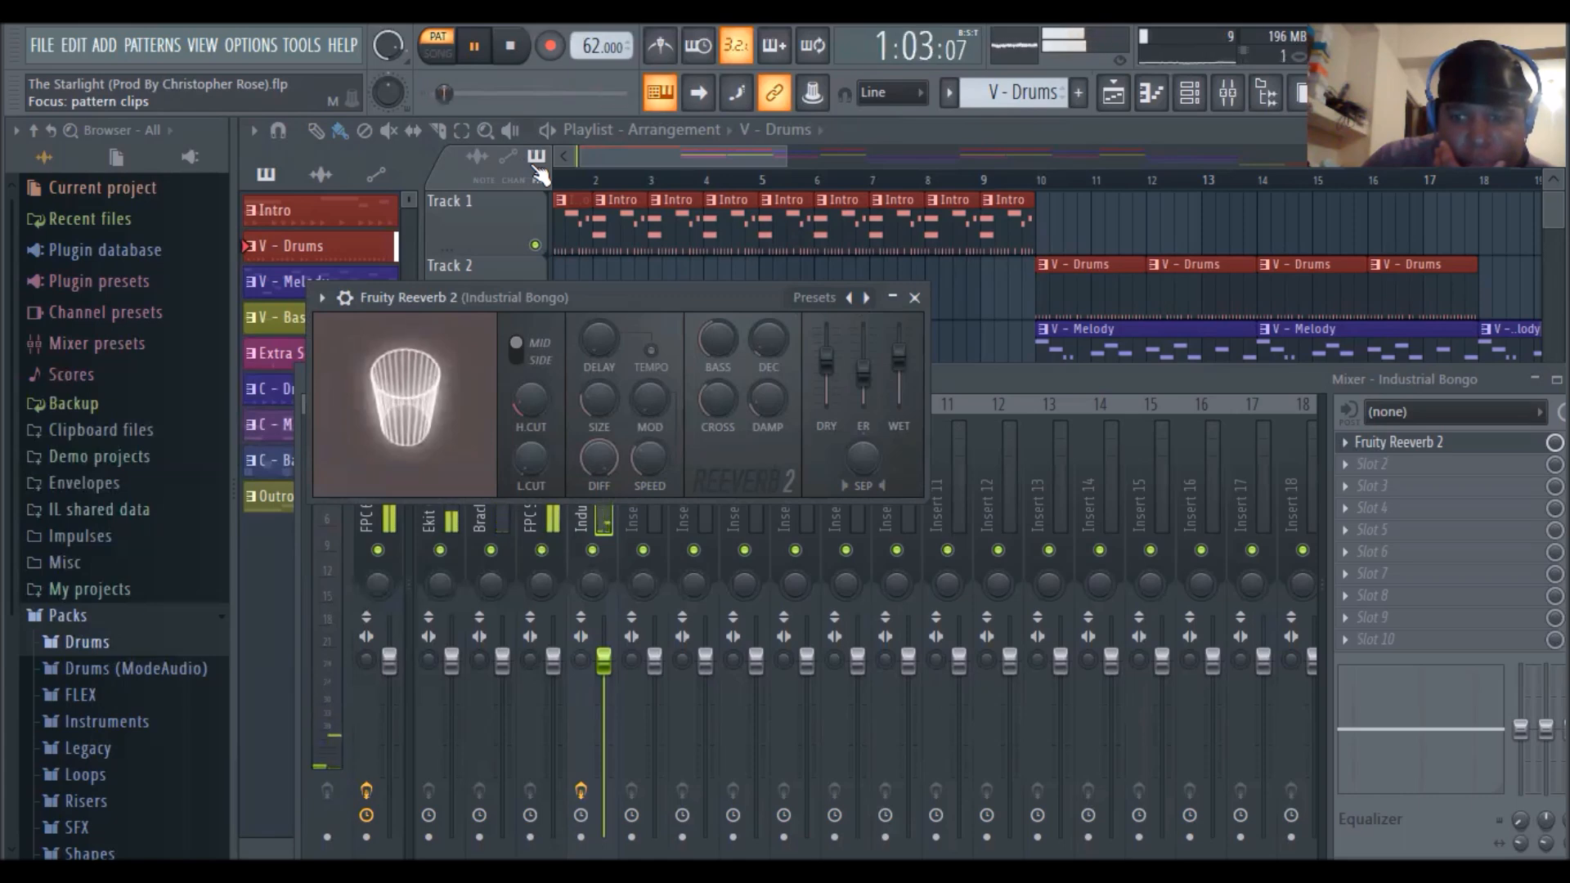
pyautogui.moveTo(599, 399); pyautogui.dragTo(600, 440)
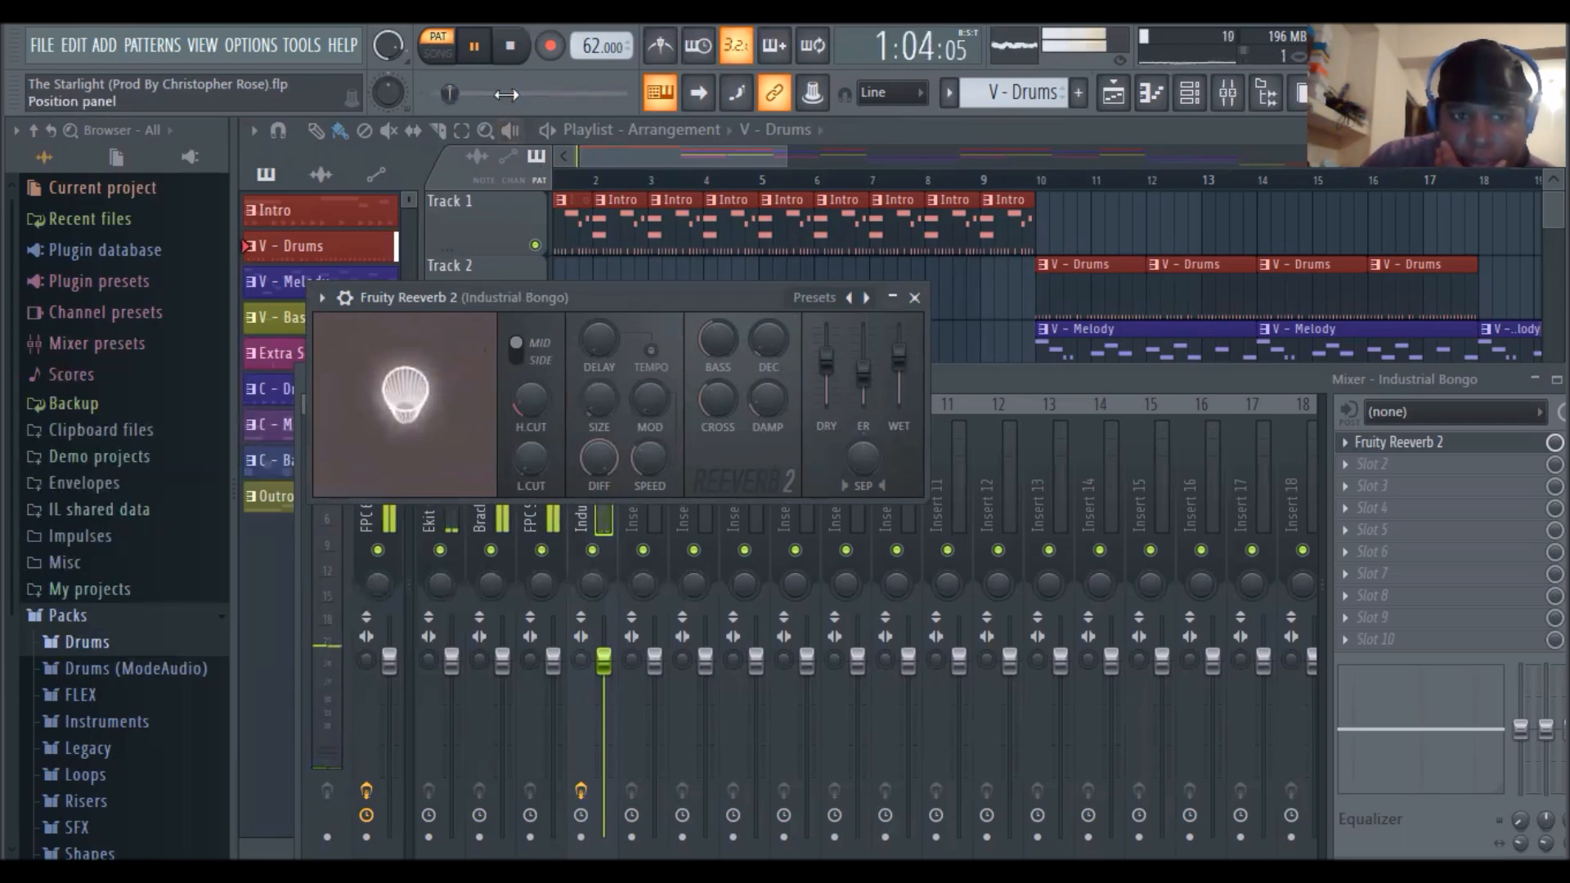
pyautogui.click(509, 62)
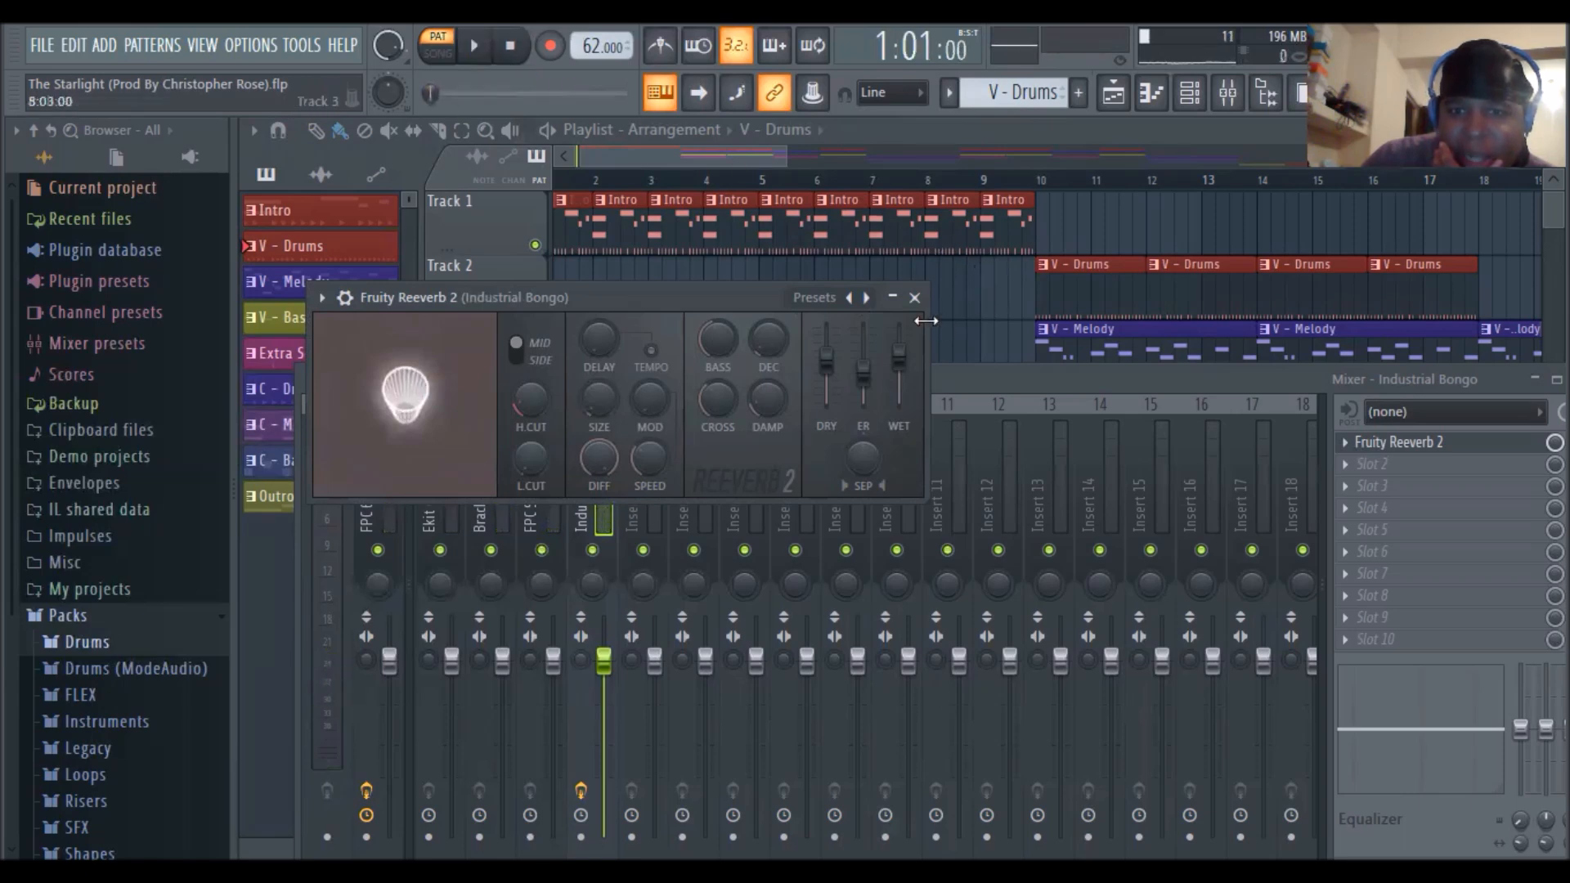
pyautogui.click(914, 298)
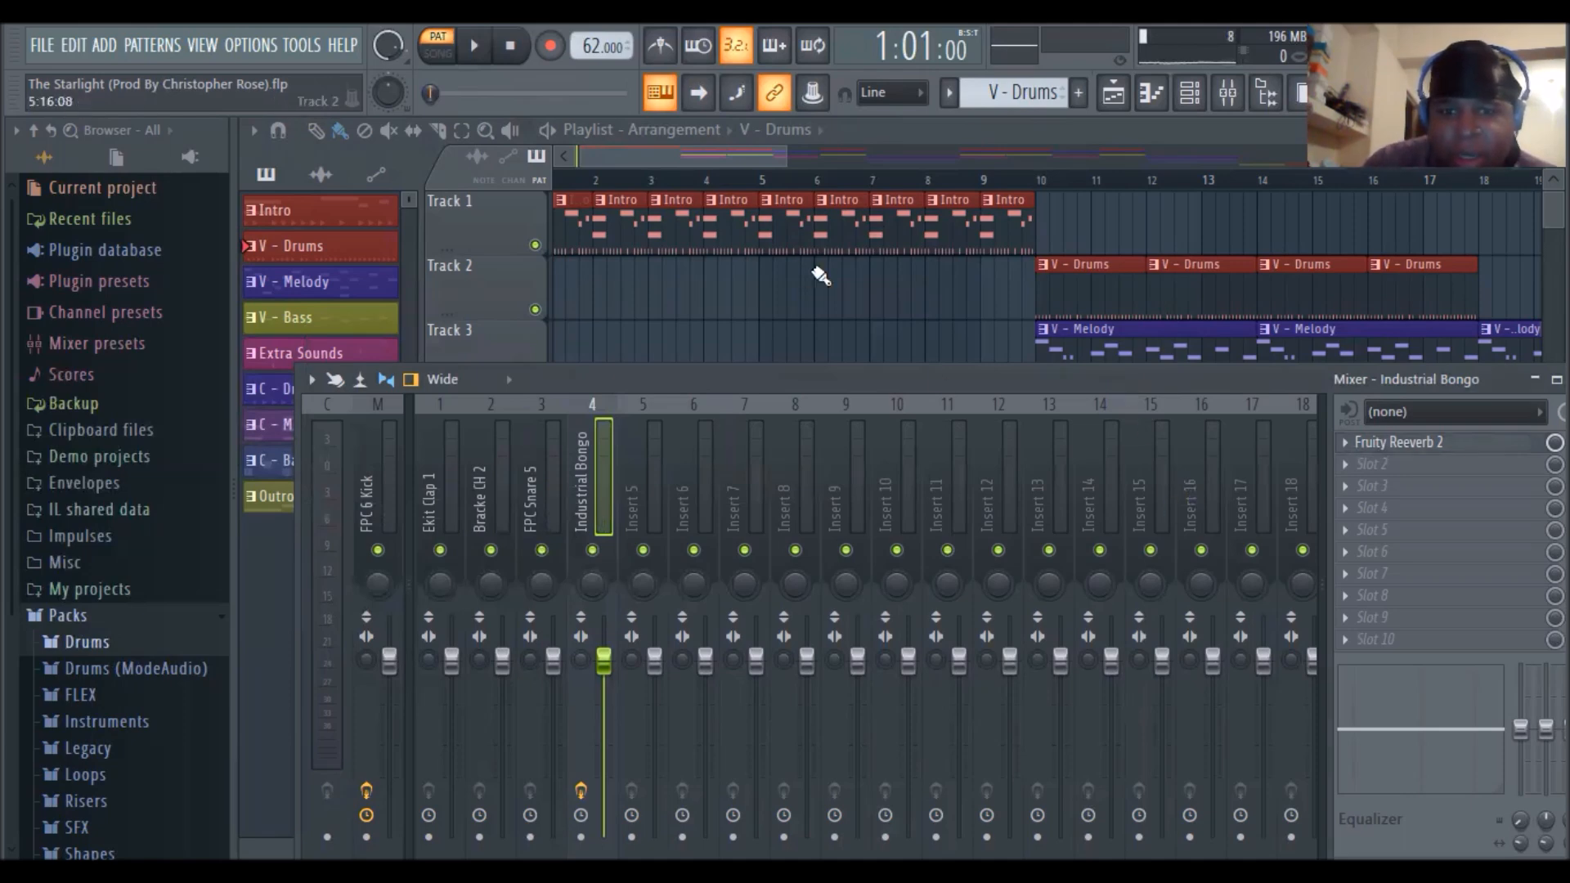
# Shift the mixer window and close it to return to the full playlist
pyautogui.moveTo(815, 380); pyautogui.dragTo(776, 377)
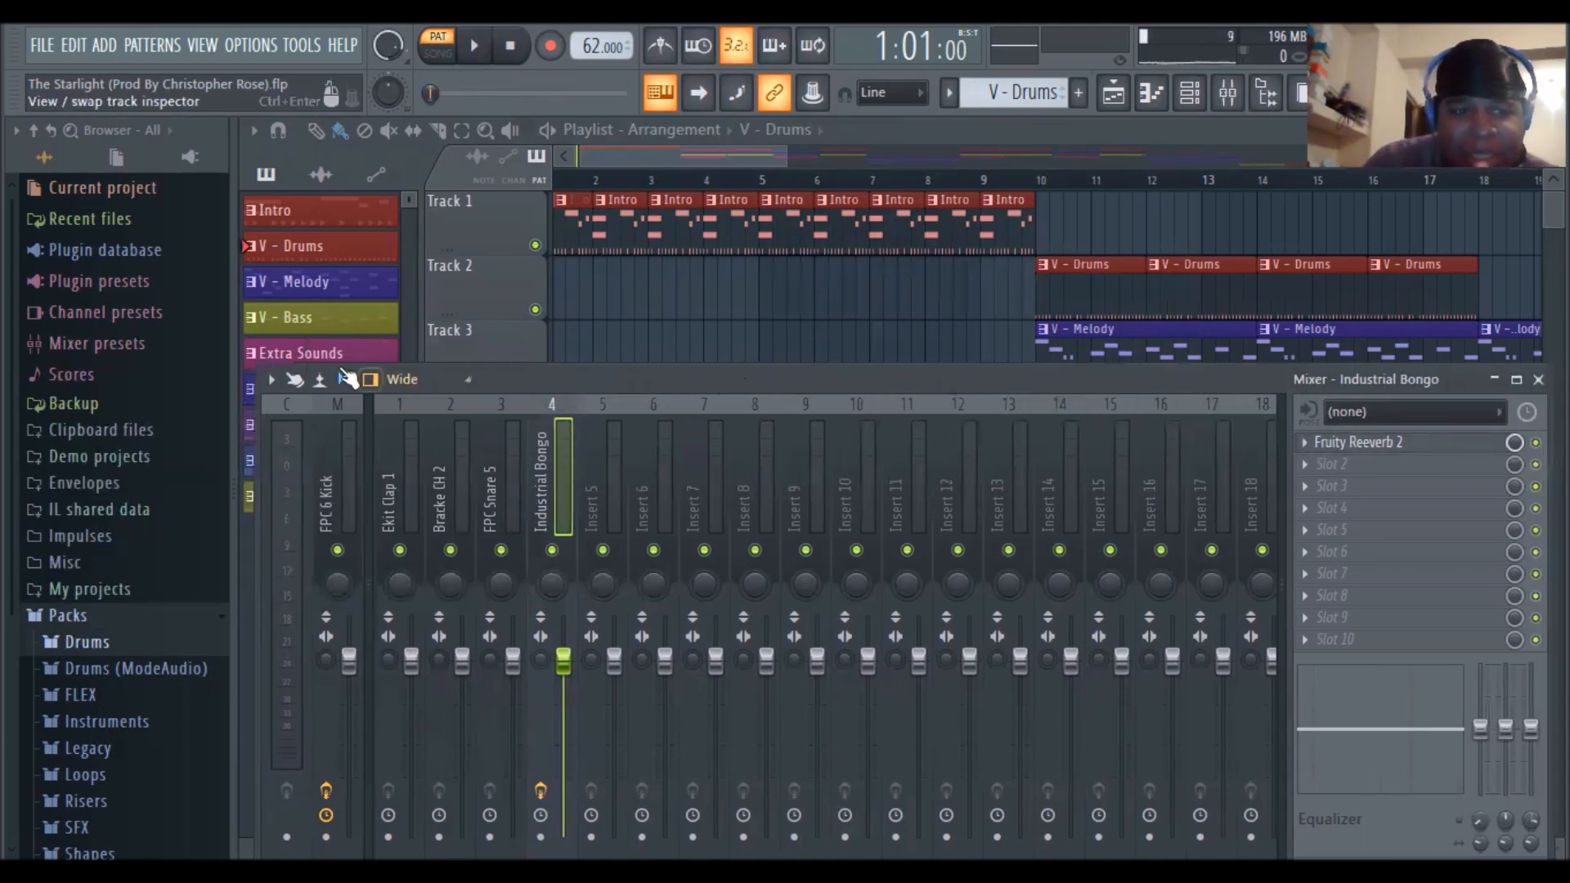
pyautogui.click(271, 380)
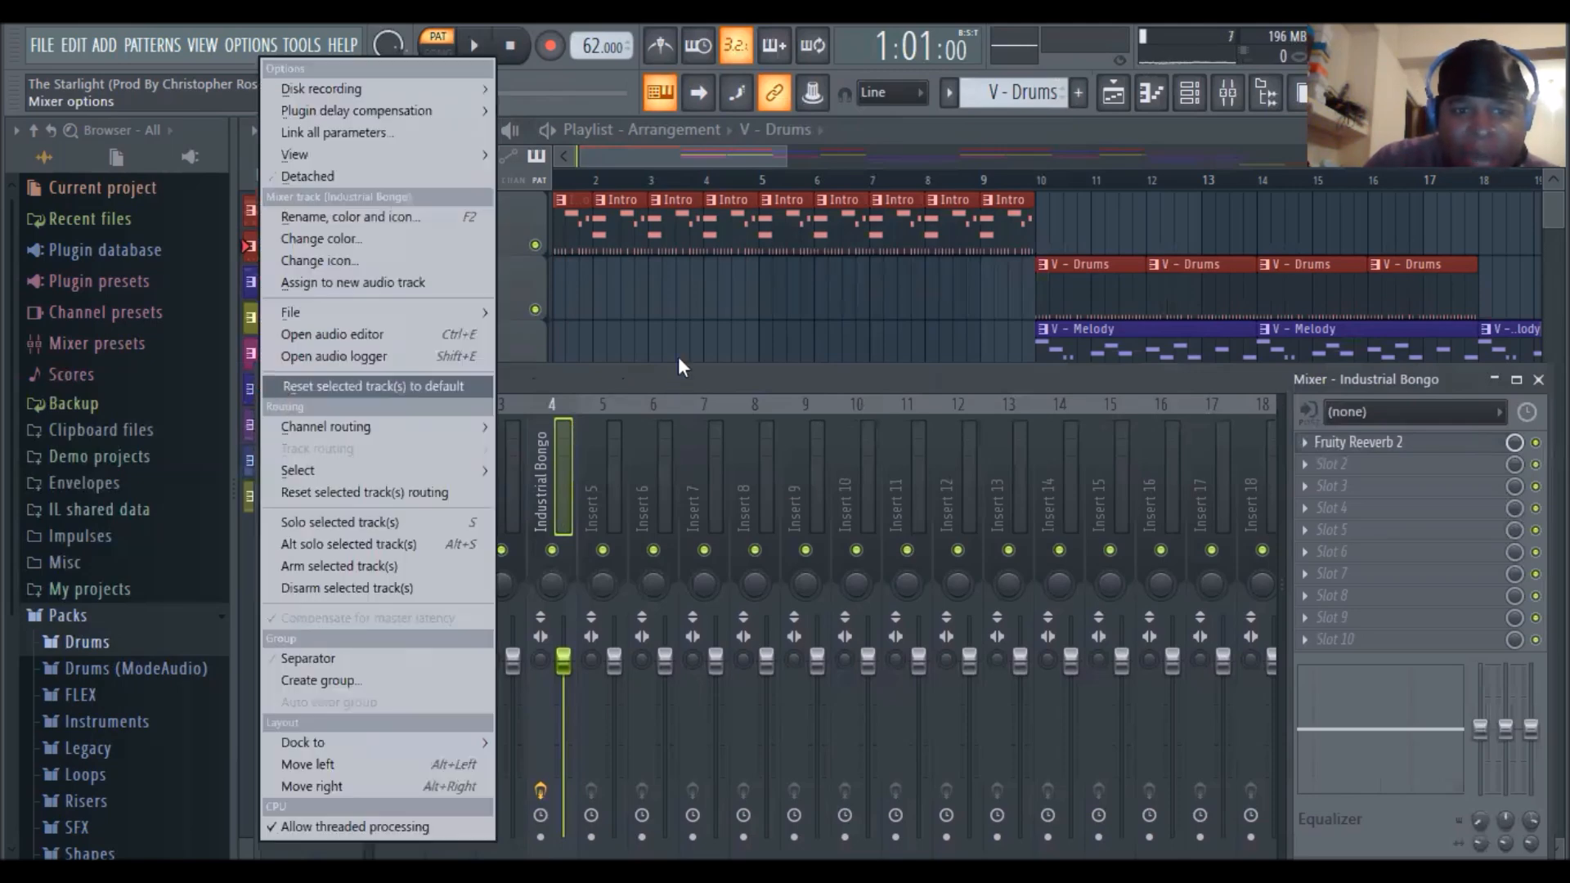
pyautogui.click(669, 381)
pyautogui.moveTo(825, 384); pyautogui.dragTo(759, 379)
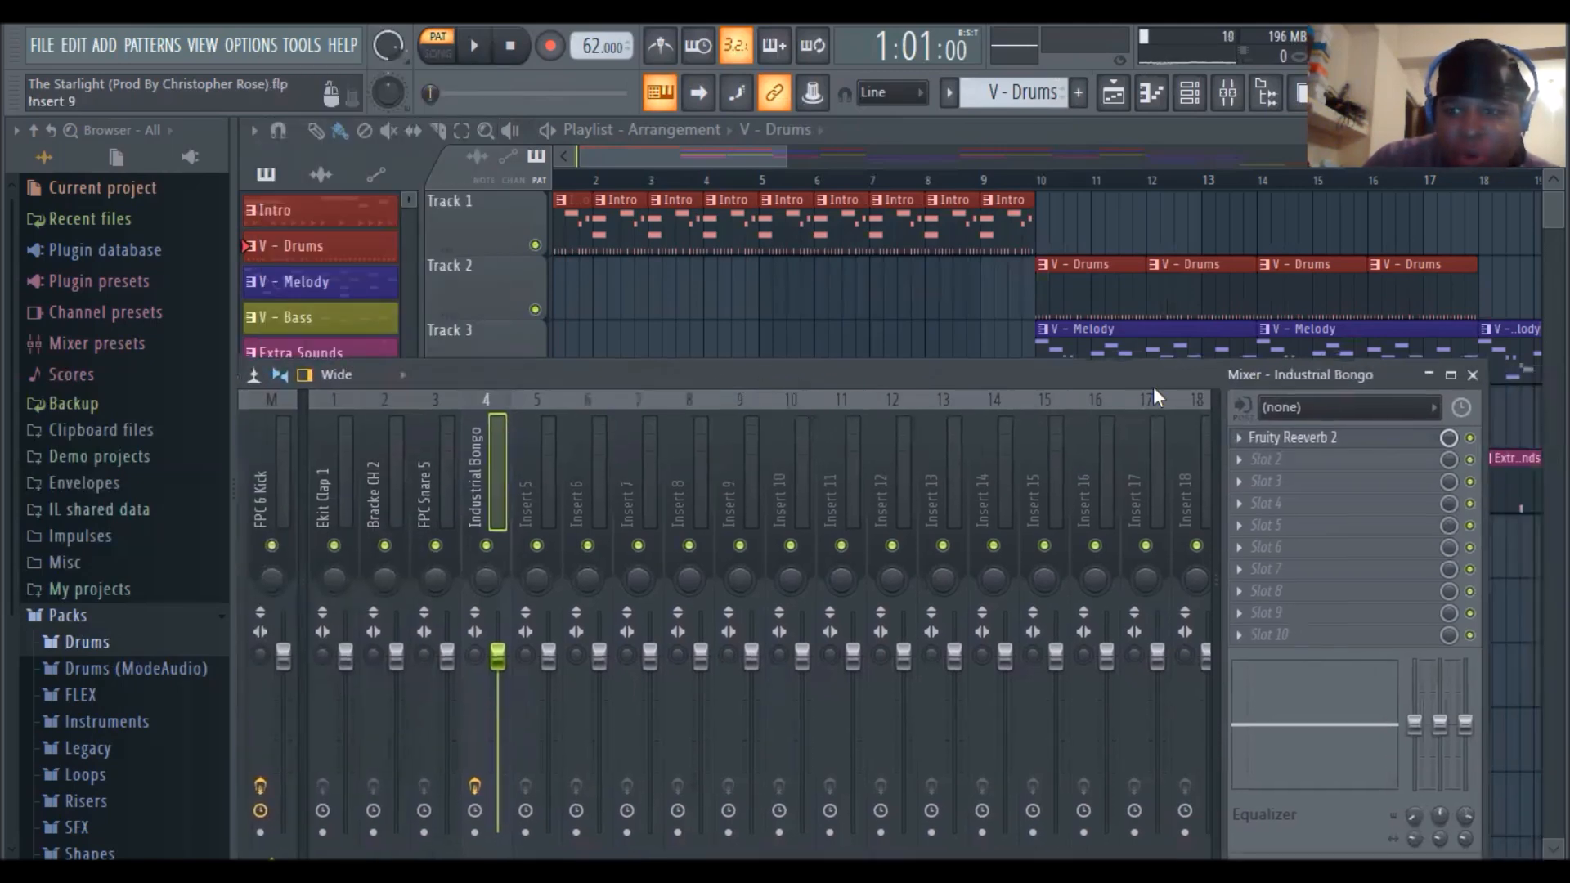
pyautogui.click(1472, 375)
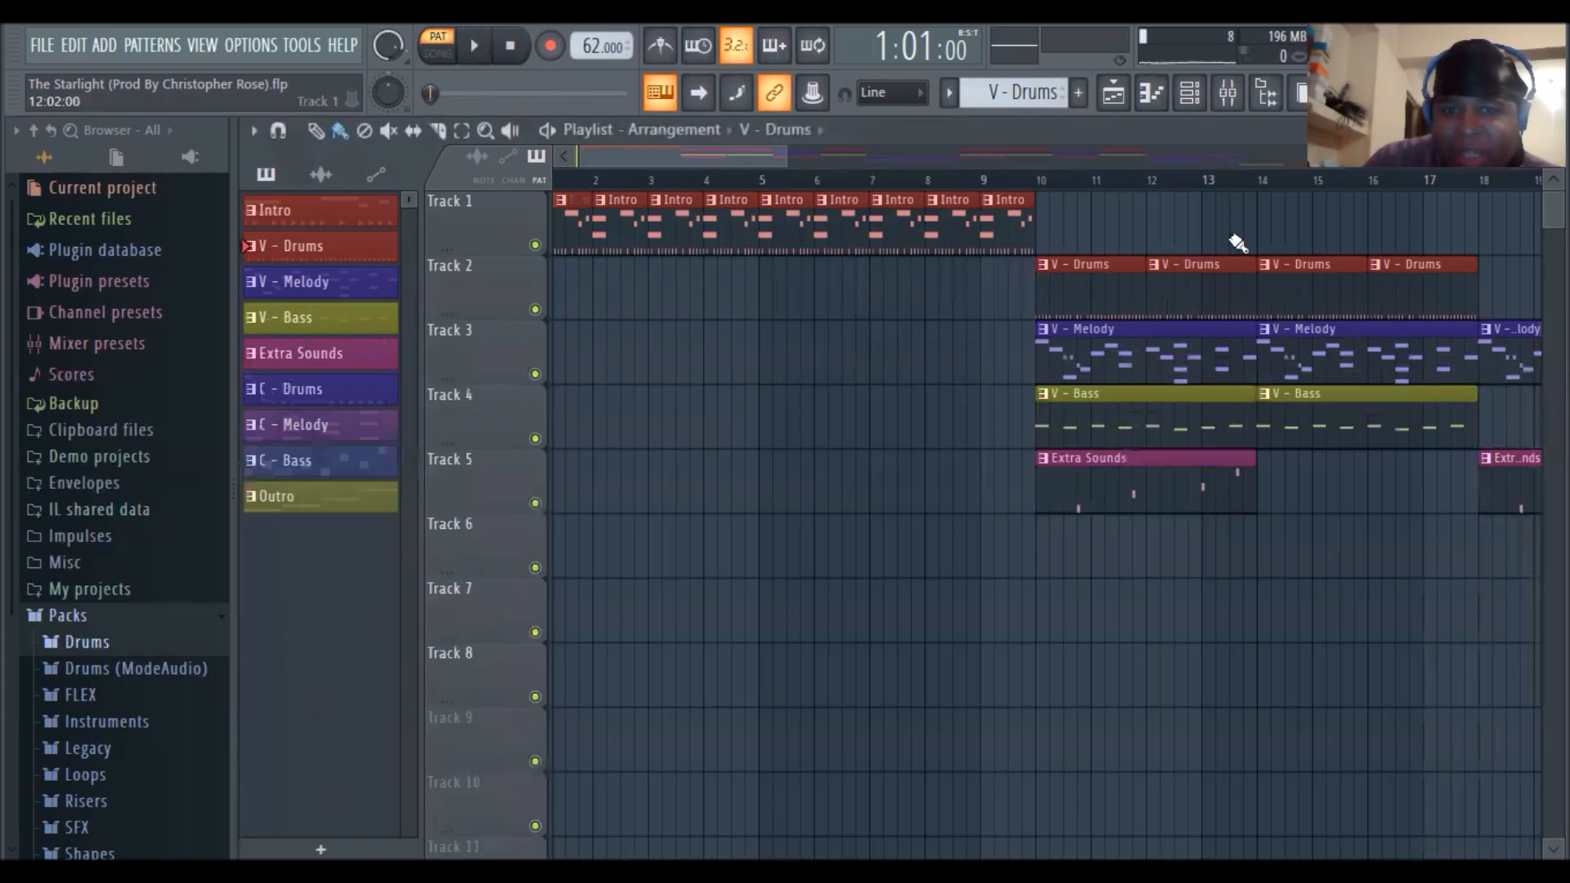
# Save the project as an FL Studio song file under its current name in the Music folder, replacing the existing file
pyautogui.click(49, 50)
pyautogui.click(81, 175)
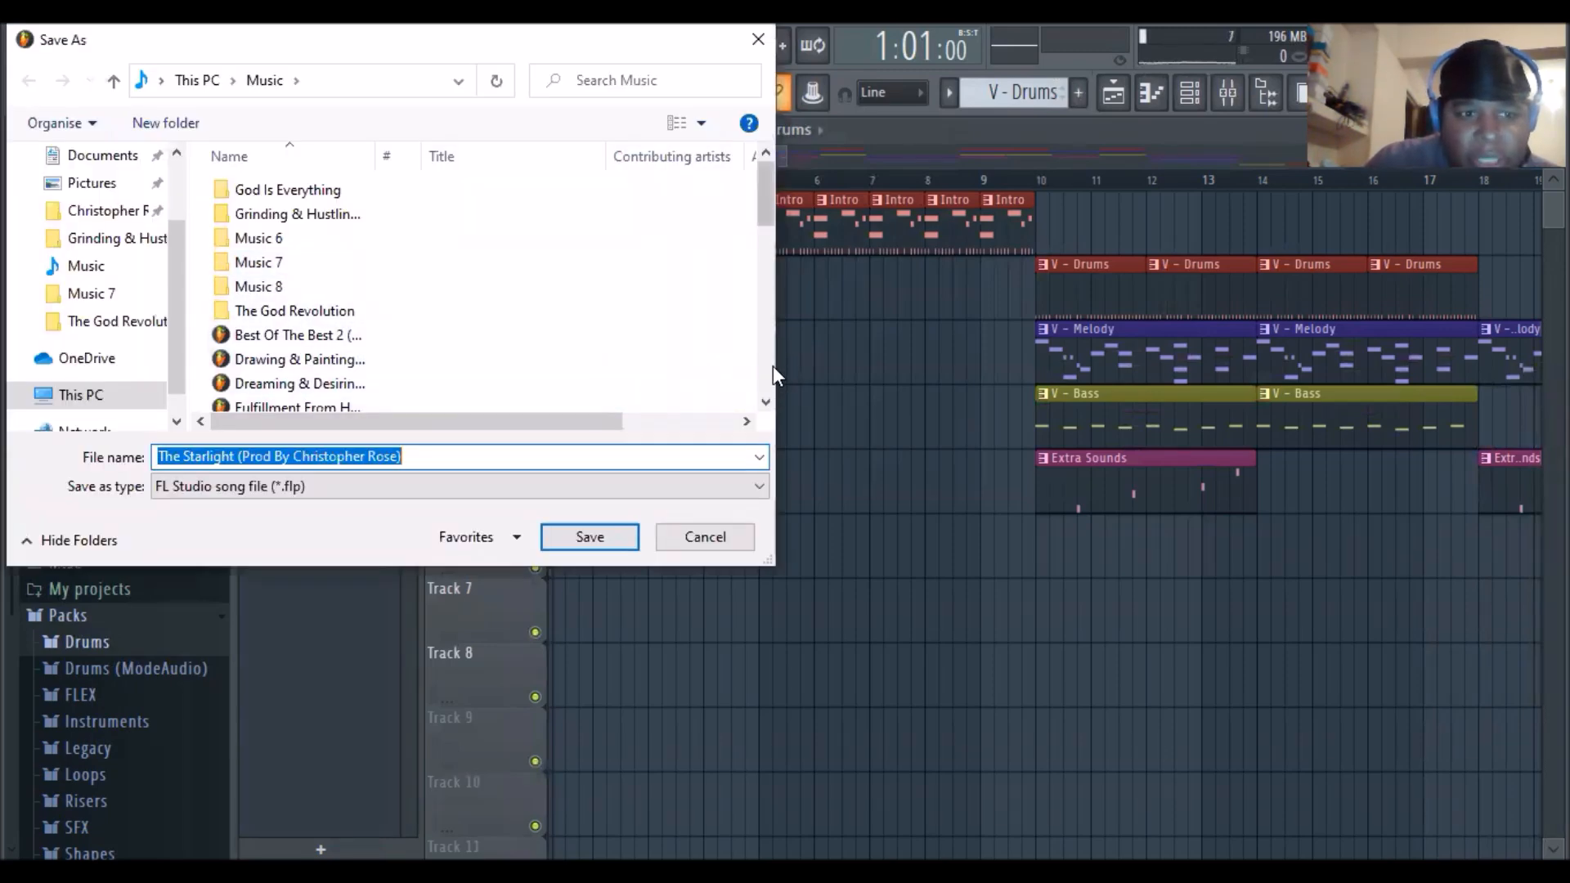
pyautogui.scroll(-3, 773, 376)
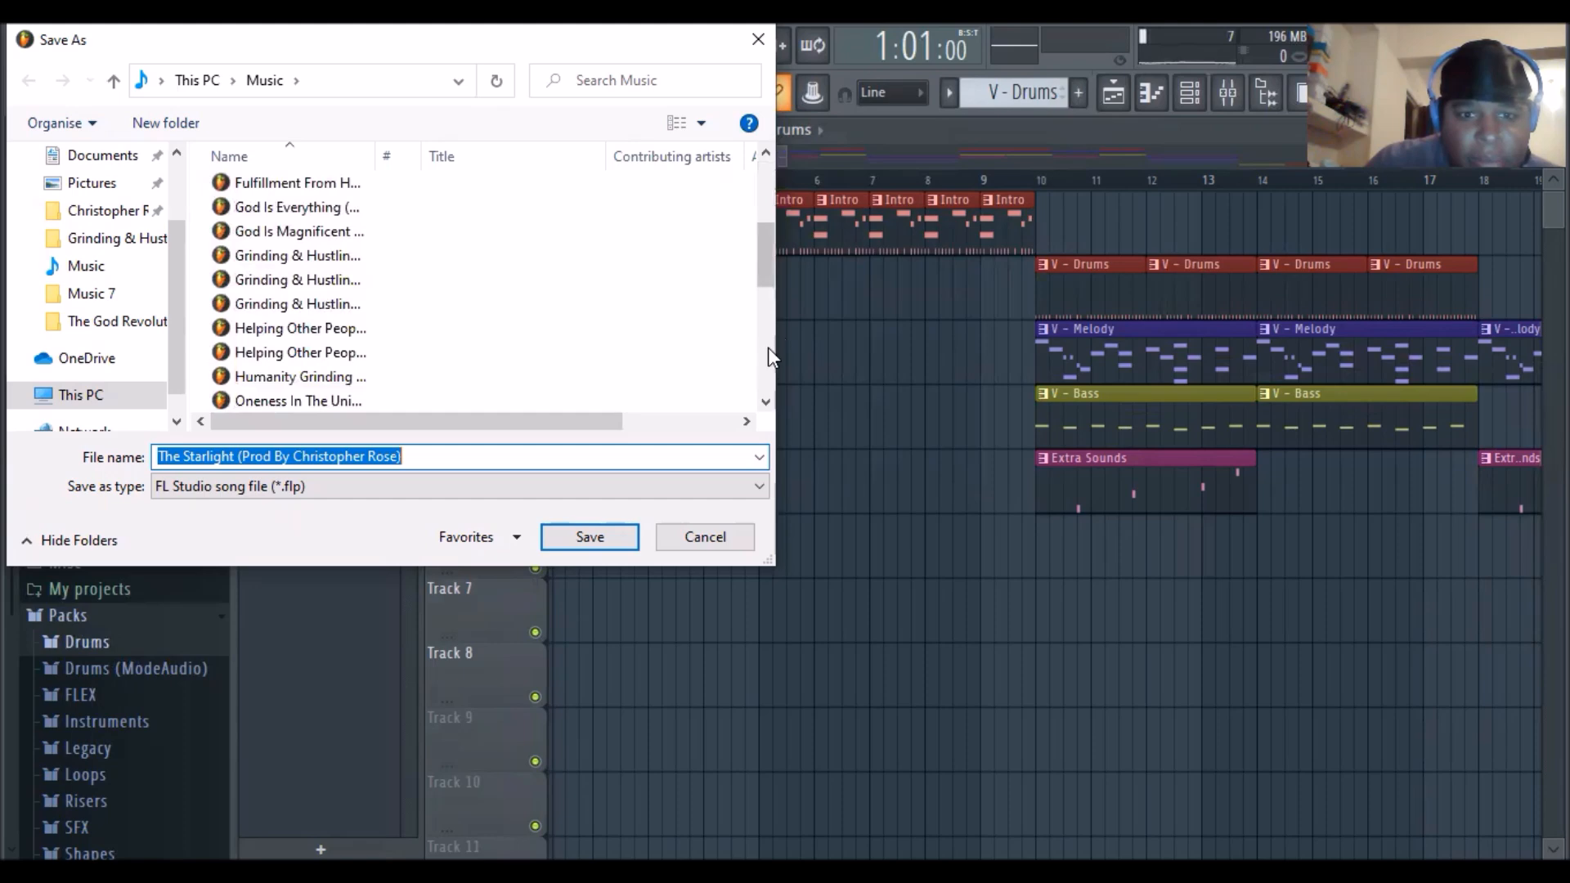
pyautogui.click(592, 536)
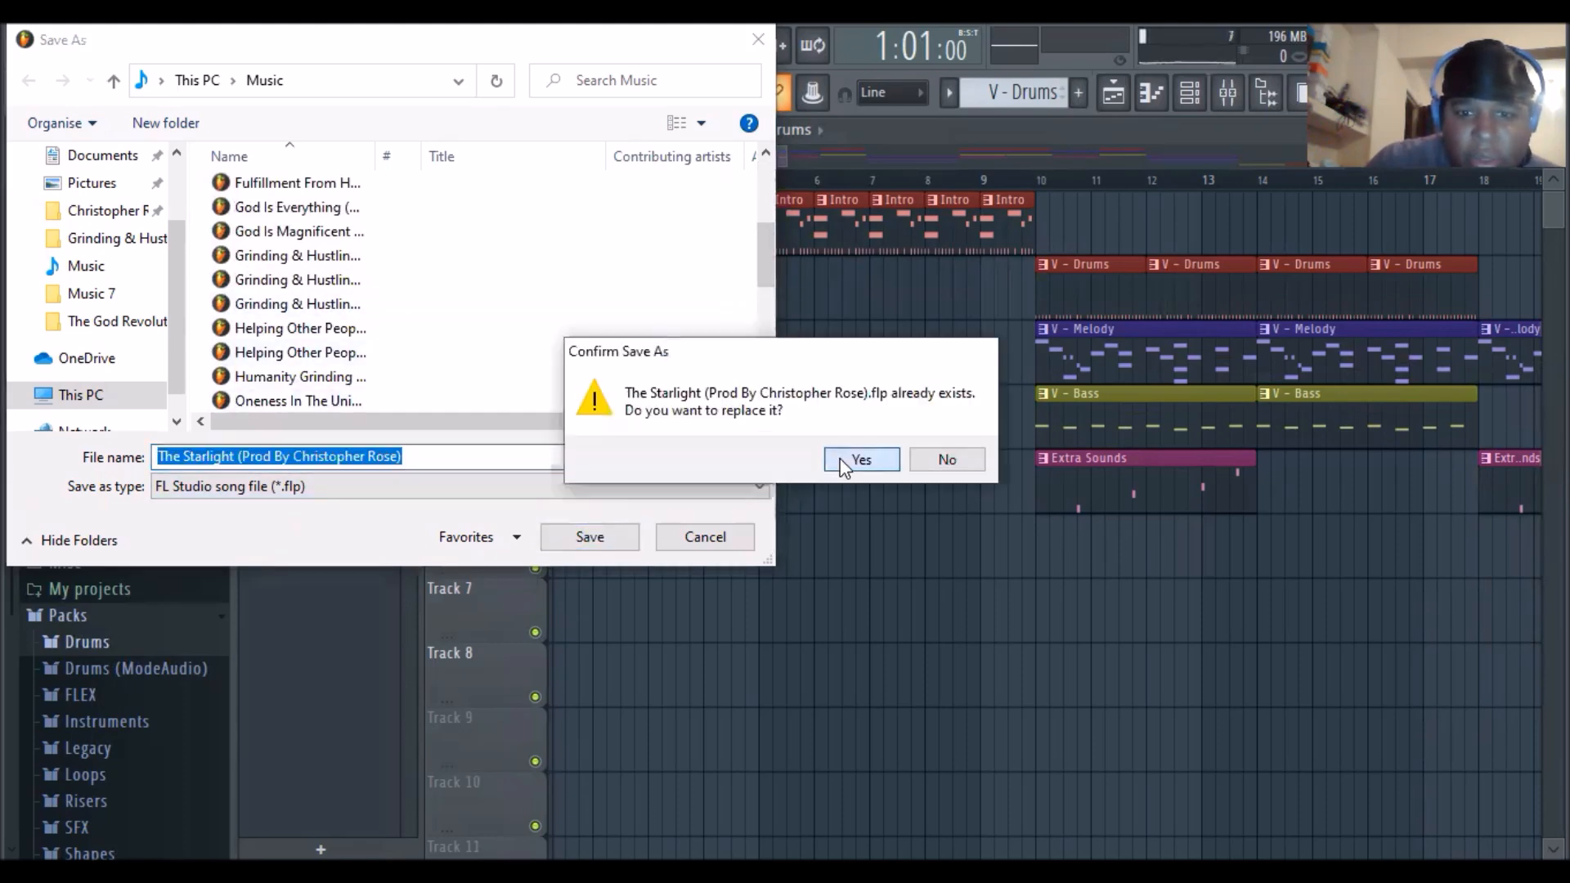
pyautogui.click(854, 461)
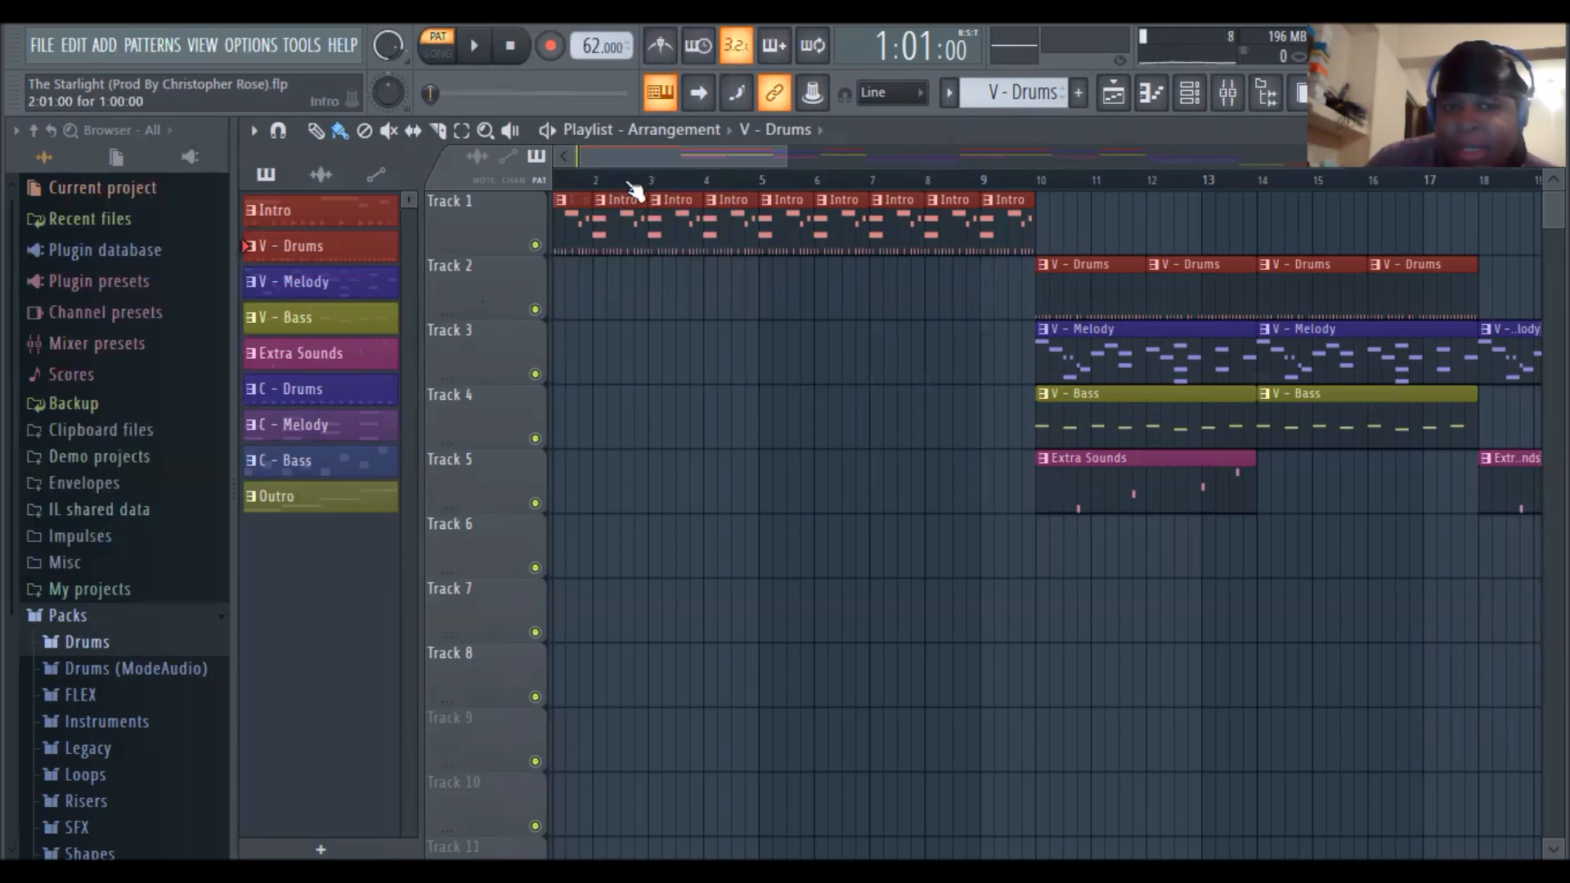
# Switch playback from pattern to song mode in preparation for exporting the full arrangement
pyautogui.moveTo(674, 159); pyautogui.dragTo(911, 177)
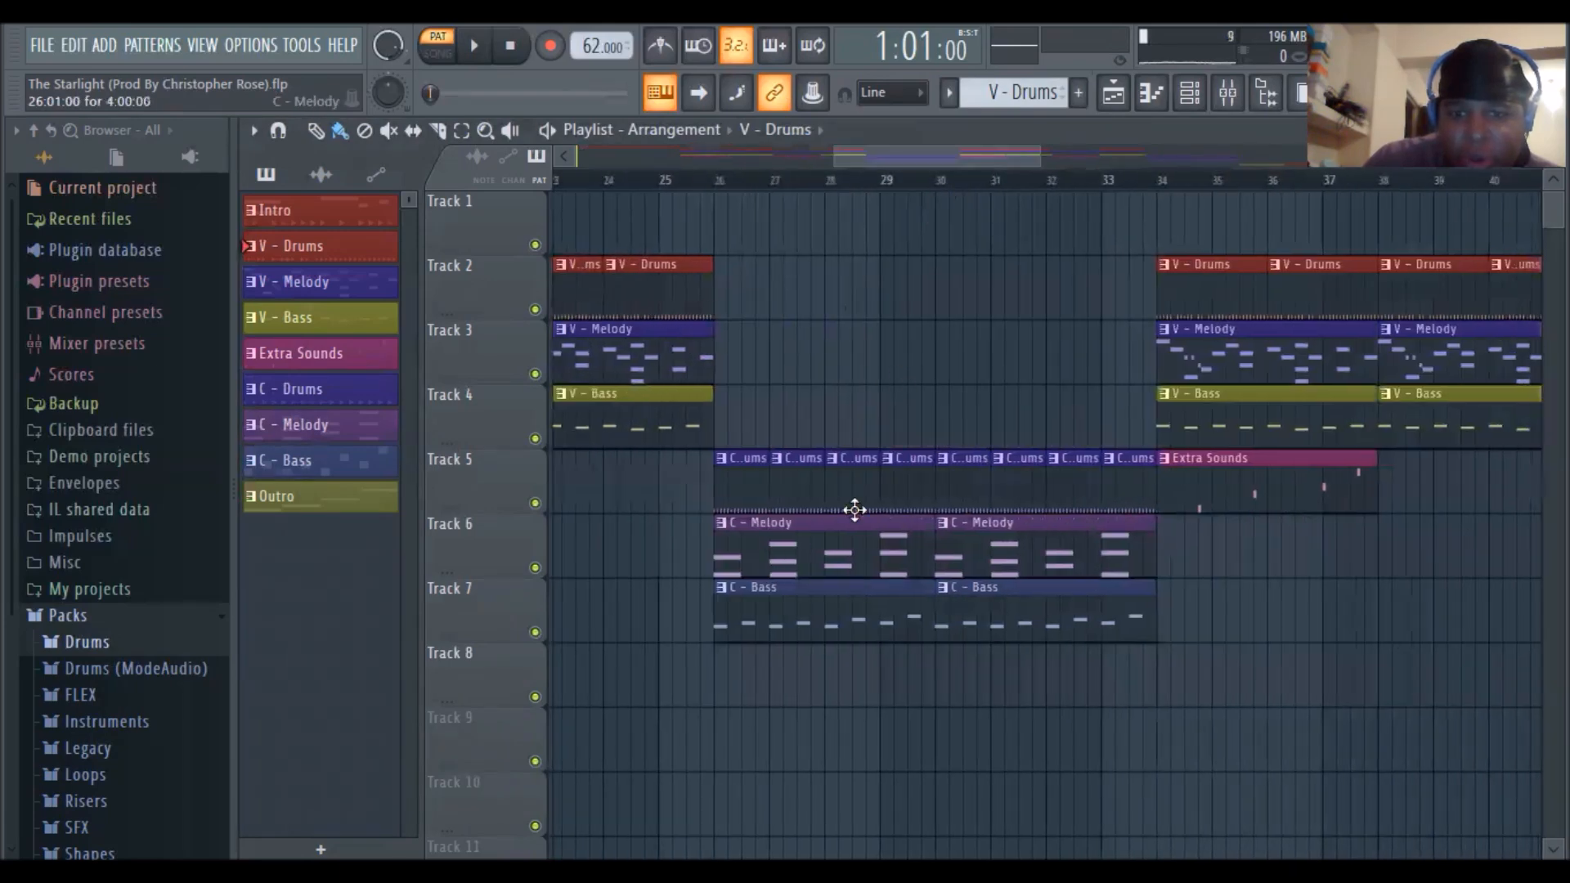
pyautogui.moveTo(917, 151); pyautogui.dragTo(1220, 159)
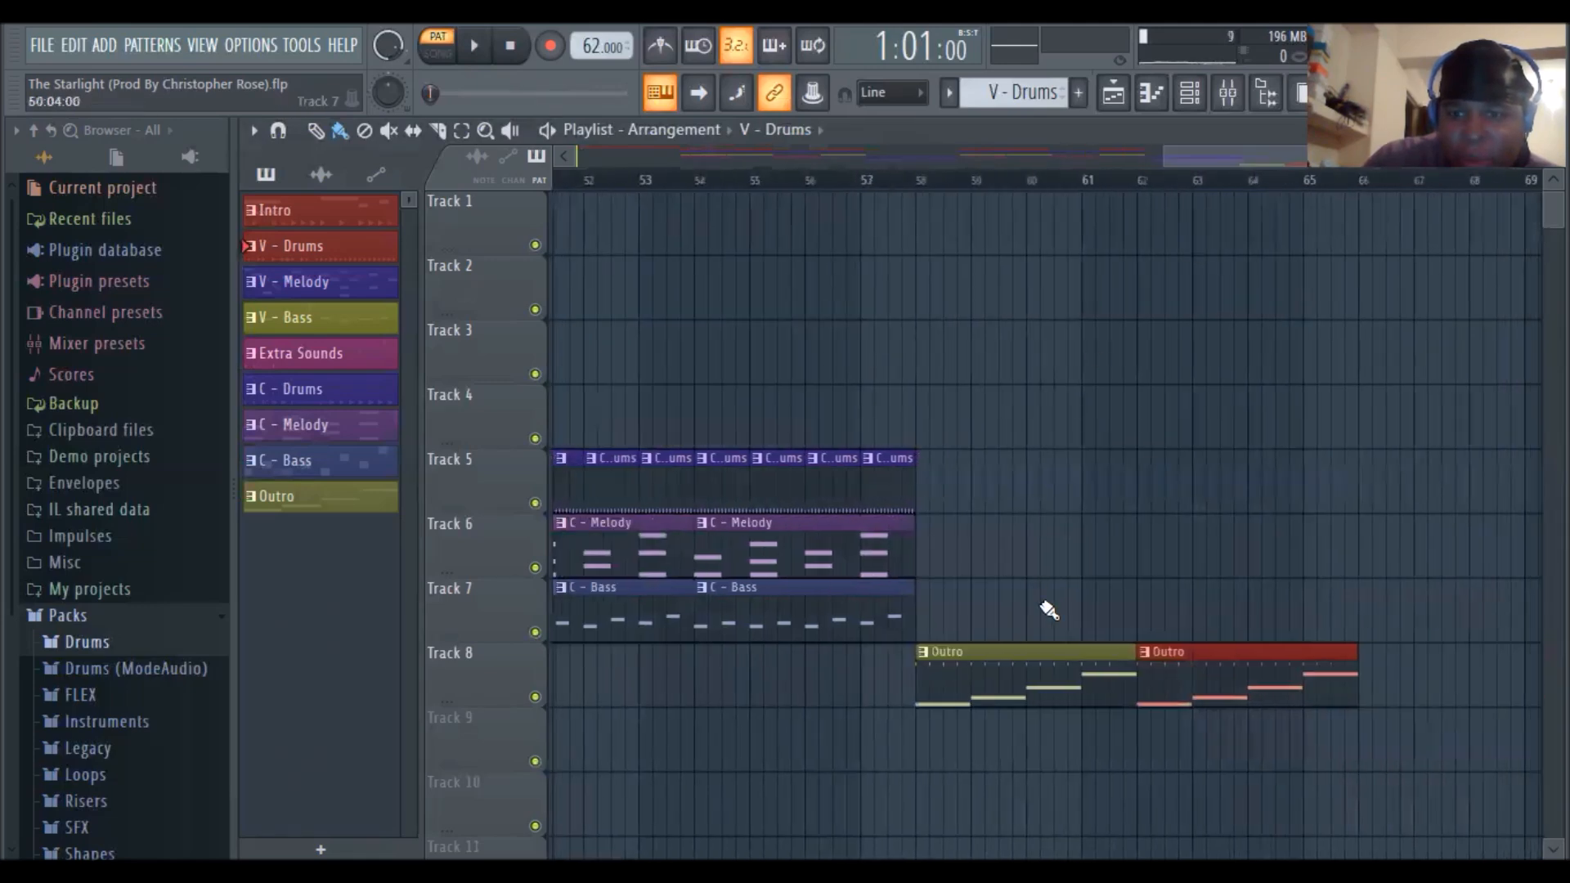
pyautogui.moveTo(1262, 164); pyautogui.dragTo(524, 149)
pyautogui.click(40, 46)
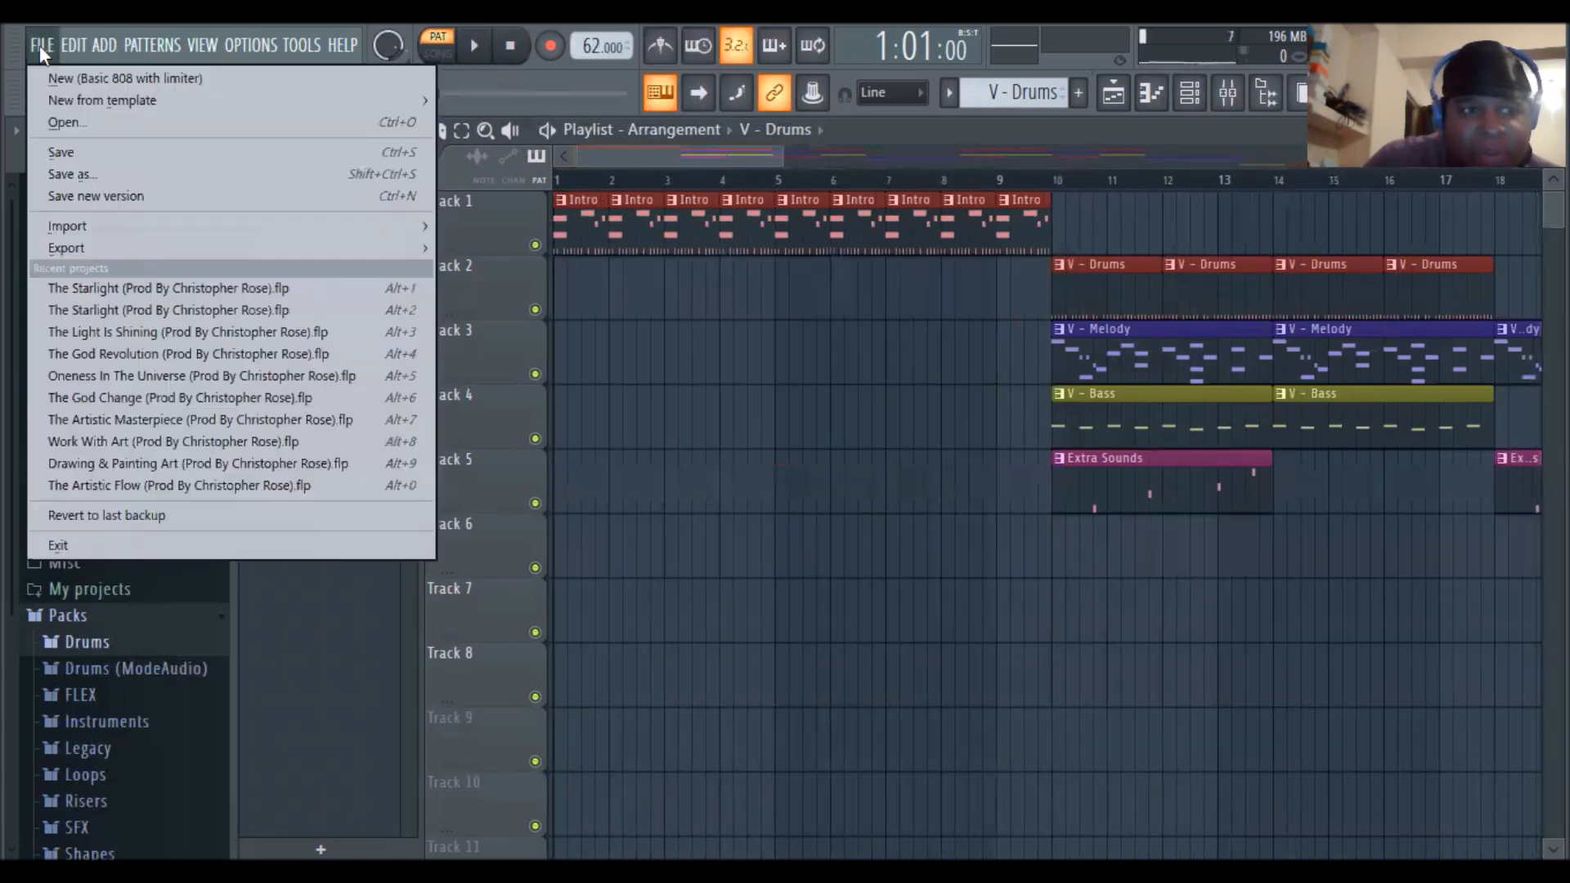
pyautogui.moveTo(92, 253)
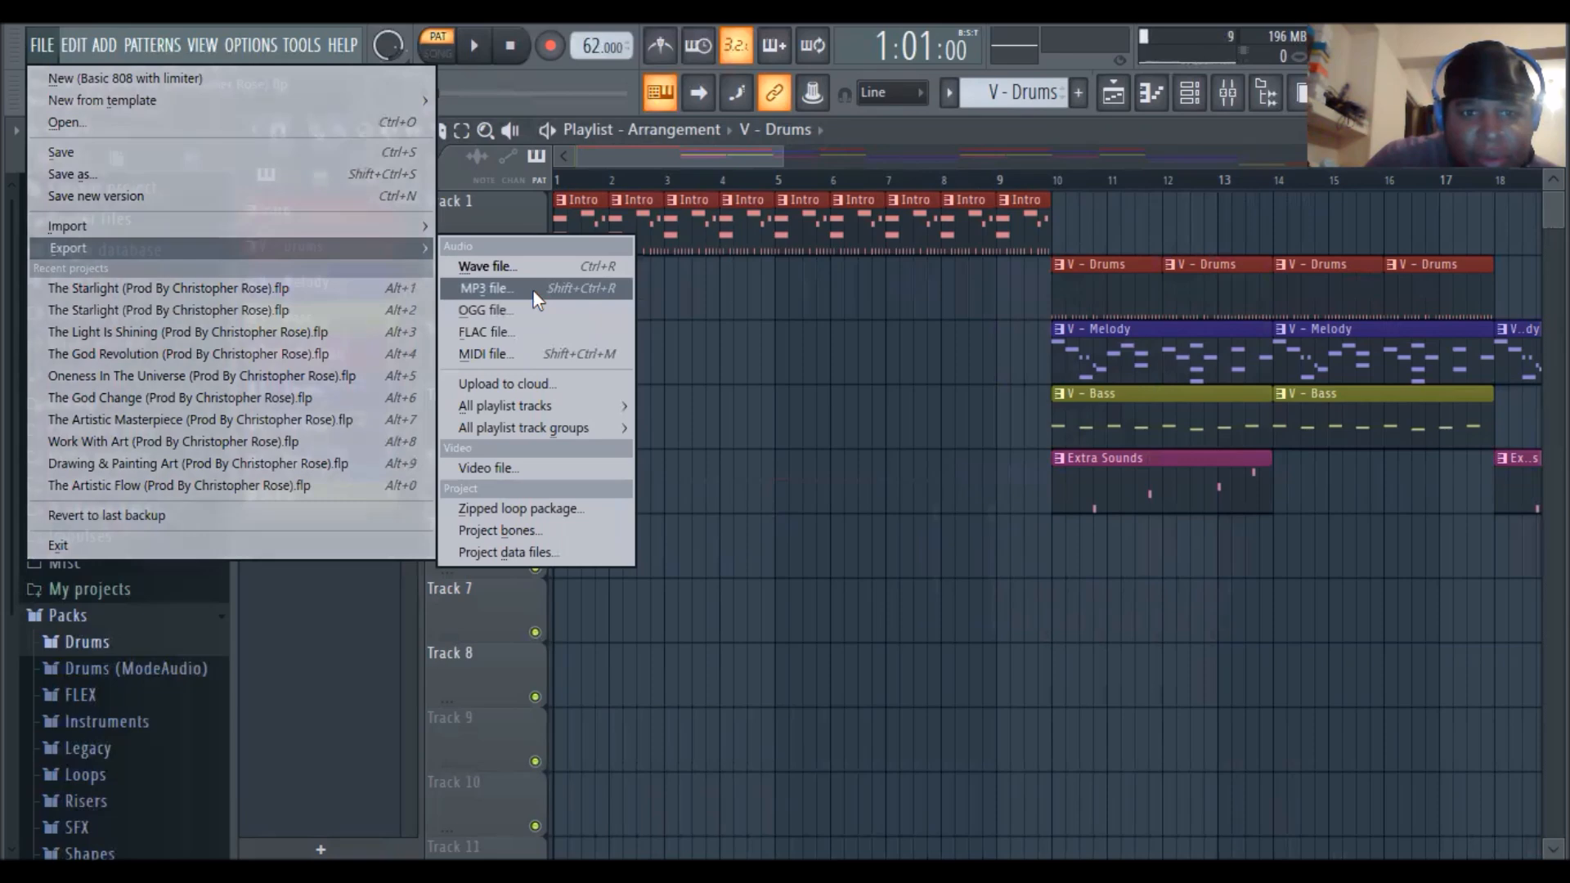
pyautogui.click(450, 58)
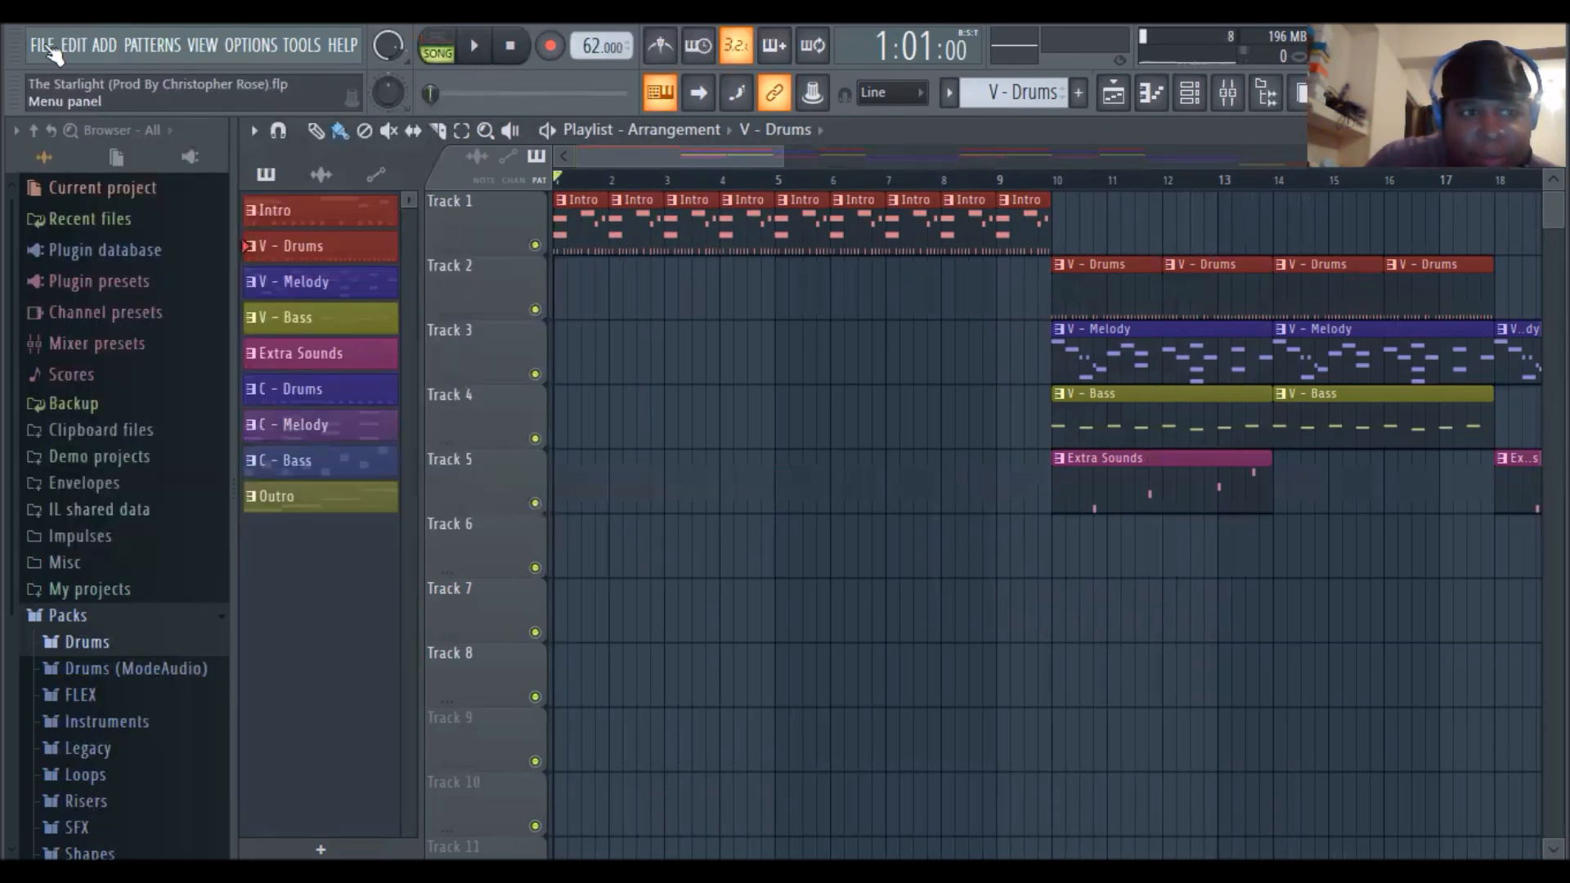
# Export the full song as an MP3 under its current name in the Music 8 folder and start rendering at 192 kbps
pyautogui.click(43, 47)
pyautogui.moveTo(90, 250)
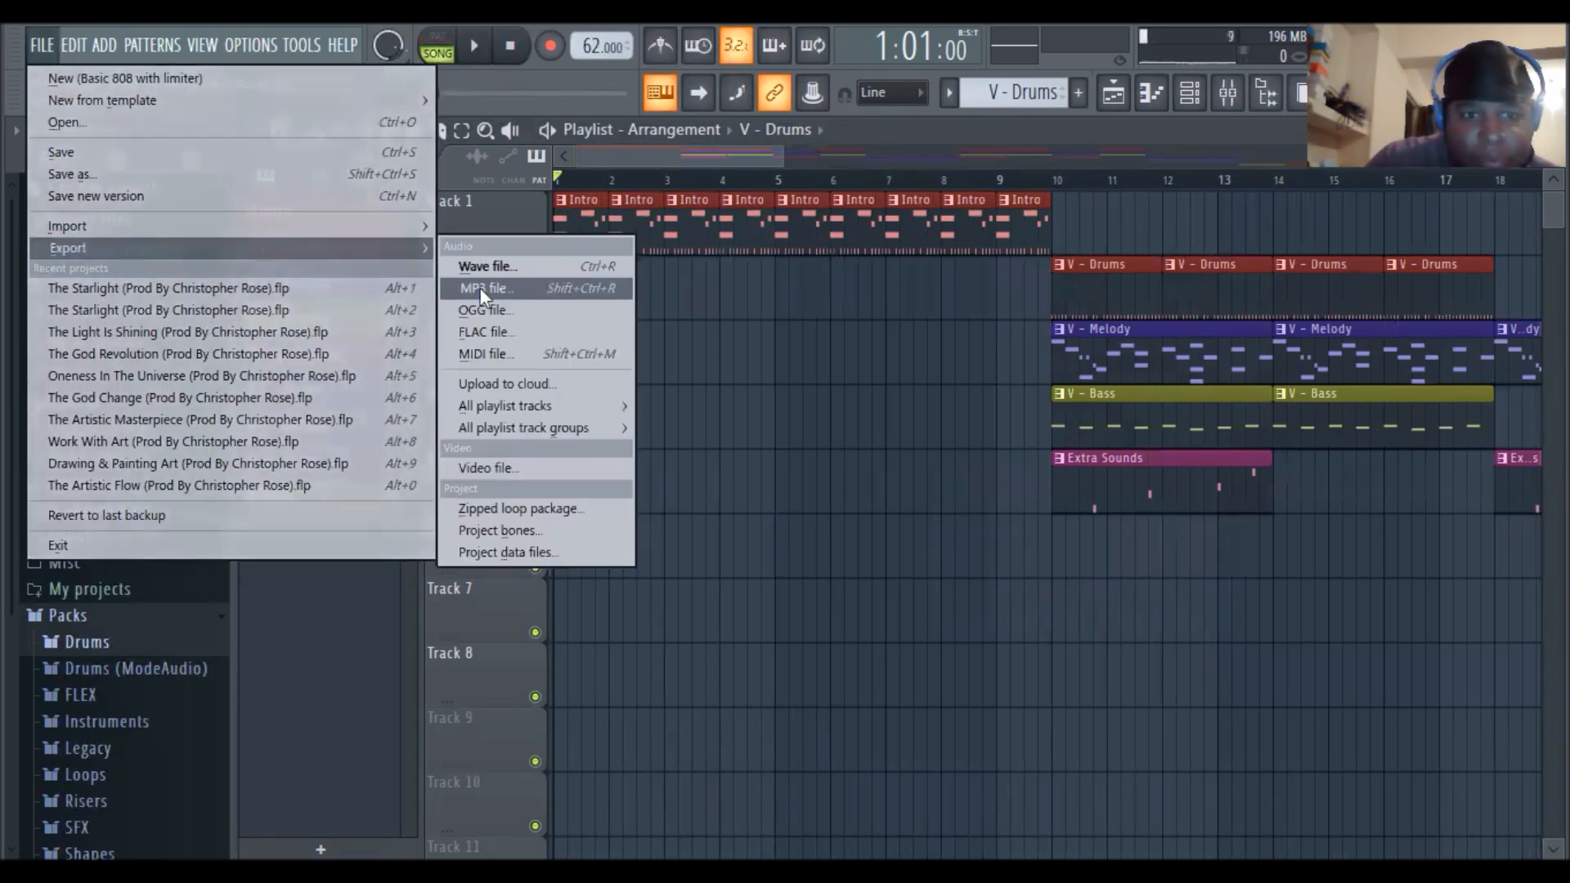
pyautogui.click(507, 291)
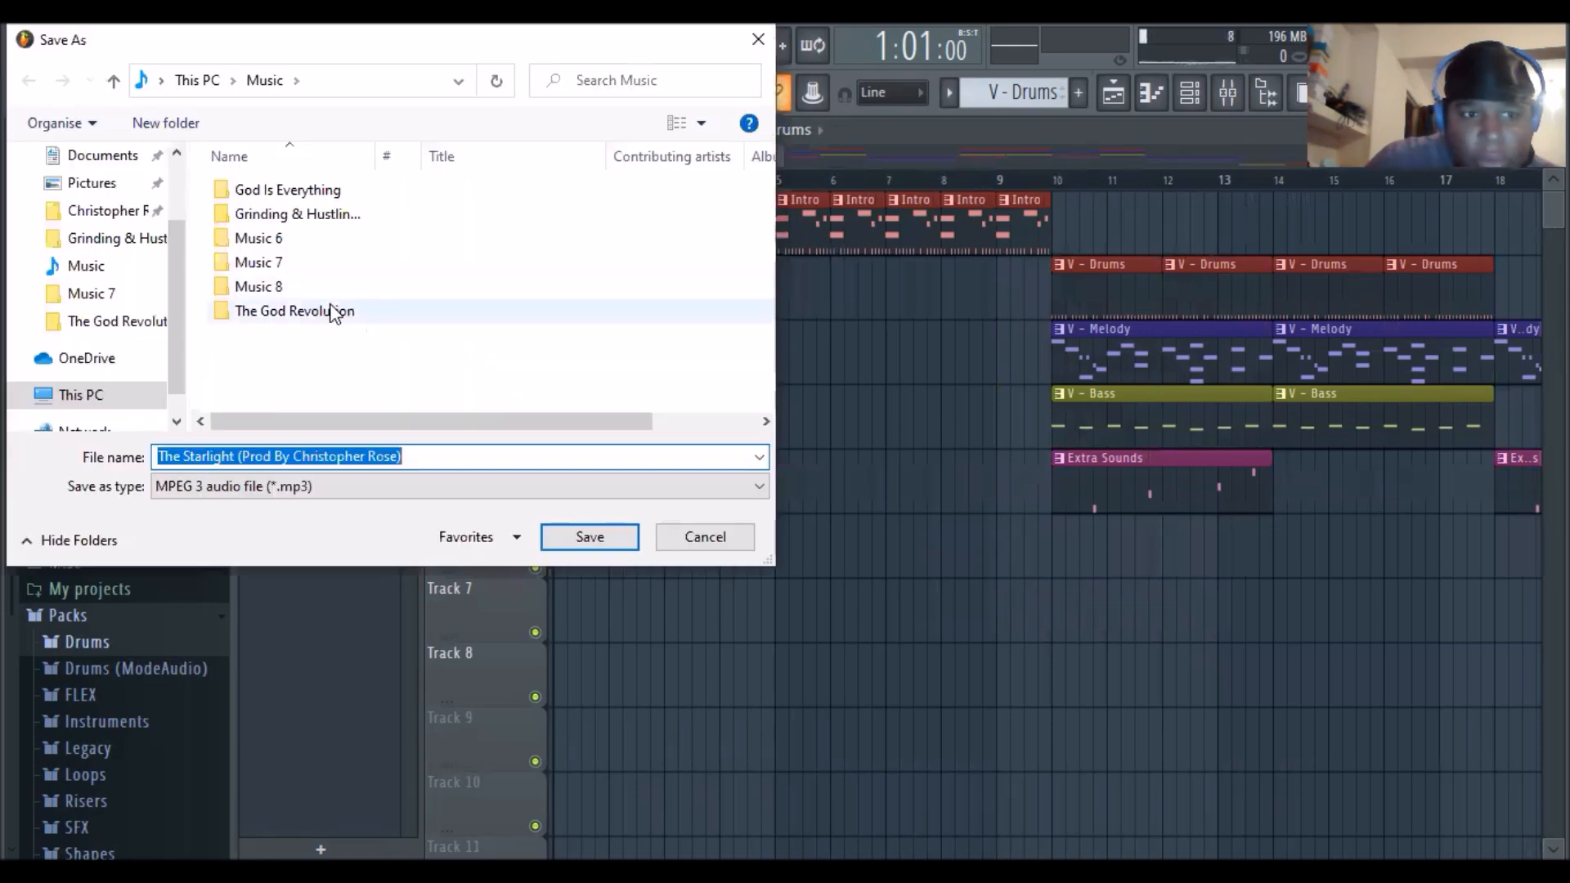
pyautogui.click(296, 287)
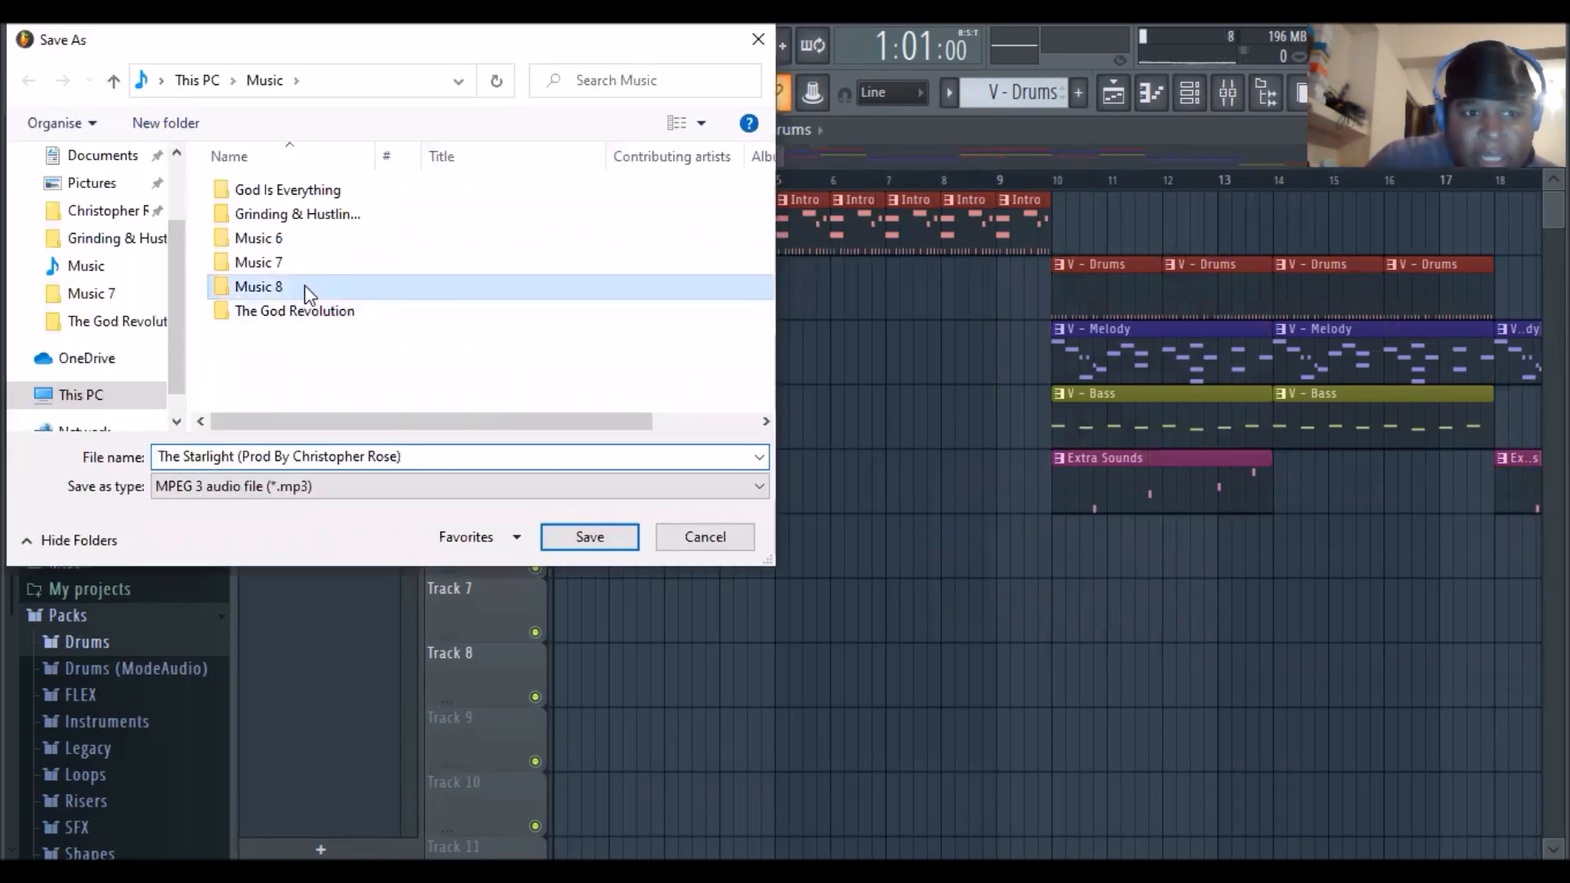
pyautogui.doubleClick(306, 287)
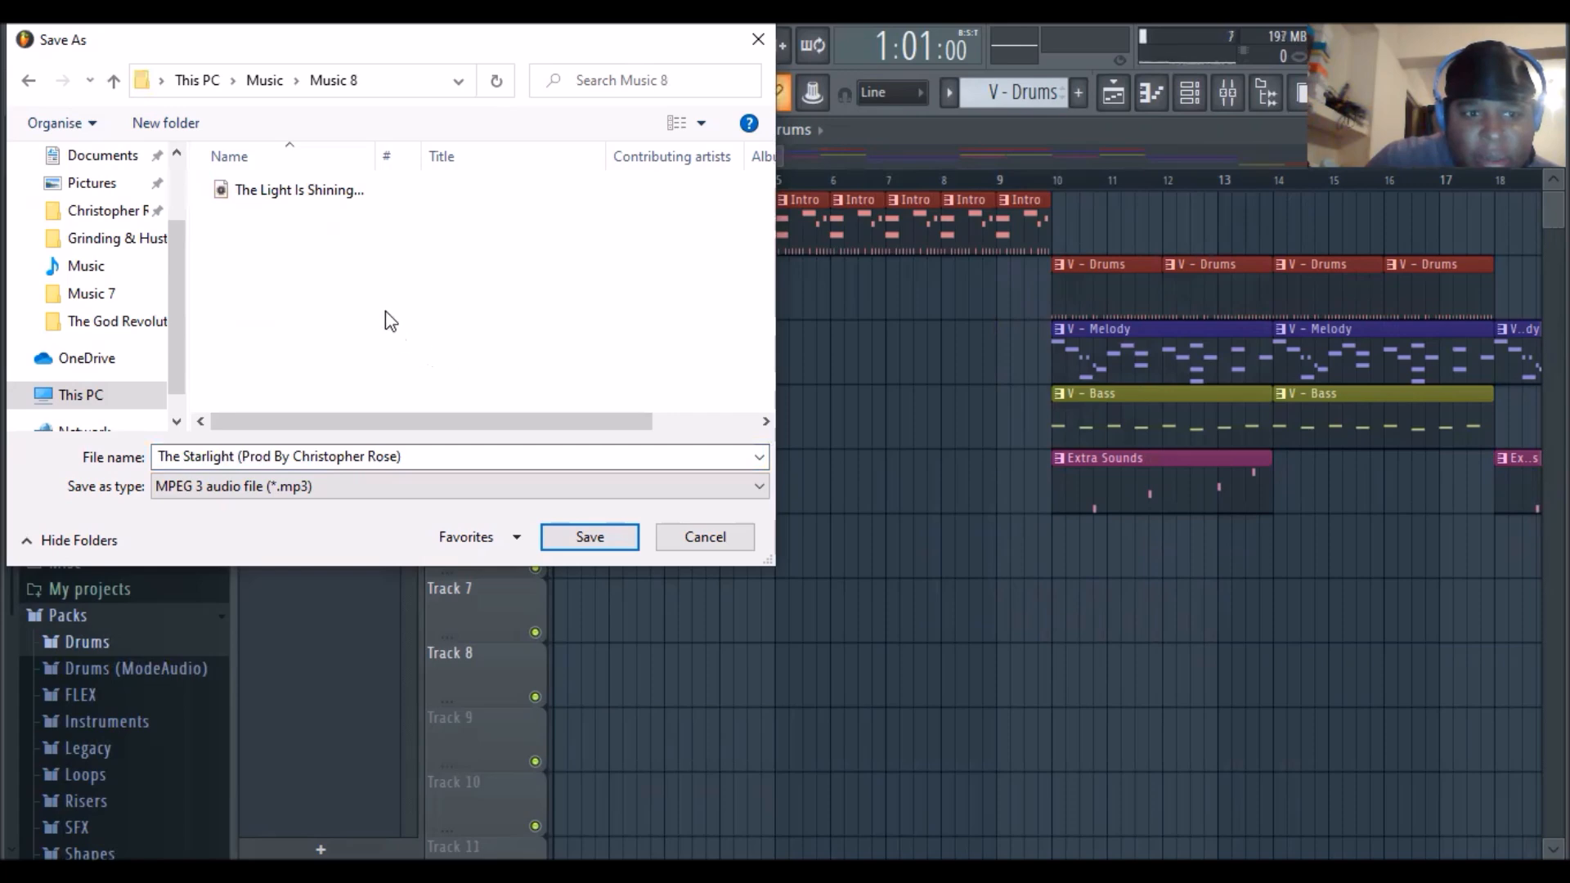
pyautogui.click(601, 541)
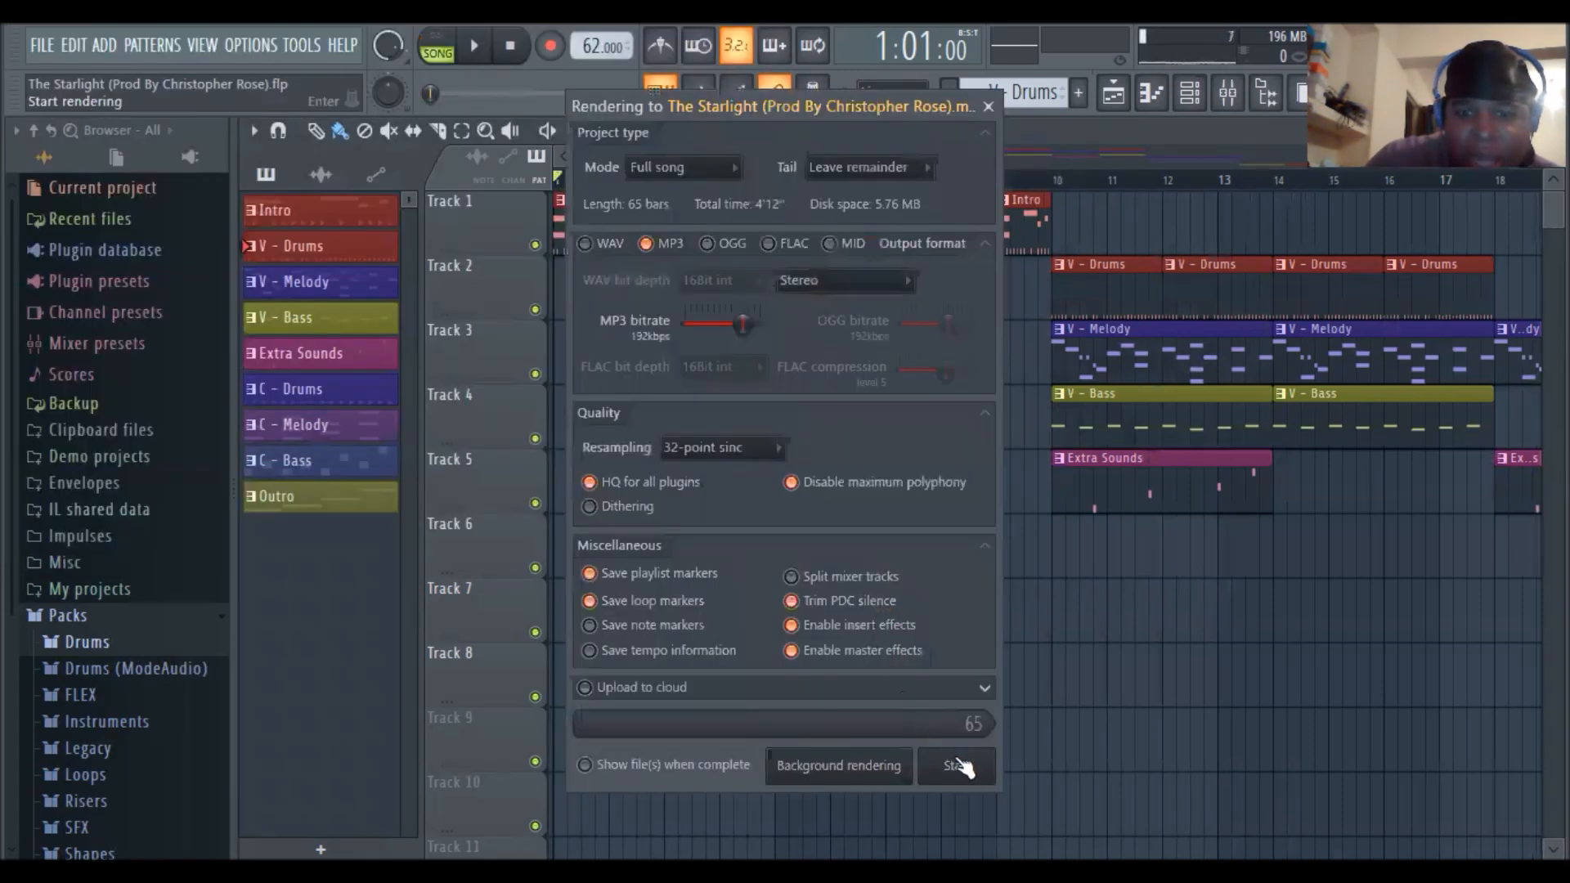
pyautogui.press('Return')
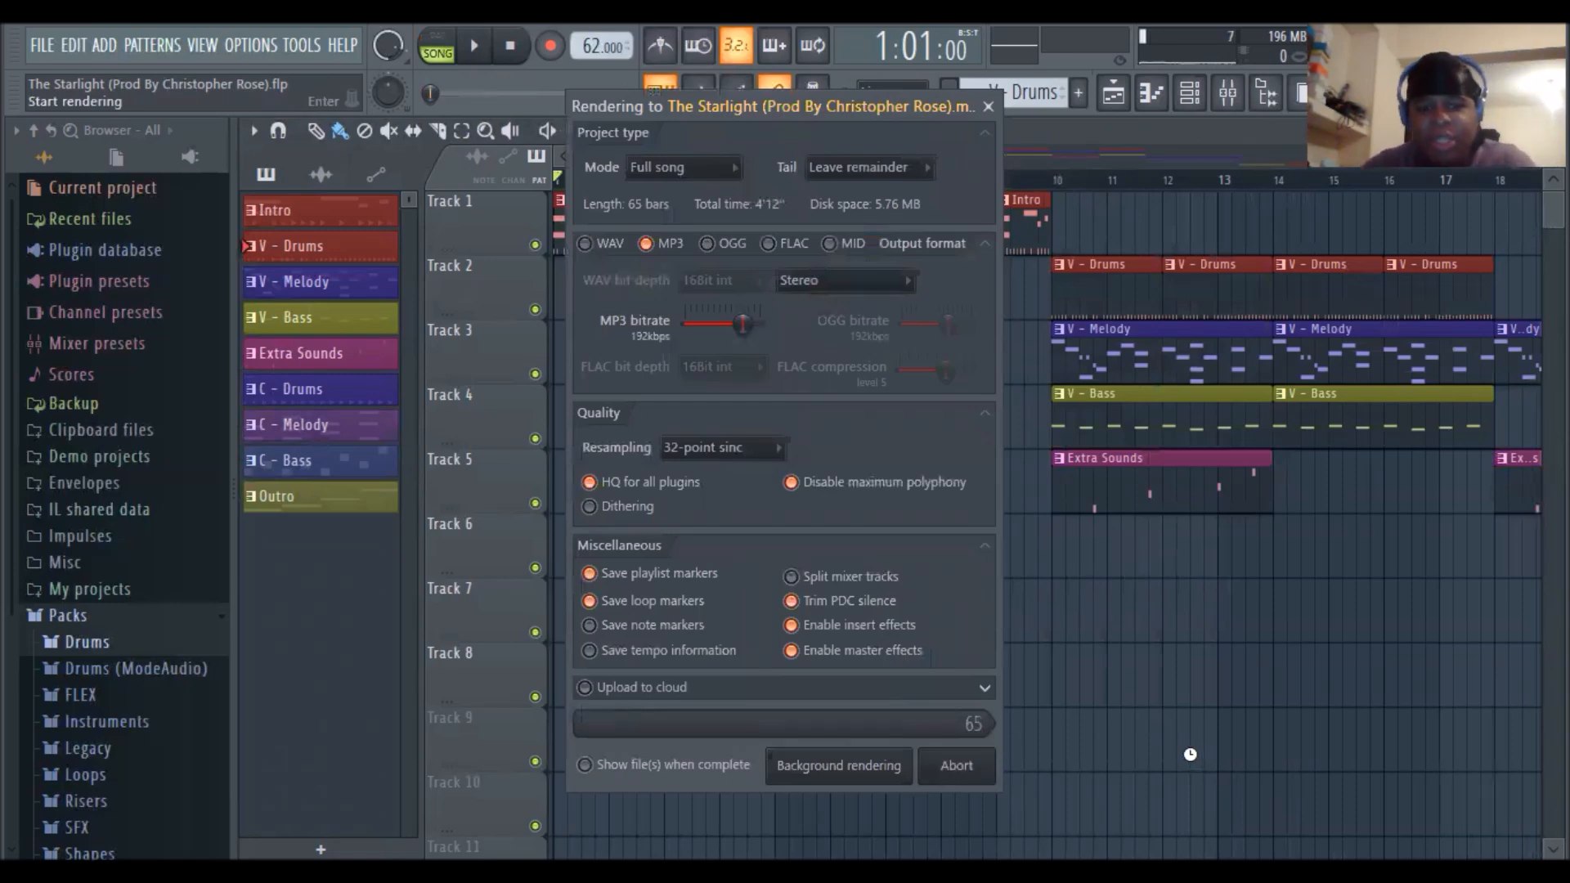